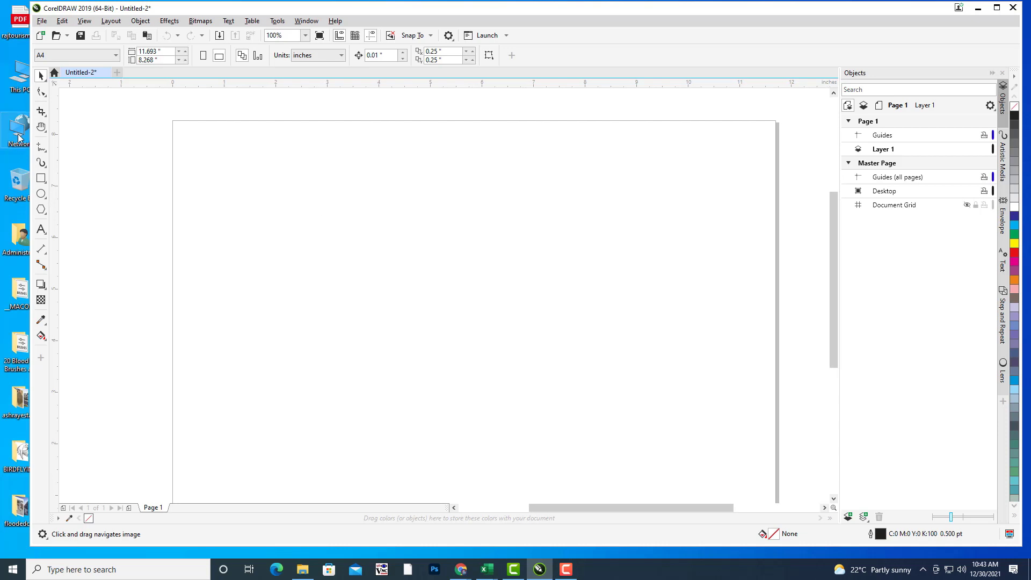
Step: Pick the Bézier tool from the Freehand flyout and shift the page into view
click(41, 147)
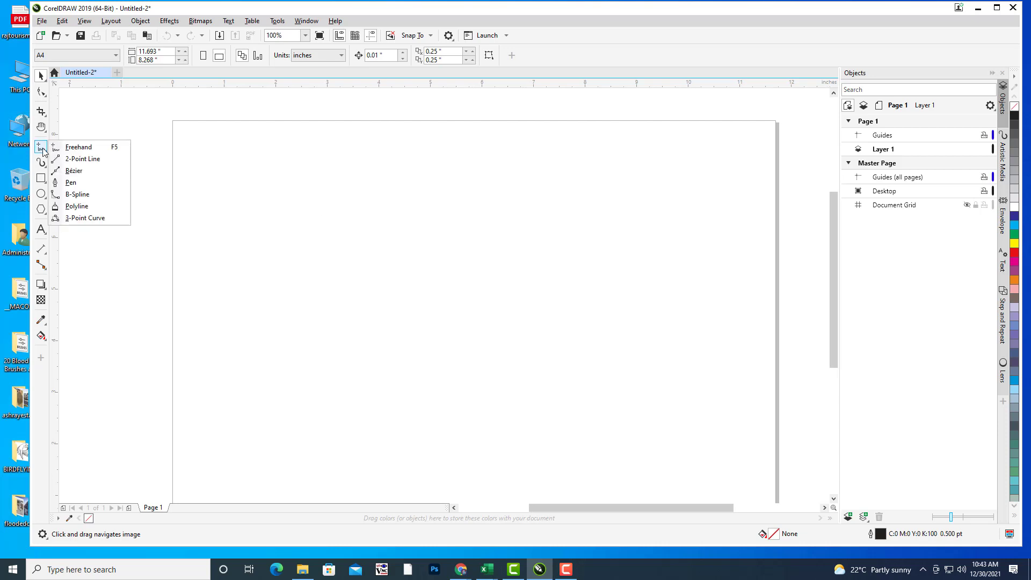
click(89, 173)
drag(430, 231, 467, 162)
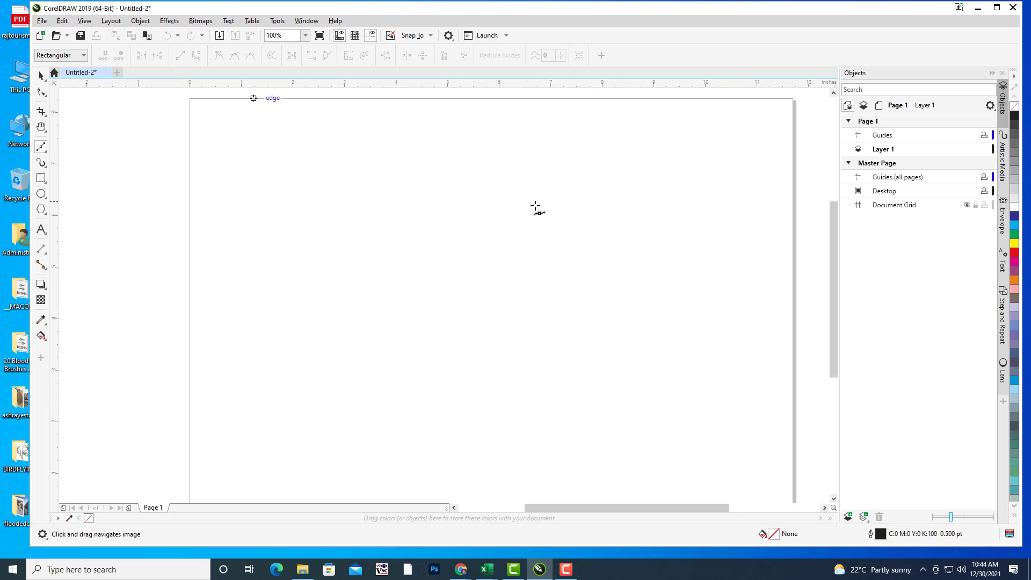
drag(454, 215, 462, 217)
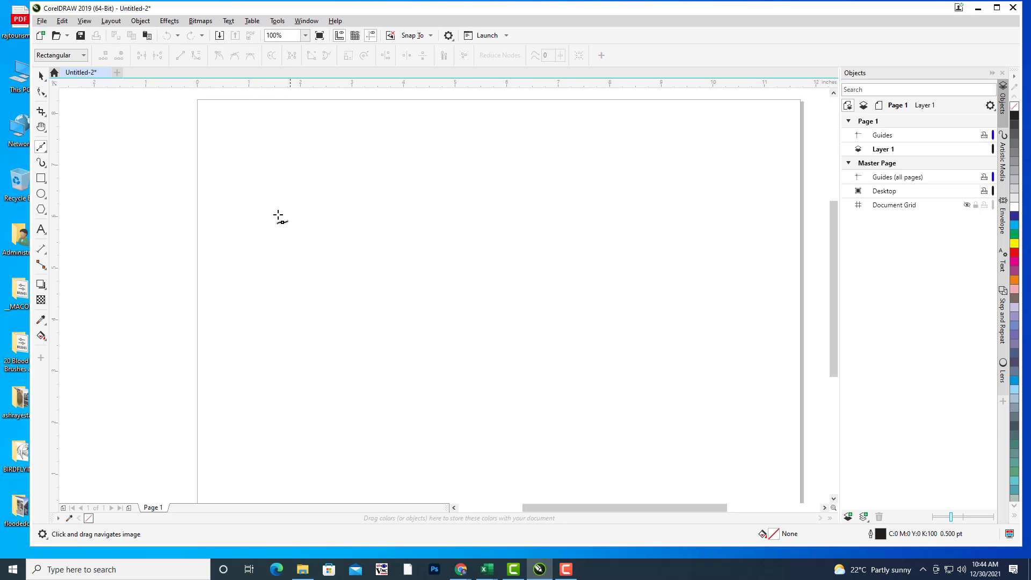
Step: Draw a wavy S-shaped Bézier curve from the page's upper left to its lower right
click(230, 195)
drag(382, 218, 360, 247)
drag(383, 288, 458, 288)
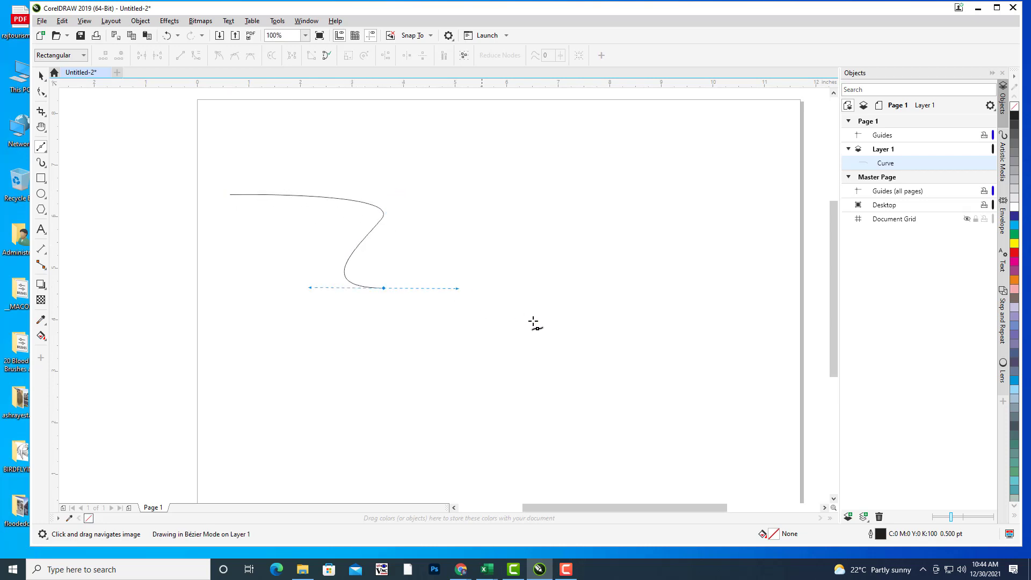
drag(503, 320, 457, 349)
click(633, 377)
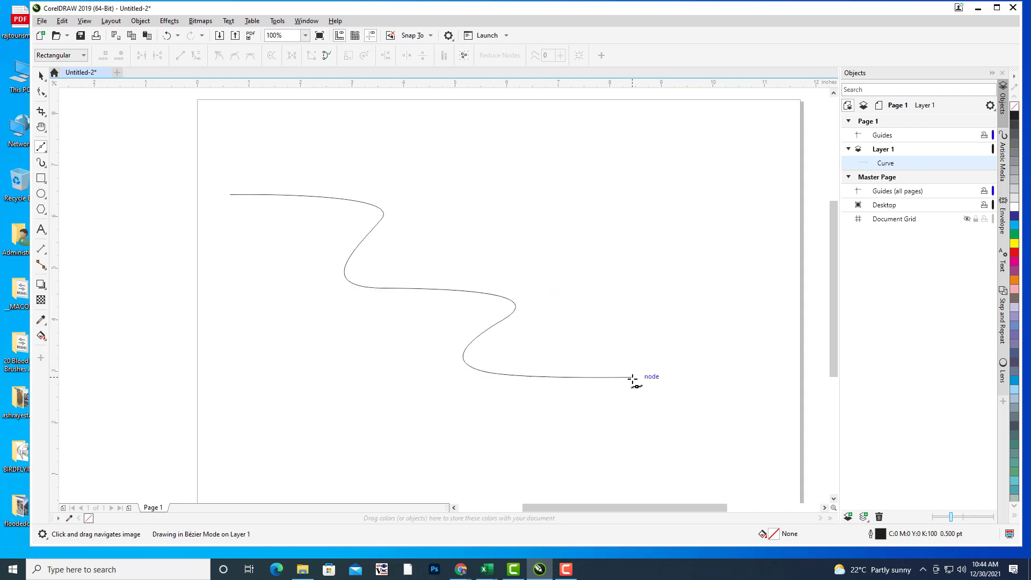
click(41, 93)
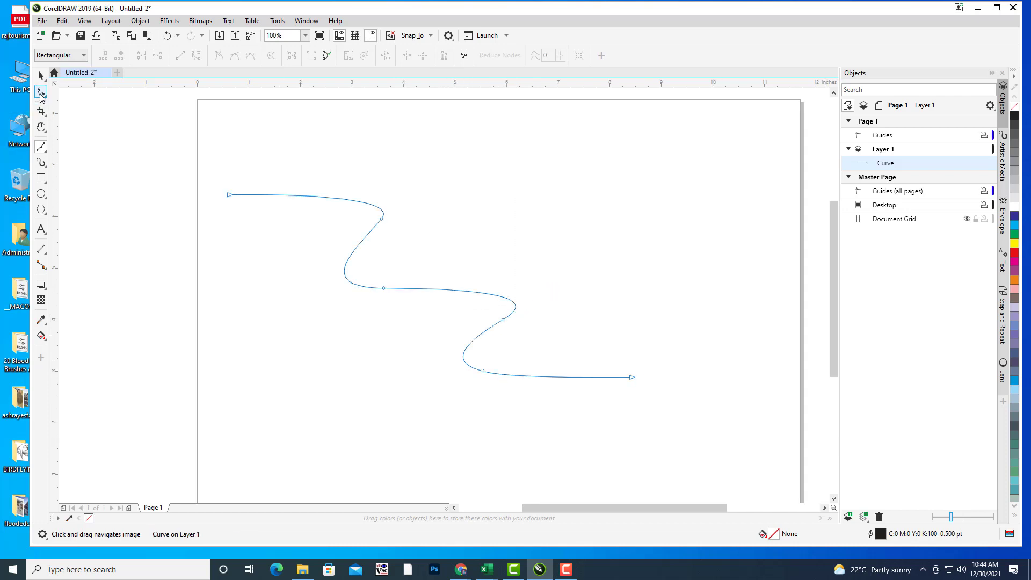
Step: Make the top bend node smooth, adjust its handles, and move the start point up-left
click(382, 219)
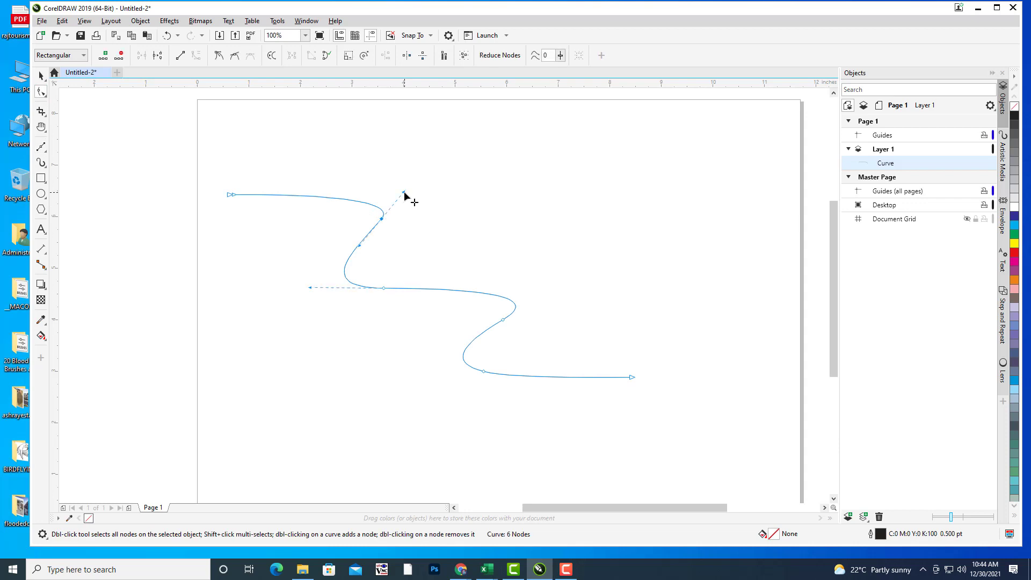
drag(405, 193, 396, 214)
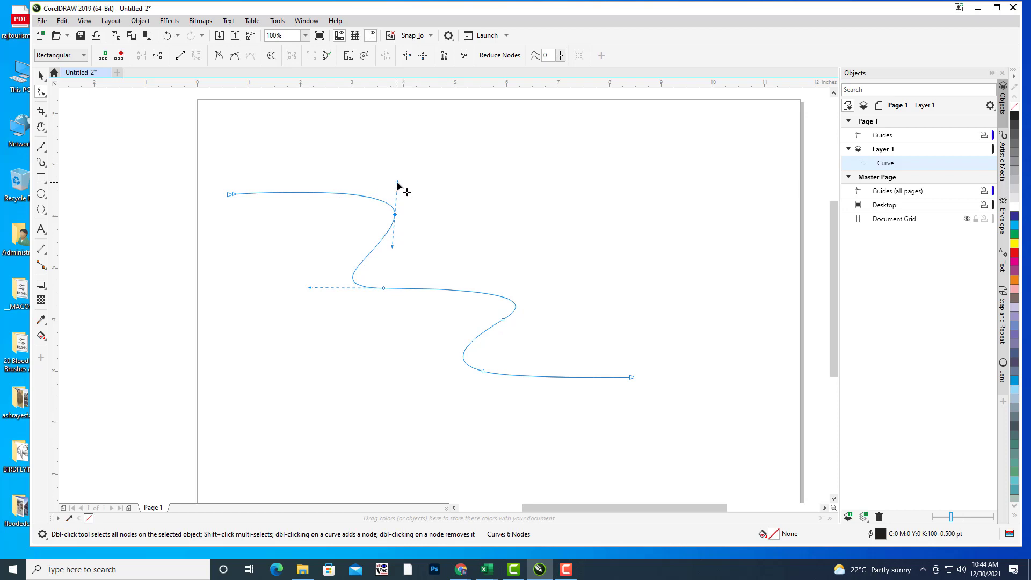
mouse_move(398, 185)
mouse_down()
mouse_move(368, 200)
mouse_move(396, 171)
mouse_up()
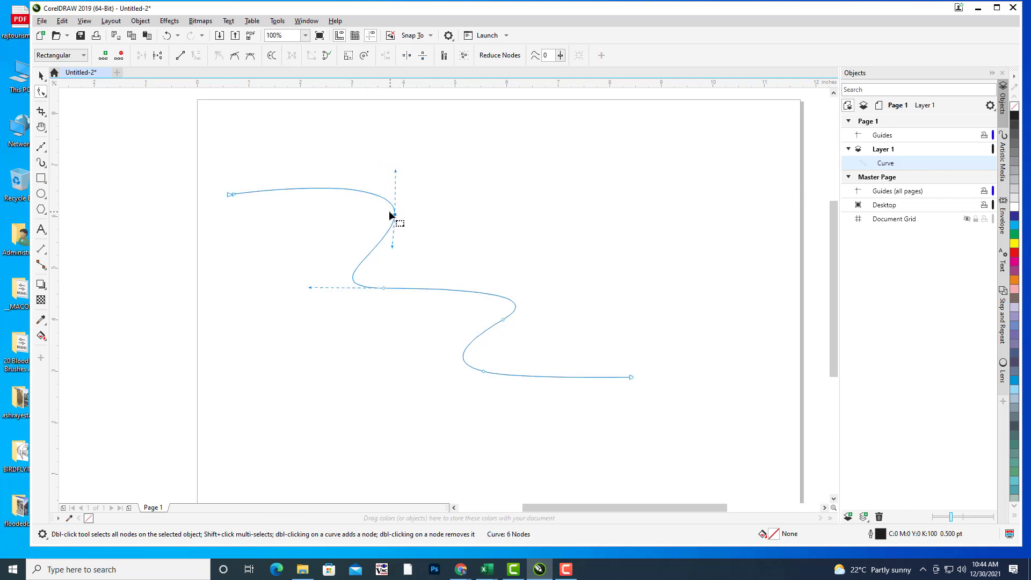
click(236, 57)
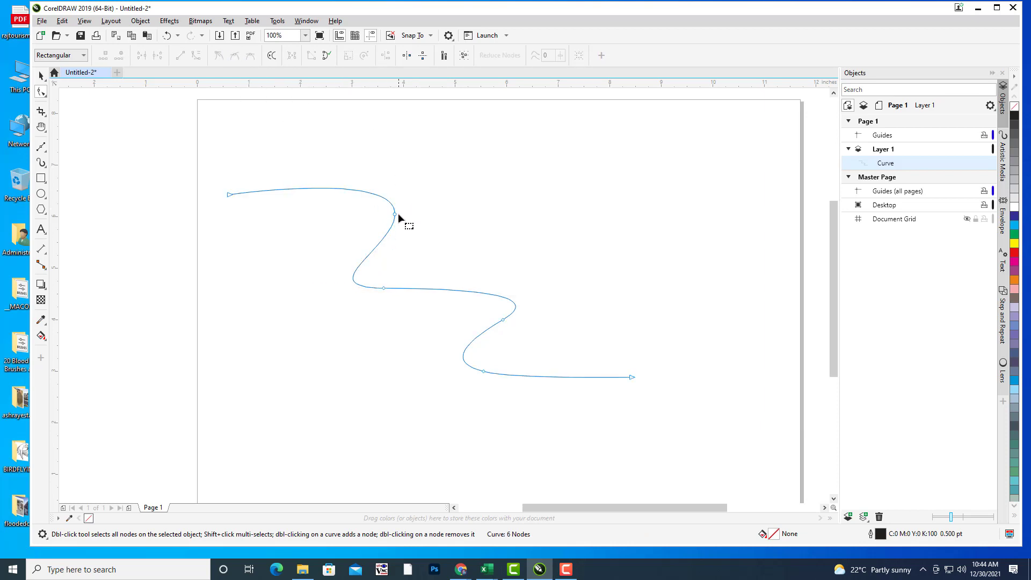
drag(397, 173, 391, 171)
drag(226, 195, 221, 188)
Step: Reshape the lower bend and extend the curve's end point further right
click(502, 321)
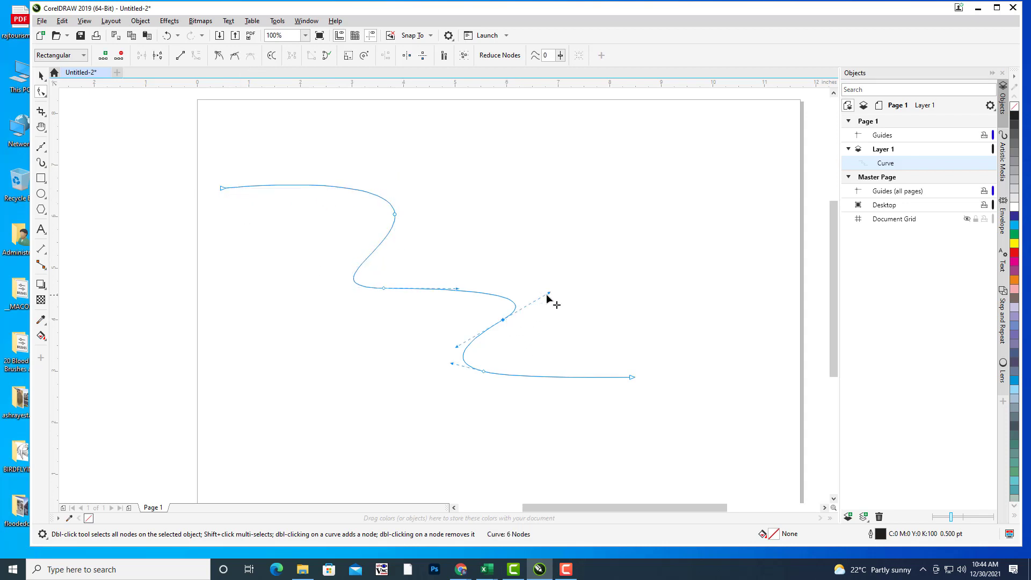
drag(549, 292, 557, 291)
drag(632, 377, 646, 378)
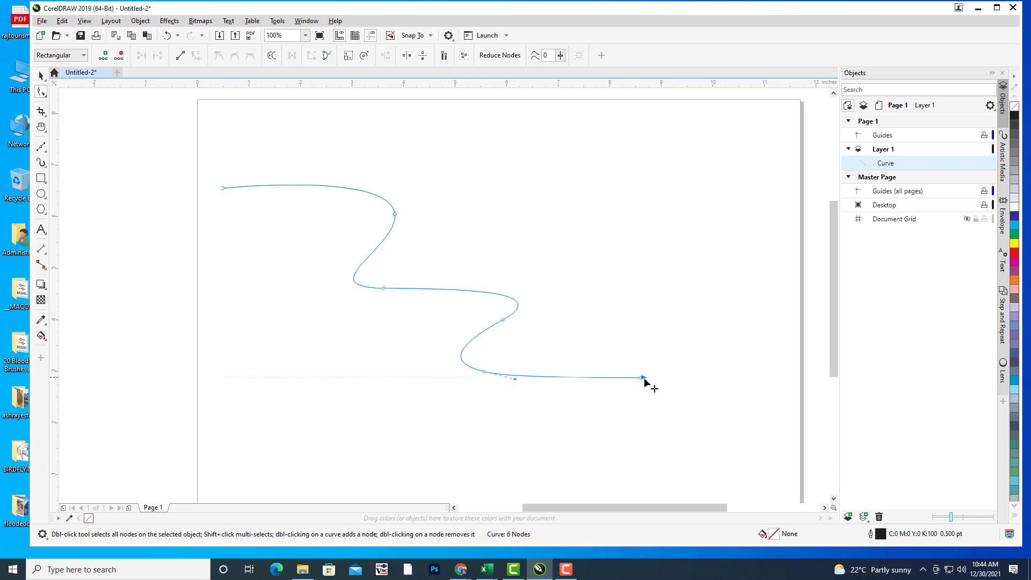
drag(483, 375, 489, 380)
drag(650, 381, 661, 383)
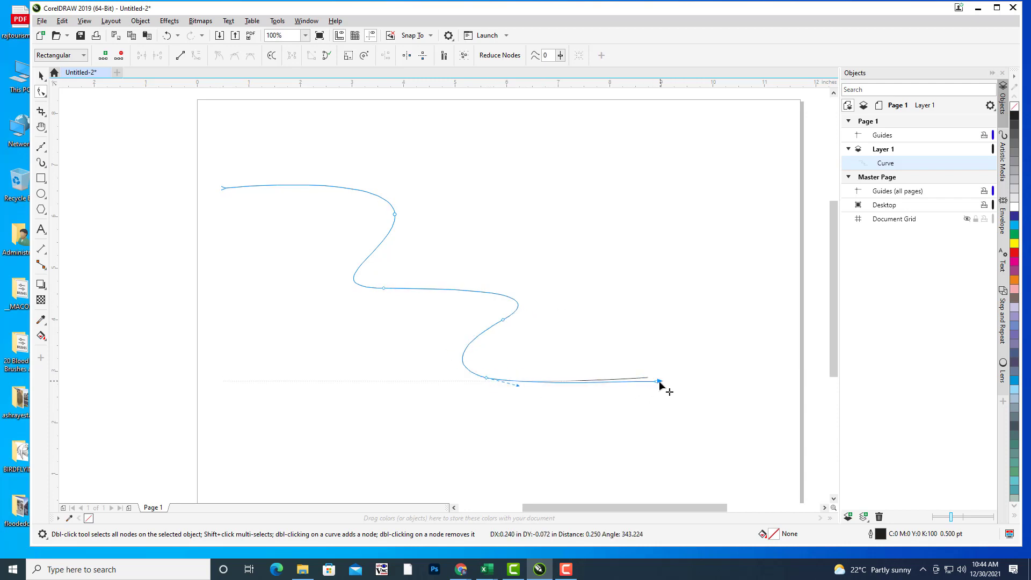
Step: Widen the central bend's left handle and shift the top bend node right
click(382, 289)
drag(313, 288, 299, 284)
drag(394, 215, 408, 212)
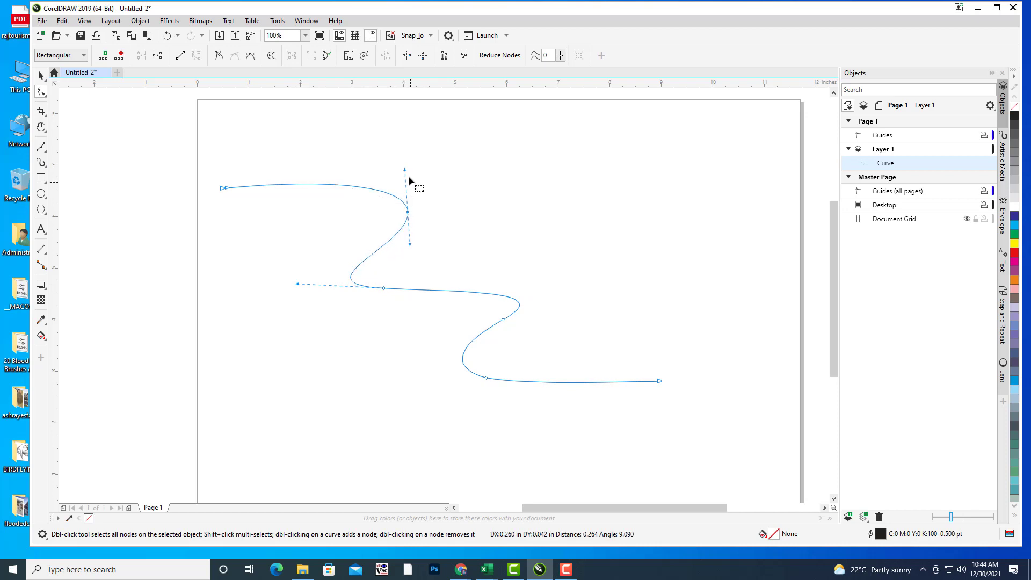
drag(405, 170, 410, 182)
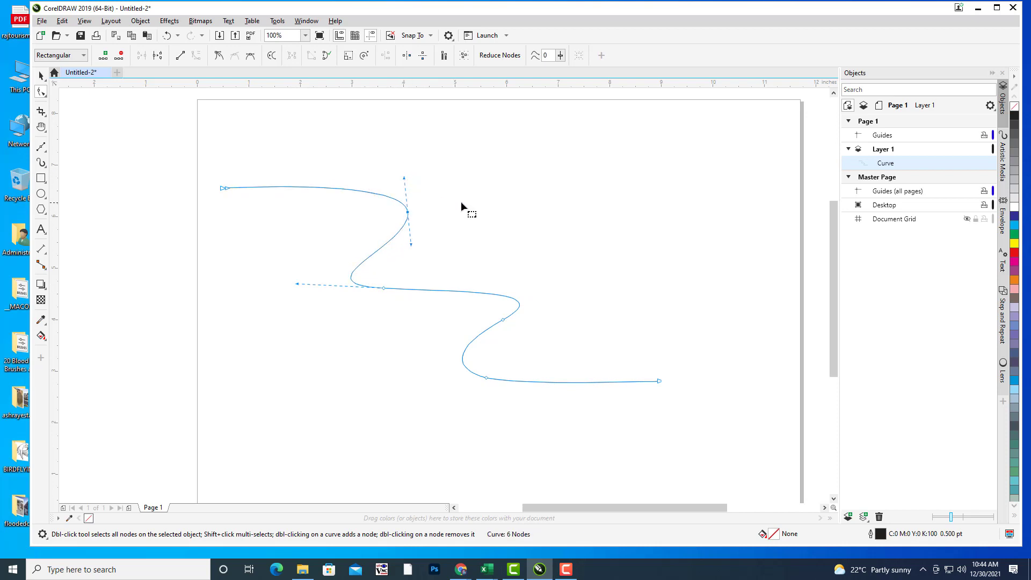
click(234, 278)
click(41, 75)
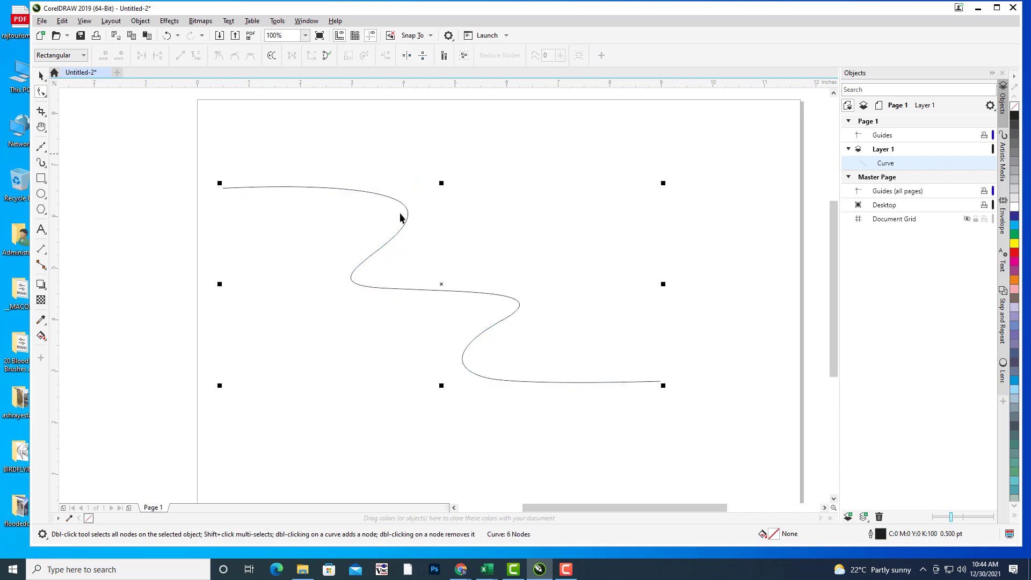
Step: Extrude the wavy curve into a 3D ribbon and tilt its extrusion rotation
click(43, 286)
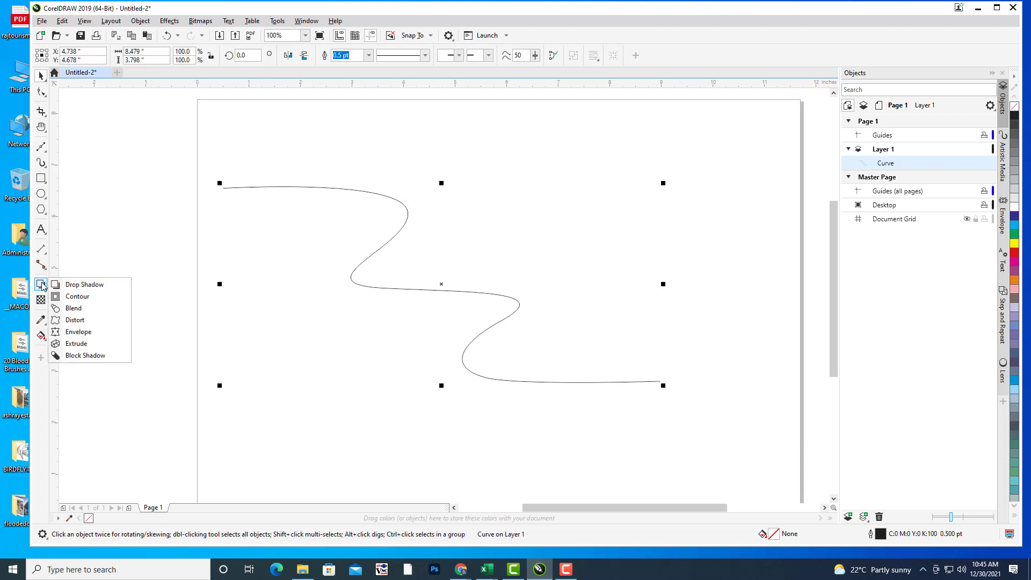
click(94, 344)
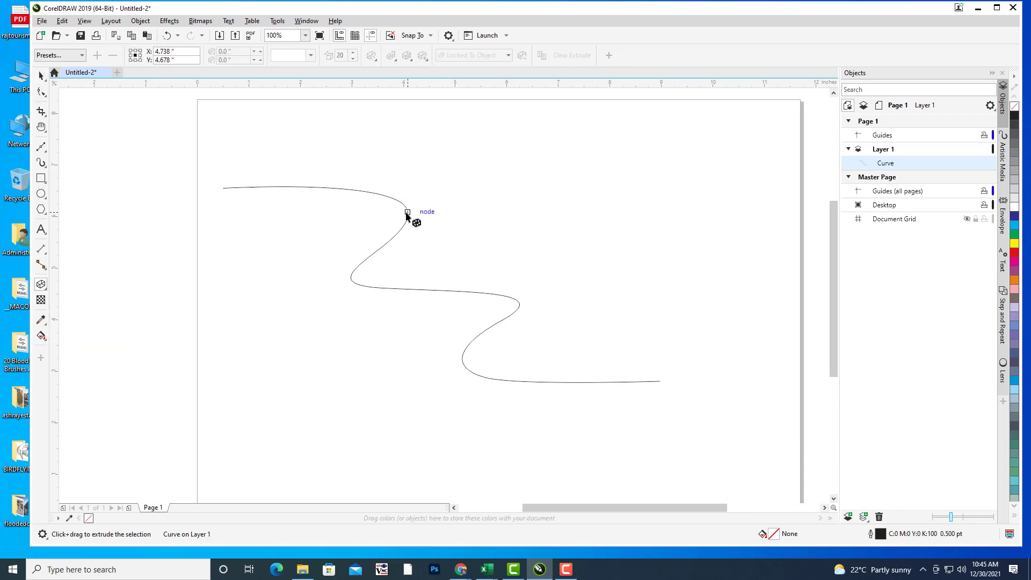
drag(418, 237, 438, 478)
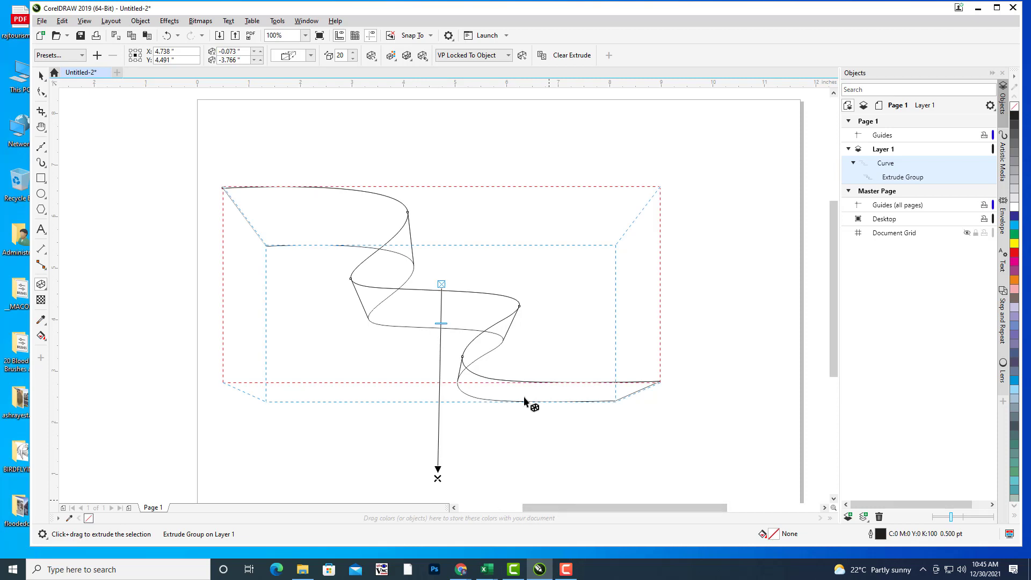
click(369, 55)
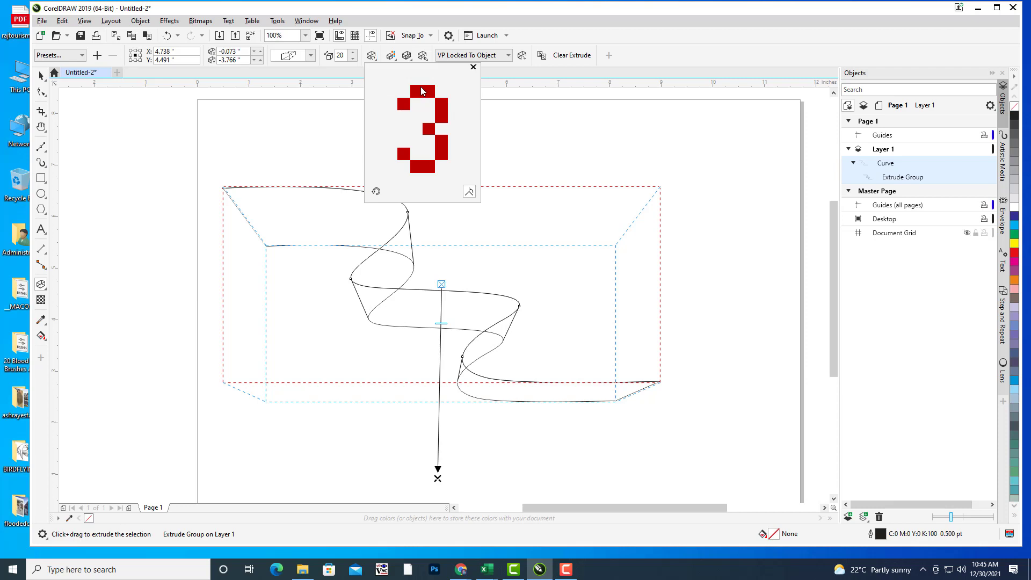
drag(422, 91, 420, 114)
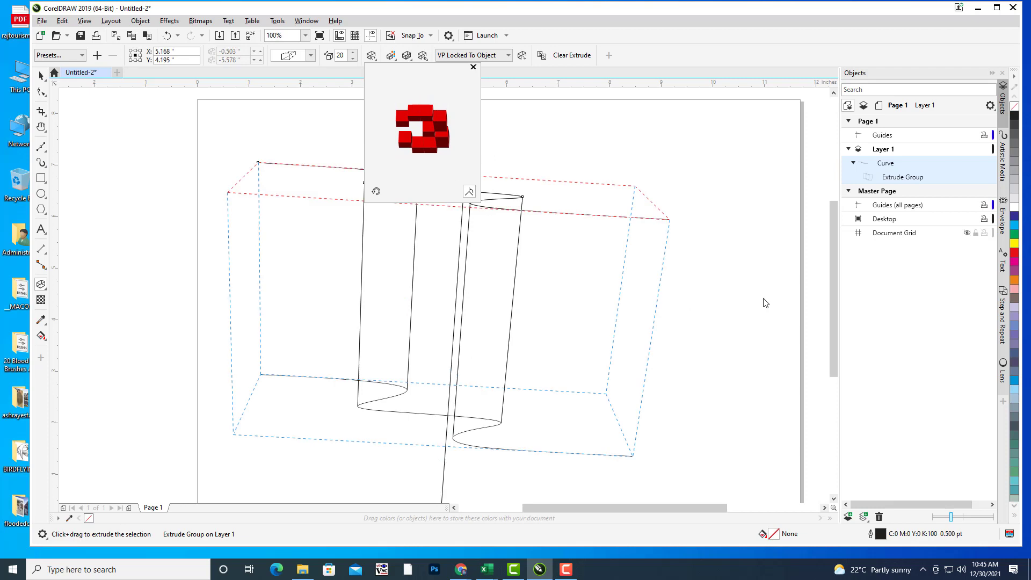
Step: Drag the vanishing point to reduce the extrusion depth to 3
drag(836, 221, 832, 269)
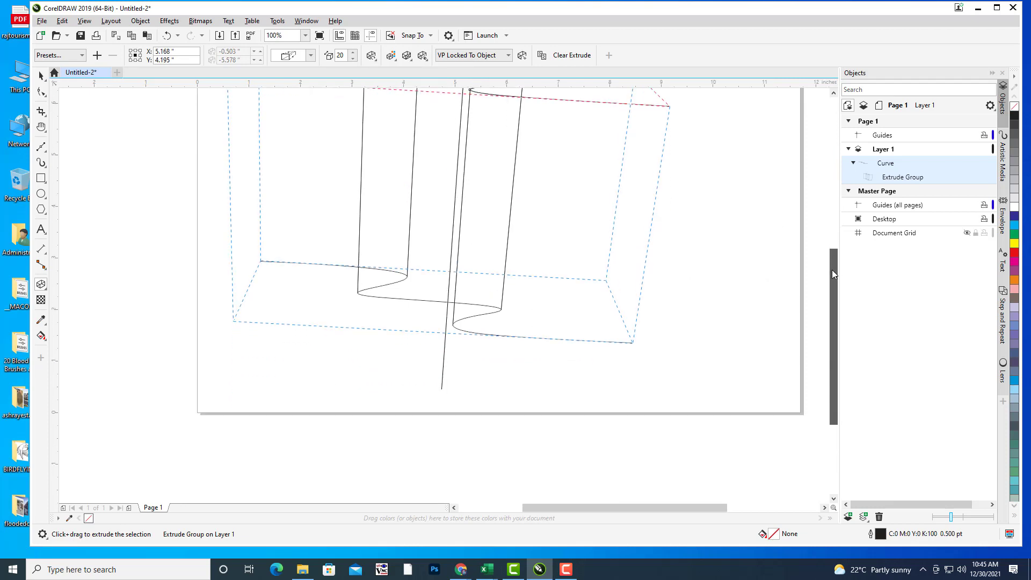
scroll(678, 281, down, 3)
scroll(679, 281, up, 1)
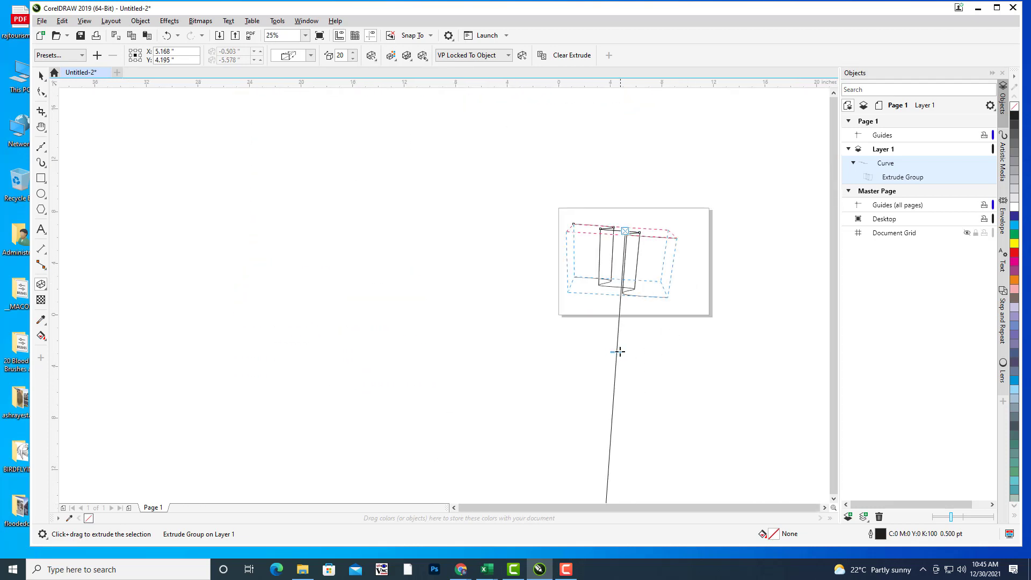
drag(614, 342, 645, 287)
scroll(698, 260, up, 1)
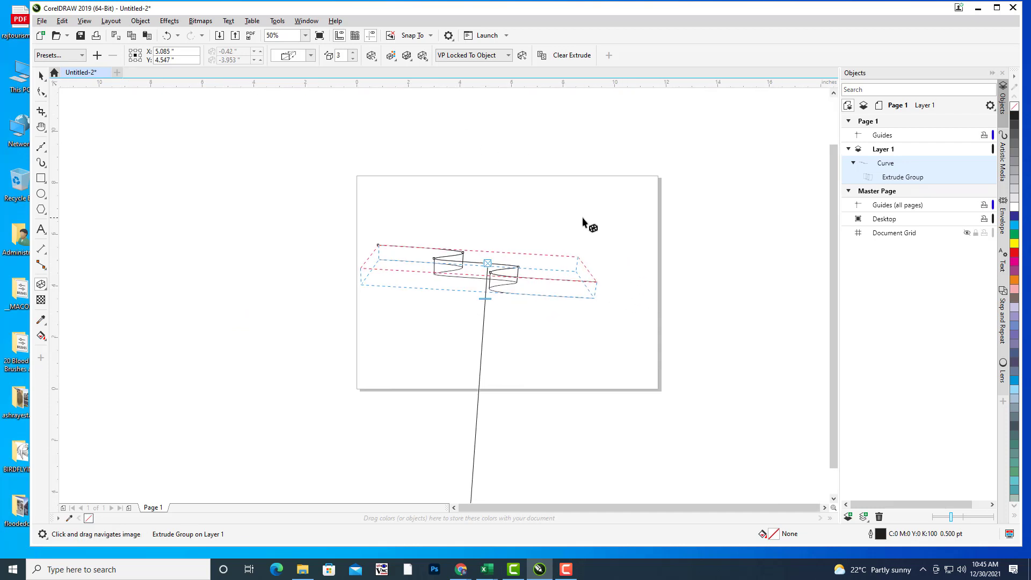
Step: Rotate the extrusion in the Extrude Rotation popup so the ribbon faces forward as a flat banner
scroll(581, 220, up, 1)
drag(581, 218, 589, 209)
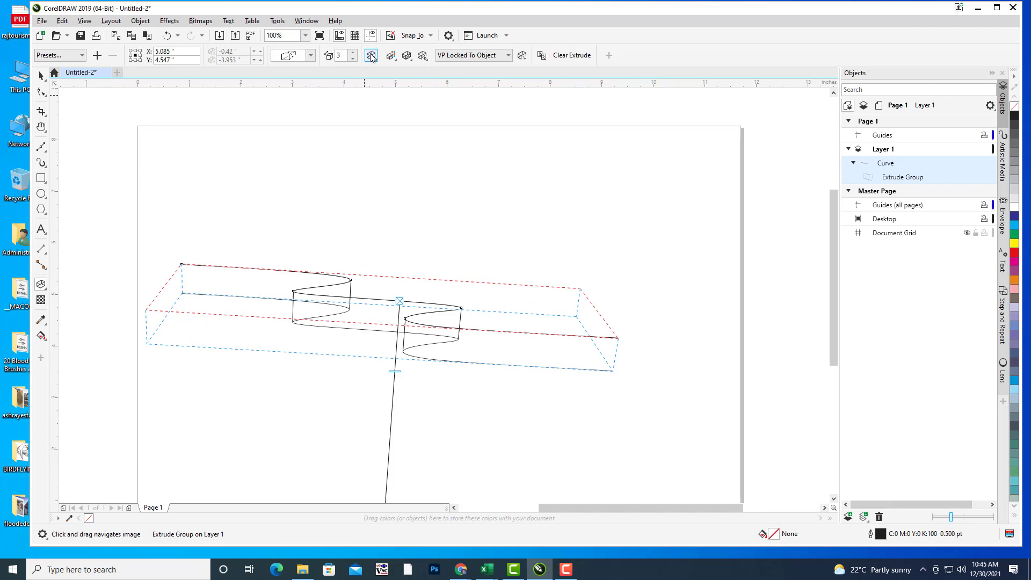
click(372, 55)
drag(422, 122, 421, 121)
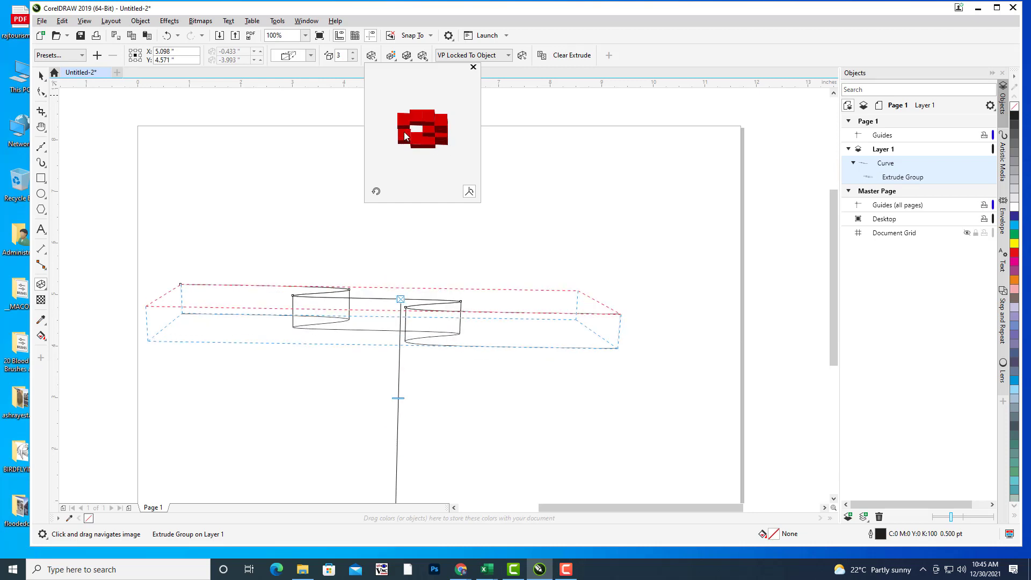
drag(446, 141, 449, 142)
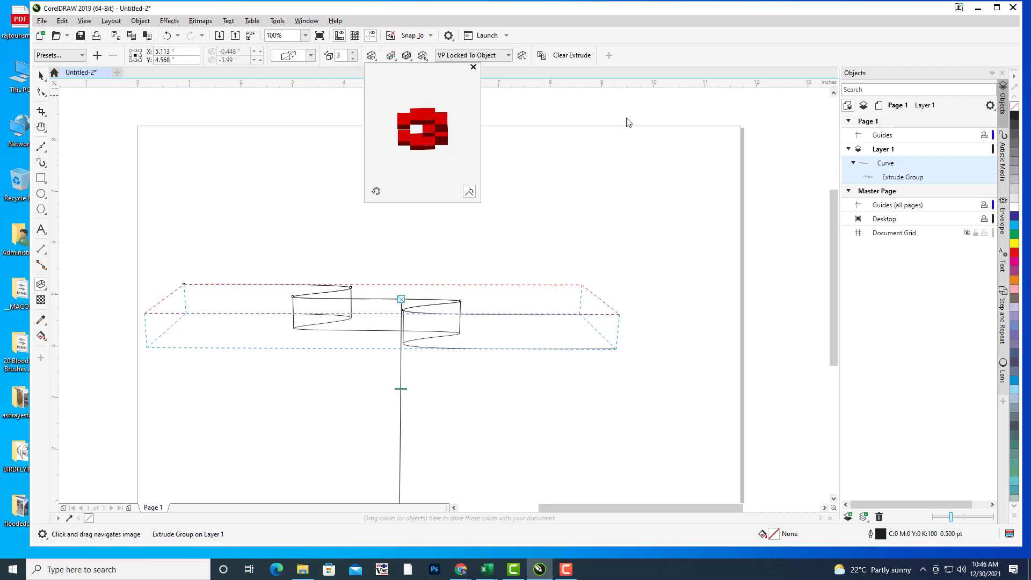
click(660, 40)
click(39, 76)
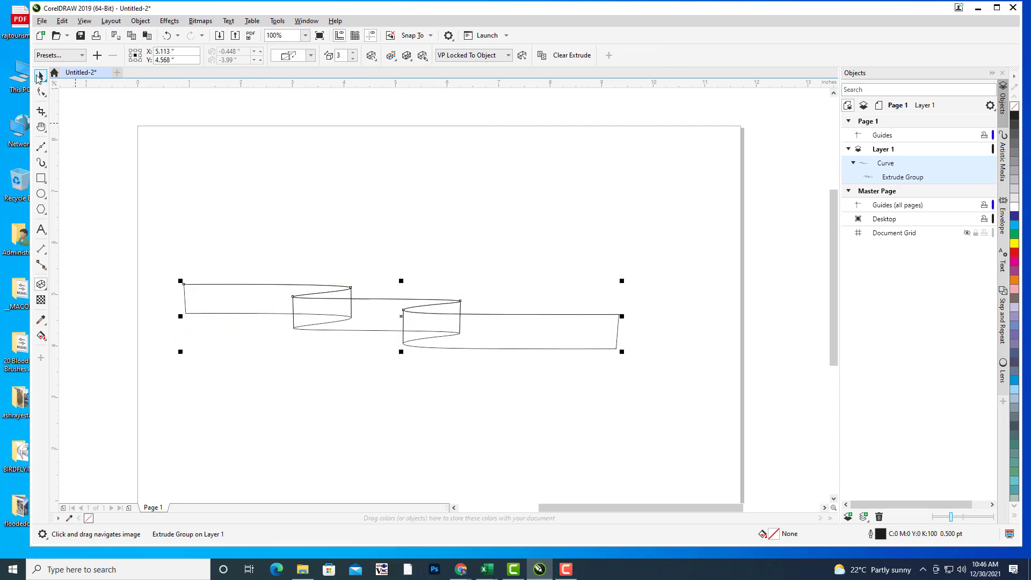
Step: Break the Extrude Group apart from the Objects docker's context menu
click(427, 233)
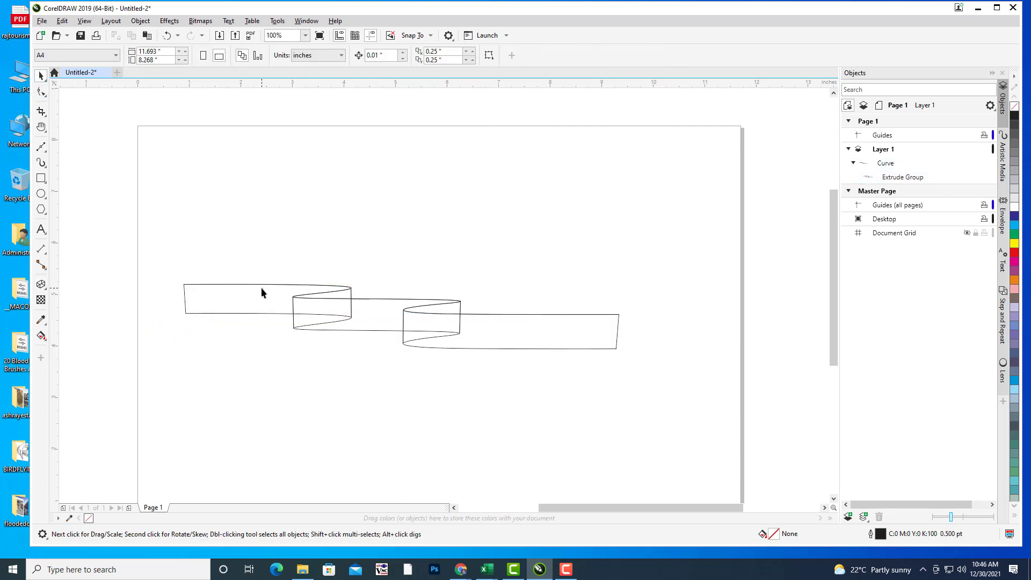
click(428, 314)
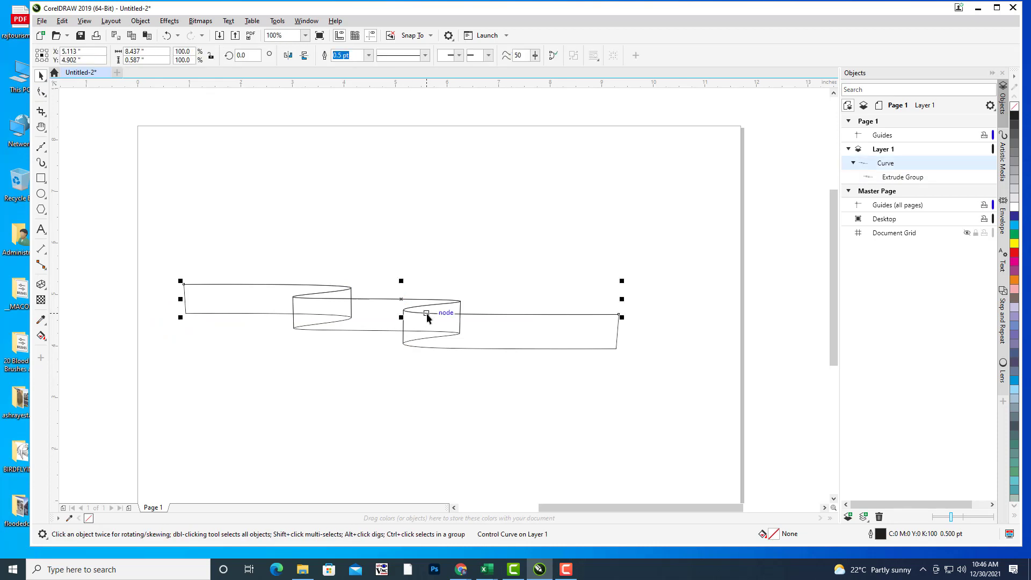
mouse_move(426, 314)
mouse_down()
mouse_move(440, 240)
mouse_move(431, 312)
mouse_up()
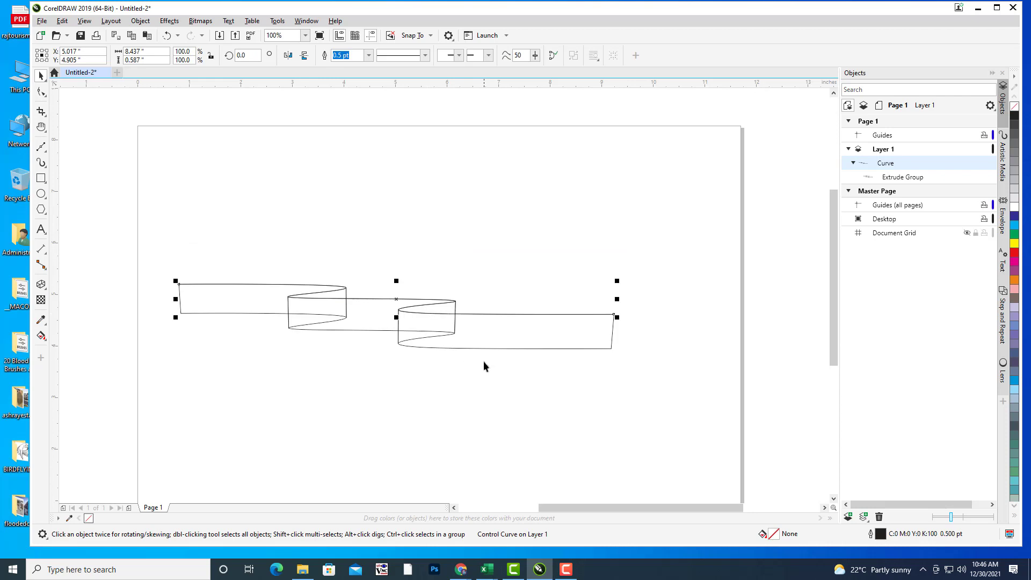
click(901, 180)
right_click(902, 179)
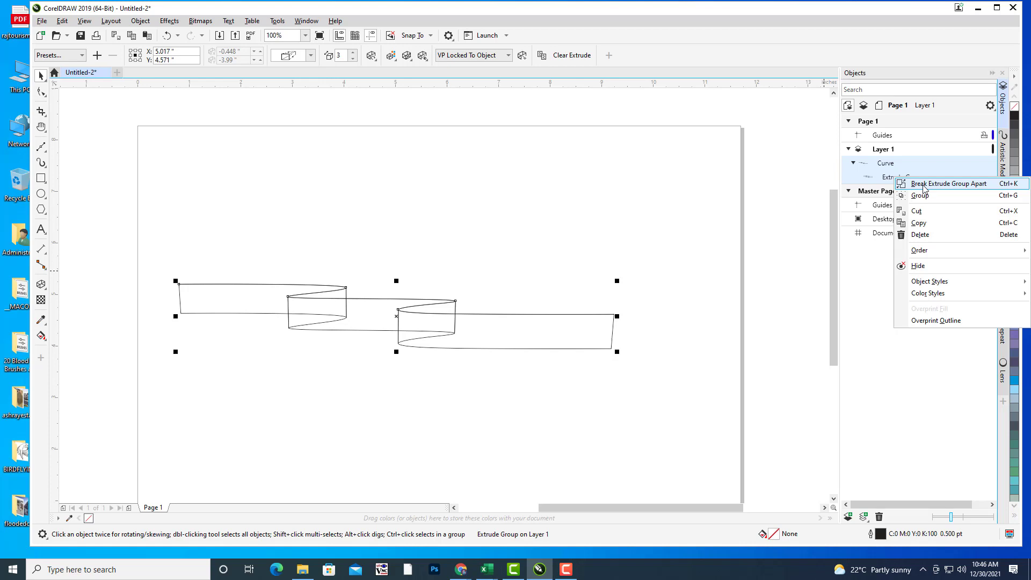
click(923, 184)
Step: Delete the leftover wavy source path and select the group of five ribbon shapes
click(694, 158)
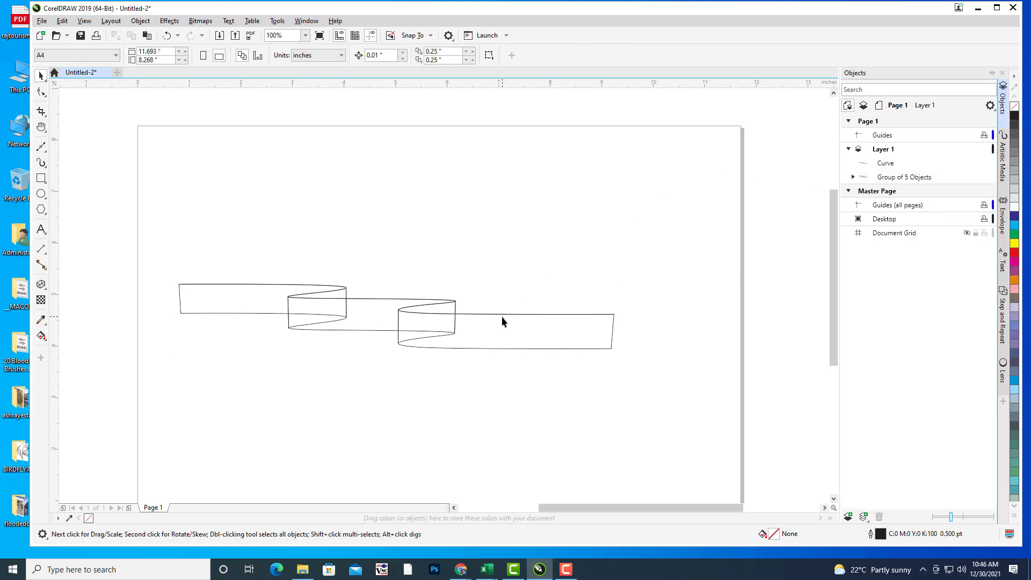
click(506, 315)
drag(506, 315, 545, 245)
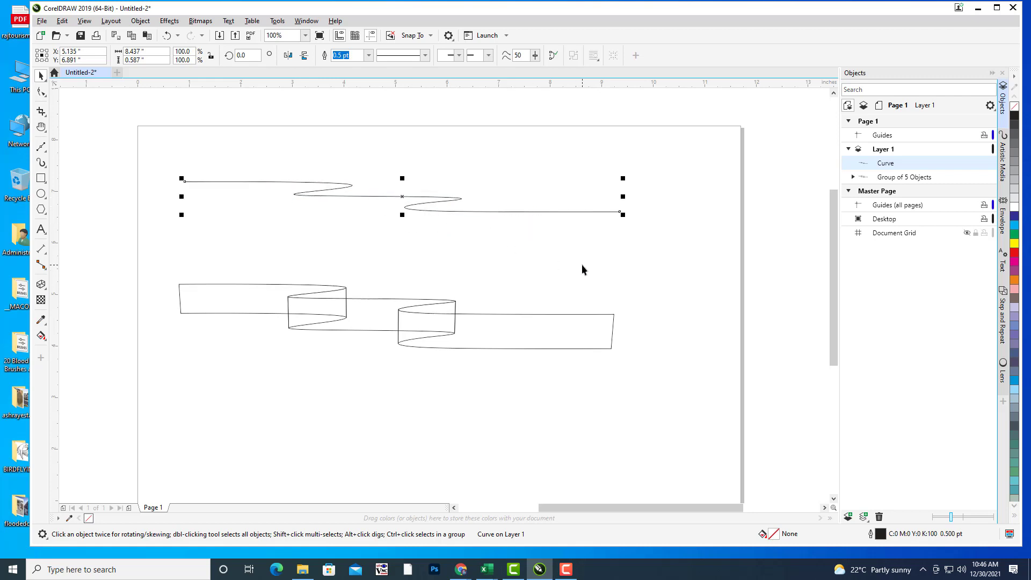
key(Delete)
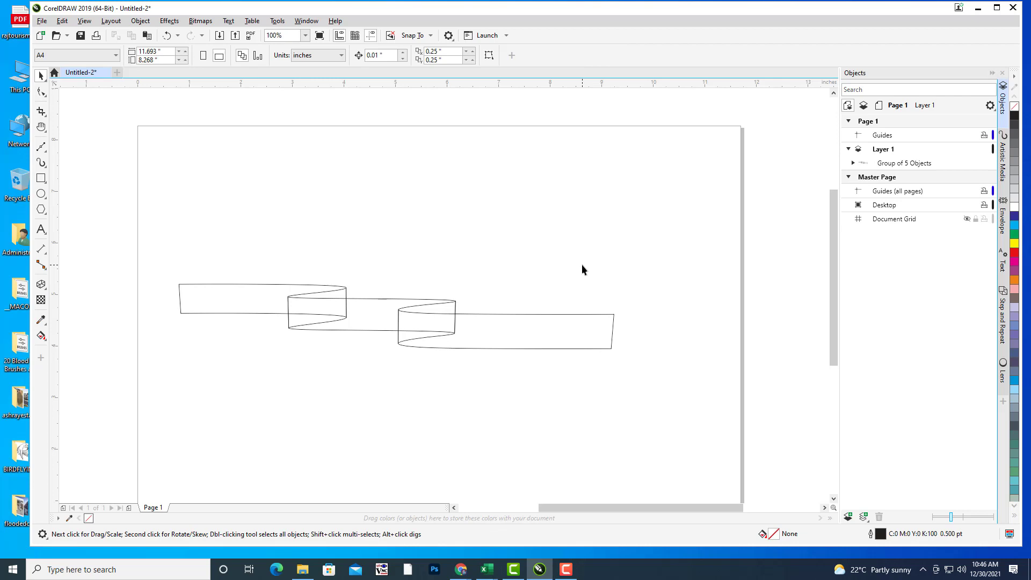
click(512, 315)
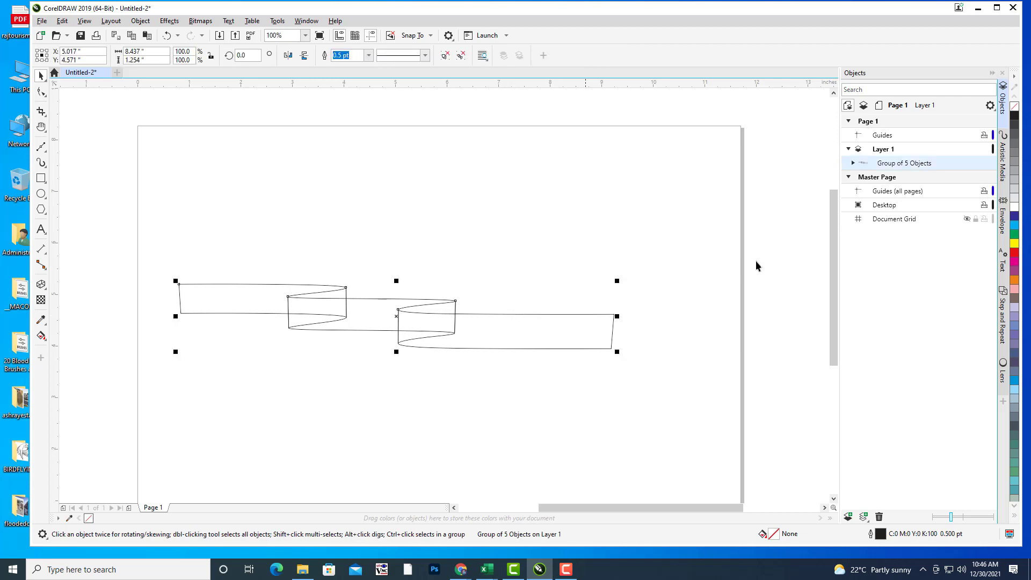
Step: Ungroup the ribbon into five separate pieces, undoing an accidental move
right_click(549, 316)
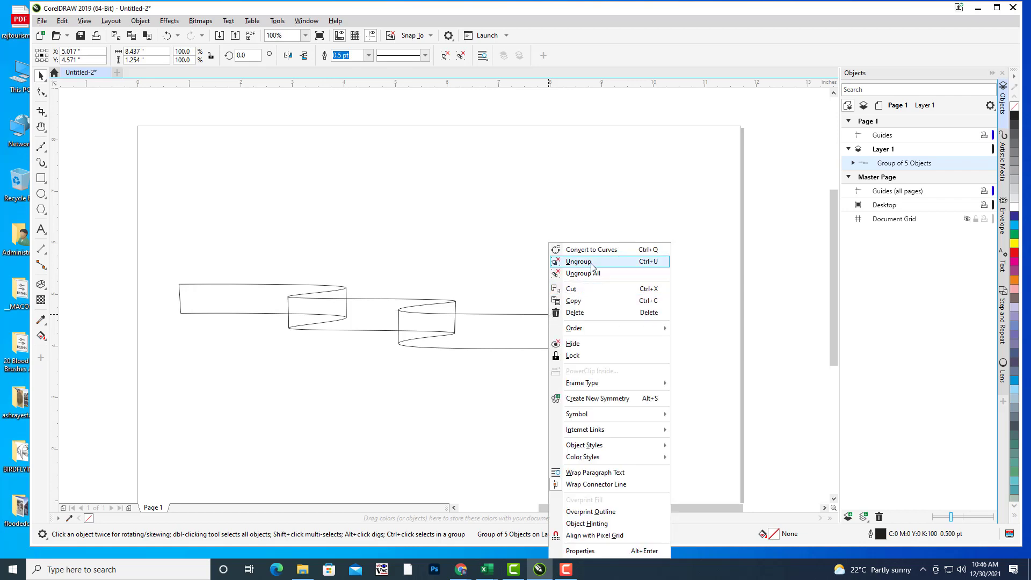
click(580, 262)
click(518, 316)
click(518, 313)
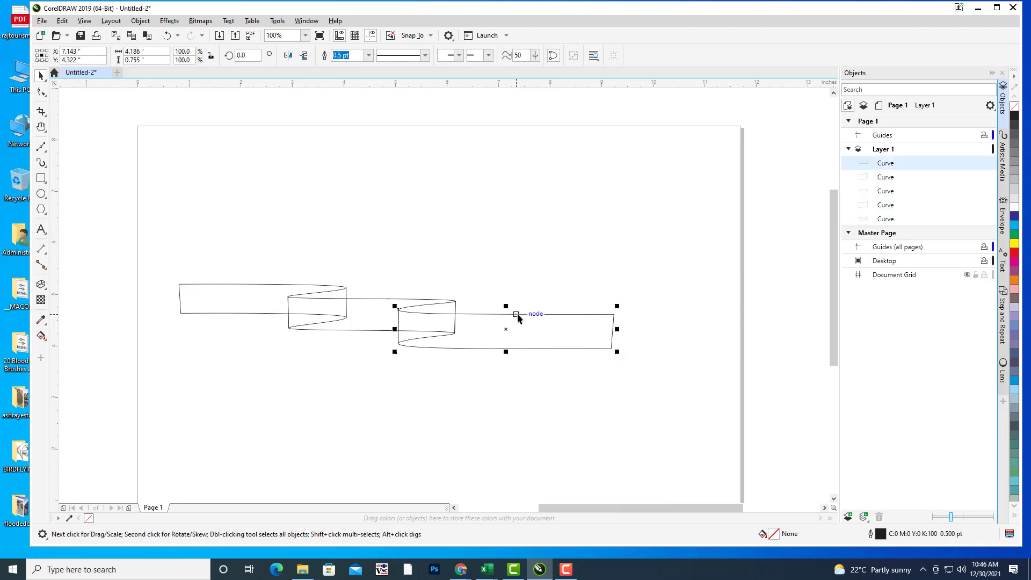
drag(506, 329, 506, 407)
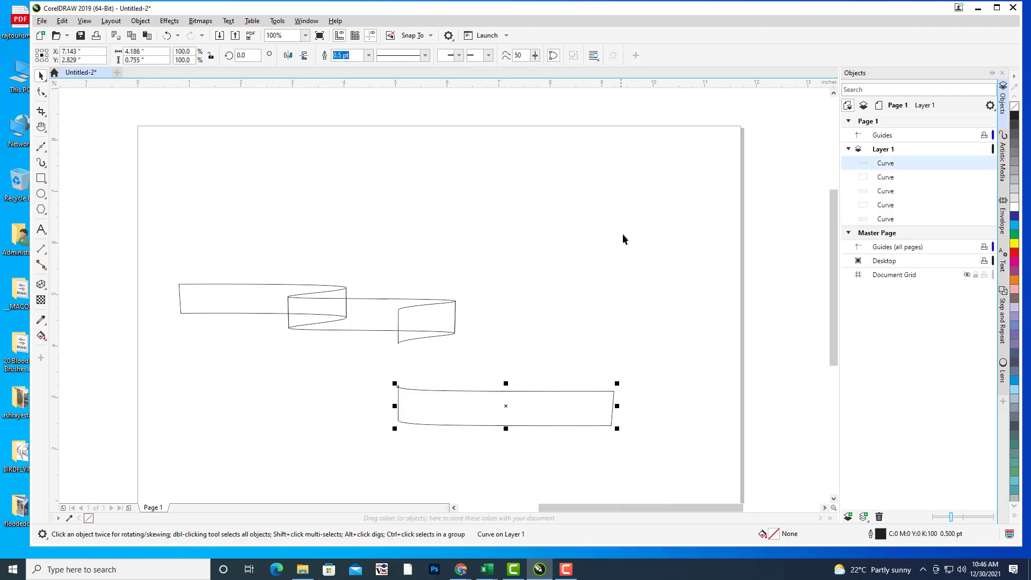
key(ctrl+z)
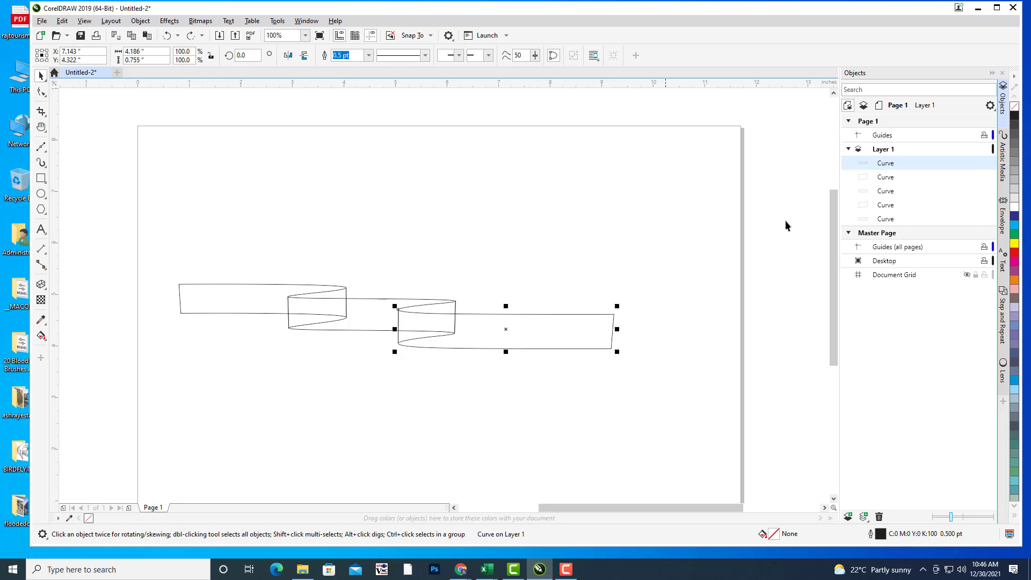
Step: Fill the right ribbon section red and the fold behind it green
click(1016, 253)
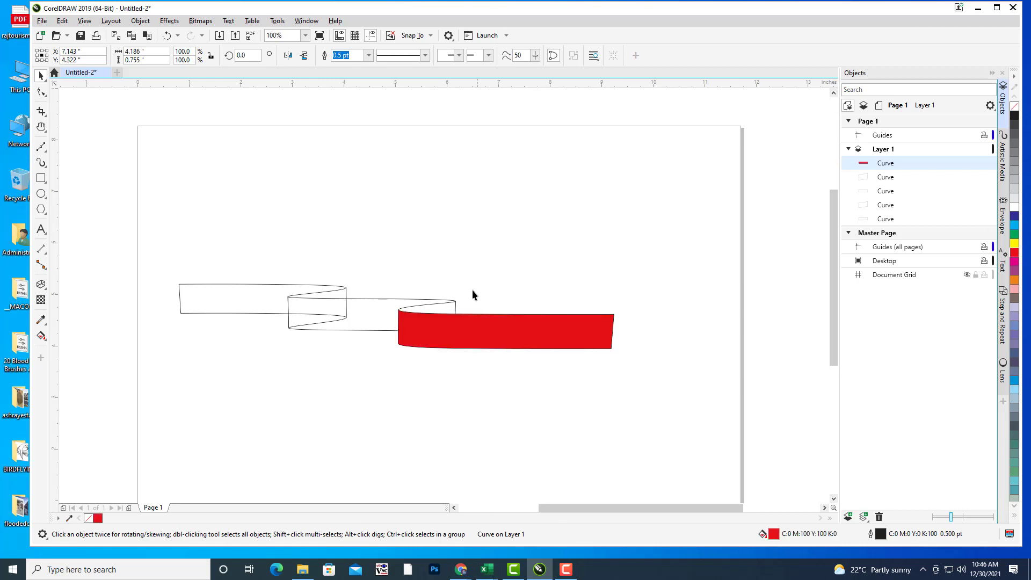
click(444, 306)
click(443, 307)
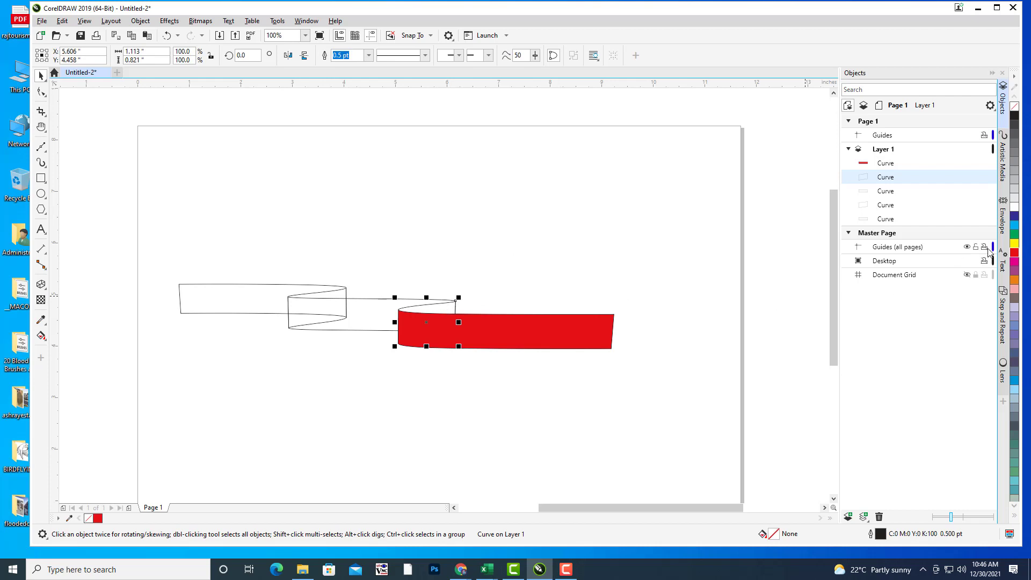
click(1014, 234)
Step: Paint the middle section red using the Color Eyedropper on the right section
click(302, 299)
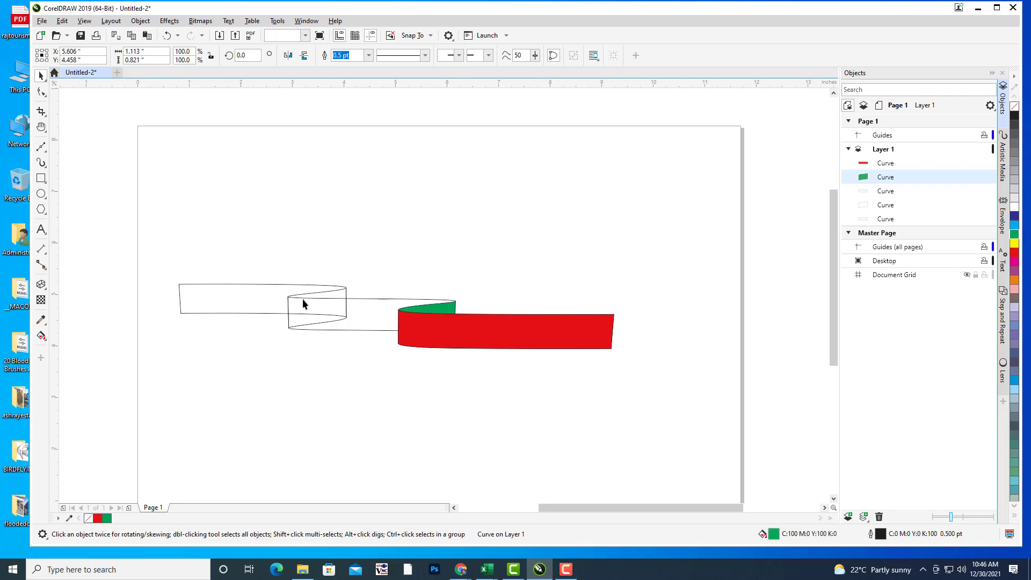
click(365, 299)
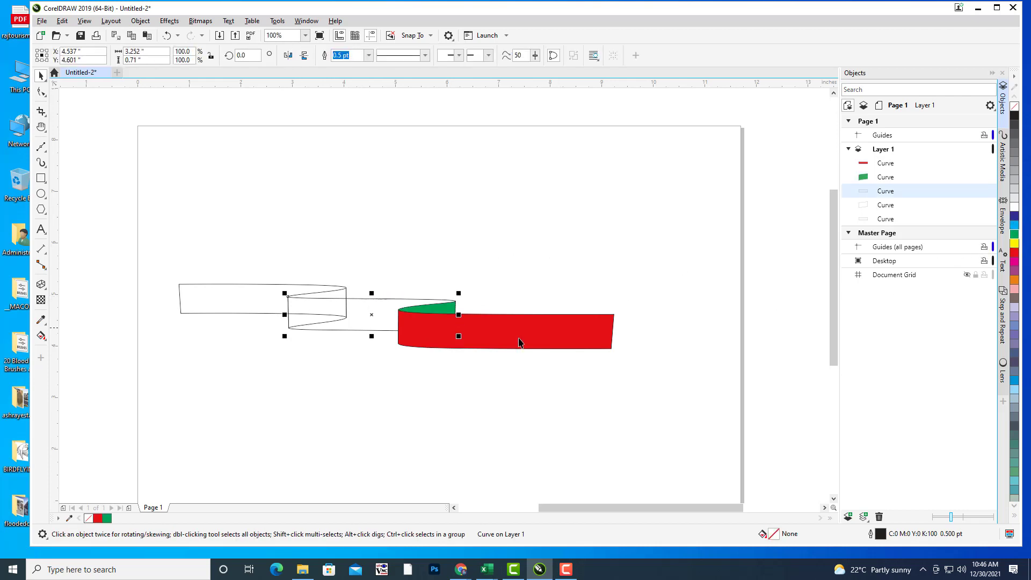
click(41, 320)
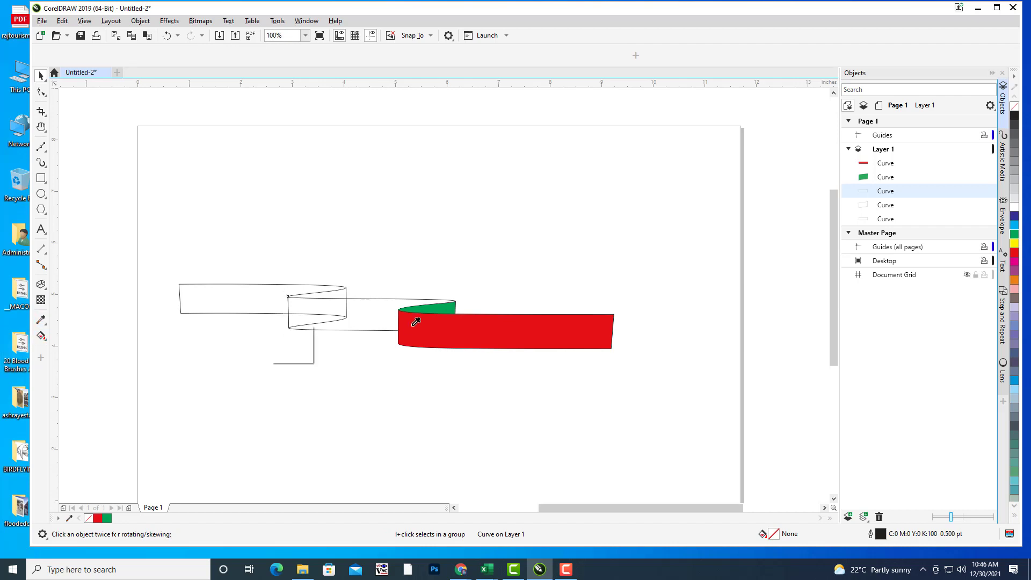
click(429, 317)
click(367, 313)
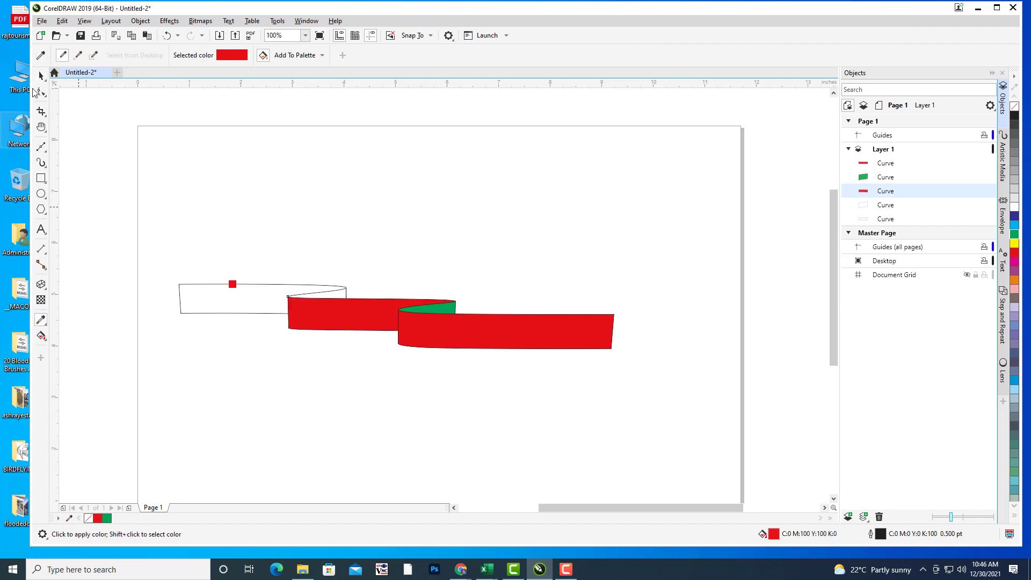
click(42, 77)
Step: Try painting the left section red, undo it, and fill the middle fold green
click(363, 203)
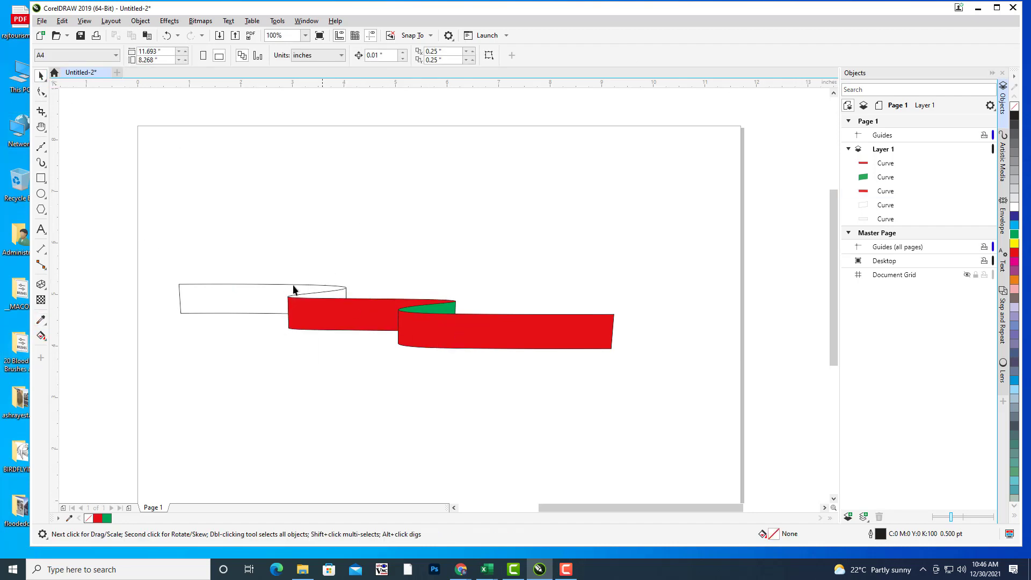
click(266, 285)
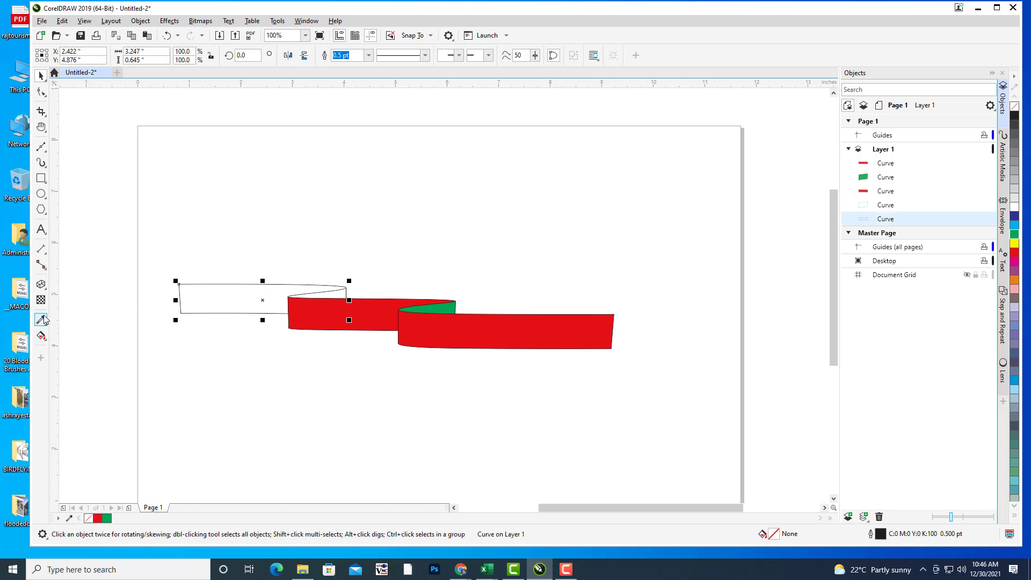
click(41, 320)
click(291, 302)
click(252, 293)
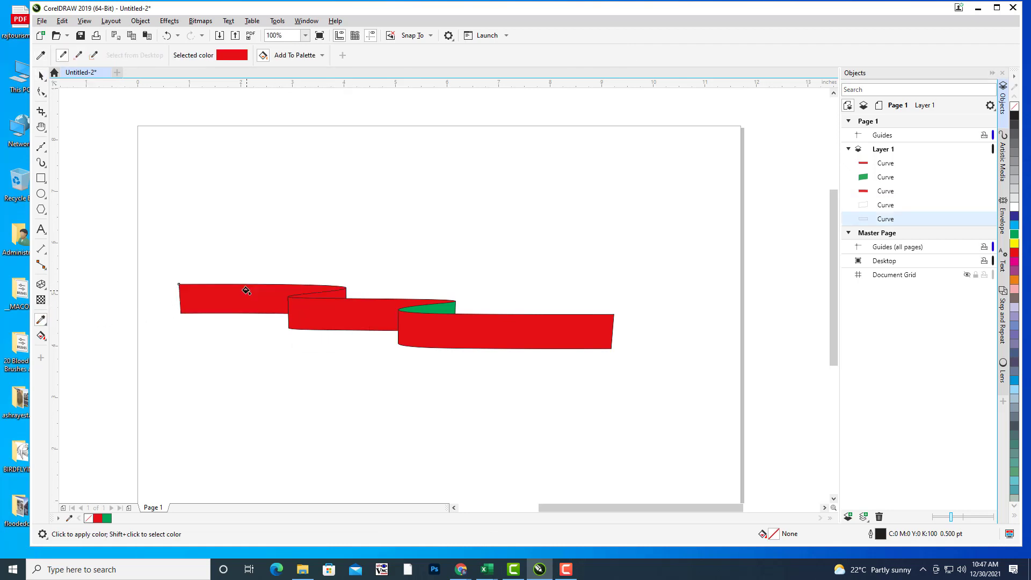
click(42, 78)
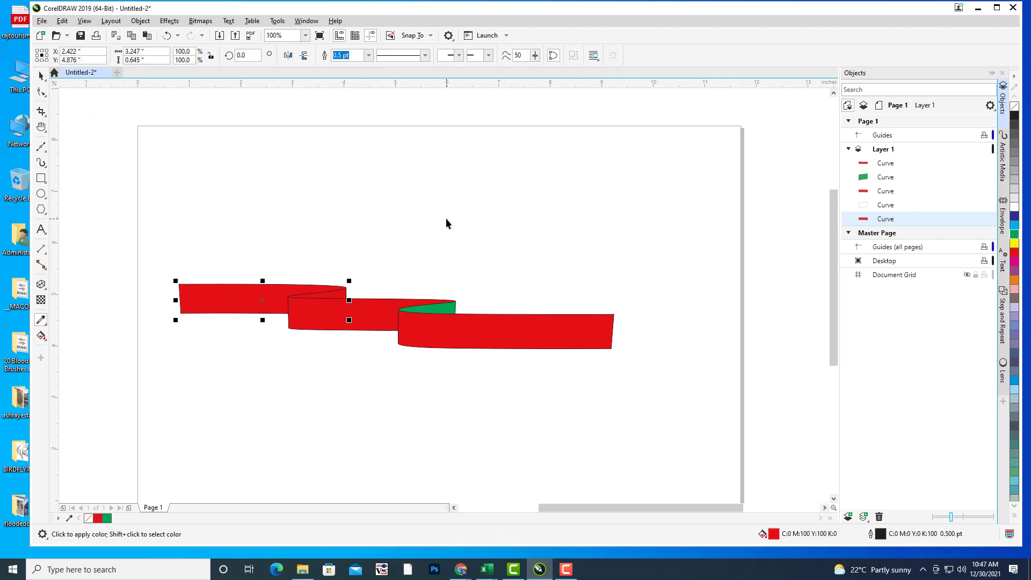
click(445, 218)
key(ctrl+z)
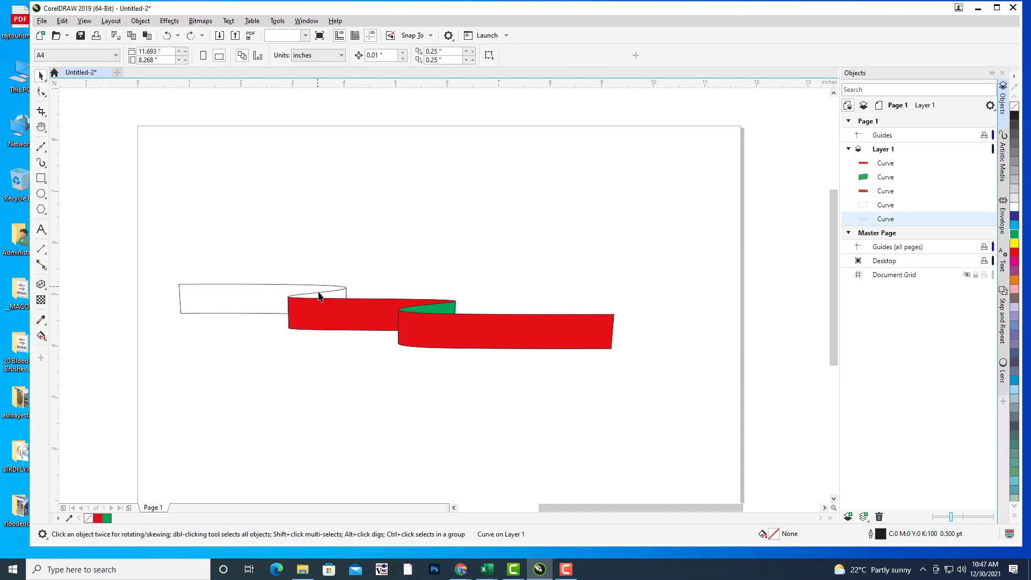
click(319, 294)
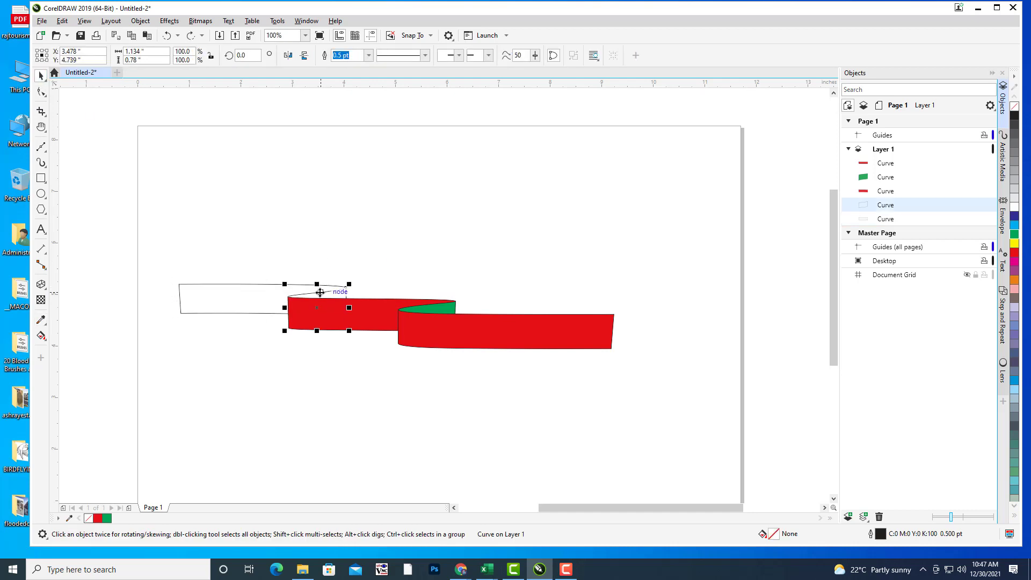
click(1015, 234)
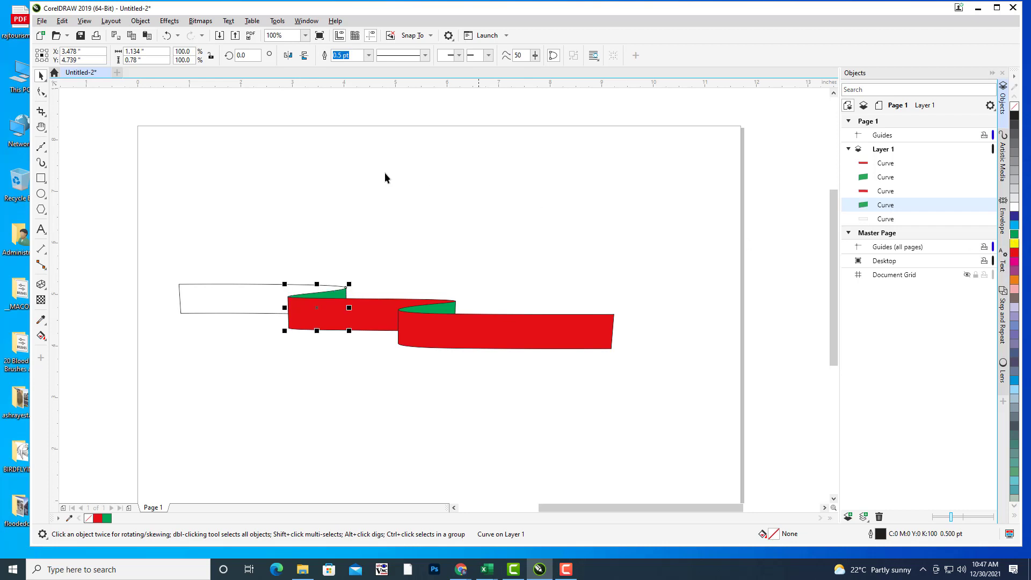
Step: Paint the left ribbon section red with the Color Eyedropper
click(224, 284)
key(i)
click(377, 323)
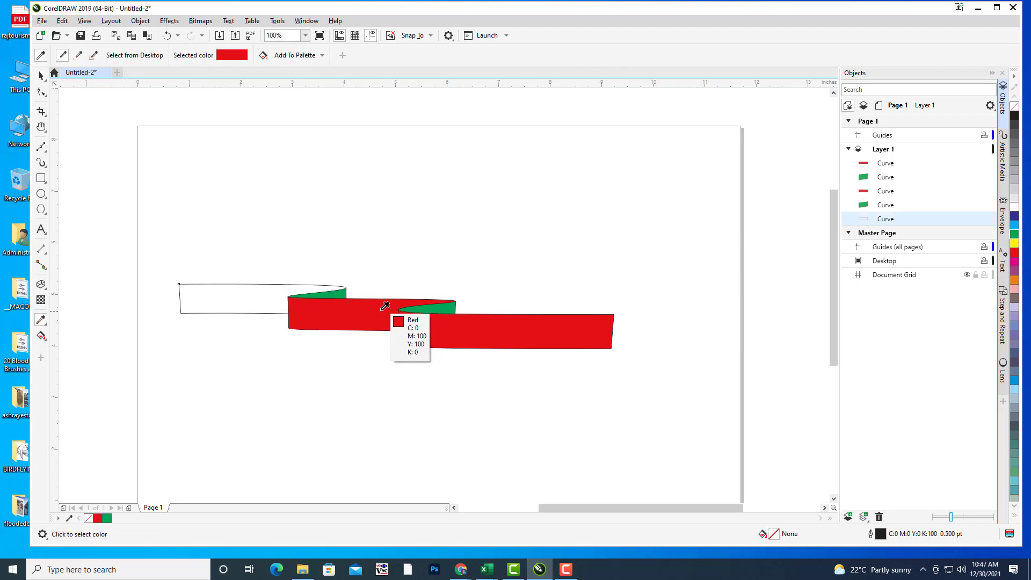
click(241, 294)
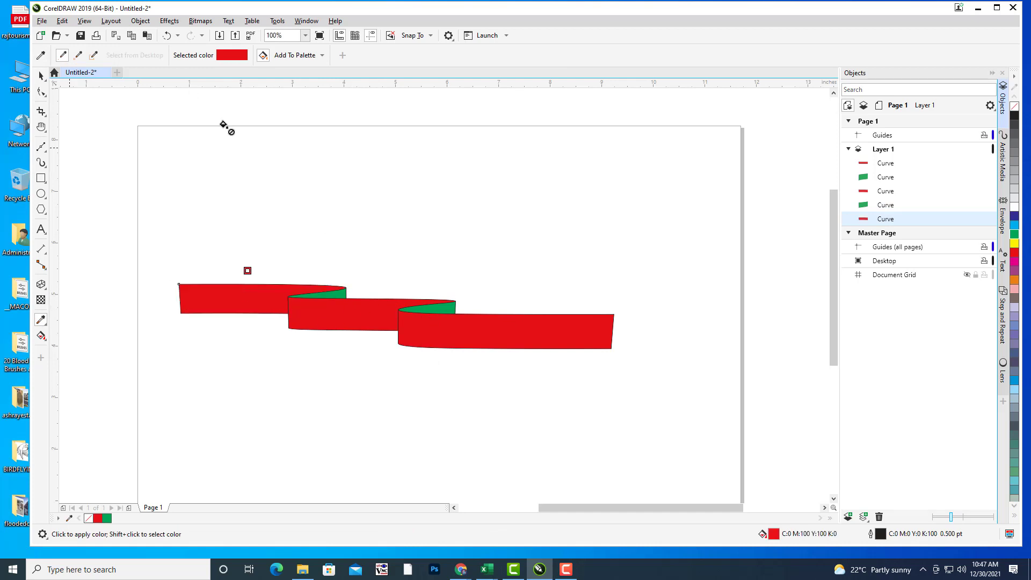
key(space)
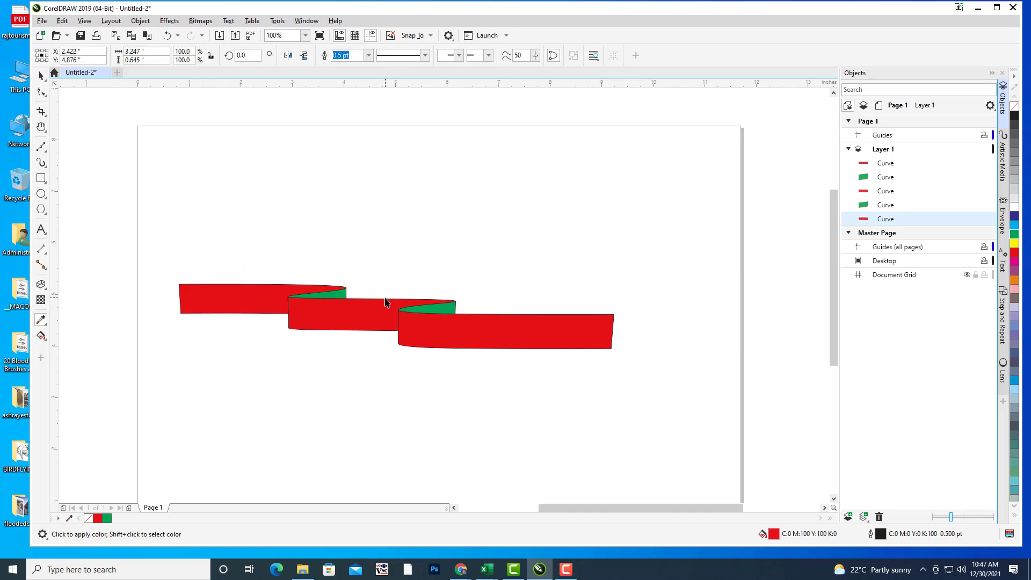
click(384, 322)
click(447, 226)
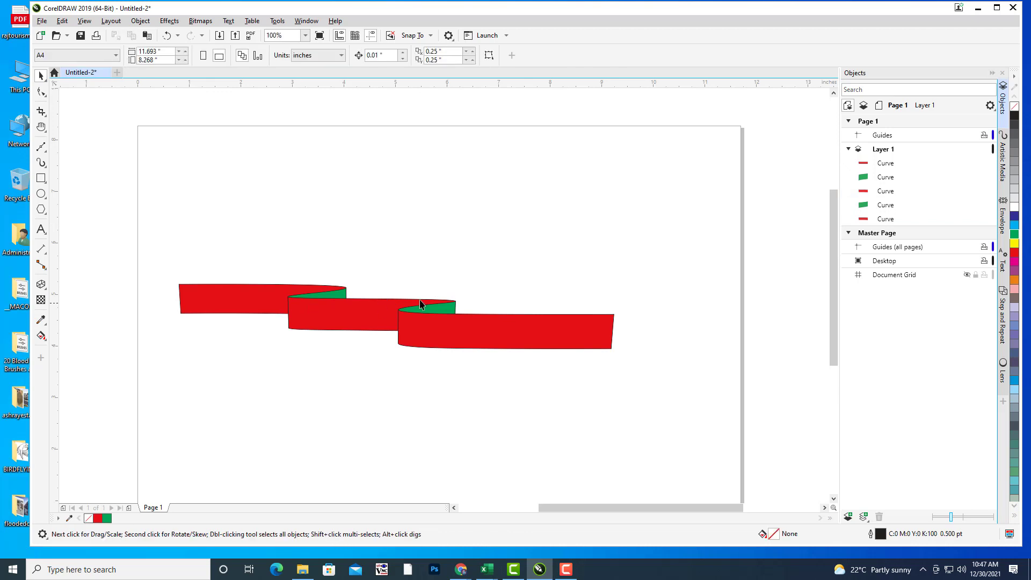
Step: Set Outline Width to None on the right red piece, its green fold, and the middle piece
click(523, 330)
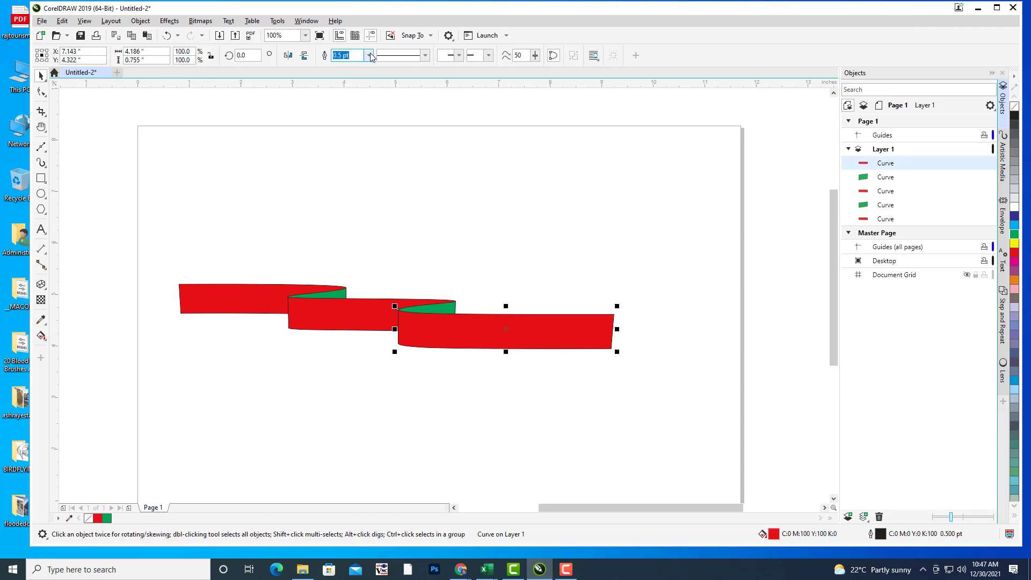
click(369, 55)
click(435, 148)
click(433, 309)
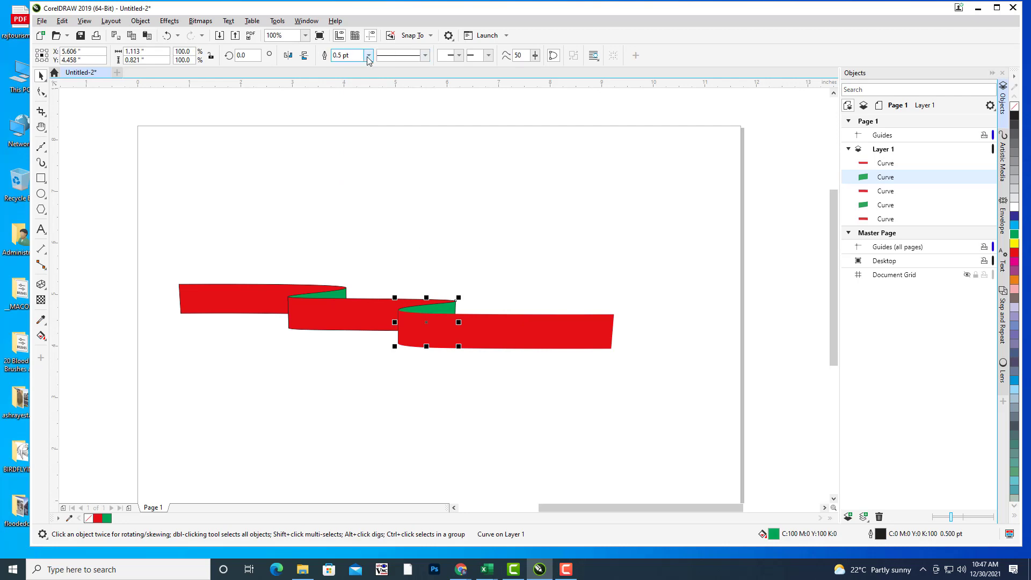
click(368, 55)
click(358, 66)
click(535, 178)
click(359, 309)
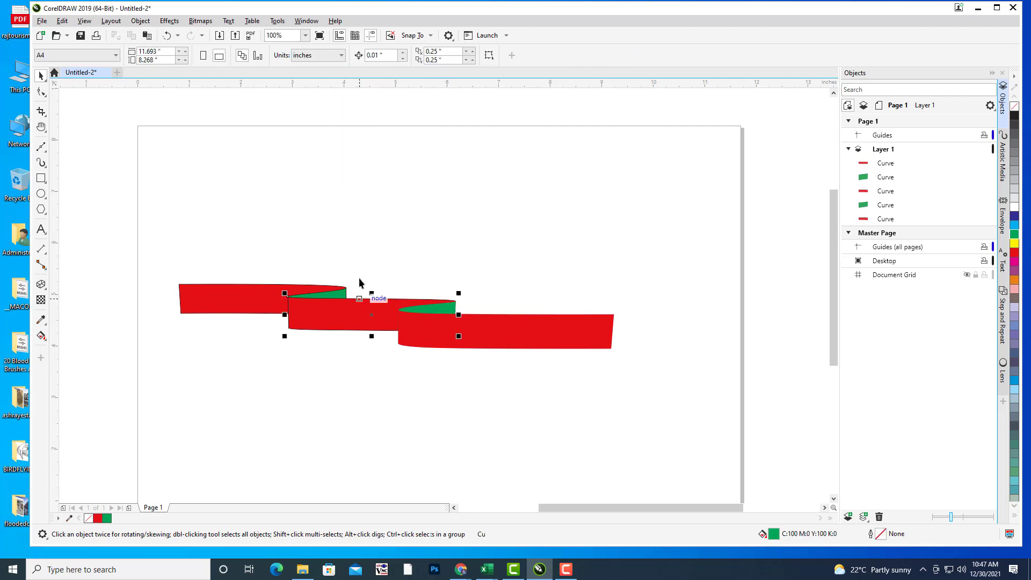
click(369, 56)
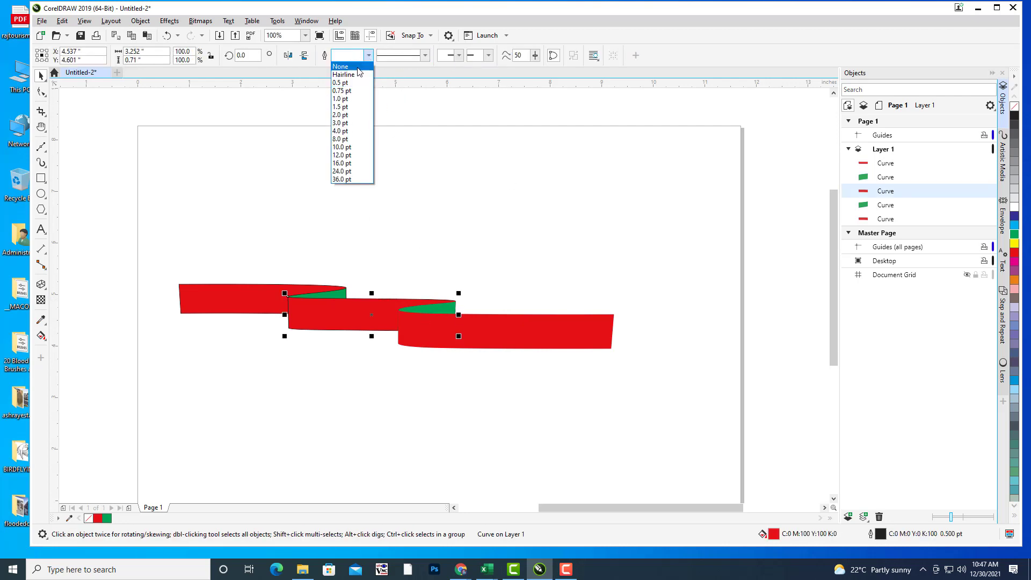
click(361, 67)
click(461, 176)
Step: Set Outline Width to None on the left green fold and the left red piece
click(345, 294)
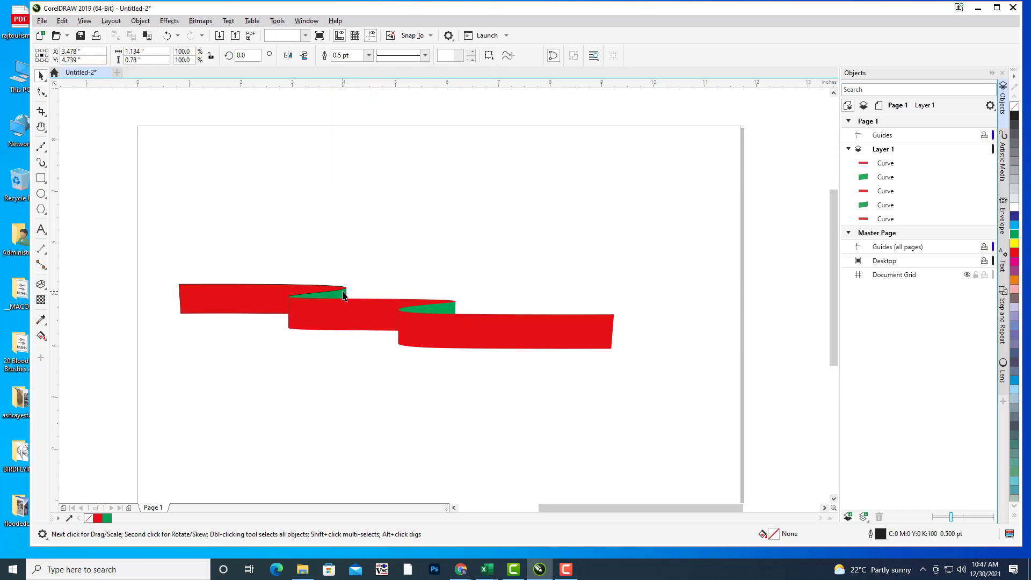
click(367, 56)
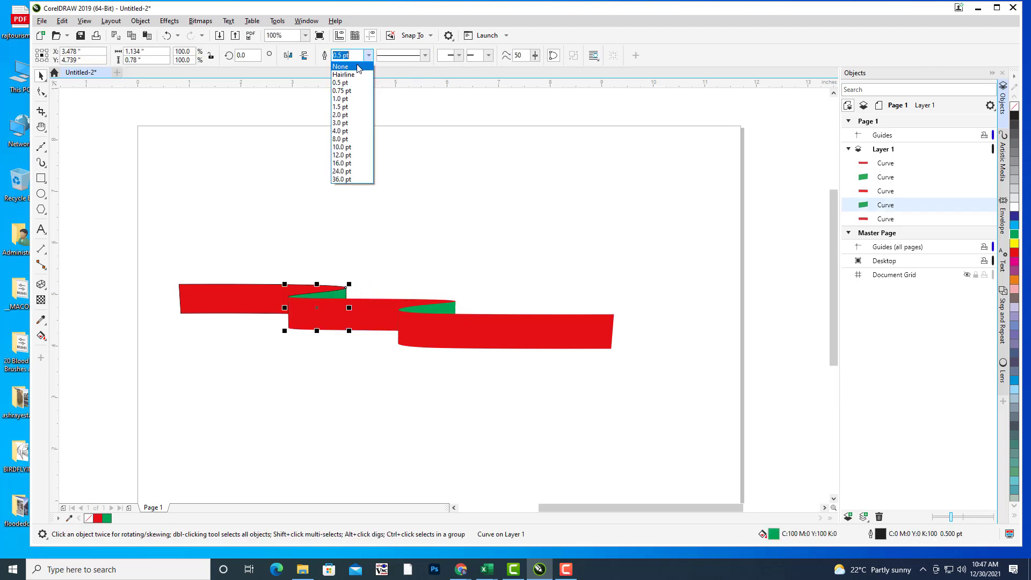
click(360, 69)
click(195, 288)
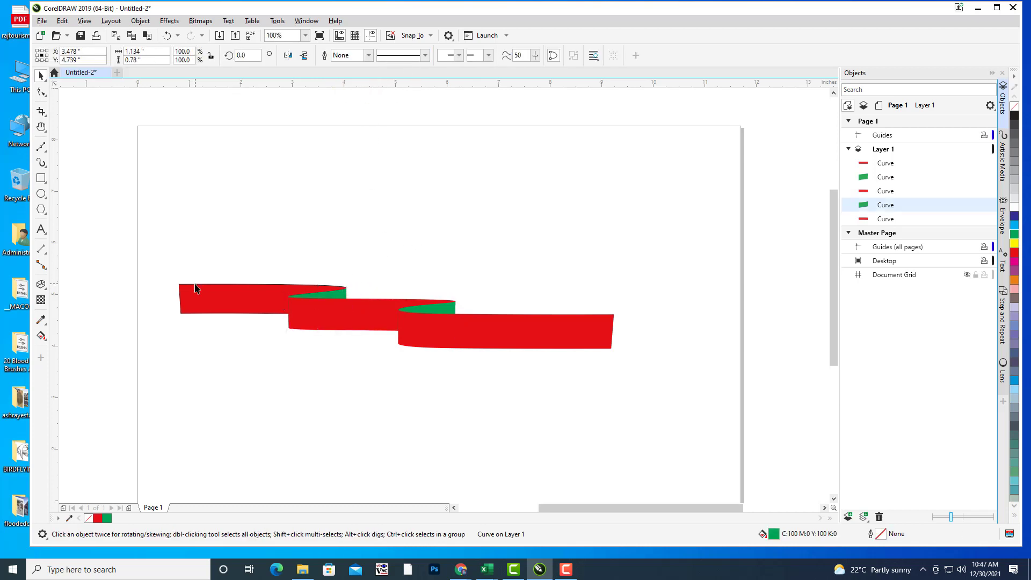
click(369, 56)
click(356, 70)
click(397, 158)
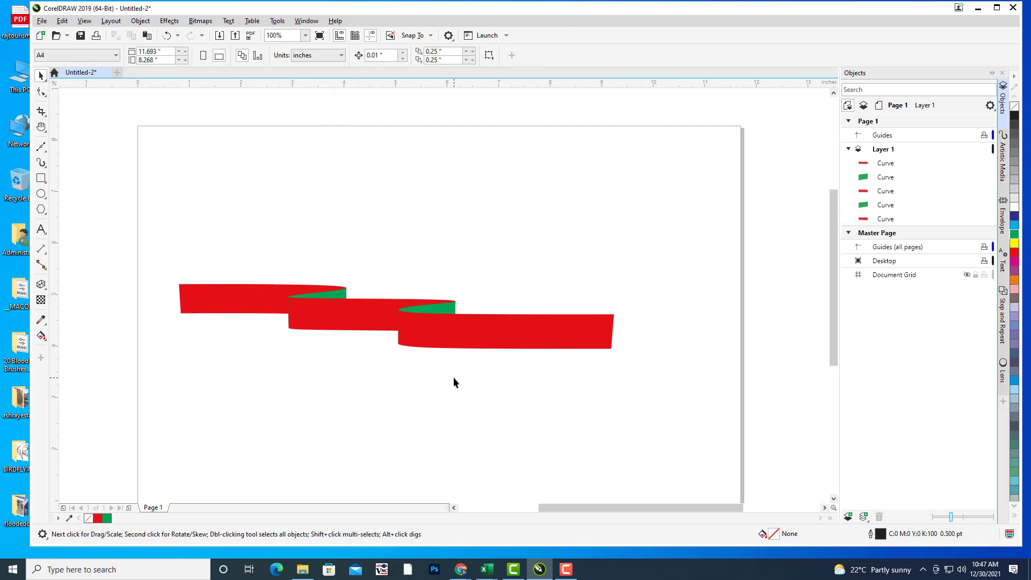
Step: Pan and zoom in on the ribbon's left end and select the left red piece
key(h)
drag(454, 377, 713, 393)
drag(627, 376, 655, 323)
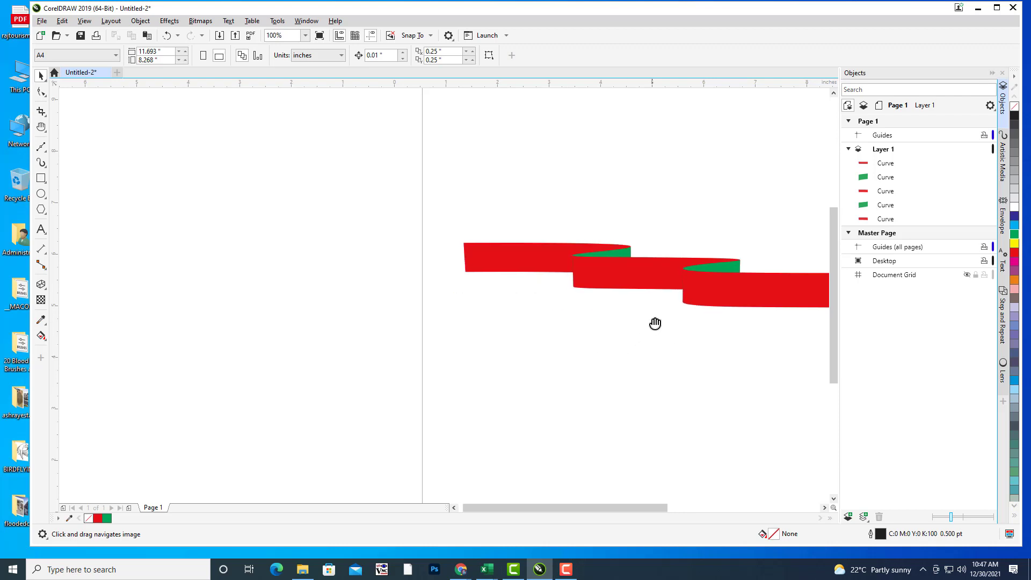
scroll(488, 272, up, 2)
scroll(413, 266, up, 2)
click(413, 266)
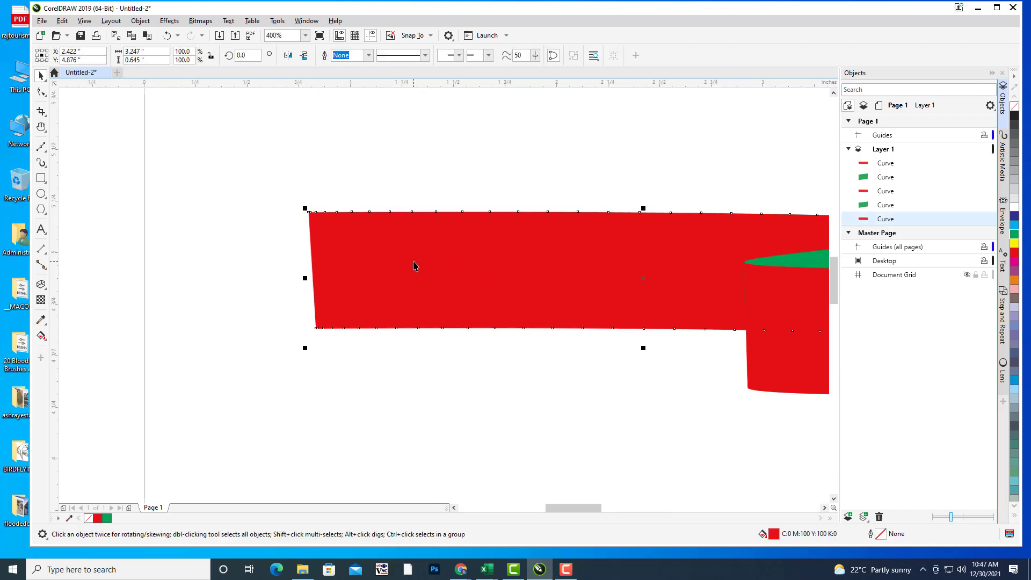
scroll(525, 276, up, 2)
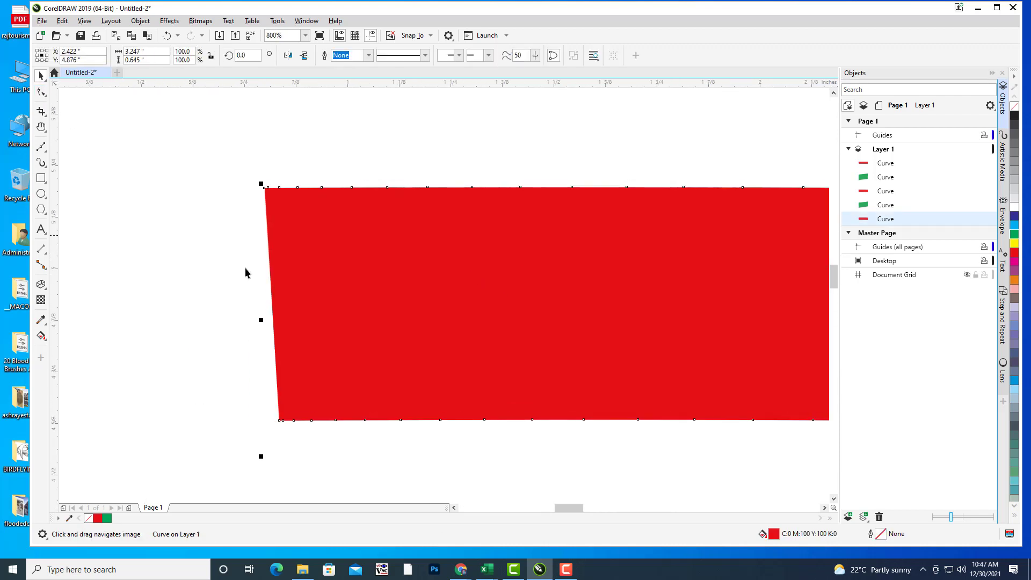
Step: Add a node mid-left edge and drag it inward to cut a V notch
click(41, 93)
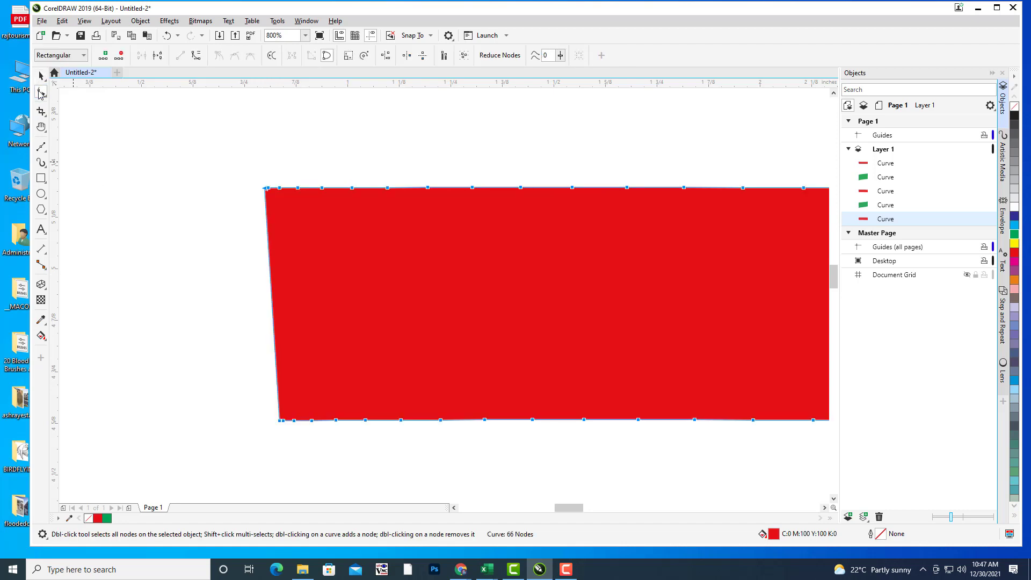
click(271, 303)
drag(272, 303, 689, 302)
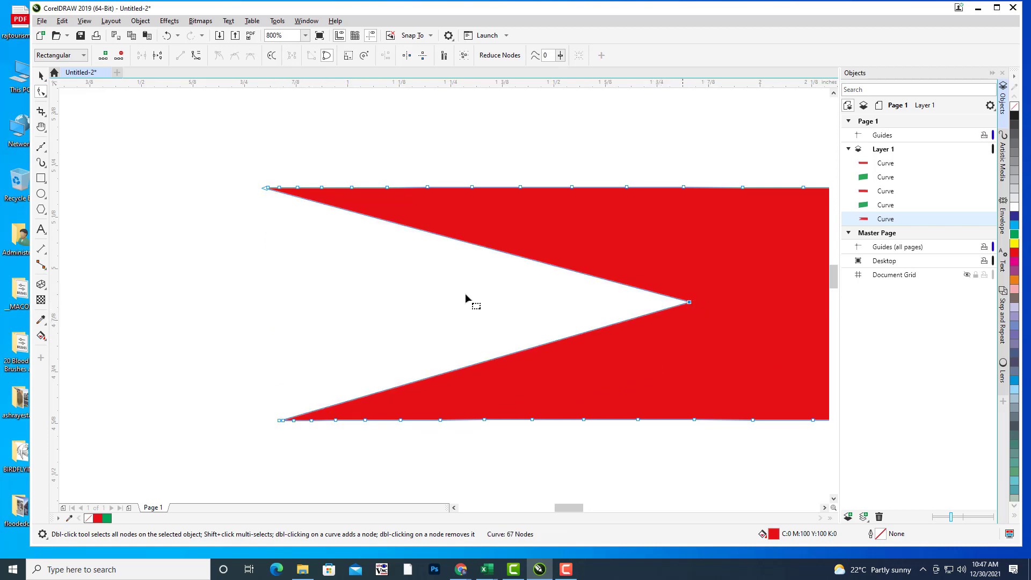
click(46, 77)
click(244, 273)
scroll(486, 300, down, 5)
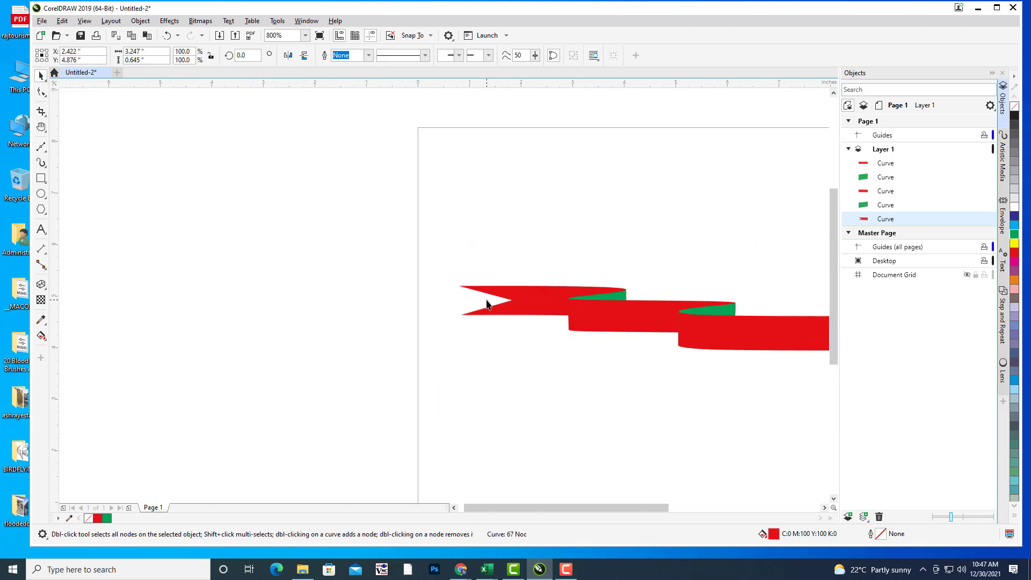
Step: Select all five ribbon pieces and move the ribbon left and down
key(h)
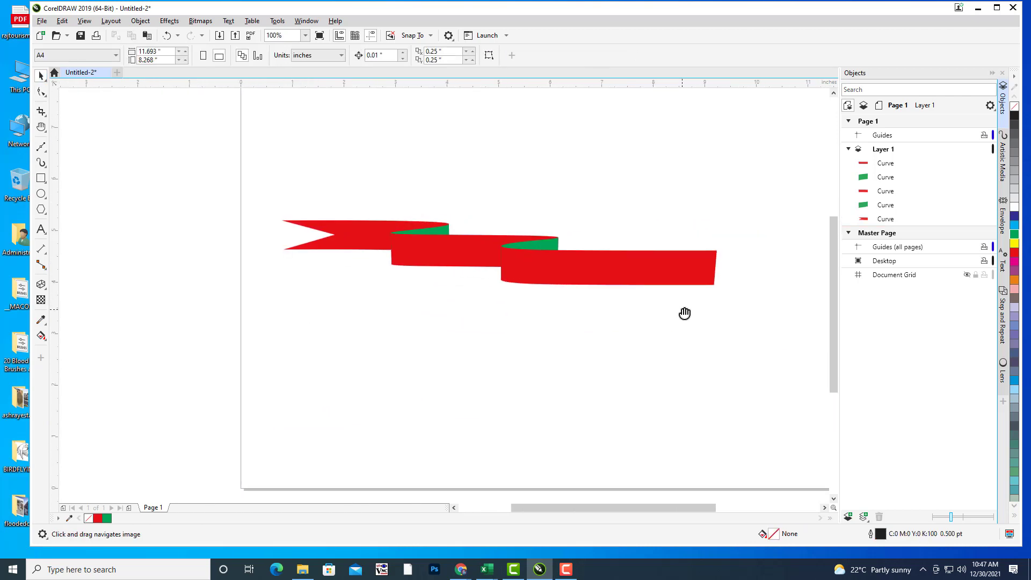
key(space)
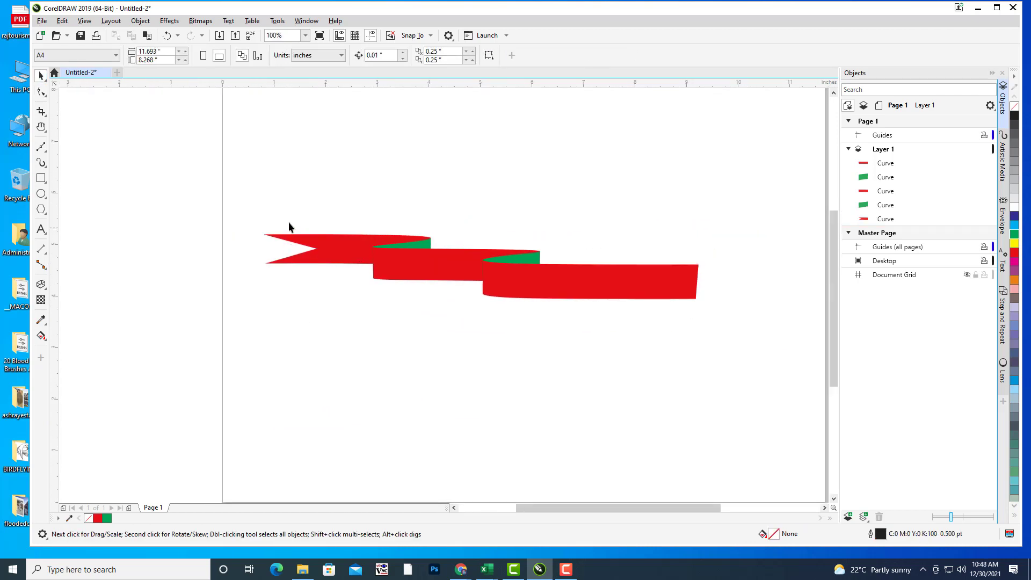
drag(749, 378, 747, 375)
drag(597, 298, 546, 341)
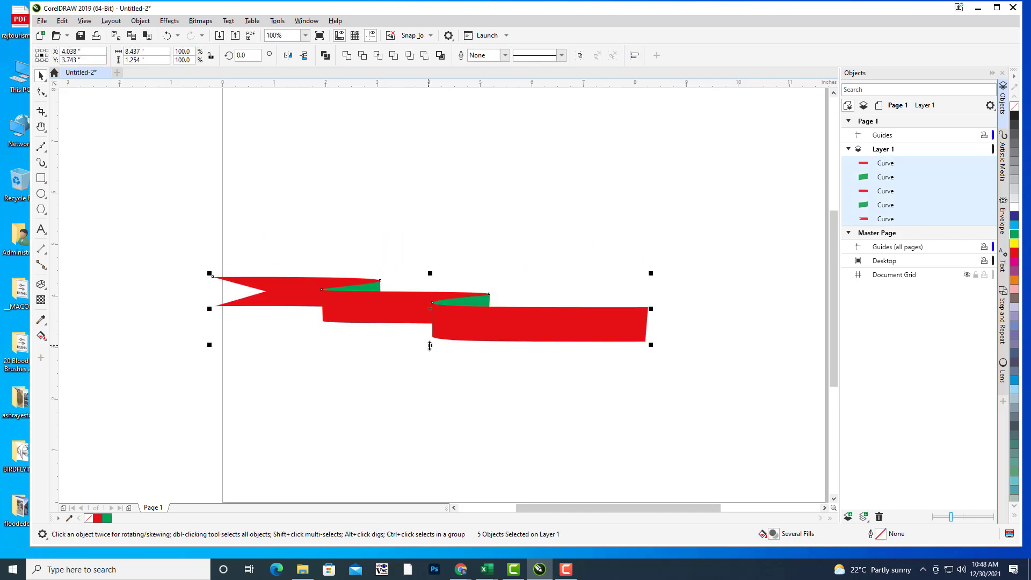
key(h)
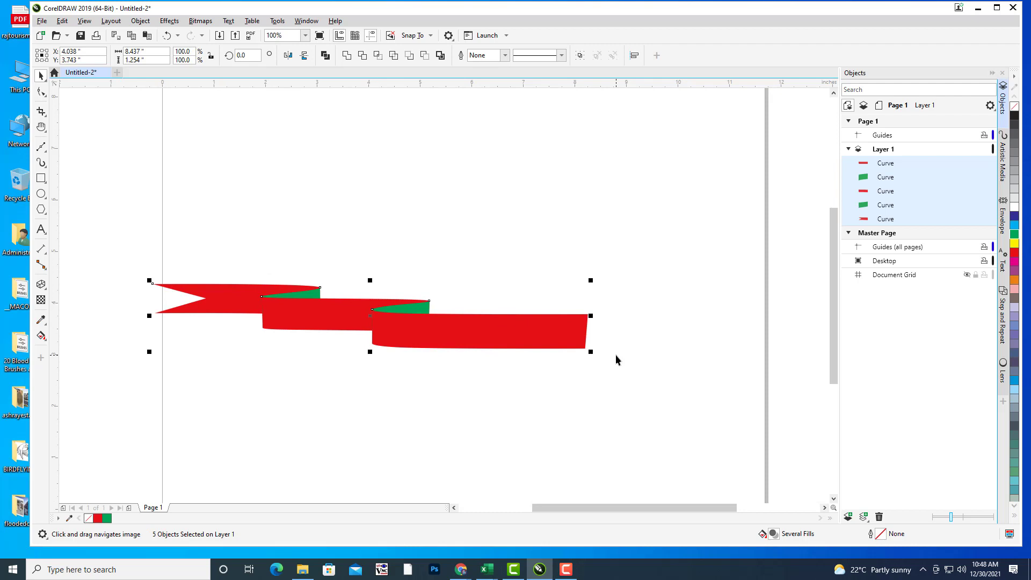
Step: Duplicate the ribbon, mirror it horizontally, and place it as the right half
key(ctrl+d)
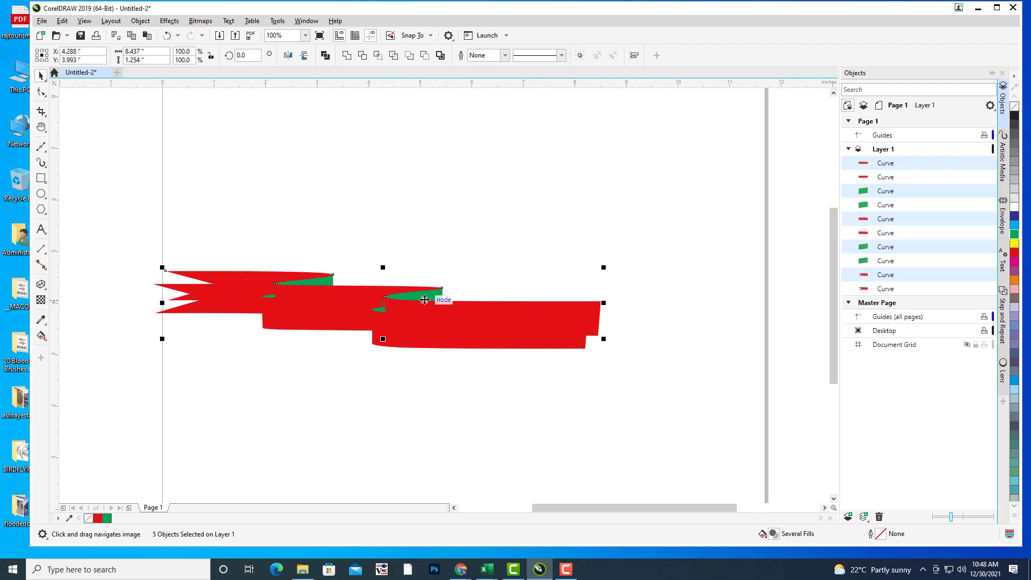
key(space)
drag(406, 312, 580, 212)
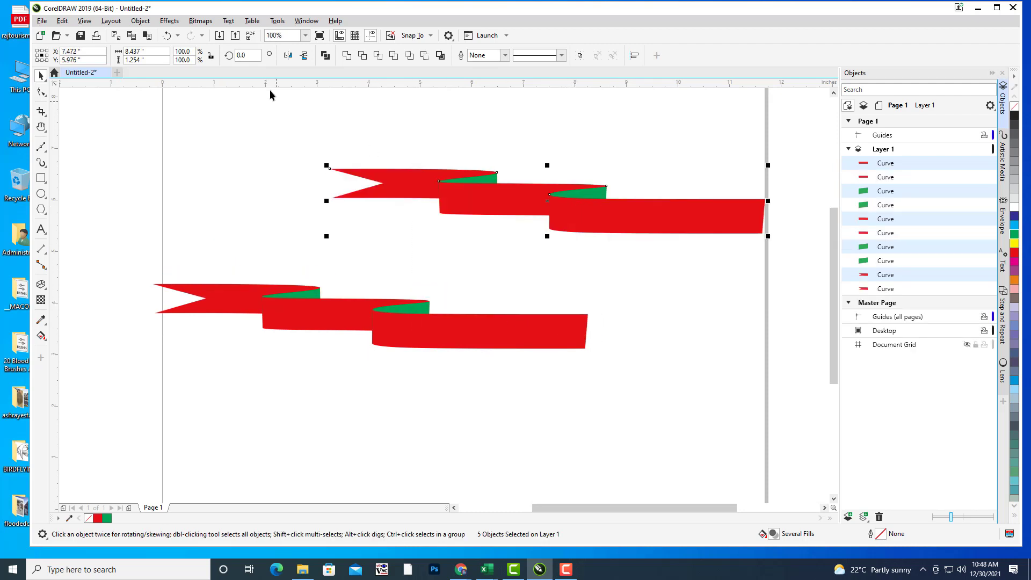
click(289, 56)
scroll(490, 214, right, 2)
scroll(489, 214, down, 1)
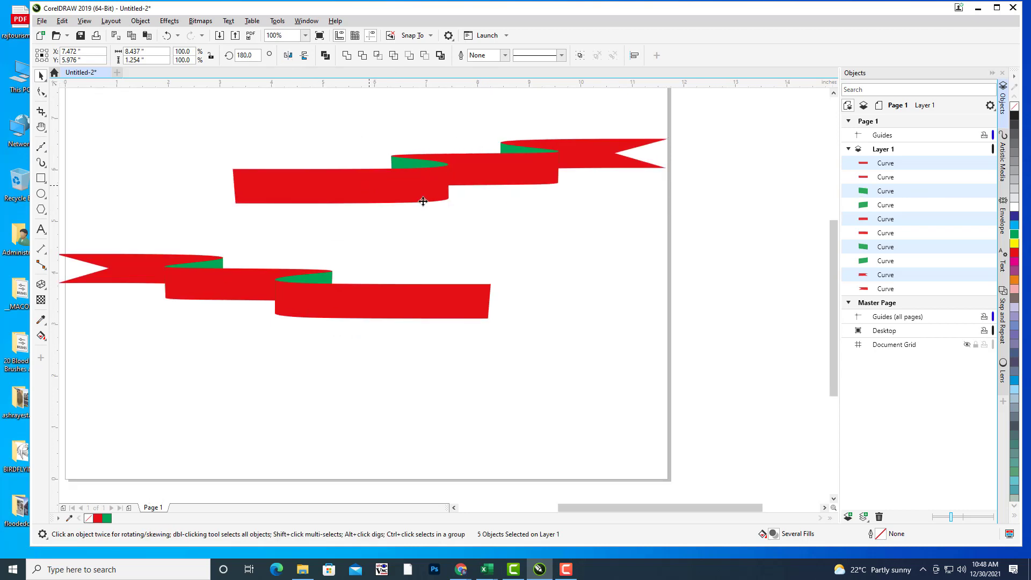
drag(422, 196, 627, 302)
click(620, 387)
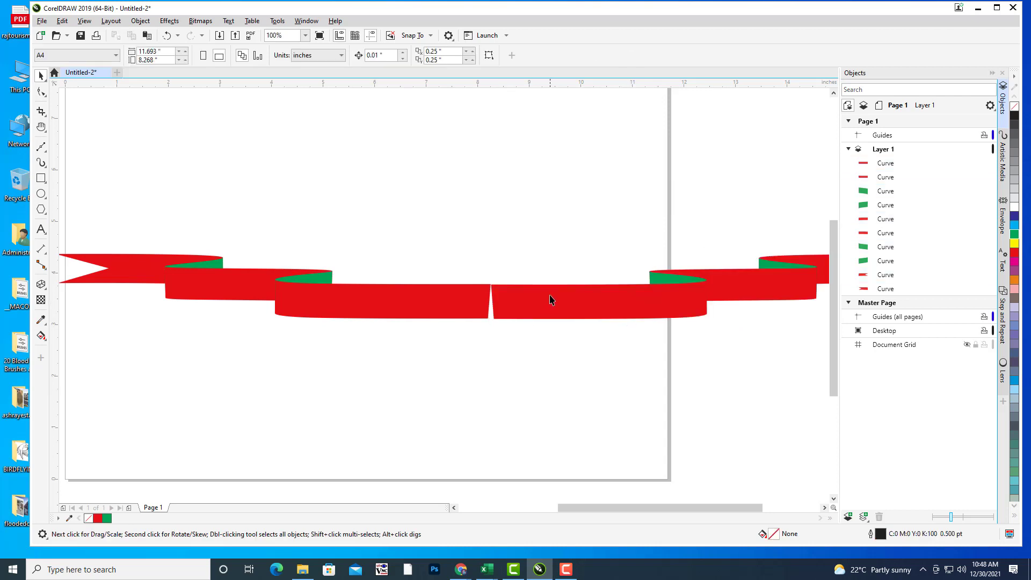
Step: Select the pieces of the mirrored right half
scroll(598, 311, down, 1)
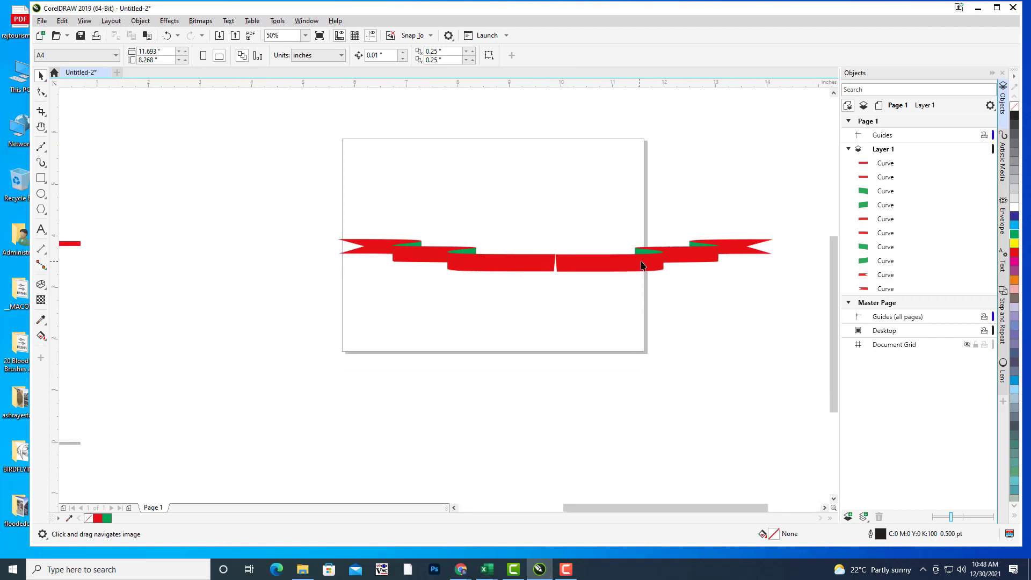
scroll(641, 265, up, 3)
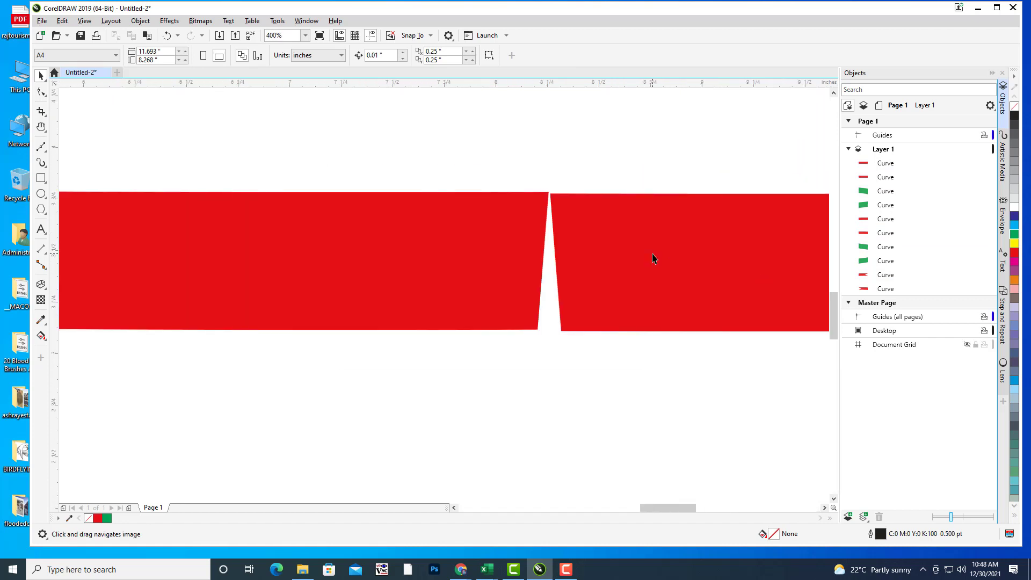
scroll(653, 259, down, 2)
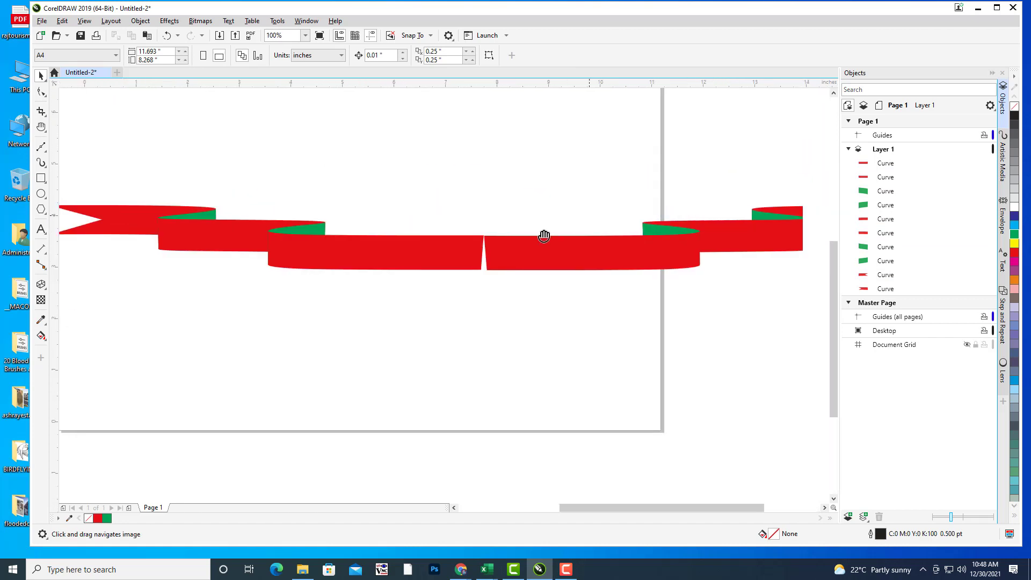
scroll(547, 176, down, 2)
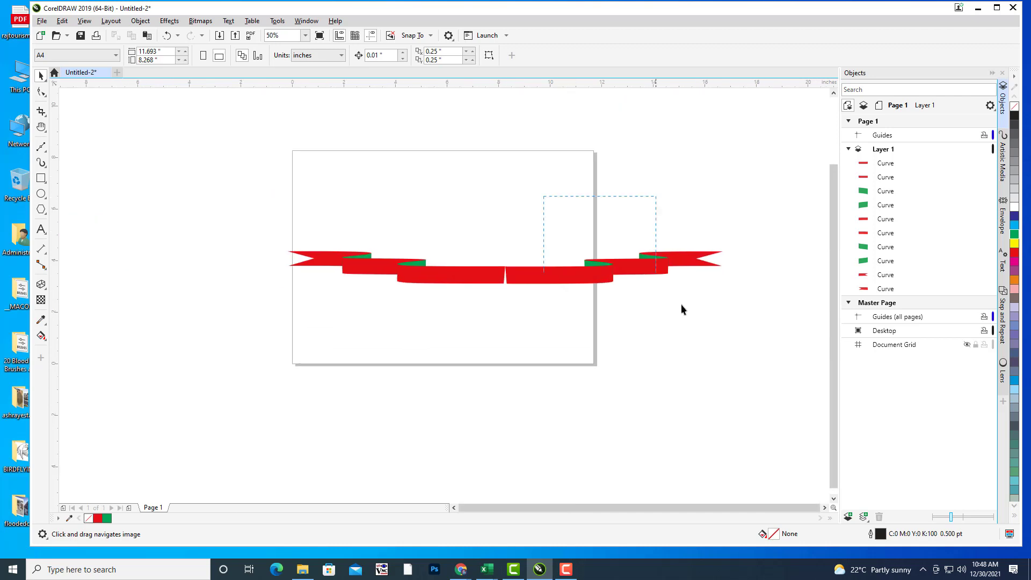
drag(753, 357, 754, 357)
Step: Nudge the right middle red piece upward so it lines up with the left piece
scroll(604, 291, up, 2)
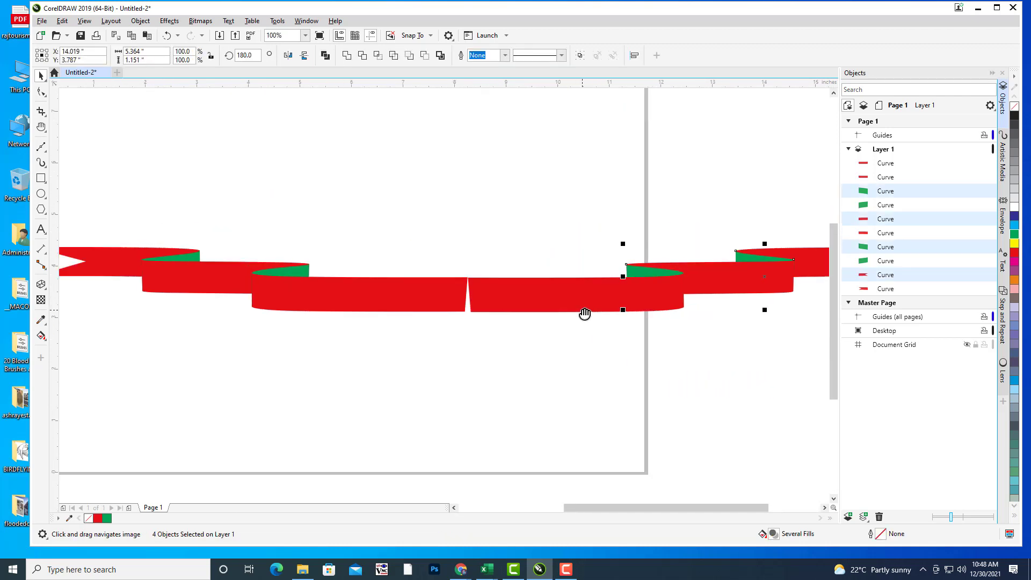
click(569, 284)
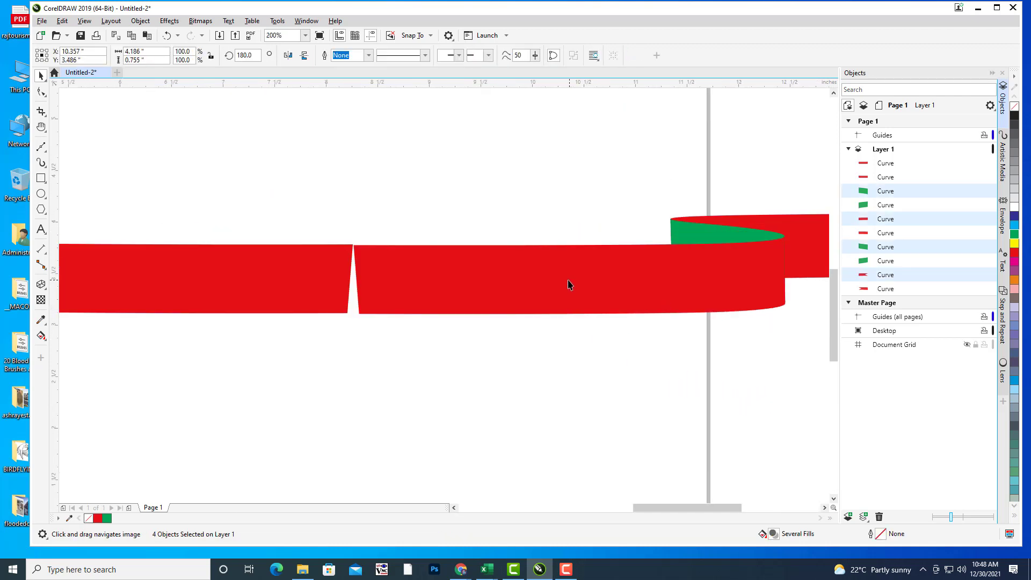
drag(564, 277, 566, 275)
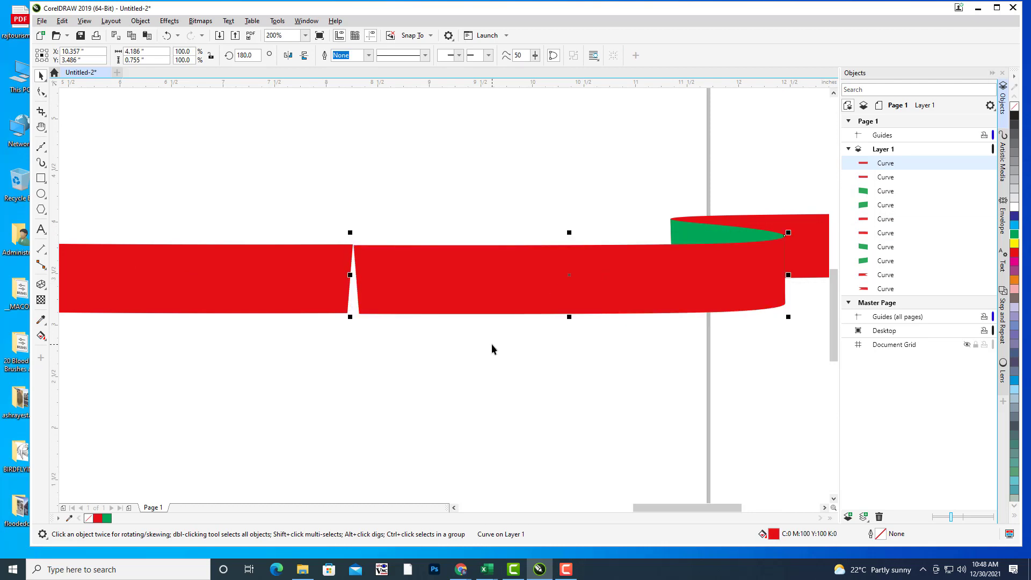
click(542, 323)
scroll(578, 325, down, 1)
drag(620, 338, 727, 369)
scroll(566, 325, up, 2)
scroll(610, 299, up, 1)
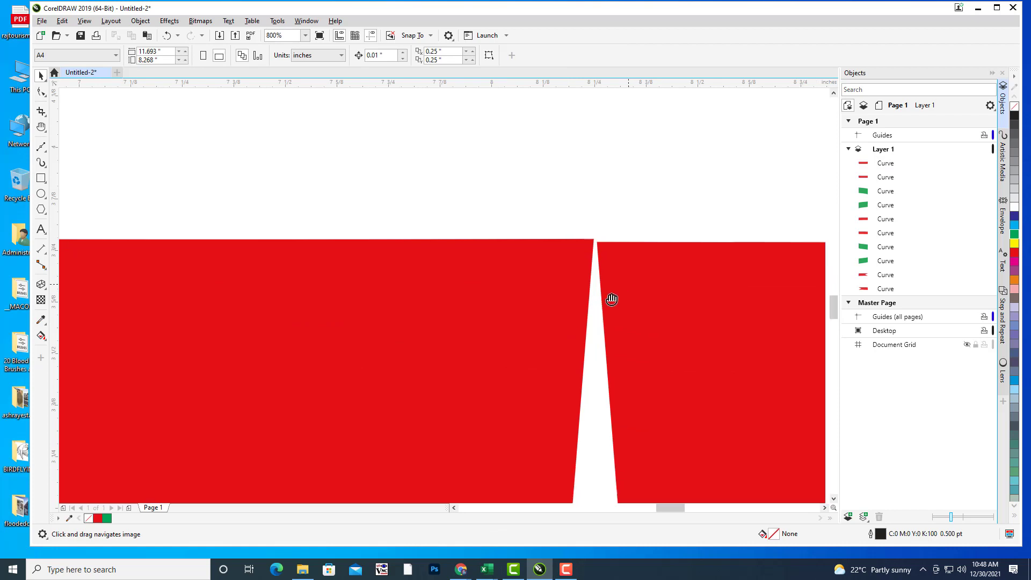
click(605, 283)
scroll(550, 277, up, 1)
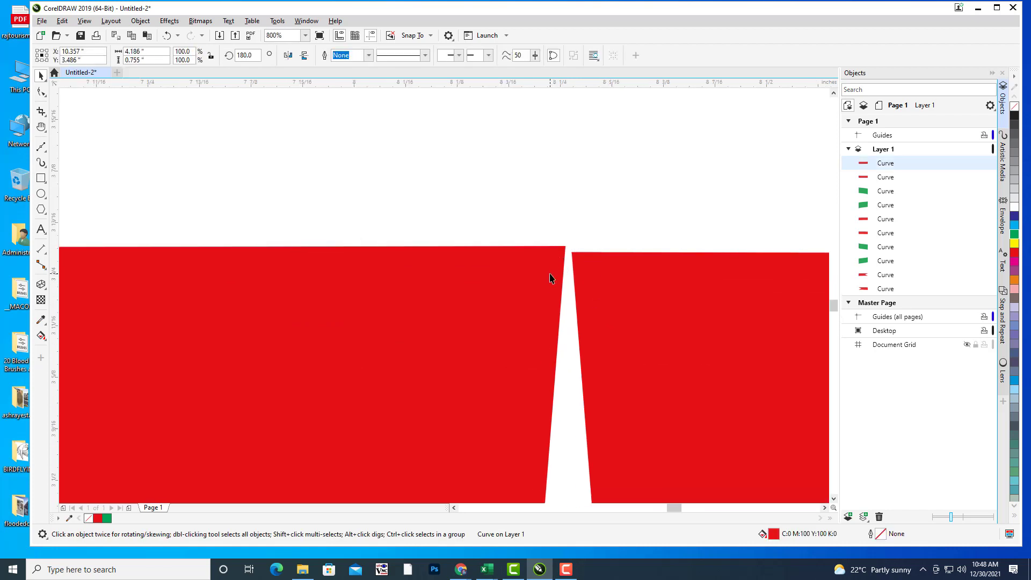
scroll(593, 253, up, 1)
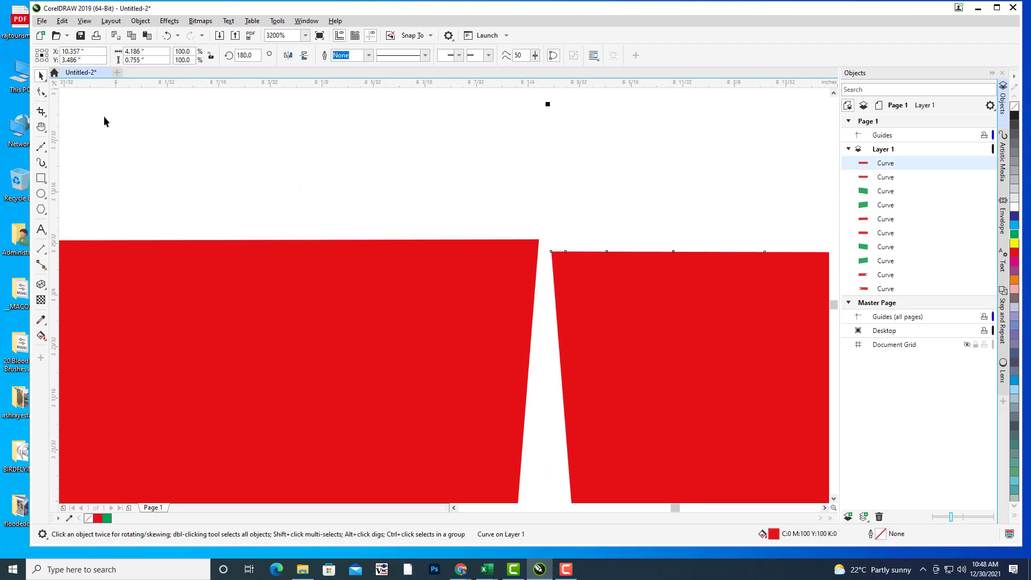
Step: Drag the right piece's top-left and bottom-left corner nodes leftward onto the left piece's edges
click(43, 92)
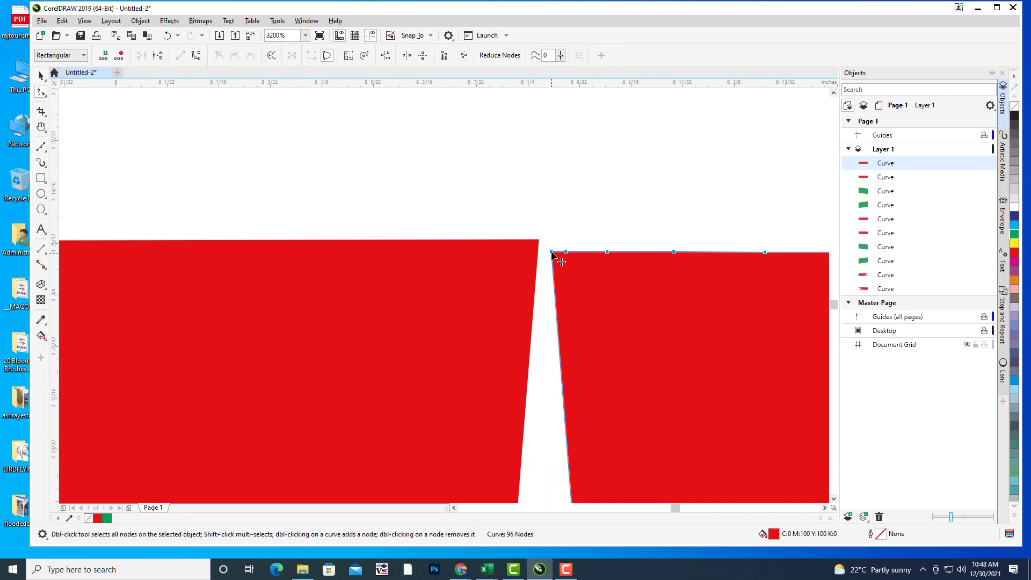
click(568, 216)
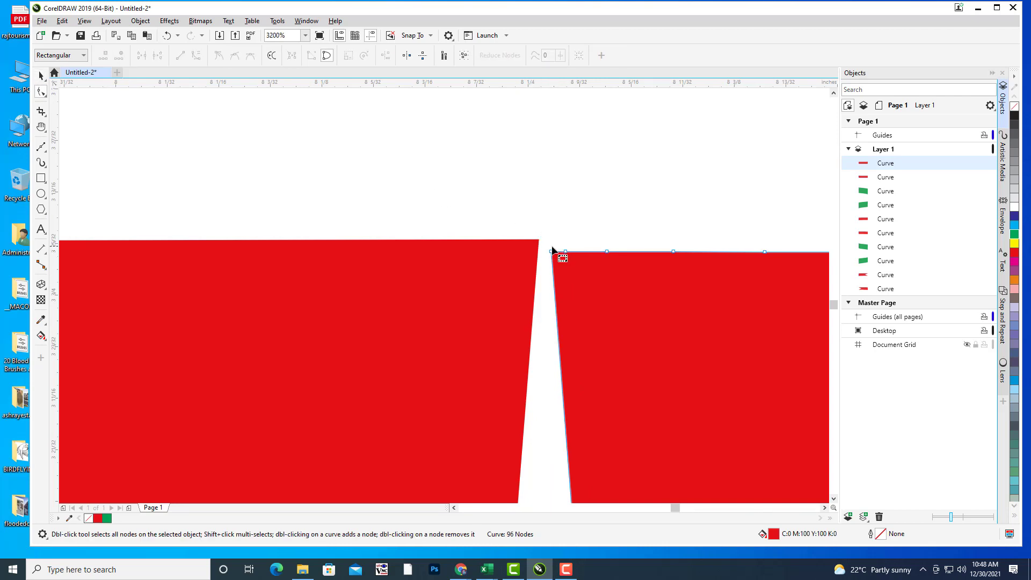
click(552, 251)
drag(552, 252, 539, 240)
scroll(614, 255, down, 5)
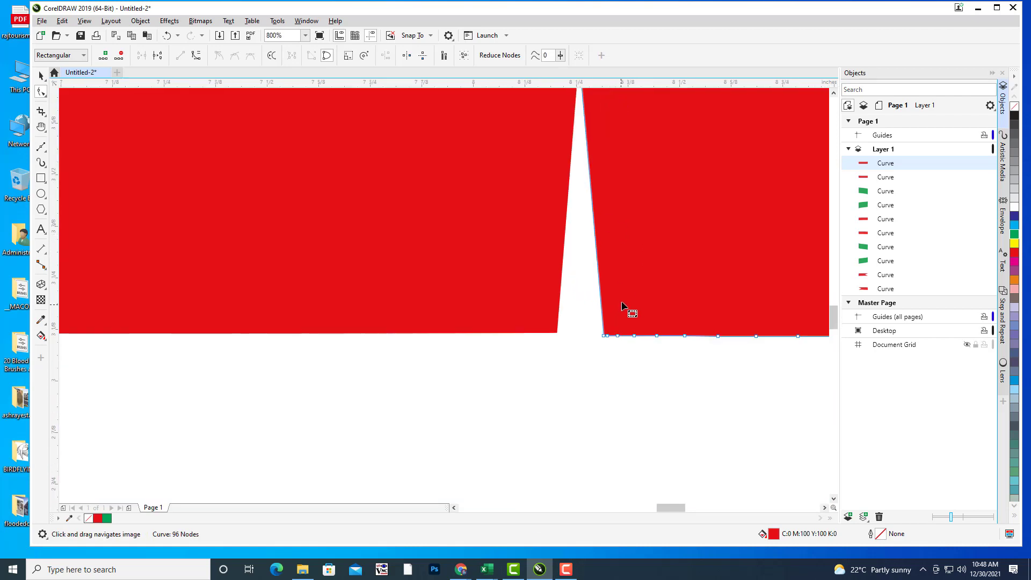
scroll(624, 272, up, 2)
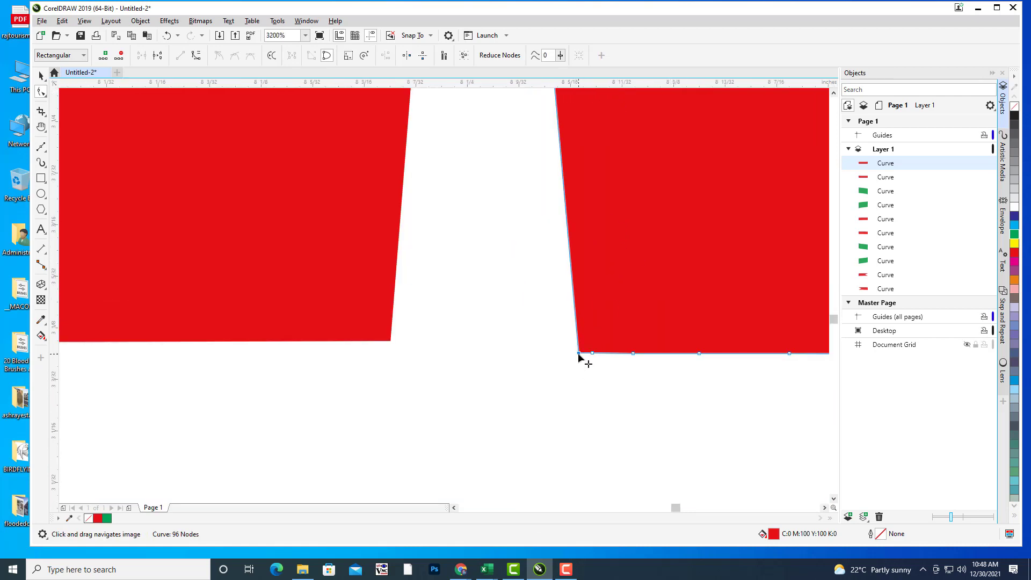
drag(579, 354, 509, 344)
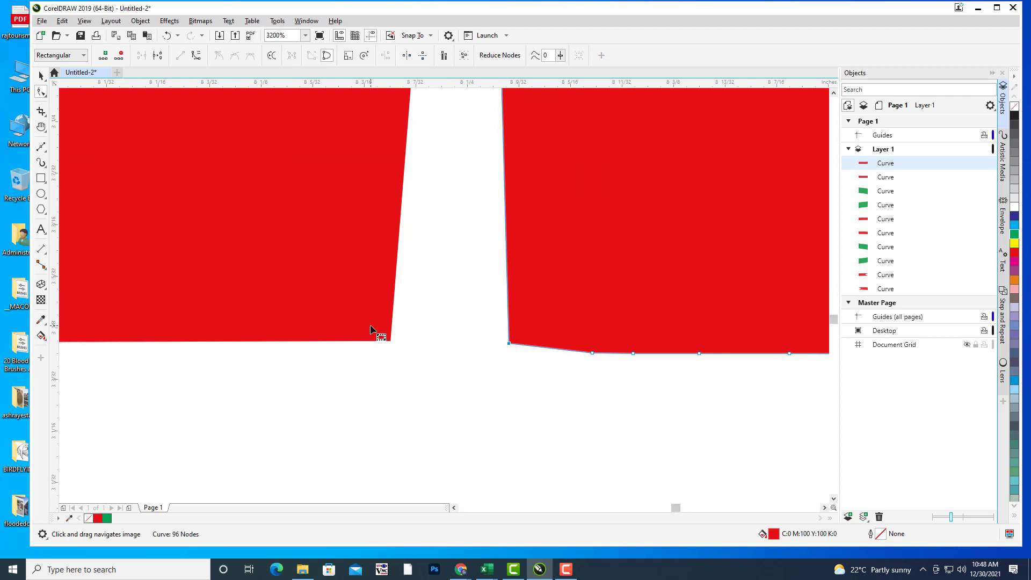
Step: Stretch the left piece's bottom-right corner node toward the right piece to close the gap
click(381, 335)
click(417, 375)
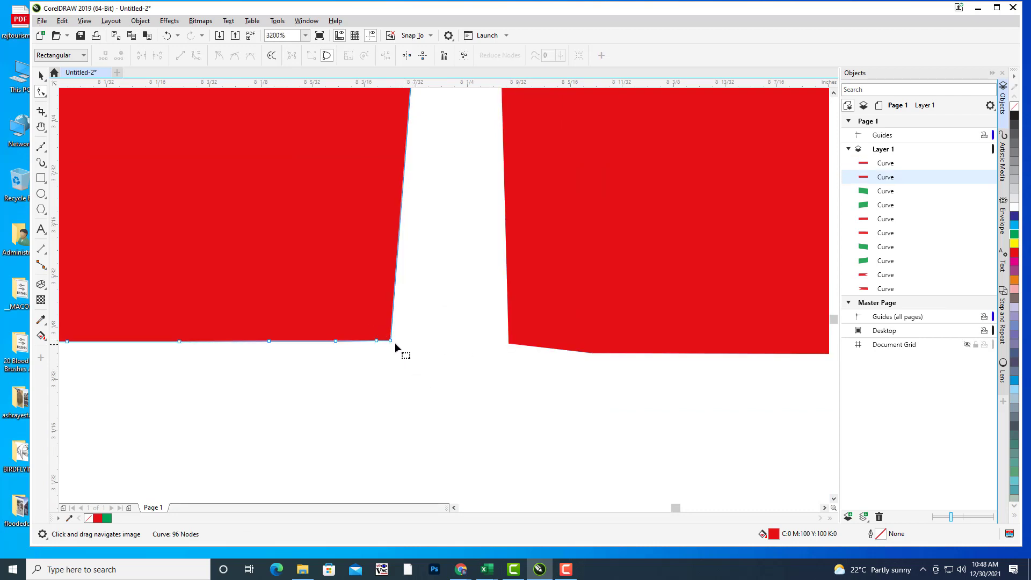
drag(391, 341, 482, 340)
click(508, 341)
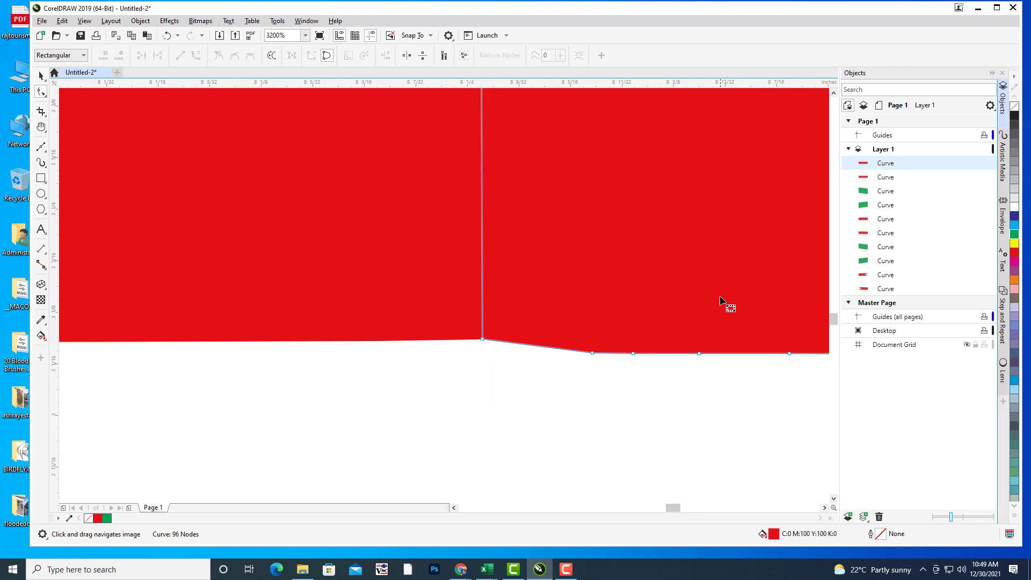
scroll(726, 290, down, 3)
scroll(726, 287, down, 2)
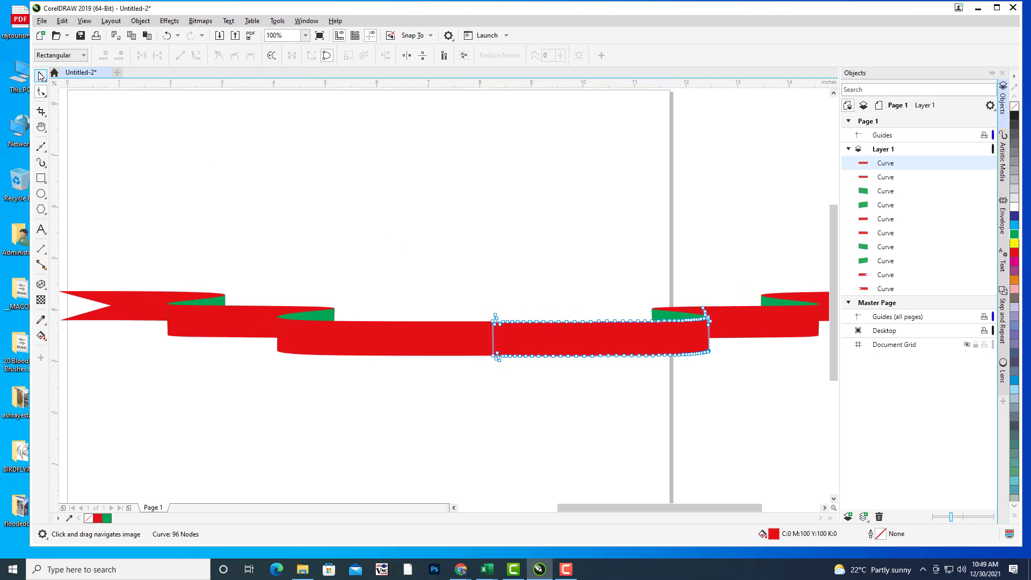
Step: Shift-select the left and right halves of the middle red band and weld them into one curve
click(40, 76)
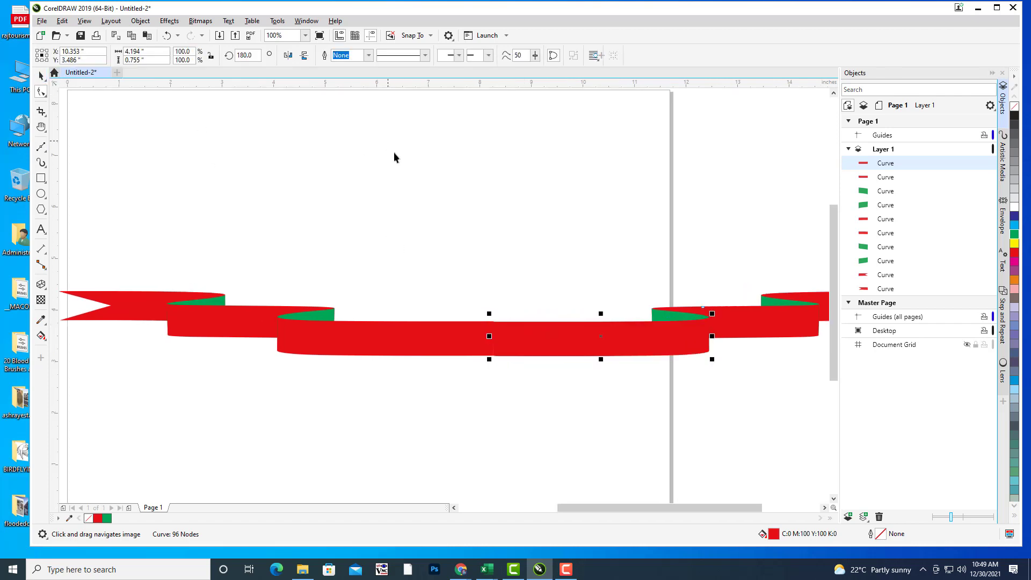
shift+click(420, 330)
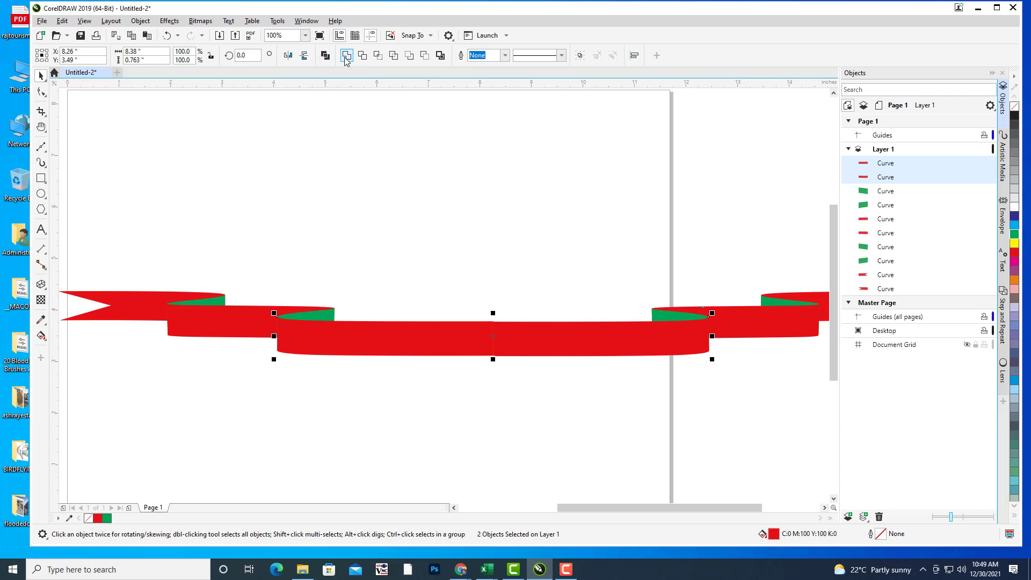
click(410, 327)
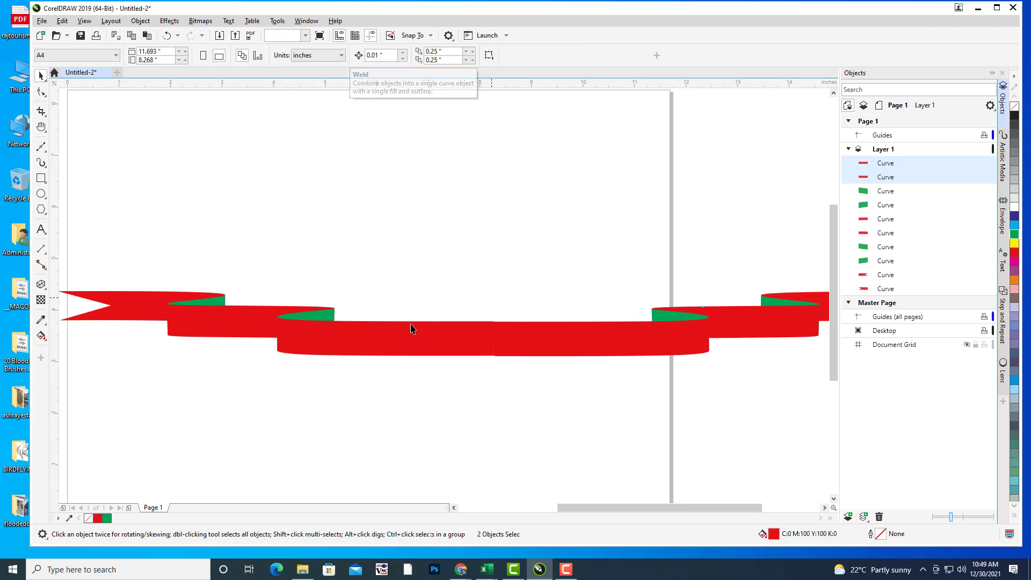
shift+click(599, 344)
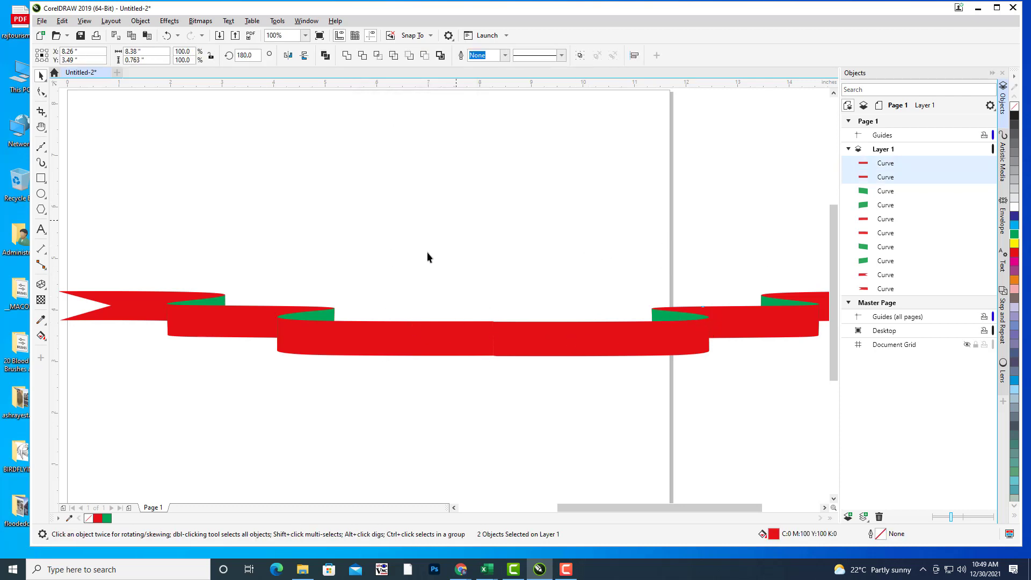
click(375, 341)
shift+click(666, 347)
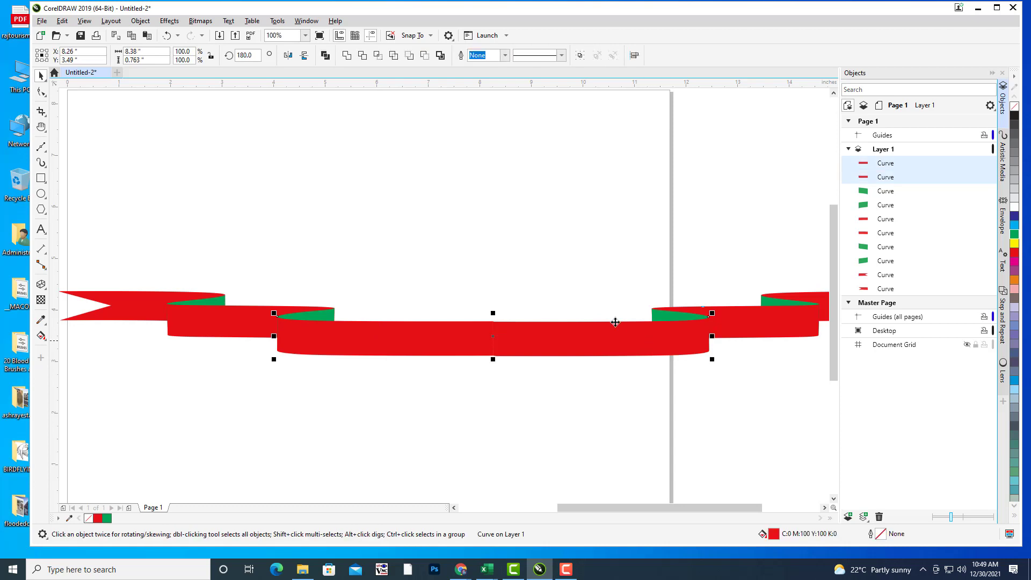
click(347, 55)
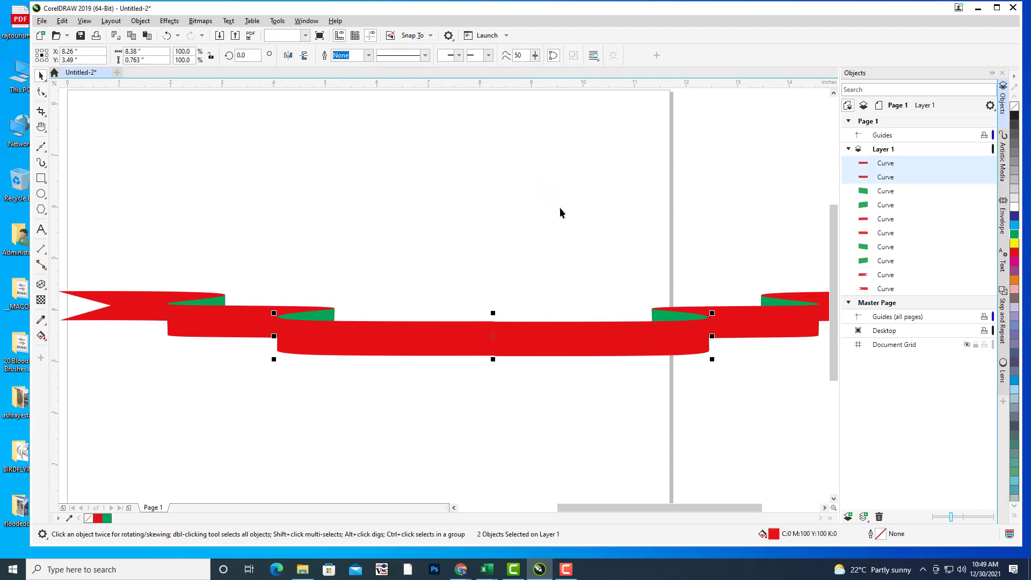
click(547, 285)
scroll(572, 224, up, 5)
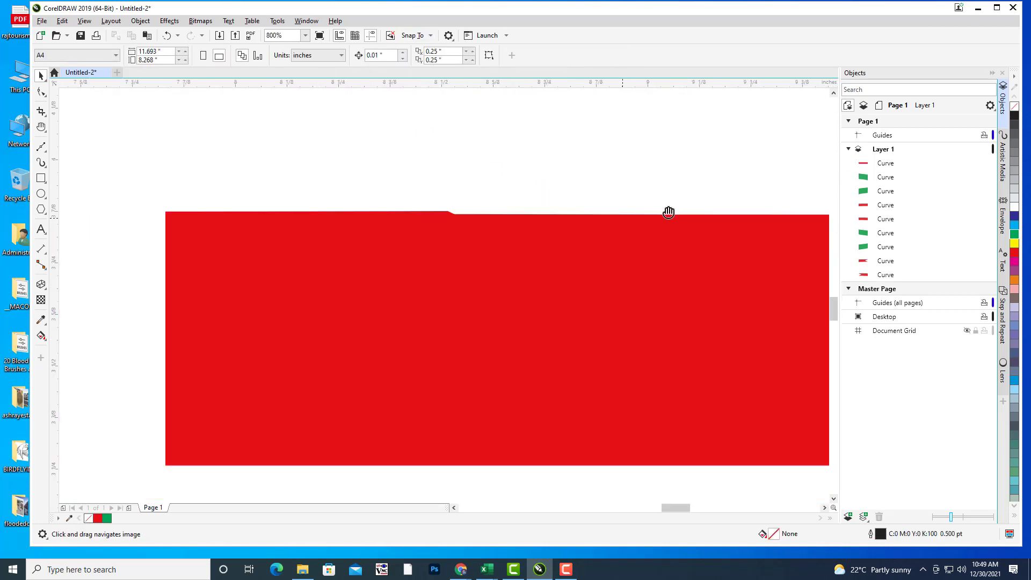
Step: Delete six stray nodes along the welded red band's top edge with the Shape tool
click(551, 252)
scroll(474, 182, up, 5)
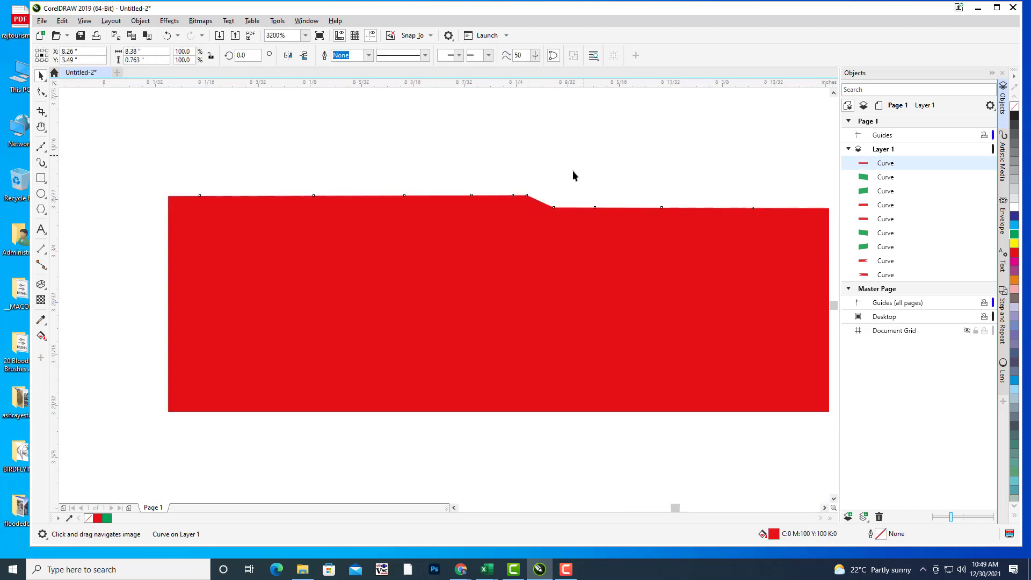
click(41, 92)
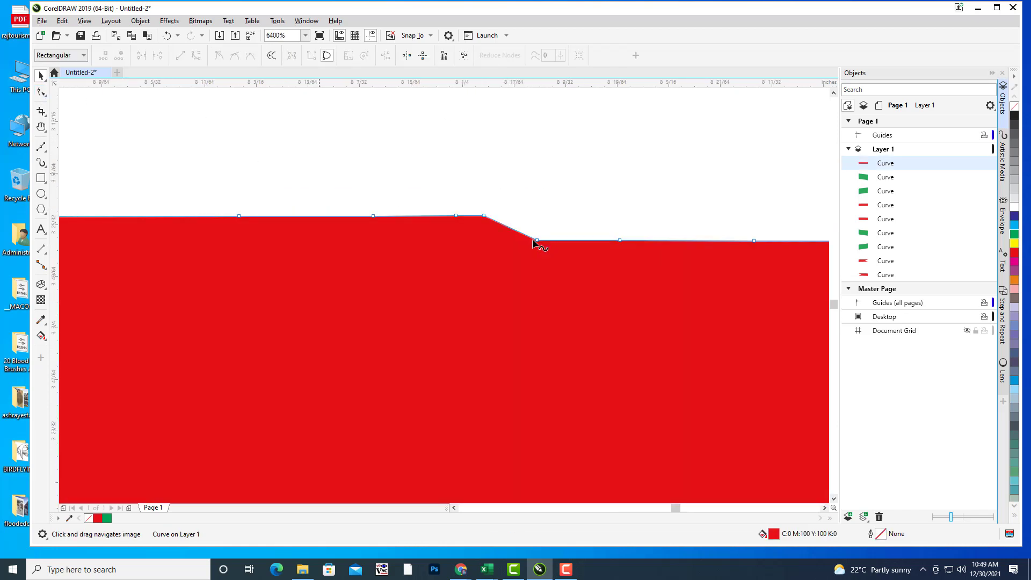
double_click(537, 240)
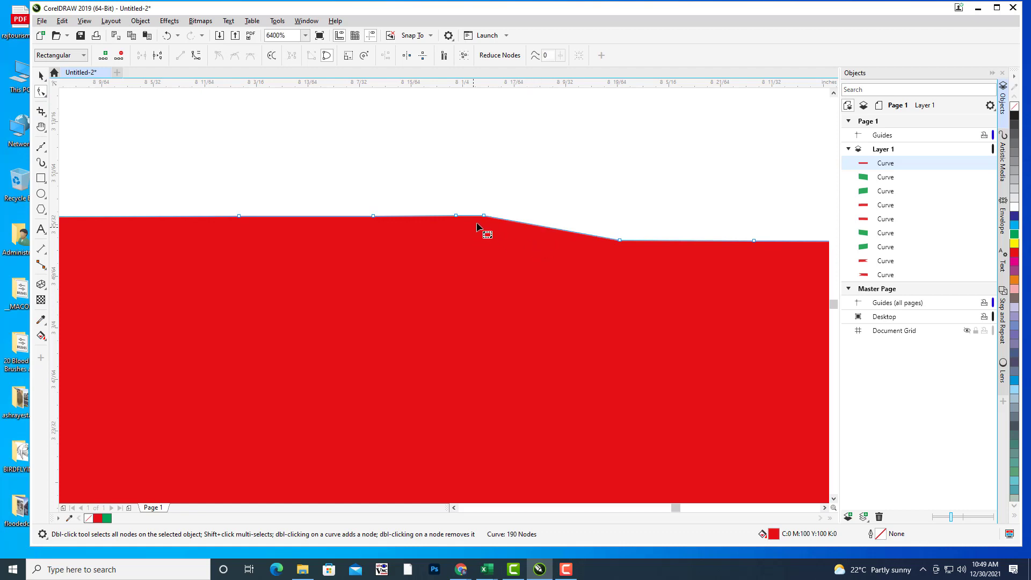
double_click(620, 241)
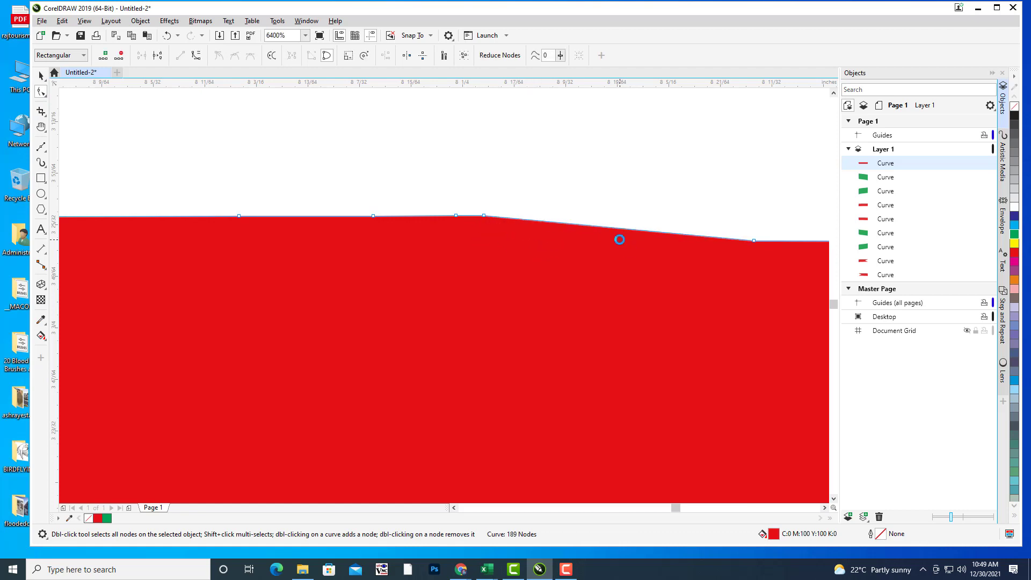
double_click(484, 217)
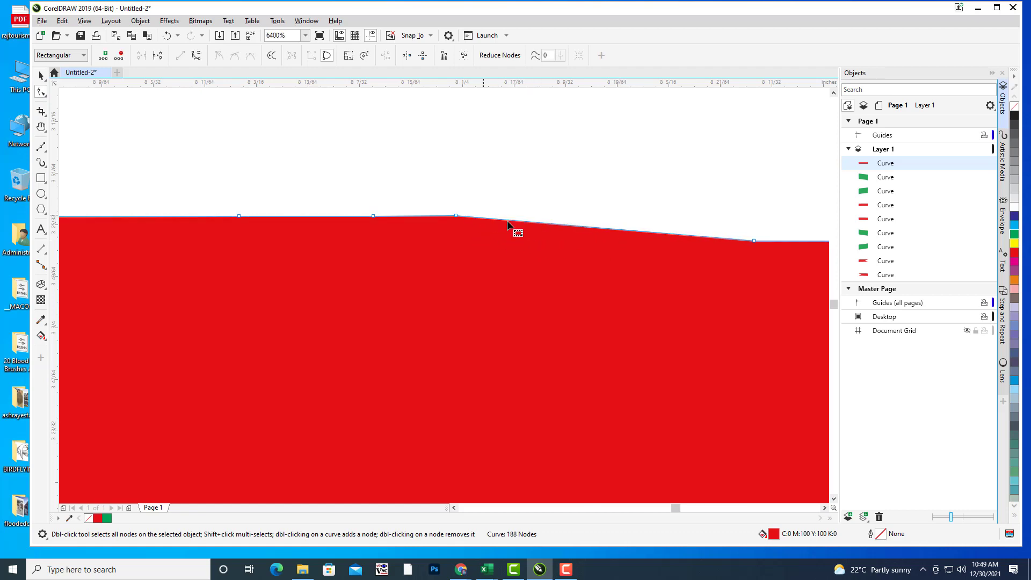
double_click(754, 241)
double_click(456, 217)
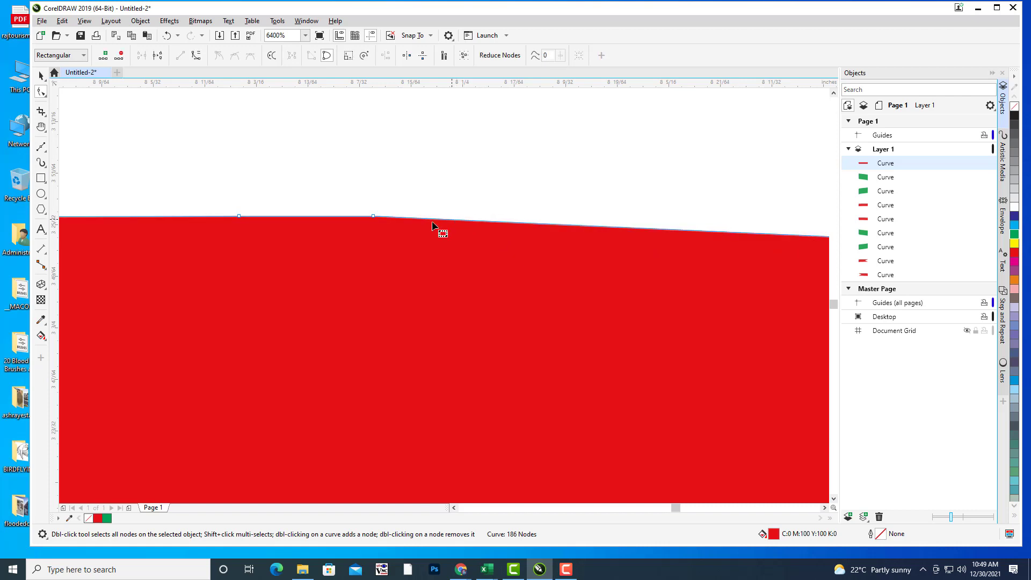
double_click(374, 216)
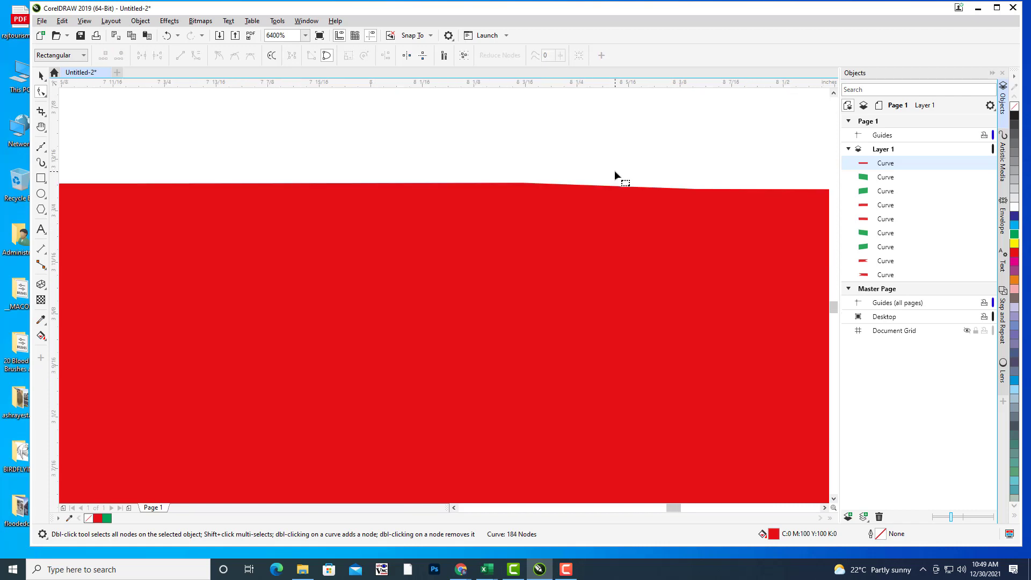
Step: Delete seven more stray nodes along the band's bottom edge so it runs straight
scroll(615, 170, down, 8)
drag(696, 171, 574, 208)
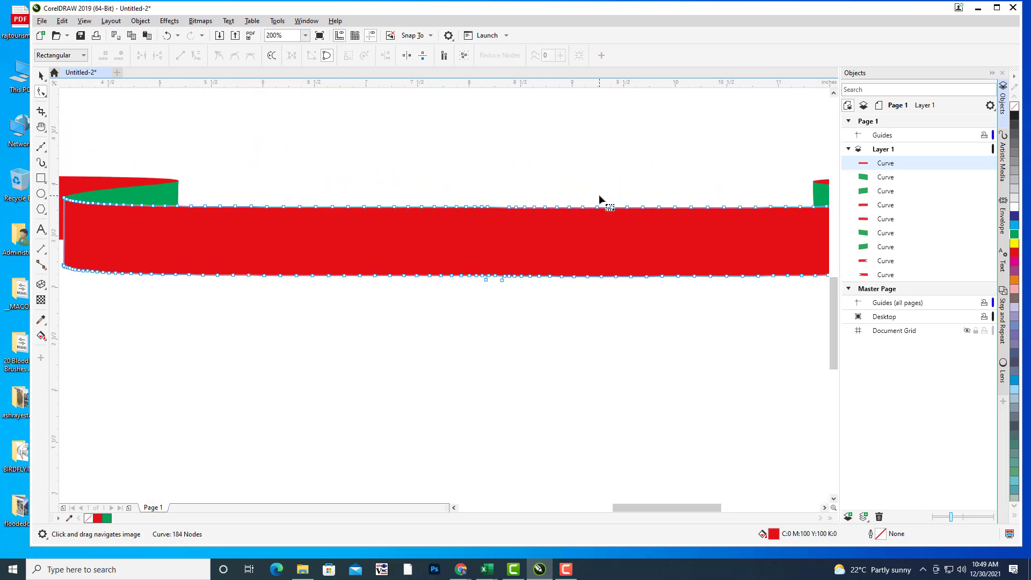
scroll(600, 199, down, 2)
scroll(522, 245, up, 6)
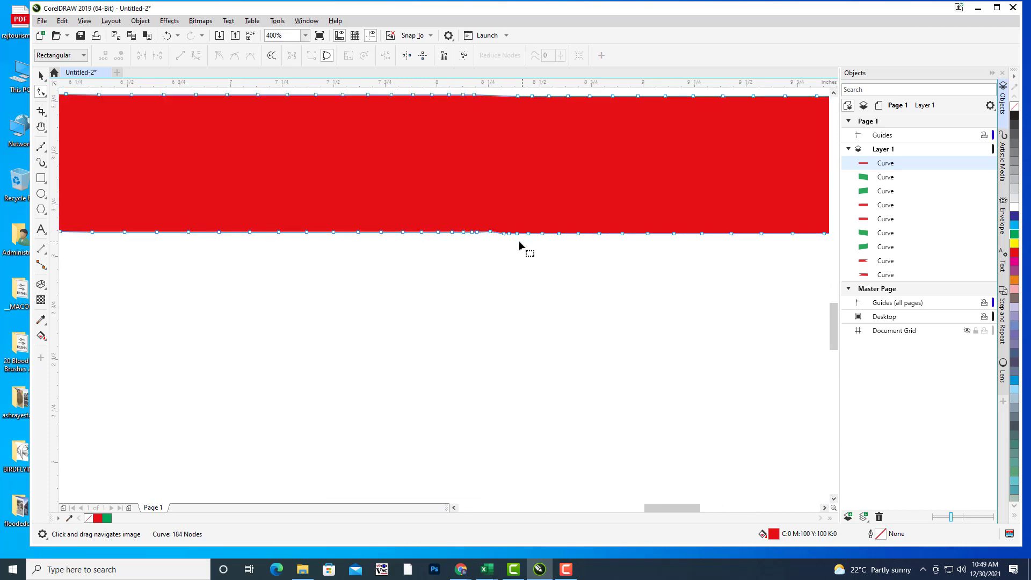
scroll(556, 256, up, 1)
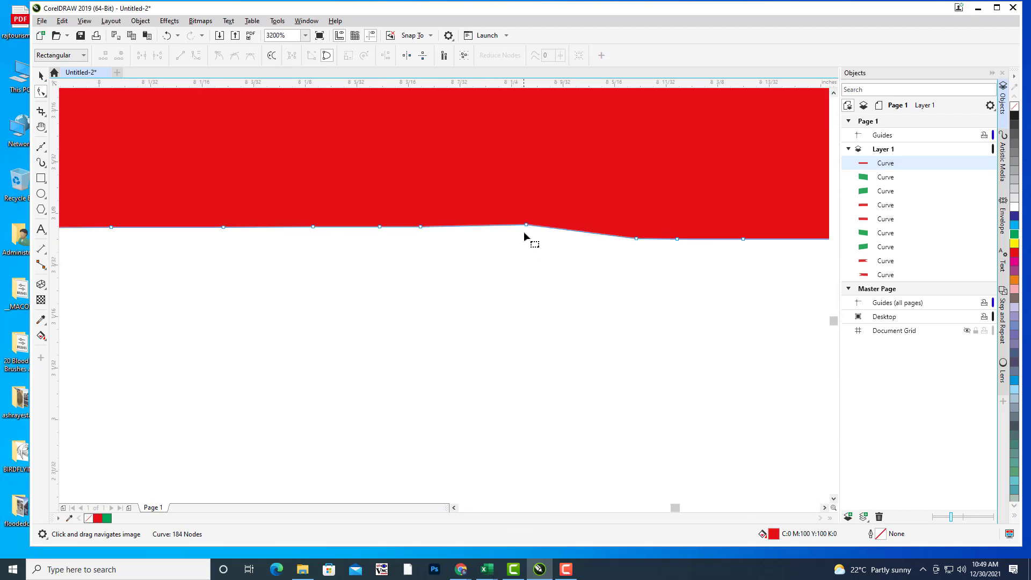
double_click(421, 227)
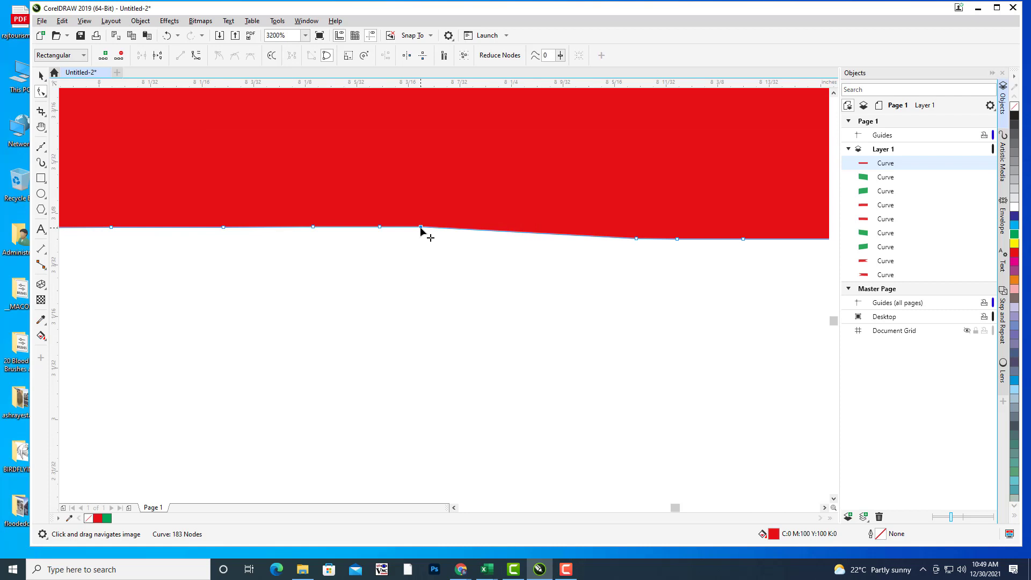
double_click(379, 228)
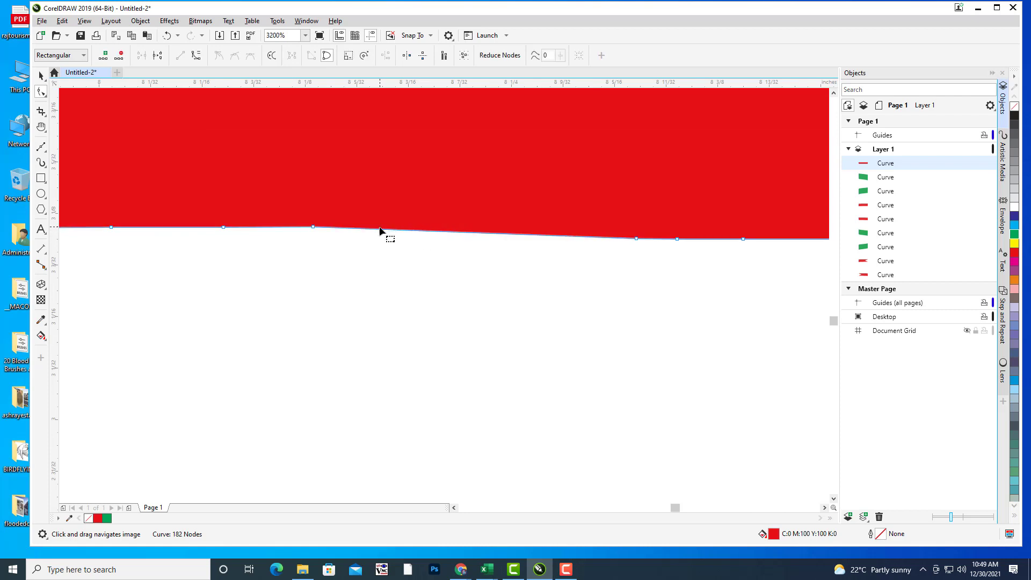
double_click(637, 240)
double_click(677, 239)
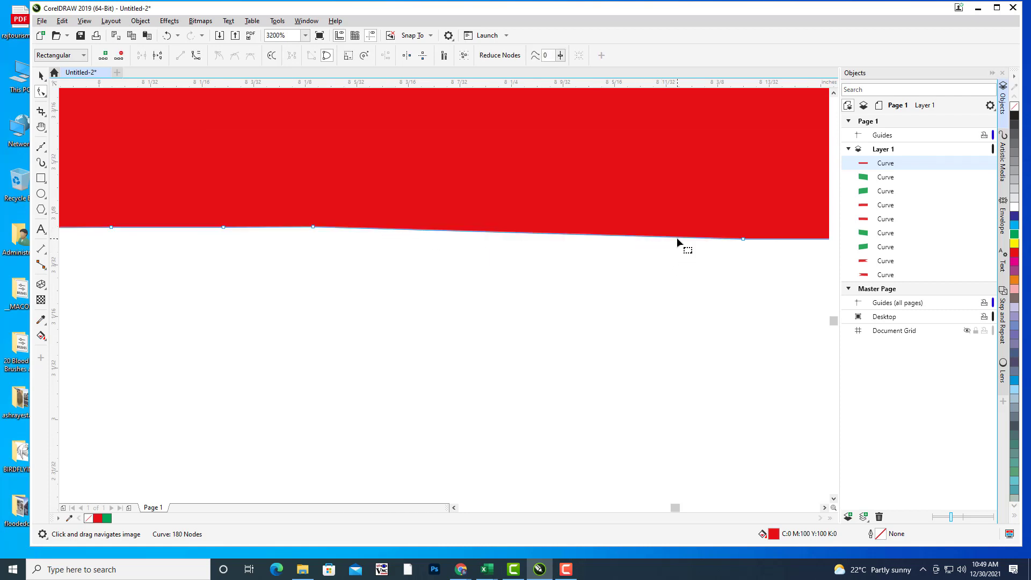
double_click(314, 227)
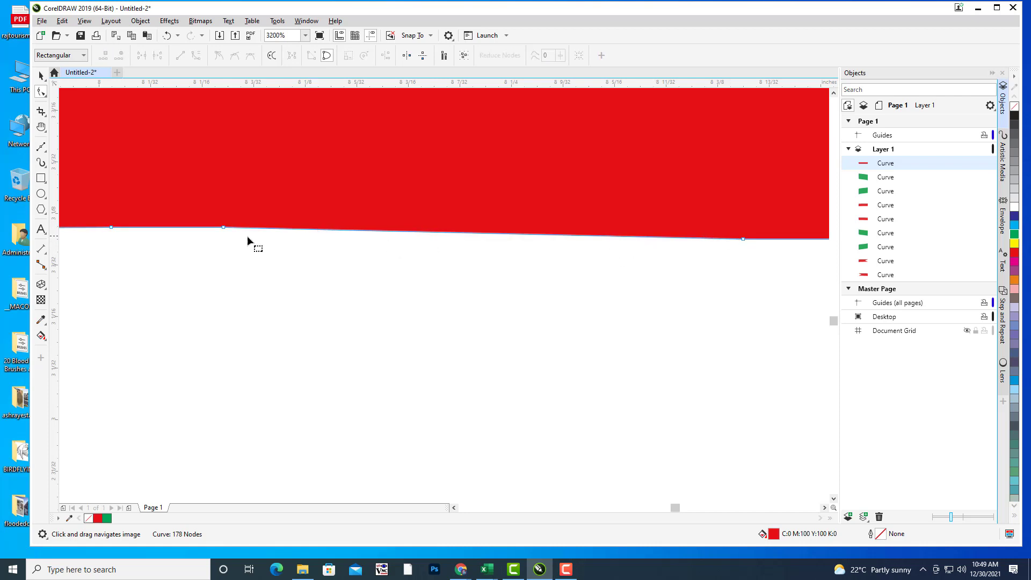
double_click(224, 228)
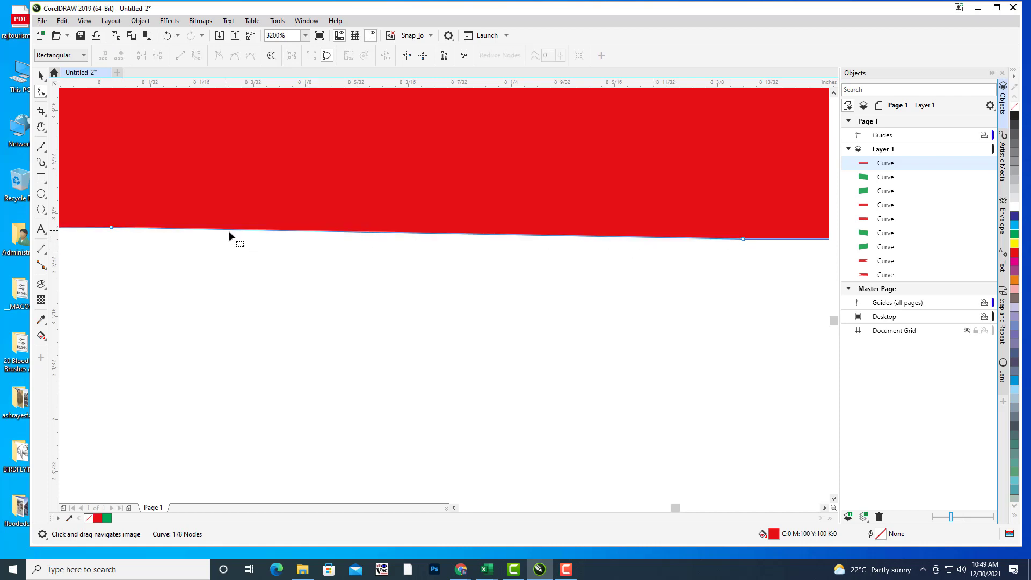
double_click(743, 239)
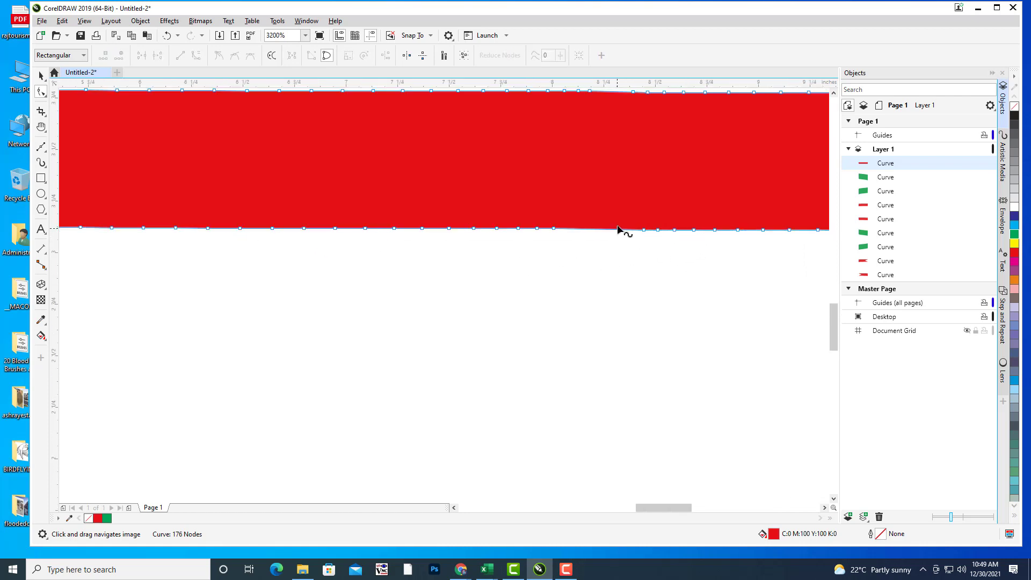
scroll(621, 231, down, 3)
drag(651, 177, 610, 295)
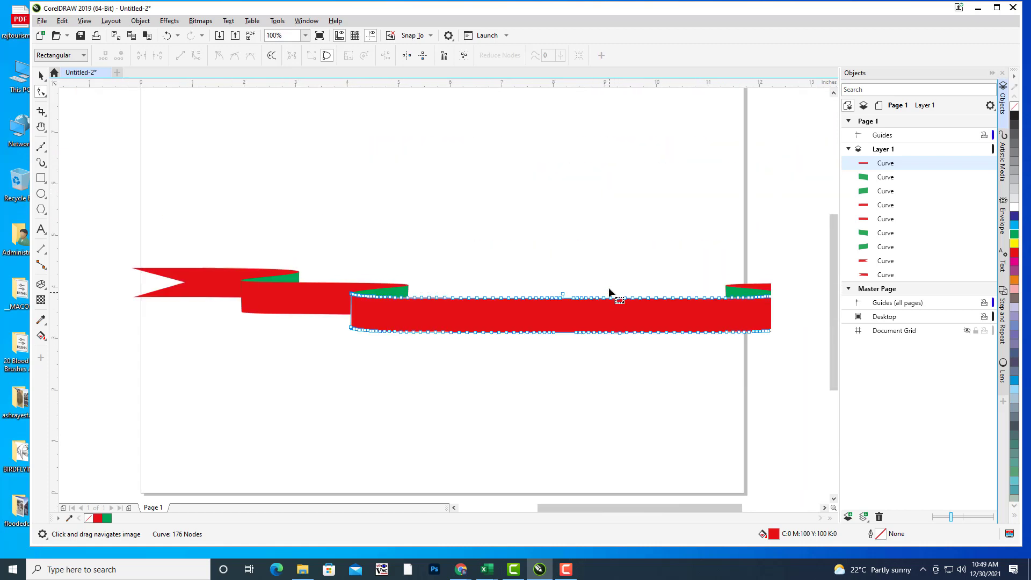
Step: Select all nine ribbon pieces, stretch them taller, scale them down, and move them onto the page
click(42, 76)
click(638, 201)
scroll(638, 201, down, 1)
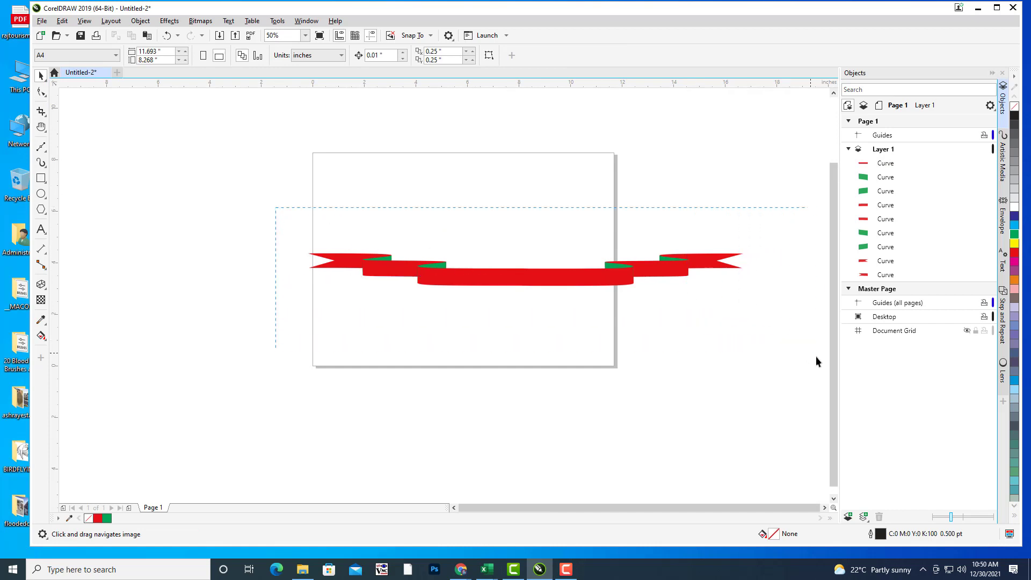
drag(817, 358, 816, 357)
drag(526, 290, 525, 328)
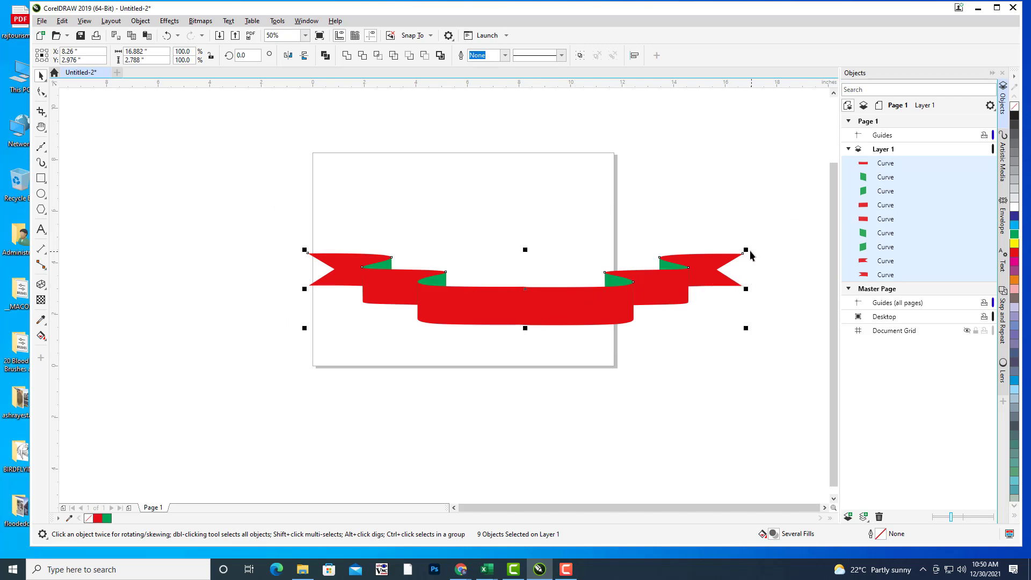
drag(724, 251, 591, 275)
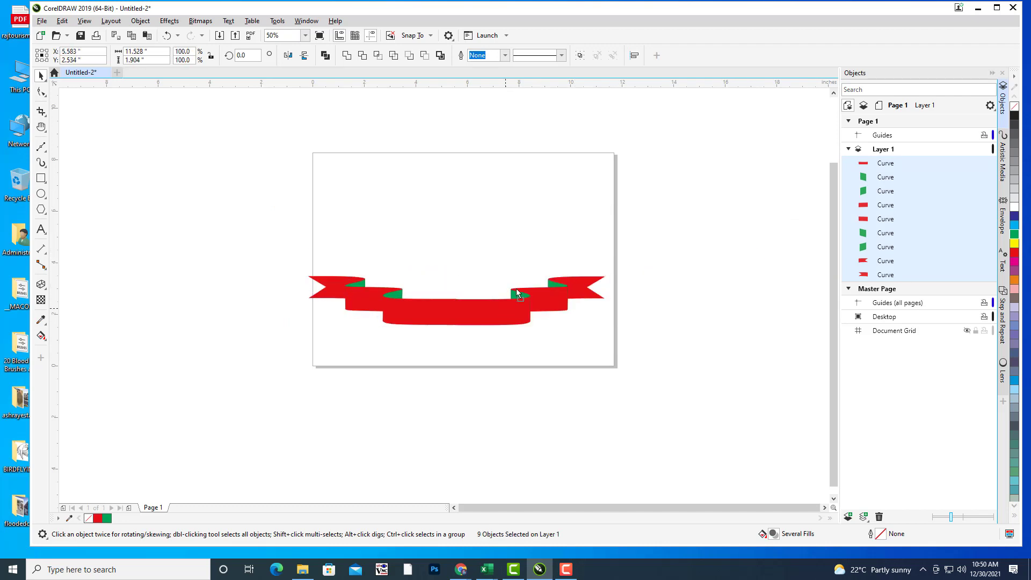
drag(505, 303, 522, 277)
drag(623, 246, 589, 253)
drag(455, 304, 455, 321)
drag(456, 254, 455, 246)
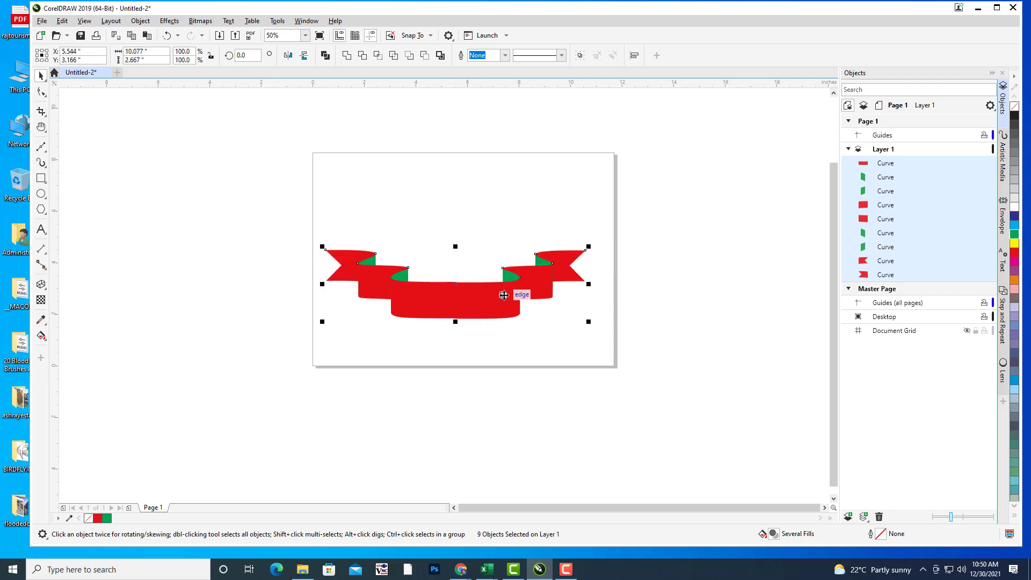
drag(525, 293, 528, 280)
click(529, 300)
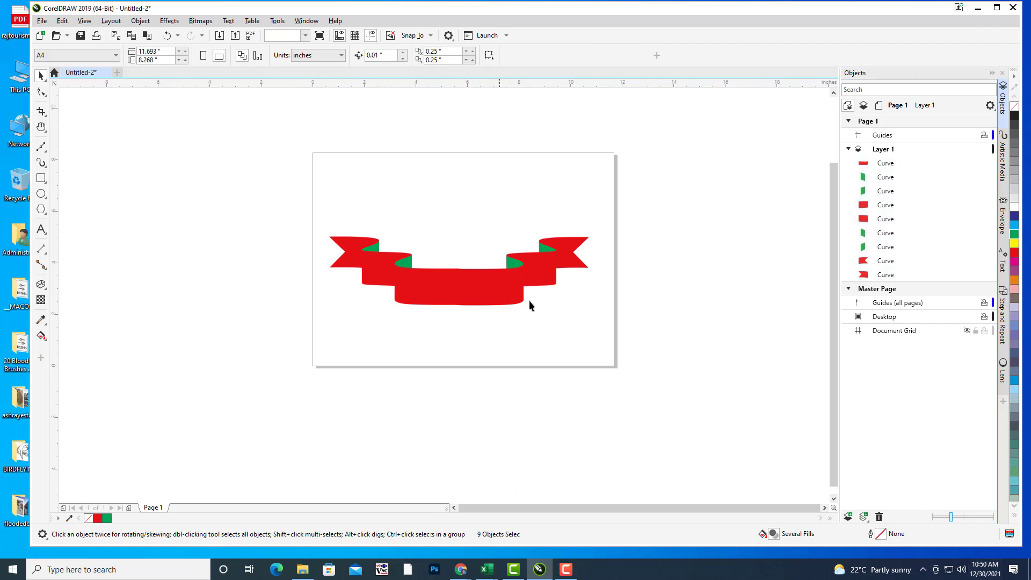
Step: Select the central red band and bring up its Edit Fill settings with F11
scroll(545, 218, up, 2)
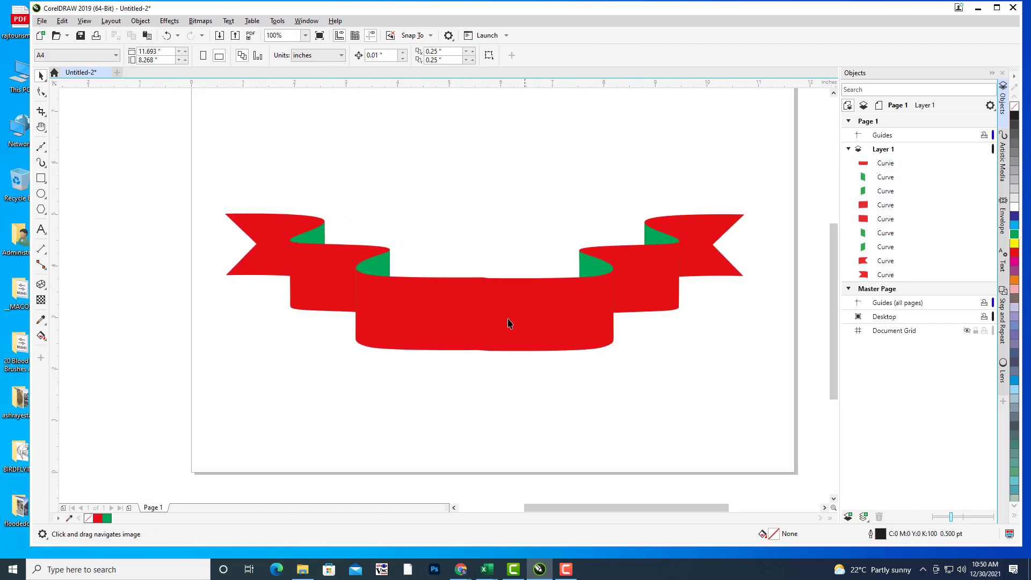
click(548, 336)
scroll(545, 322, up, 2)
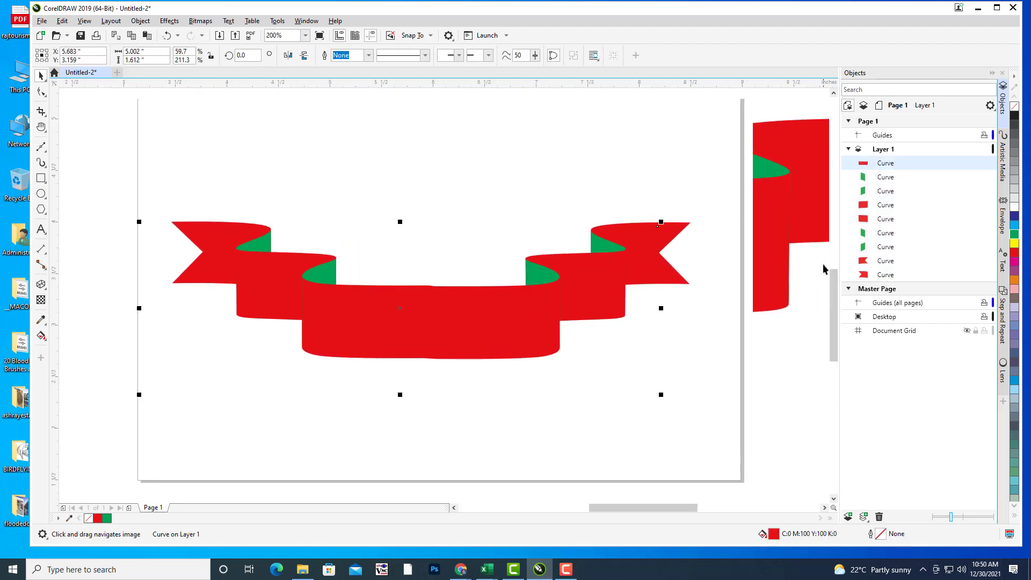
click(463, 378)
drag(627, 276, 598, 254)
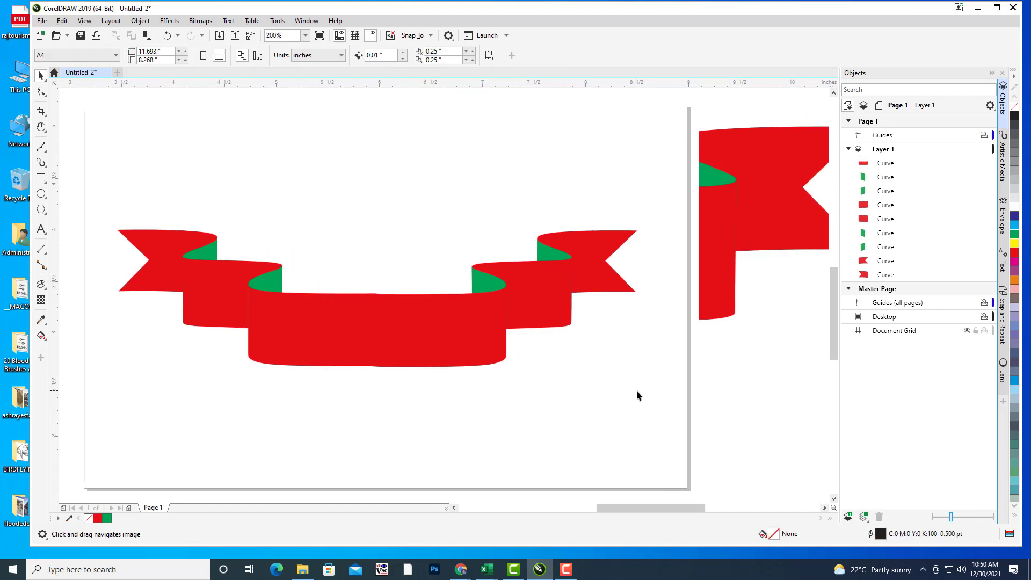
drag(549, 327, 576, 336)
scroll(610, 301, down, 3)
scroll(628, 292, up, 2)
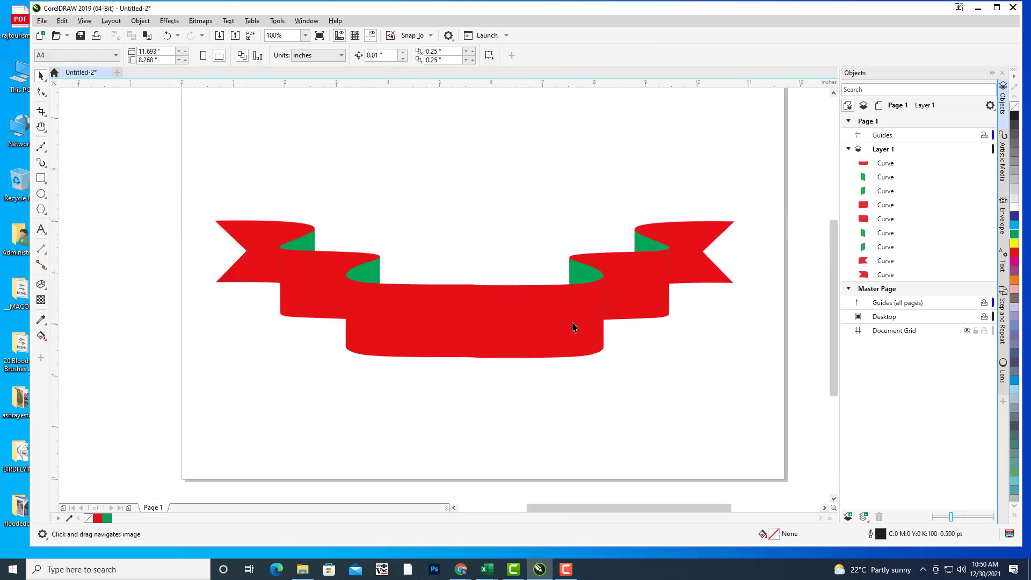
click(423, 348)
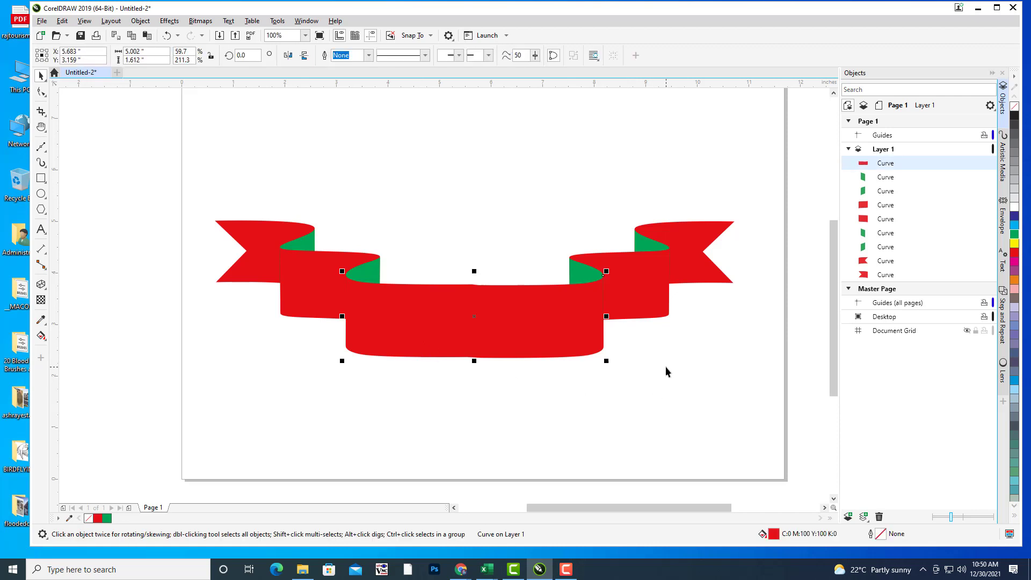
key(F11)
Step: Try a custom elliptical gradient from pink to red, reversed so the edges are red
drag(514, 123, 879, 53)
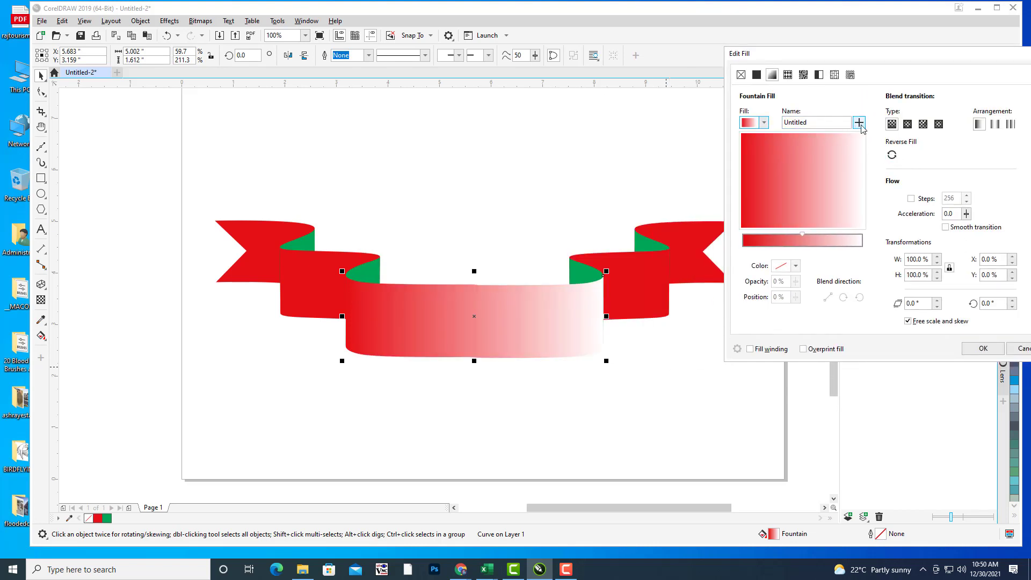
click(743, 249)
click(863, 249)
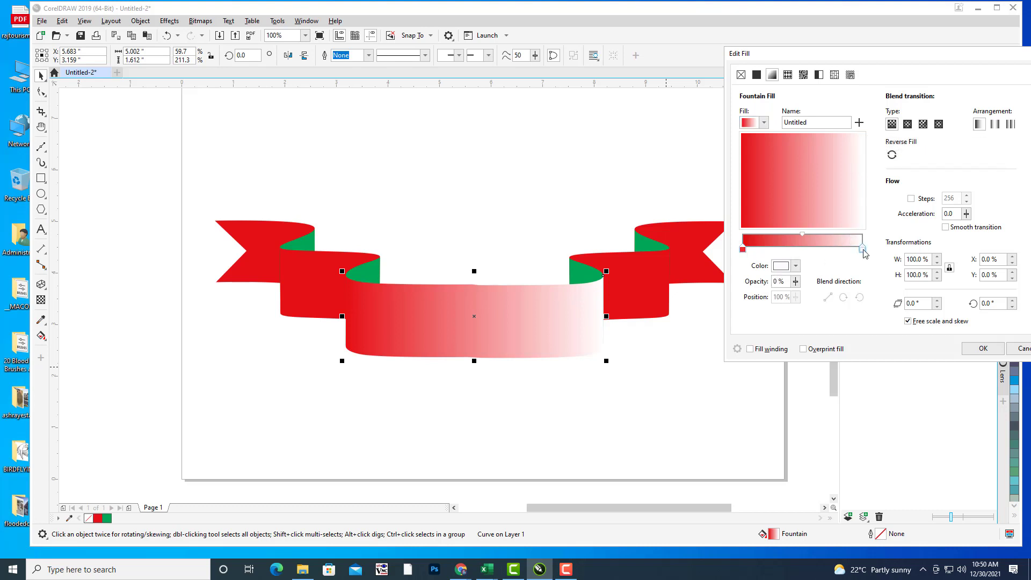
click(796, 266)
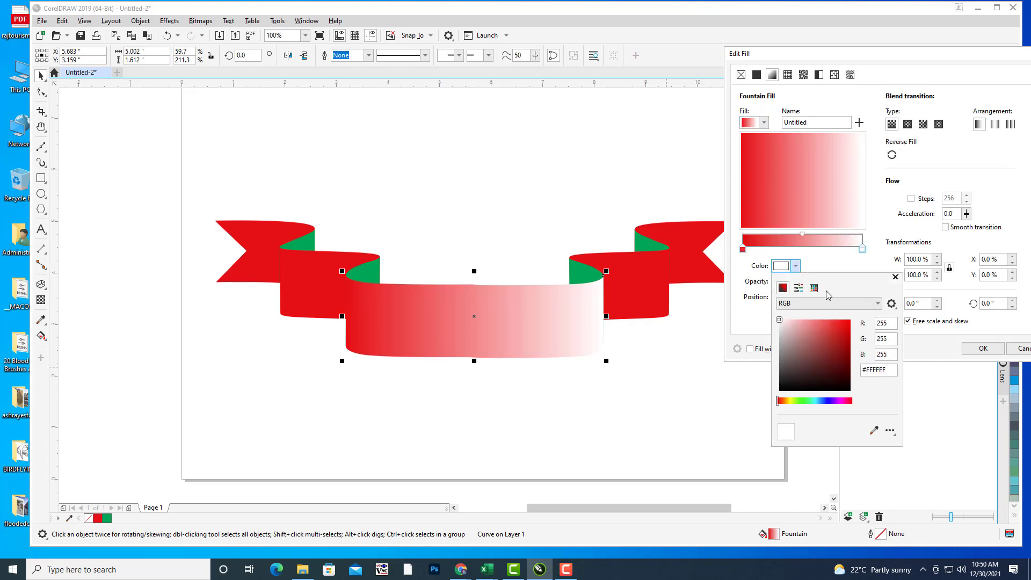
click(841, 324)
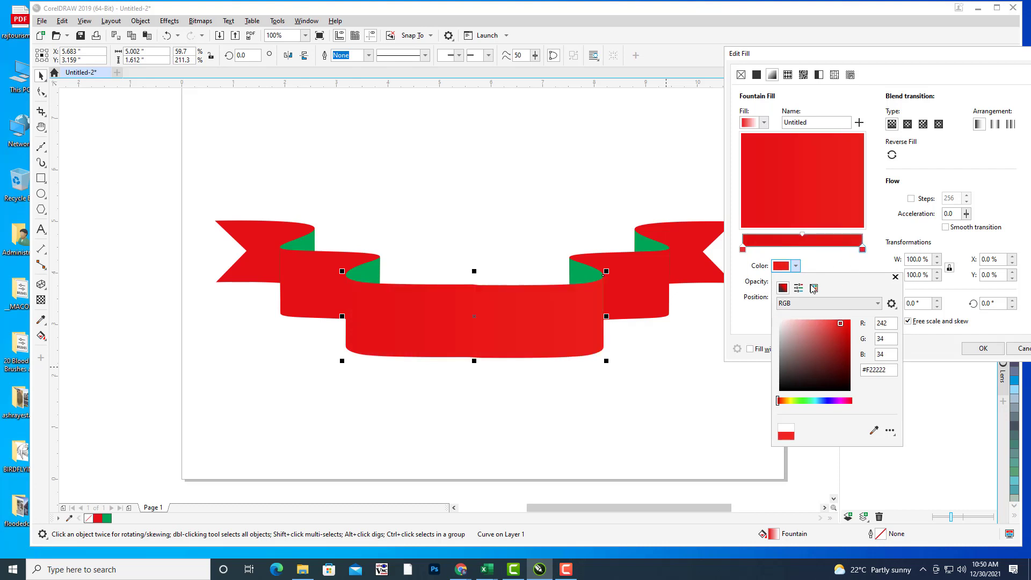
click(800, 255)
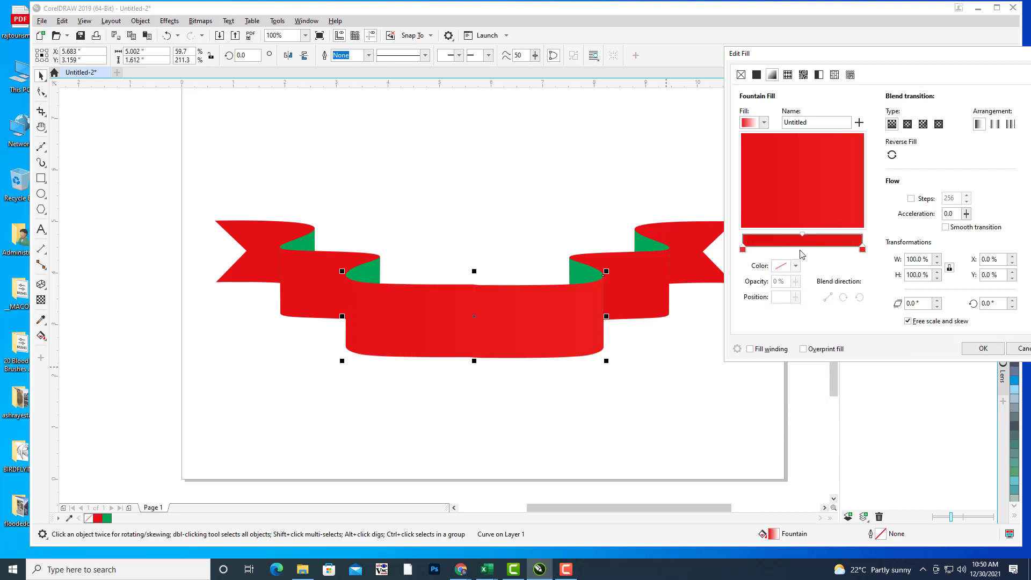
click(743, 249)
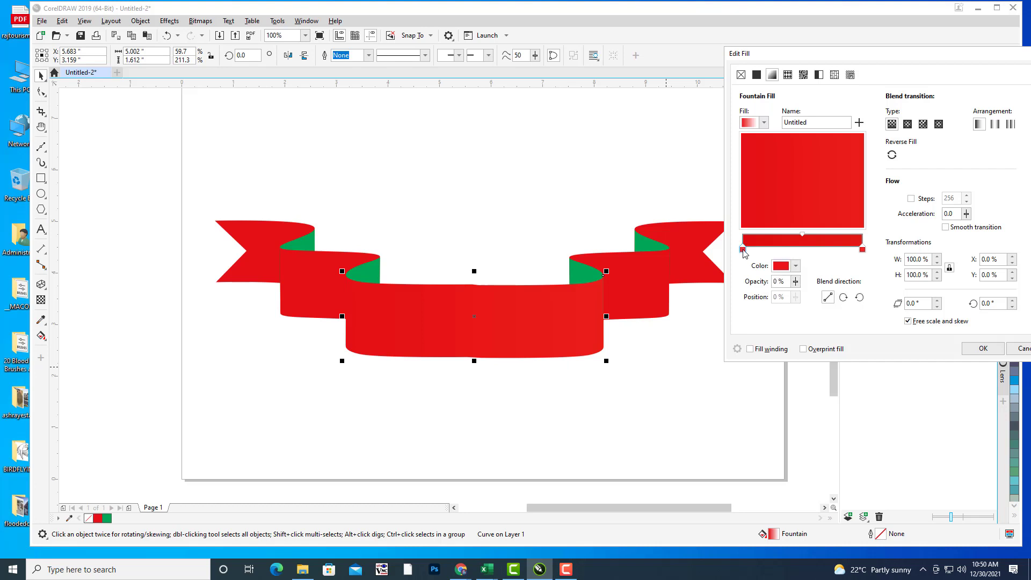
click(797, 267)
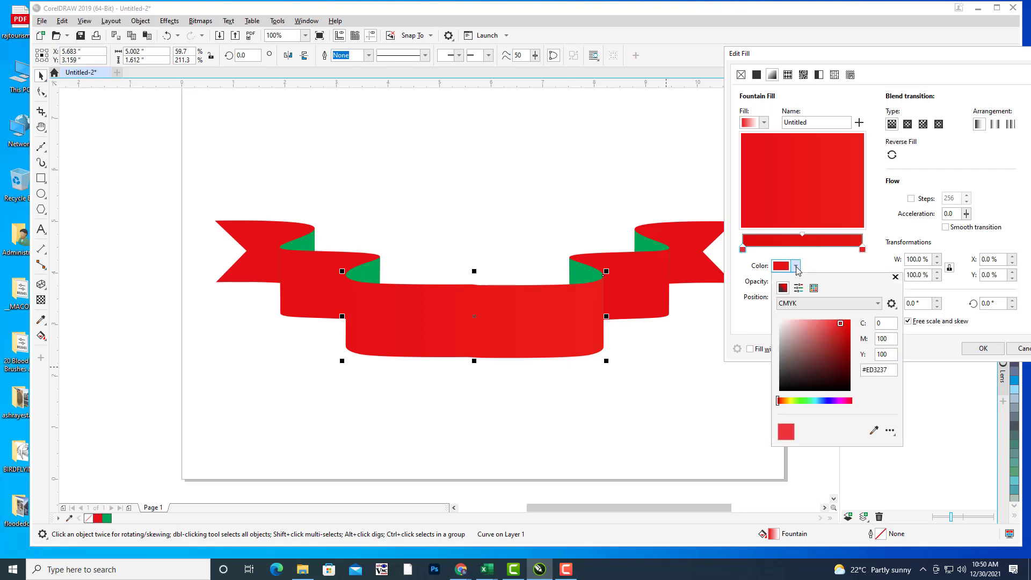
click(811, 322)
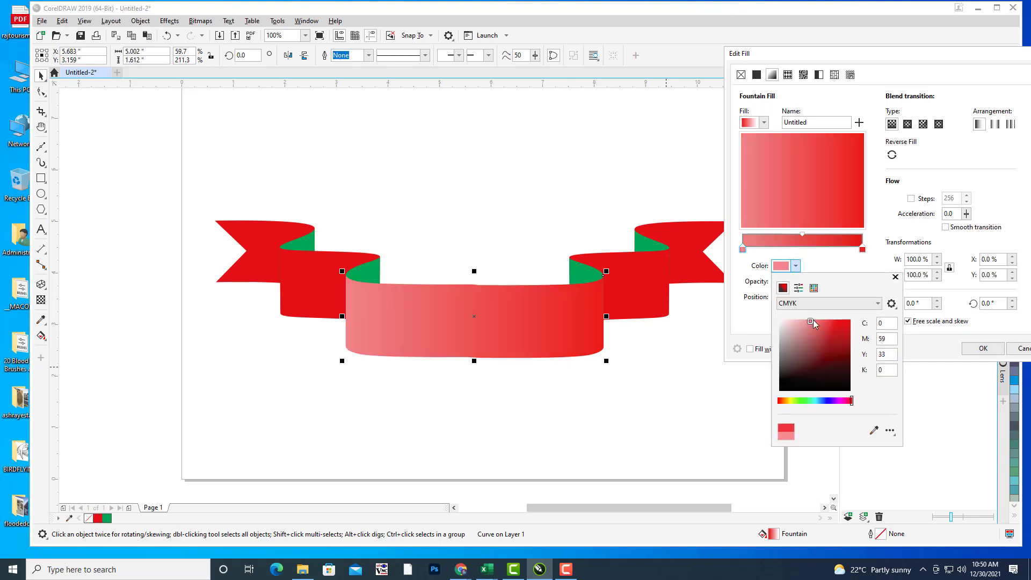
click(908, 126)
click(908, 125)
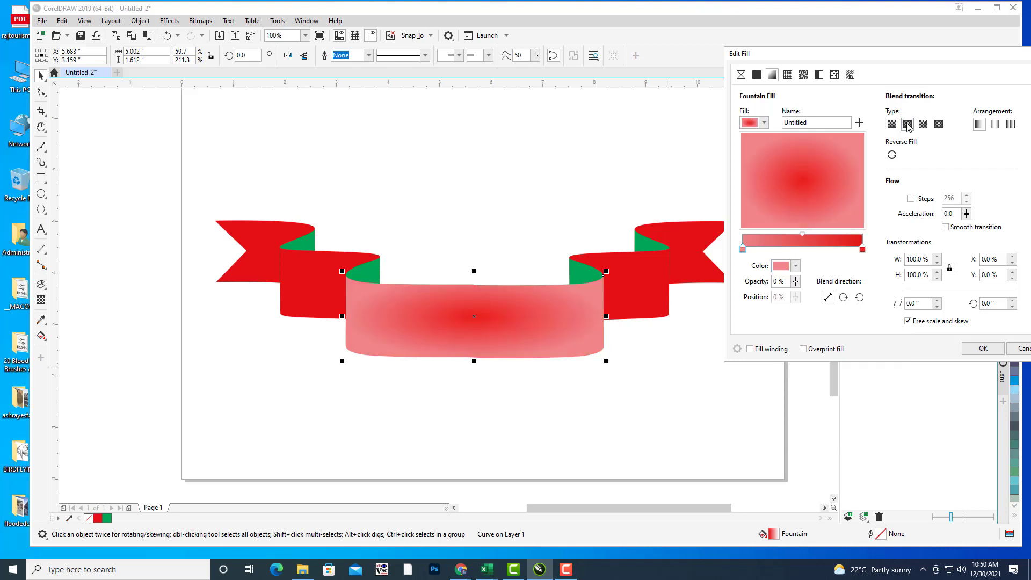
click(892, 155)
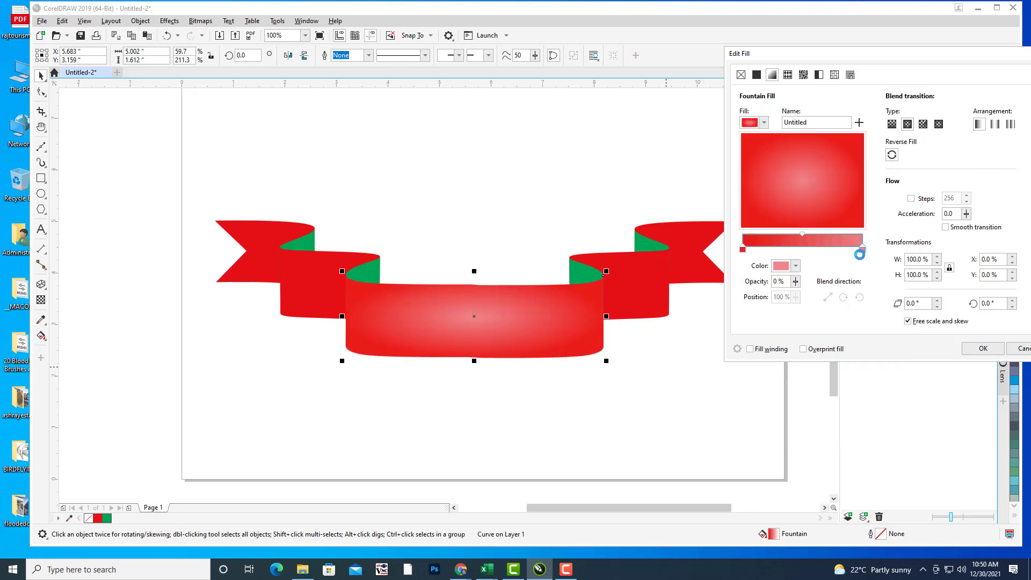
click(797, 267)
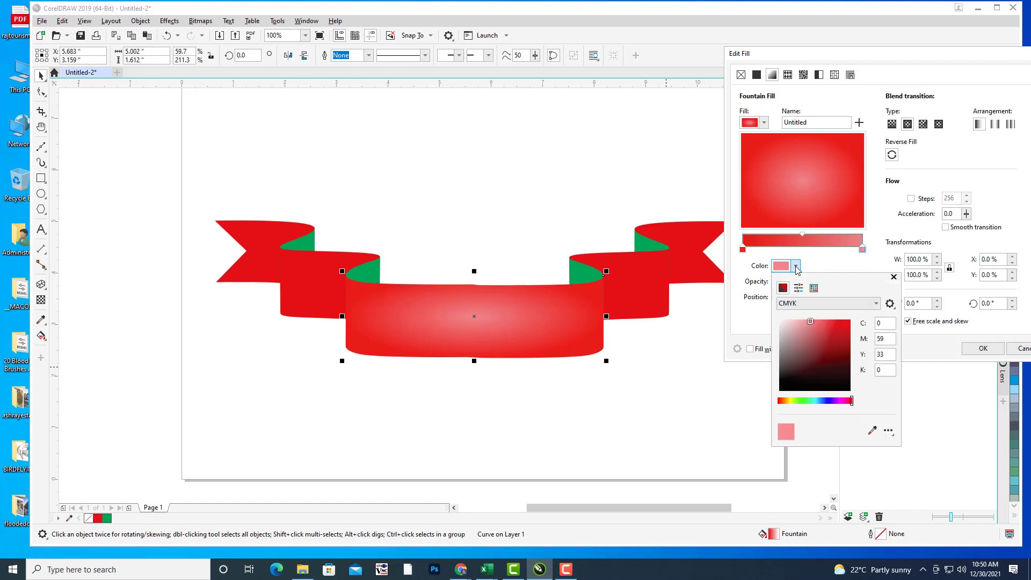
click(824, 323)
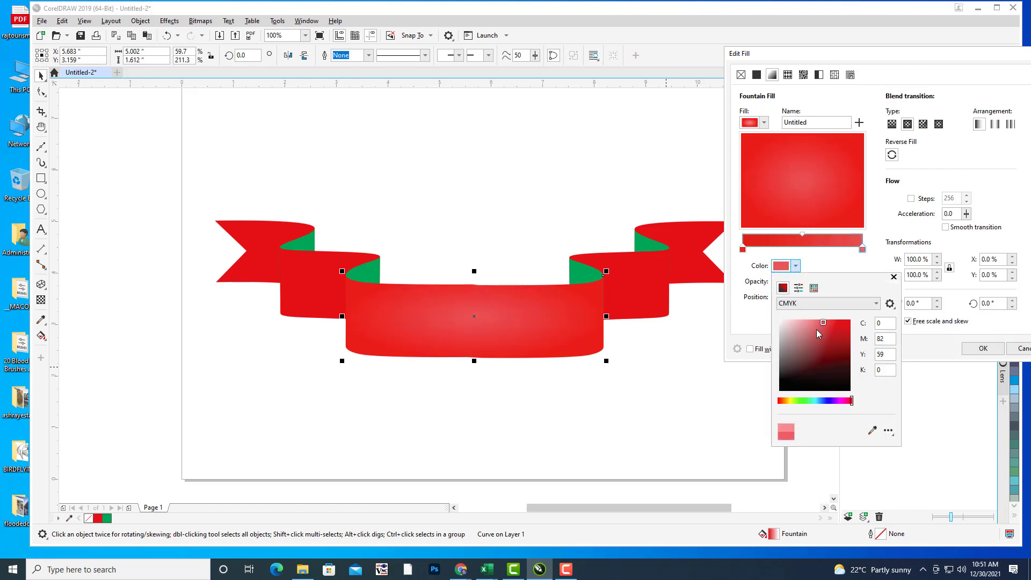
click(812, 333)
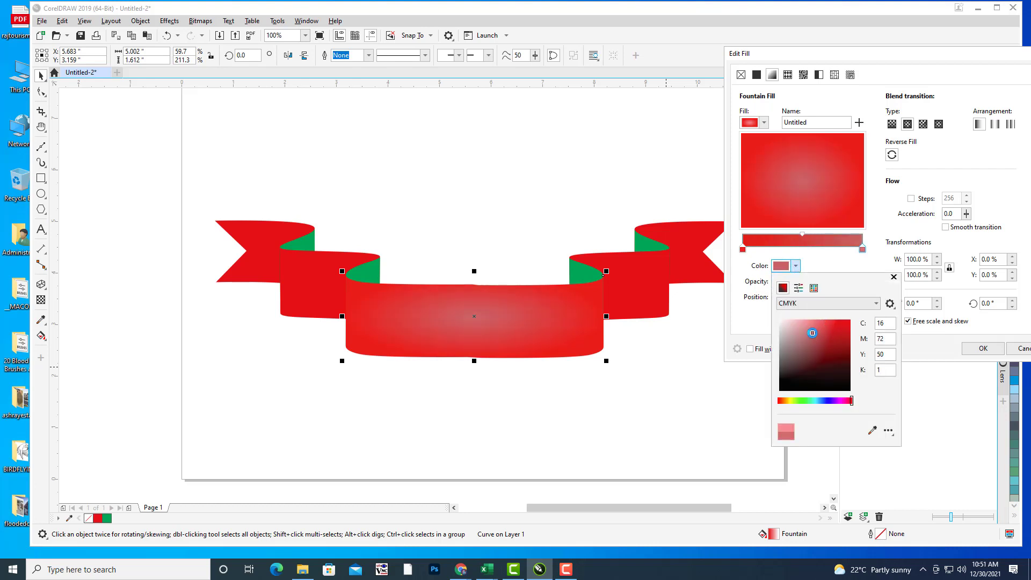
click(839, 263)
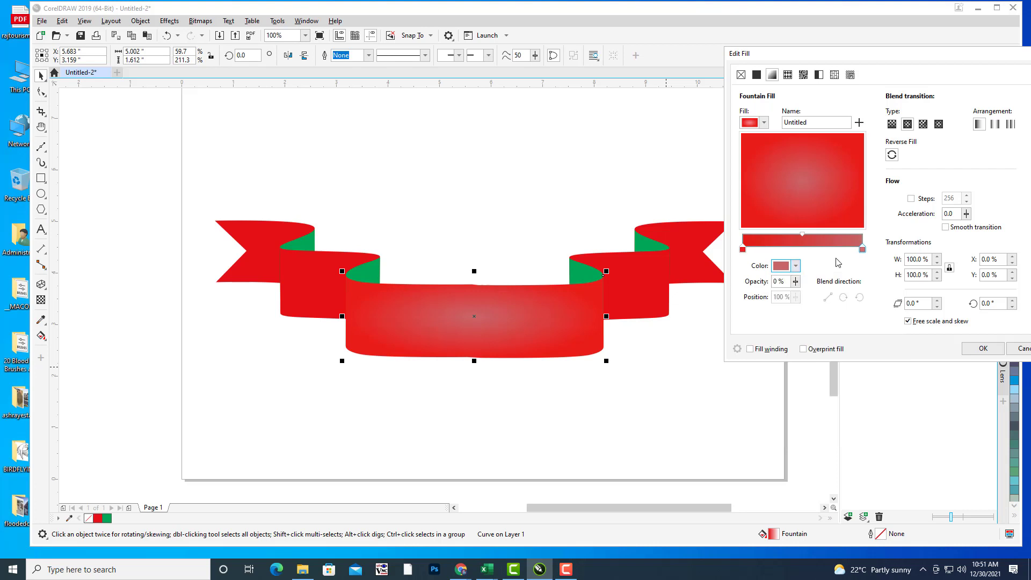
Step: Choose the REDSILK fountain preset instead and confirm the fill
click(764, 122)
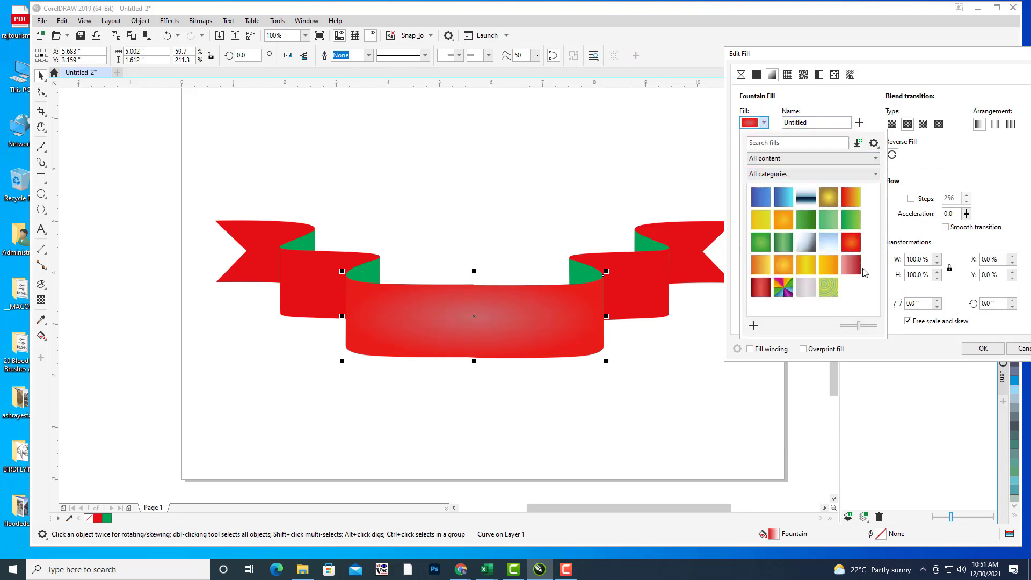
click(762, 289)
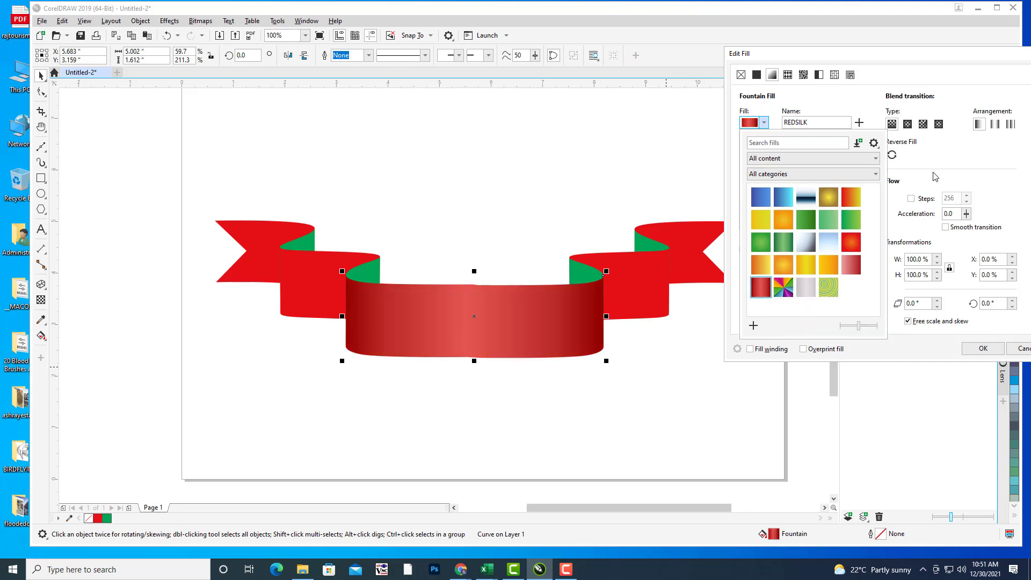
click(925, 152)
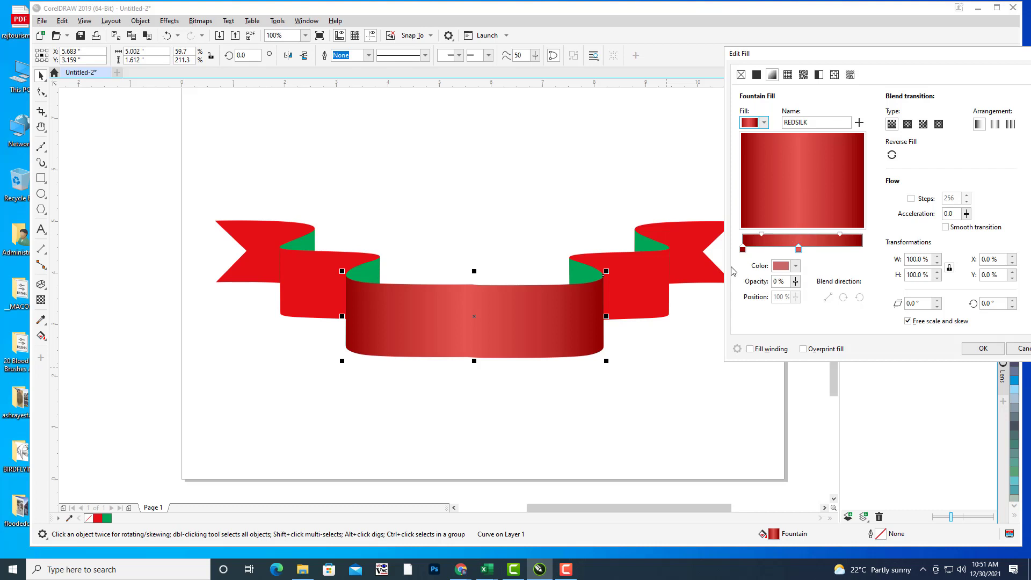
drag(849, 54, 832, 63)
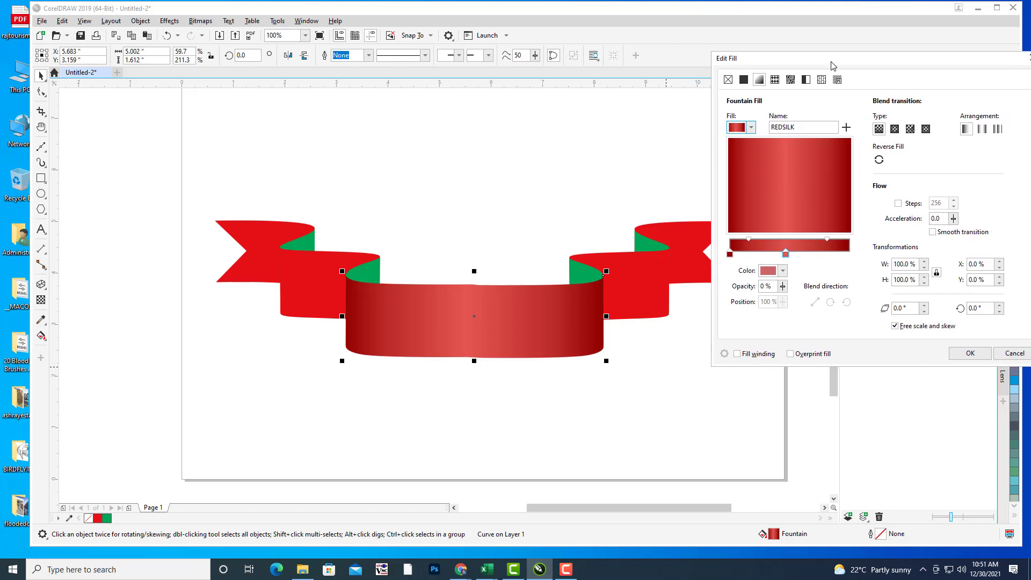
click(958, 352)
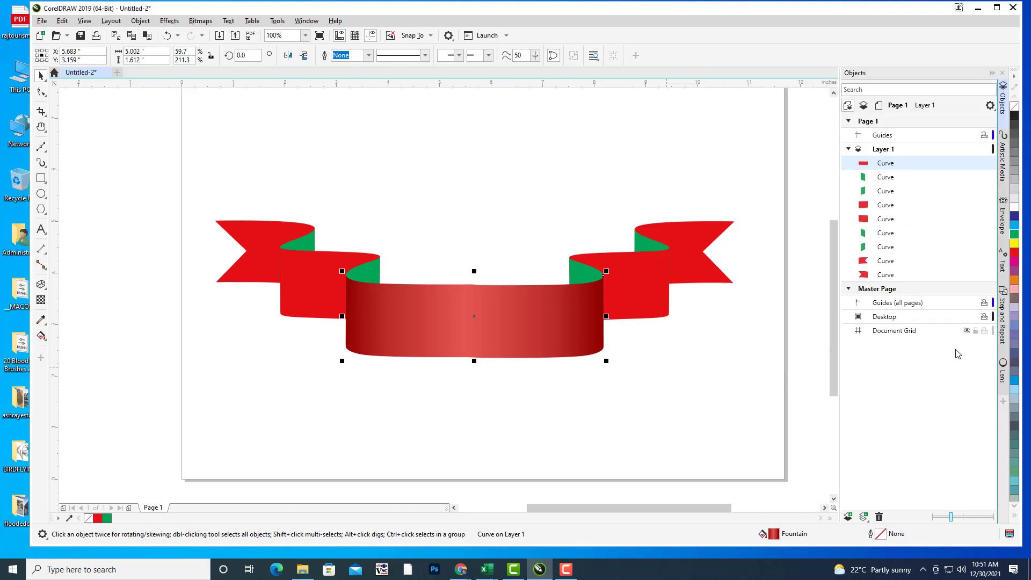
Step: Repeat the red silk fill with Ctrl+R on the right band, right flag, left band and left flag
click(640, 283)
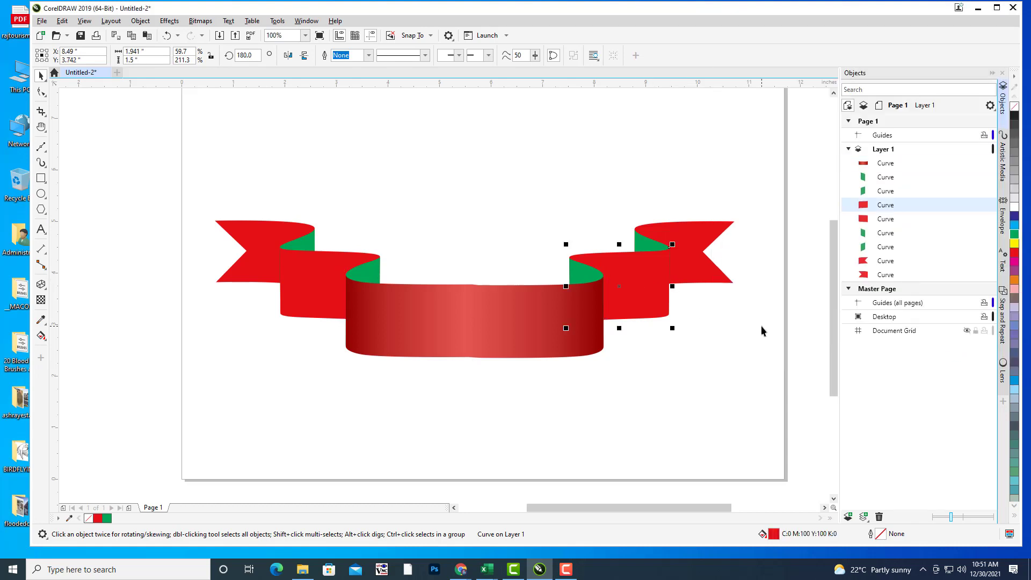
key(ctrl+r)
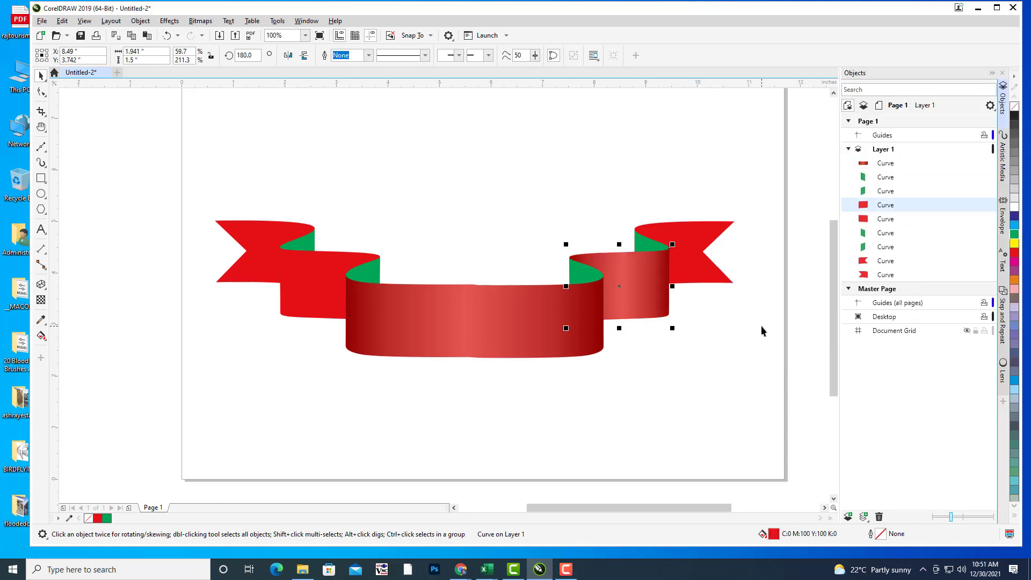
click(707, 243)
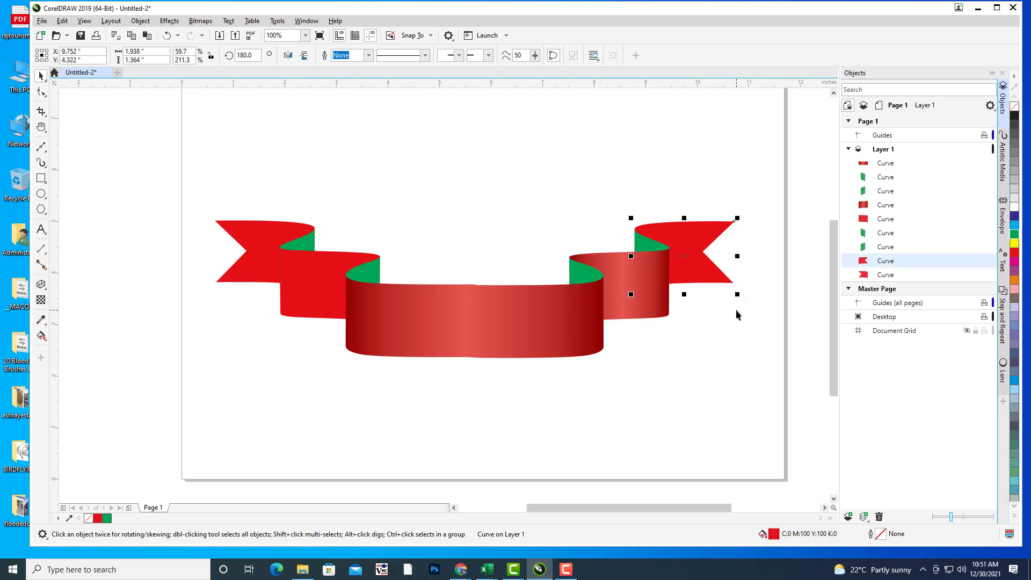
key(ctrl+r)
click(698, 385)
click(313, 263)
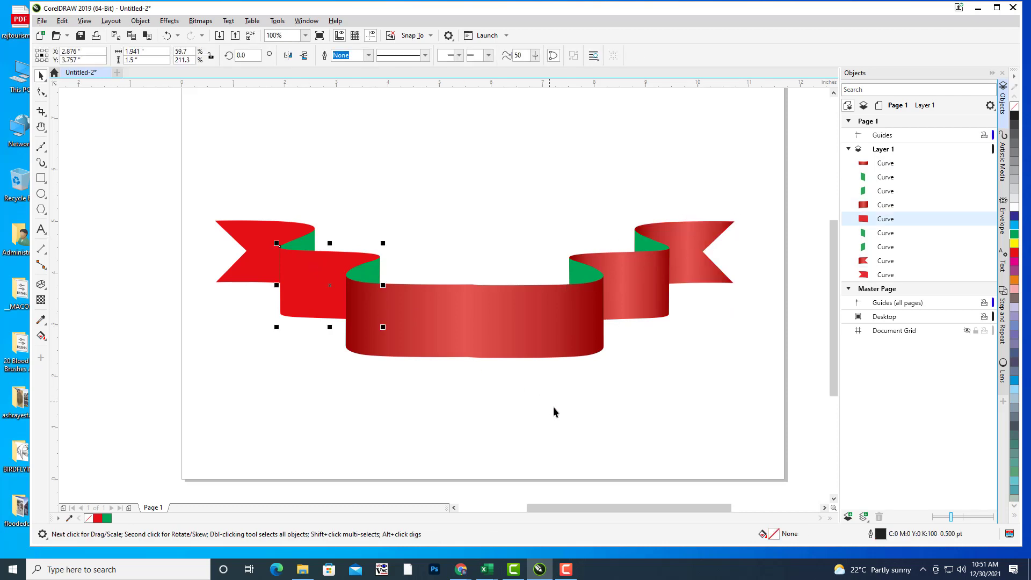
key(ctrl+r)
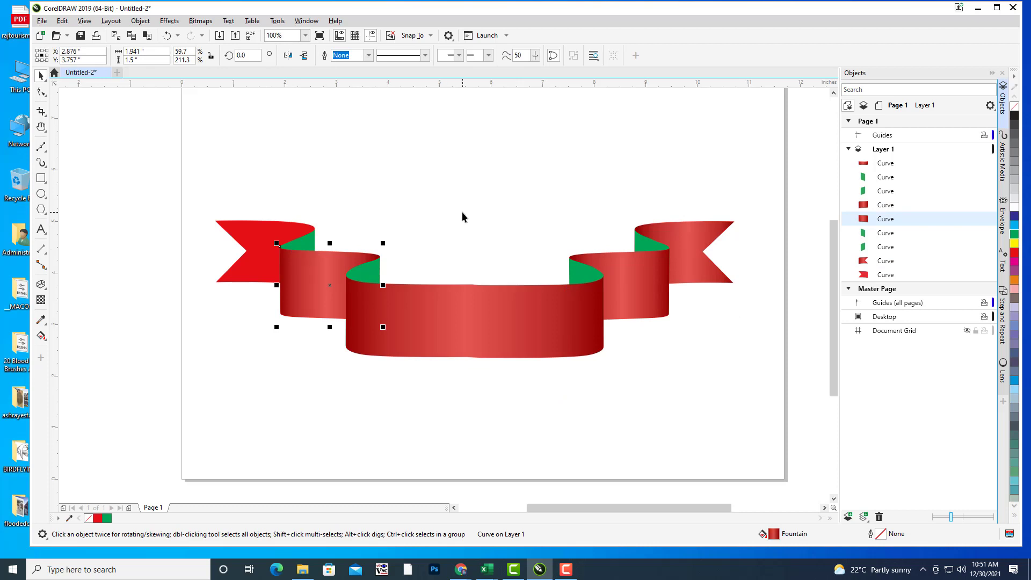
click(265, 225)
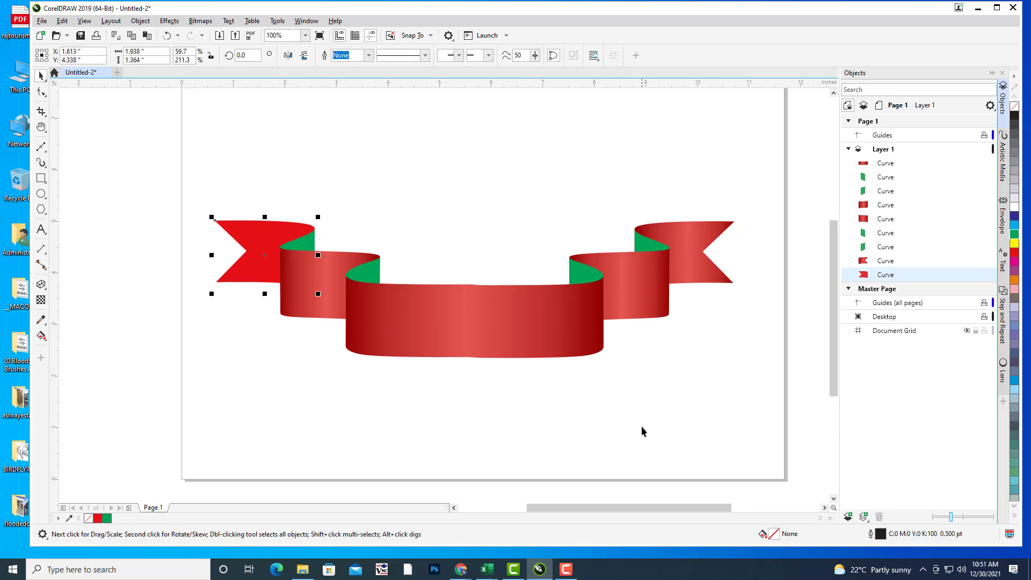
key(ctrl+r)
click(646, 402)
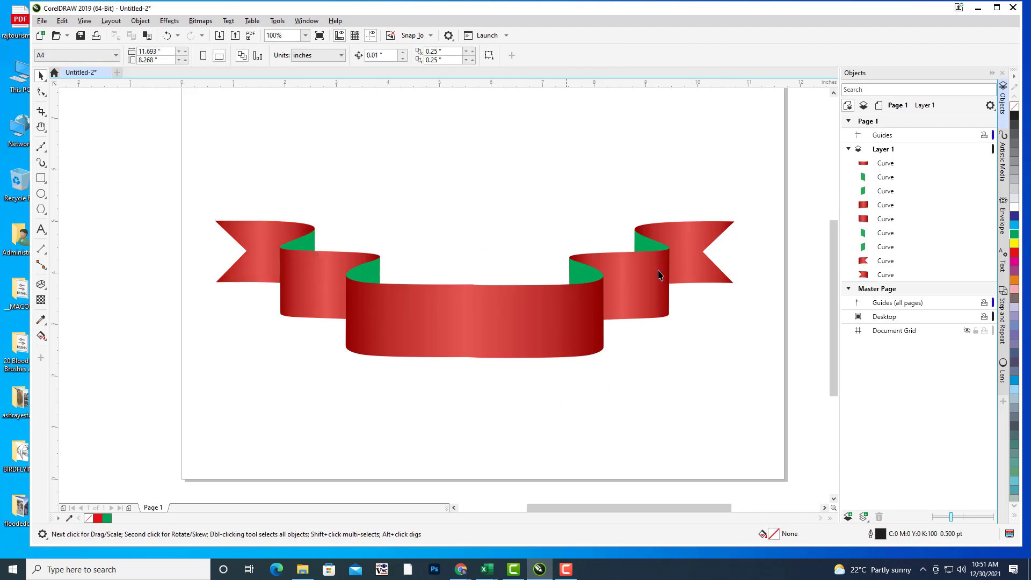
click(650, 247)
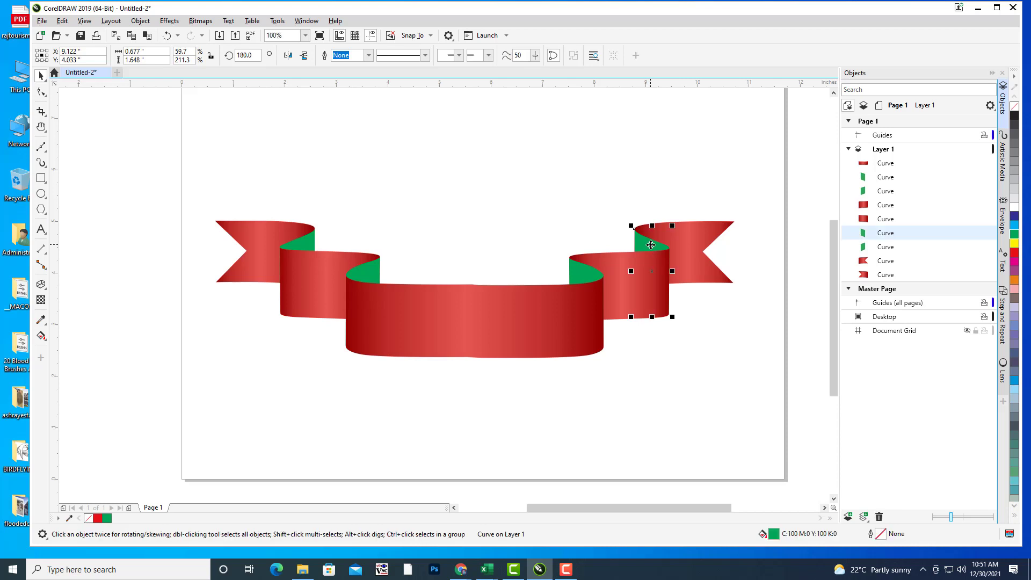
Step: Fill the right green fold with the GREENSILK gradient preset
key(F11)
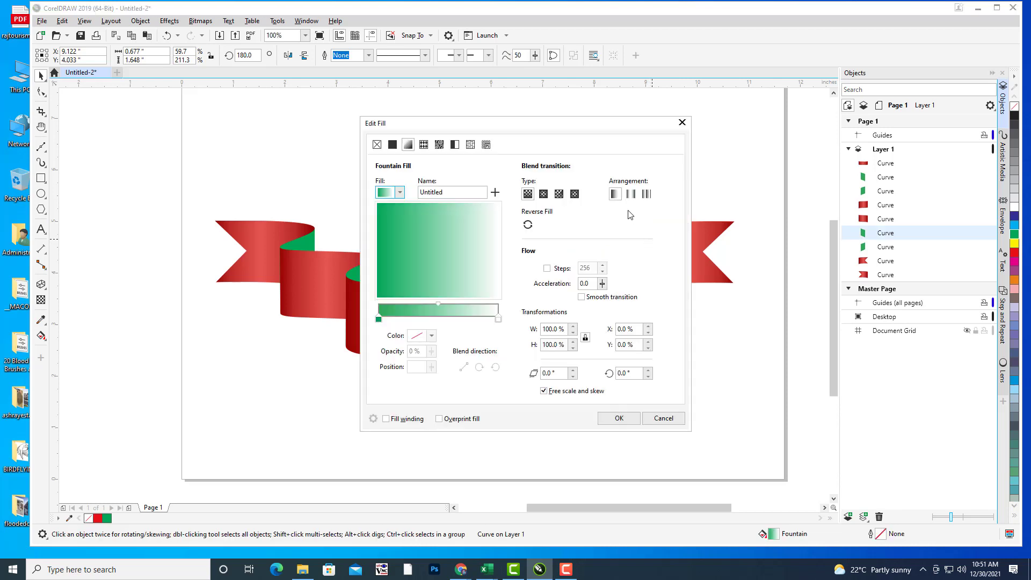
drag(553, 127, 804, 85)
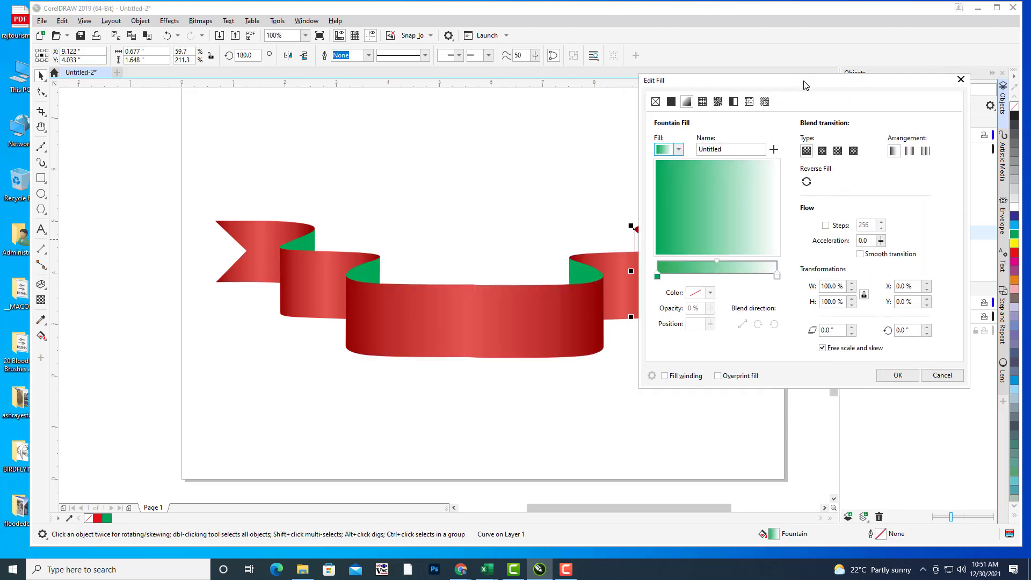
click(678, 150)
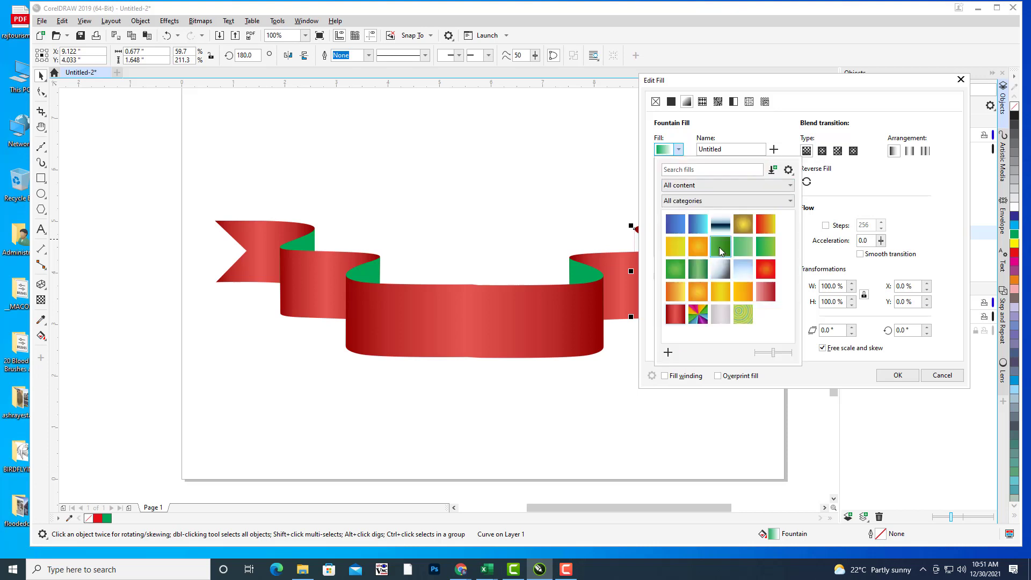
click(700, 271)
click(831, 75)
drag(755, 85, 887, 83)
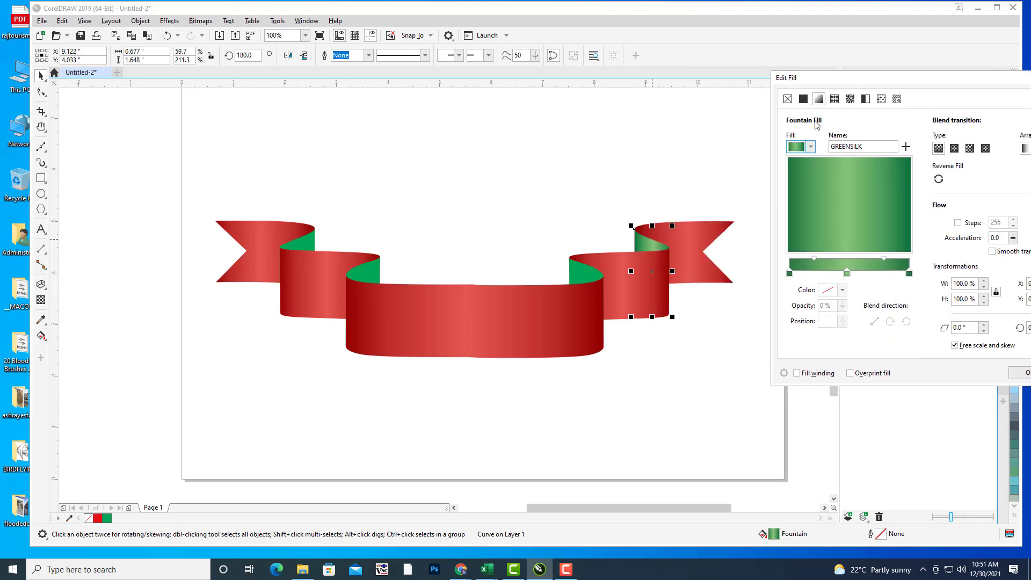
drag(861, 84, 804, 82)
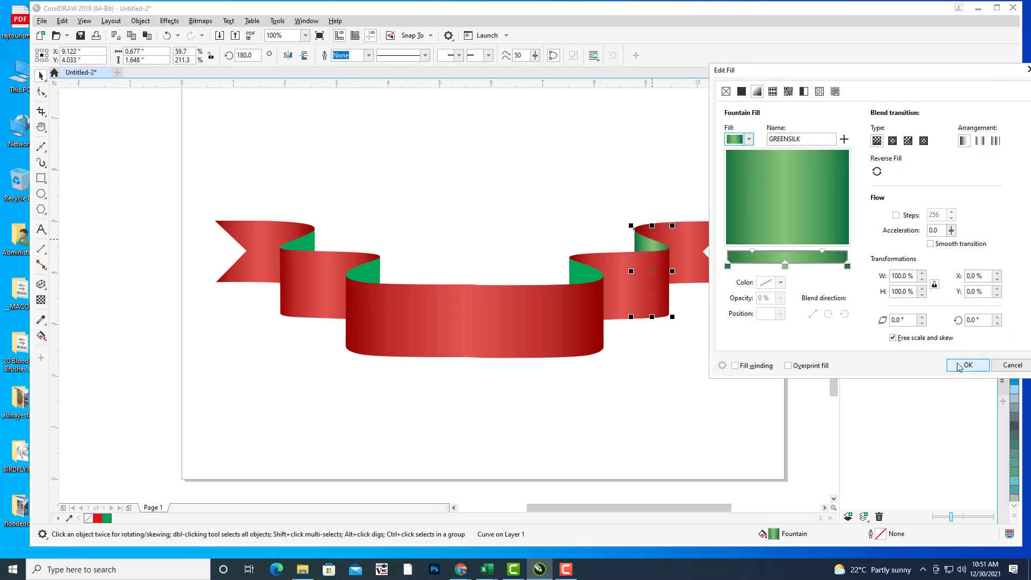
click(969, 365)
click(720, 368)
Step: Select the remaining green folds in turn, then select all nine ribbon pieces
click(578, 275)
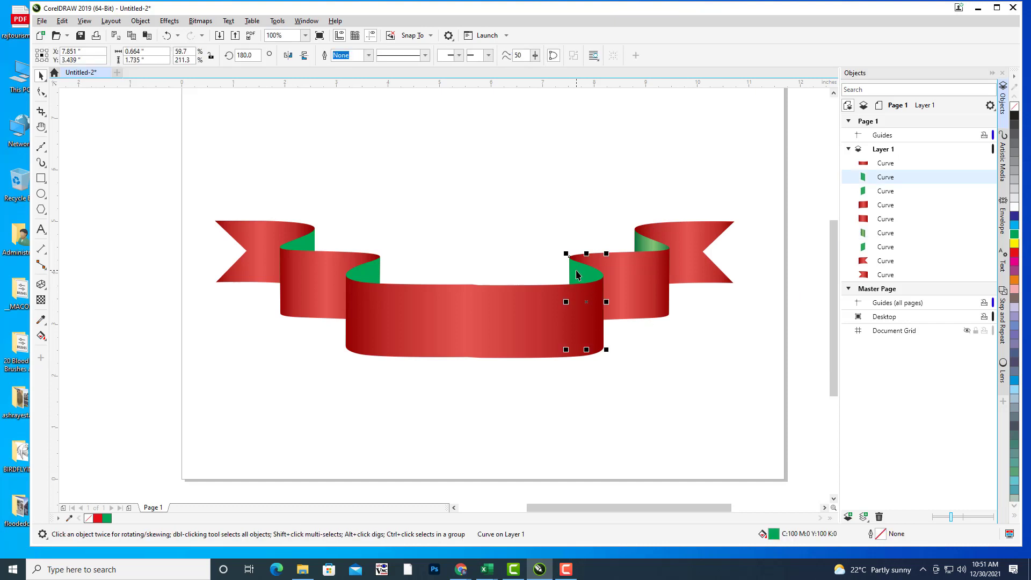
click(376, 270)
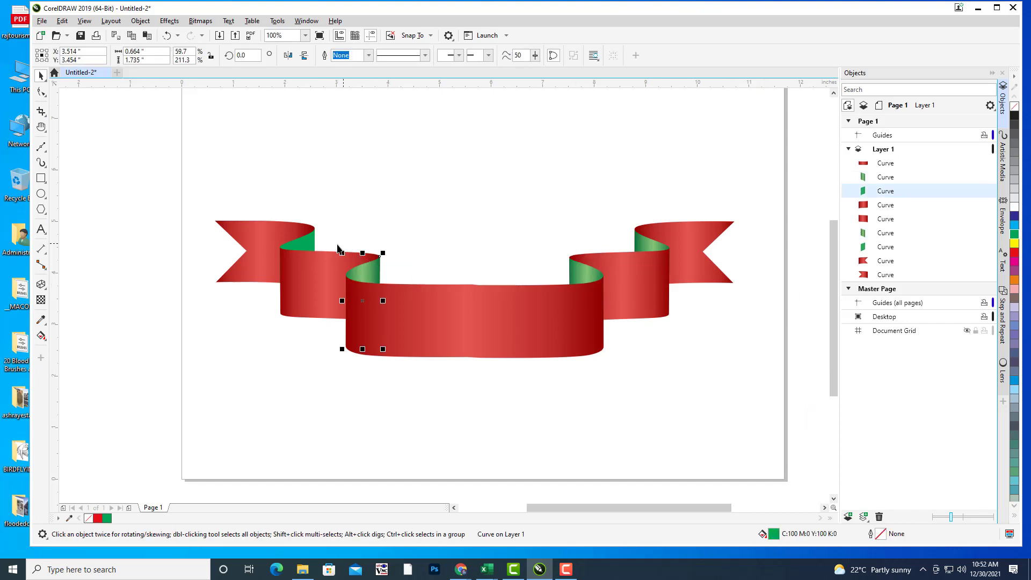
click(310, 242)
click(449, 201)
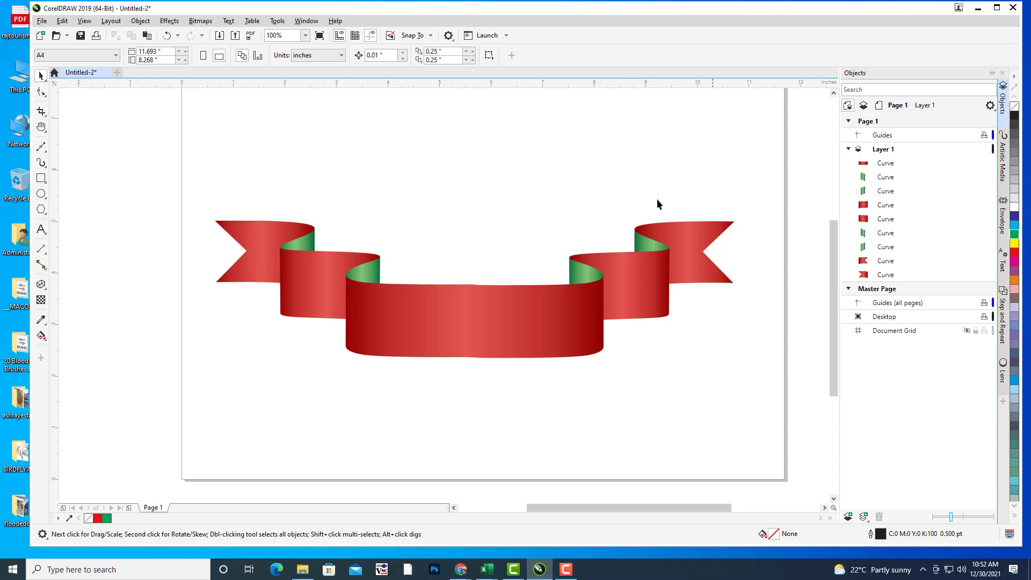
drag(652, 203, 670, 173)
scroll(669, 173, down, 4)
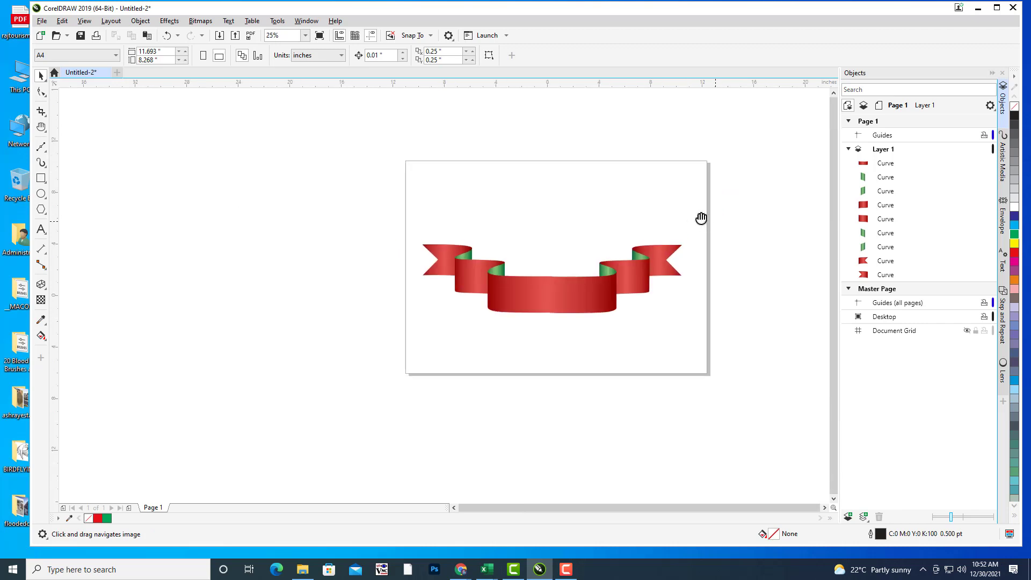
scroll(607, 182, up, 4)
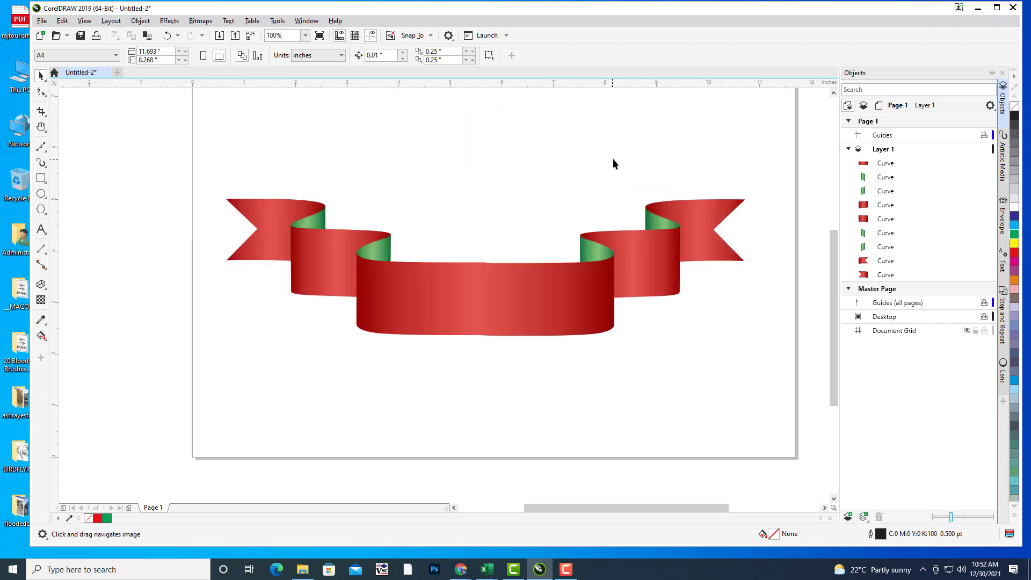
click(886, 163)
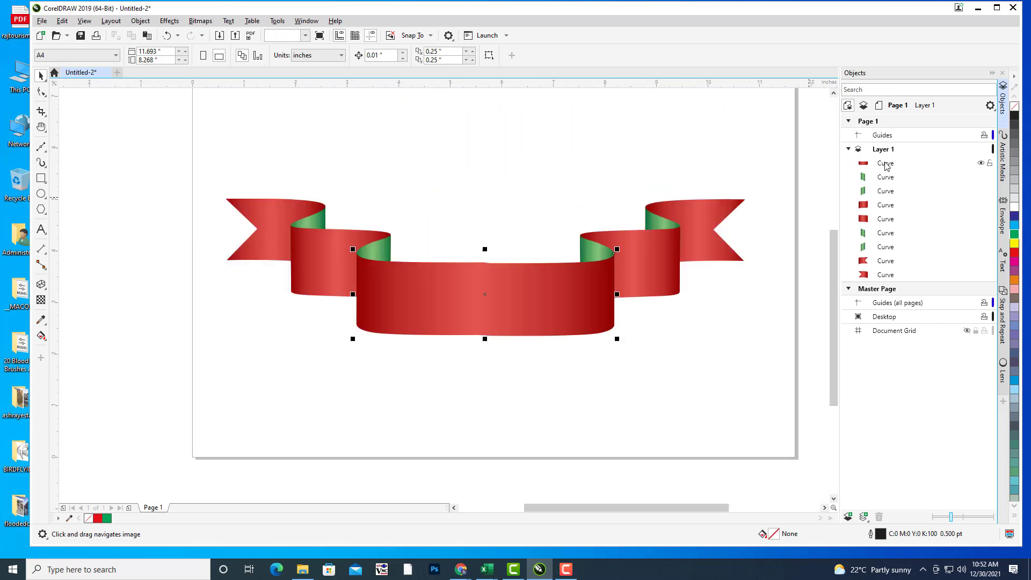
shift+click(896, 275)
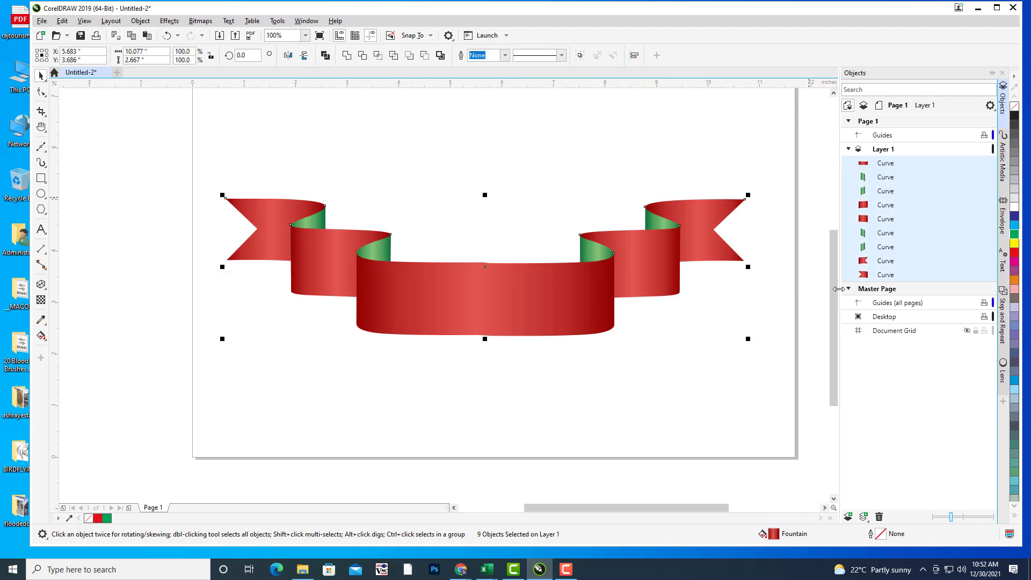
Step: Group the nine selected ribbon pieces with Ctrl+G and rename the group 'ribbon'
key(ctrl+g)
right_click(919, 167)
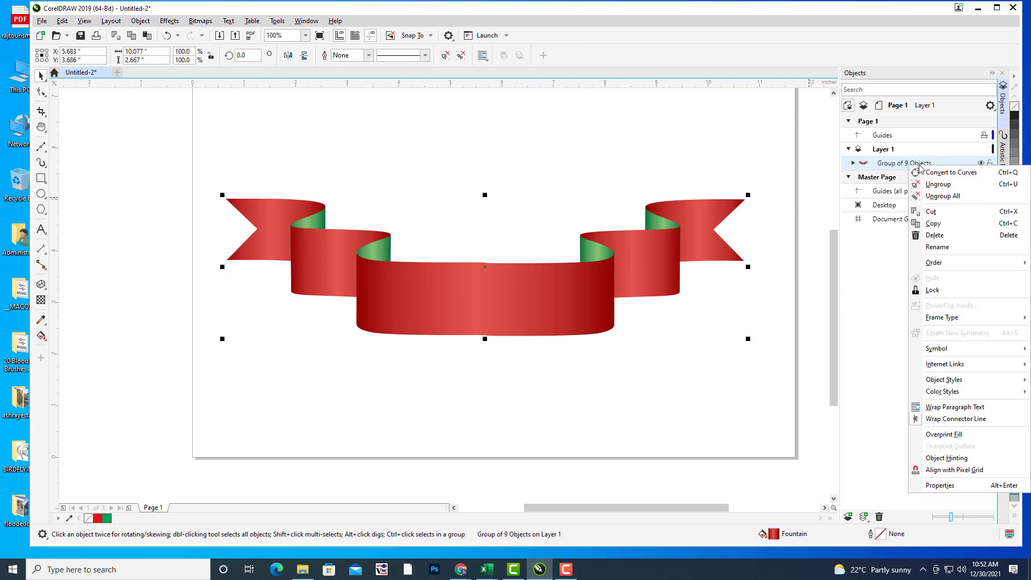
click(960, 247)
text(ribbon)
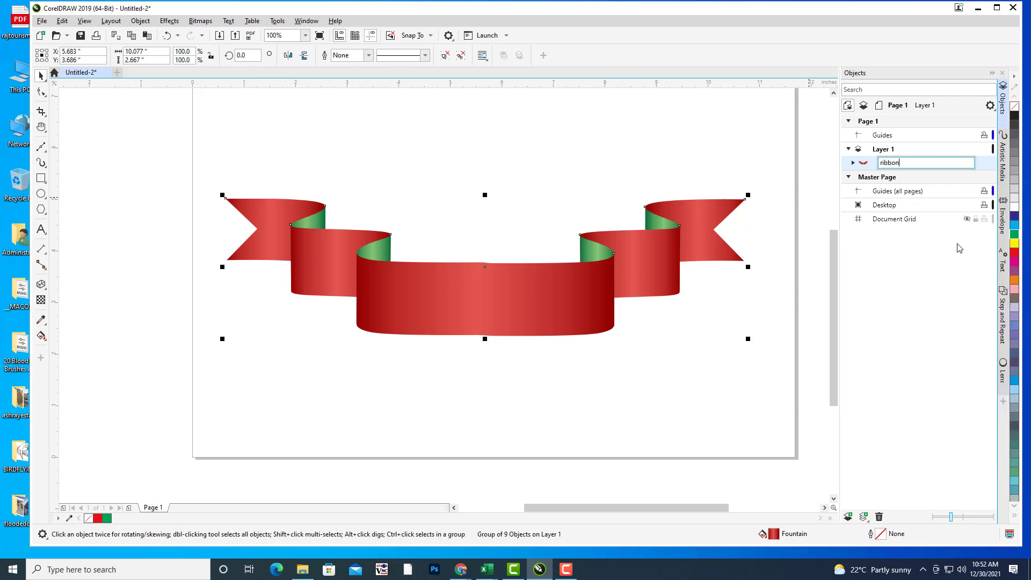
key(Return)
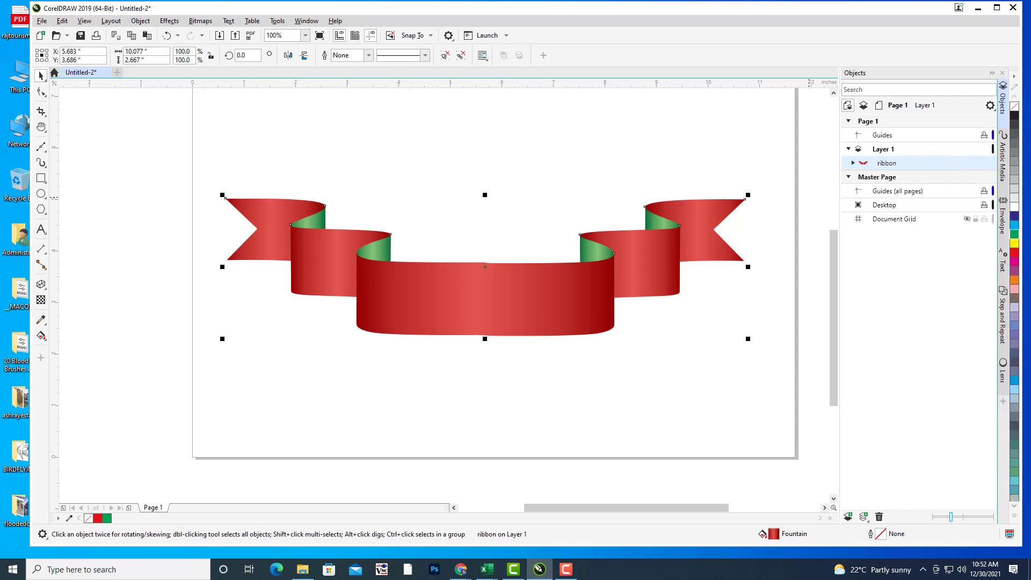
click(453, 187)
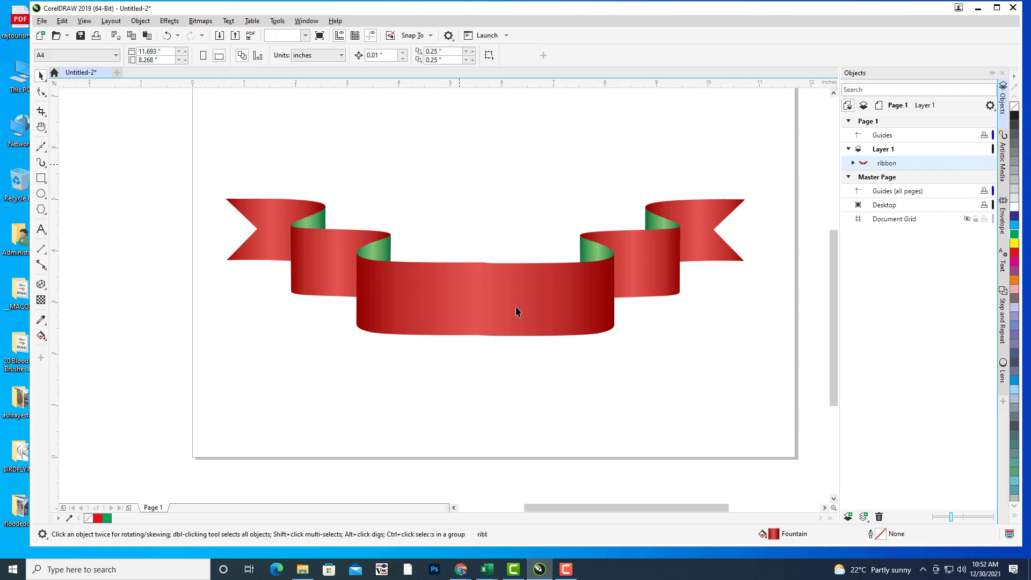
Step: Mirror the ribbon group vertically so it arches upward
click(516, 311)
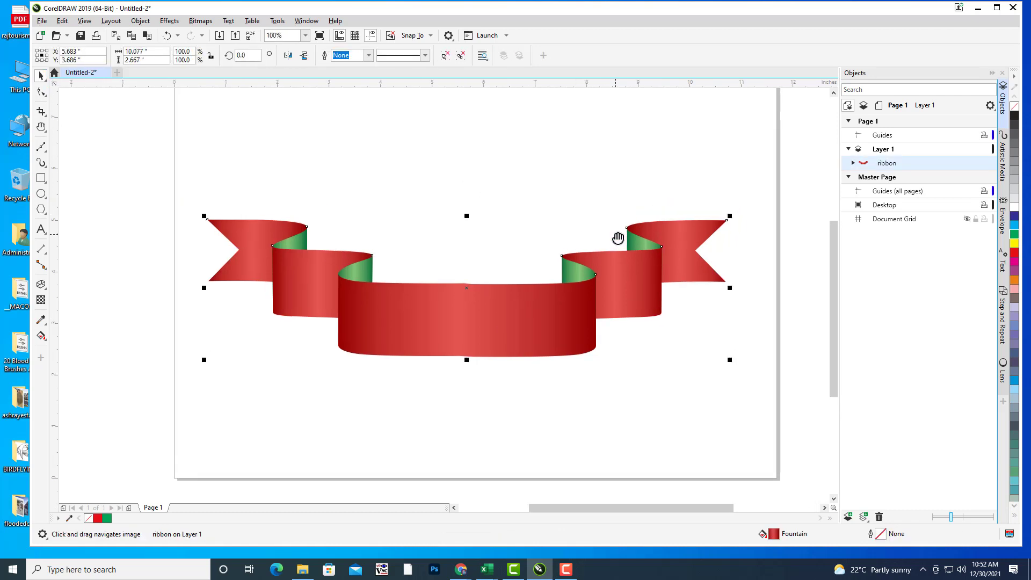
right_click(536, 297)
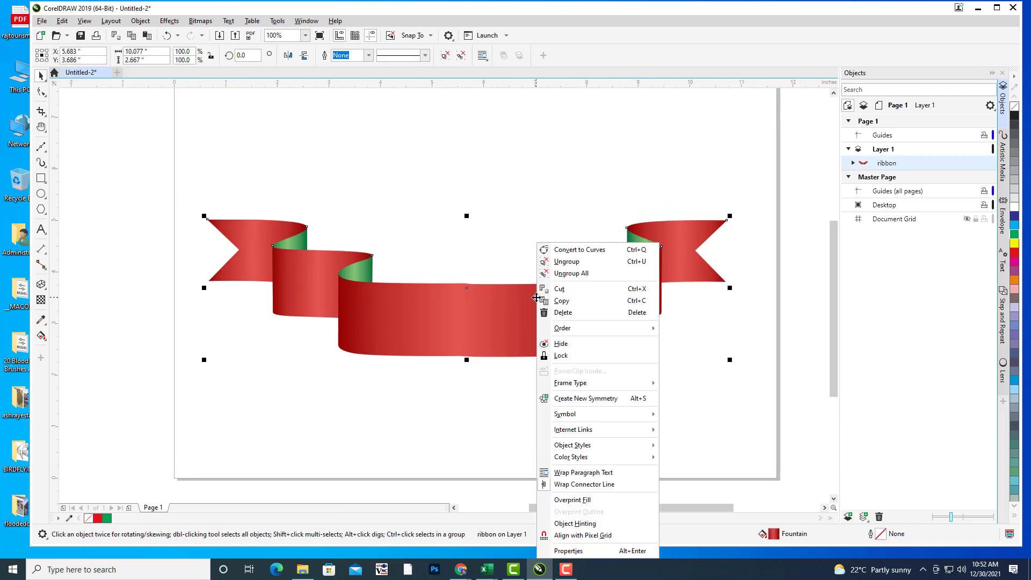
click(508, 209)
click(486, 315)
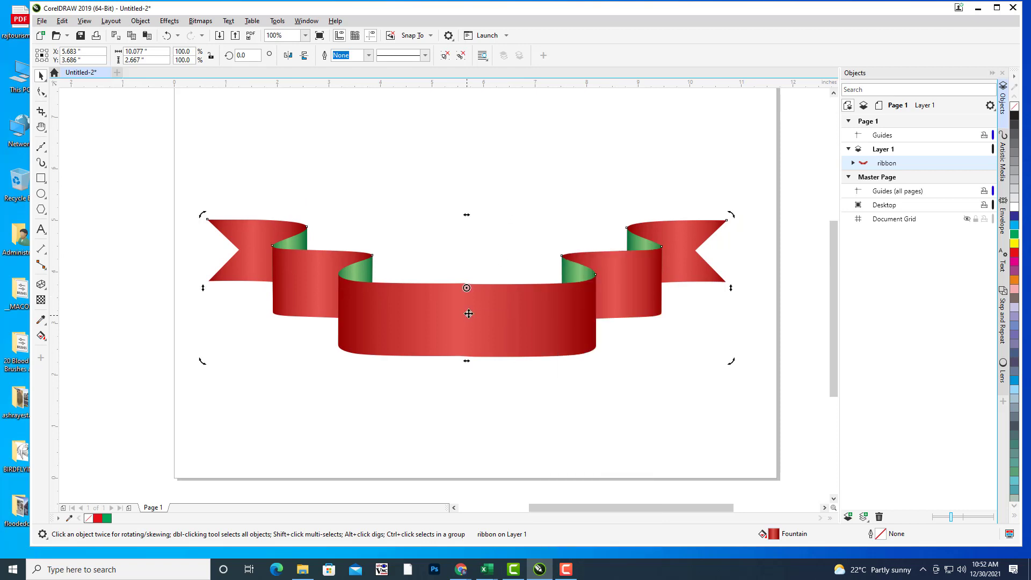
click(304, 56)
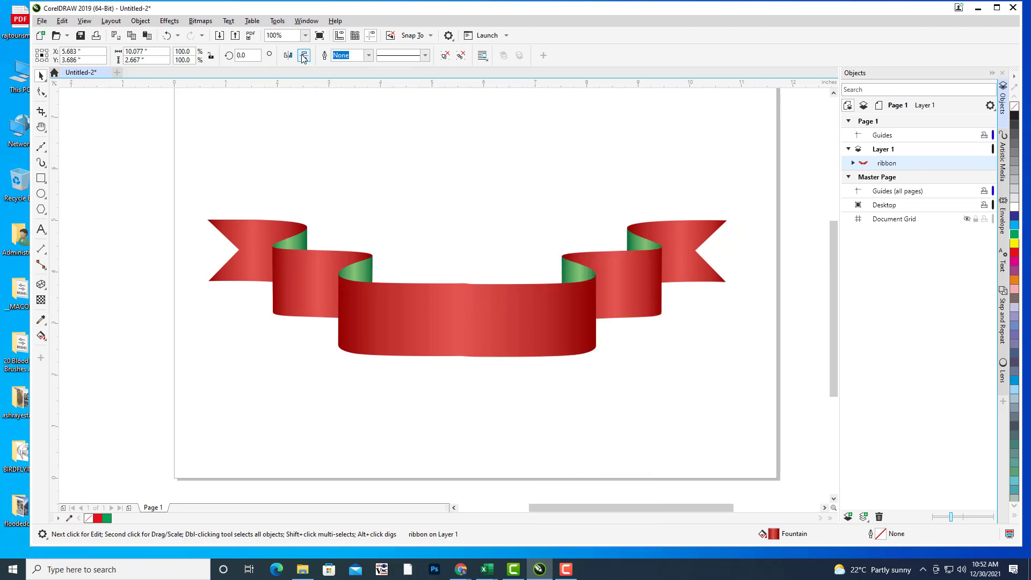
click(685, 220)
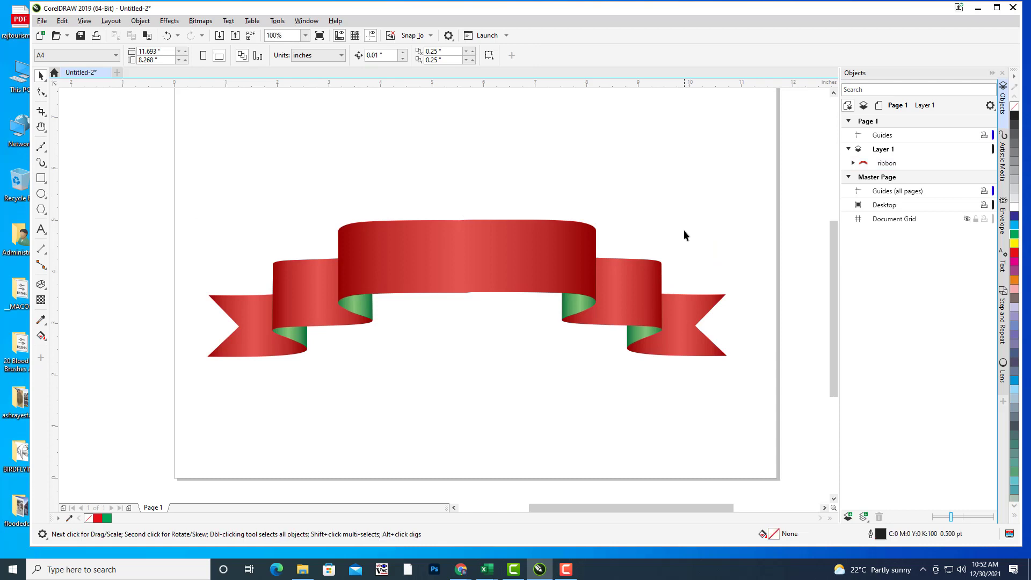
Step: Scale the ribbon to about 80% and shift it slightly right and down
drag(683, 232, 708, 260)
click(532, 258)
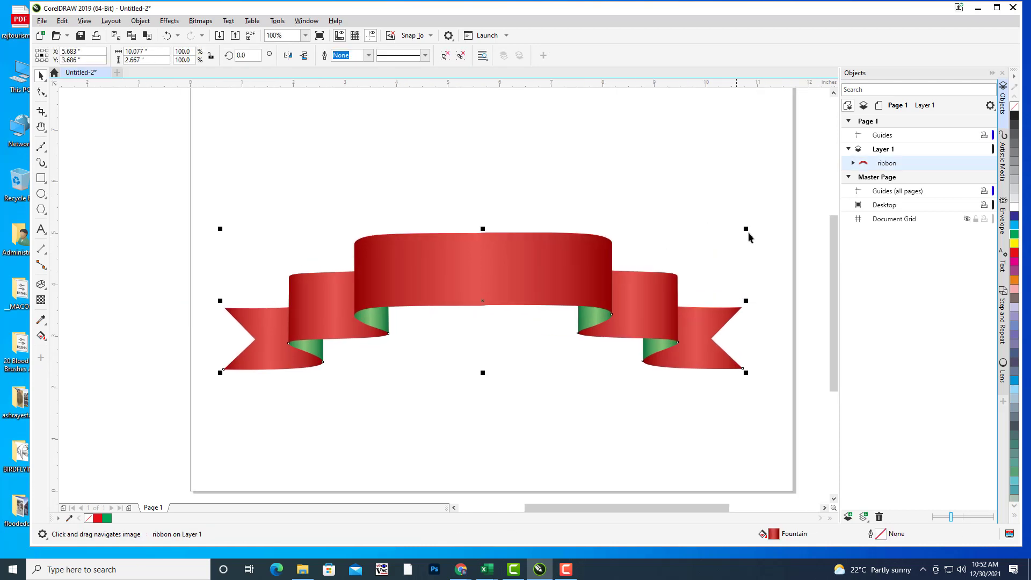
drag(746, 229, 675, 248)
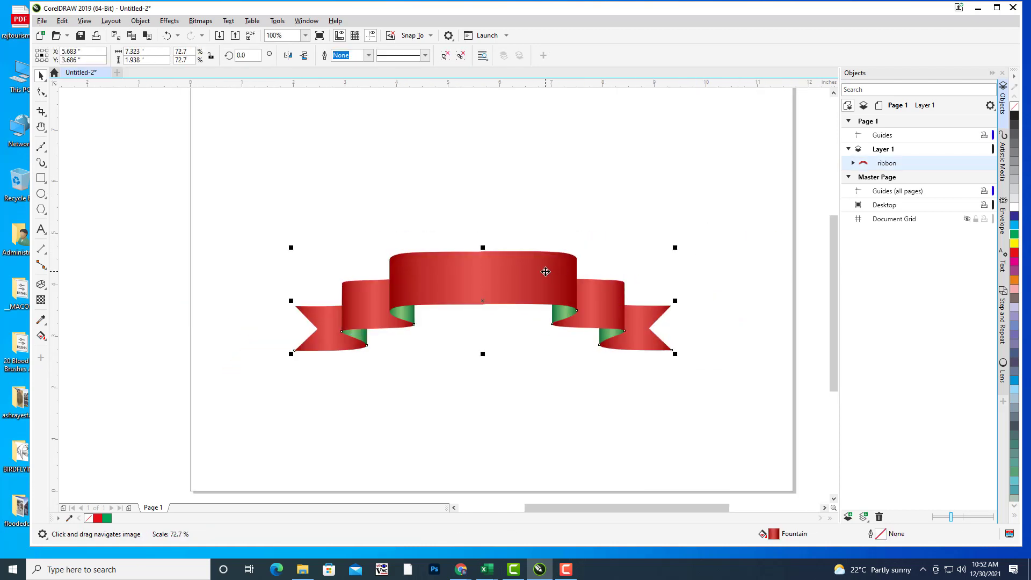
drag(552, 271, 559, 292)
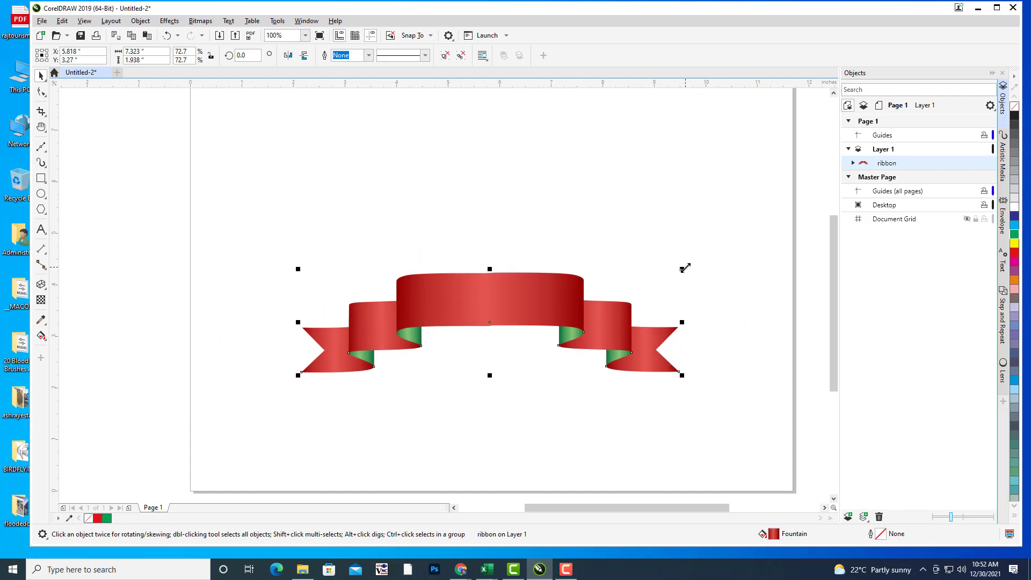
drag(682, 269, 677, 243)
key(Escape)
key(h)
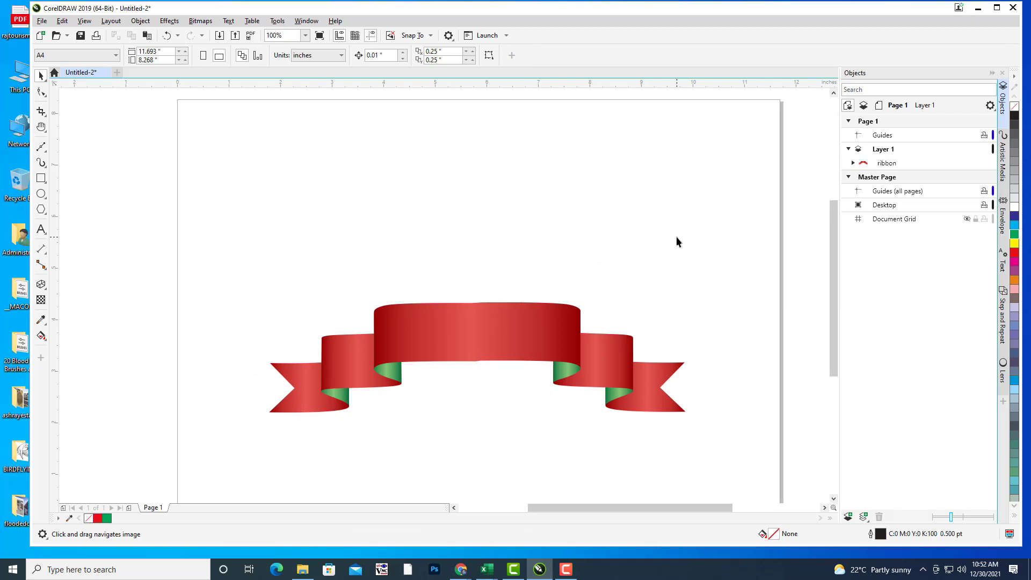
Step: Frame the ribbon in the view and select it
drag(585, 246, 674, 261)
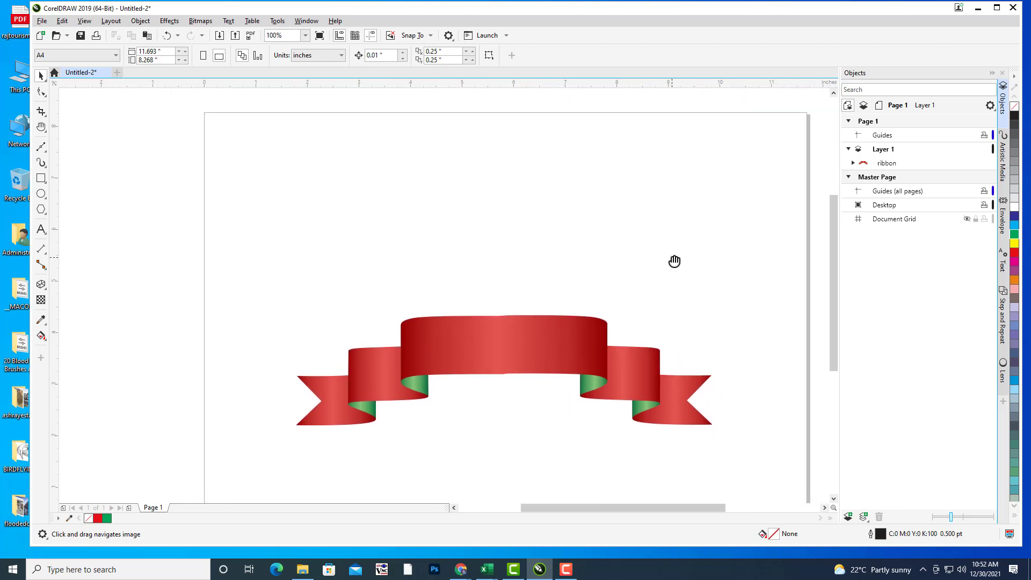
drag(541, 299, 668, 214)
scroll(666, 210, down, 2)
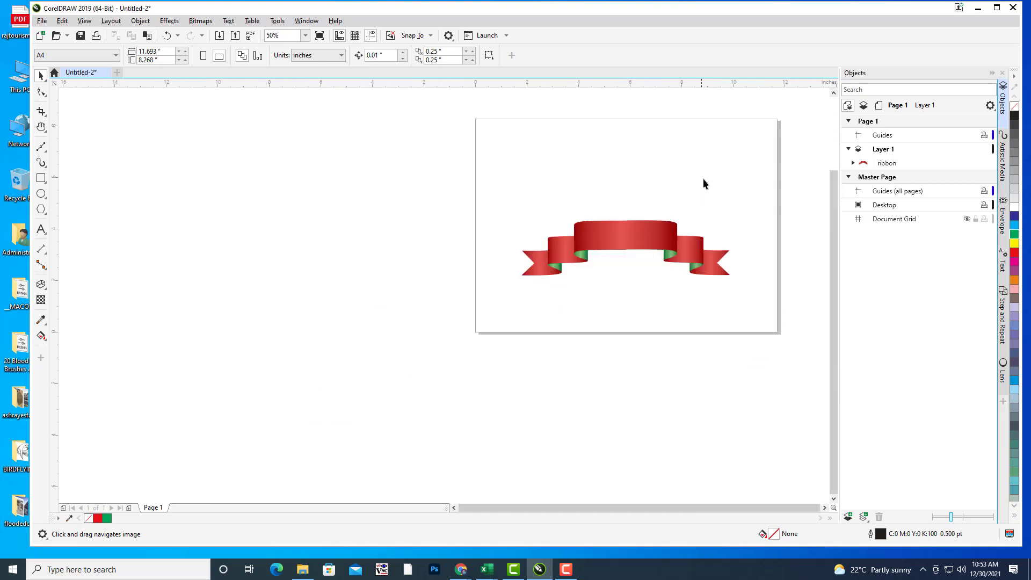
drag(704, 179, 647, 238)
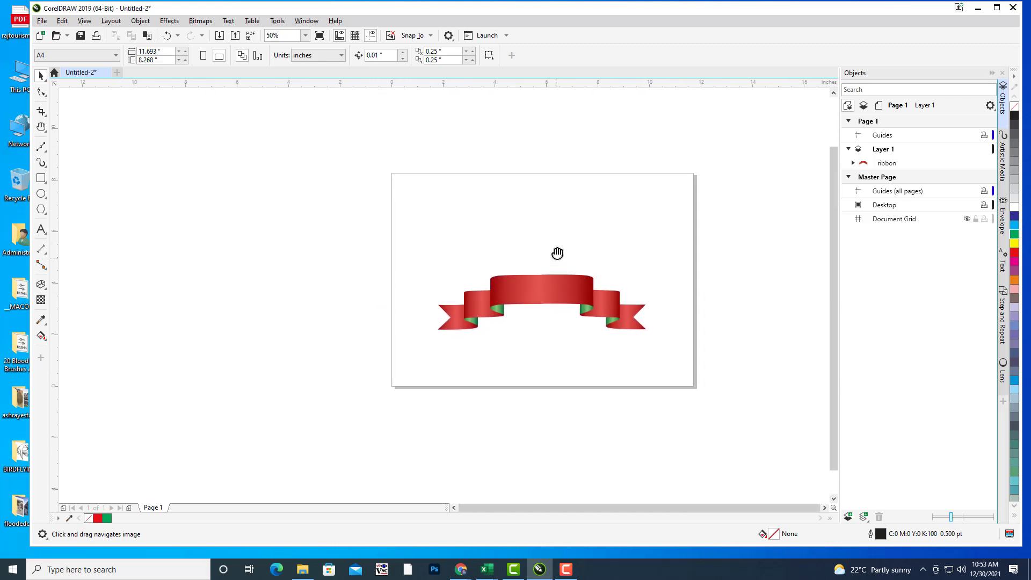
drag(557, 253, 559, 227)
drag(628, 227, 656, 261)
key(space)
click(553, 287)
Step: Drag the ribbon slightly higher, to about X 5.87", Y 3.638"
key(space)
mouse_move(585, 234)
mouse_down()
mouse_move(572, 252)
mouse_move(591, 230)
mouse_move(589, 239)
mouse_up()
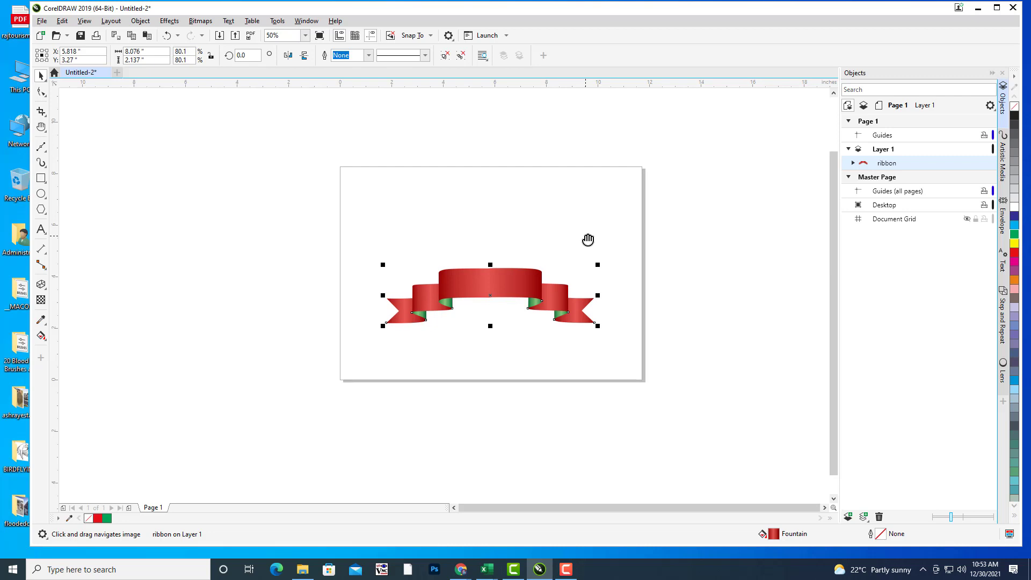
scroll(540, 232, up, 1)
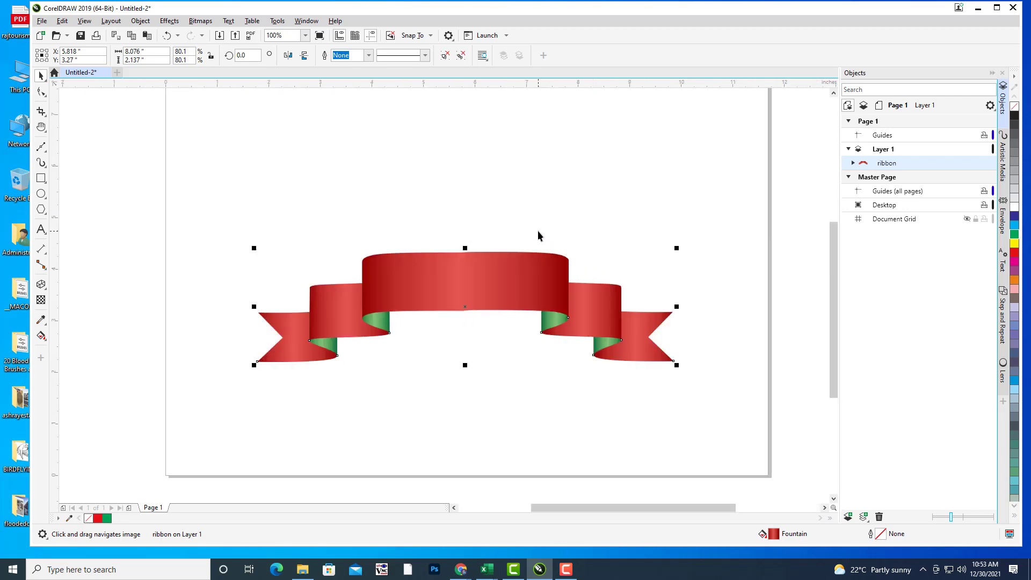
drag(578, 220, 581, 231)
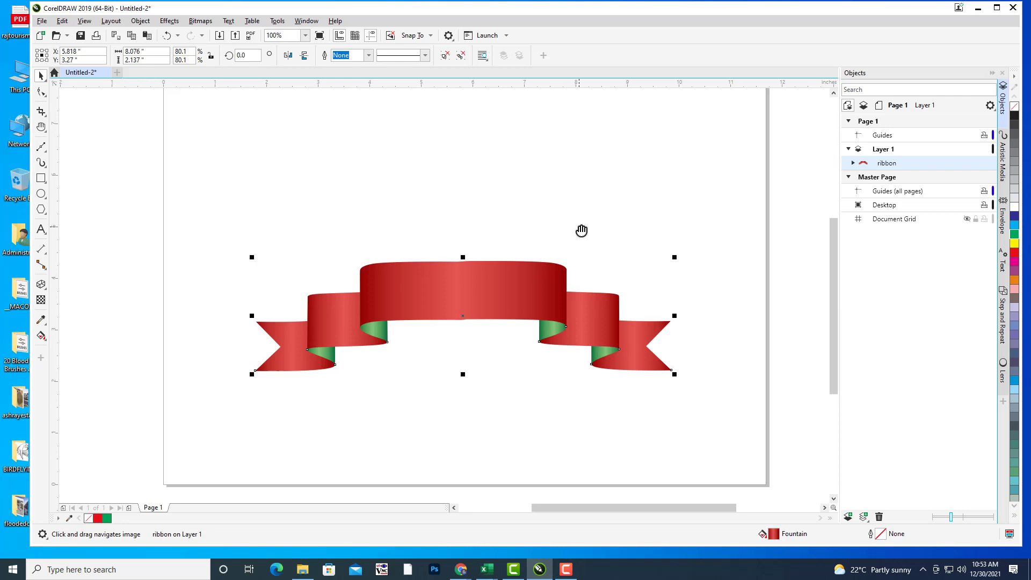
drag(558, 237, 587, 253)
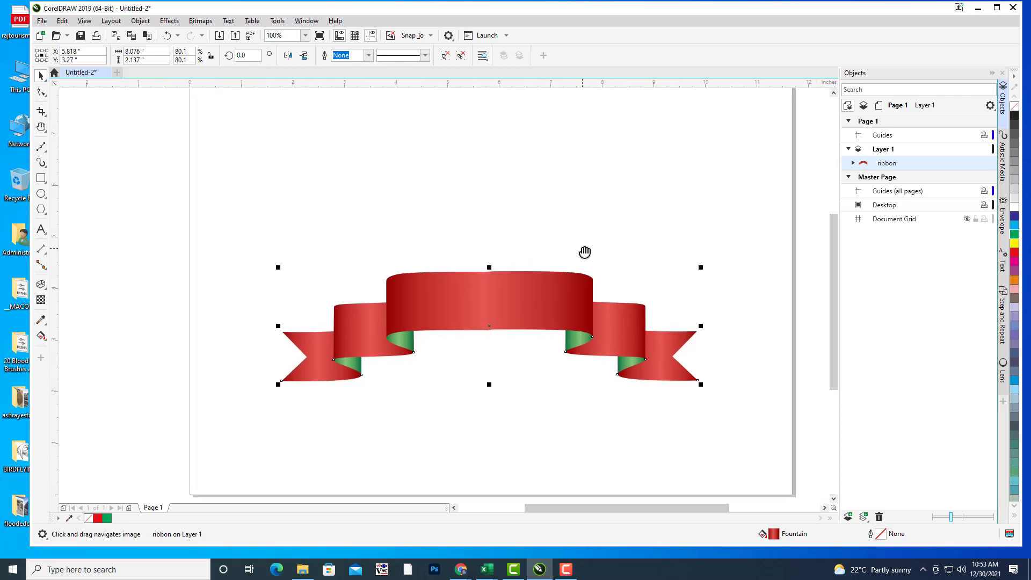
drag(535, 291, 537, 269)
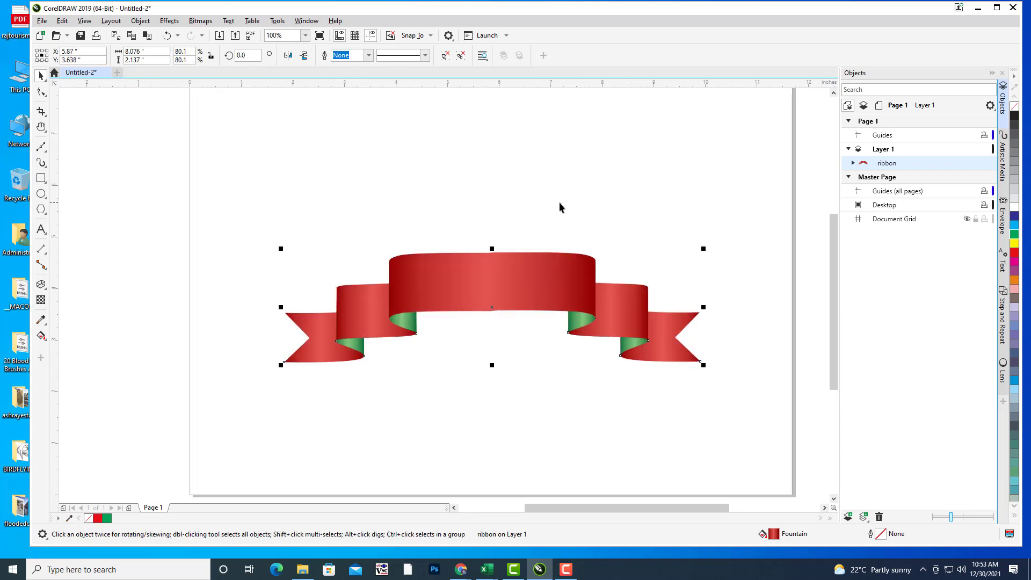
scroll(534, 292, down, 1)
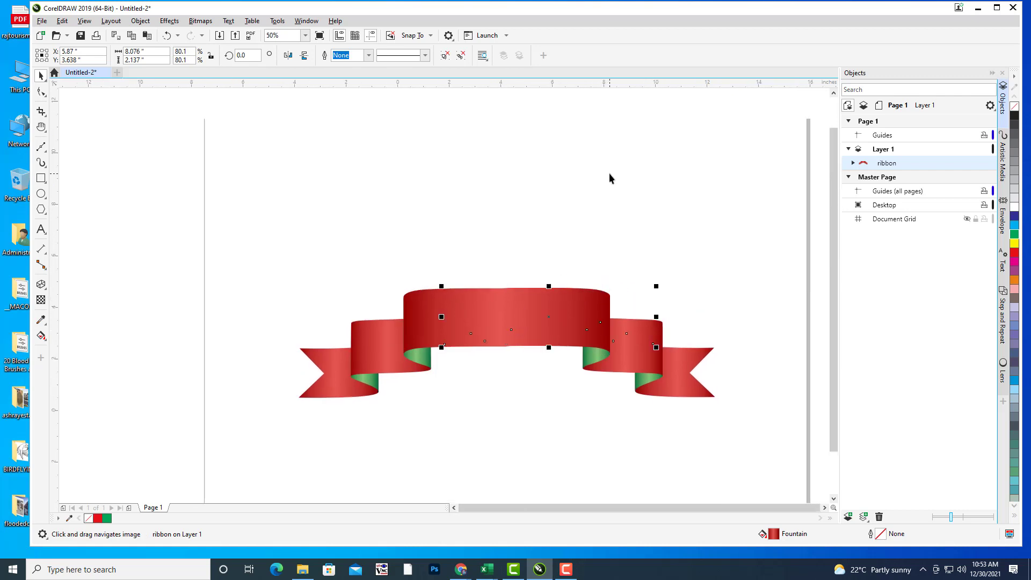
Step: Drag the ribbon off the page to the left
scroll(609, 173, down, 2)
drag(591, 244, 427, 256)
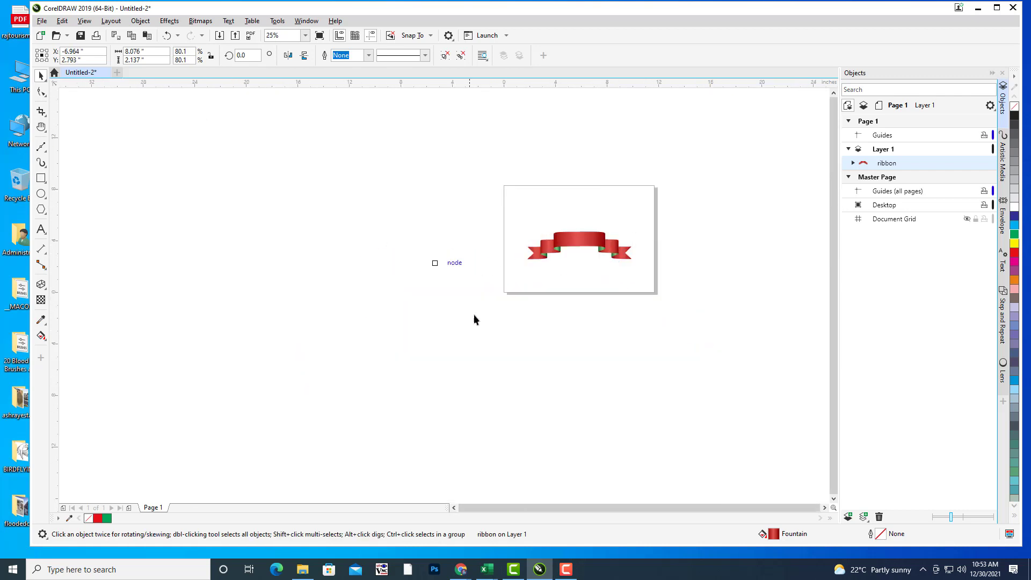
click(480, 320)
drag(641, 289, 606, 300)
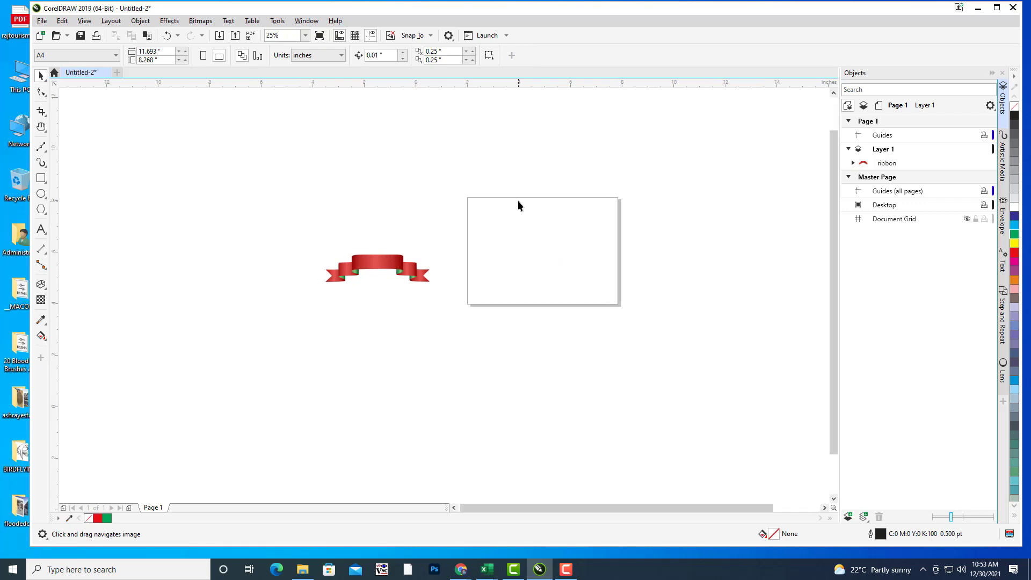
scroll(521, 200, up, 1)
drag(608, 214, 587, 176)
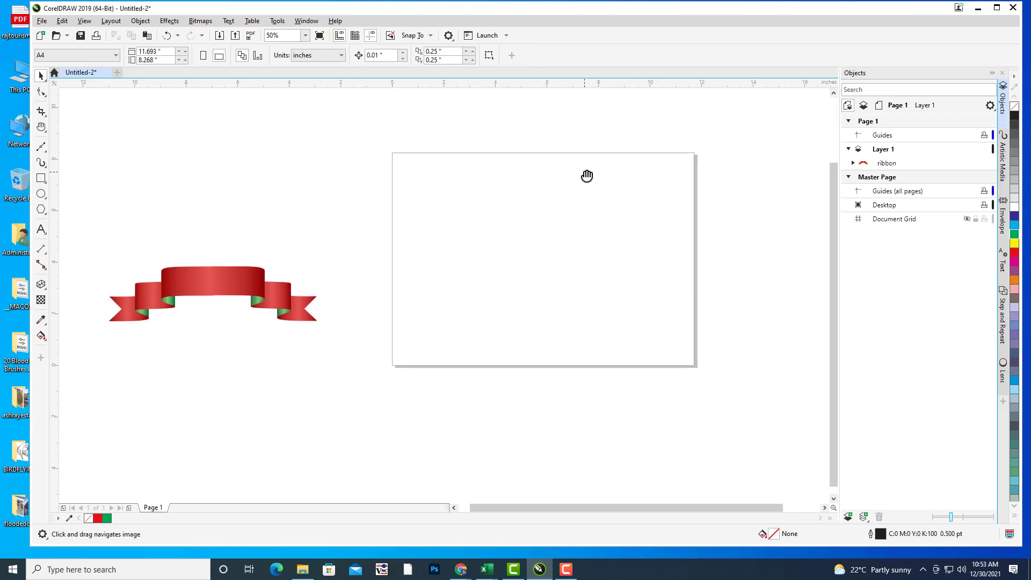
Step: Reselect the ribbon and frame it beside the page
key(space)
click(241, 276)
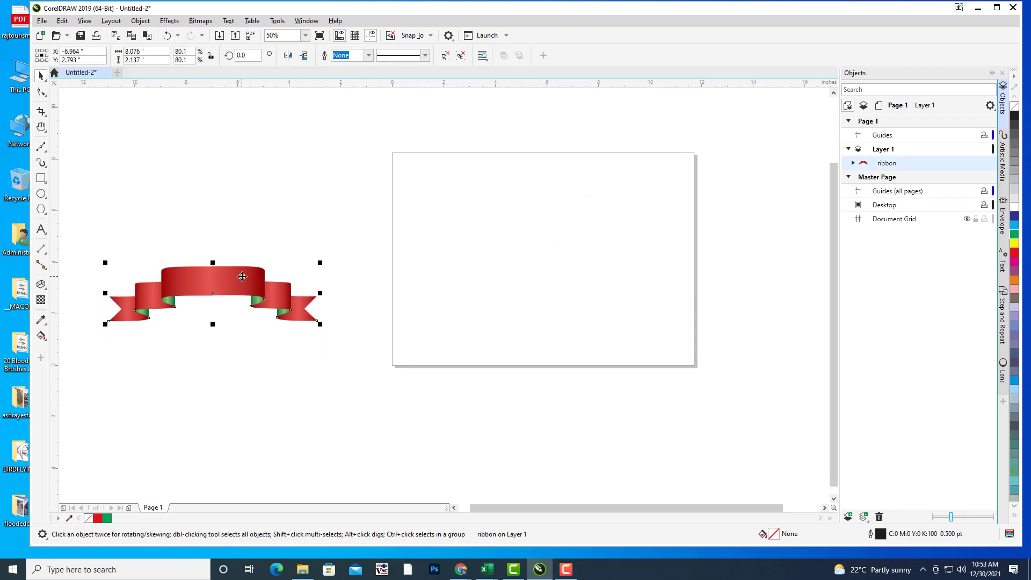
key(space)
drag(524, 244, 495, 259)
mouse_move(249, 243)
mouse_down()
mouse_move(276, 228)
mouse_move(256, 235)
mouse_up()
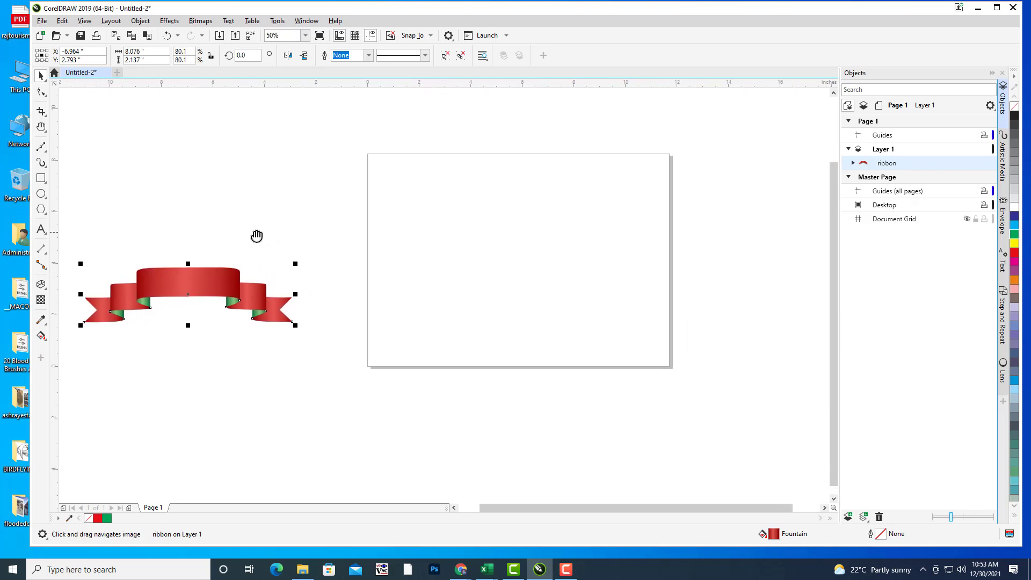
drag(547, 250, 537, 259)
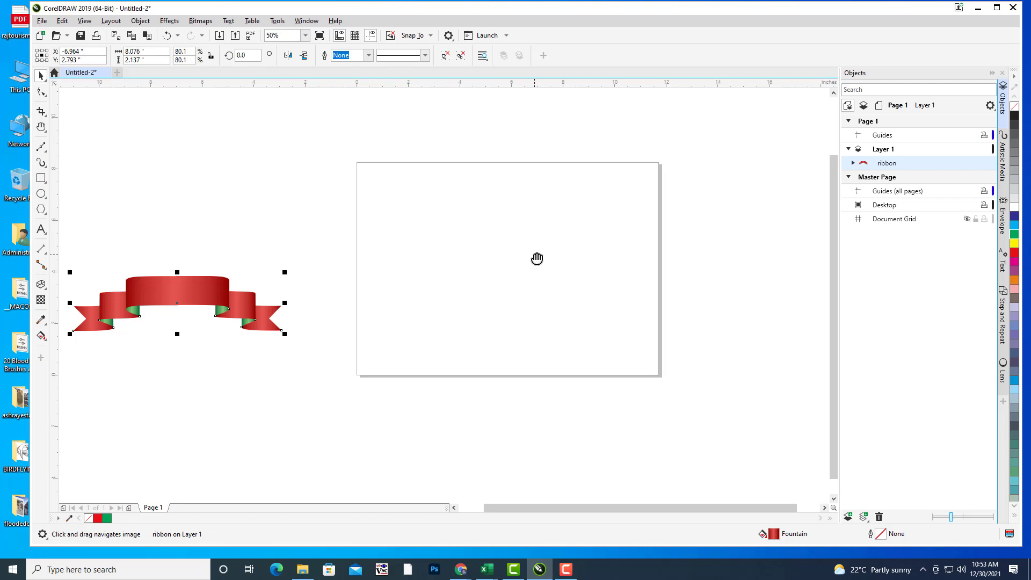
drag(447, 261, 466, 252)
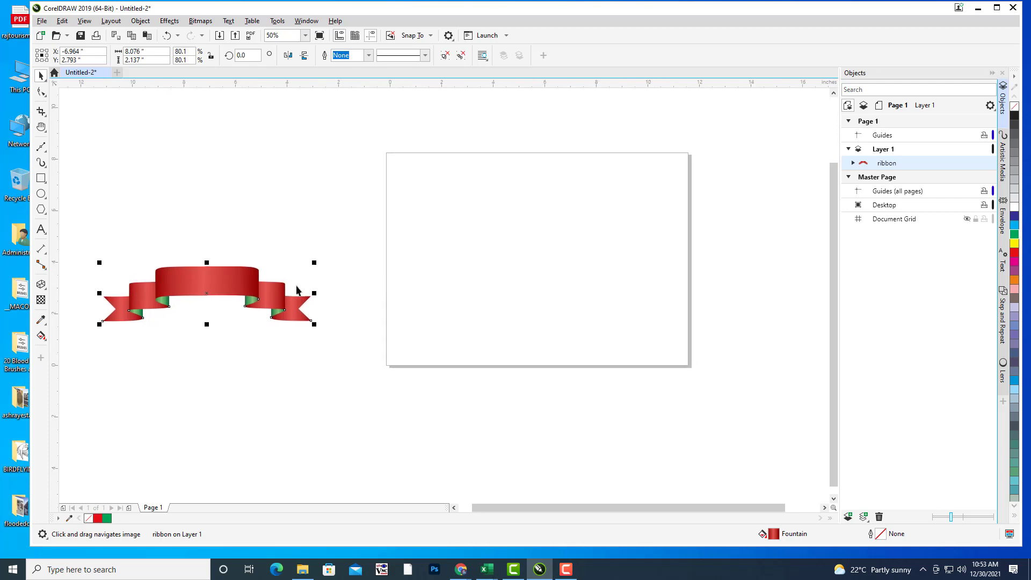
Step: Move the ribbon nearer the page's left edge, to X -4.93", Y 2.793", and deselect
key(space)
drag(242, 287, 295, 288)
key(space)
drag(531, 264, 523, 266)
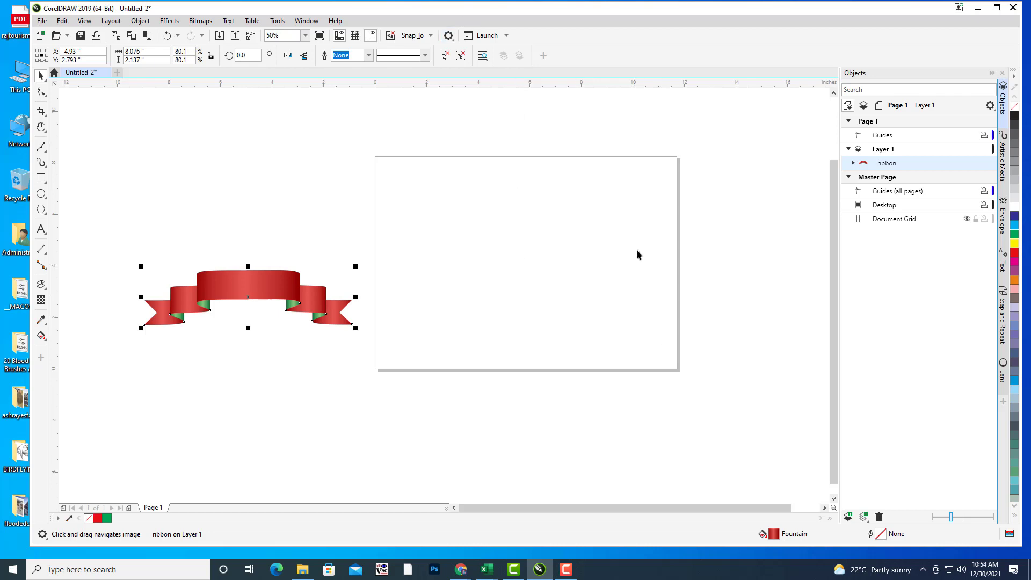
scroll(547, 307, right, 1)
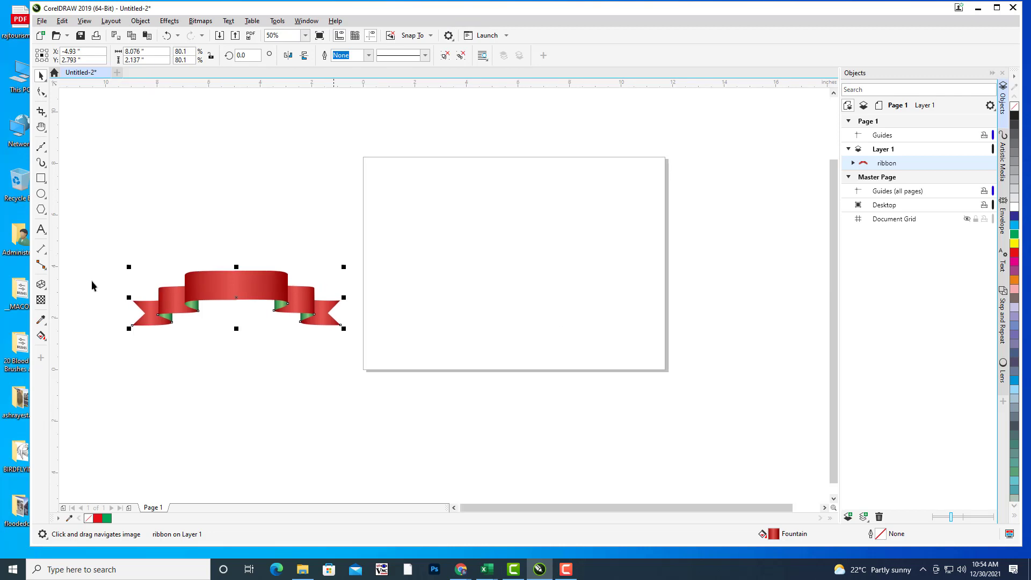
click(421, 253)
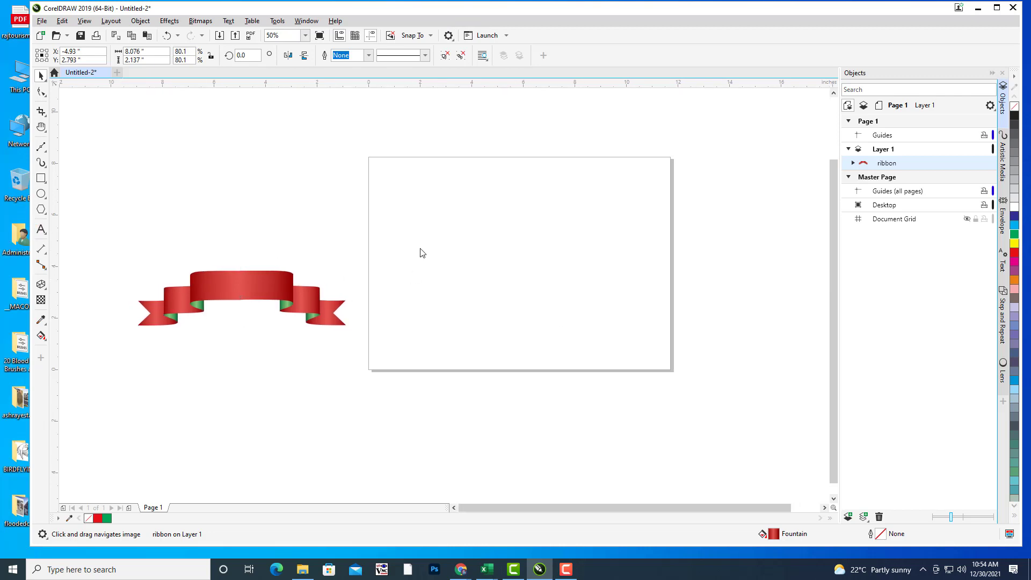
Step: Add artistic text '1' at the page centre and enlarge it to page height
key(F8)
click(527, 257)
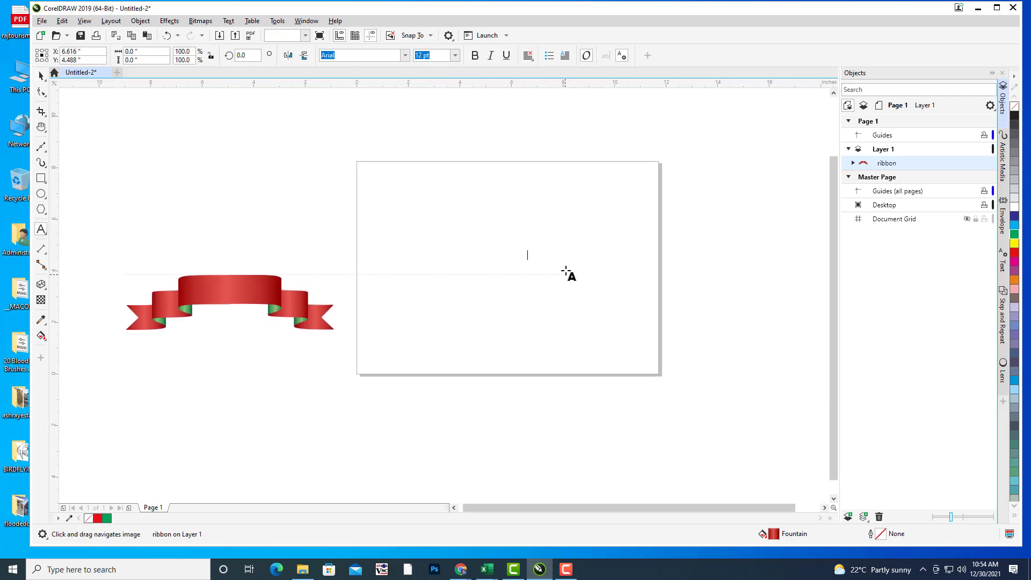
text(1)
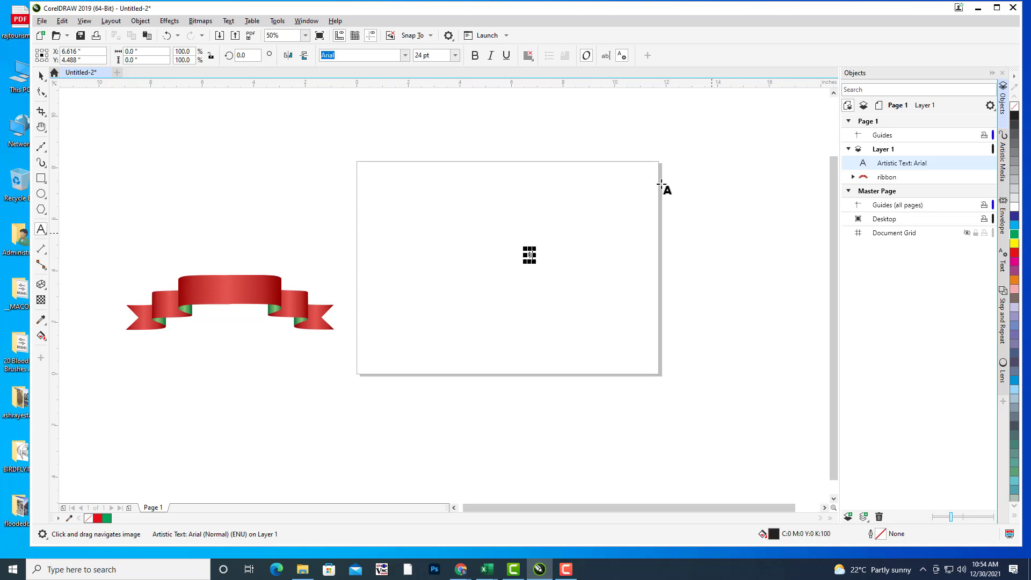
click(41, 76)
drag(536, 244, 548, 214)
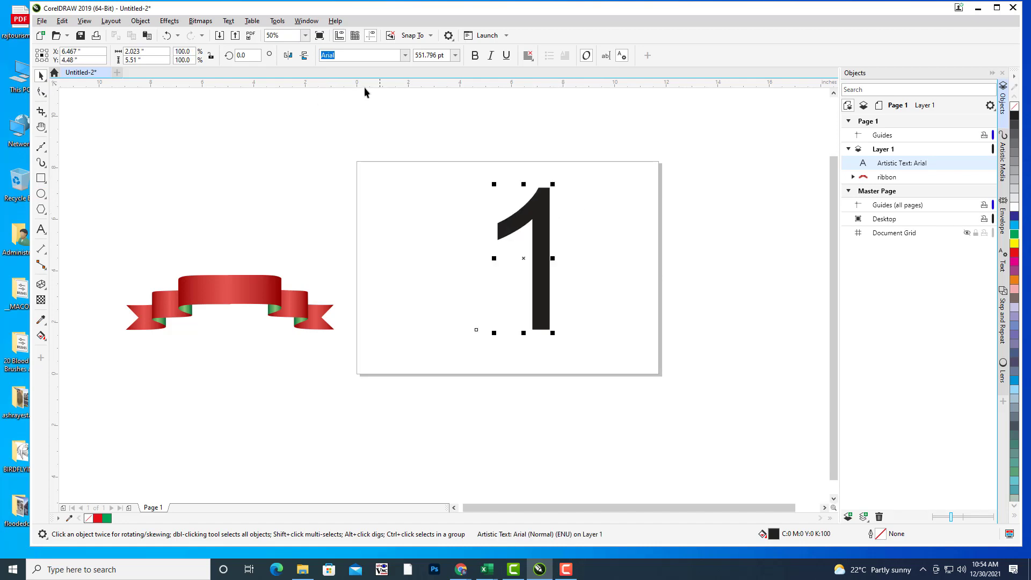
Step: Set the numeral in Times New Roman and reposition it slightly
text(Times New Roman)
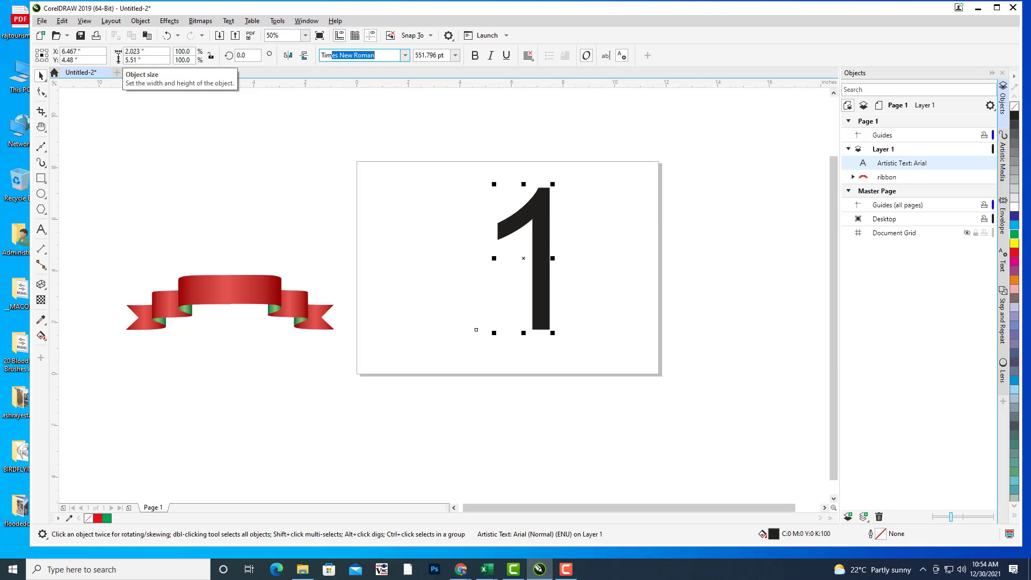
key(Return)
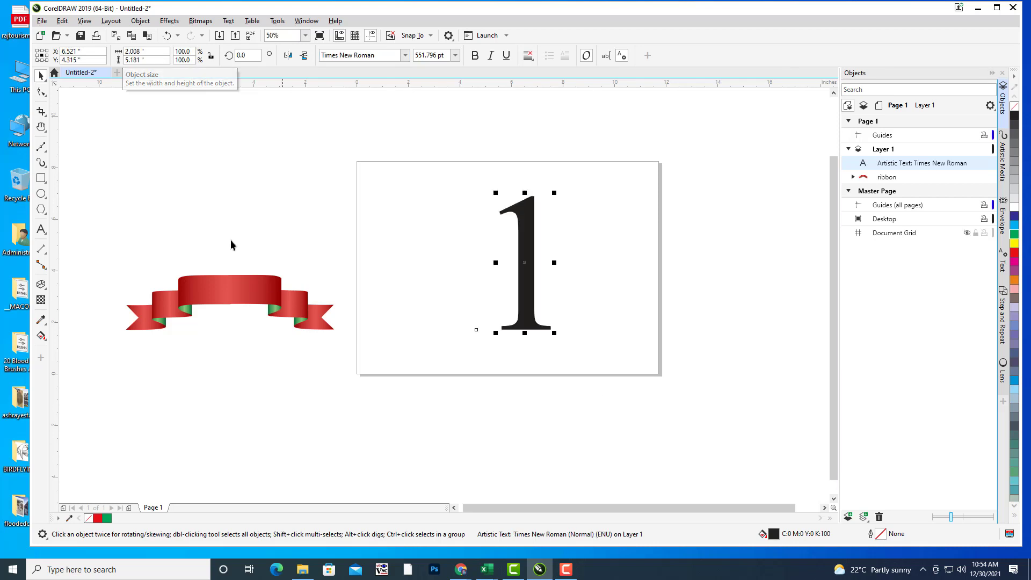
drag(516, 212, 559, 171)
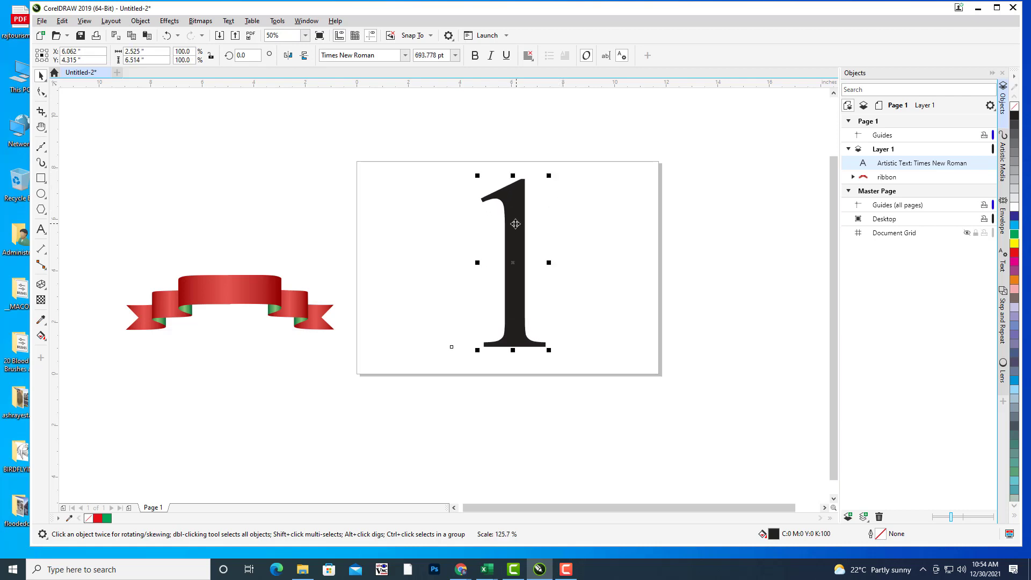
drag(515, 224, 514, 219)
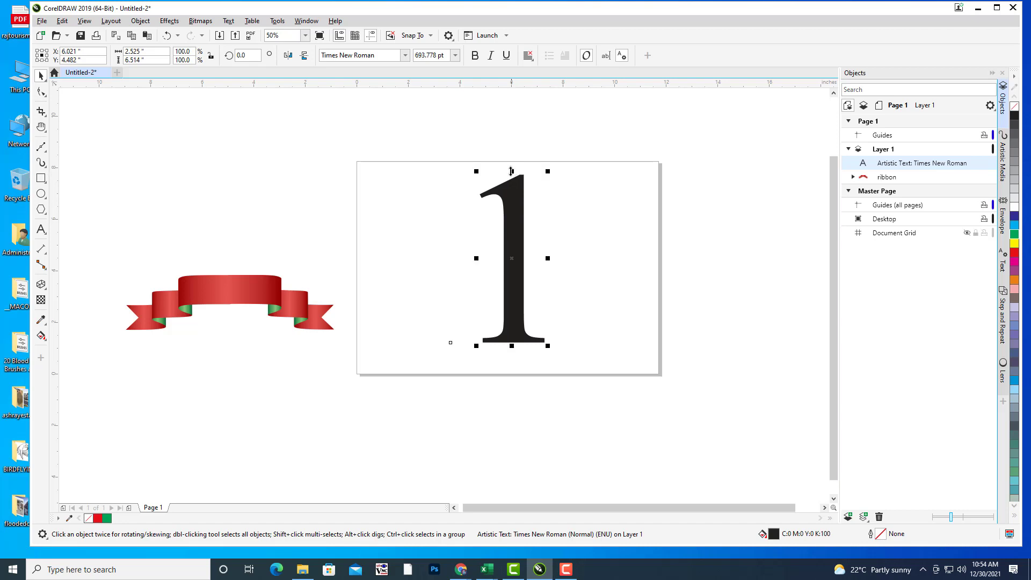
Step: Shorten the 1 to about 80% height and shift it slightly left
drag(511, 171, 516, 261)
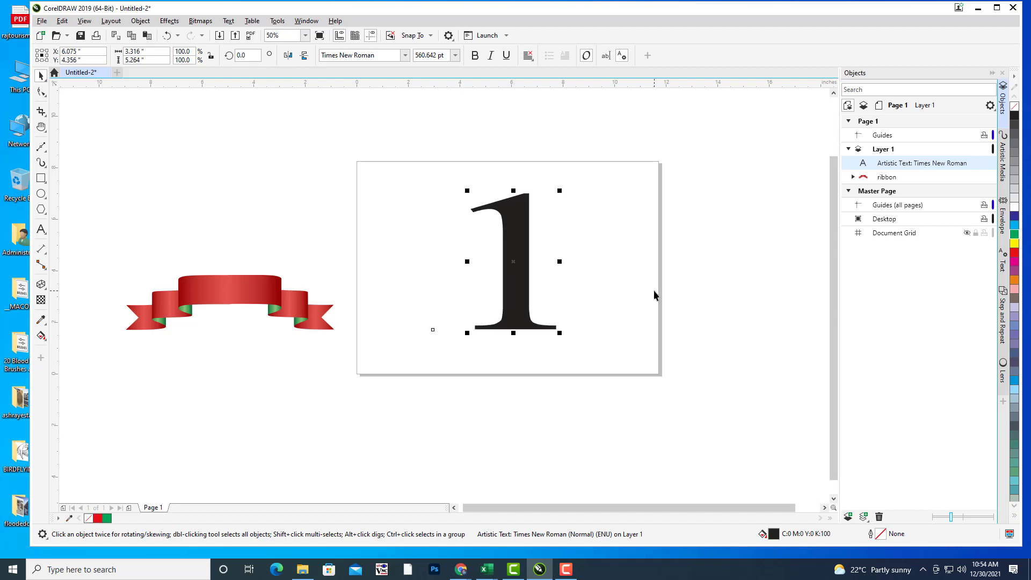
key(h)
drag(612, 267, 611, 242)
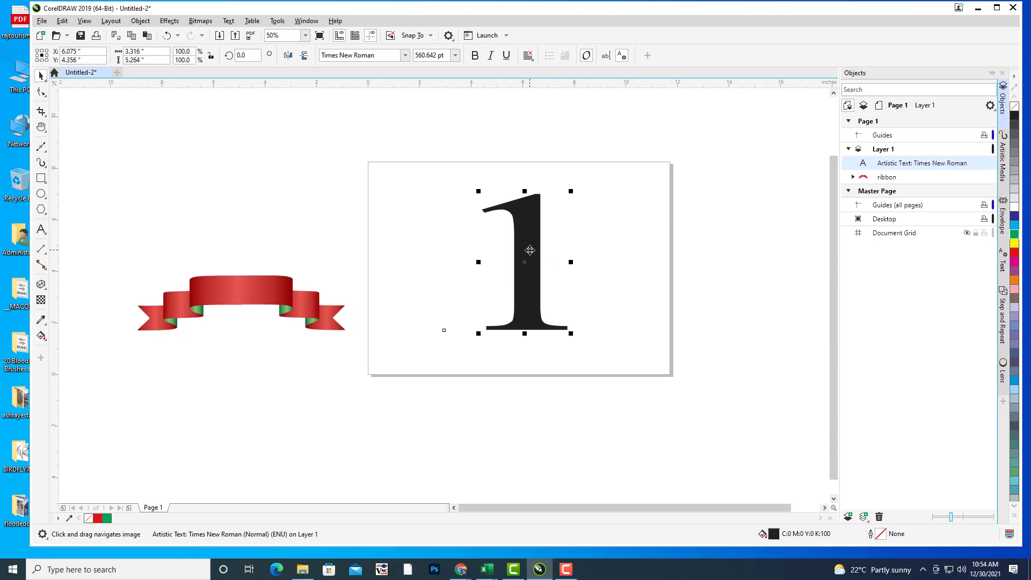
drag(529, 251, 522, 250)
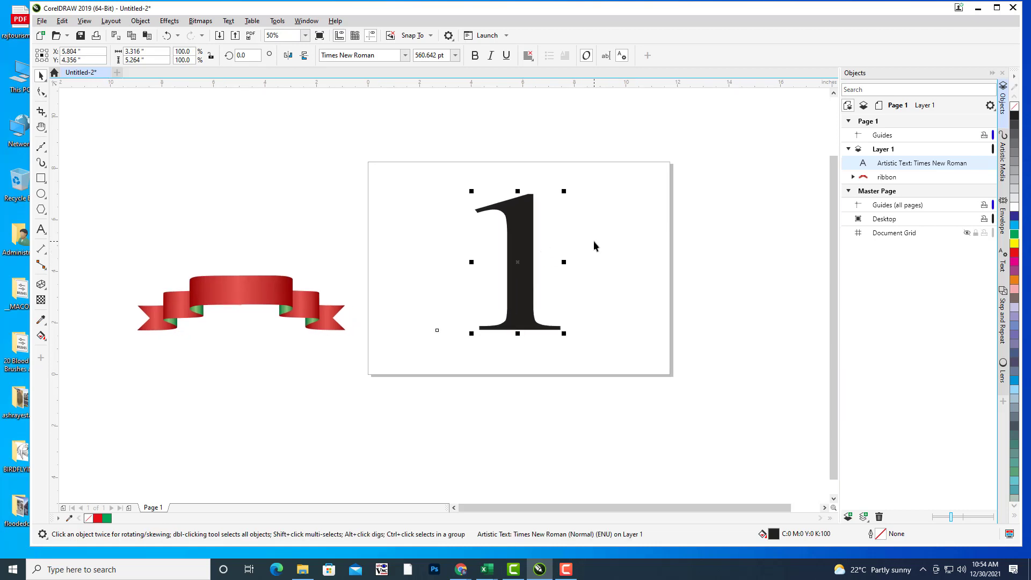
key(h)
drag(594, 243, 587, 247)
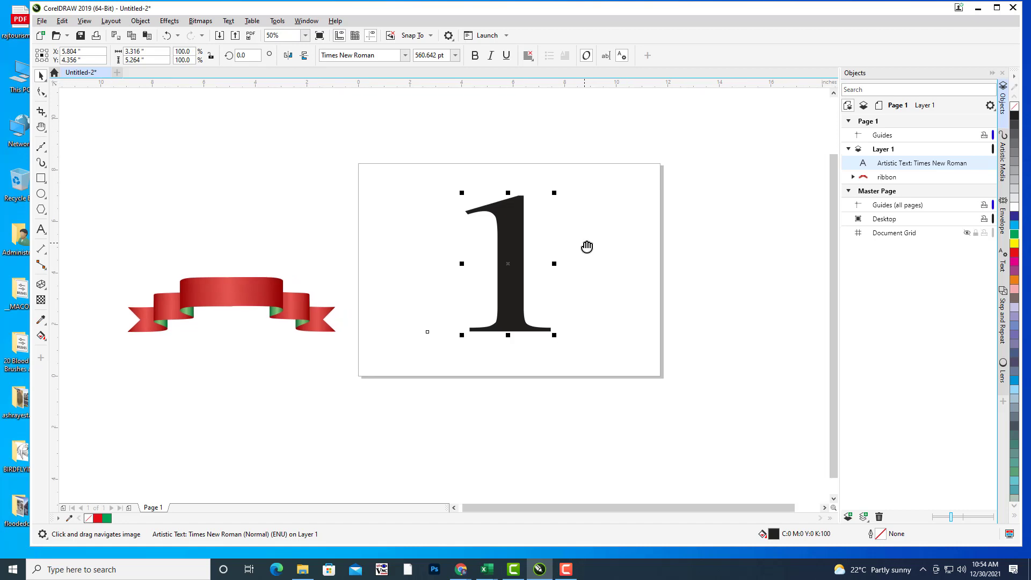
drag(587, 246, 577, 248)
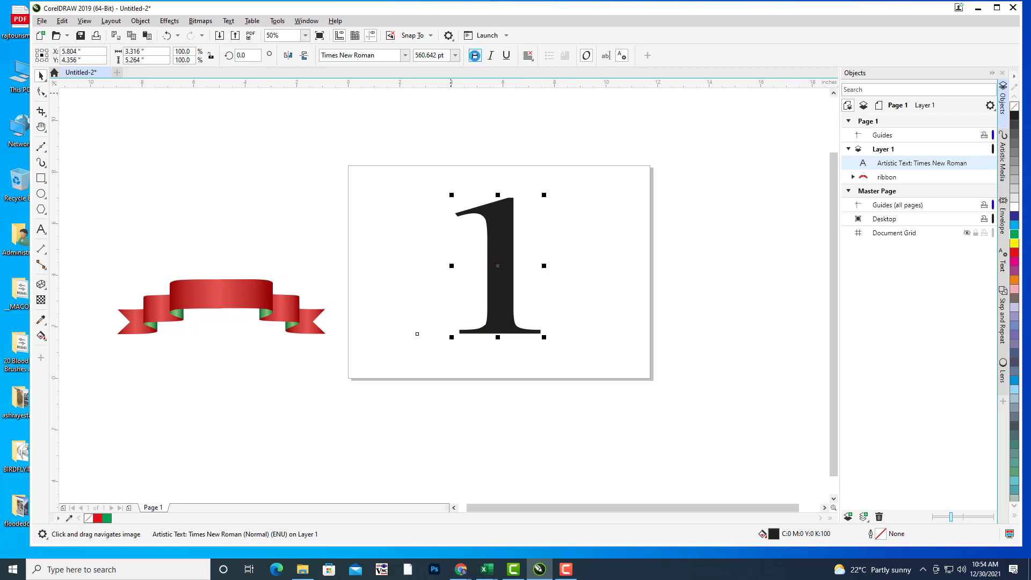
Step: Make the numeral 1 bold
click(475, 55)
key(space)
click(598, 243)
click(506, 265)
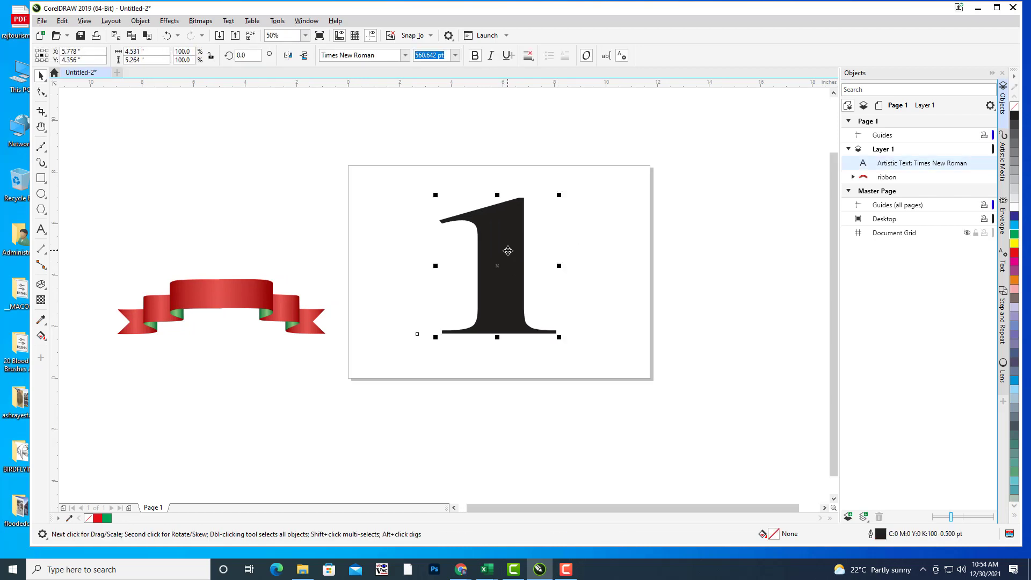
Step: Fill the numeral 1 green from the colour palette
key(h)
drag(553, 241, 546, 220)
scroll(506, 236, up, 2)
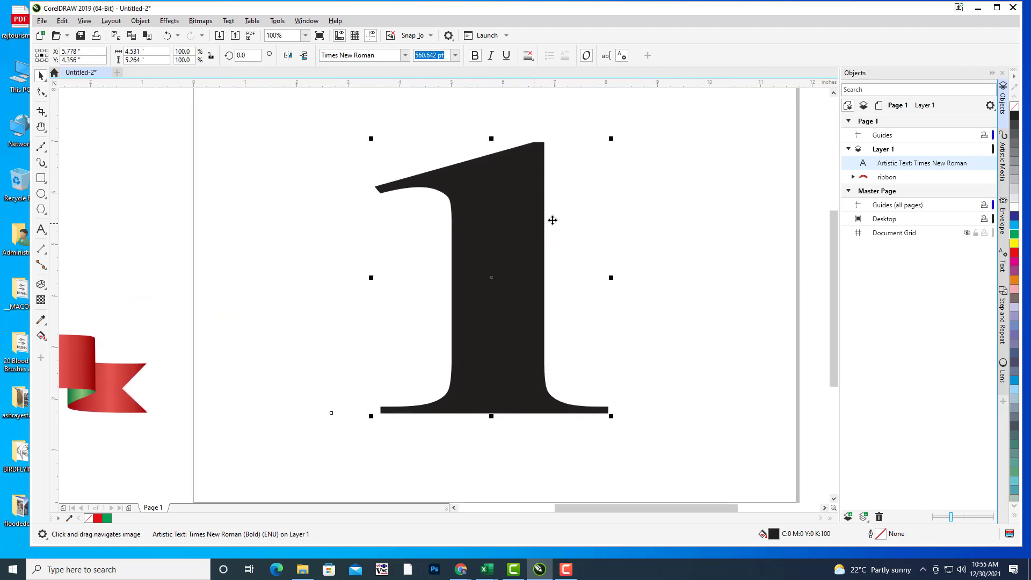
click(1014, 234)
drag(673, 229, 717, 218)
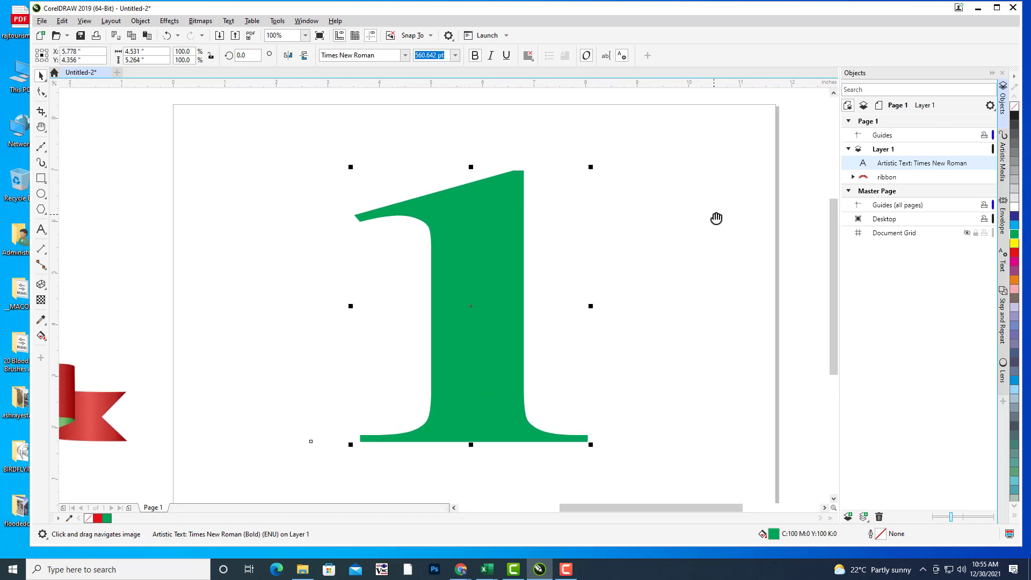
drag(716, 218, 703, 218)
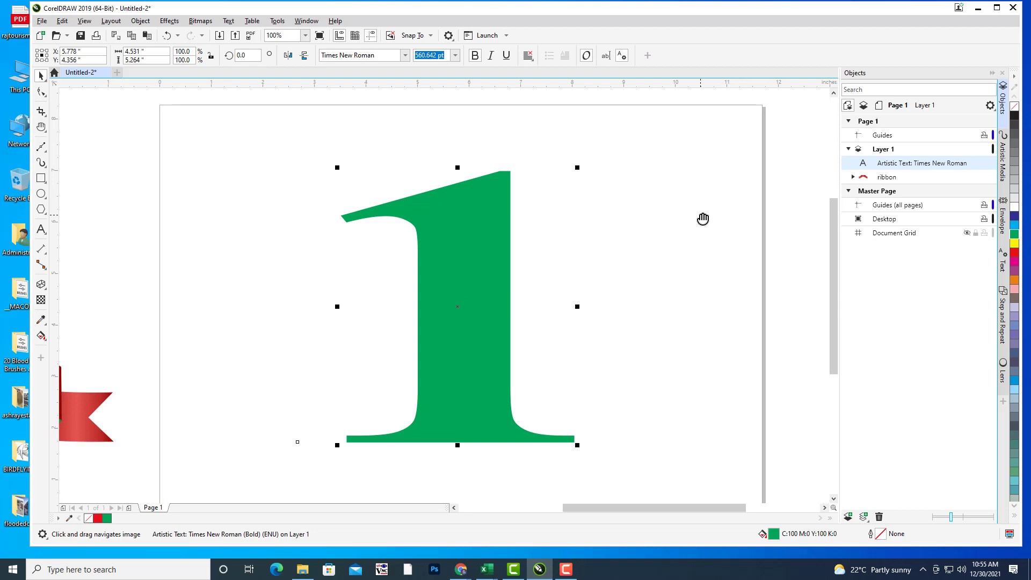
drag(591, 263, 633, 247)
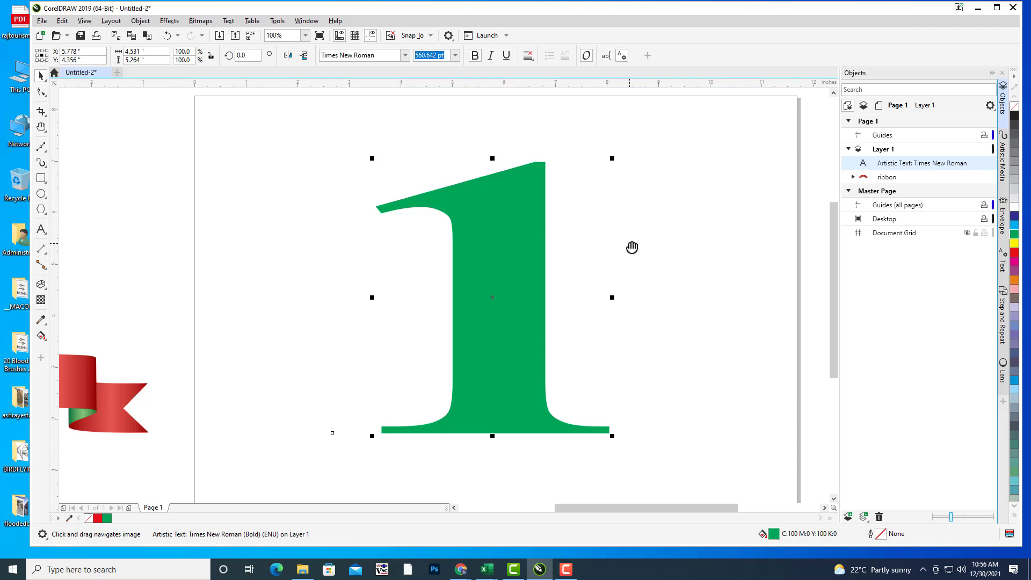
click(618, 266)
click(505, 269)
drag(521, 243, 543, 257)
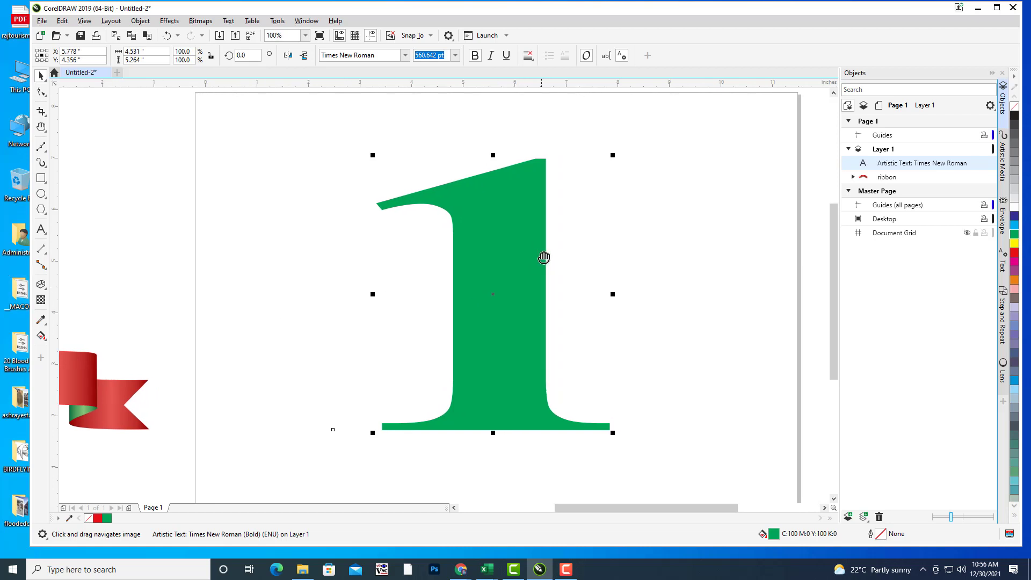
drag(423, 260, 484, 244)
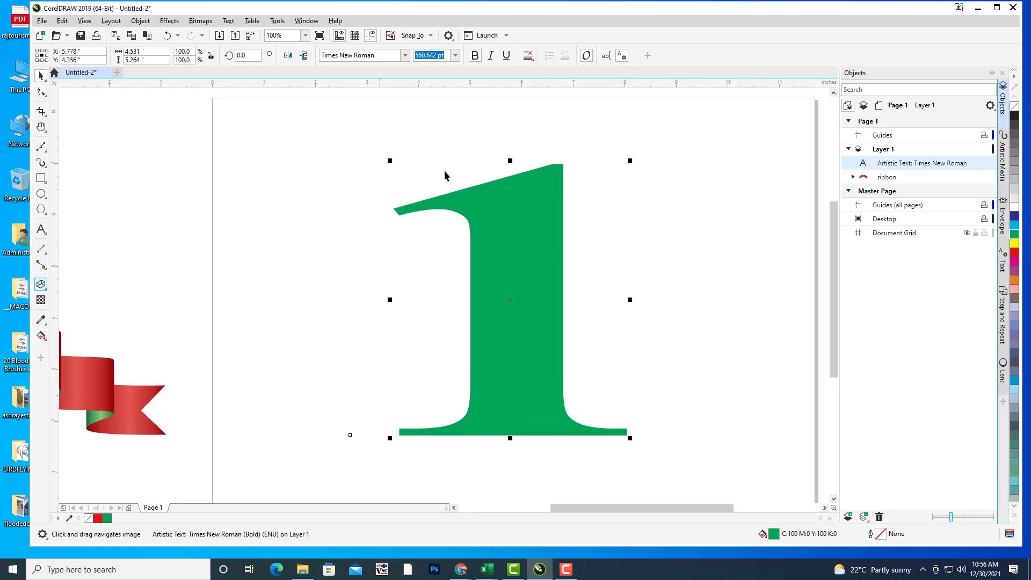
Step: Extrude the 1 toward a left vanishing point and tilt it in 3D
click(40, 285)
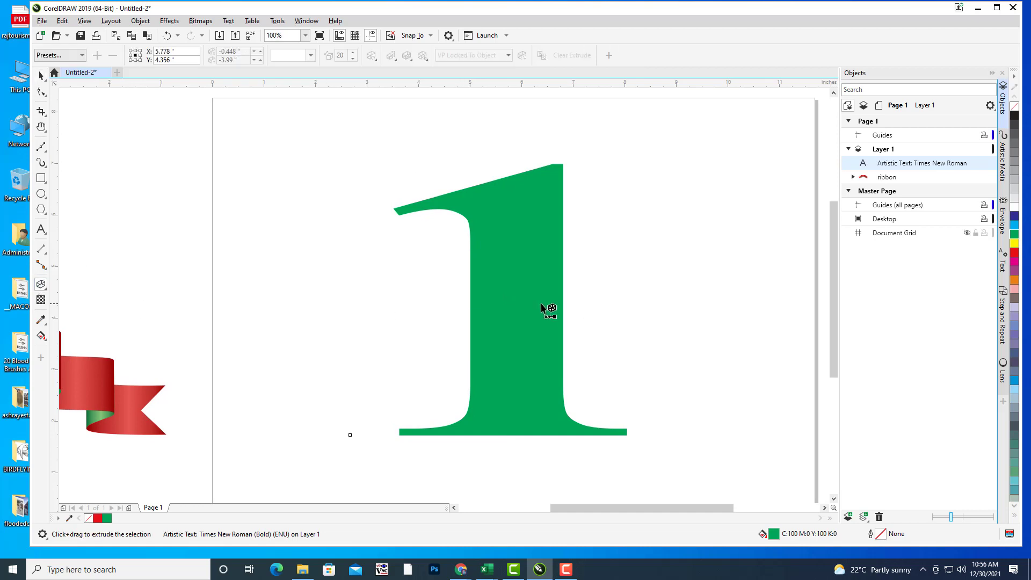
drag(510, 299, 301, 280)
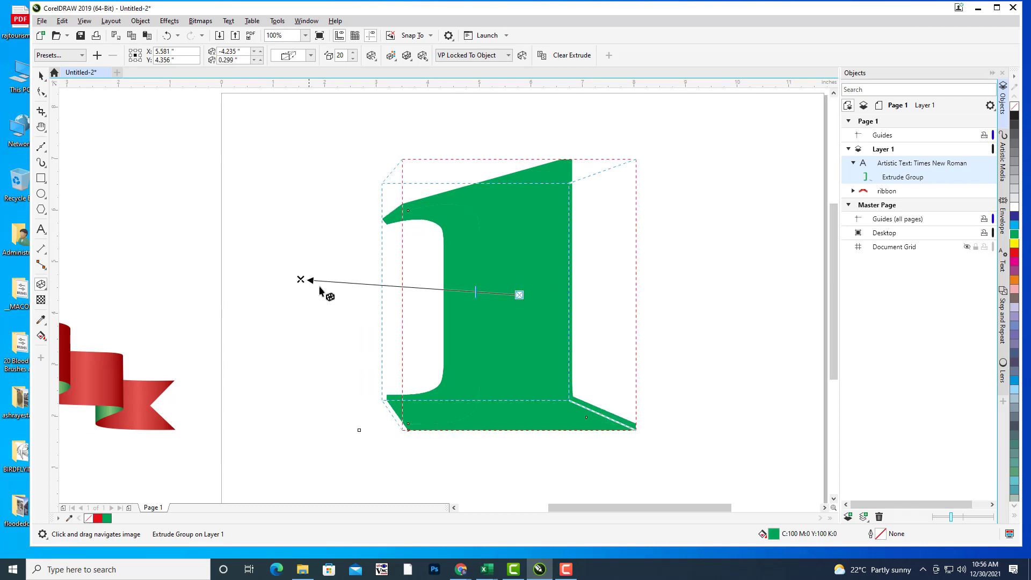
click(371, 56)
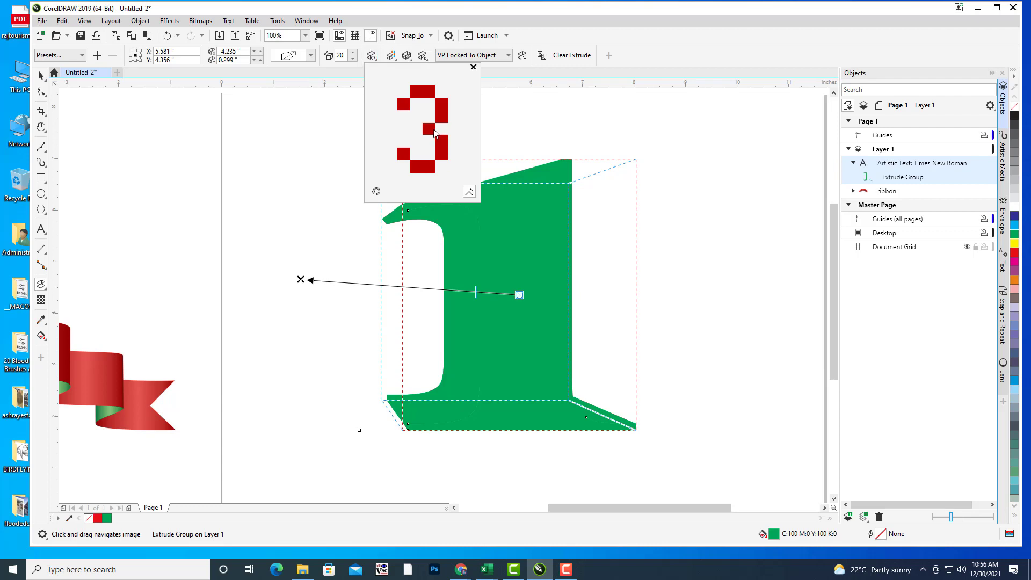
drag(435, 133, 418, 130)
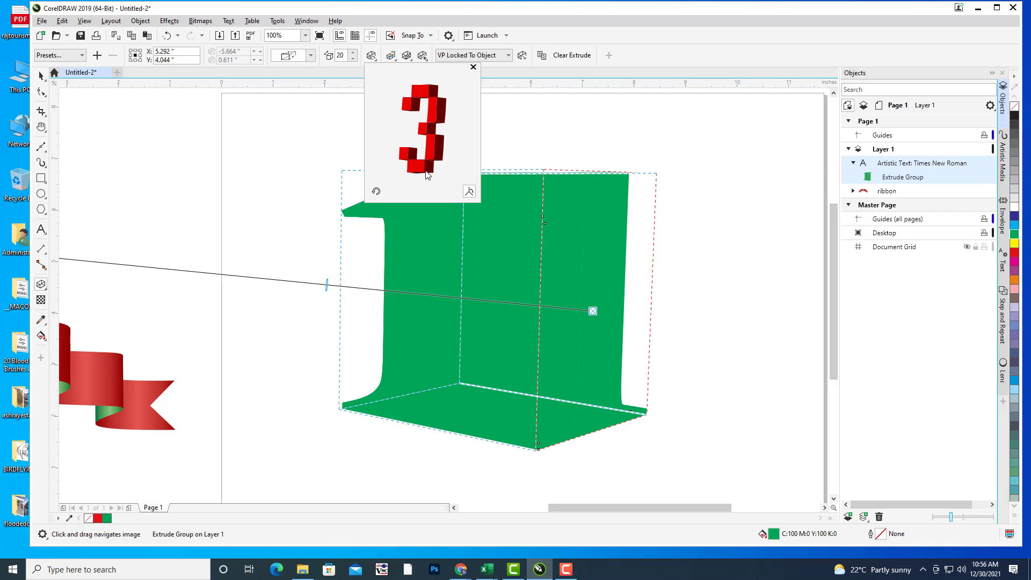
drag(426, 174, 466, 178)
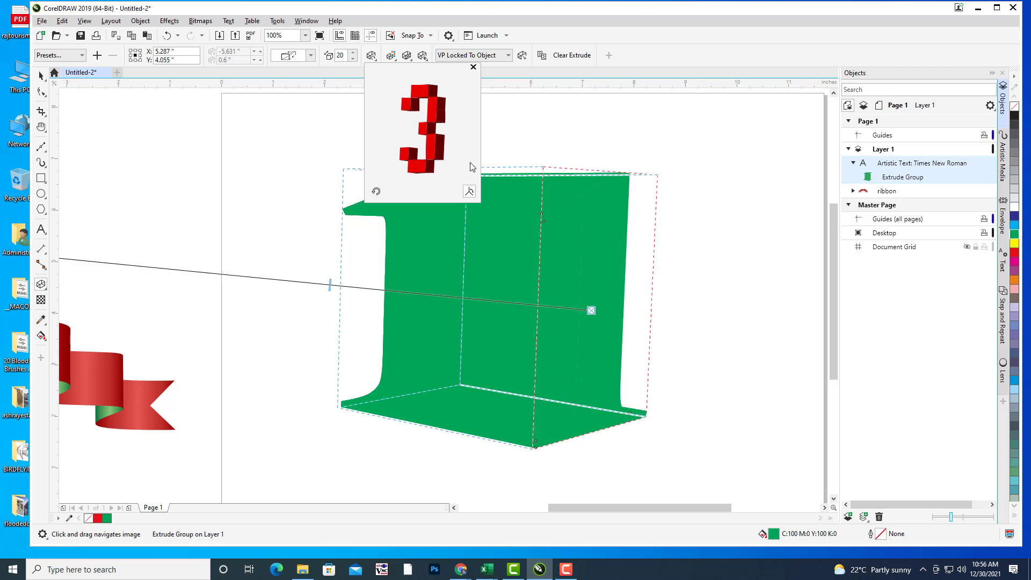
drag(330, 285, 431, 293)
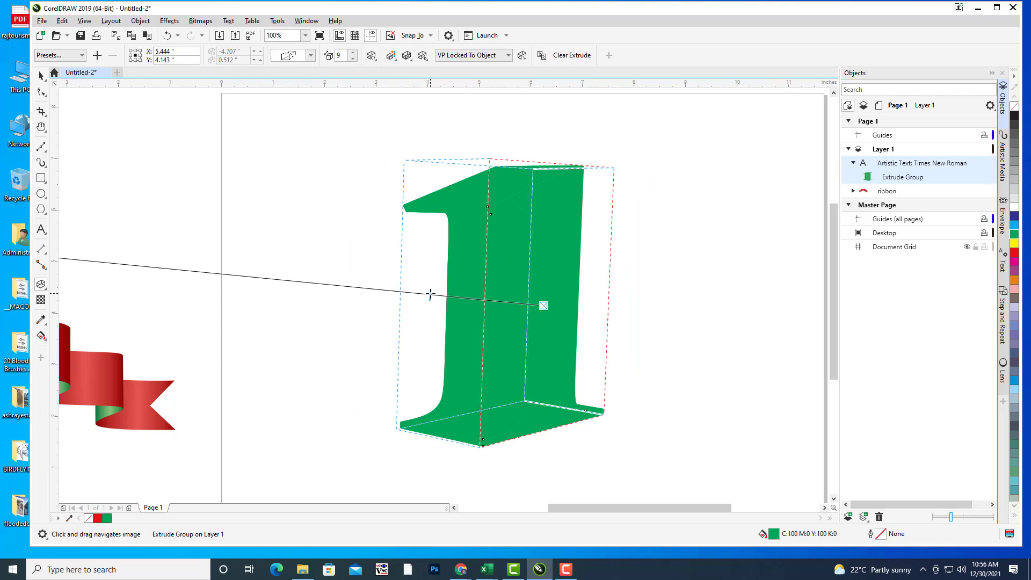
Step: Fine-tune the extrusion rotation and make the depth shallower, to 5
click(392, 56)
click(370, 57)
click(370, 58)
drag(427, 171, 424, 171)
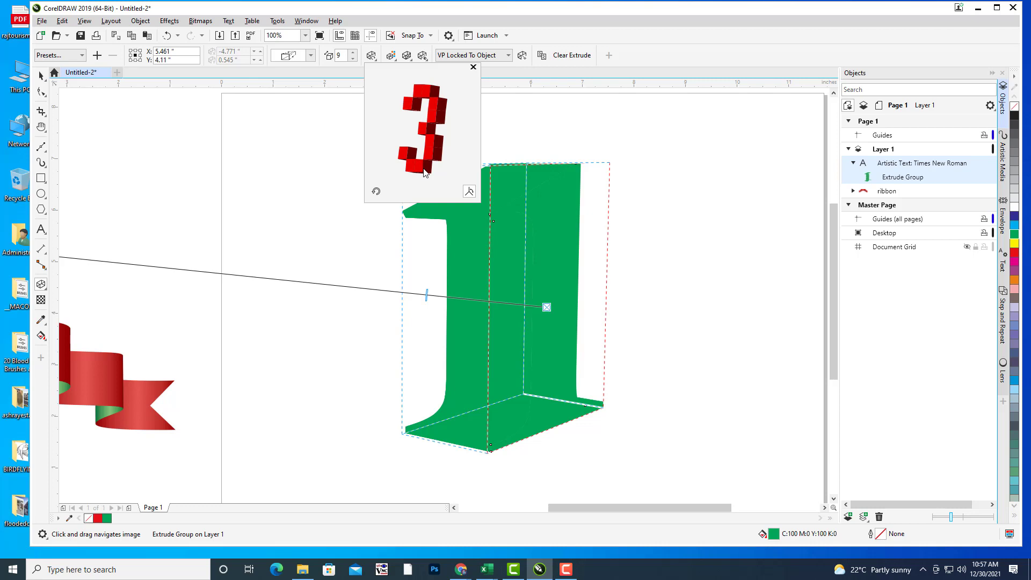
click(427, 298)
drag(427, 293, 471, 300)
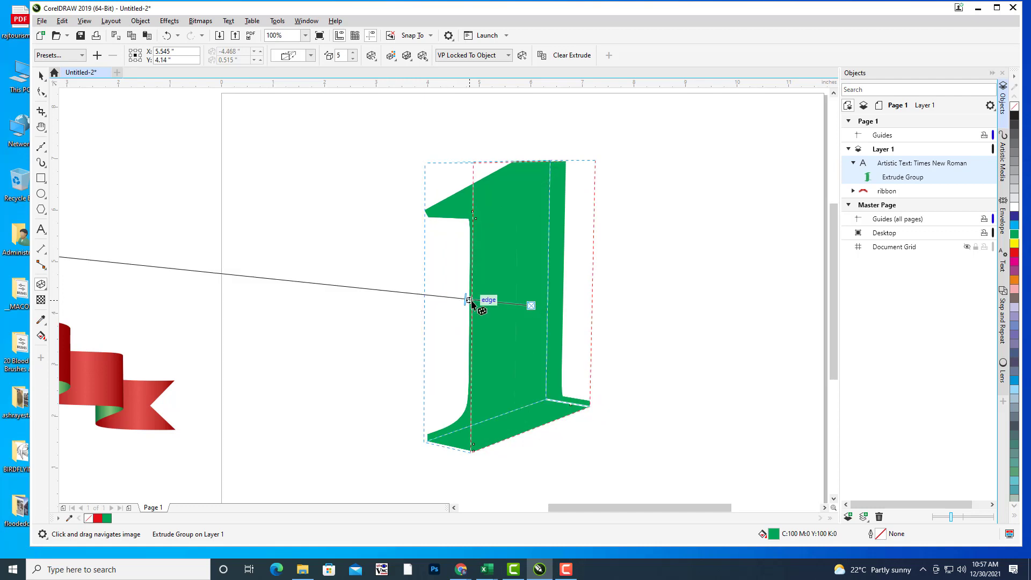
Step: Colour the extrusion sides solid pink
click(392, 58)
click(412, 83)
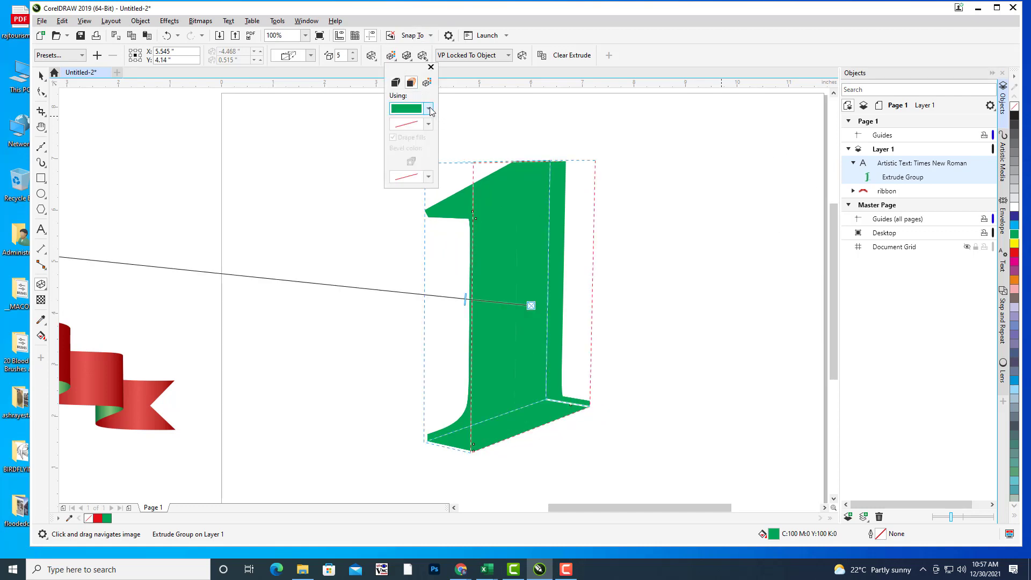
click(429, 109)
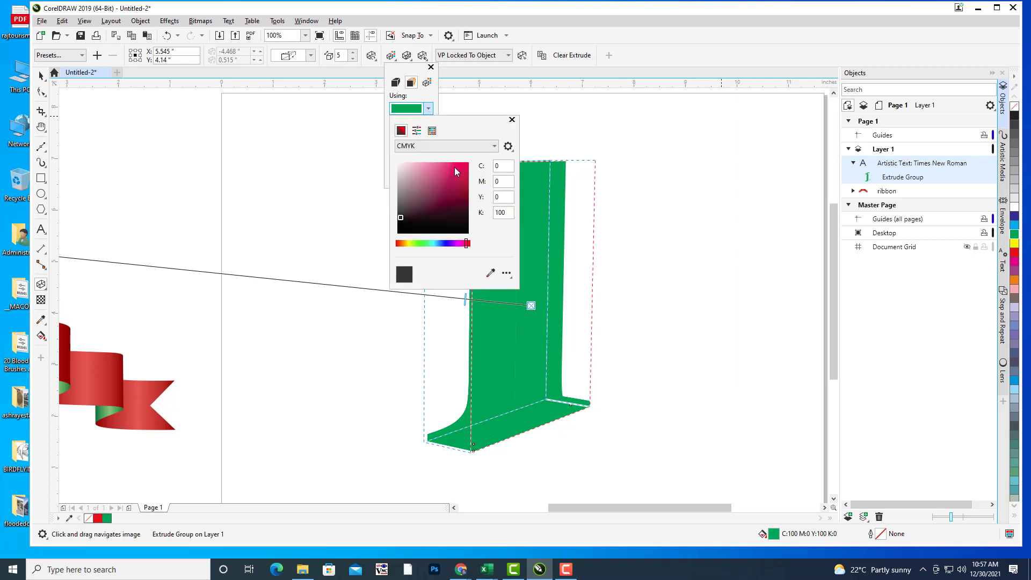
click(455, 167)
click(687, 59)
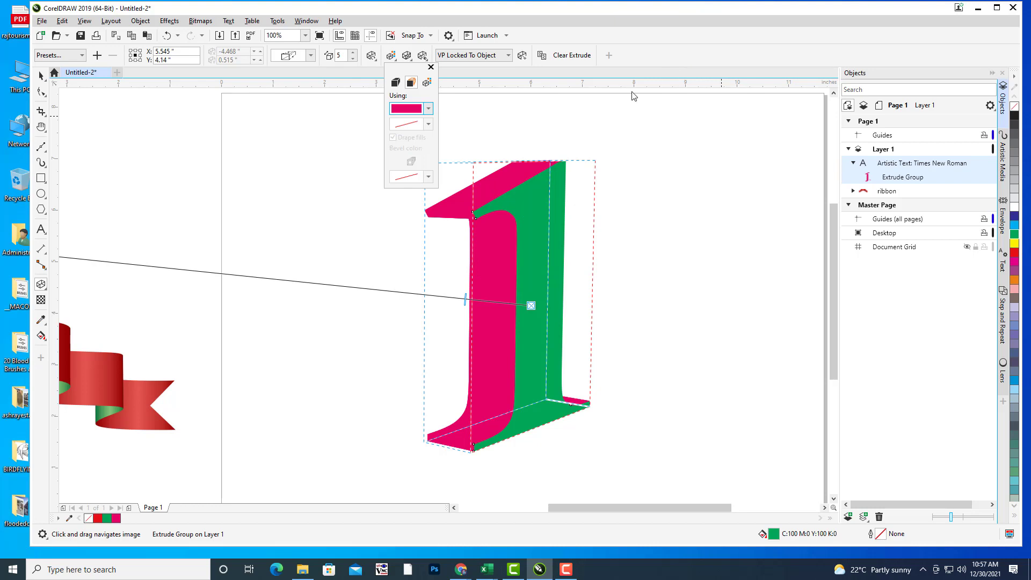
click(370, 55)
Step: Rotate the extruded 1 very slightly in 3D
click(373, 57)
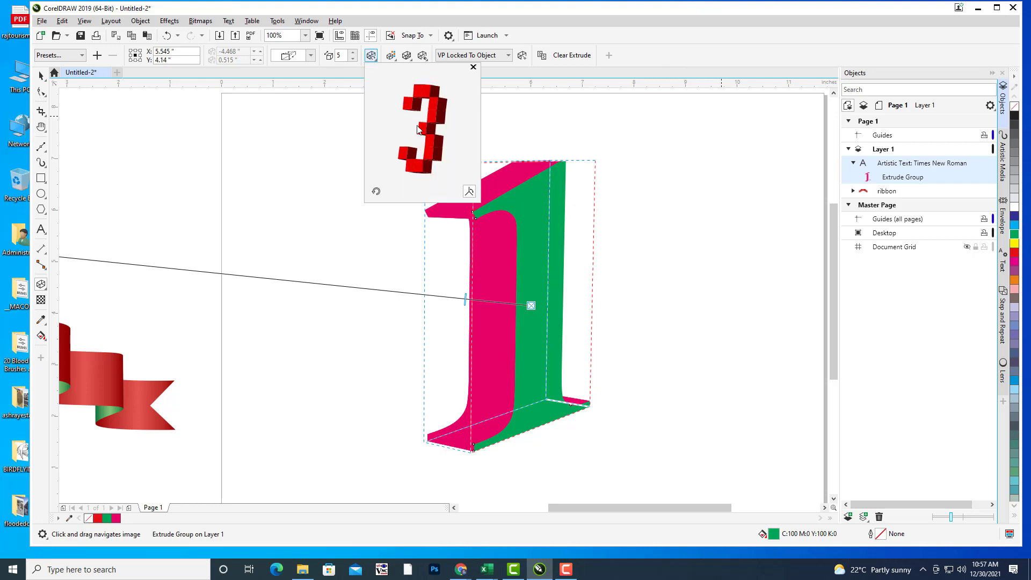
drag(421, 169, 423, 167)
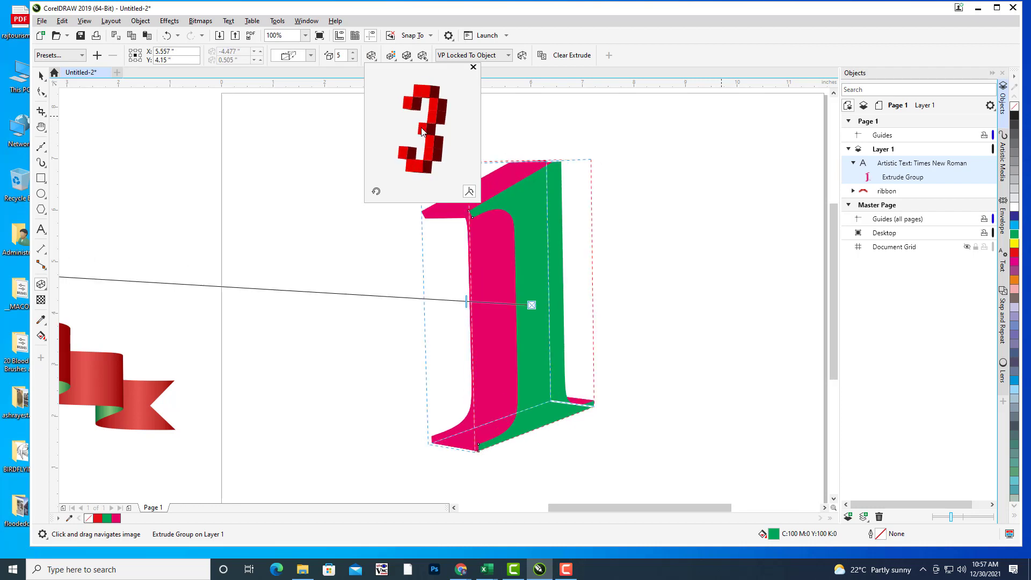
drag(422, 132, 427, 133)
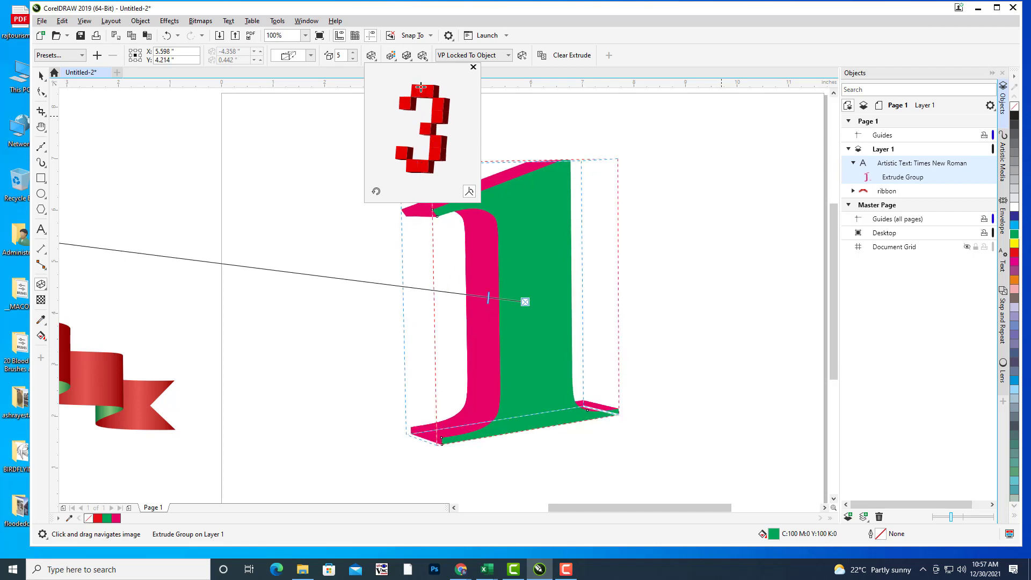
drag(421, 87, 422, 91)
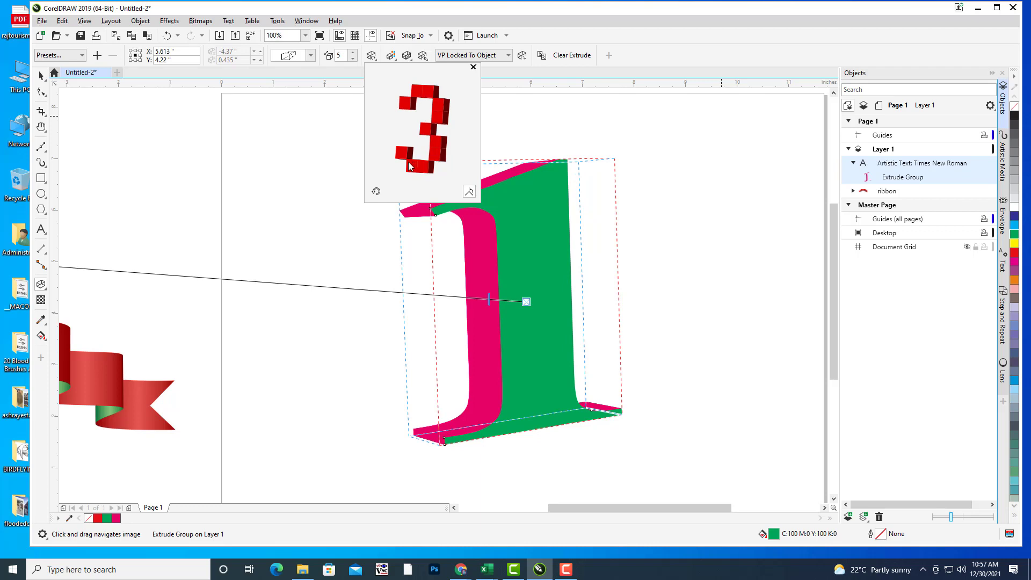
drag(414, 168, 421, 167)
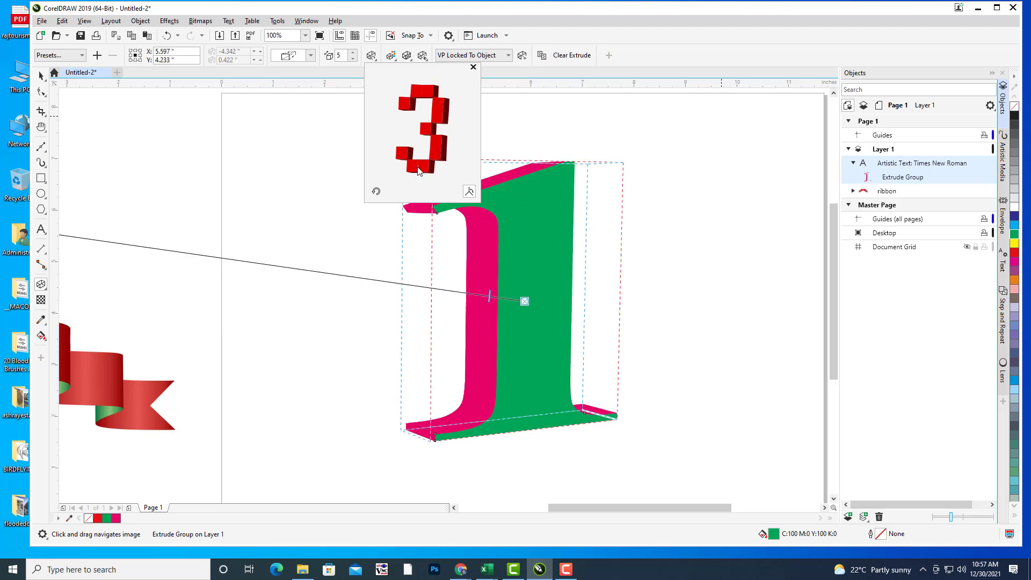
click(698, 46)
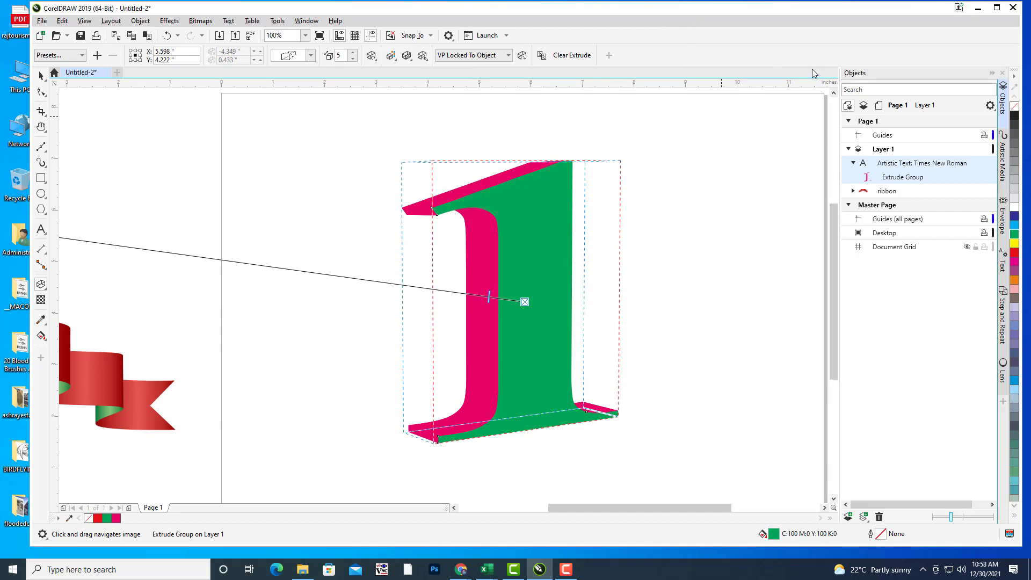
Step: Select the numeral's Extrude Group in the Objects docker
click(42, 77)
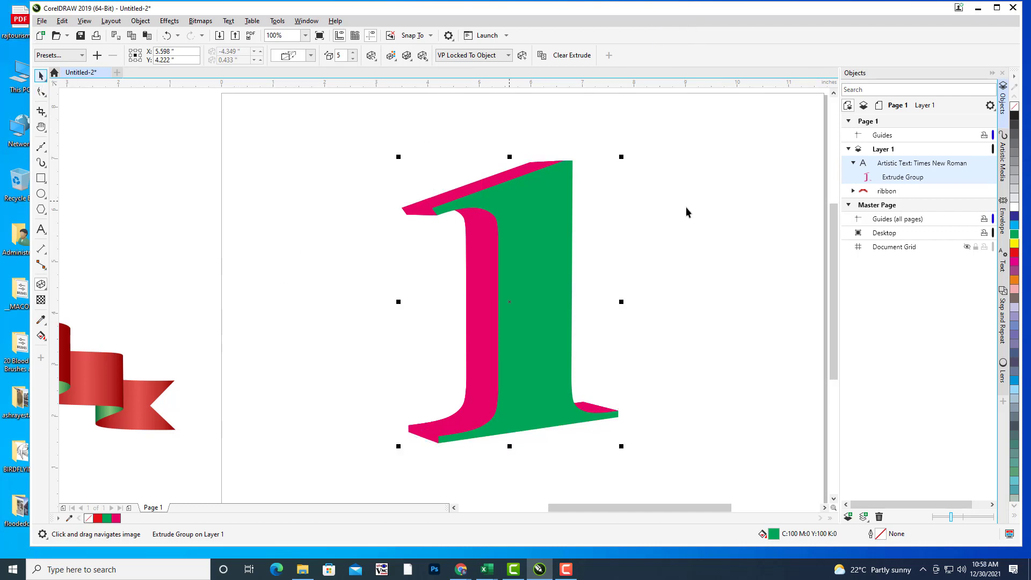
click(671, 226)
scroll(674, 223, down, 2)
scroll(666, 222, up, 2)
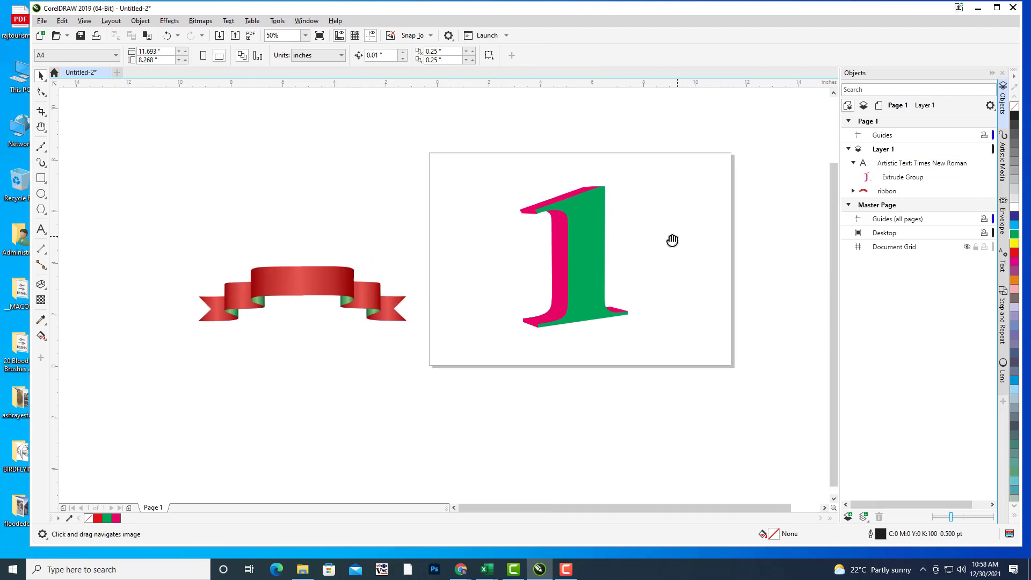
click(557, 225)
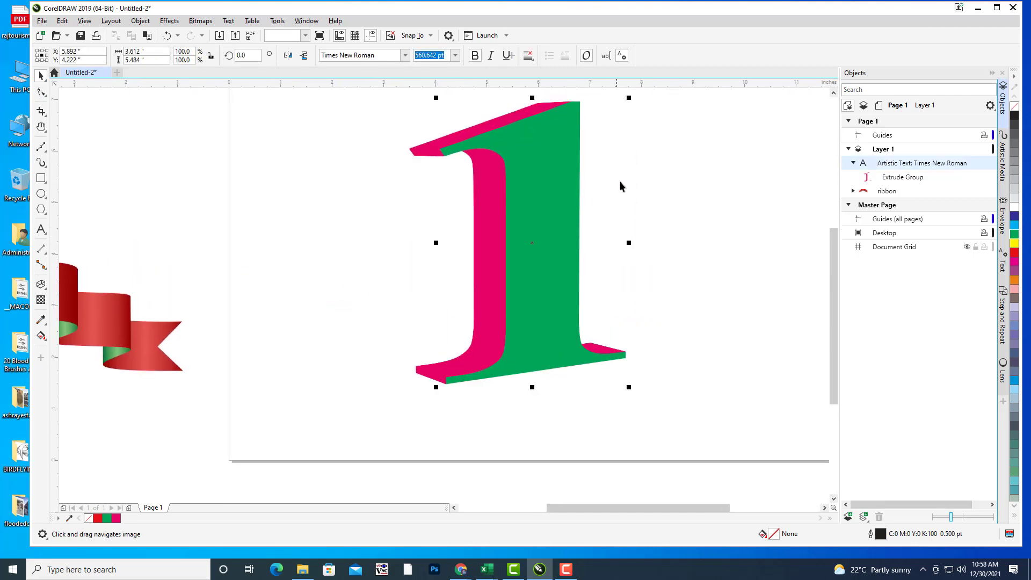
click(909, 179)
click(909, 179)
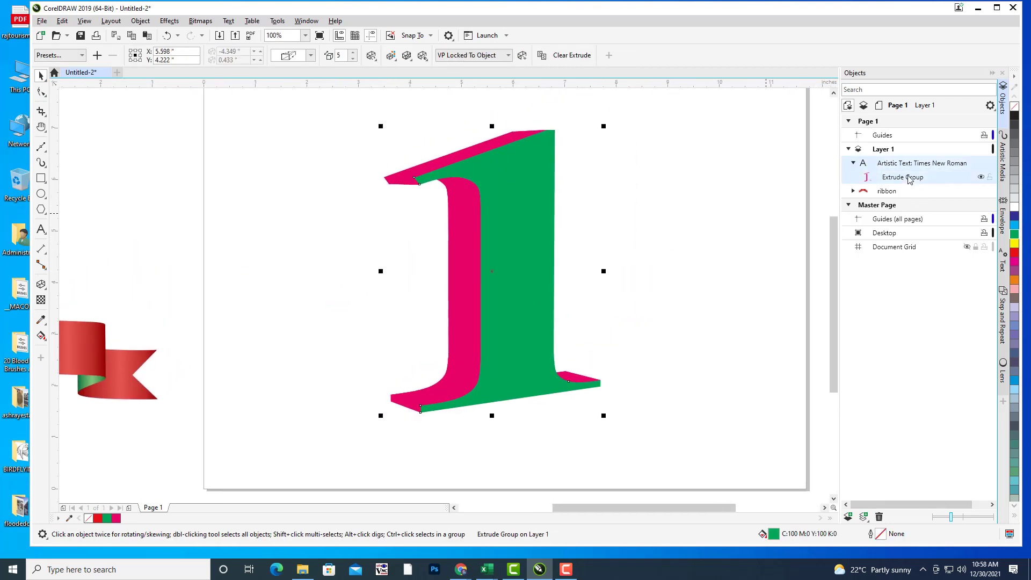
Step: Break the Extrude Group apart, test-moving the green face and undoing it
right_click(909, 179)
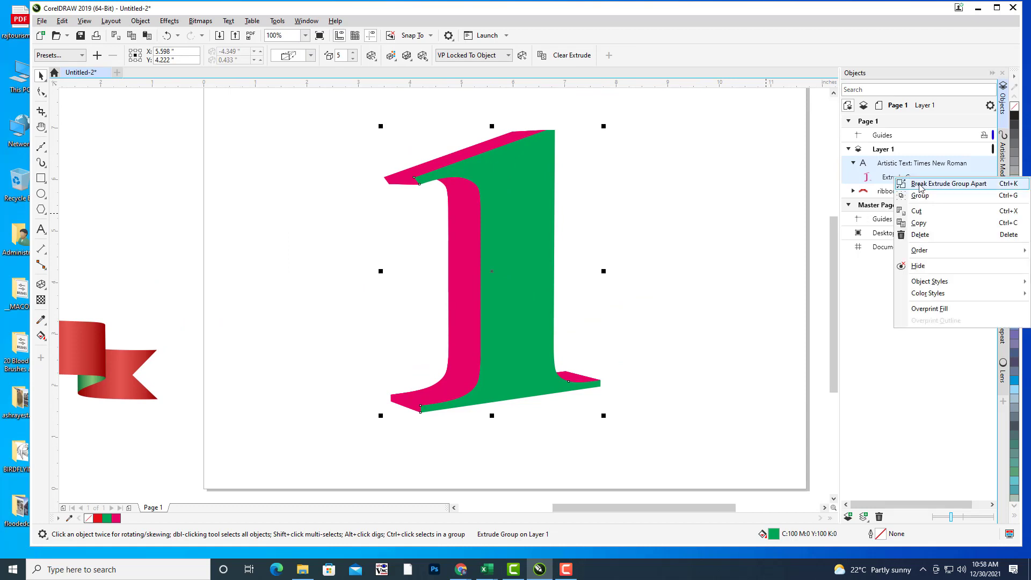
click(921, 185)
click(525, 271)
scroll(559, 255, down, 2)
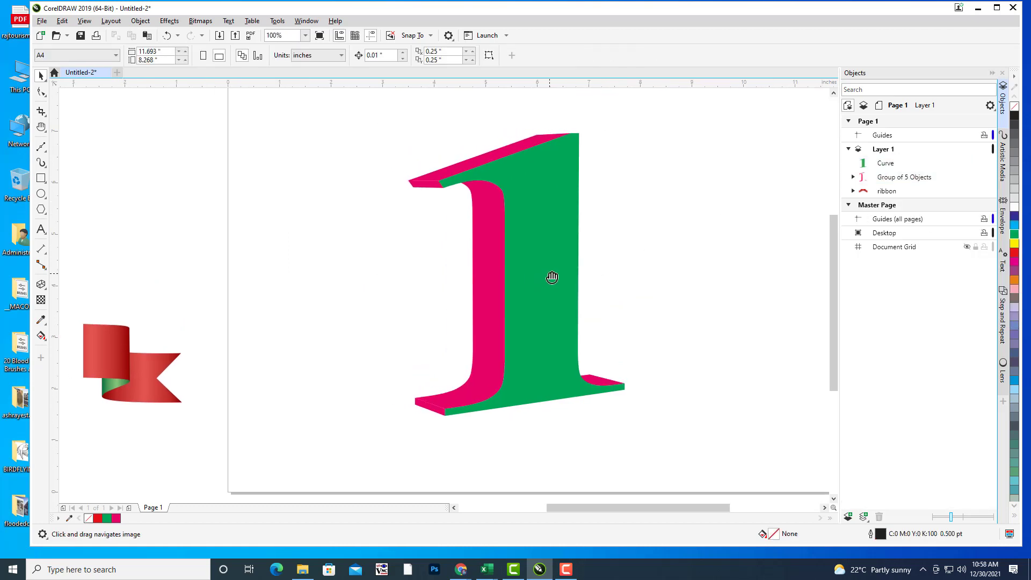
scroll(547, 241, up, 2)
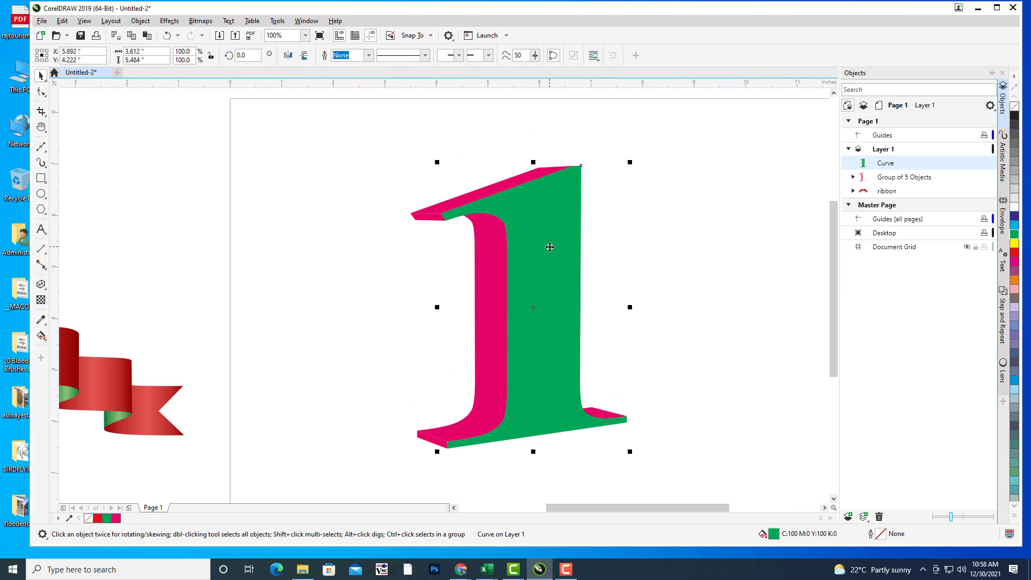
drag(548, 251, 607, 255)
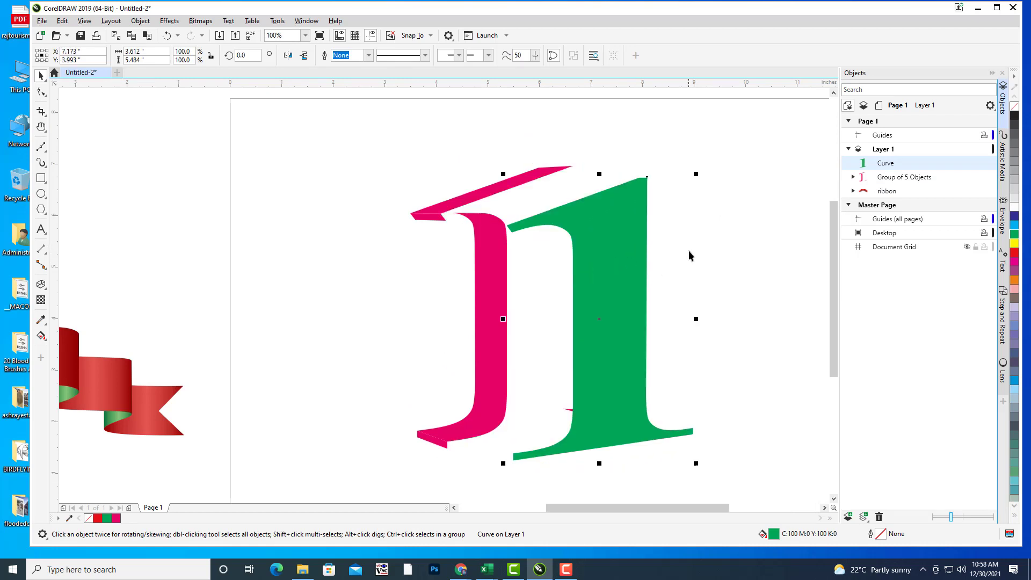
key(ctrl+z)
Step: Switch to the Bézier tool and zoom in on the numeral's top corner
drag(682, 259, 693, 225)
drag(699, 283, 686, 288)
drag(612, 203, 634, 210)
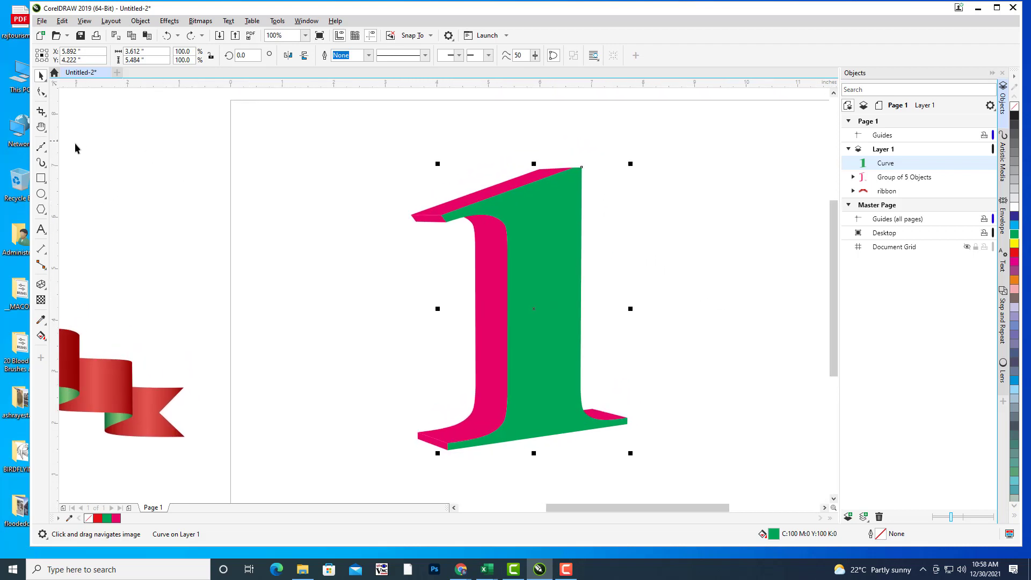
click(45, 152)
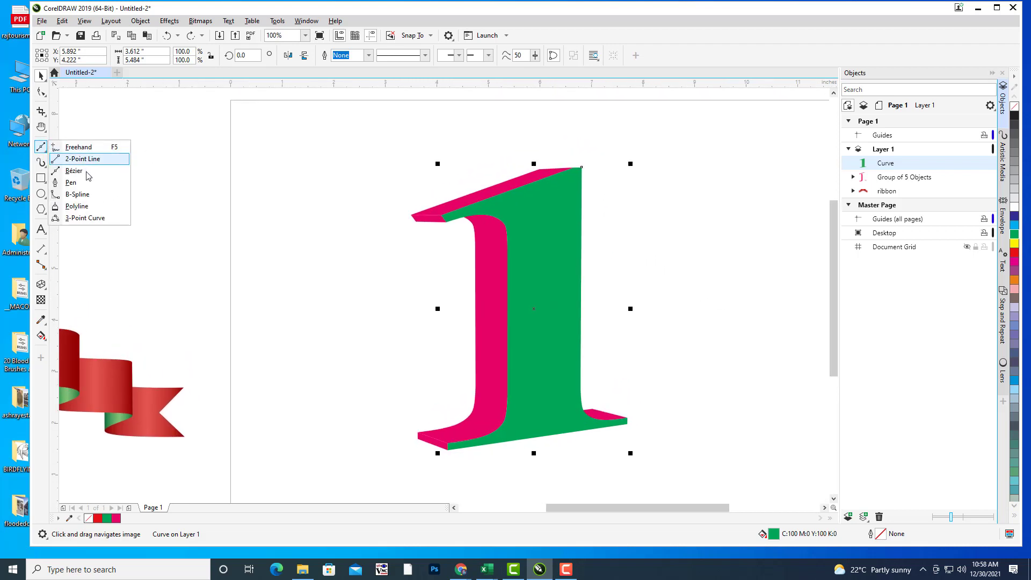
click(70, 170)
drag(472, 174, 493, 166)
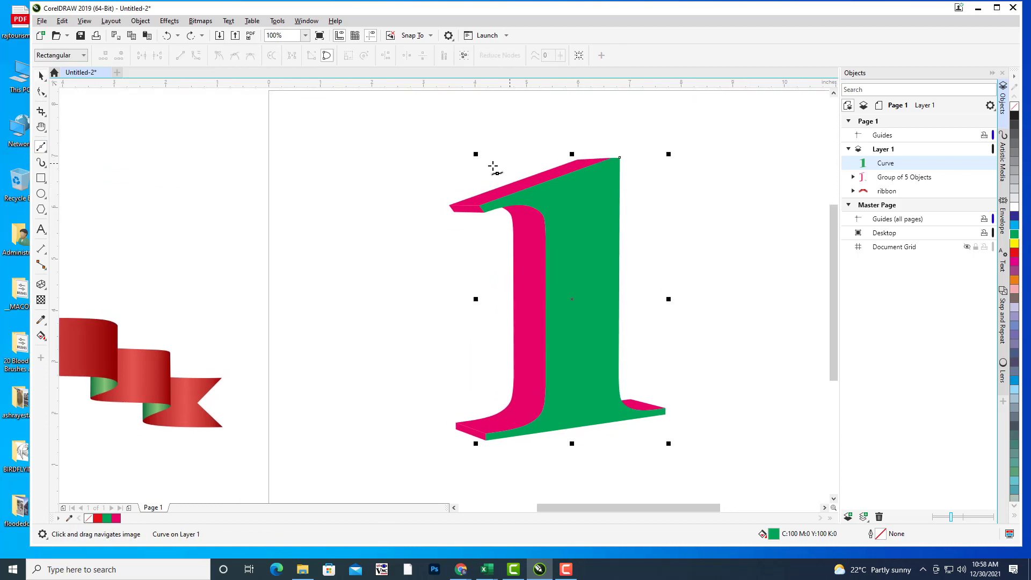
drag(625, 165, 634, 165)
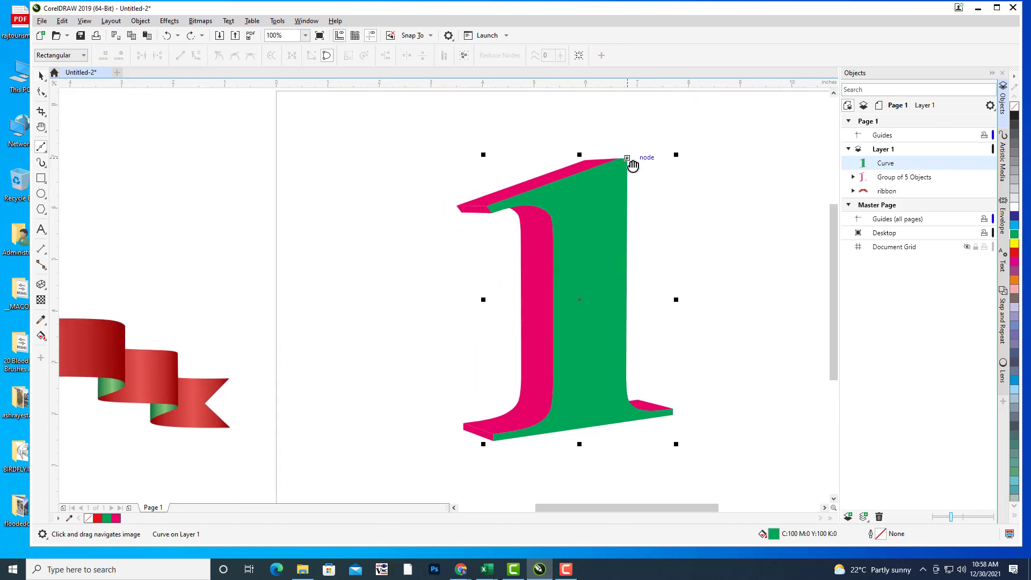
scroll(635, 168, up, 4)
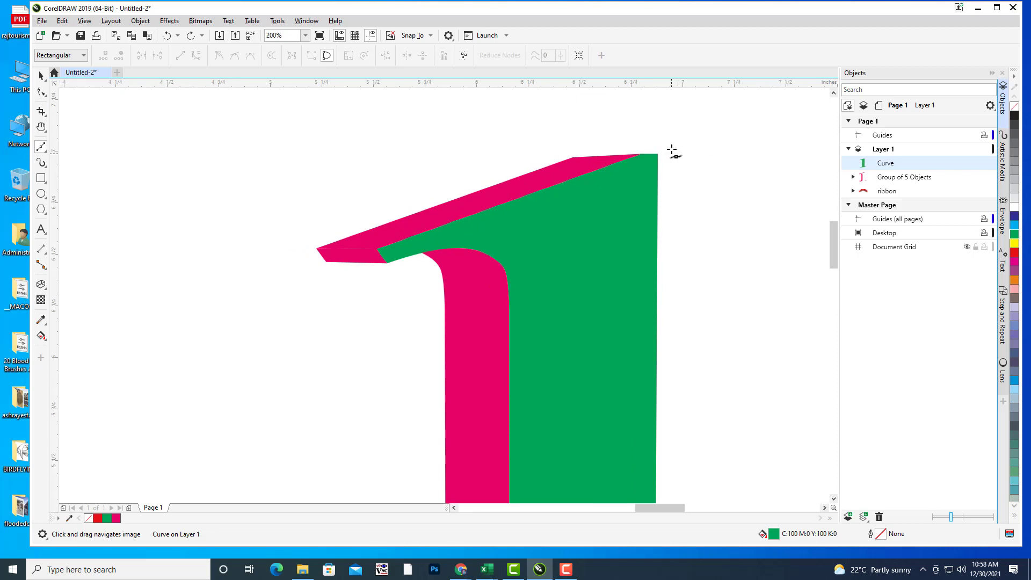
drag(660, 162, 690, 160)
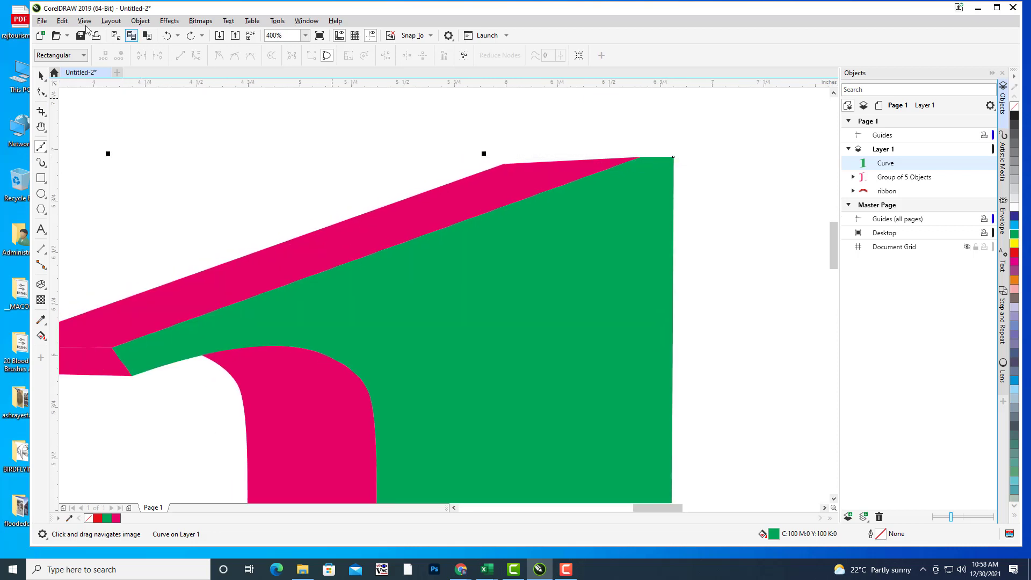
Step: Turn on snapping to objects
click(85, 21)
mouse_move(138, 283)
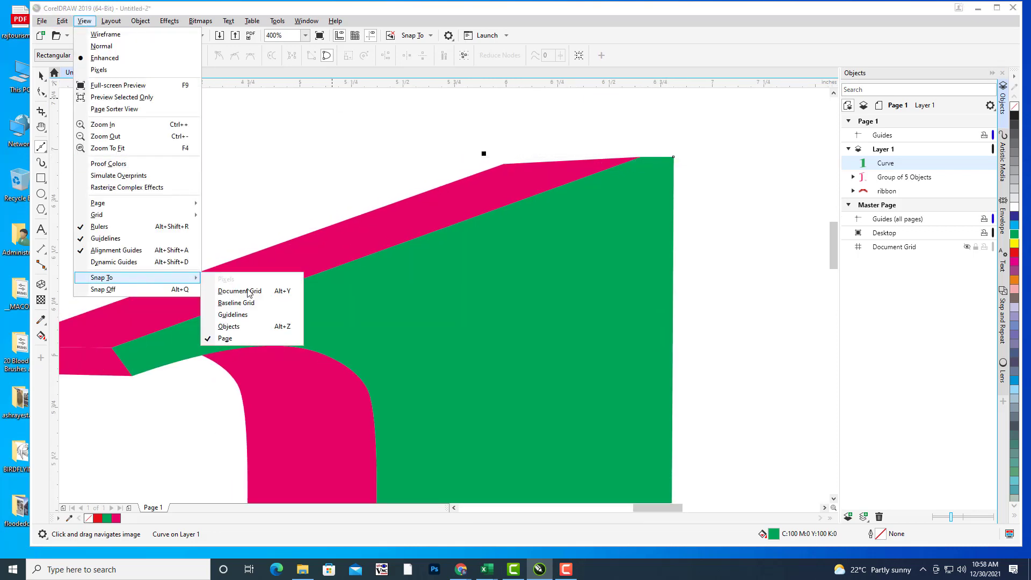
click(230, 326)
click(84, 21)
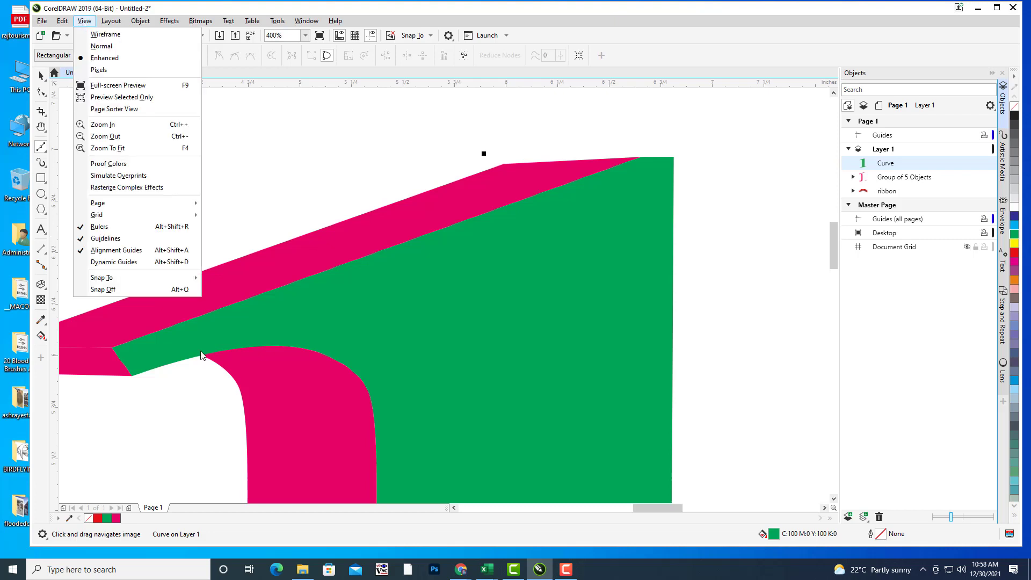
mouse_move(135, 278)
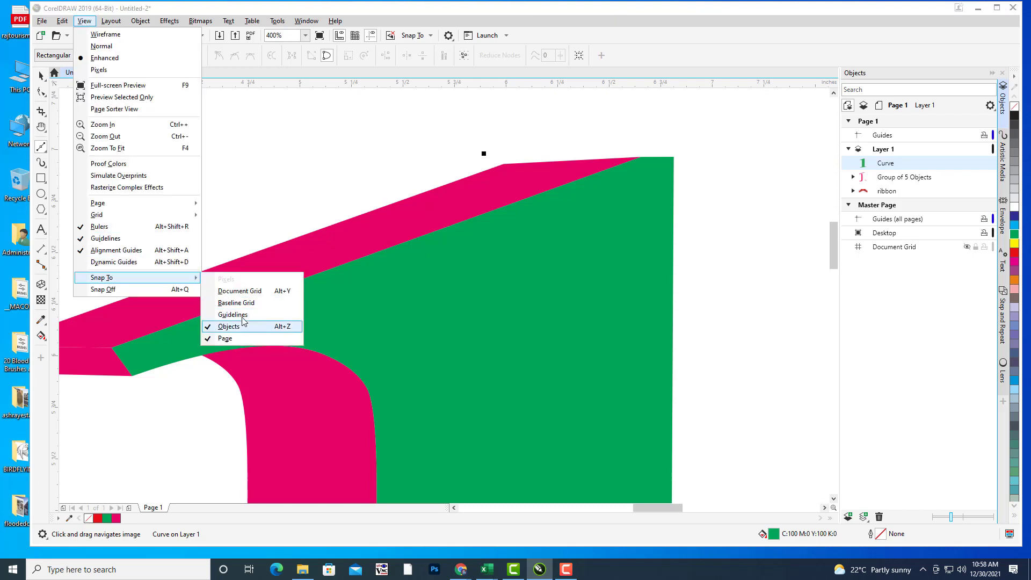
Step: Start a Bézier line at the green face's top corner and carry it to the serif's inner corner and bend
click(674, 34)
drag(669, 179, 724, 155)
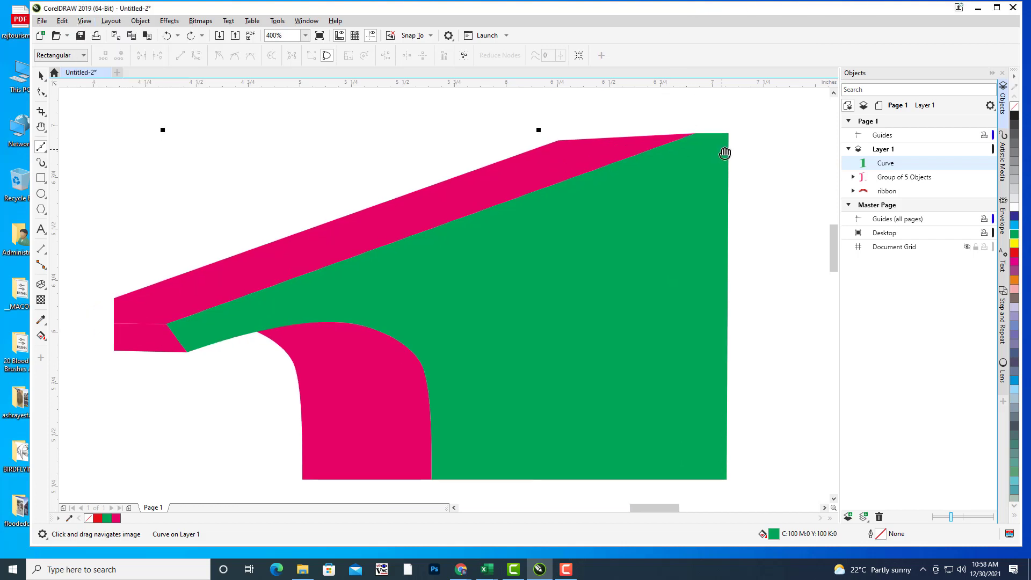
click(730, 133)
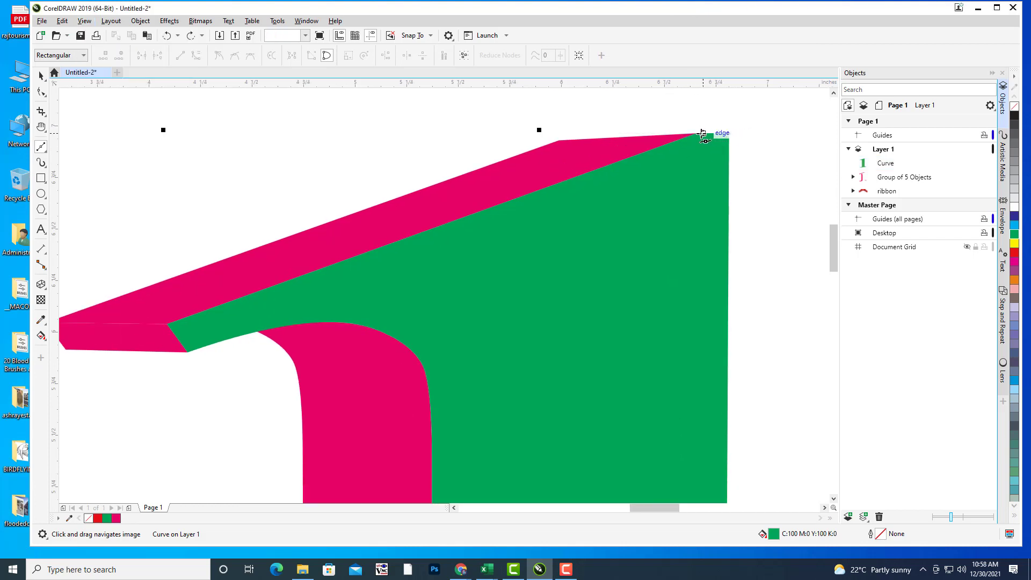
click(697, 133)
drag(191, 329, 299, 269)
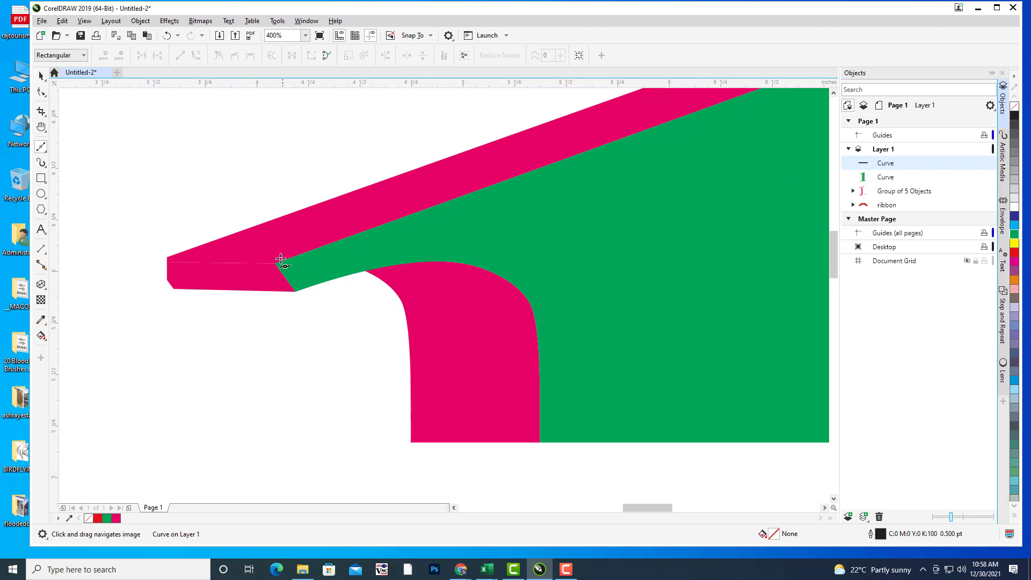
click(274, 264)
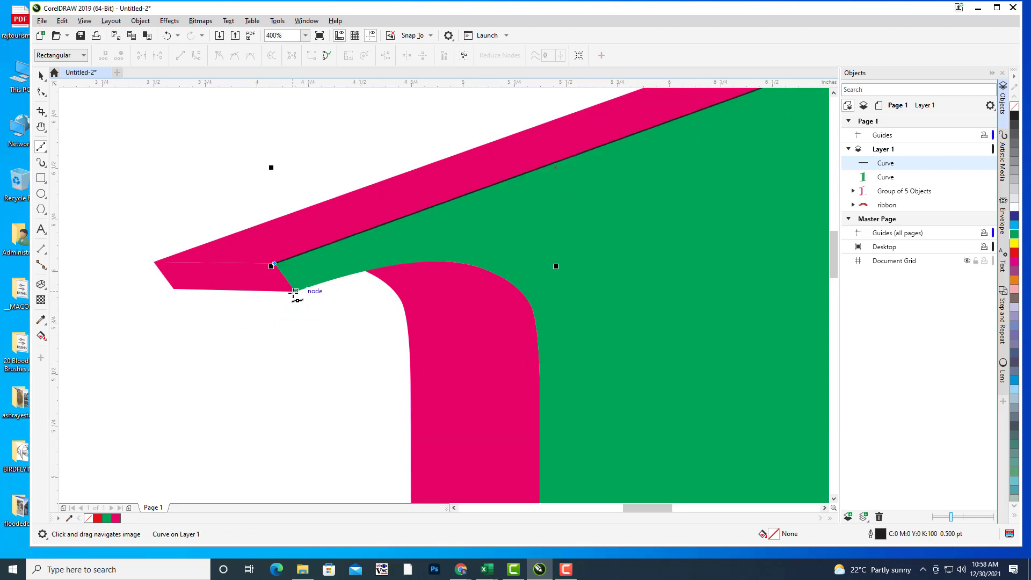
click(294, 292)
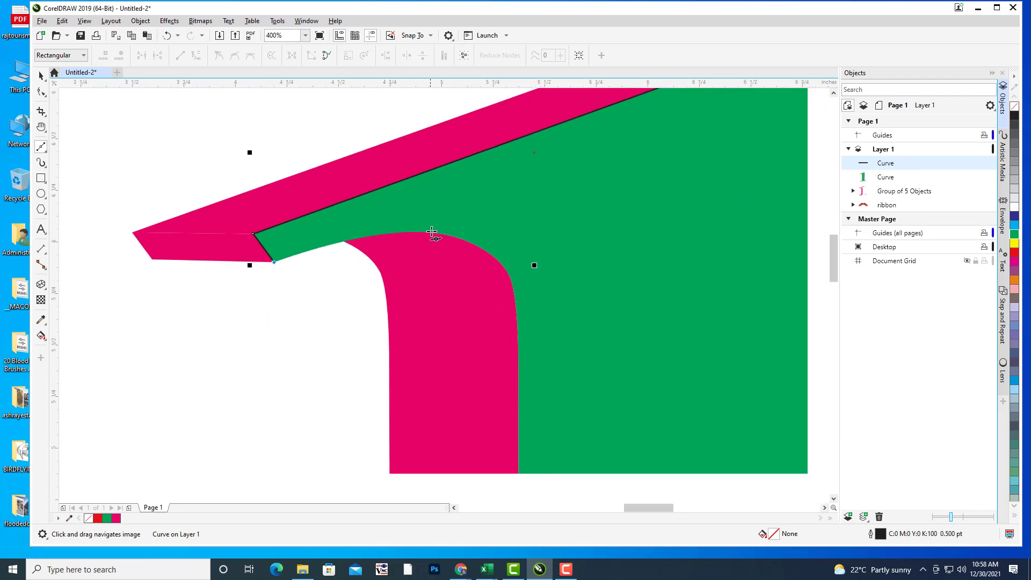
mouse_move(457, 238)
mouse_down()
mouse_move(497, 262)
mouse_move(510, 258)
mouse_up()
Step: Continue the line down the stem to the base's bottom-left corner and along the bottom edge
drag(548, 438, 535, 139)
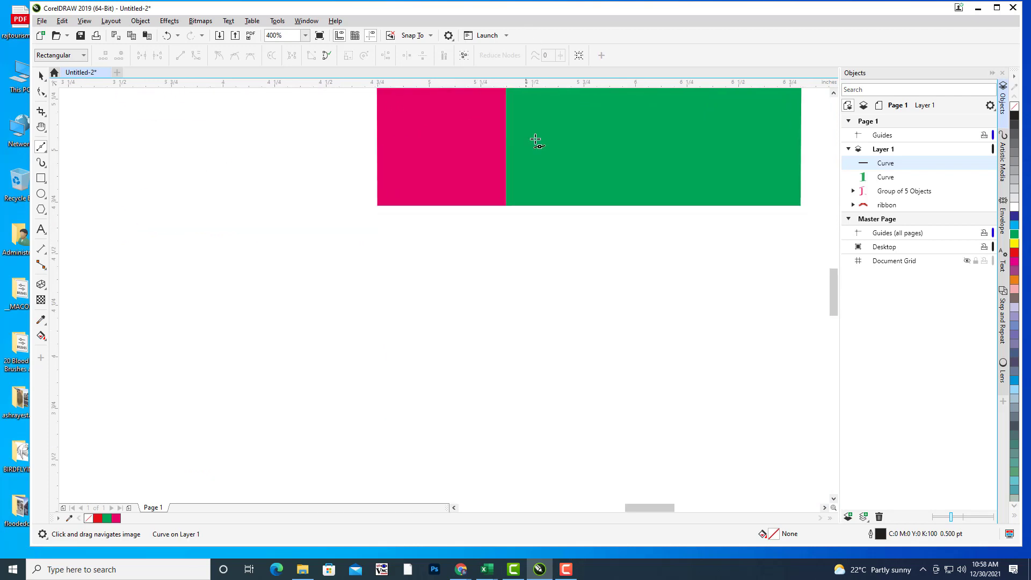
scroll(547, 191, down, 1)
drag(541, 182, 510, 386)
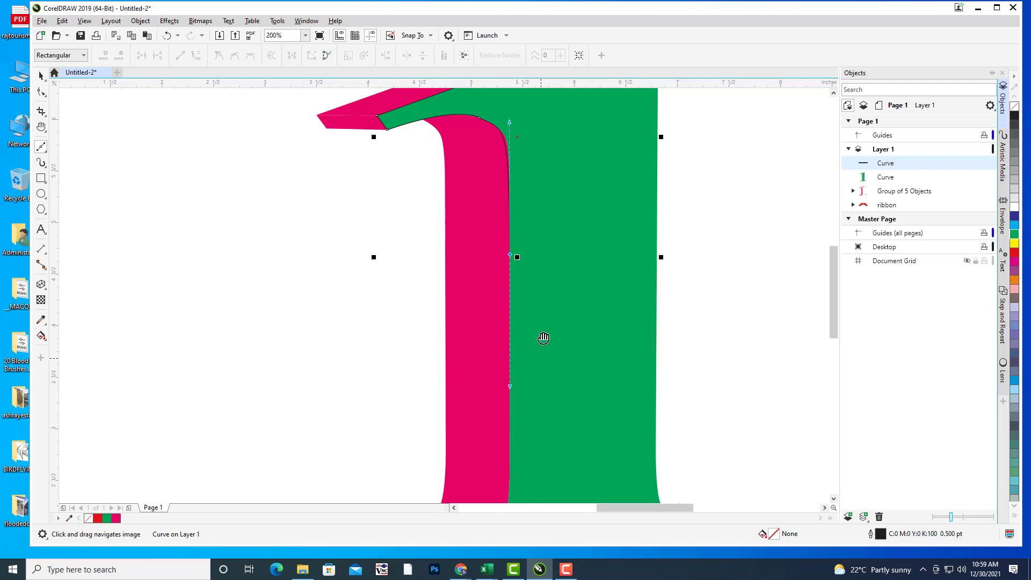
mouse_move(544, 338)
mouse_down()
mouse_move(555, 317)
mouse_move(512, 340)
mouse_up()
scroll(555, 317, down, 3)
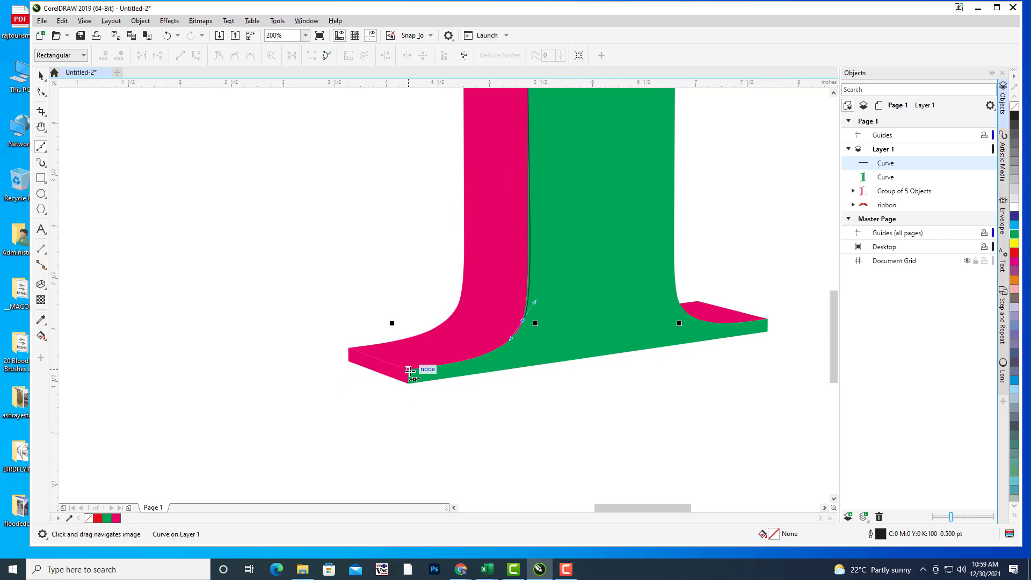
click(410, 376)
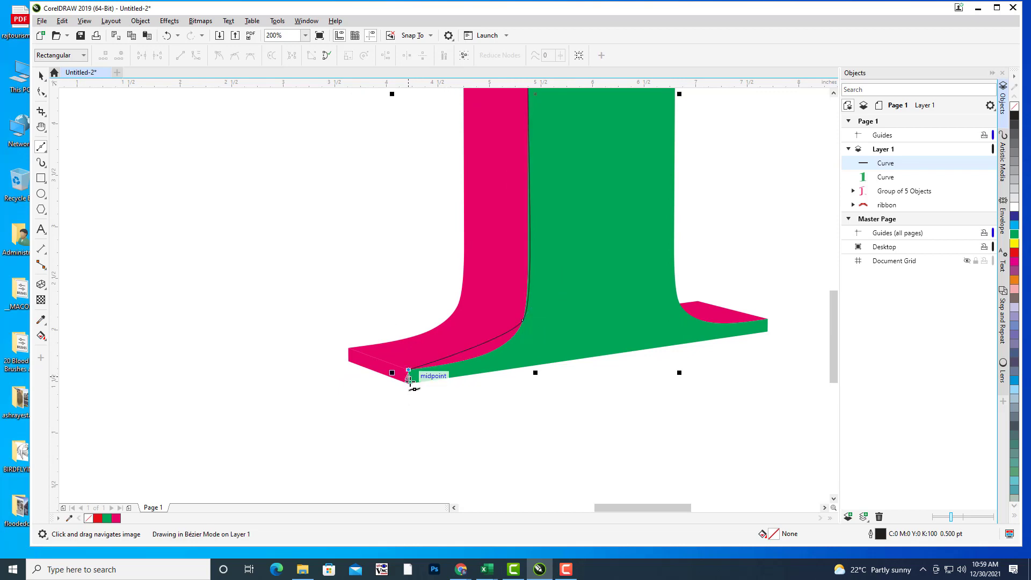
click(768, 332)
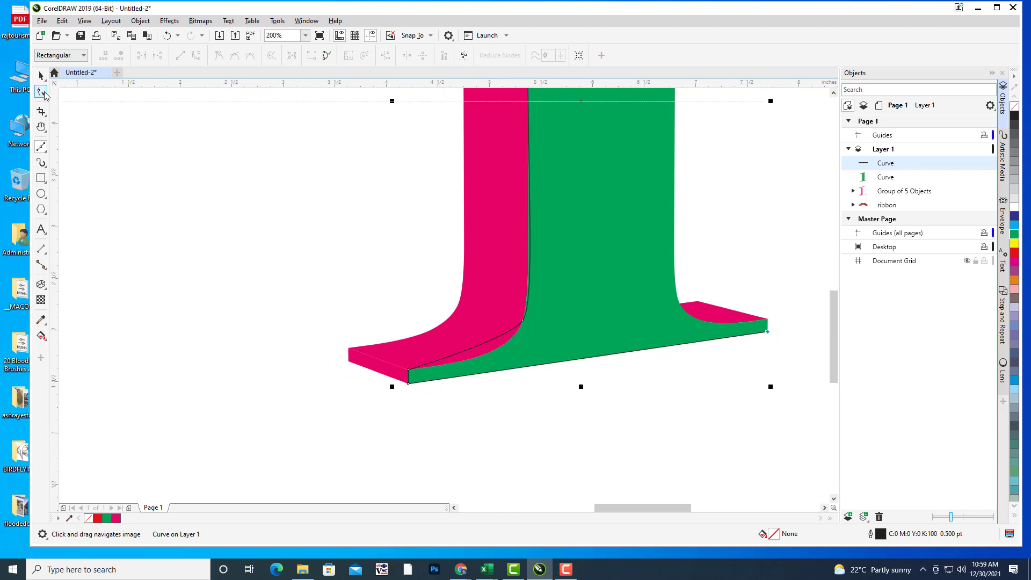
Step: With the Shape tool, bend the line's lower curve and add a node so it follows the pink edge
click(41, 92)
scroll(582, 228, up, 3)
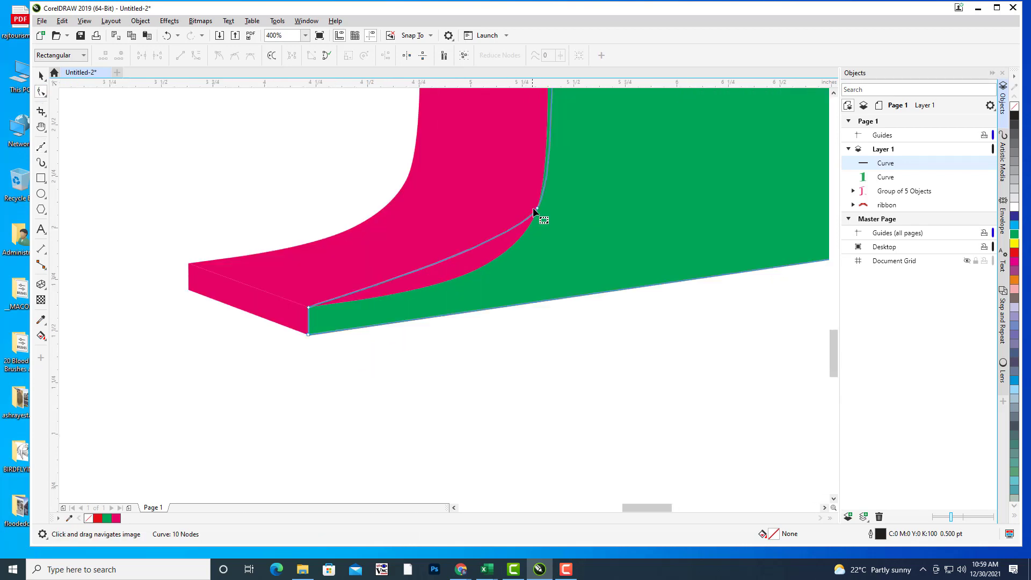
click(537, 208)
drag(513, 245, 480, 264)
double_click(460, 272)
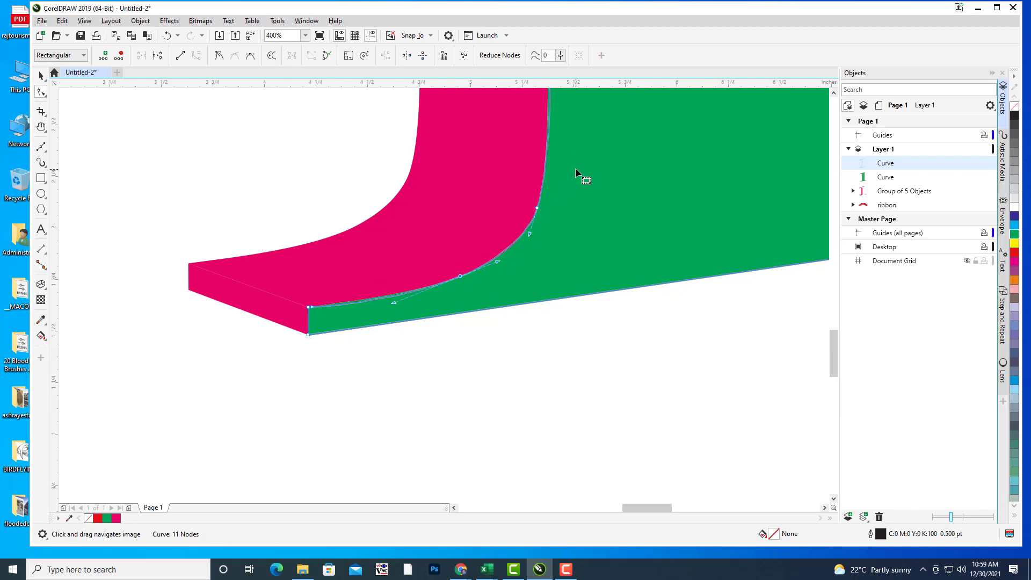
scroll(593, 132, up, 10)
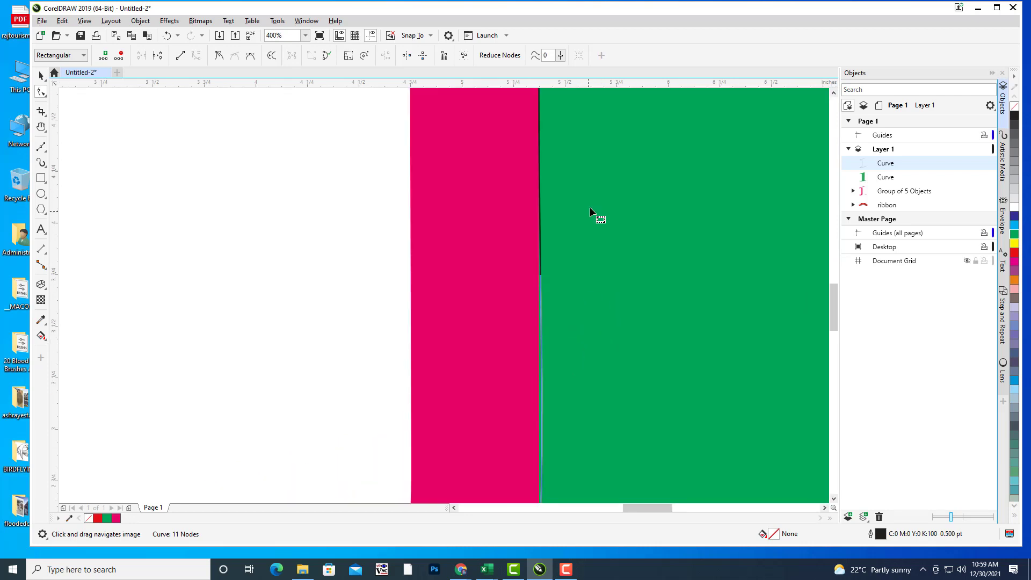
scroll(590, 207, down, 1)
scroll(596, 245, up, 6)
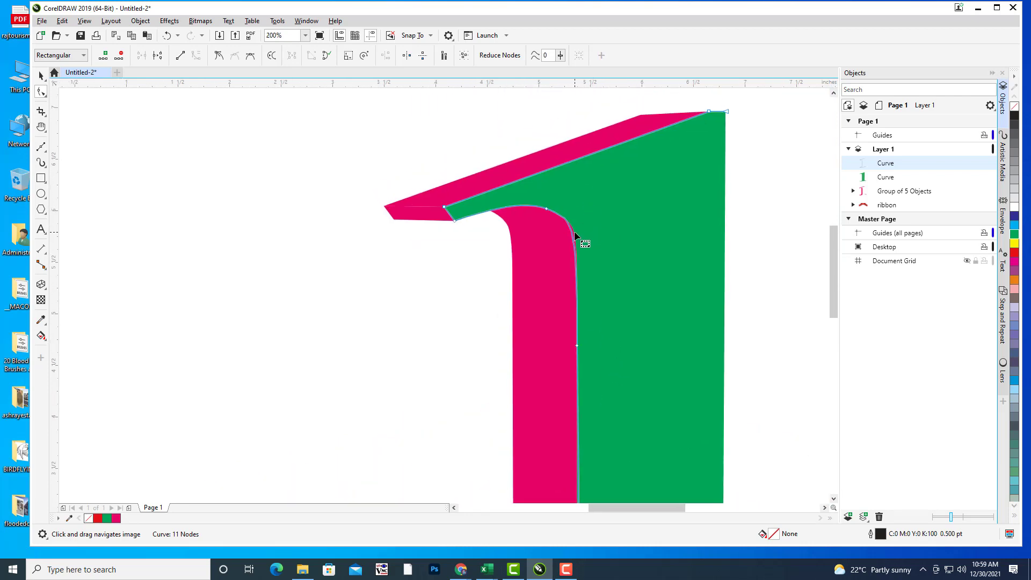
scroll(575, 234, up, 2)
Step: Reshape the upper curve to hug the pink edge, delete an extra node, and reselect the whole line
click(549, 236)
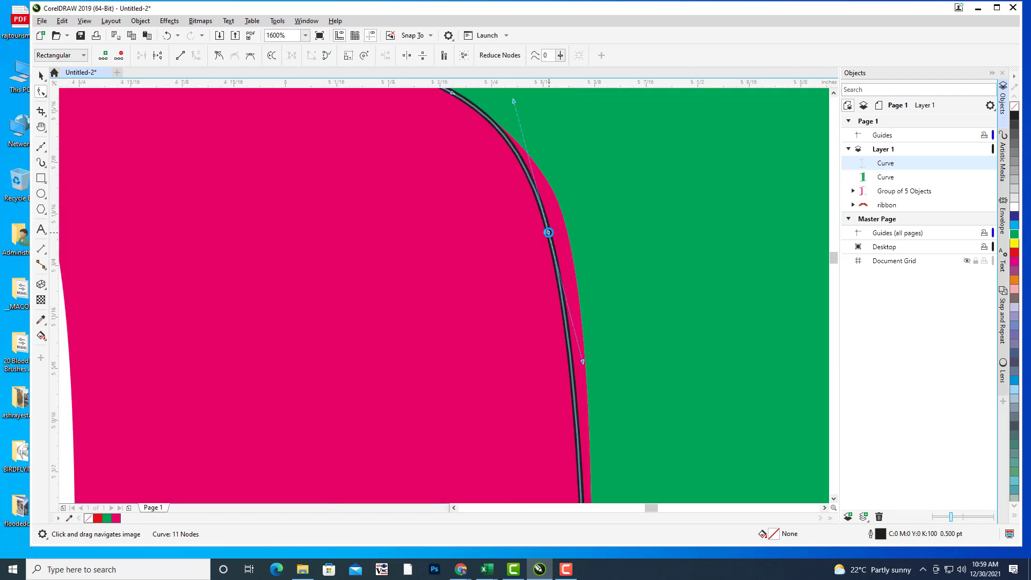
drag(549, 237, 561, 168)
scroll(545, 232, up, 2)
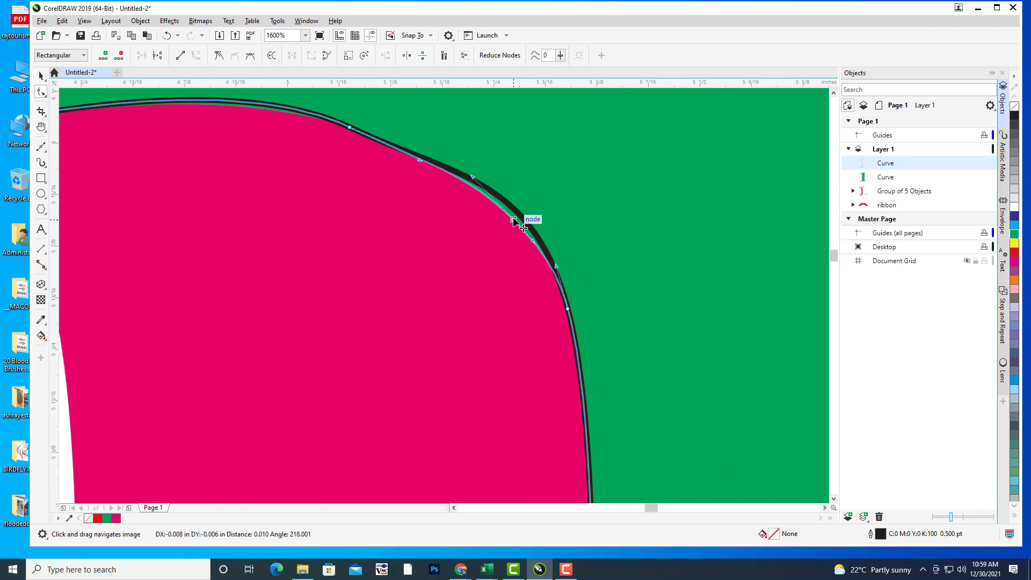
scroll(566, 189, down, 2)
scroll(552, 183, up, 1)
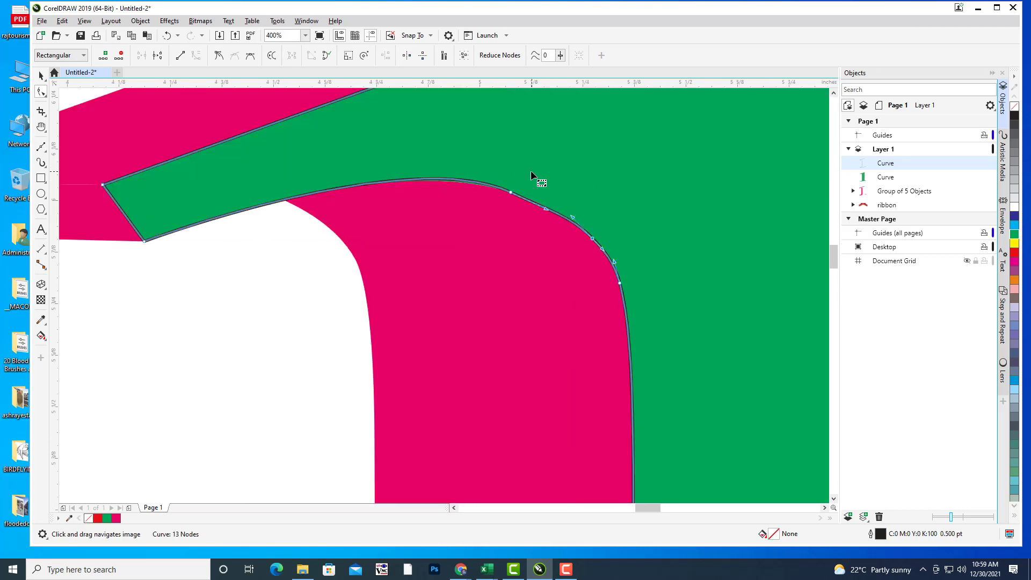
double_click(511, 192)
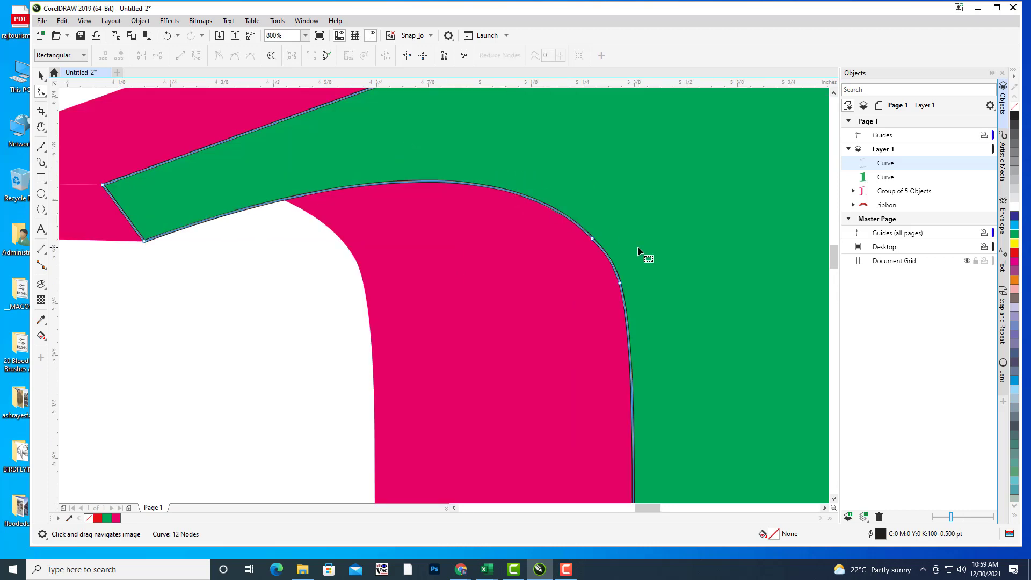
drag(637, 199, 614, 179)
scroll(634, 223, down, 4)
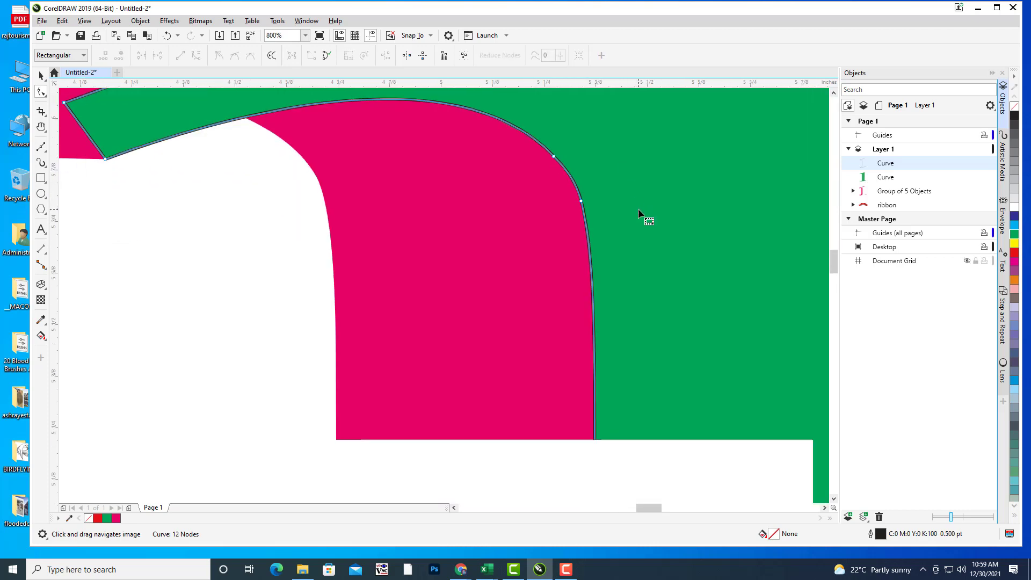
scroll(590, 219, up, 2)
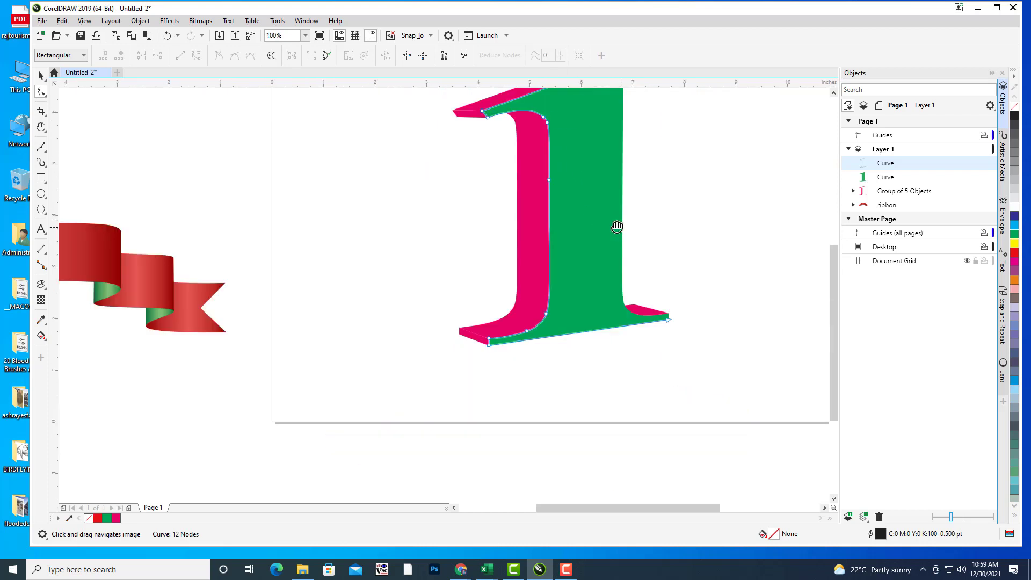
scroll(580, 215, up, 3)
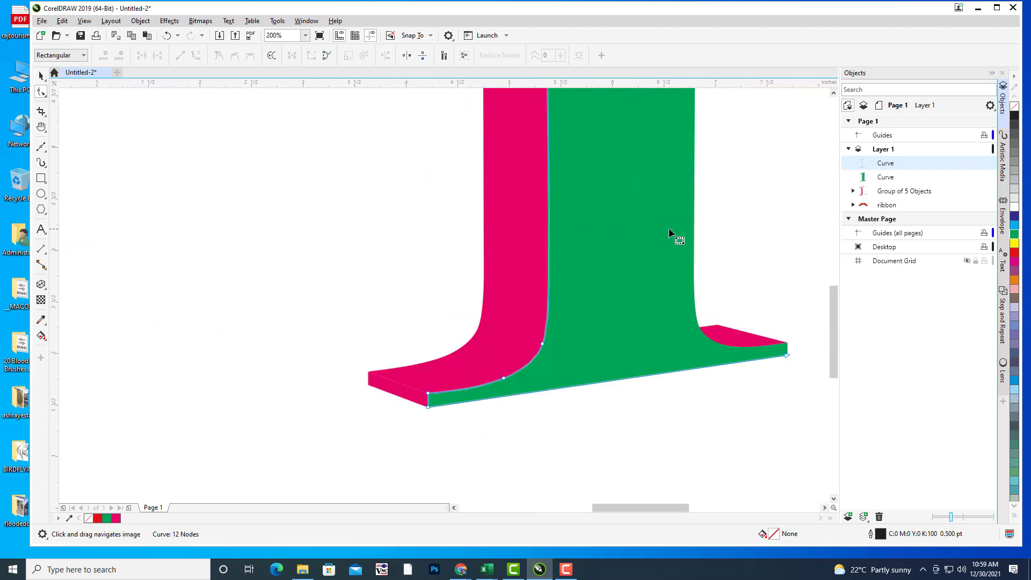
click(42, 76)
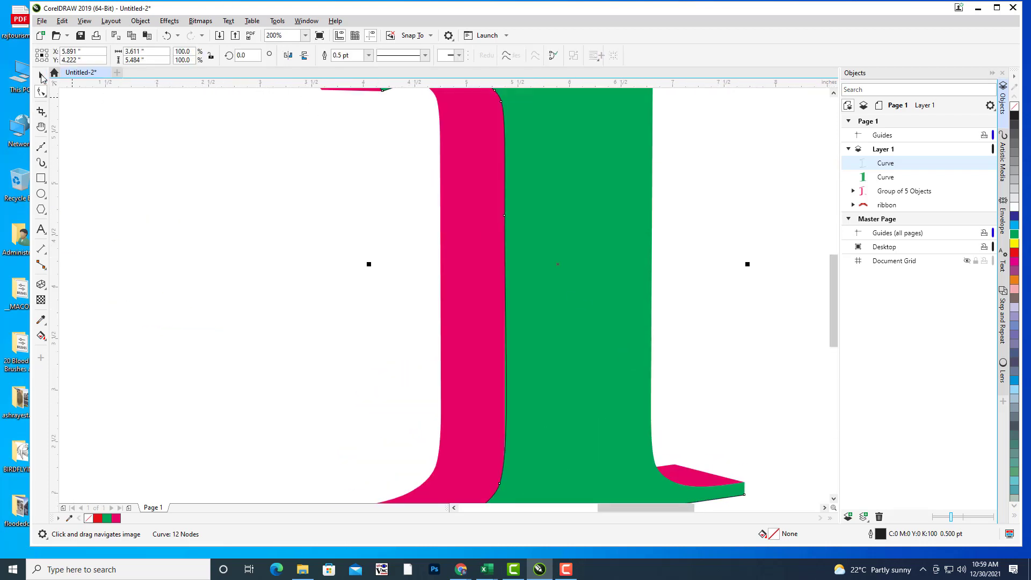
Step: Set the edge line's outline width to 2.0 pt, after briefly trying 1.5 pt
scroll(597, 185, down, 2)
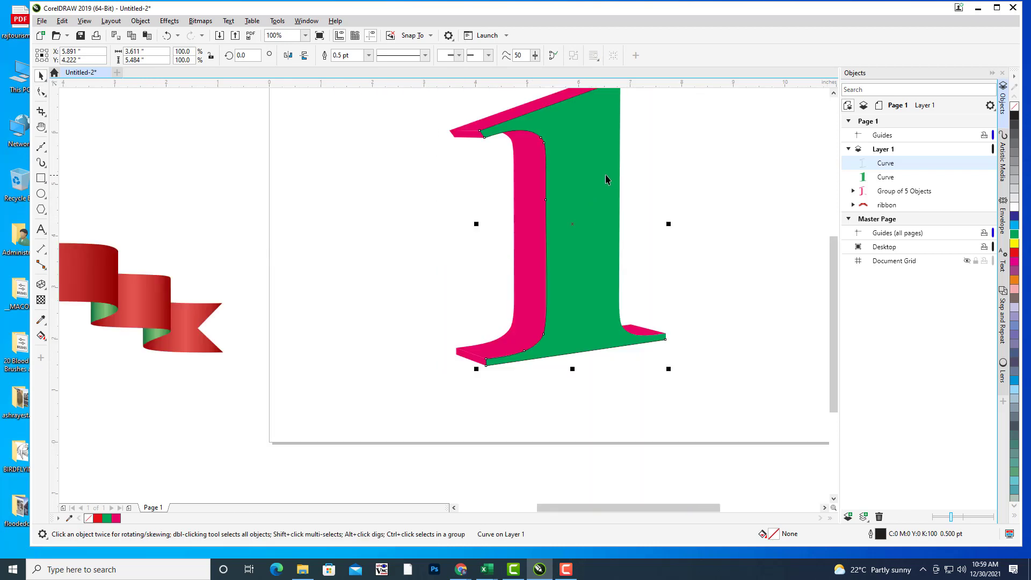
click(369, 54)
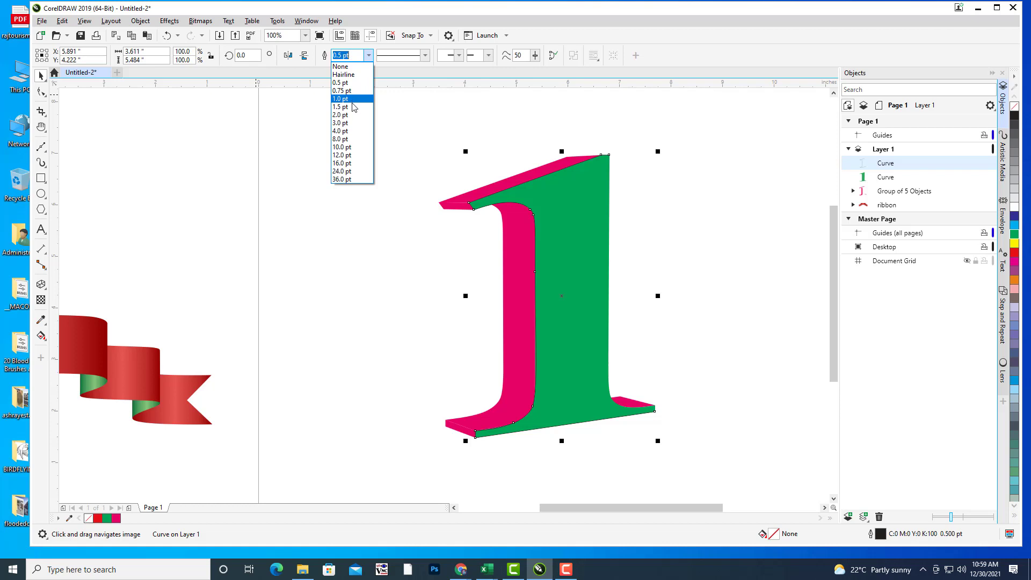
click(342, 107)
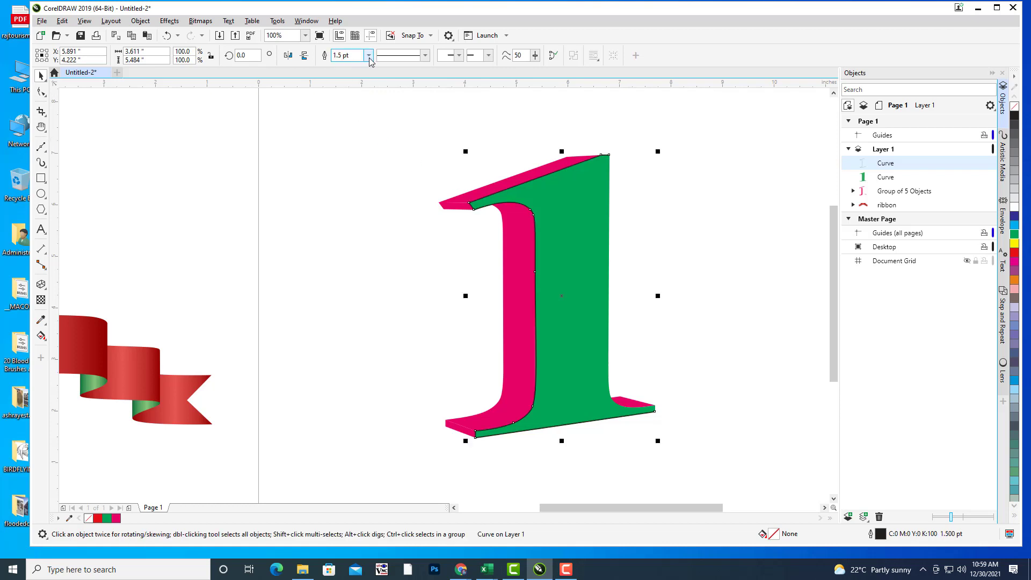
click(368, 55)
click(353, 117)
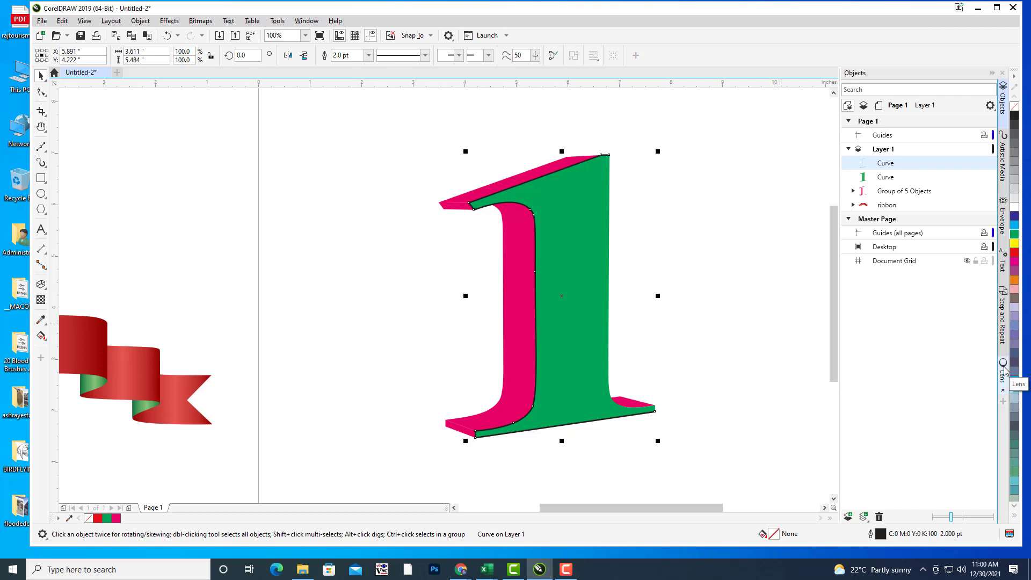
Step: With the Artistic Media tool, try several preset brush strokes on the edge line, settling on a tapered one
key(i)
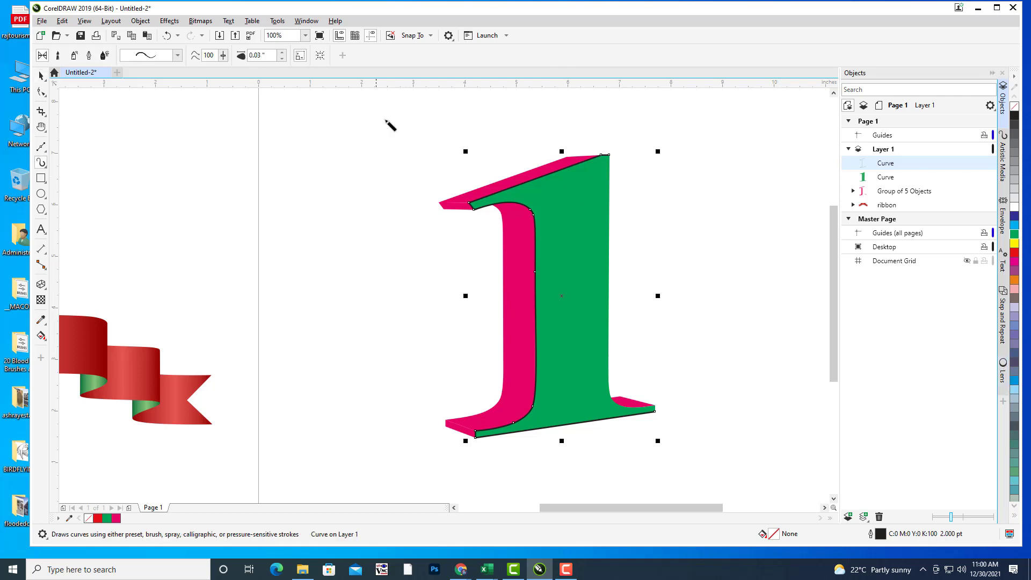
click(178, 55)
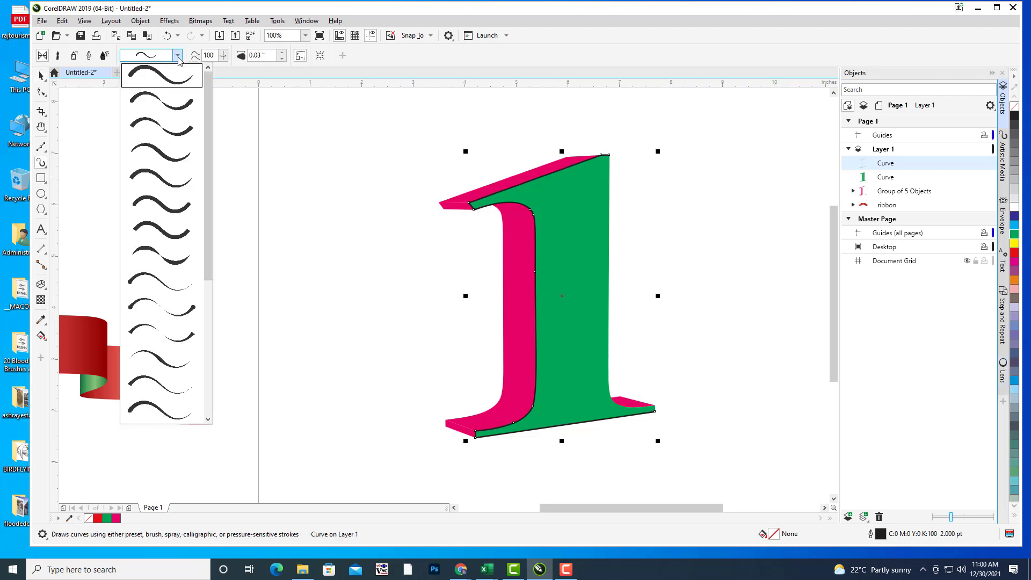
click(174, 160)
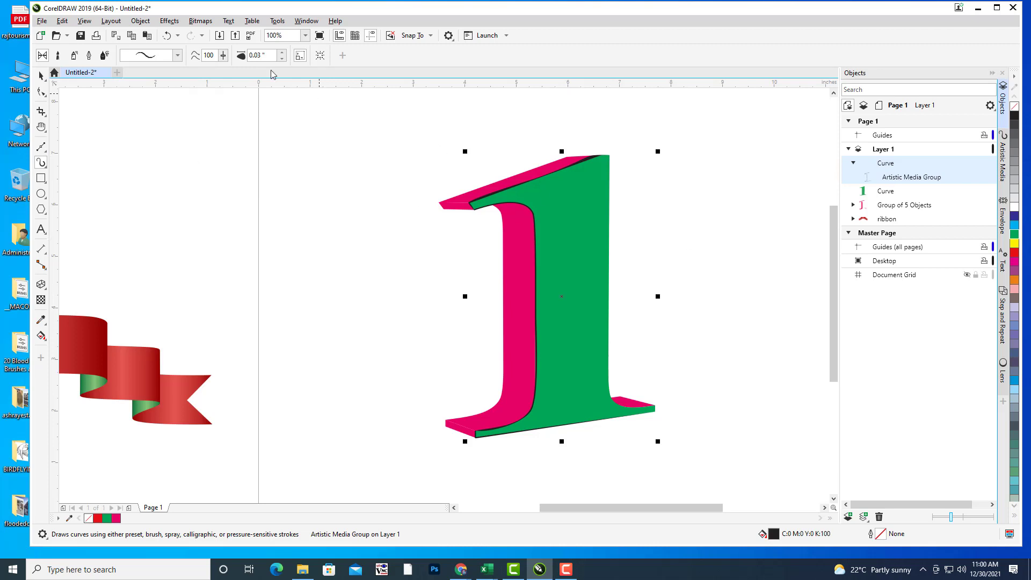
click(178, 56)
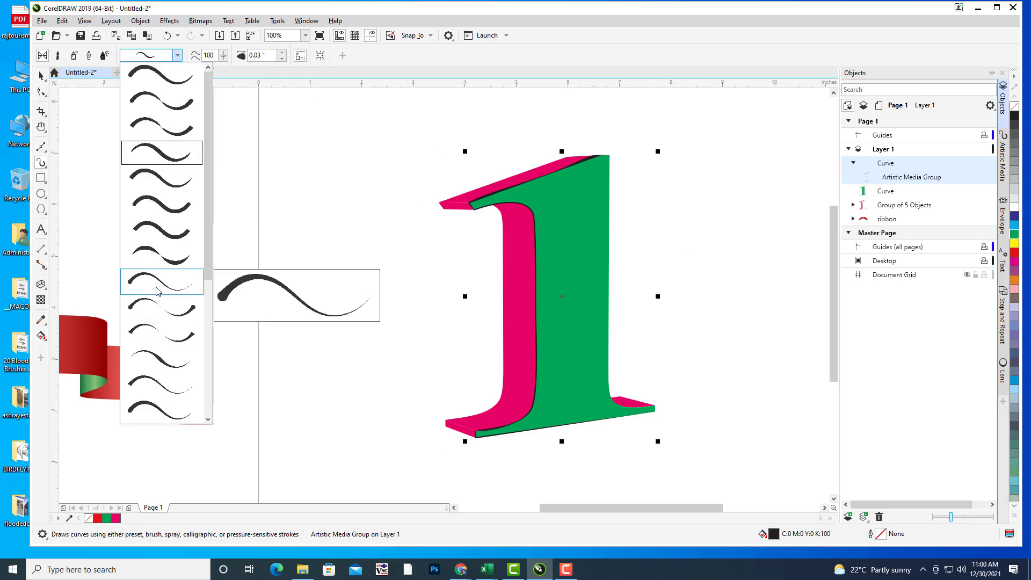
drag(209, 250, 209, 335)
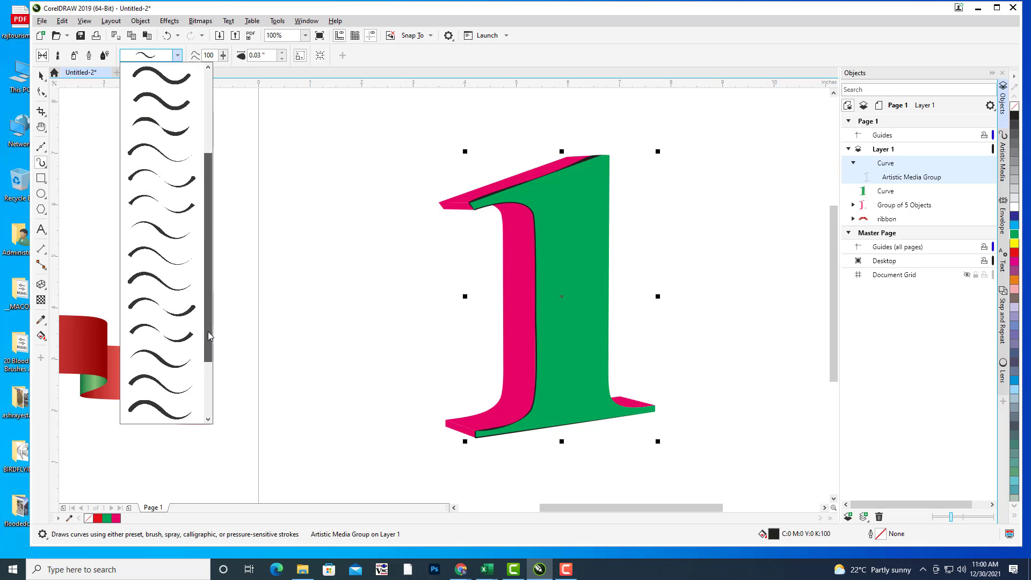
click(166, 361)
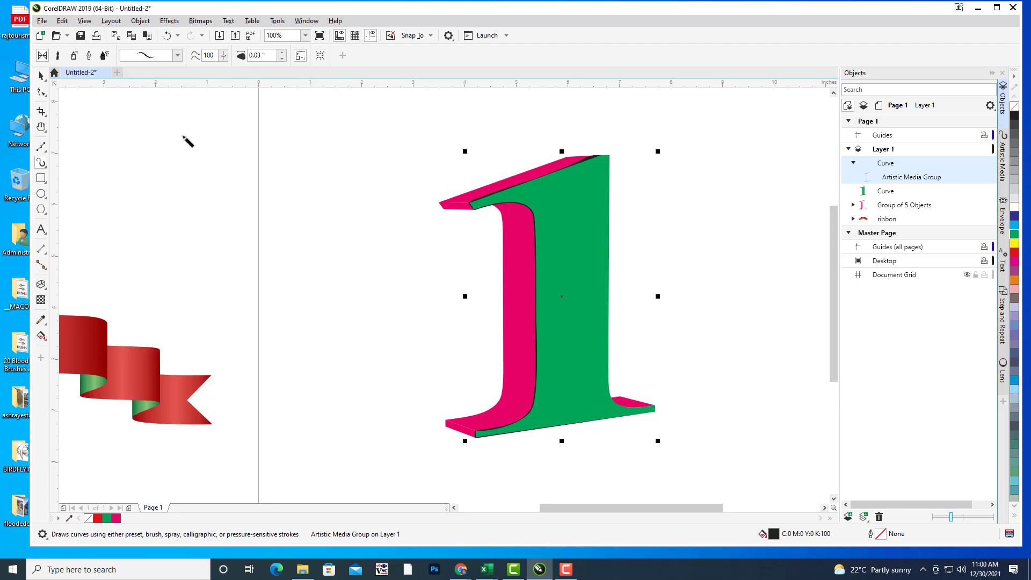
click(178, 55)
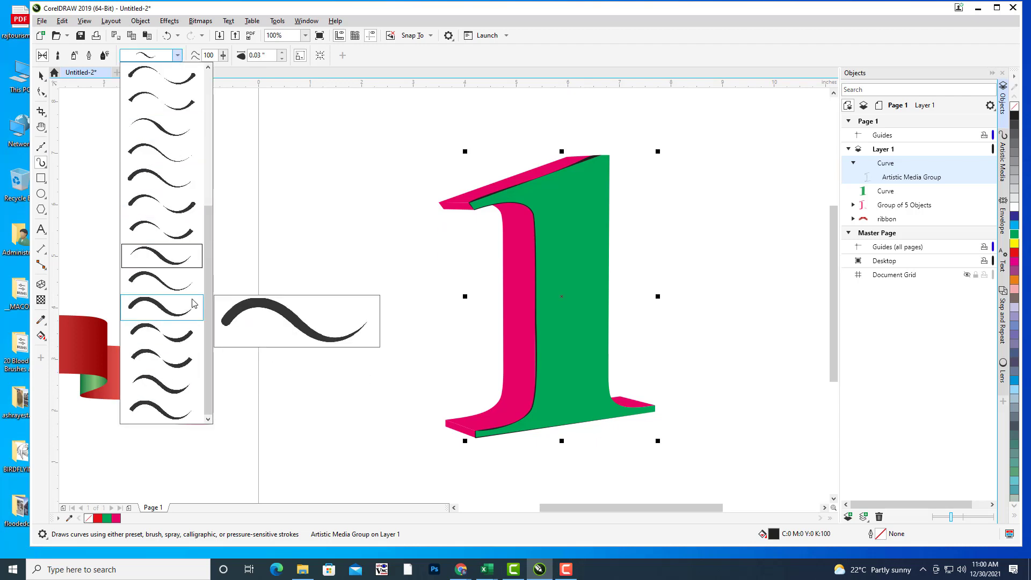
scroll(209, 295, up, 2)
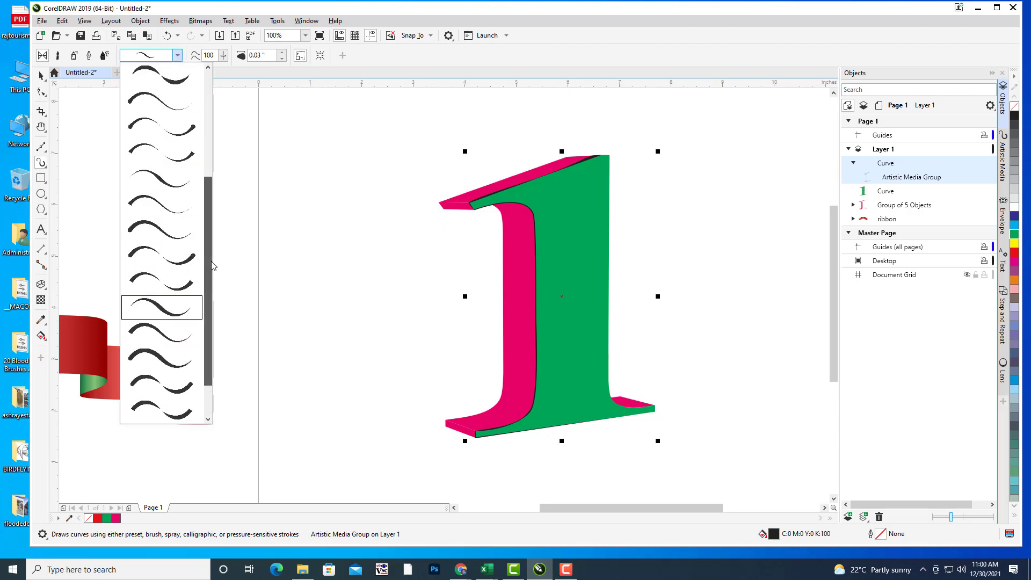
click(169, 188)
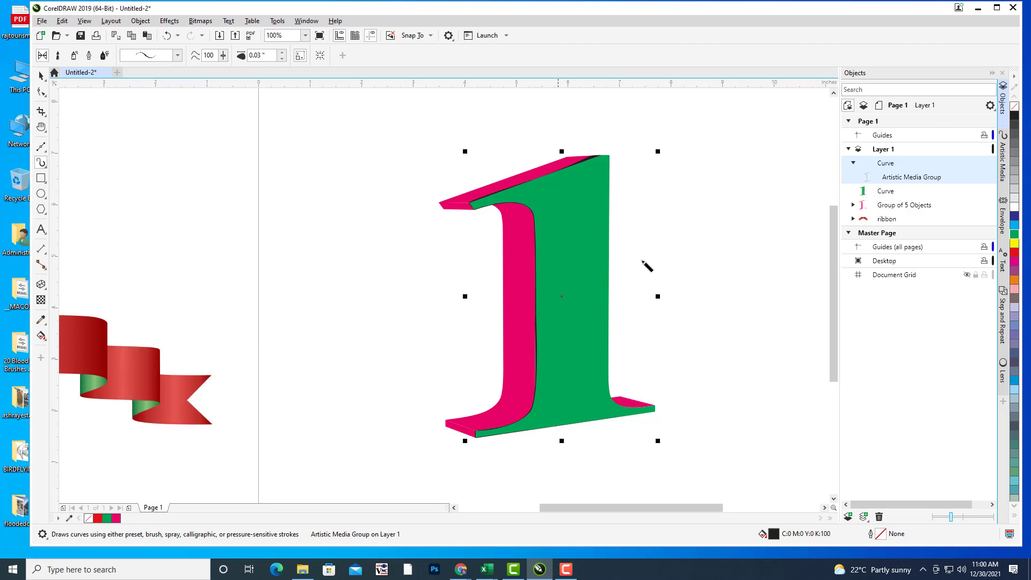
scroll(693, 259, down, 1)
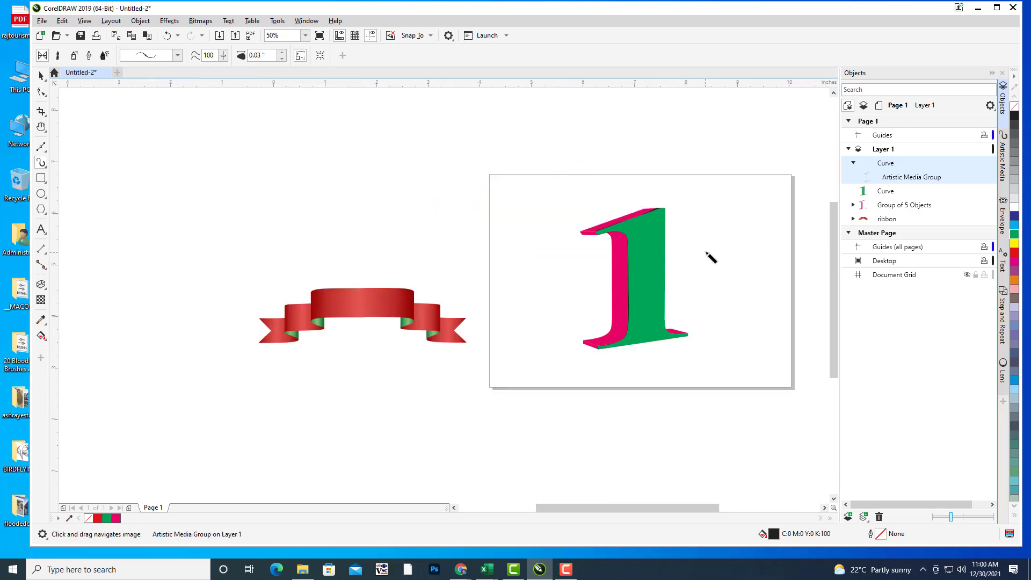
scroll(709, 257, up, 1)
click(178, 55)
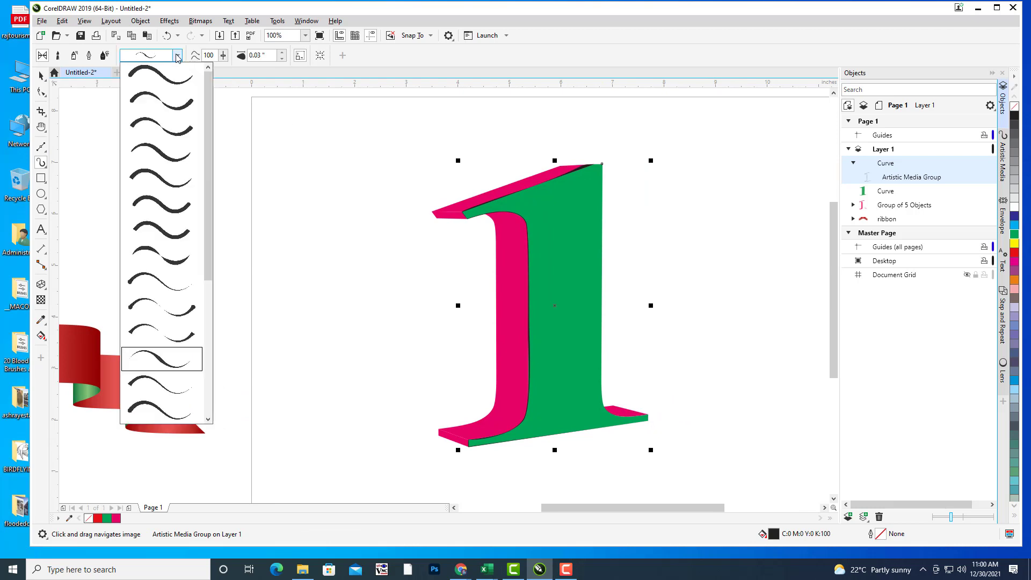
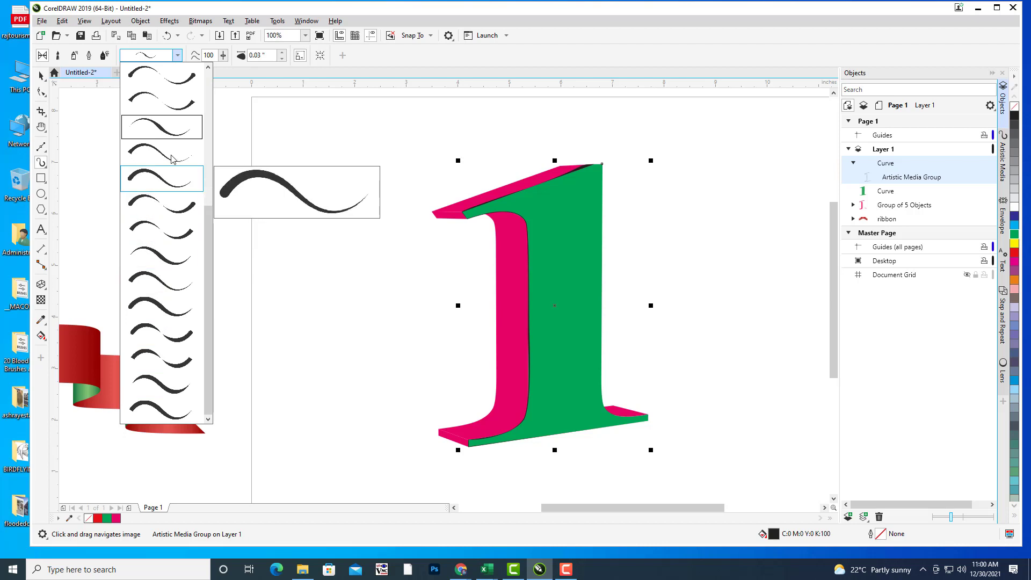
Step: Switch the edge line to another tapered brush preset and widen it to 0.05"
drag(210, 225, 210, 187)
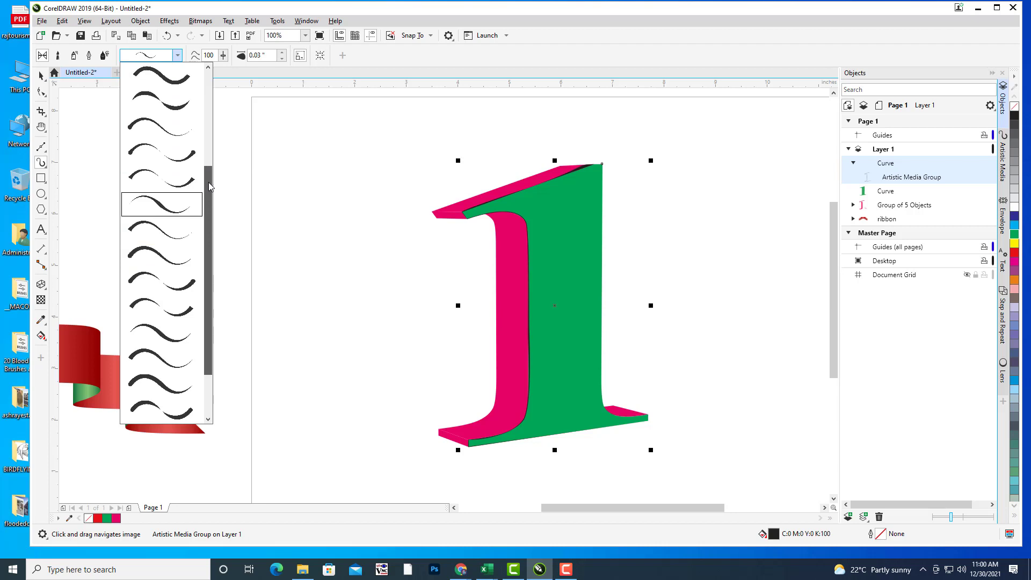
click(147, 119)
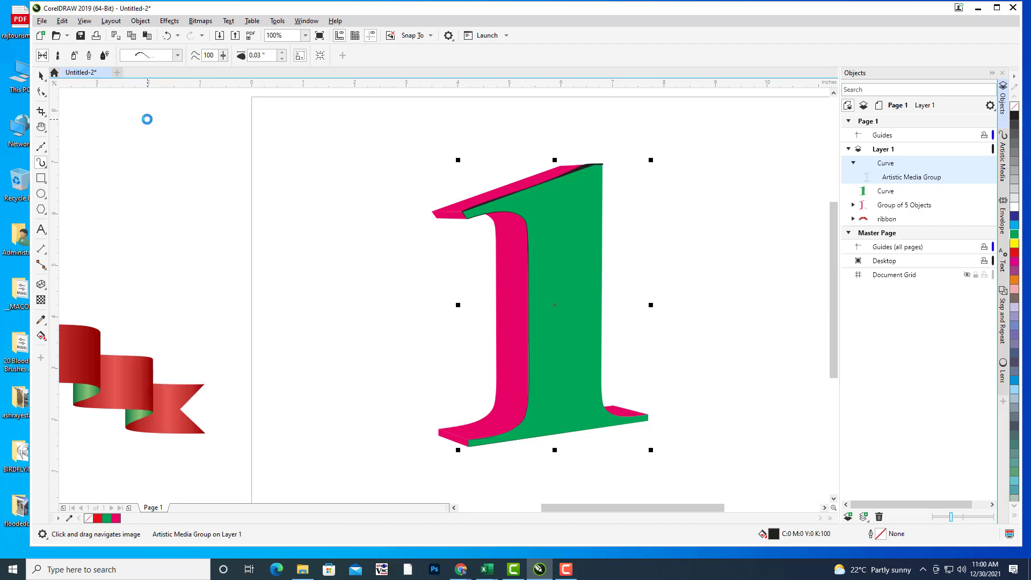
click(178, 55)
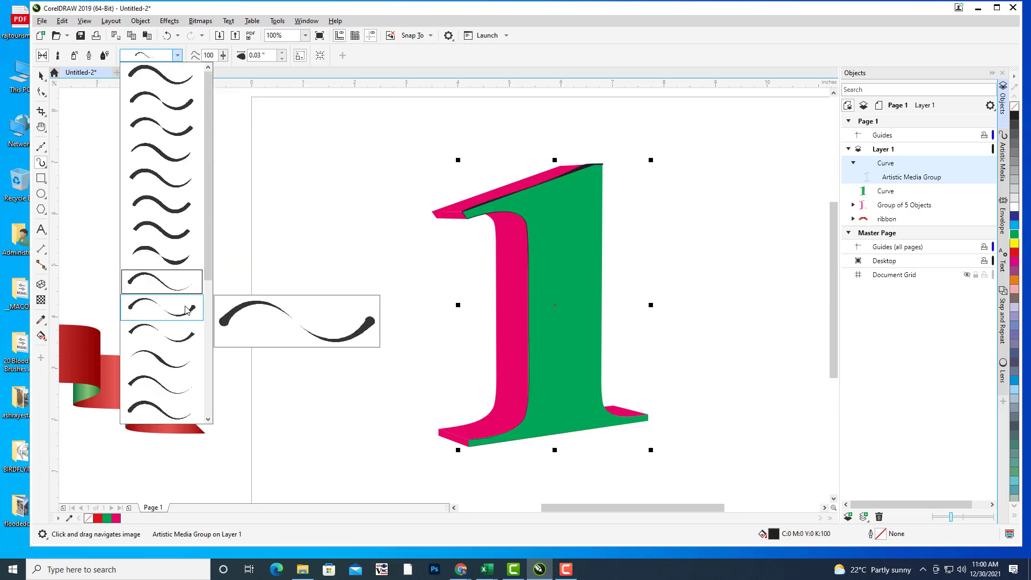
click(181, 359)
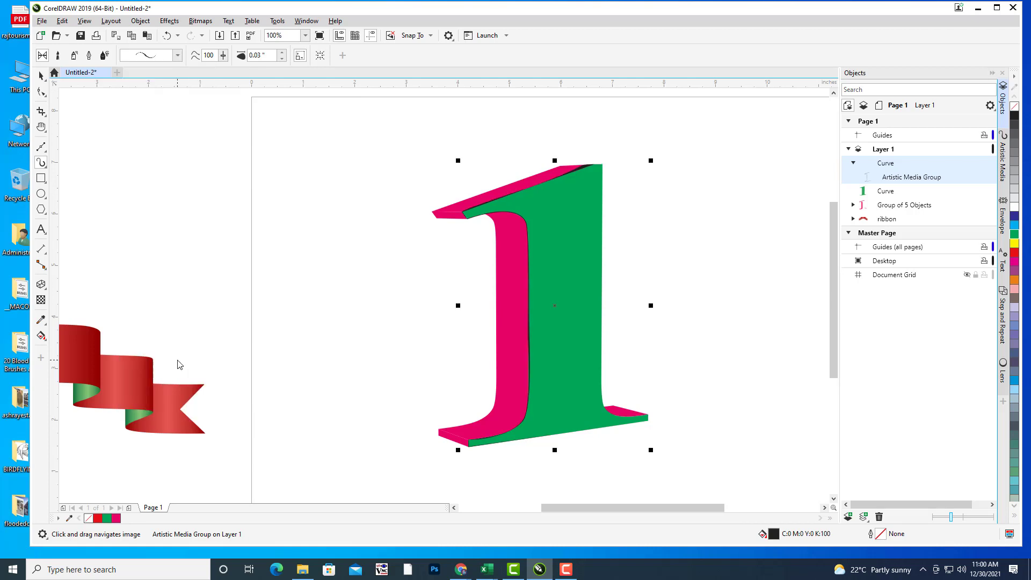
click(282, 52)
click(282, 52)
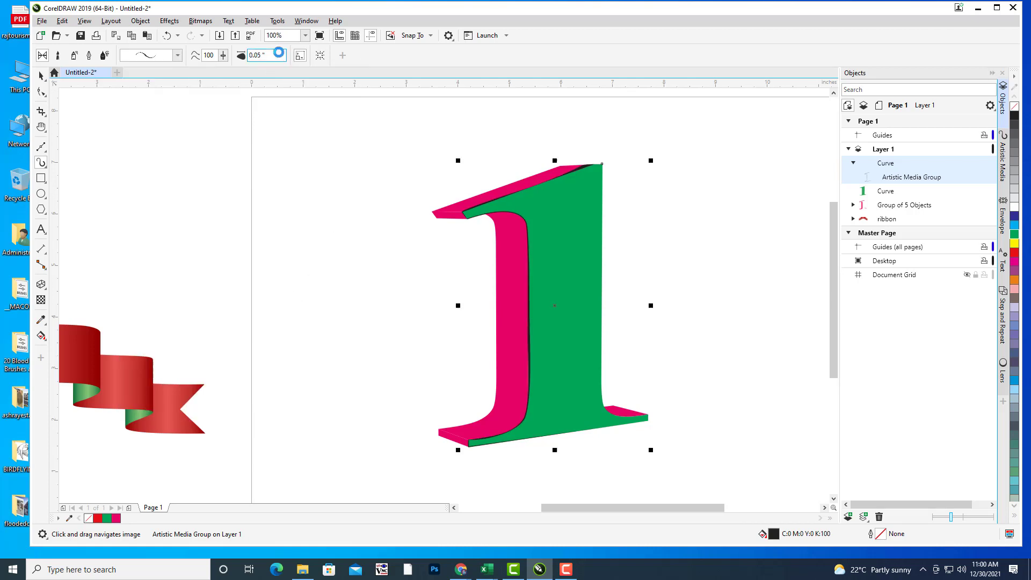
Step: Break apart the Artistic Media group to separate the brush stroke from its guide curve
right_click(929, 179)
click(933, 188)
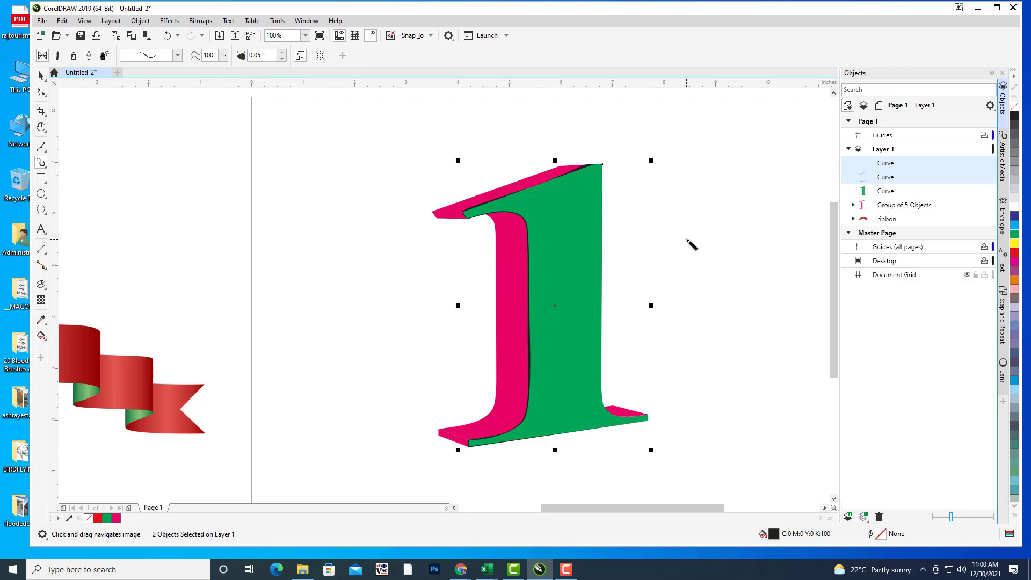
scroll(686, 238, up, 1)
drag(687, 238, 710, 231)
scroll(710, 232, down, 2)
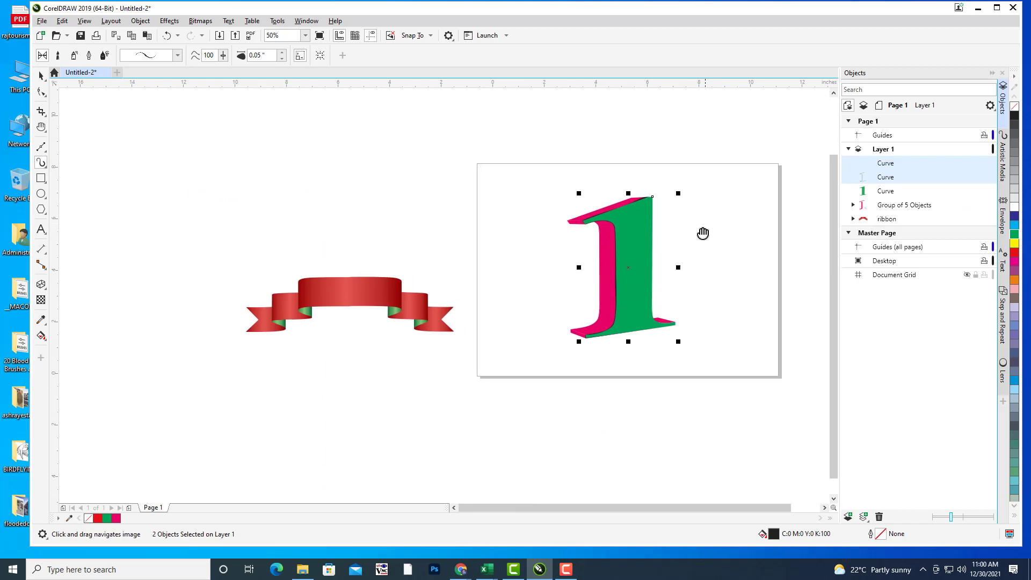
click(894, 178)
drag(740, 209, 644, 204)
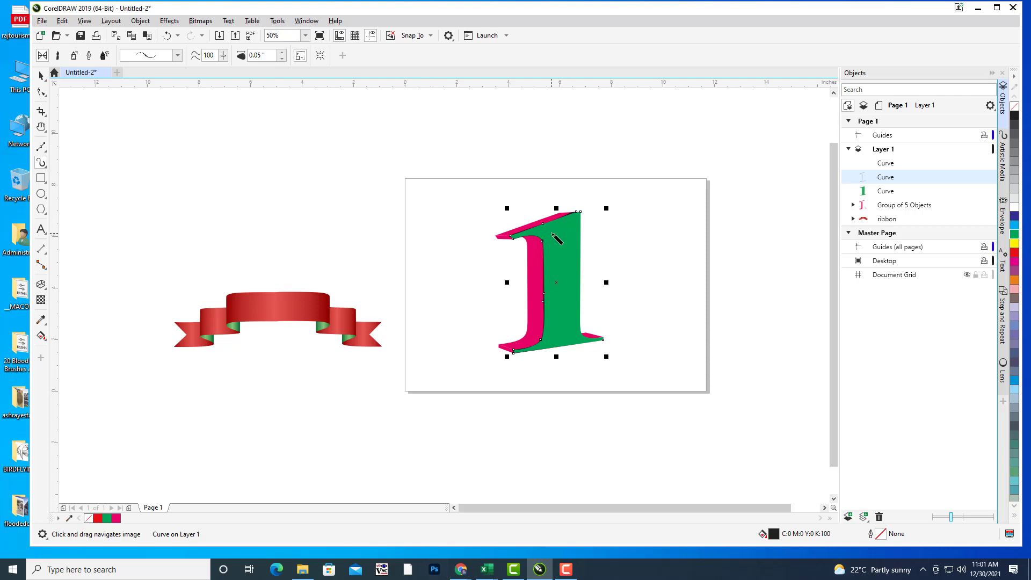
scroll(558, 239, up, 1)
drag(621, 232, 613, 212)
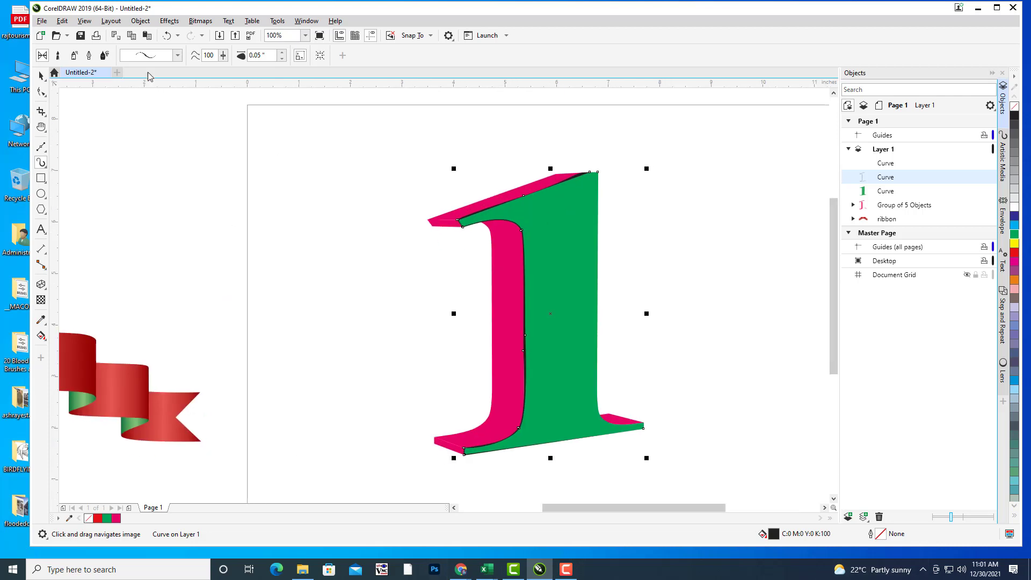
Step: Convert the brush stroke's outline to an object and fill it yellow
click(145, 25)
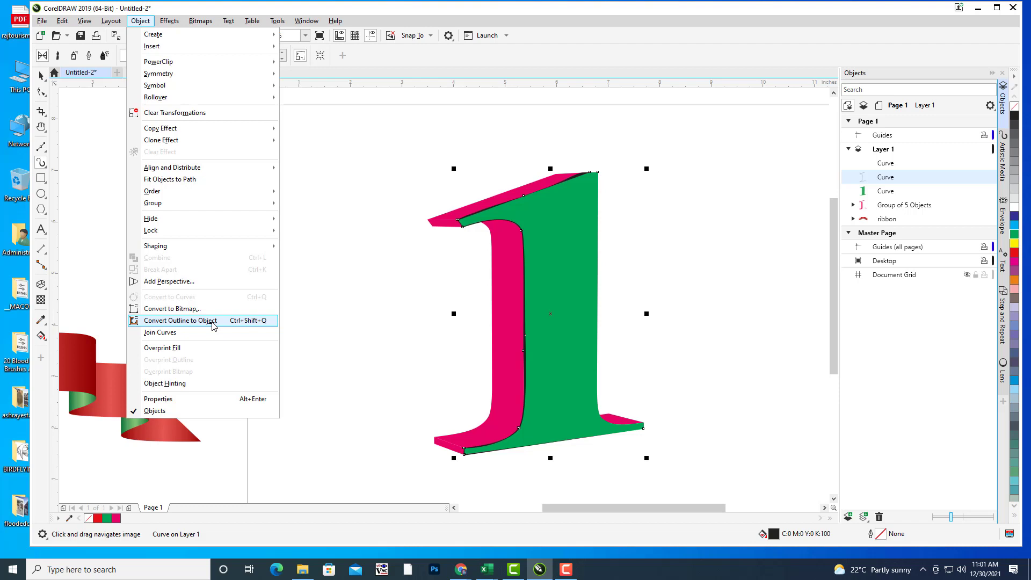
click(213, 323)
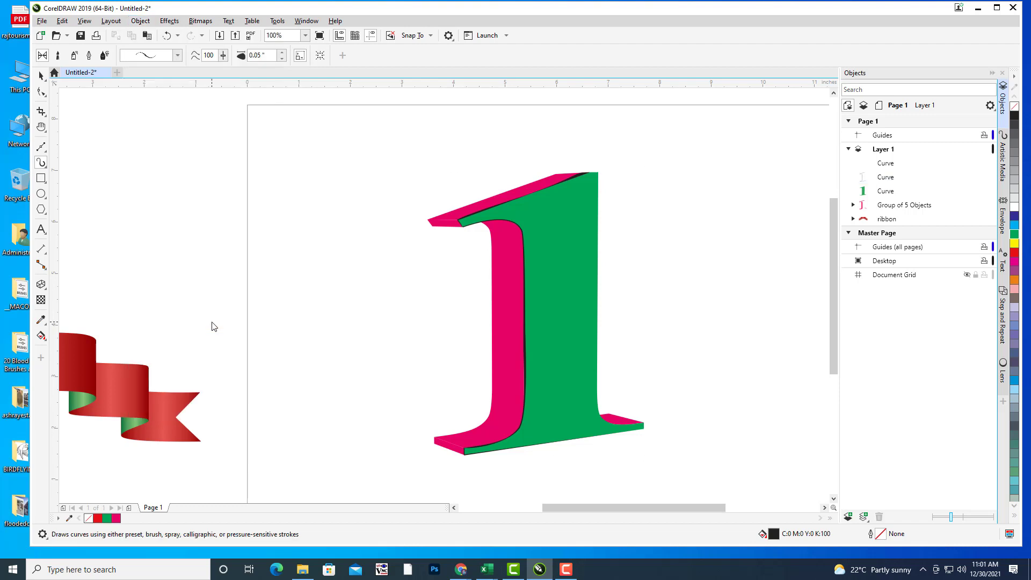
click(893, 181)
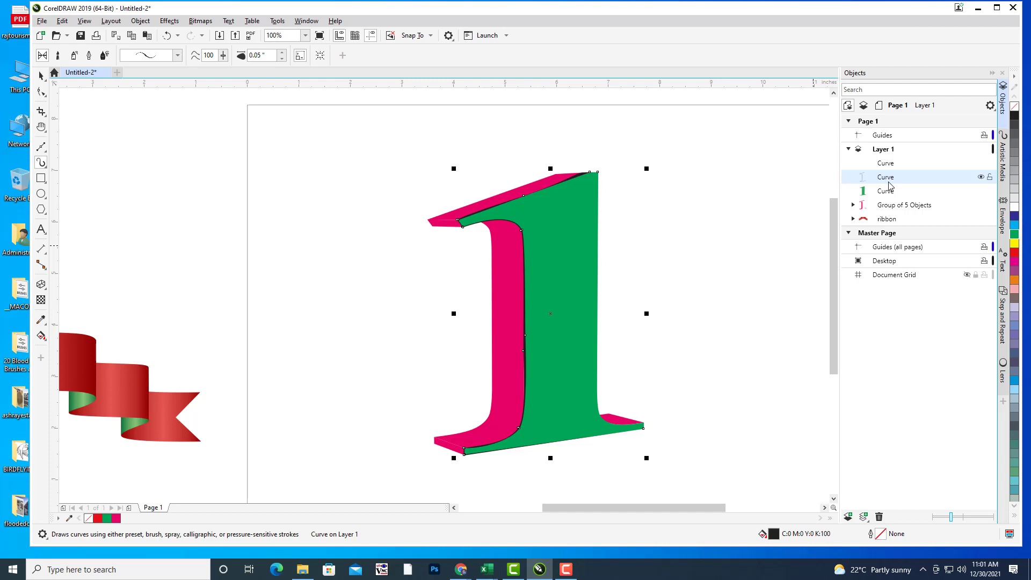
click(1014, 245)
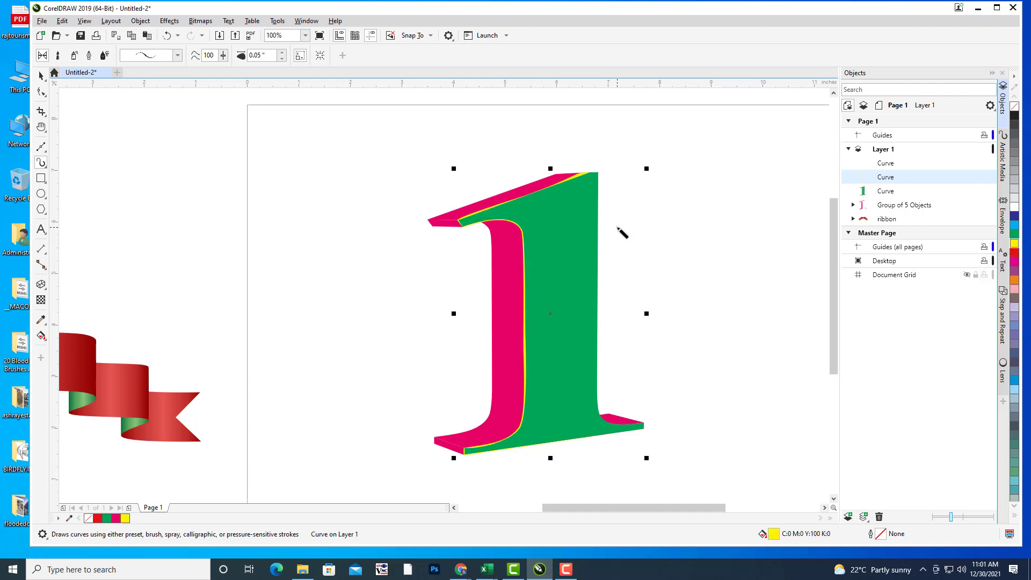
drag(717, 249, 704, 241)
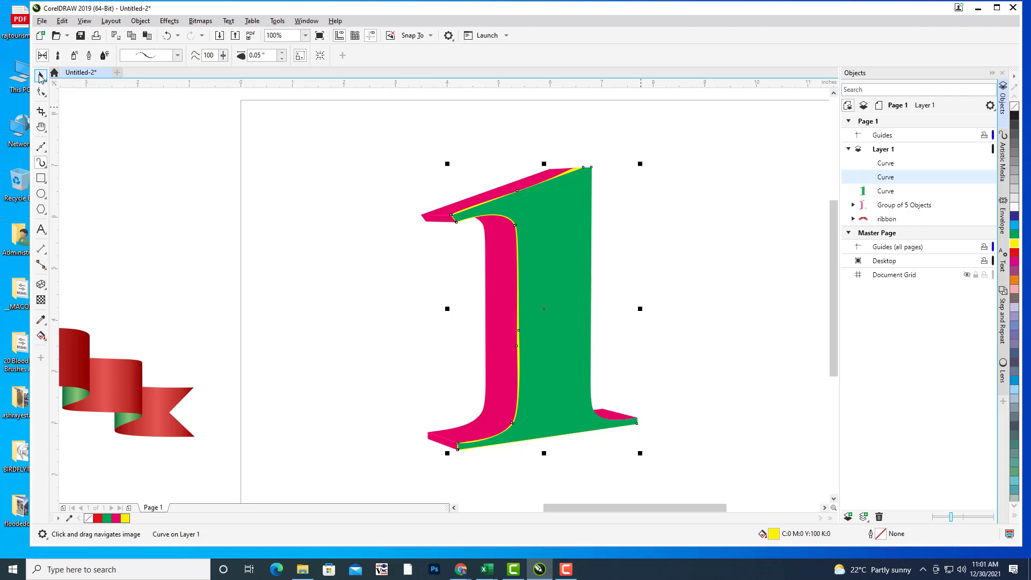
click(42, 76)
click(661, 282)
click(897, 192)
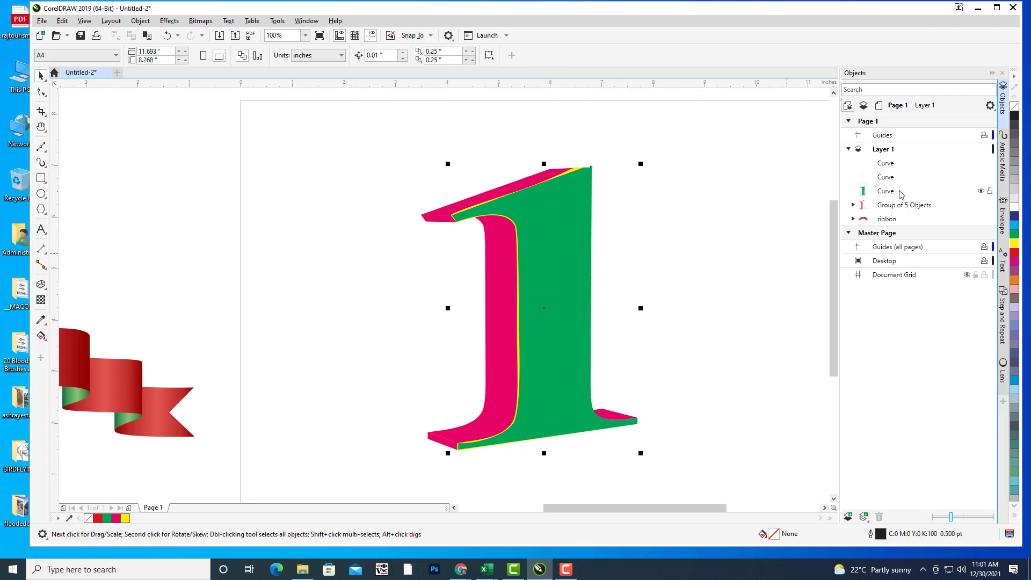
Step: Apply the GREENSILK fountain fill preset to the numeral's front face through Edit Fill (F11)
key(h)
drag(668, 245, 661, 245)
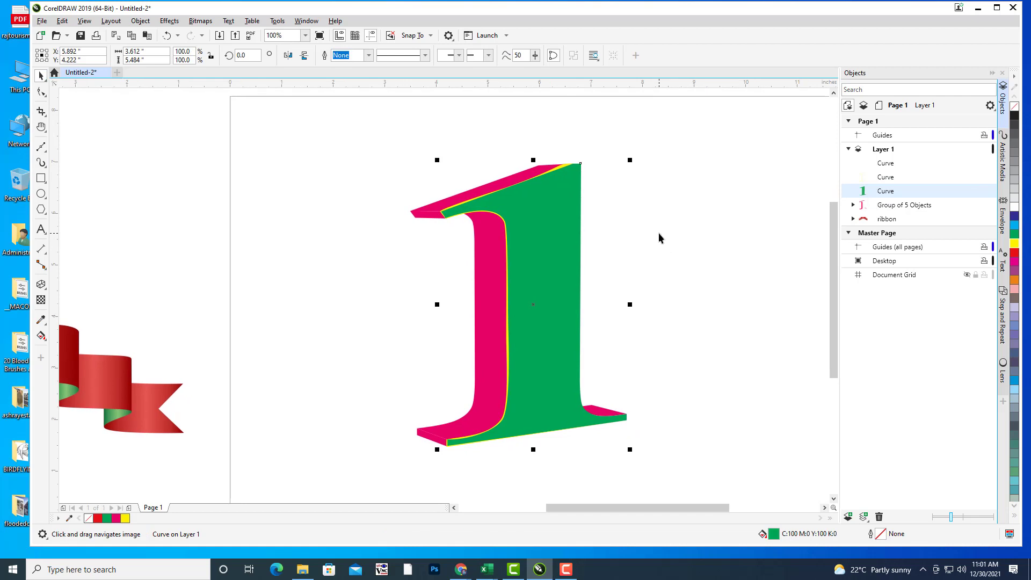
key(F11)
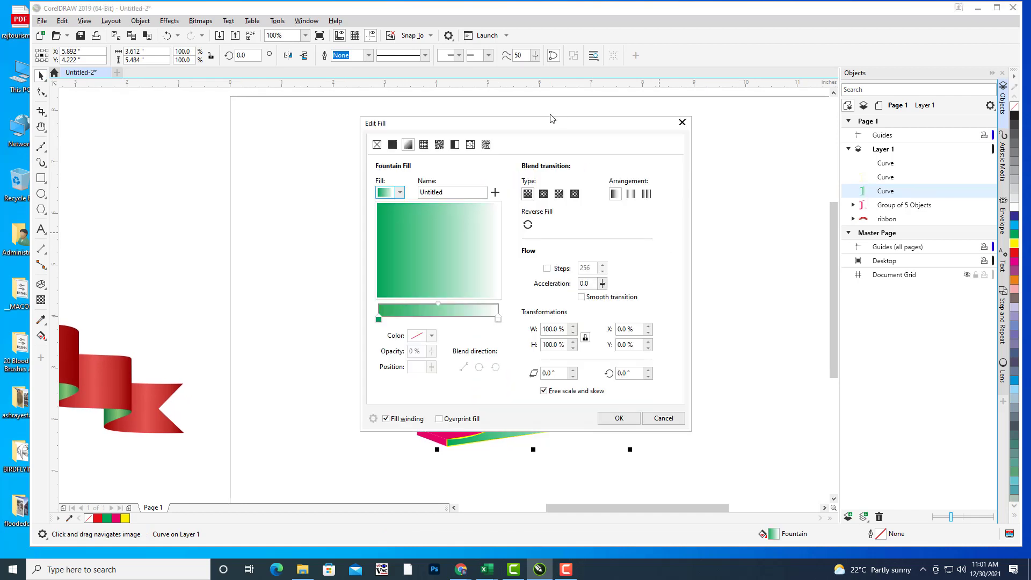
drag(552, 119, 926, 68)
click(786, 136)
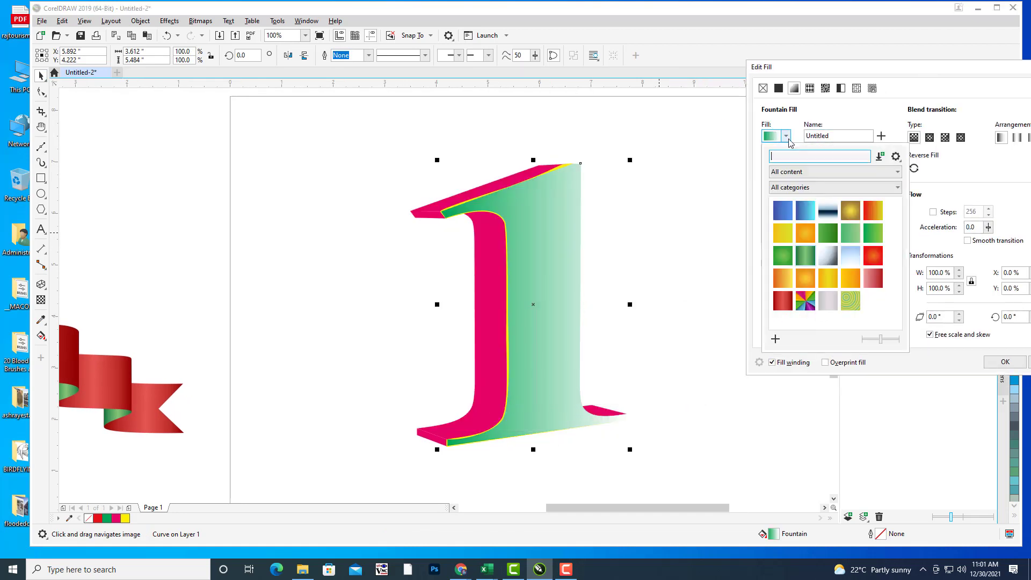
click(804, 256)
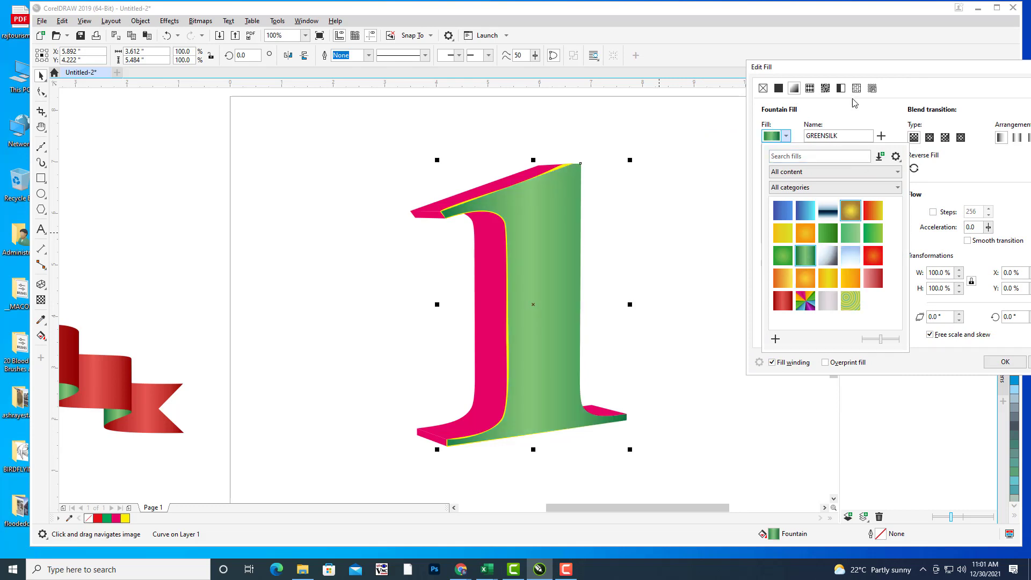
click(793, 75)
drag(845, 73, 768, 73)
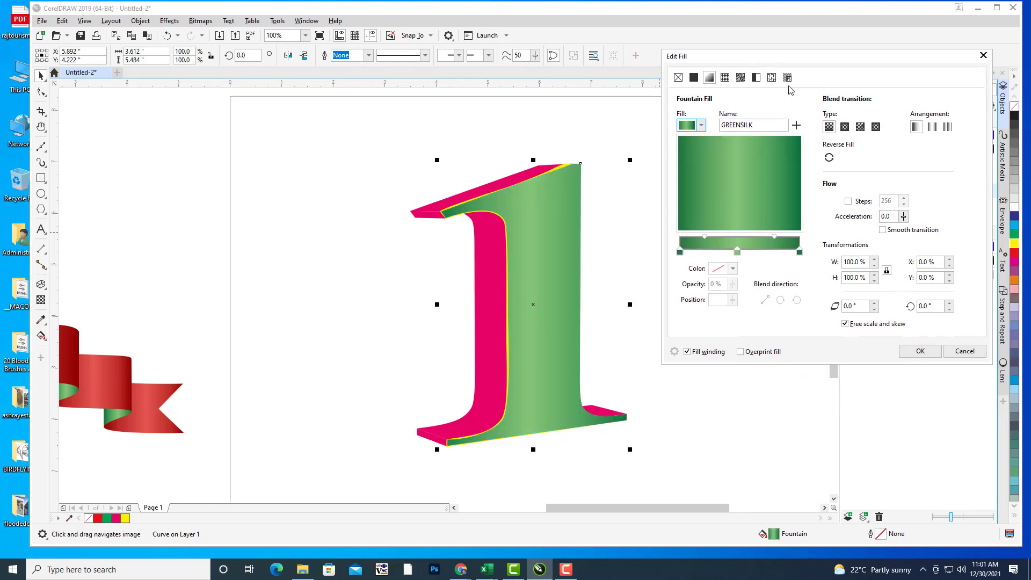
click(920, 352)
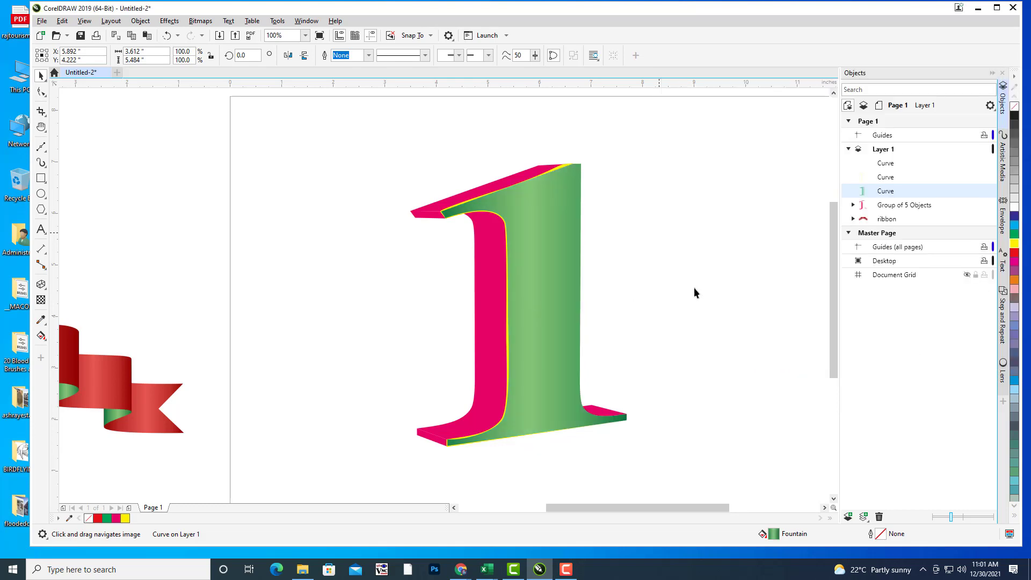
click(472, 276)
click(913, 205)
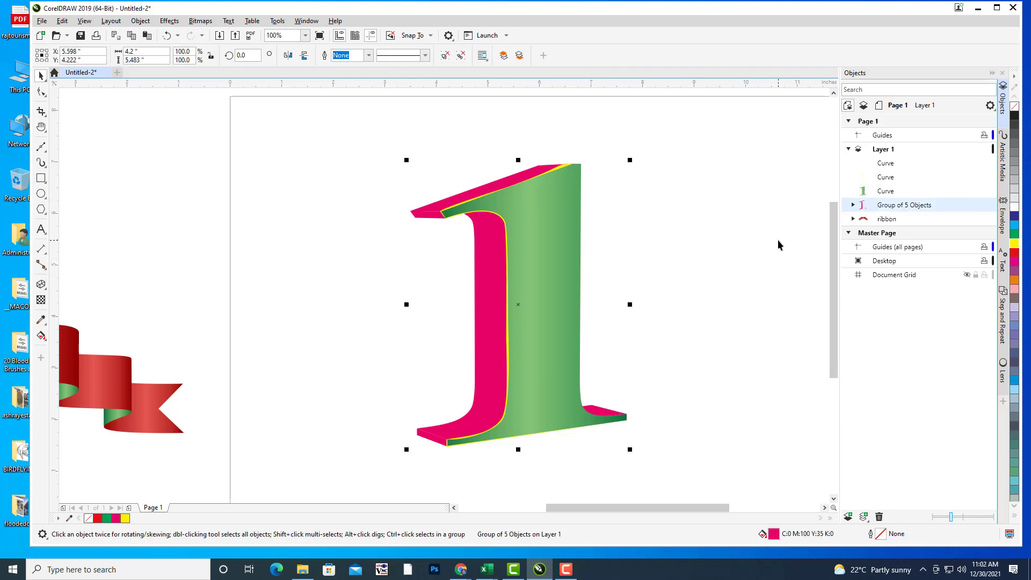
Step: Load the redgradient preset onto the side faces in Edit Fill, after trying ORANGESILK
key(F11)
drag(516, 127, 772, 64)
click(655, 131)
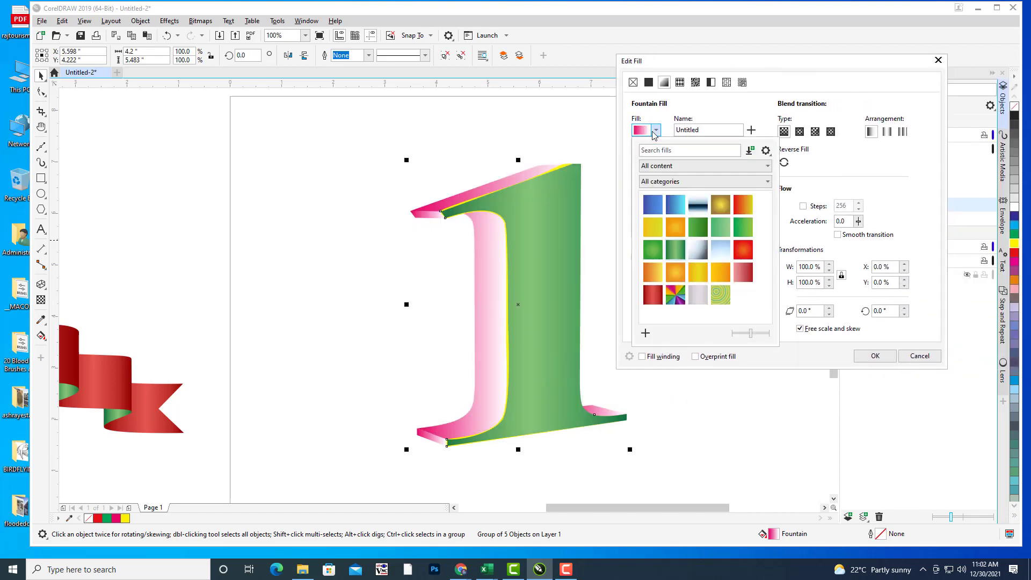
click(698, 278)
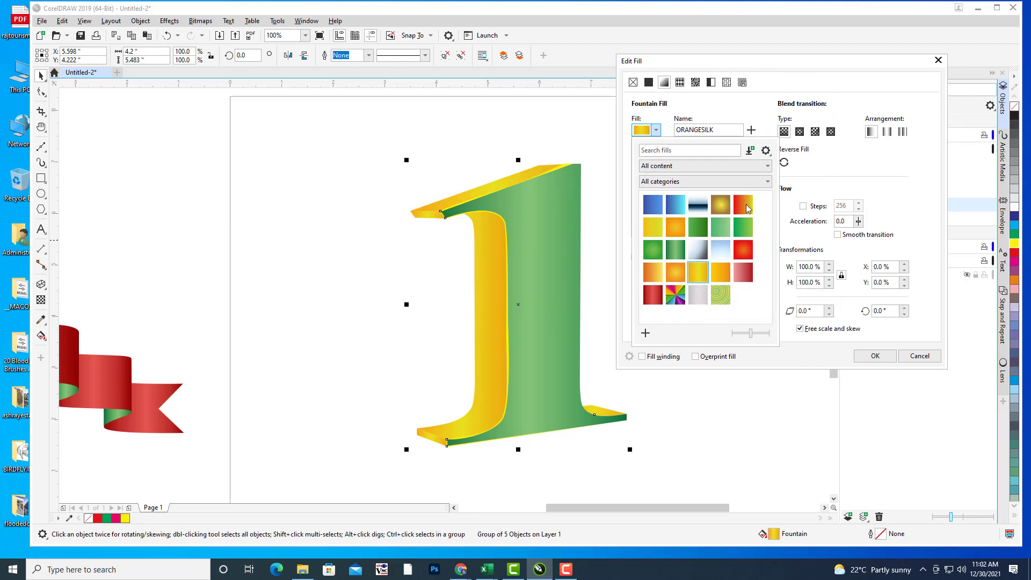
click(750, 278)
click(729, 67)
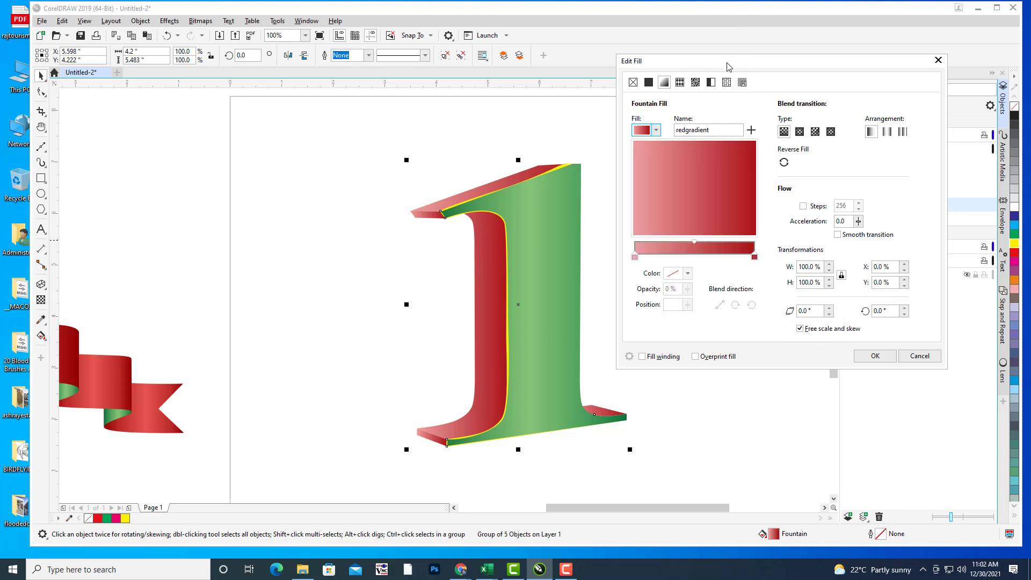
drag(757, 66, 734, 64)
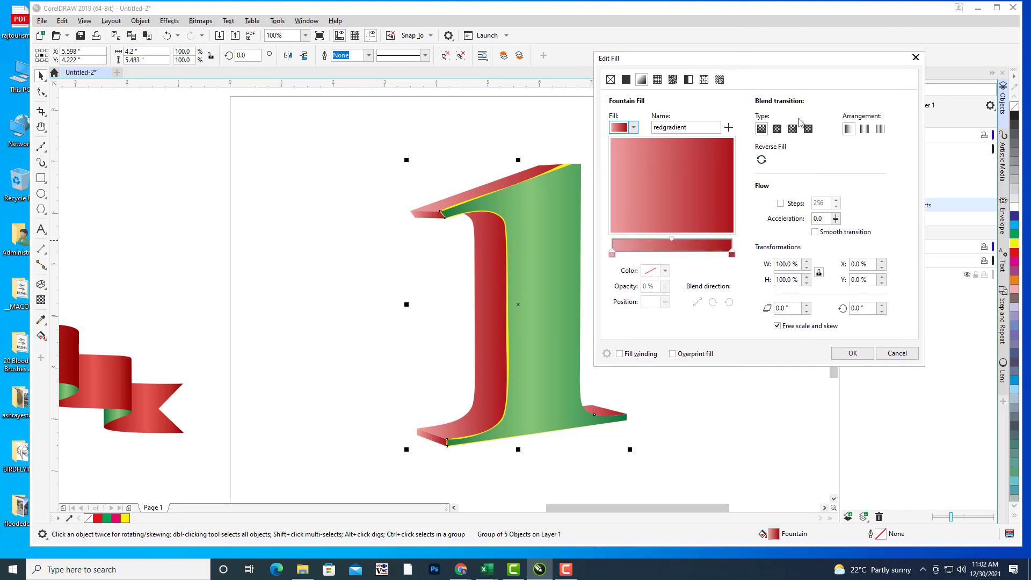
Step: Set the gradient's right end to magenta and left end to purple, then apply it
click(732, 254)
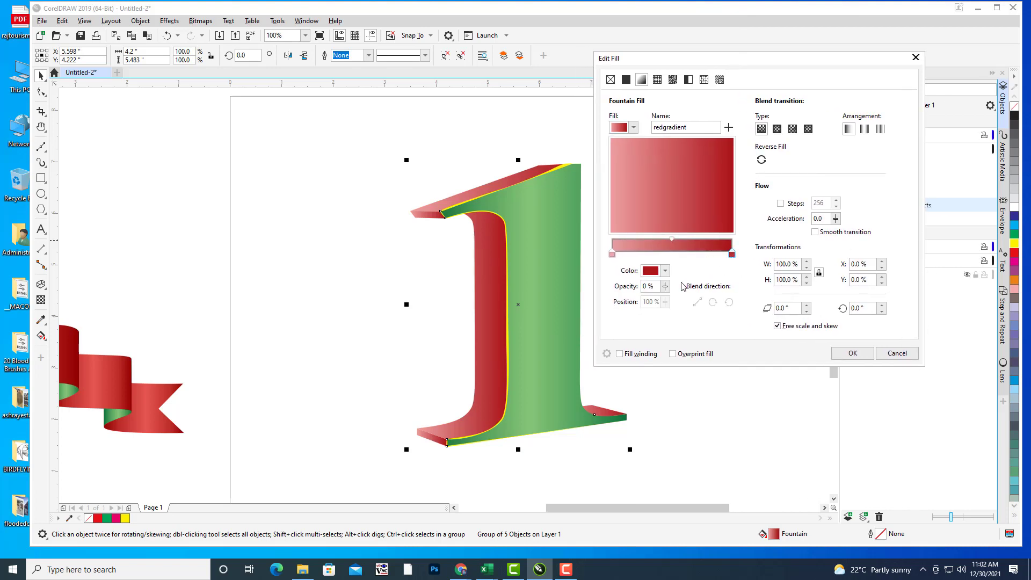
click(664, 272)
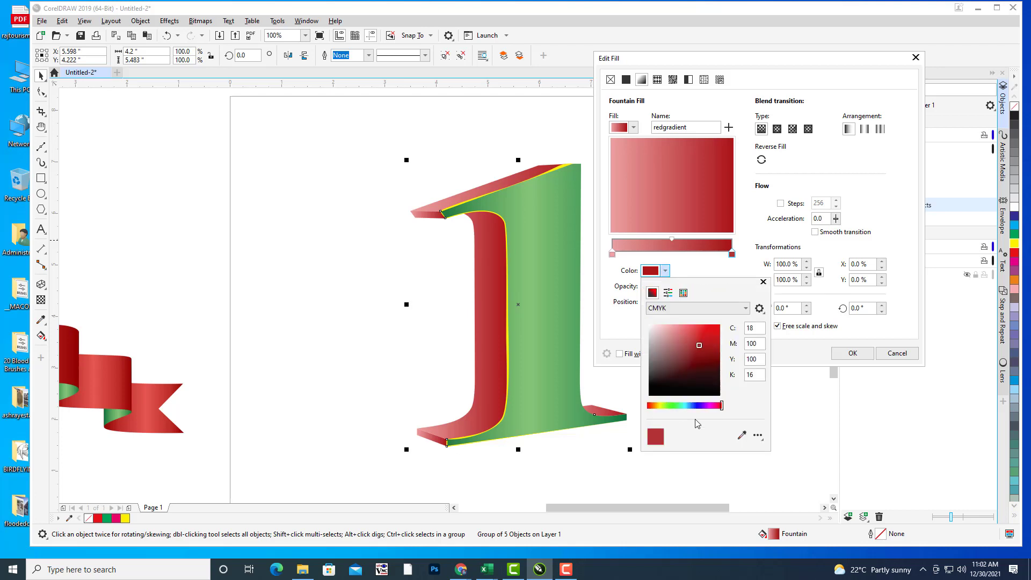
click(710, 405)
click(709, 328)
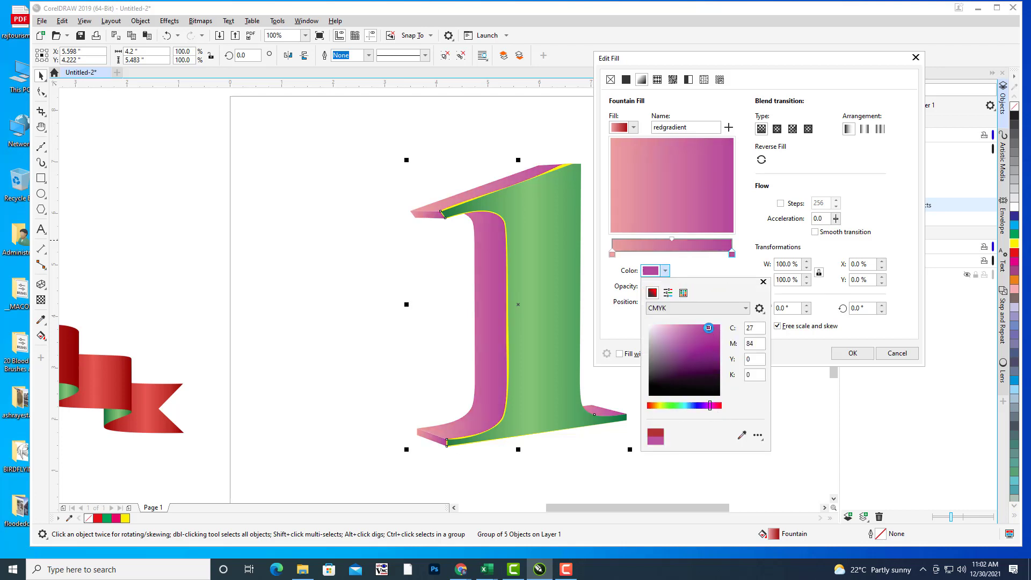
click(613, 254)
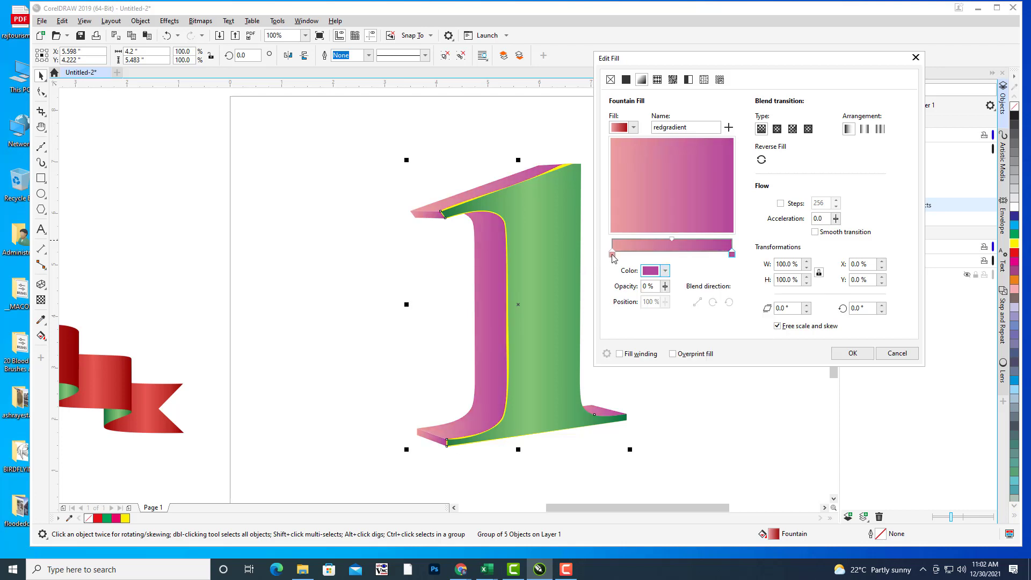
click(613, 255)
click(665, 271)
click(707, 406)
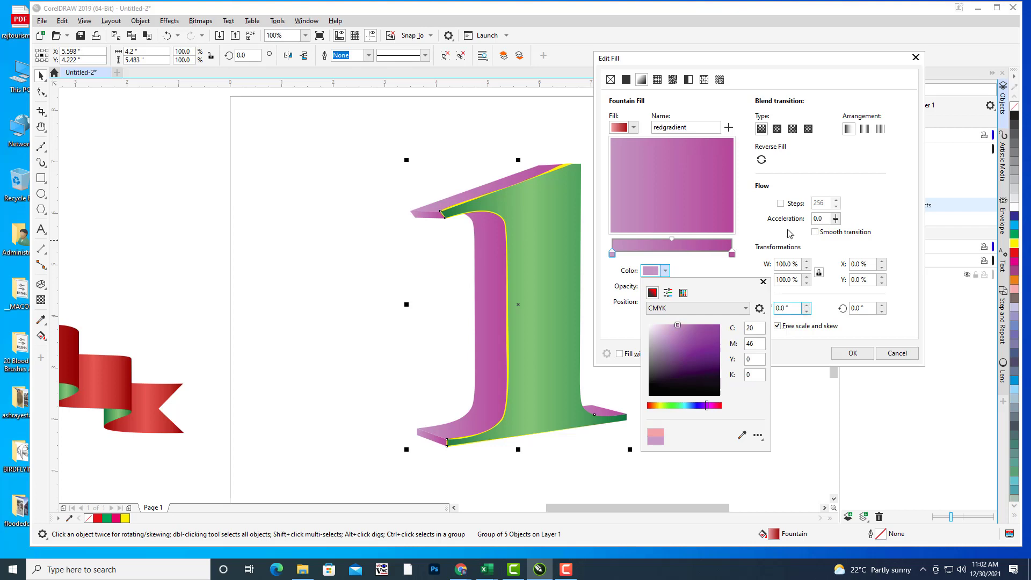
click(801, 164)
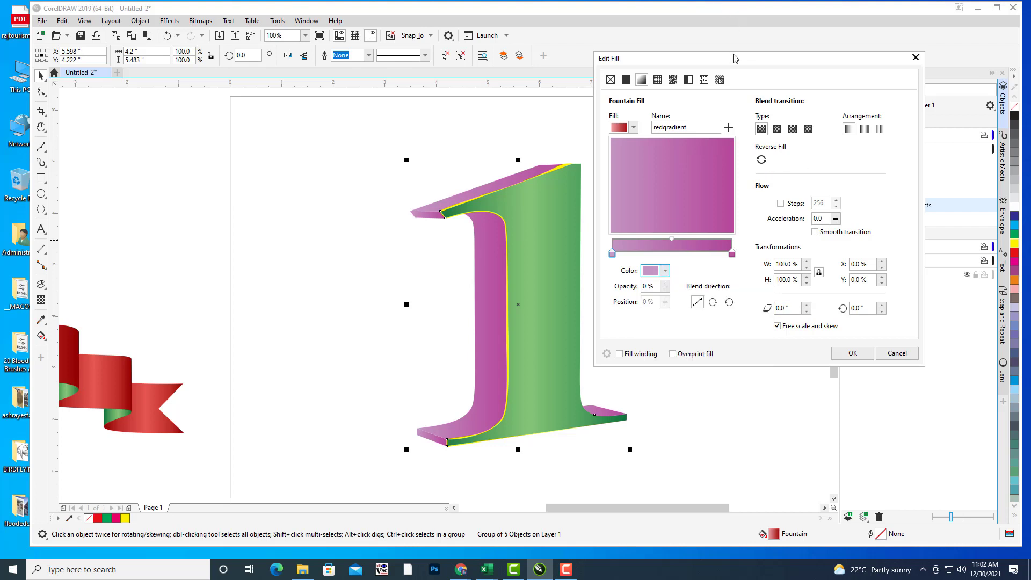
drag(735, 58, 720, 60)
click(838, 354)
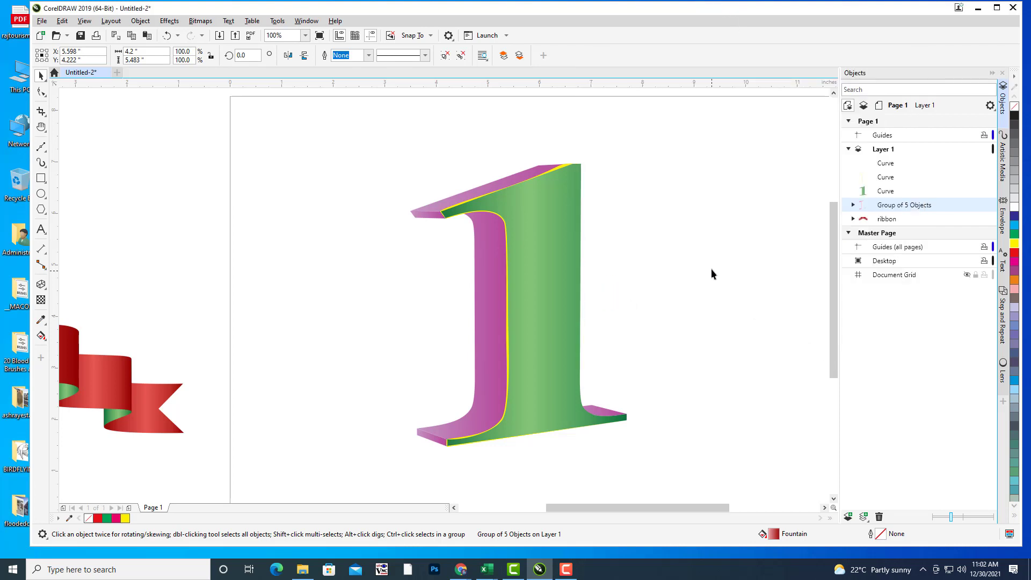
Step: Group the numeral's four parts with Ctrl+G, scale the group to about 81% and reposition it
click(711, 269)
key(h)
scroll(747, 209, down, 3)
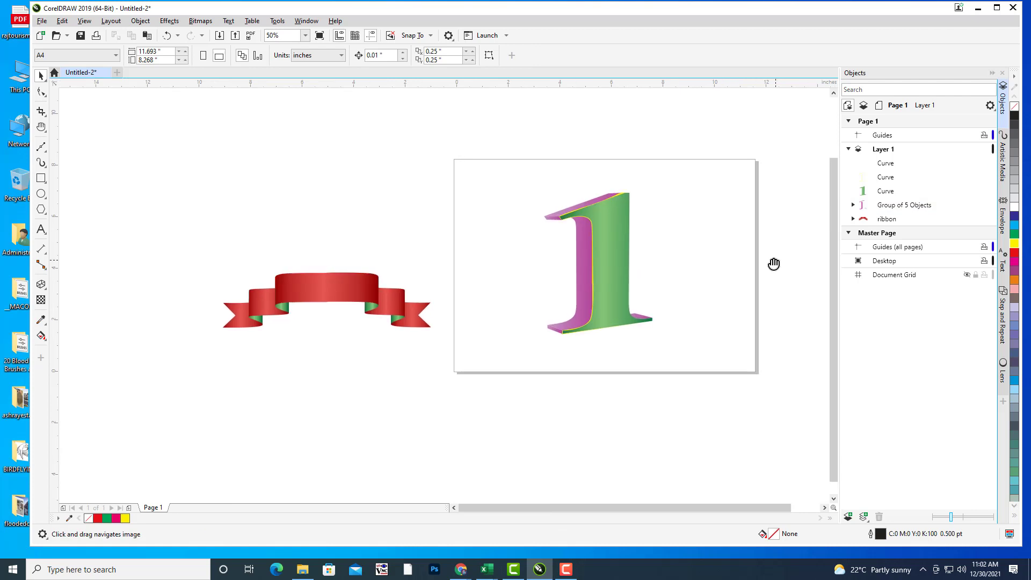
drag(774, 263, 768, 264)
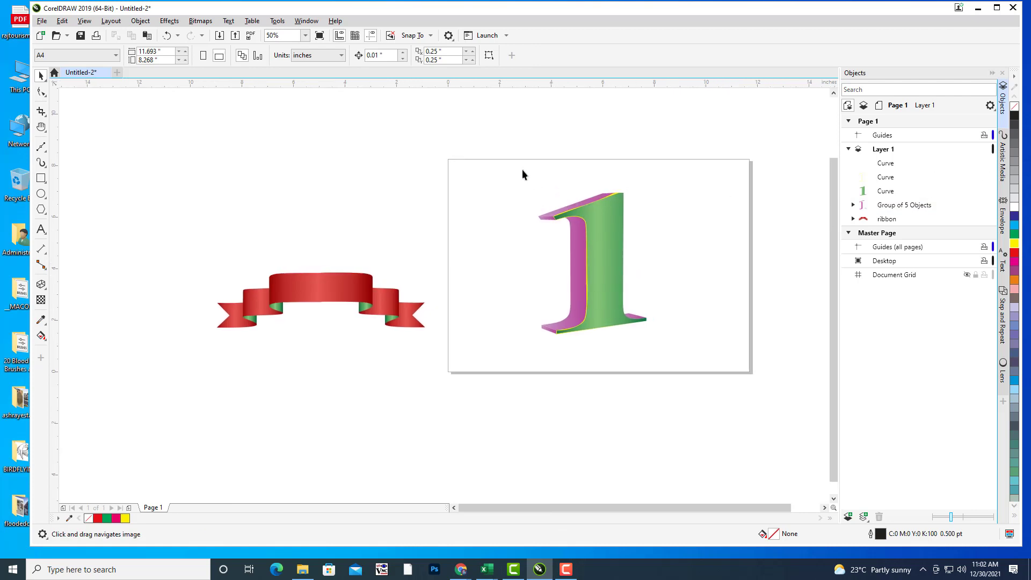
drag(701, 376, 719, 385)
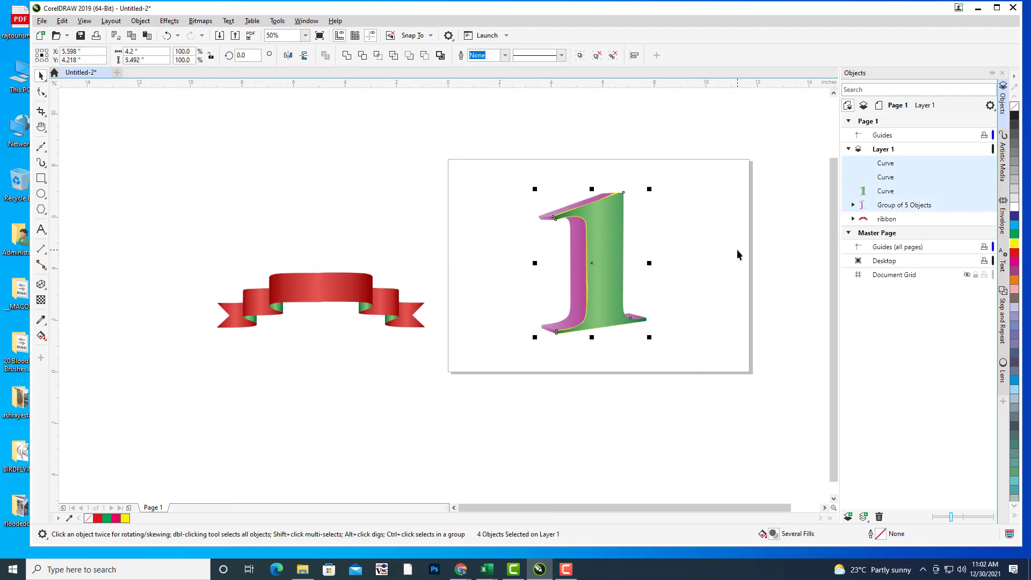
key(ctrl+g)
drag(649, 189, 643, 198)
mouse_move(606, 245)
mouse_down()
mouse_move(618, 241)
mouse_move(613, 248)
mouse_up()
click(691, 256)
Step: Move the ribbon in front of the numeral, lower it across the base and enlarge it to about 92%
click(692, 256)
drag(376, 293, 653, 282)
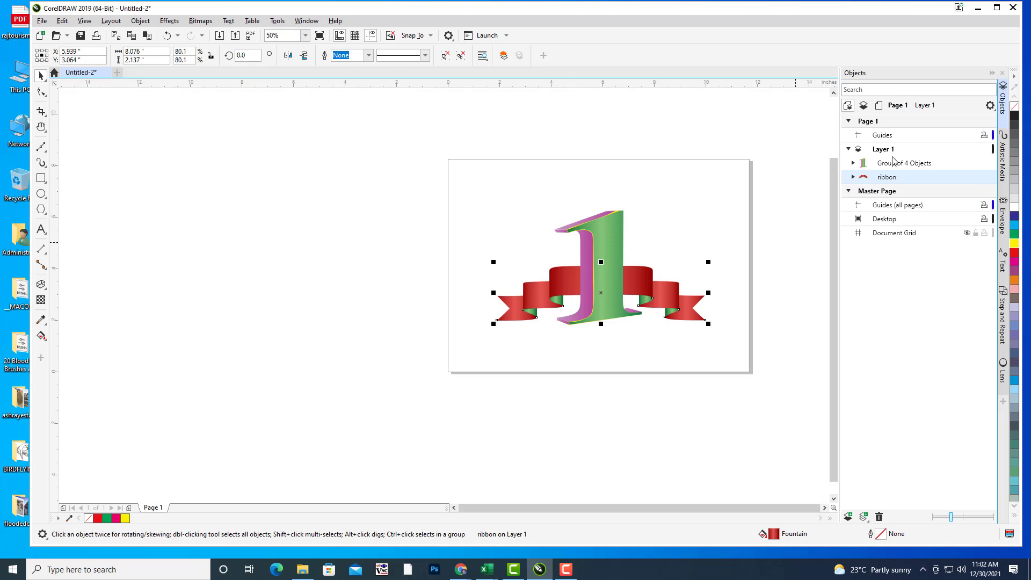
drag(893, 173, 890, 161)
key(Escape)
click(635, 279)
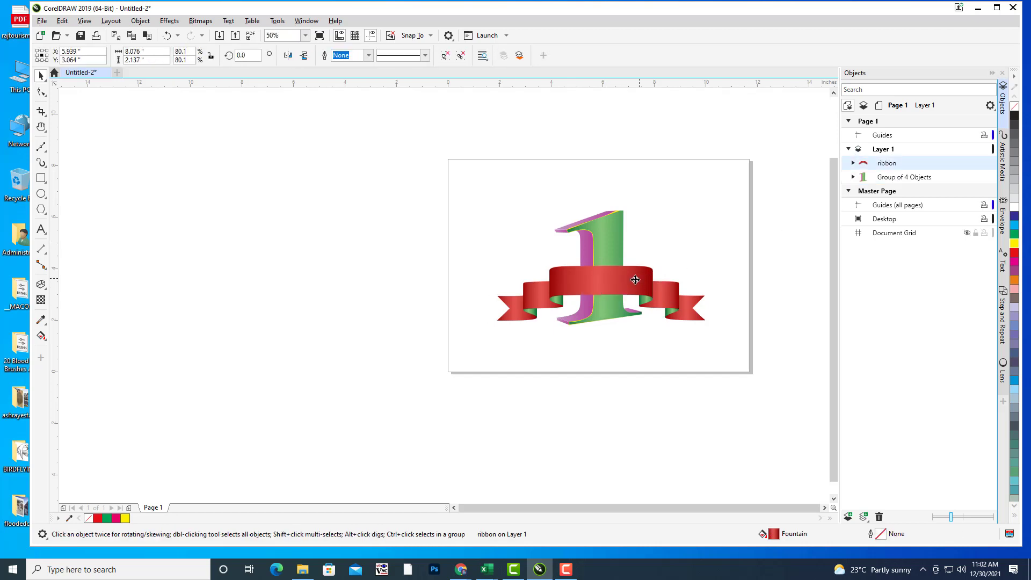
drag(635, 280, 633, 290)
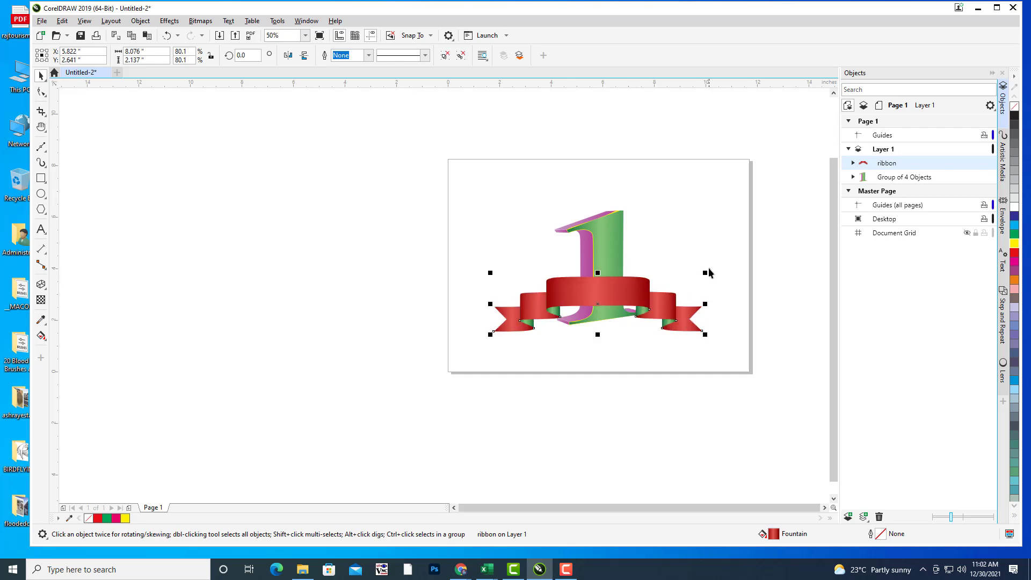
drag(705, 272, 719, 267)
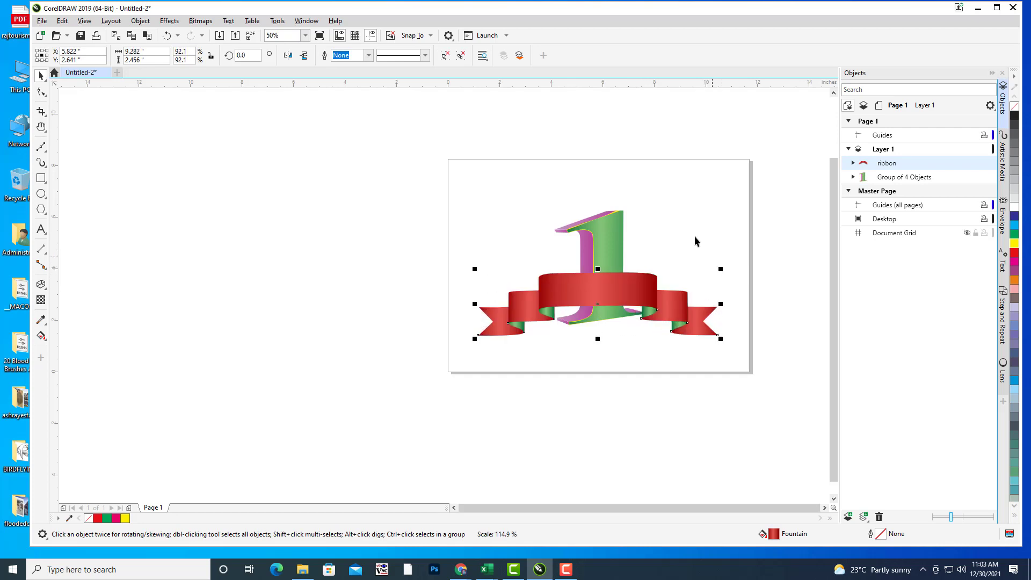
Step: Enlarge the numeral group to about 93% and nudge the ribbon slightly down
click(692, 230)
drag(688, 221, 573, 233)
click(535, 263)
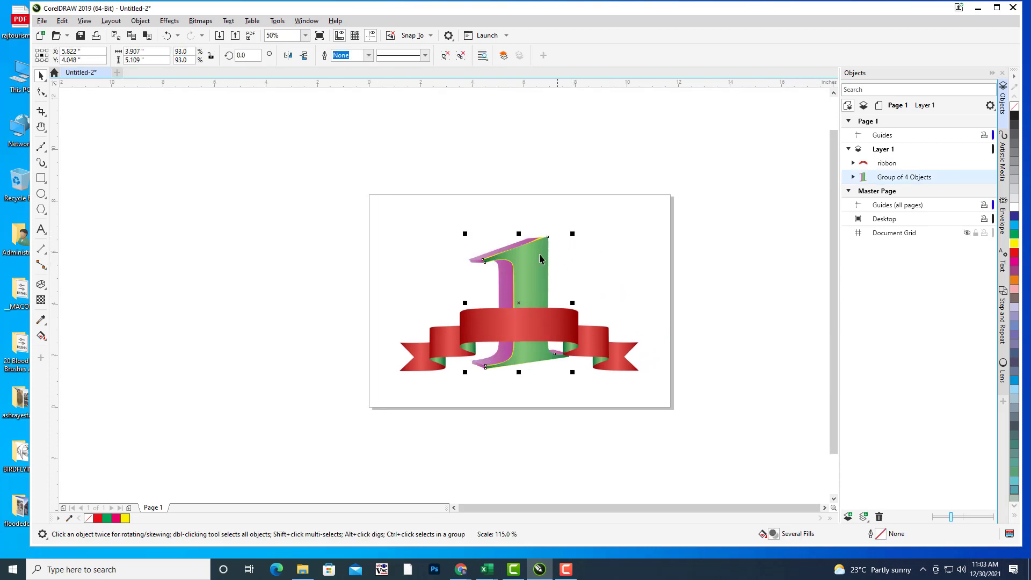
drag(514, 270, 517, 263)
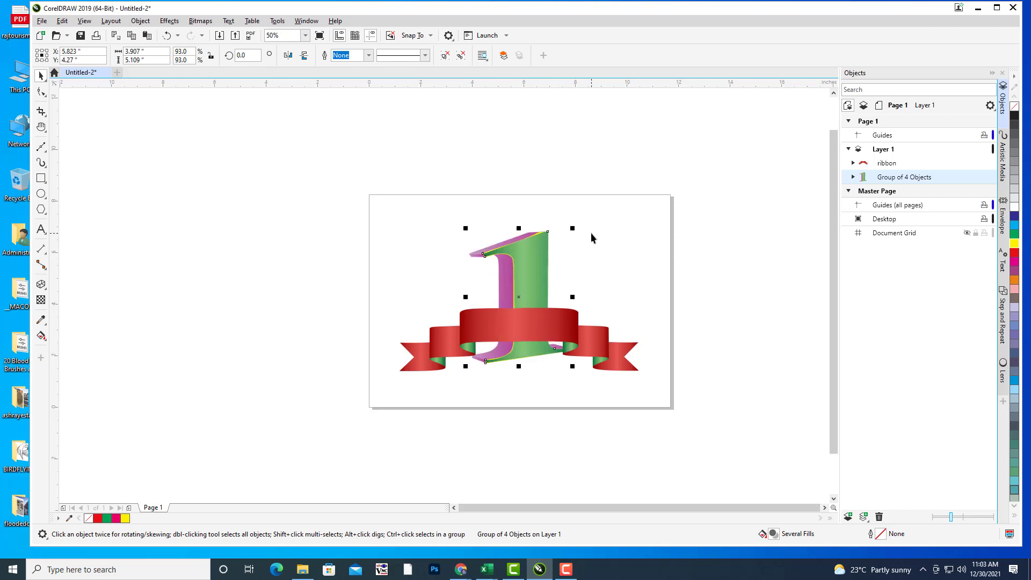
click(591, 233)
click(573, 334)
drag(572, 334, 574, 343)
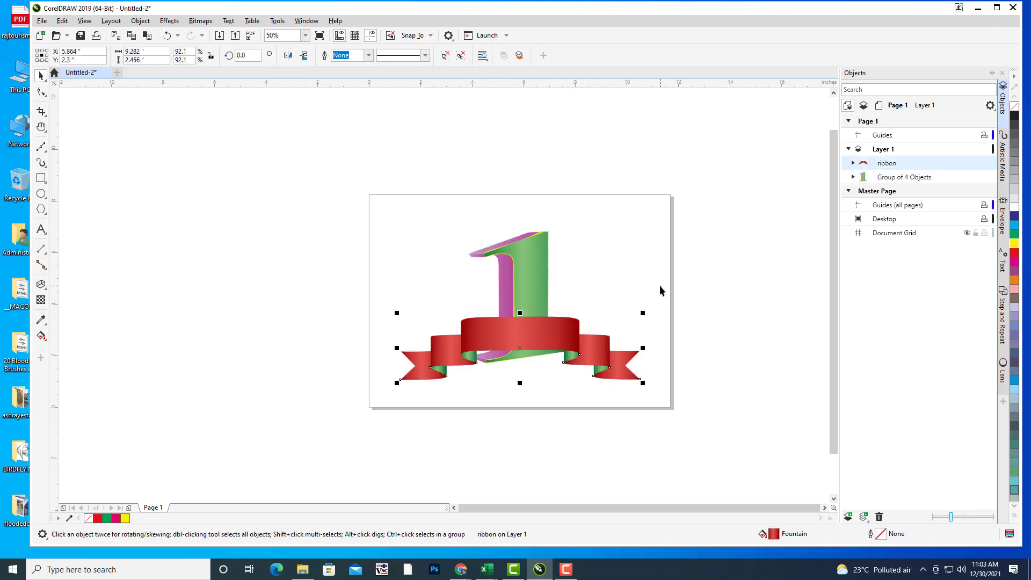
click(659, 285)
click(534, 279)
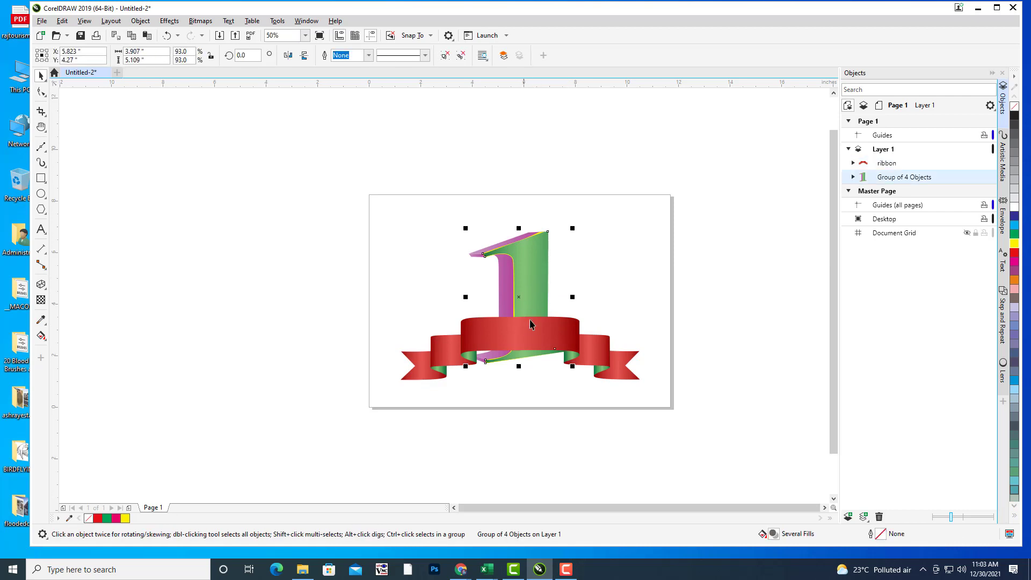
click(550, 333)
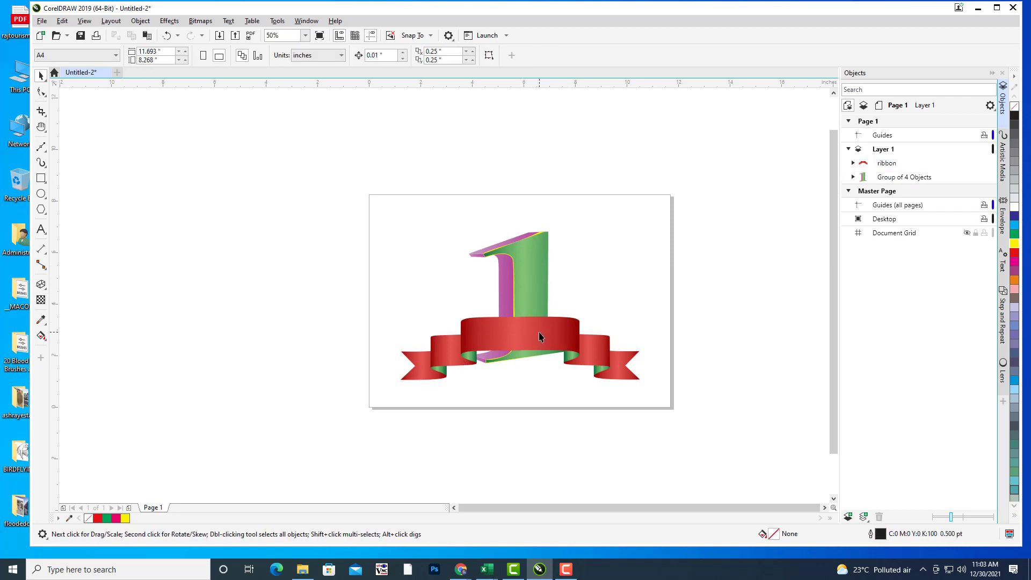
Step: Nudge the ribbon slightly up on the numeral and reframe the page view
drag(550, 333, 550, 323)
click(855, 333)
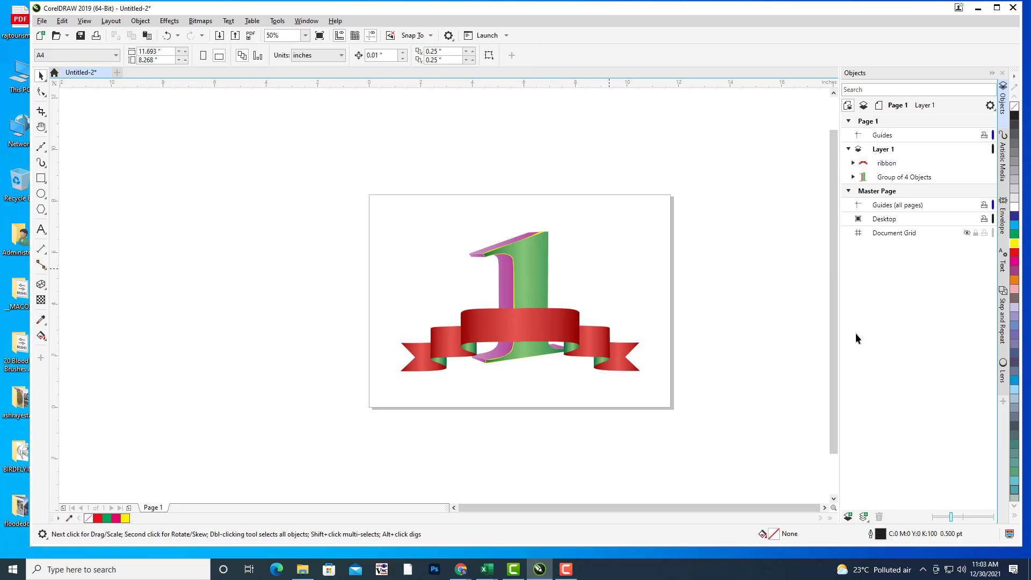
key(h)
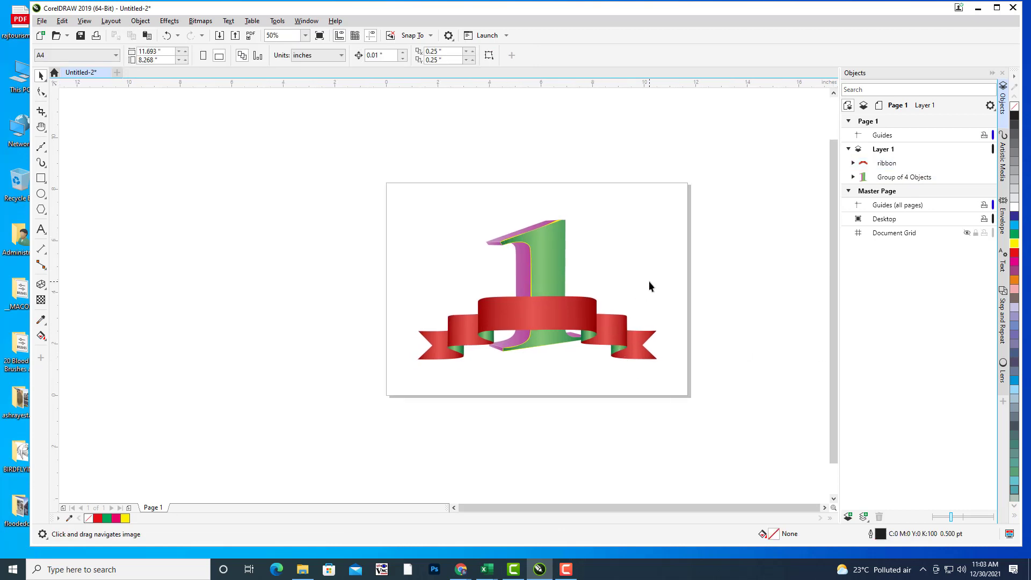
drag(634, 297, 627, 295)
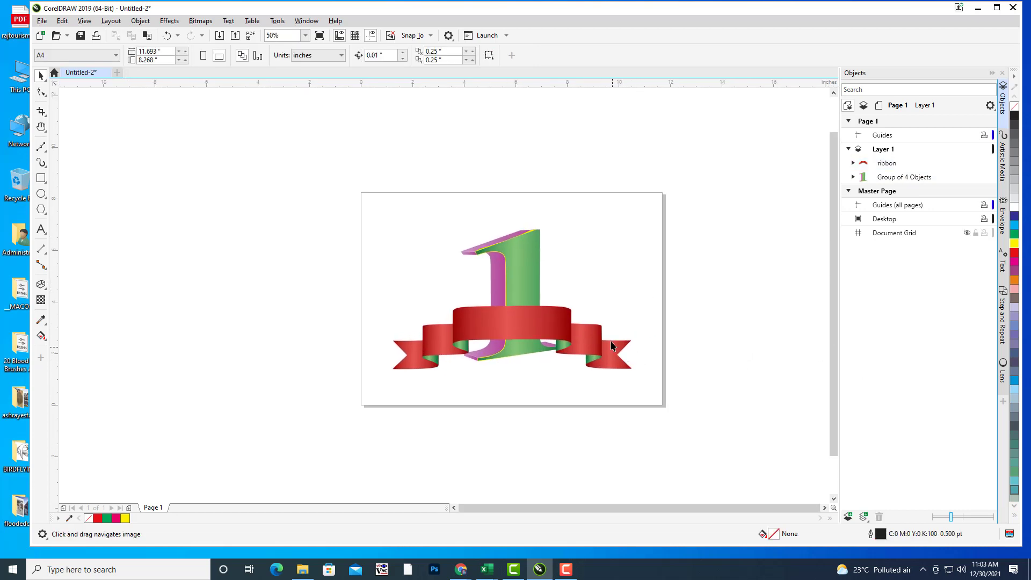
drag(587, 322, 610, 305)
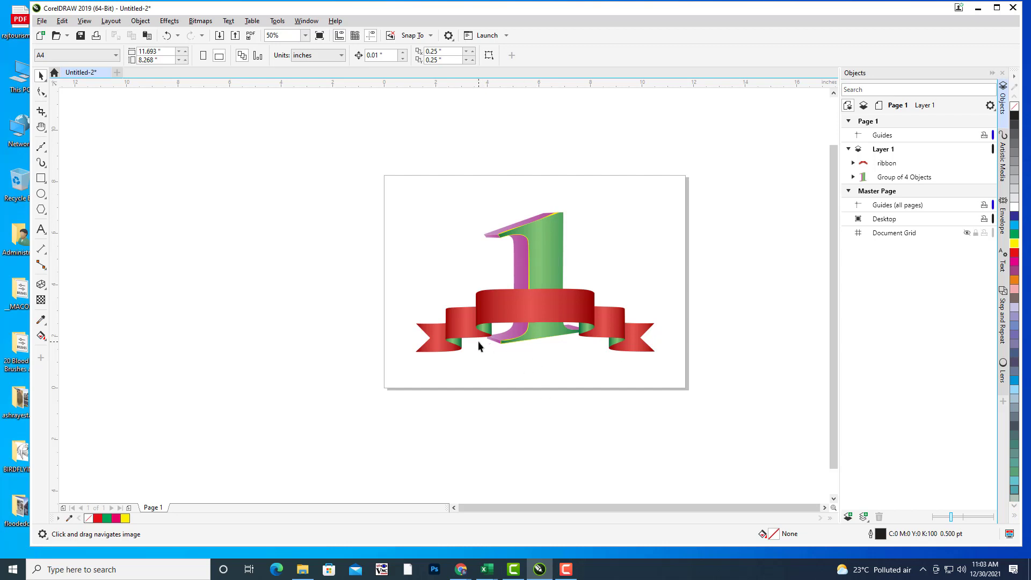
drag(601, 247, 586, 253)
drag(463, 227, 473, 216)
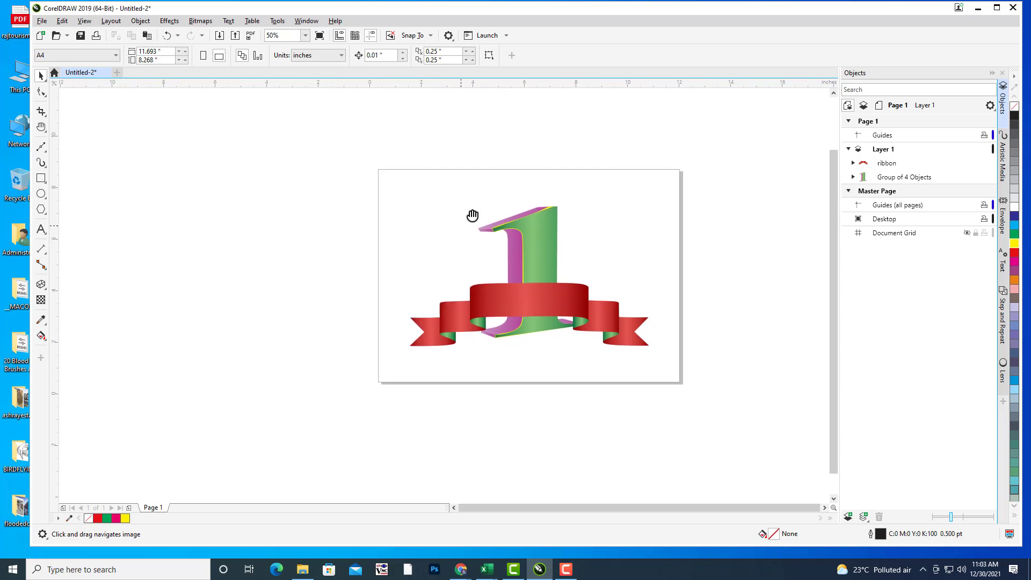
scroll(592, 230, up, 3)
scroll(605, 223, down, 1)
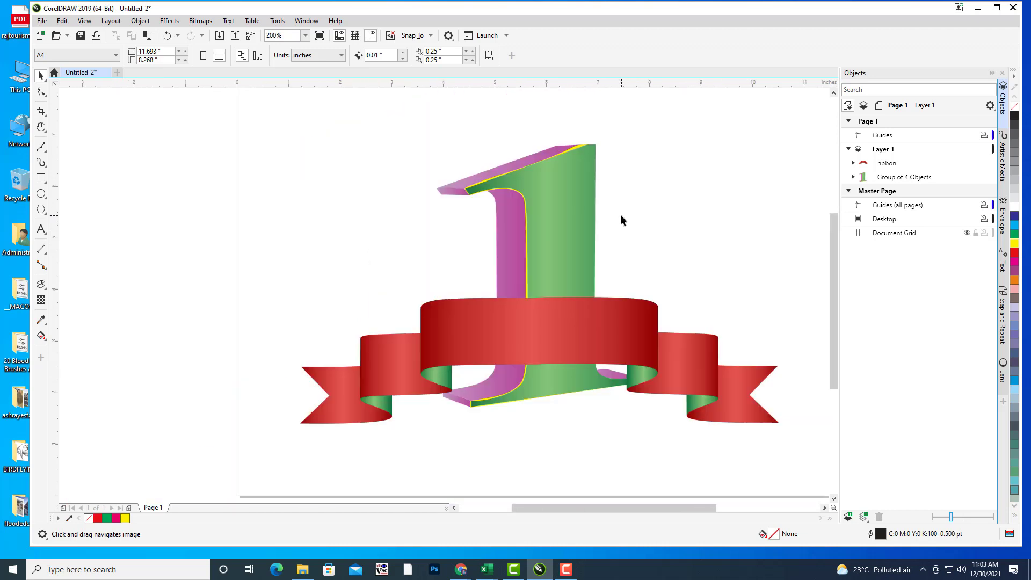
scroll(621, 215, down, 3)
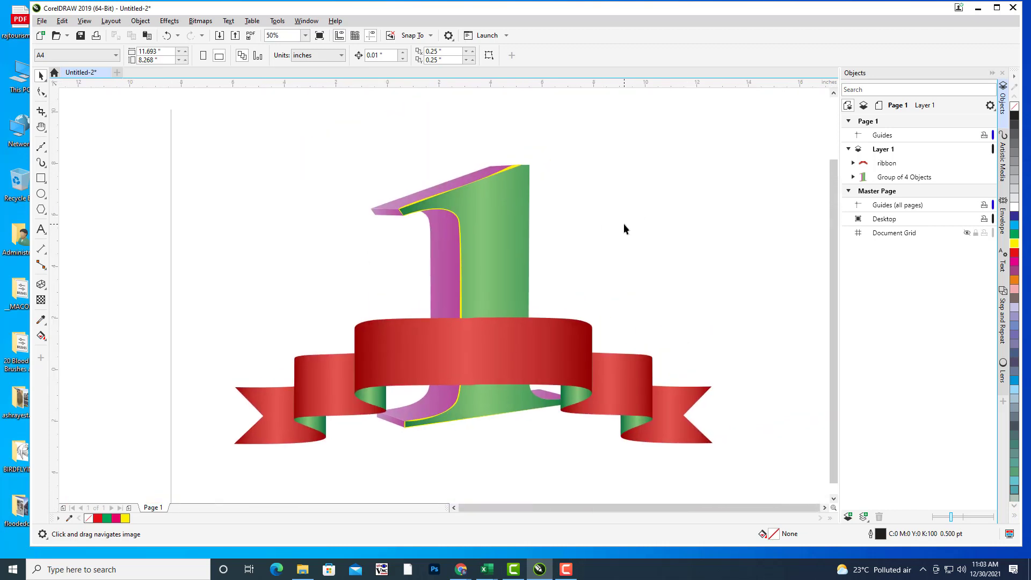
drag(623, 223, 616, 232)
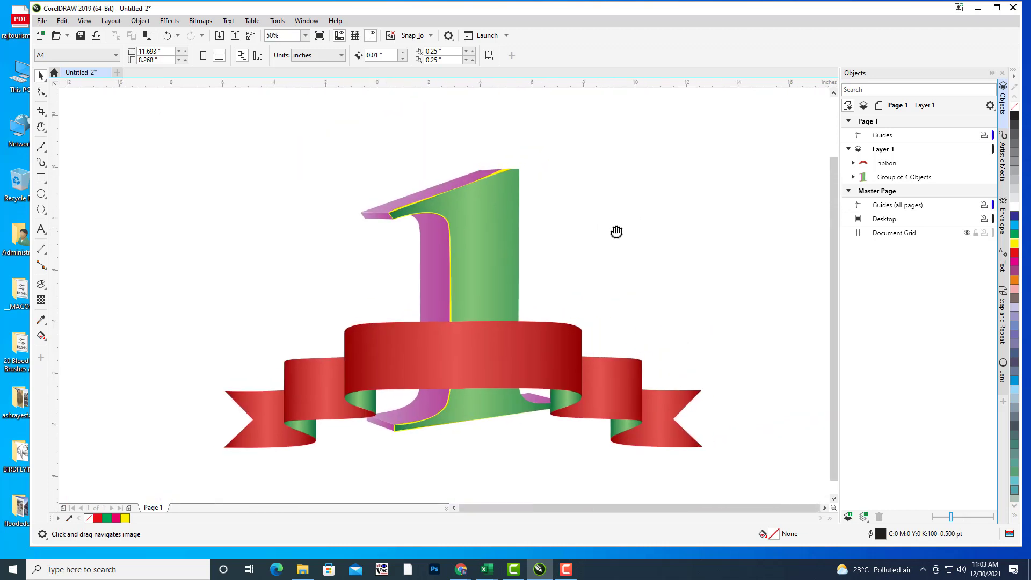
drag(616, 231, 429, 267)
click(41, 193)
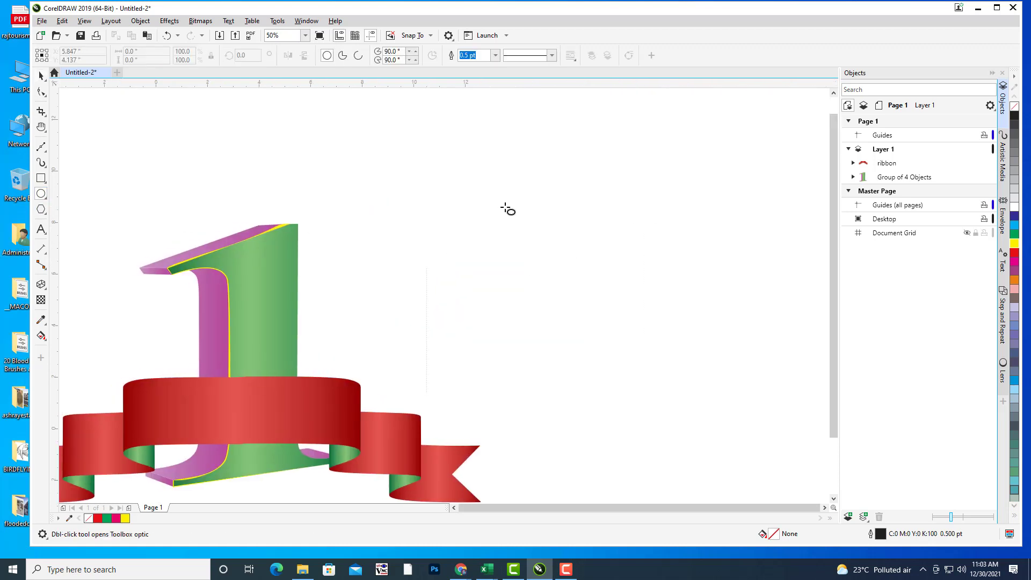
Step: Draw a large 13.25" circle beside the artwork, fill it cyan and set its outline to None
drag(514, 162, 688, 306)
scroll(565, 245, down, 3)
key(ctrl+z)
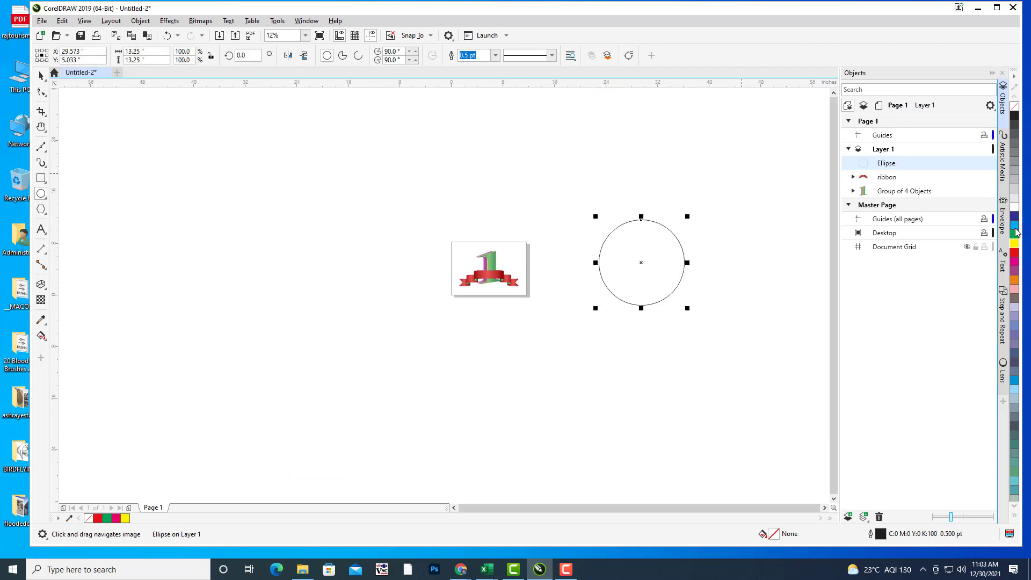
click(1015, 226)
drag(656, 221, 574, 228)
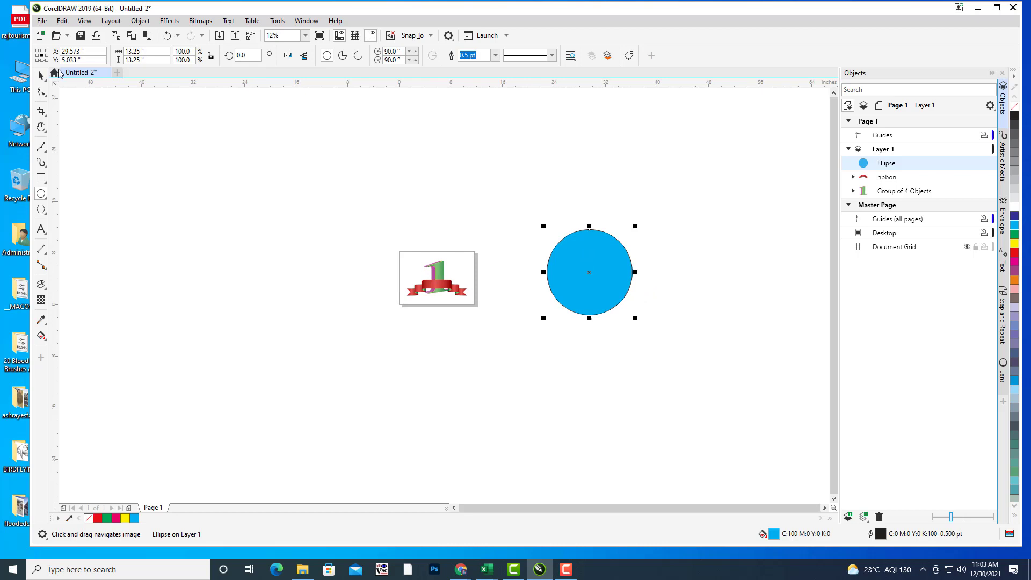
click(495, 55)
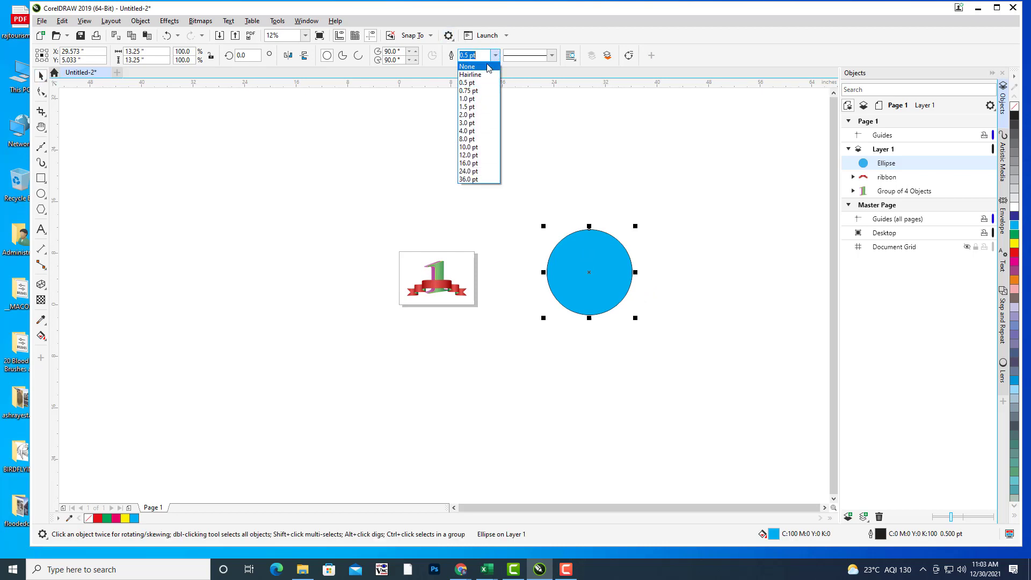
click(468, 66)
click(590, 144)
click(601, 272)
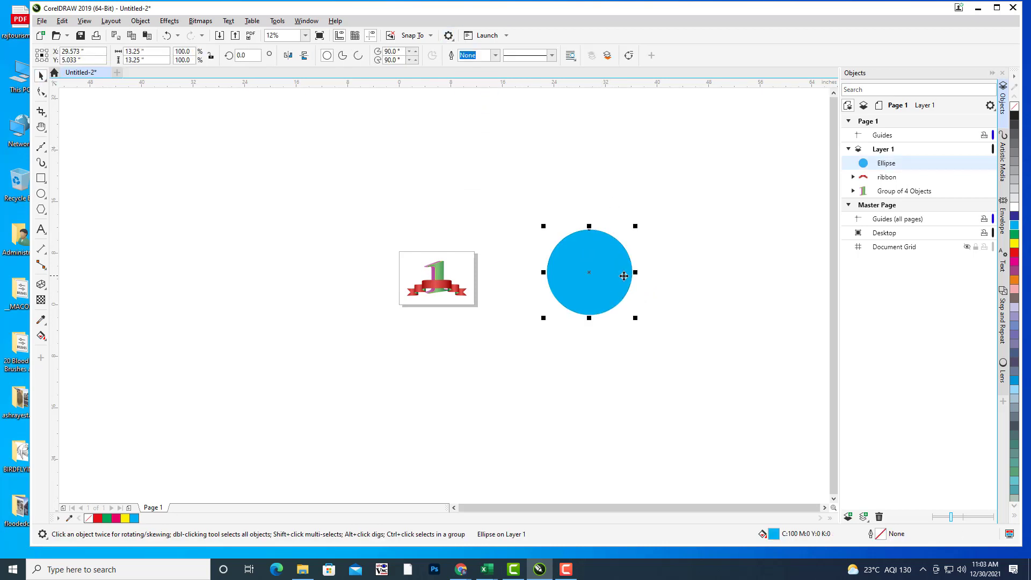
scroll(621, 272, up, 1)
drag(621, 272, 666, 278)
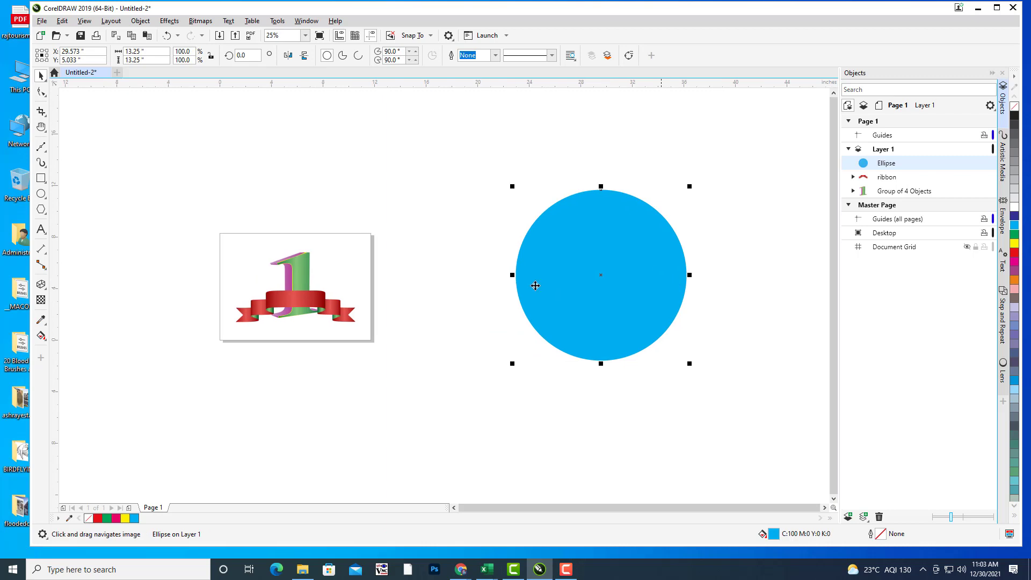
Step: Extrude the cyan circle downward and give the extrusion solid pink sides
click(44, 290)
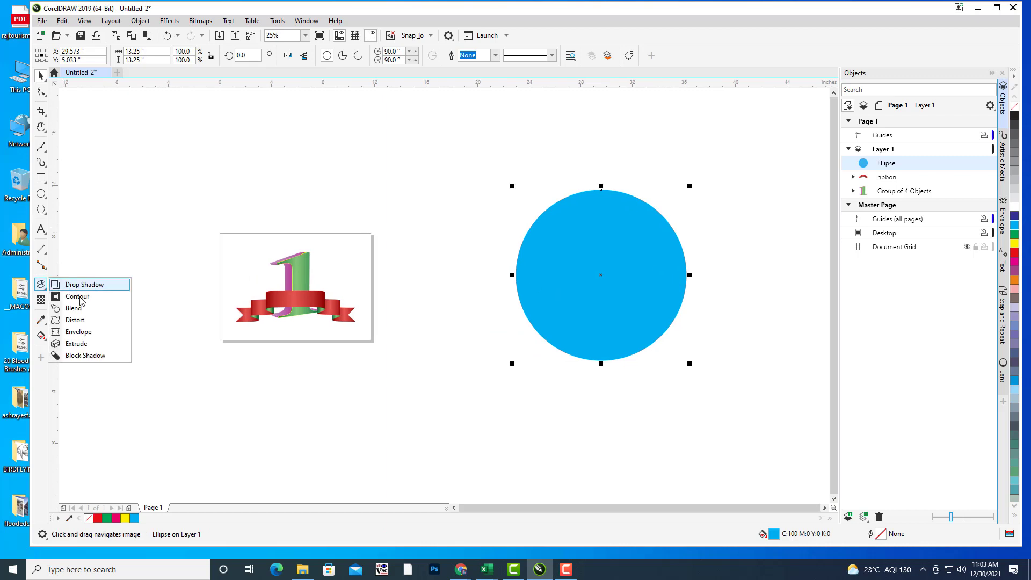
click(75, 343)
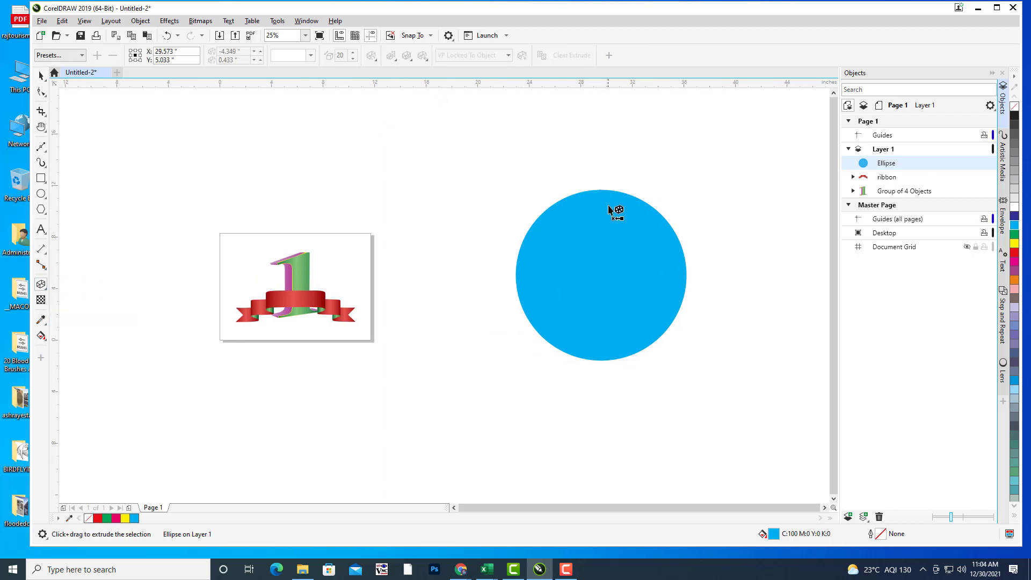
drag(615, 212, 596, 458)
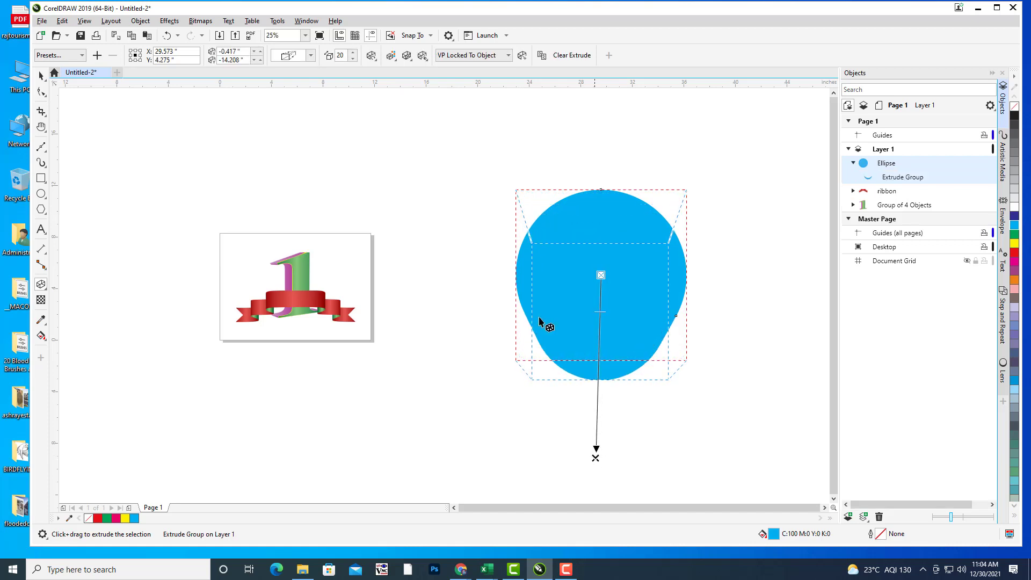
click(391, 56)
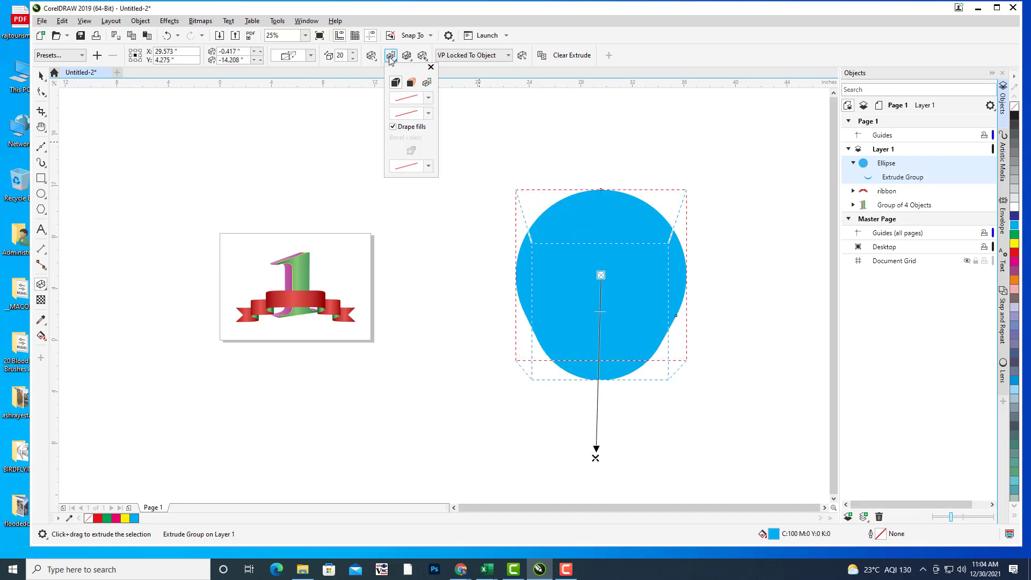
click(415, 84)
click(429, 108)
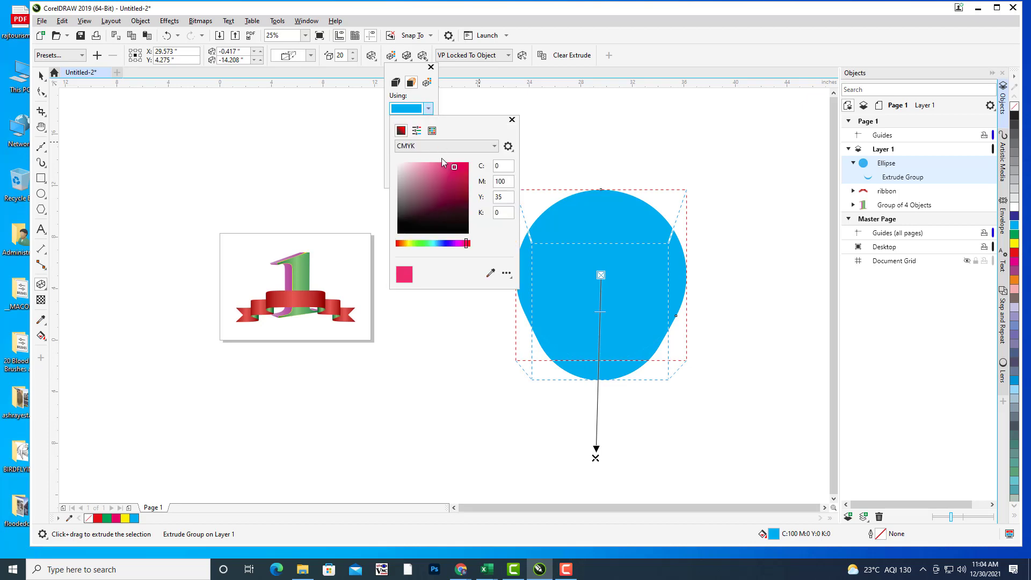
click(444, 169)
click(683, 60)
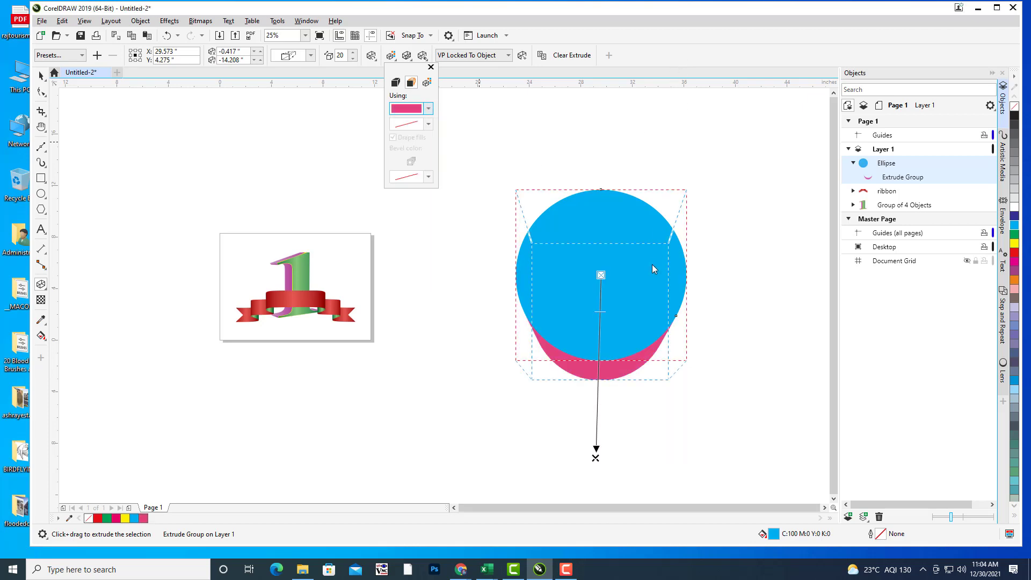
click(671, 70)
drag(548, 200, 557, 162)
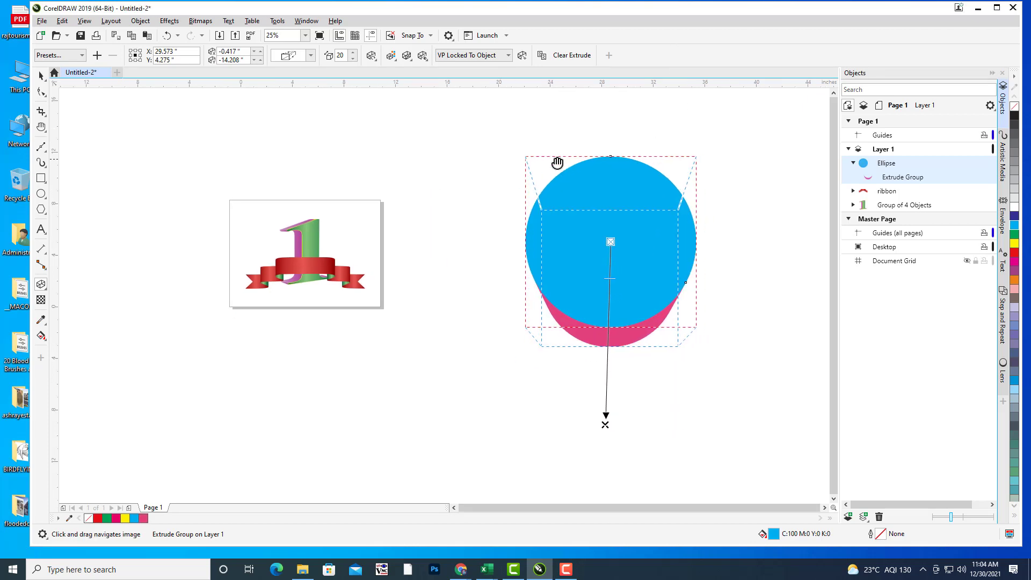
Step: Tilt the extrusion with Extrude Rotation and make it a shallow disc with depth 4
click(371, 55)
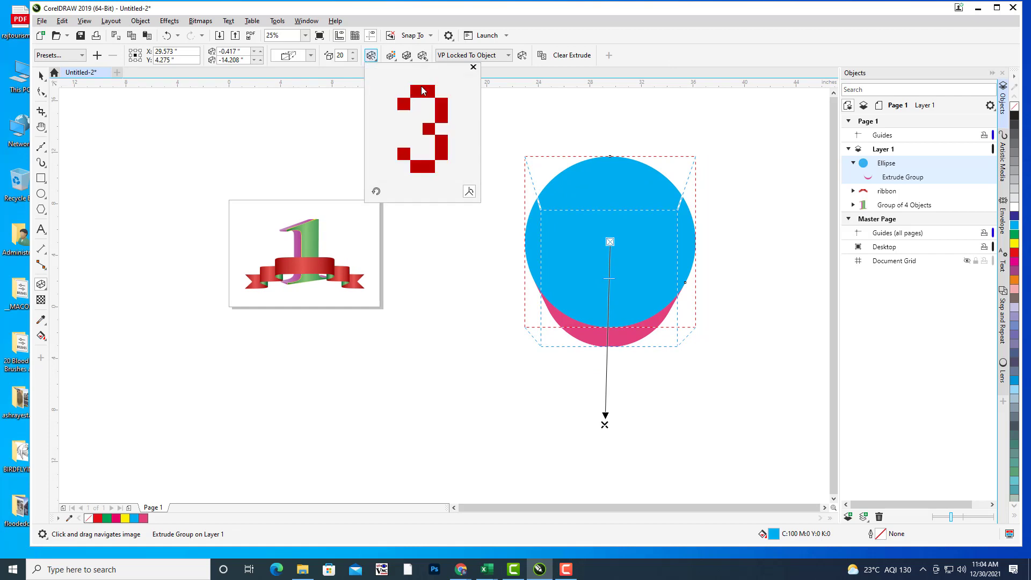
drag(422, 90, 421, 108)
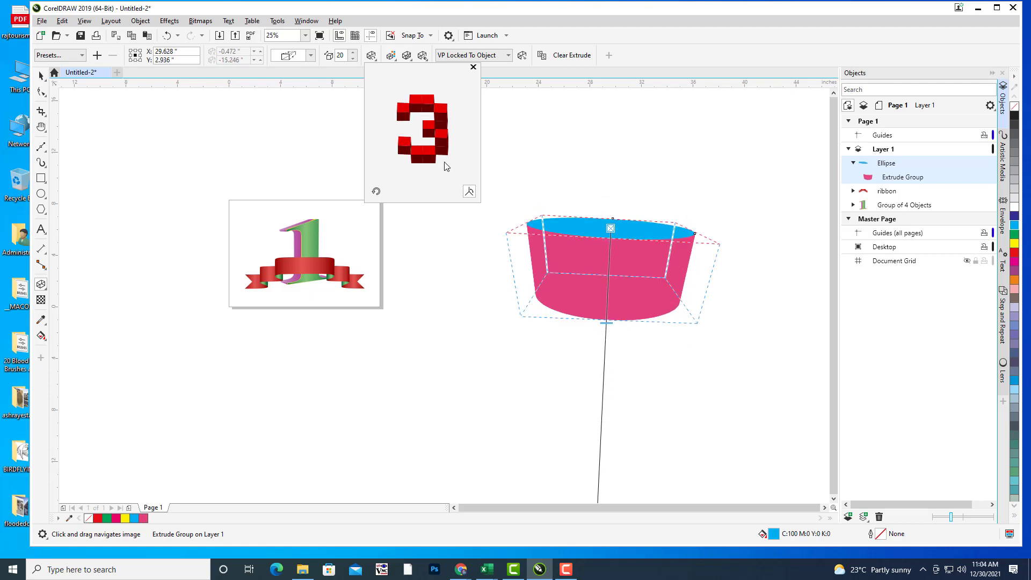
drag(444, 154, 447, 157)
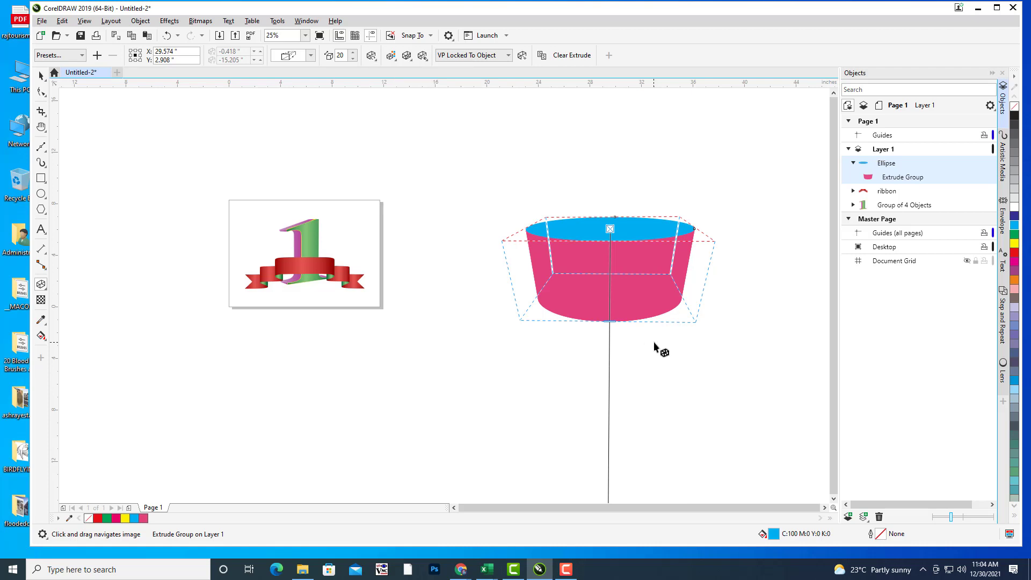
scroll(655, 339, down, 4)
scroll(656, 308, up, 2)
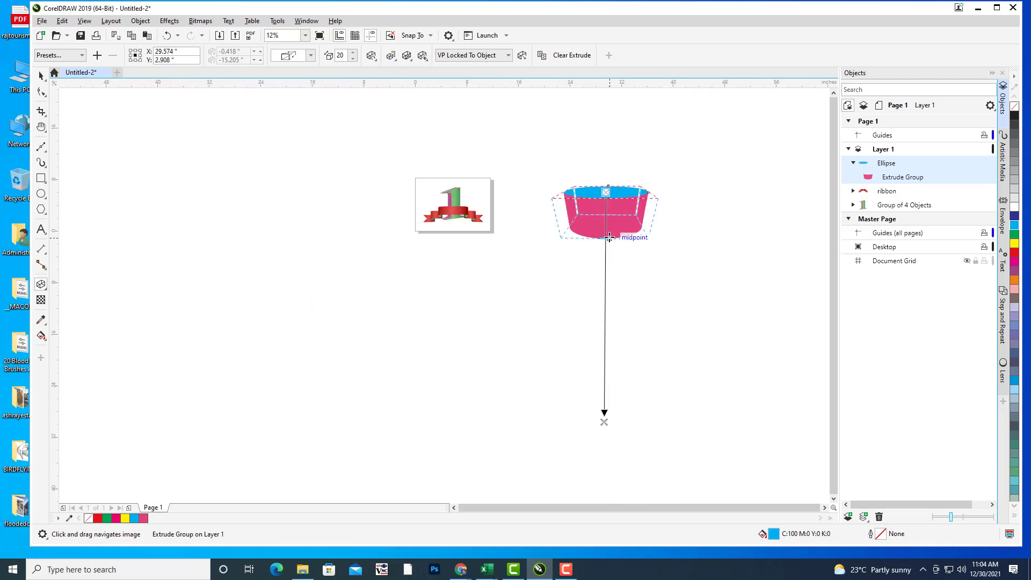
drag(613, 236, 639, 188)
scroll(642, 176, up, 2)
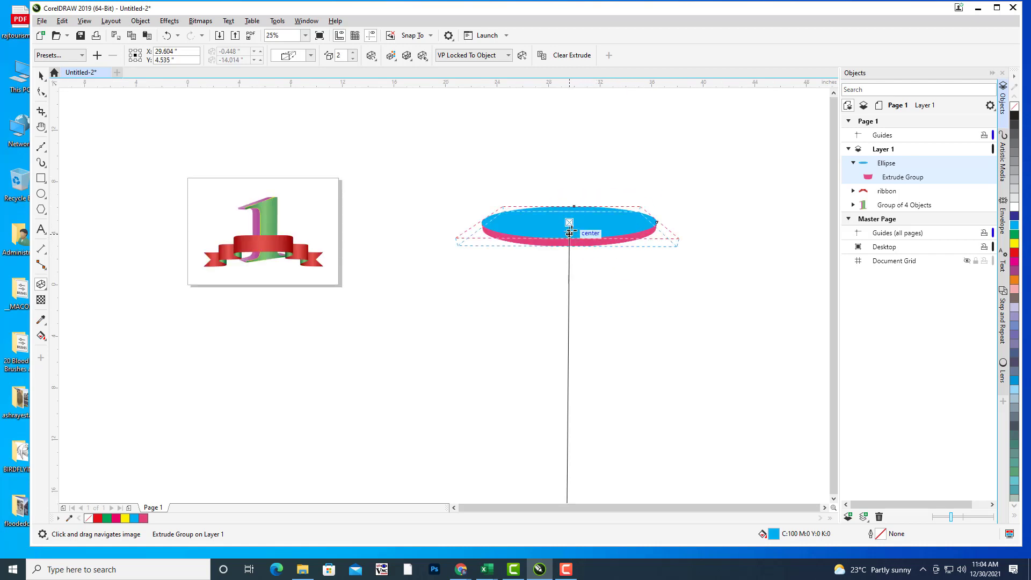
drag(571, 231, 572, 239)
drag(629, 181, 608, 194)
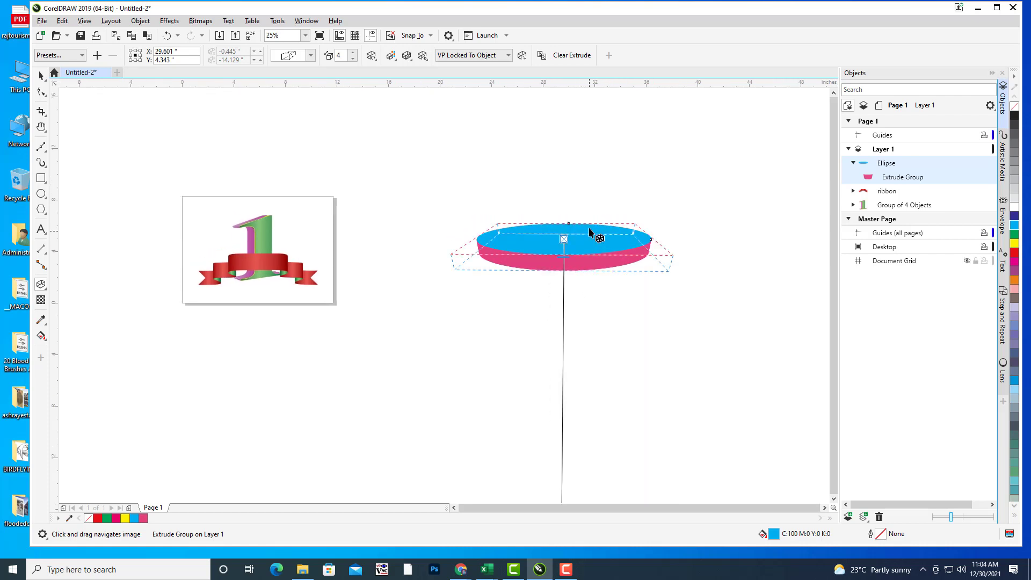
scroll(594, 230, up, 2)
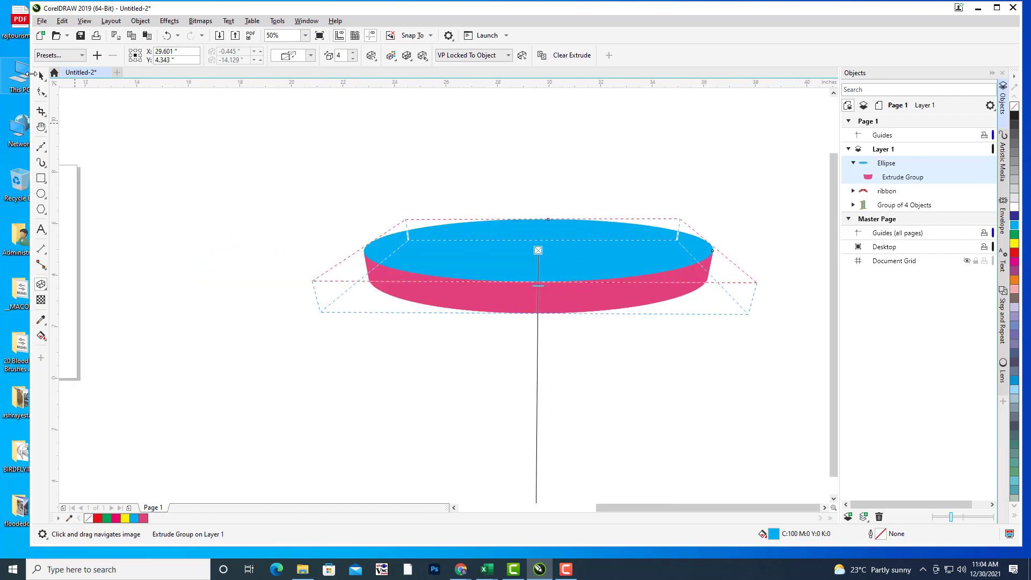
click(41, 76)
Step: Move the ribbon off the page to the left, and move the numeral '1' up while shrinking it to about 69%
click(699, 181)
scroll(699, 185, down, 2)
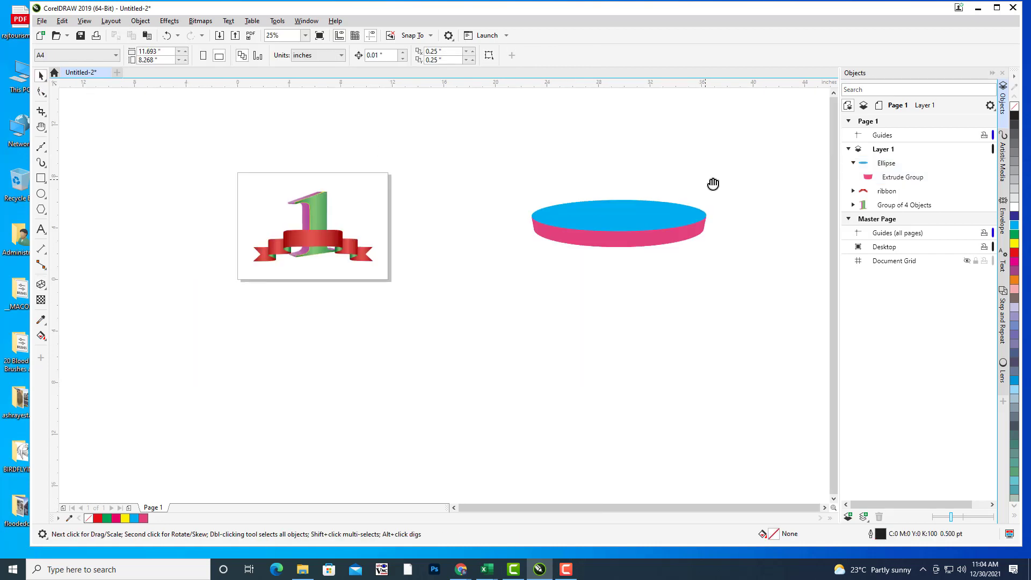
click(701, 249)
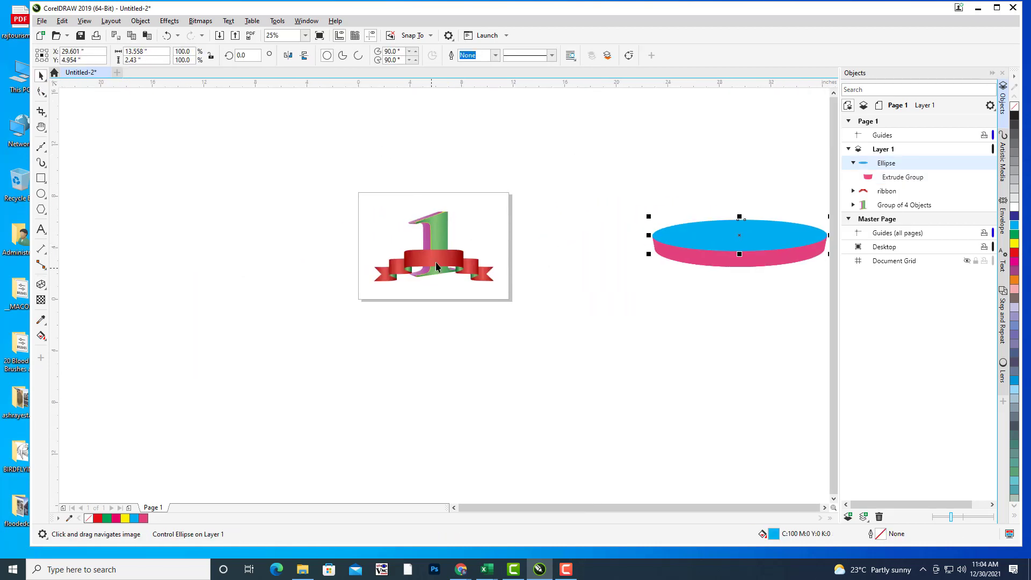
click(437, 262)
drag(437, 263, 278, 278)
click(532, 295)
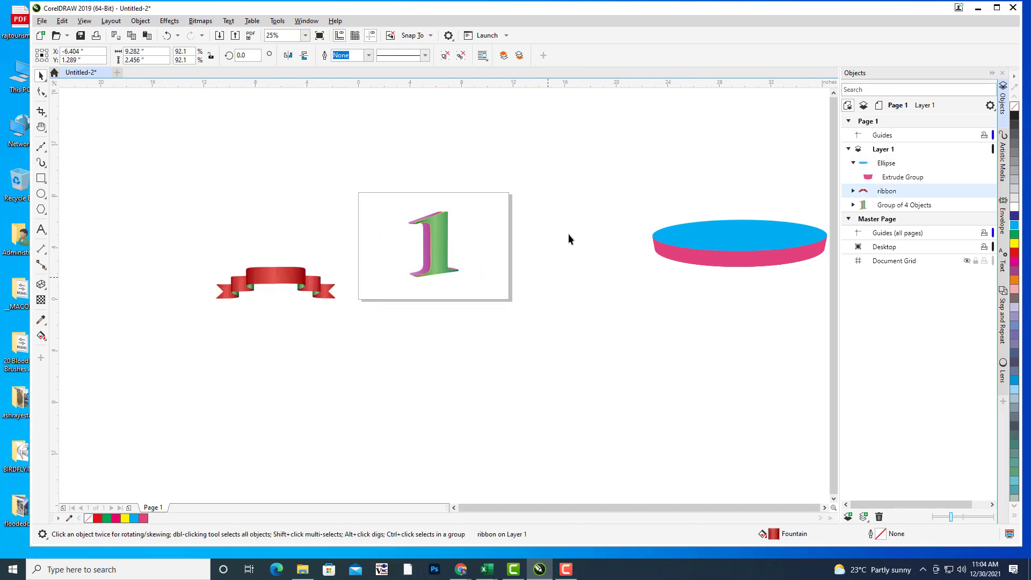
click(461, 260)
drag(461, 261, 463, 228)
drag(485, 188, 522, 156)
Step: Move the blue and pink disc to the page centre and shrink it to about 5.11 inches wide
click(736, 260)
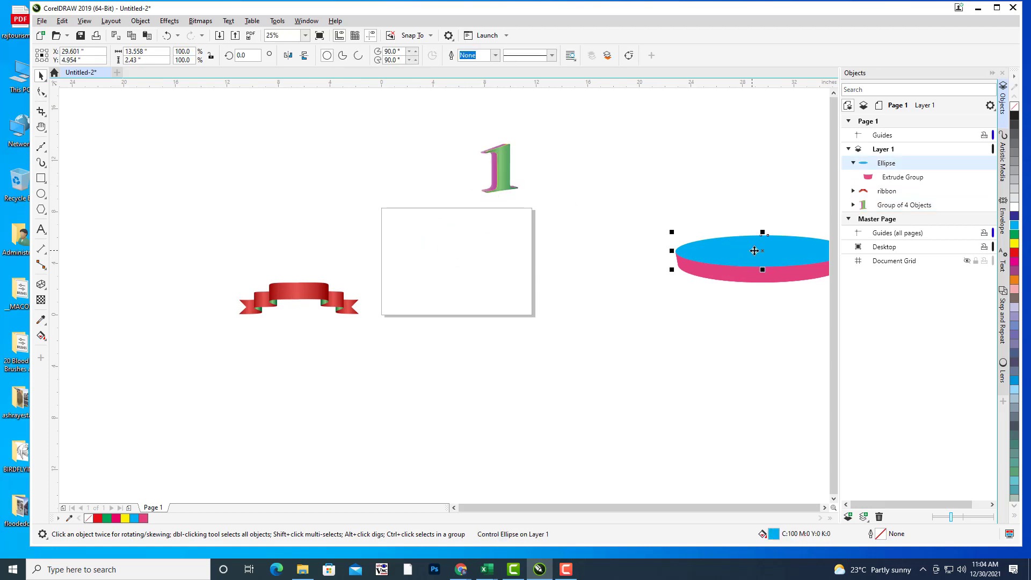
drag(758, 251, 452, 267)
drag(549, 249, 481, 249)
scroll(485, 256, up, 2)
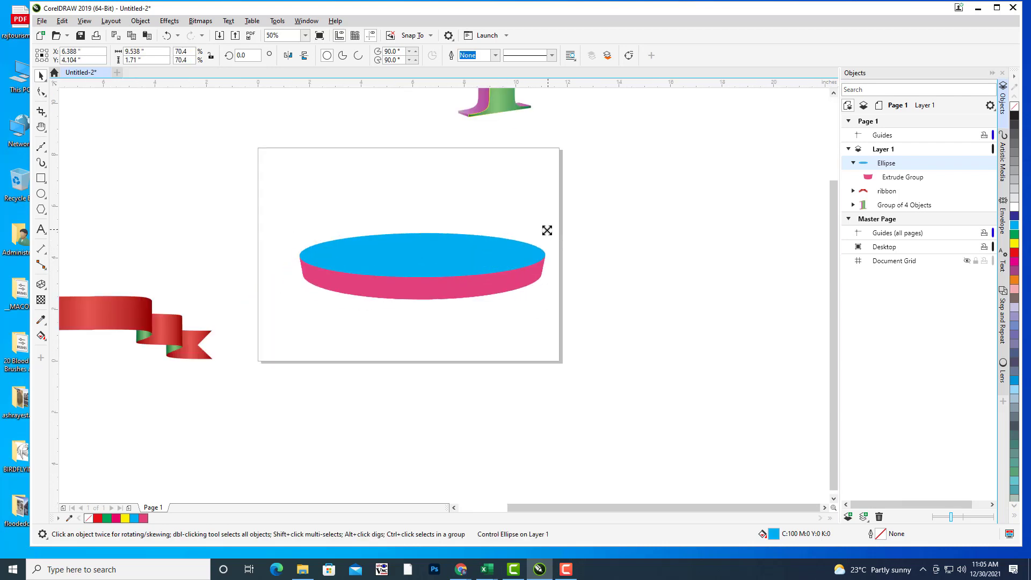
drag(547, 229, 483, 240)
scroll(547, 237, up, 2)
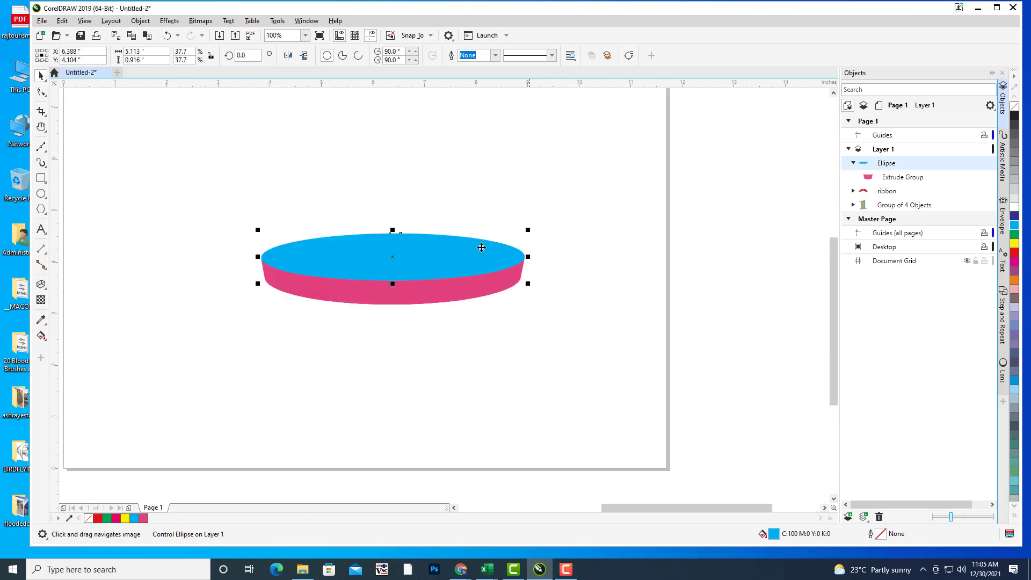
Step: Break the disc's extrude group apart into separate top and side curves
click(913, 177)
right_click(913, 177)
key(Escape)
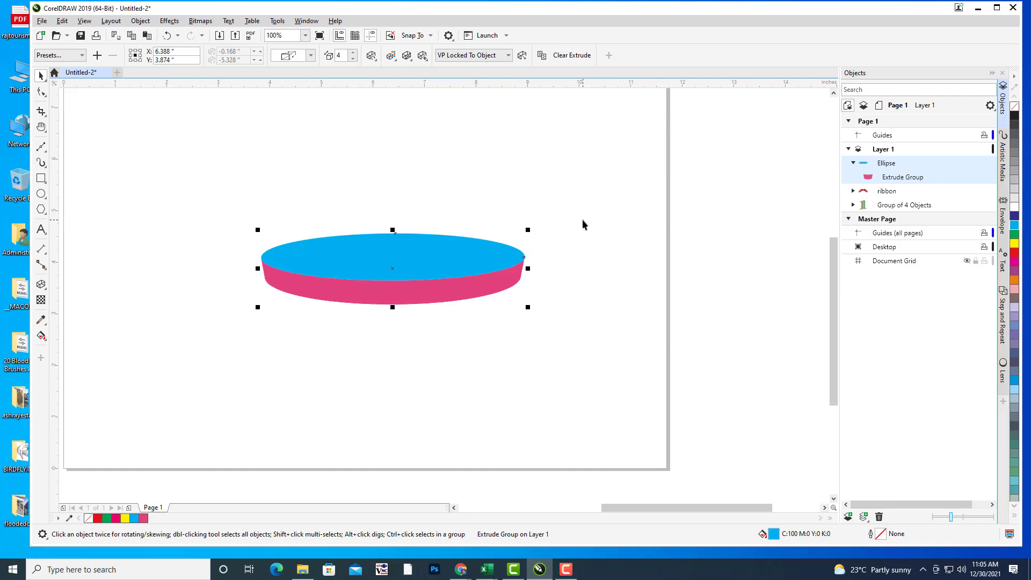
key(ctrl+k)
click(385, 237)
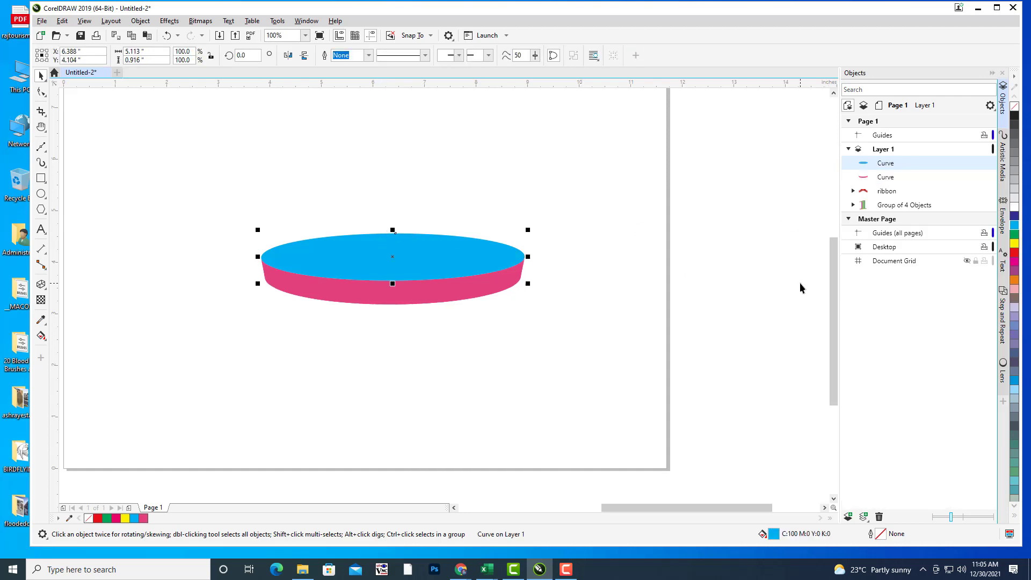
Step: Fill the disc's top with the BLUE fountain preset using an elliptical, radial blend
key(F11)
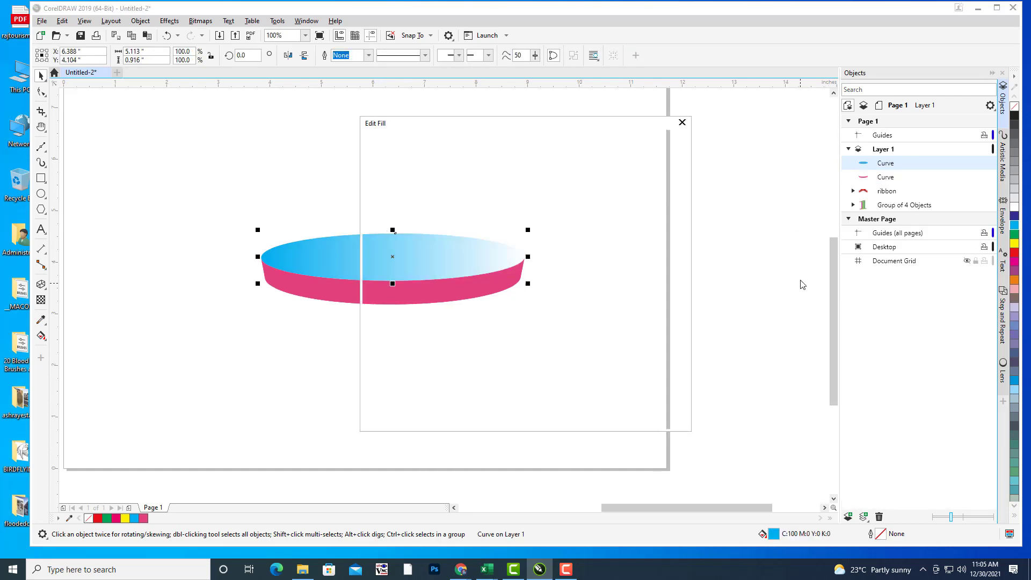
drag(485, 124, 806, 81)
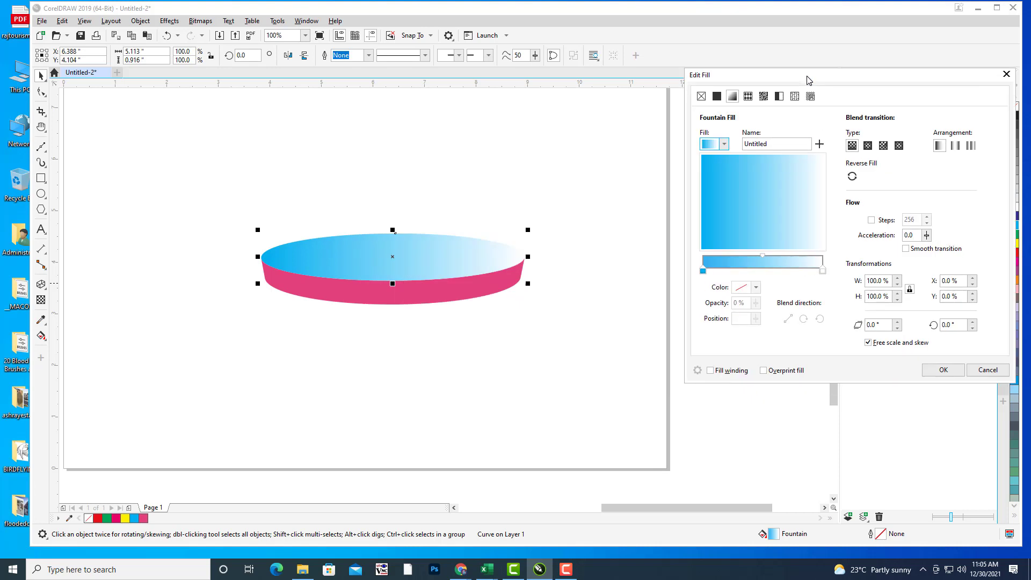
click(720, 146)
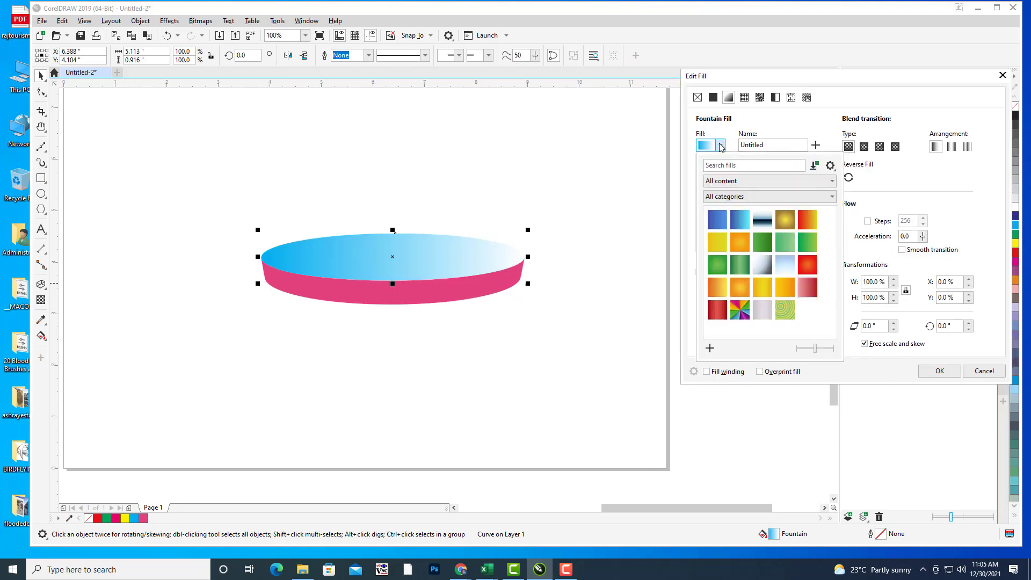
click(741, 221)
click(865, 147)
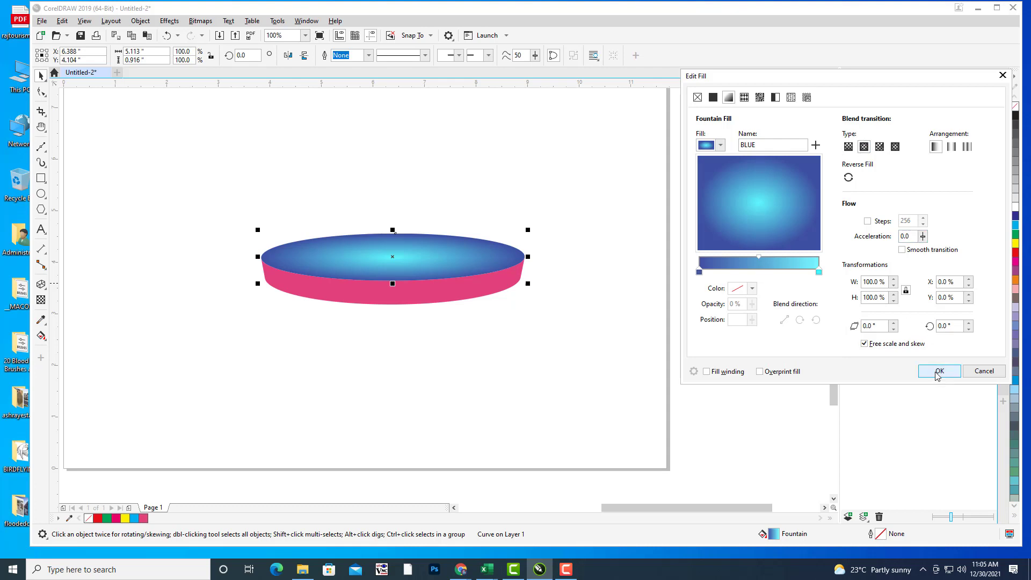
click(939, 371)
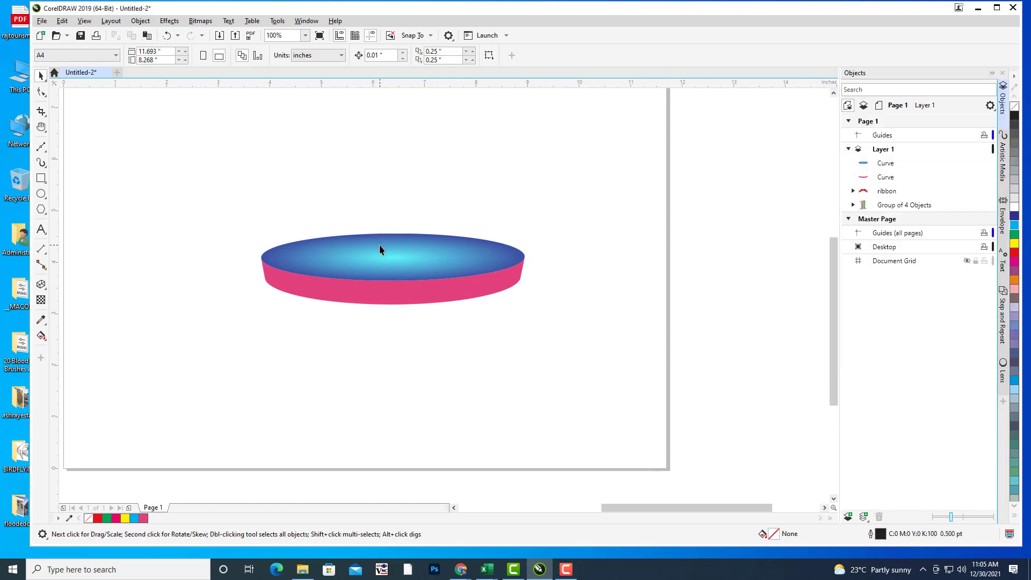
Step: Stretch the radial fill handles upward and rightward so the lighter cyan centre spreads wider
key(g)
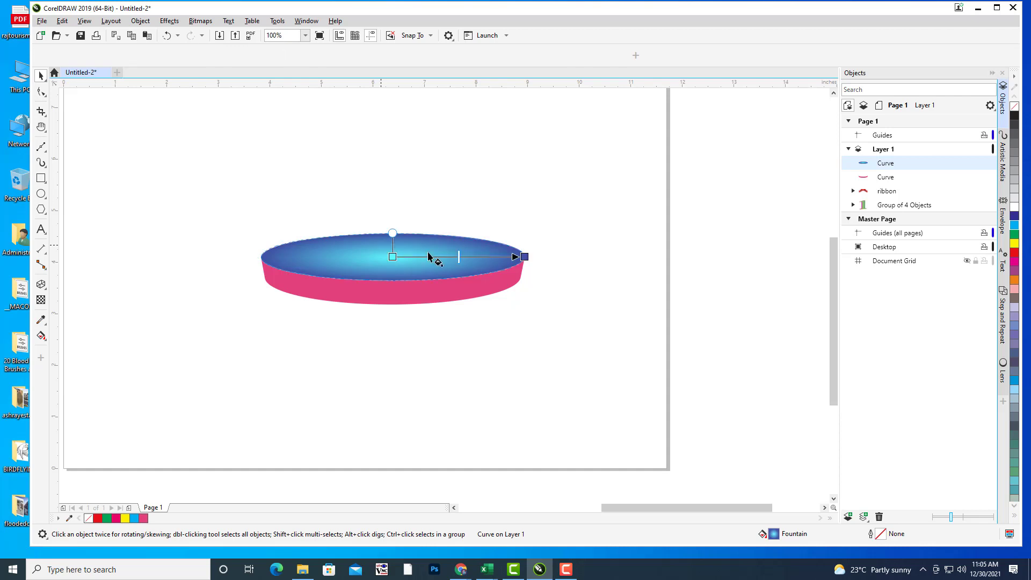
drag(392, 232, 395, 183)
drag(525, 257, 600, 252)
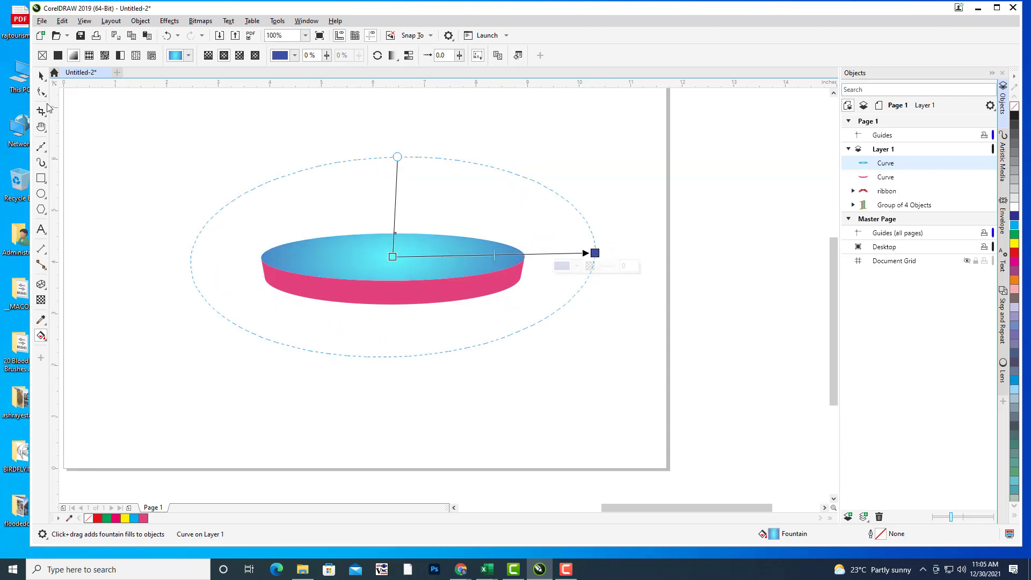
click(41, 76)
click(576, 229)
click(494, 290)
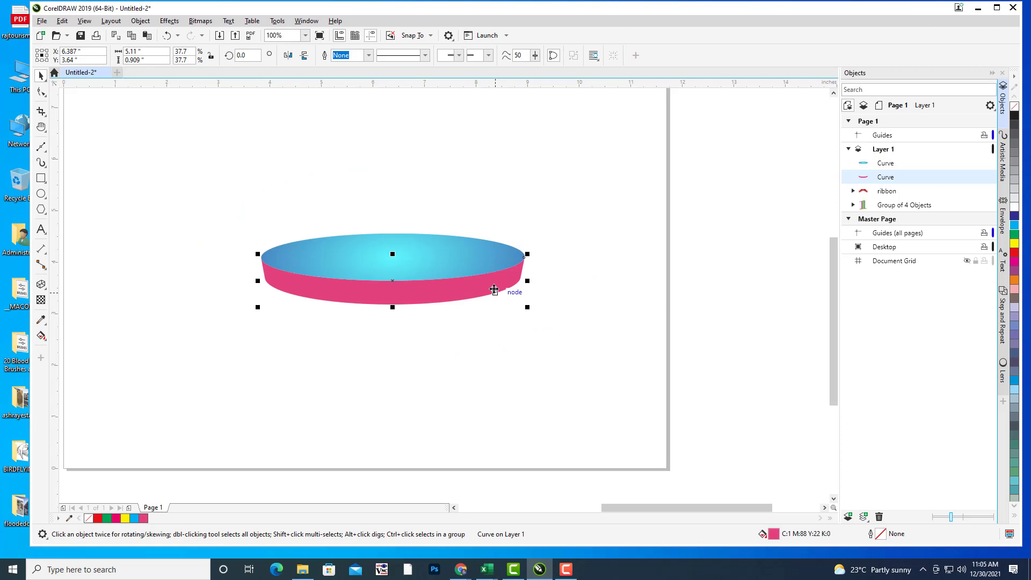
Step: Give the disc's side curve the orangegrad fountain fill preset beneath the cyan top
key(F11)
drag(479, 129, 755, 62)
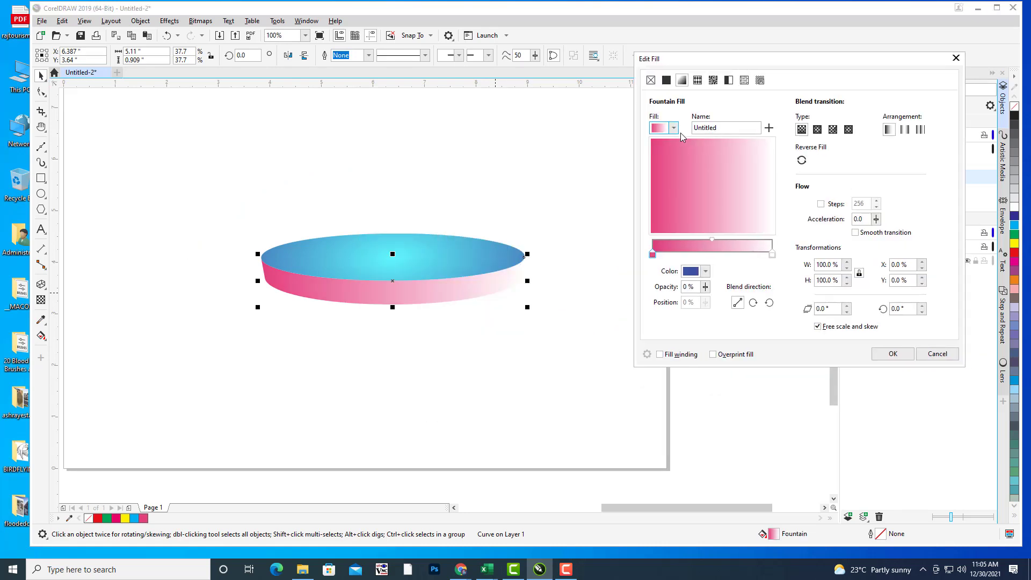
click(674, 132)
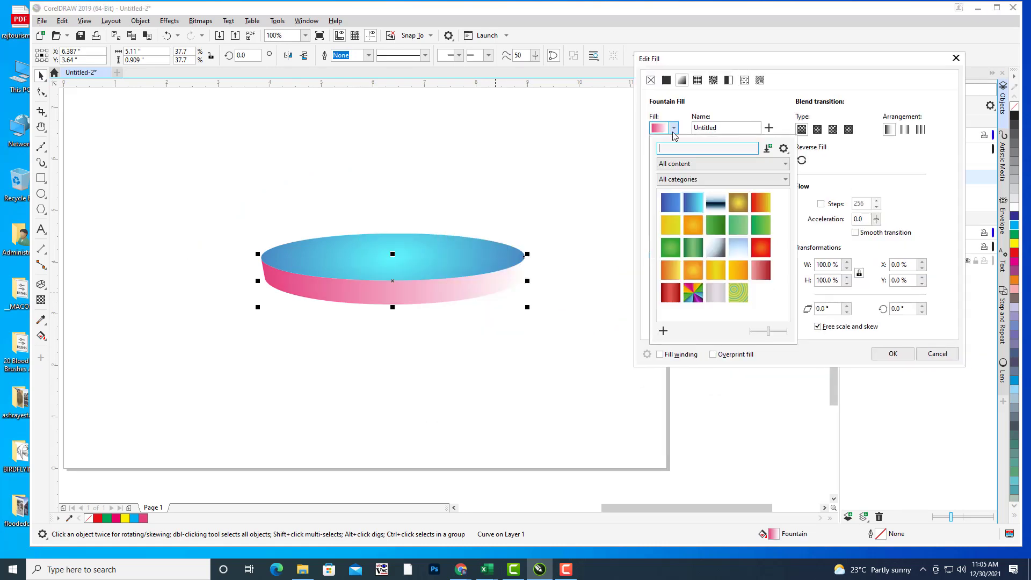
click(693, 274)
click(886, 356)
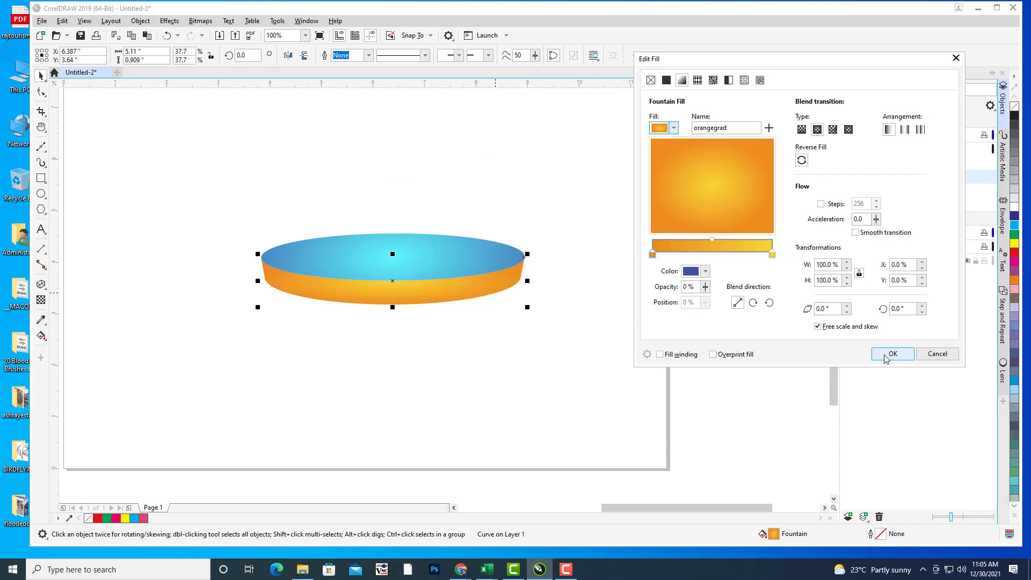
click(886, 357)
click(602, 275)
scroll(561, 201, left, 1)
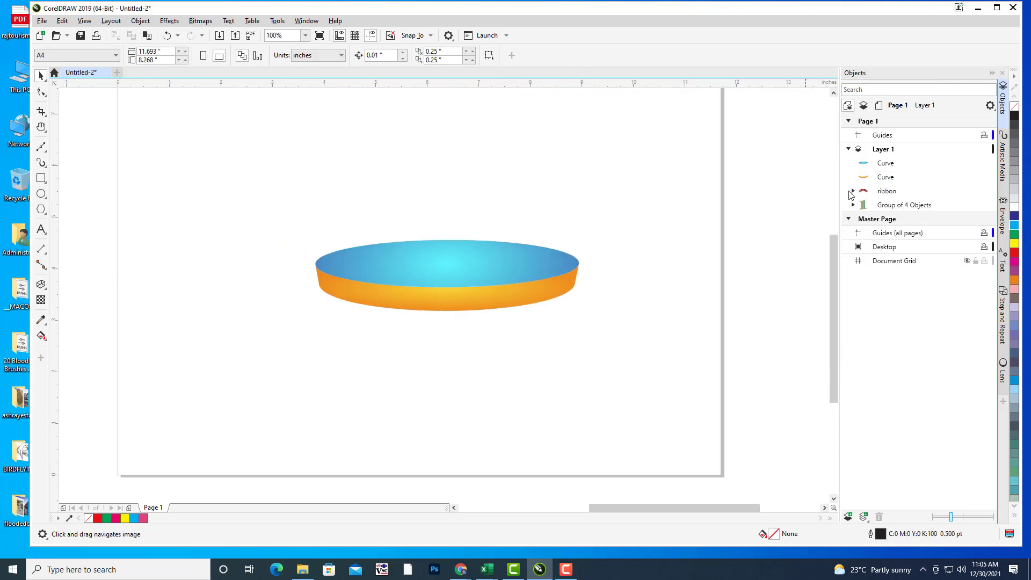
click(896, 165)
Step: Group the disc's two curves, then duplicate it below, behind, enlarged to about 150%
shift+click(896, 179)
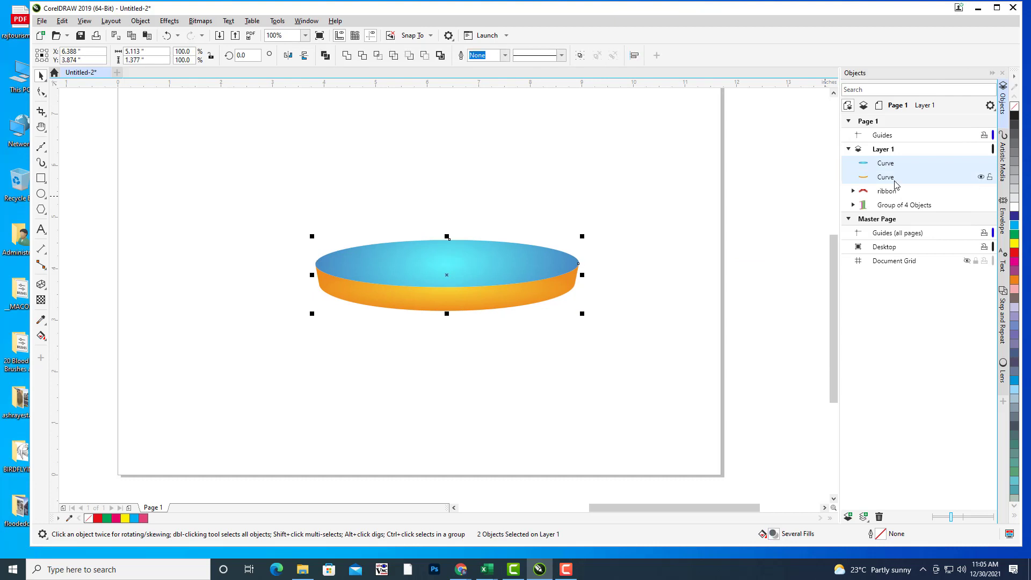
key(ctrl+g)
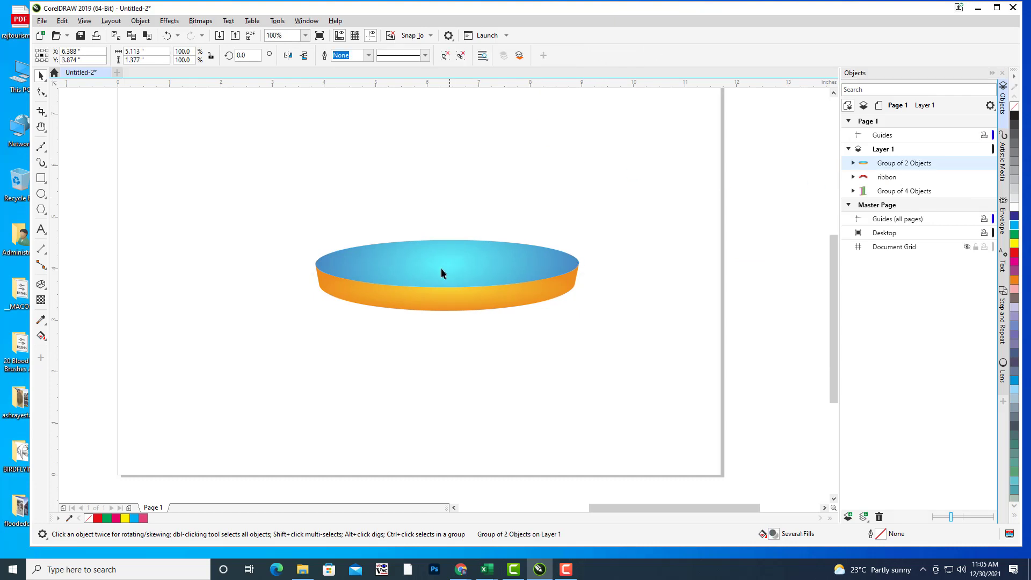
click(601, 261)
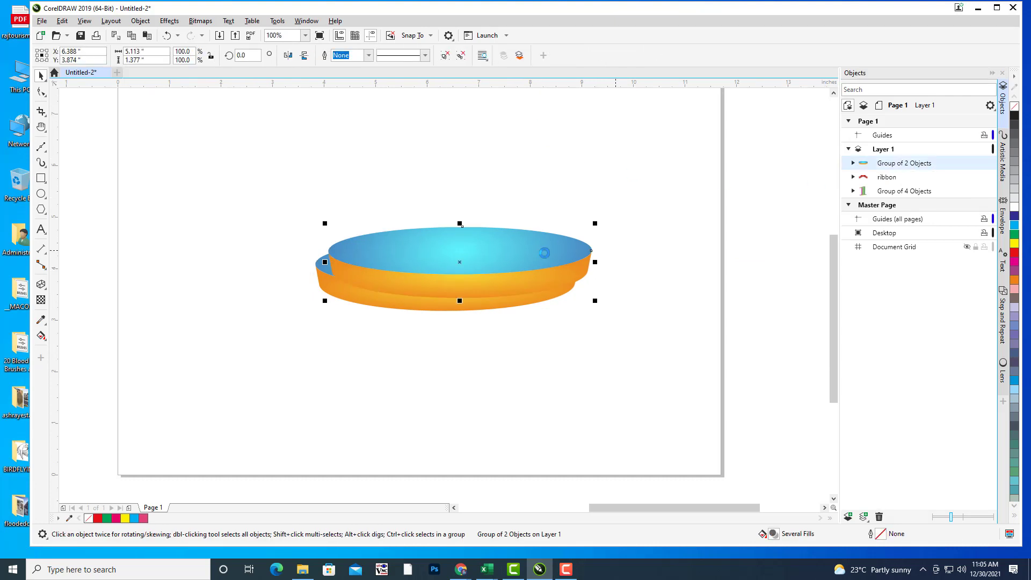
key(ctrl+d)
drag(477, 241, 453, 302)
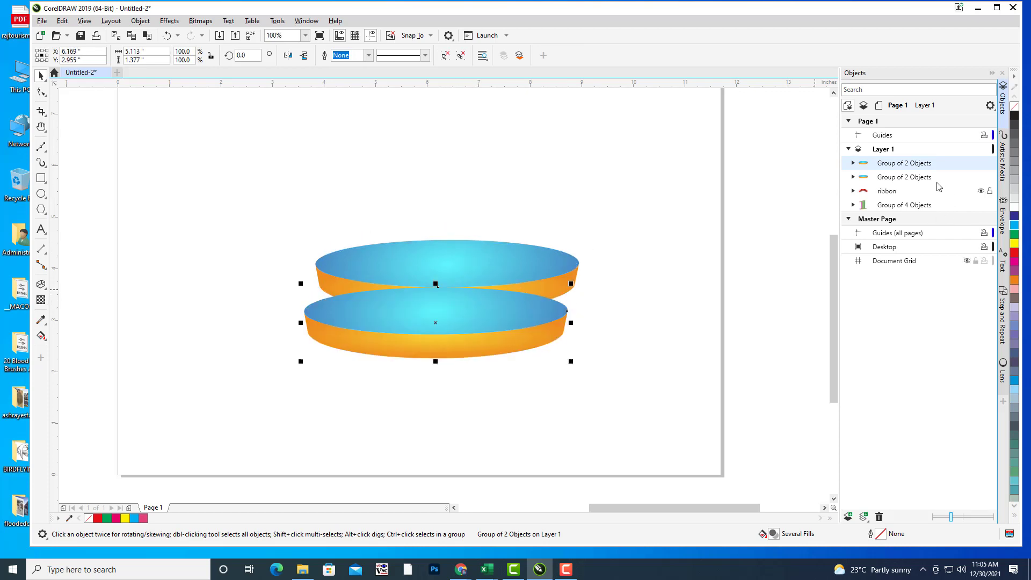
drag(917, 184, 916, 189)
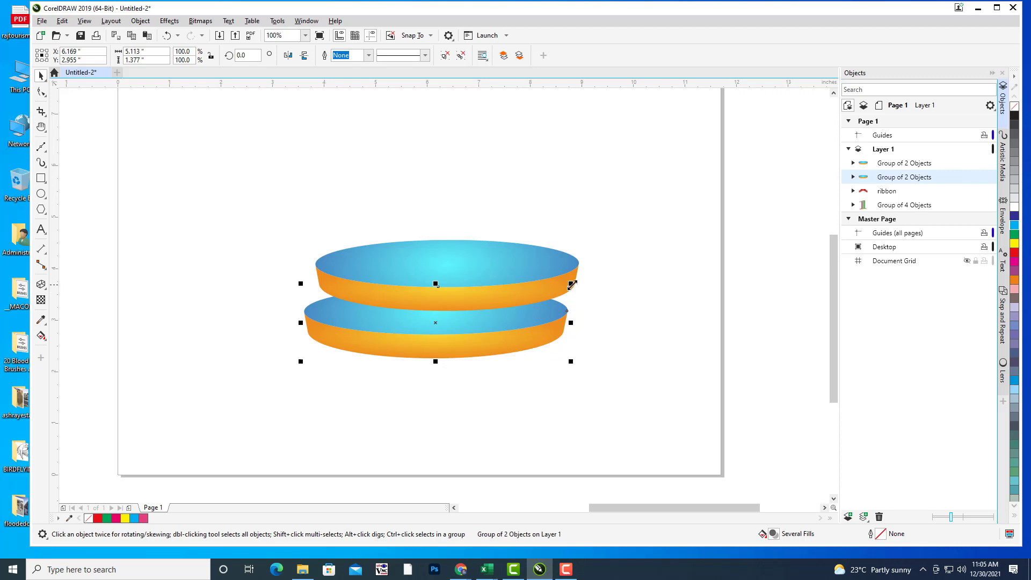
drag(572, 285, 636, 259)
drag(568, 313, 571, 305)
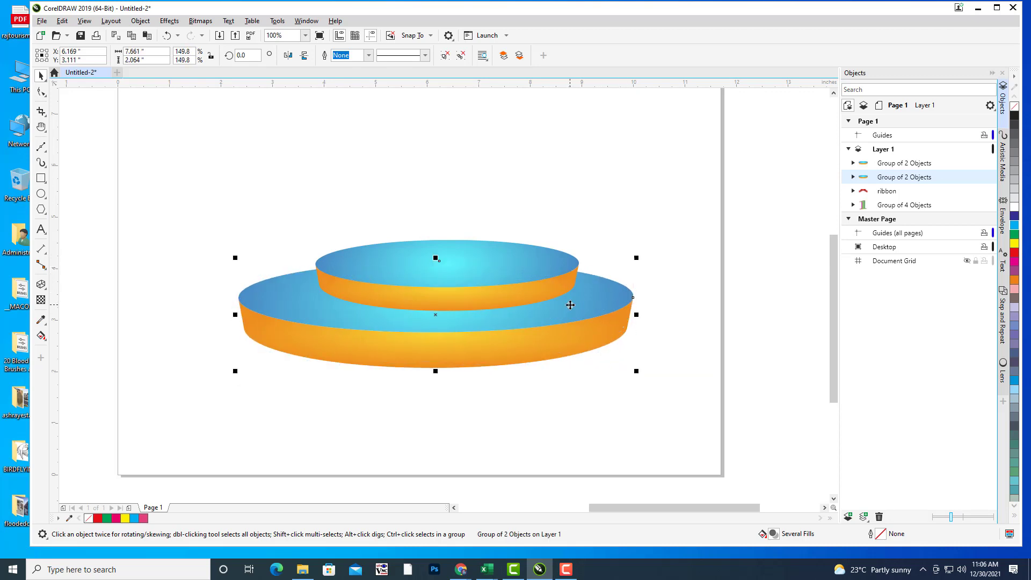
key(Up)
key(Up)
key(Up)
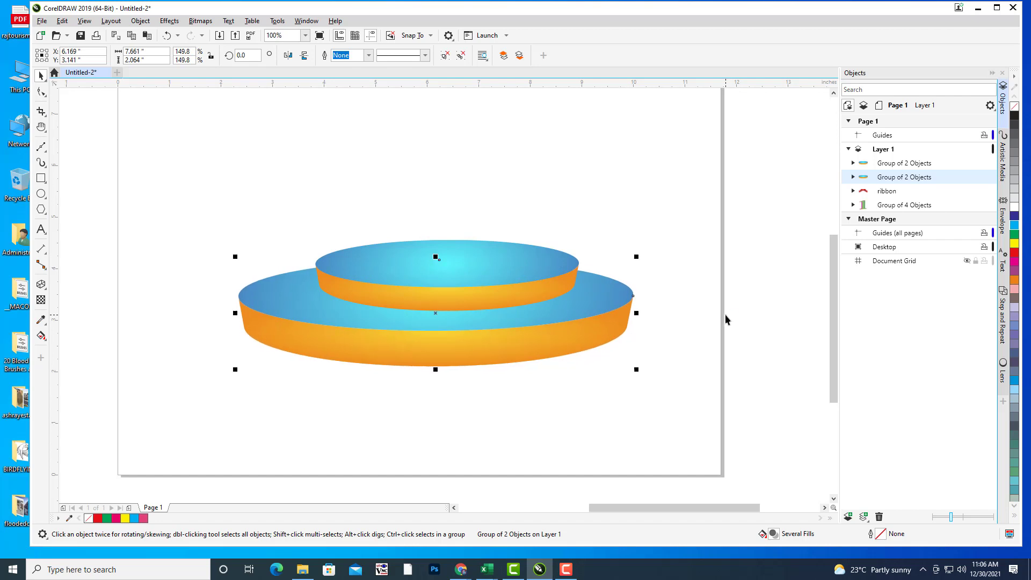
Step: Duplicate the upper disc and nudge the copy onto the stack as a third tier
click(618, 213)
scroll(617, 213, down, 2)
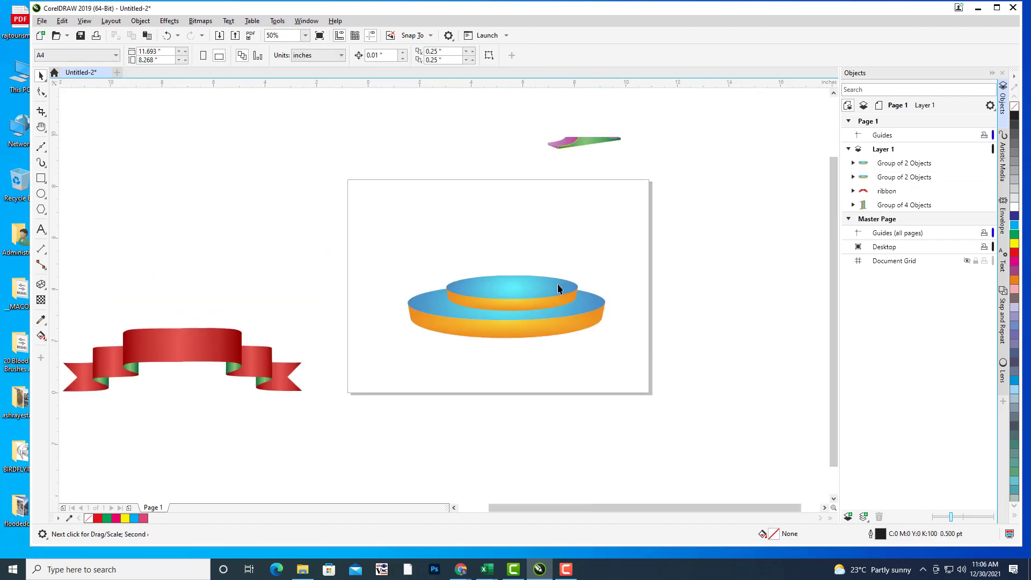
click(558, 288)
scroll(603, 291, up, 2)
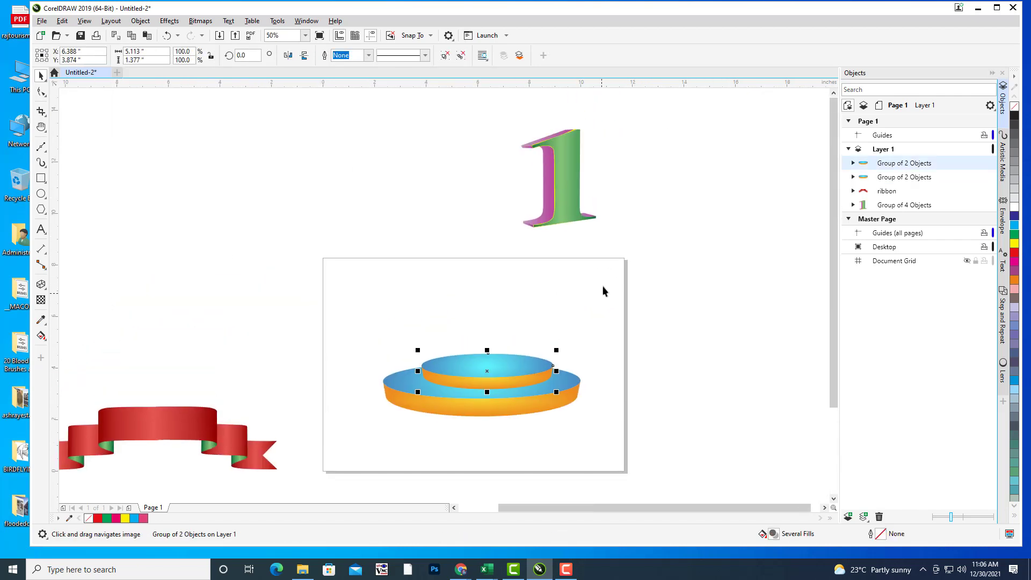
click(571, 187)
click(522, 367)
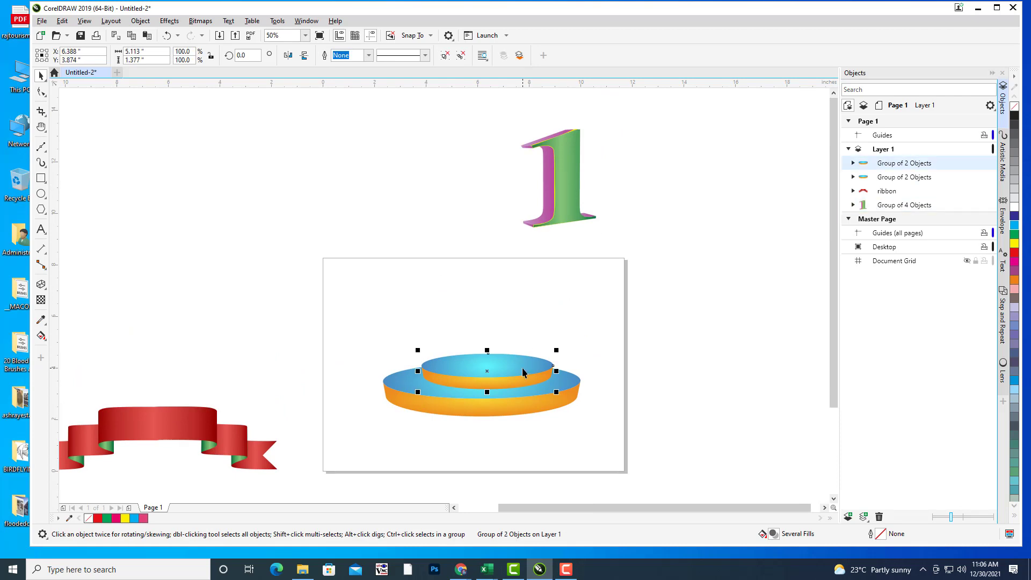
key(ctrl+d)
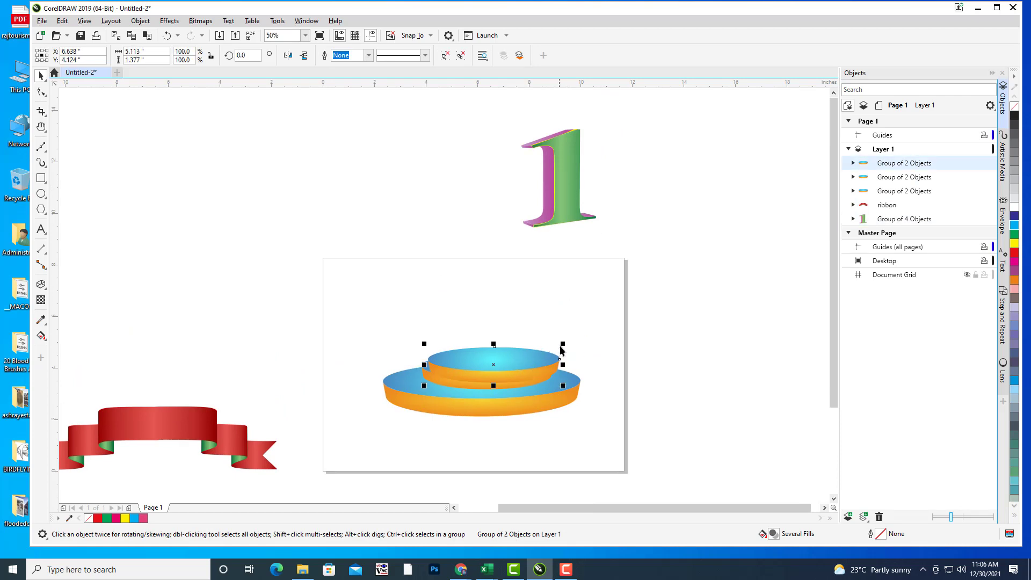
drag(520, 356, 539, 346)
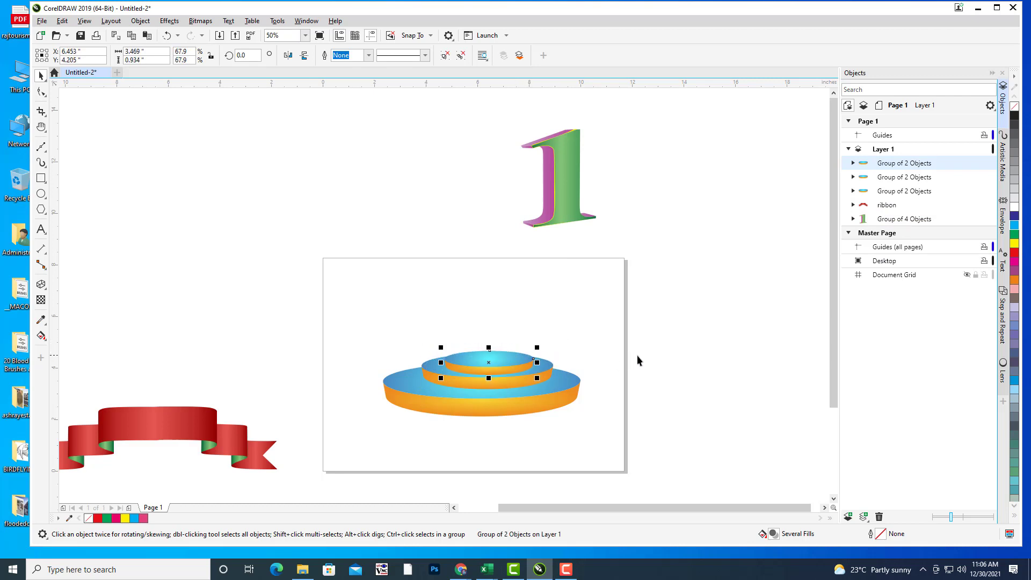
key(Left)
key(Up)
key(Up)
key(Up)
key(Up)
key(Up)
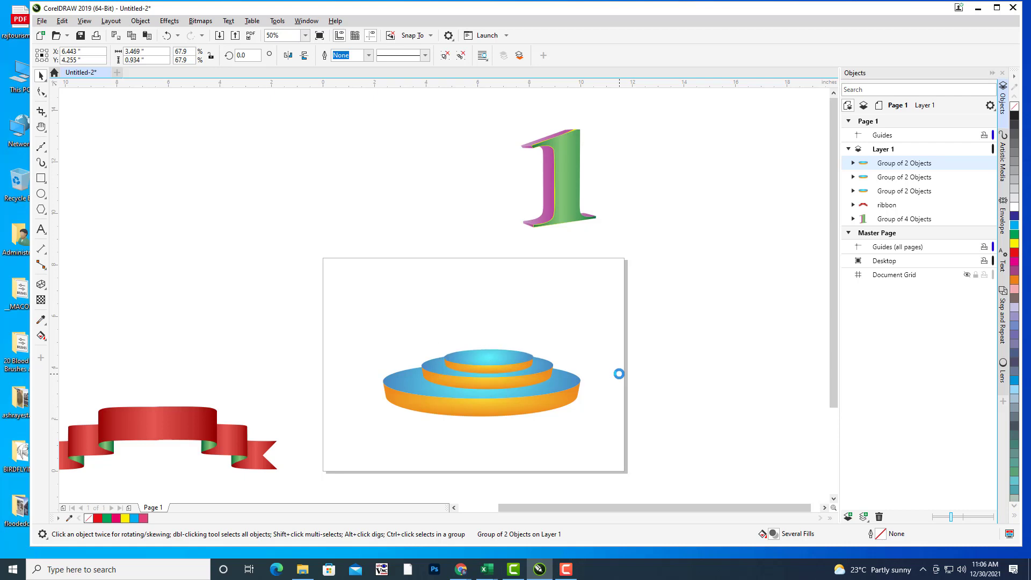
key(Up)
key(Up)
Step: Shrink the top tier disc and make it slightly taller
scroll(608, 388, up, 1)
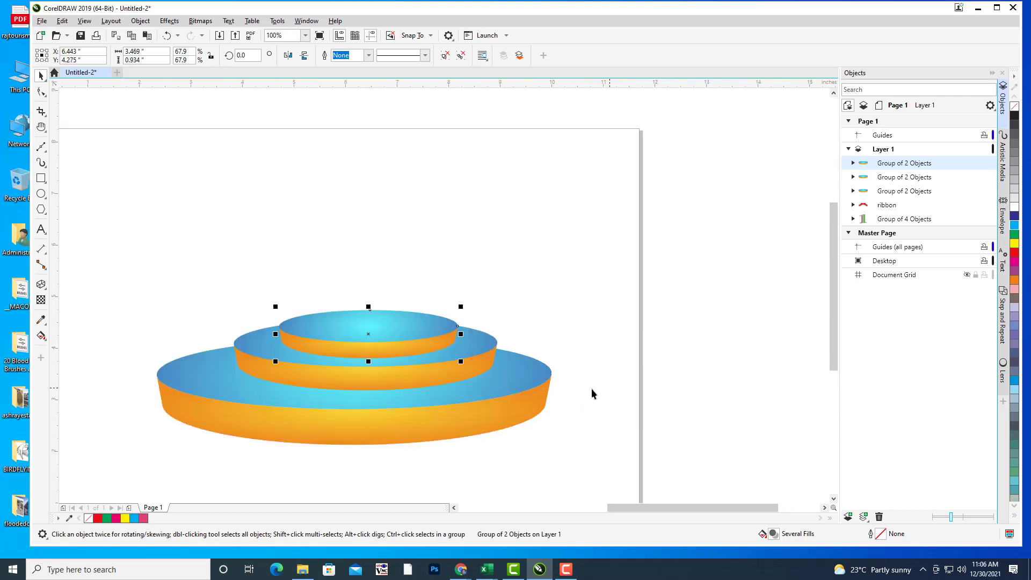
drag(464, 304, 450, 310)
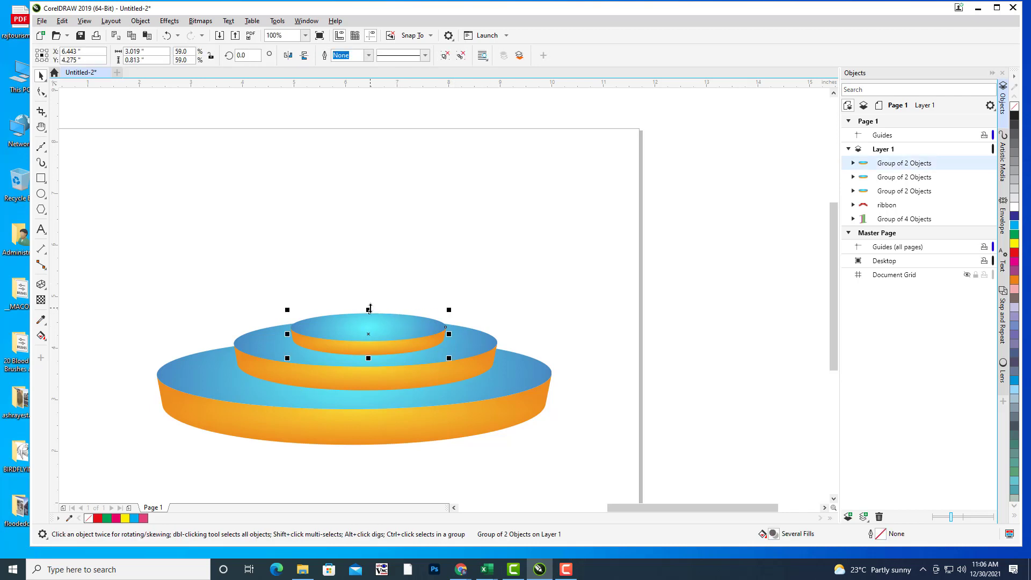
drag(371, 306, 372, 296)
click(515, 234)
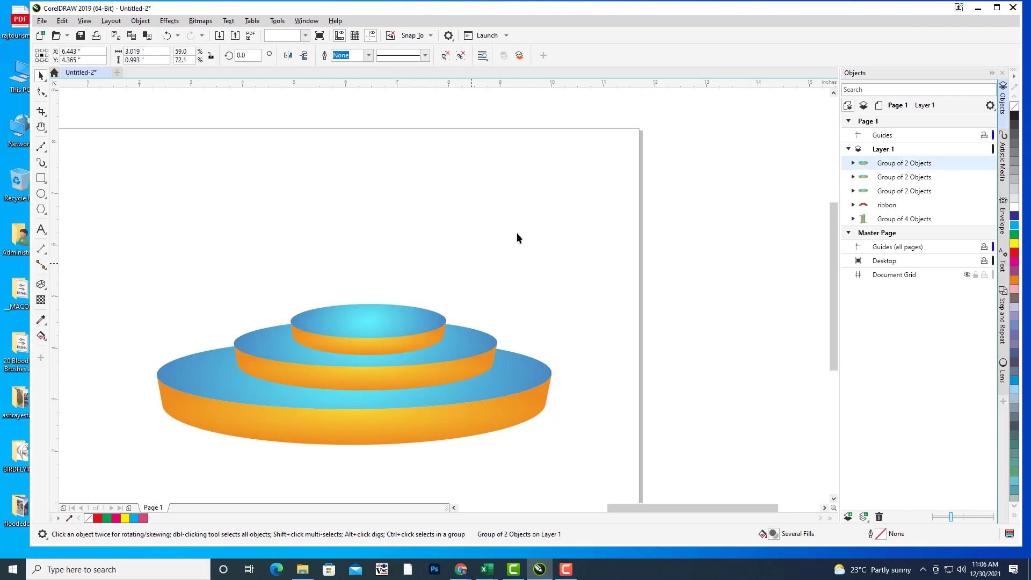
scroll(529, 225, down, 2)
scroll(530, 239, up, 2)
click(547, 250)
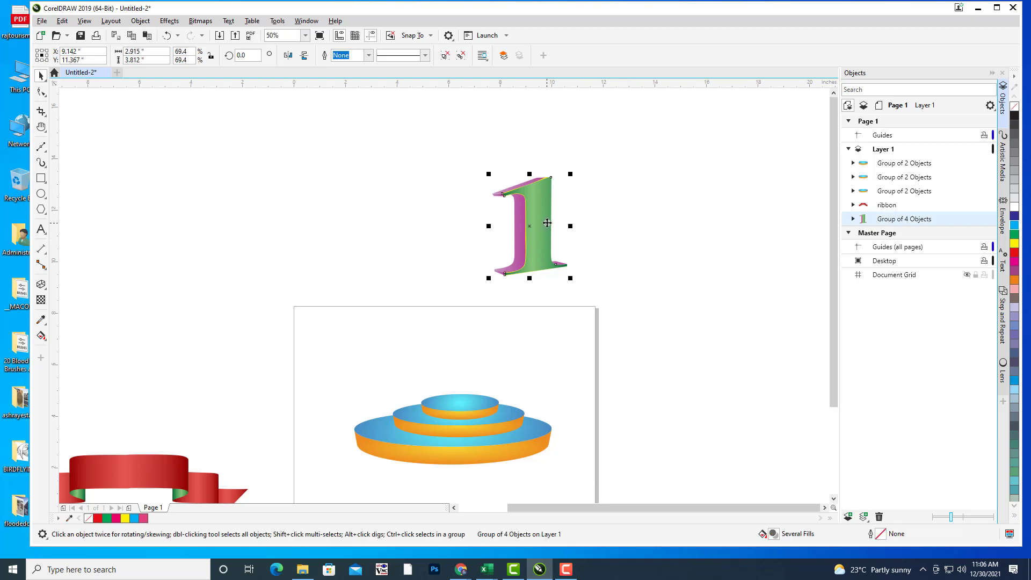
Step: Move the numeral '1' aside and group the three stage discs into one group
drag(547, 250, 491, 192)
click(657, 284)
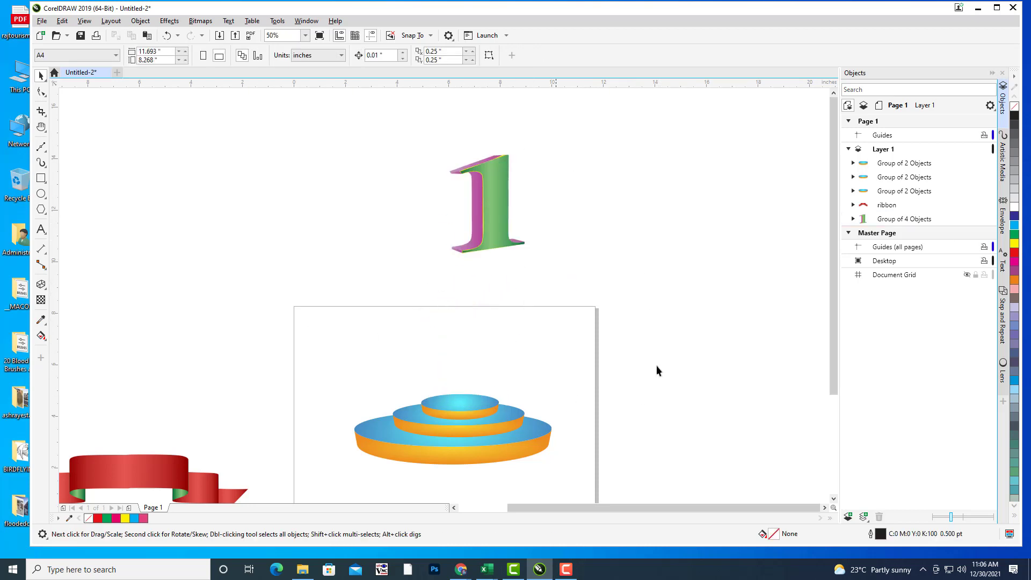
click(915, 163)
ctrl+click(916, 177)
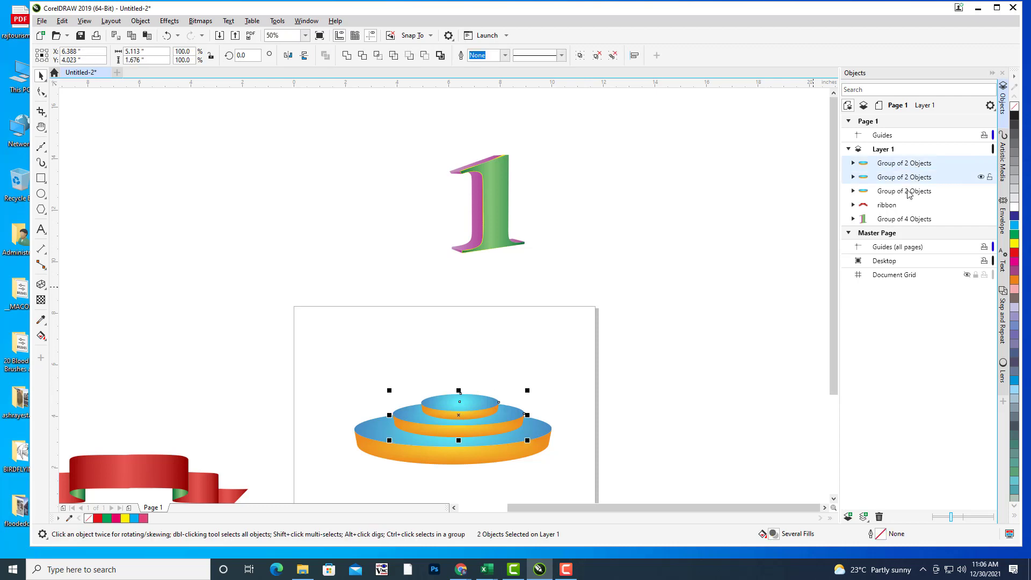
ctrl+click(912, 191)
key(ctrl+g)
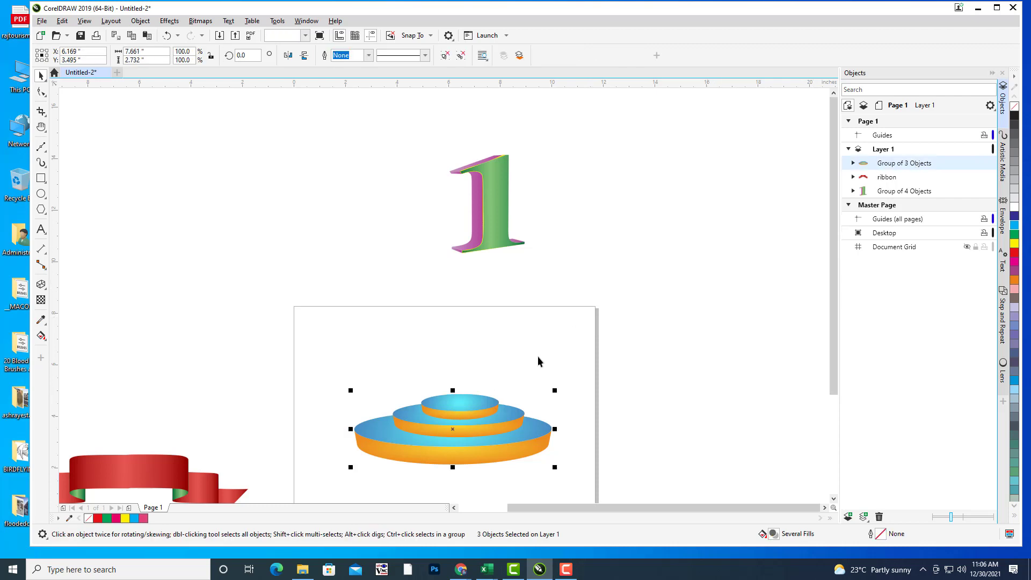
Step: Move the grouped stage lower on the page
drag(539, 361, 580, 269)
drag(510, 322, 506, 347)
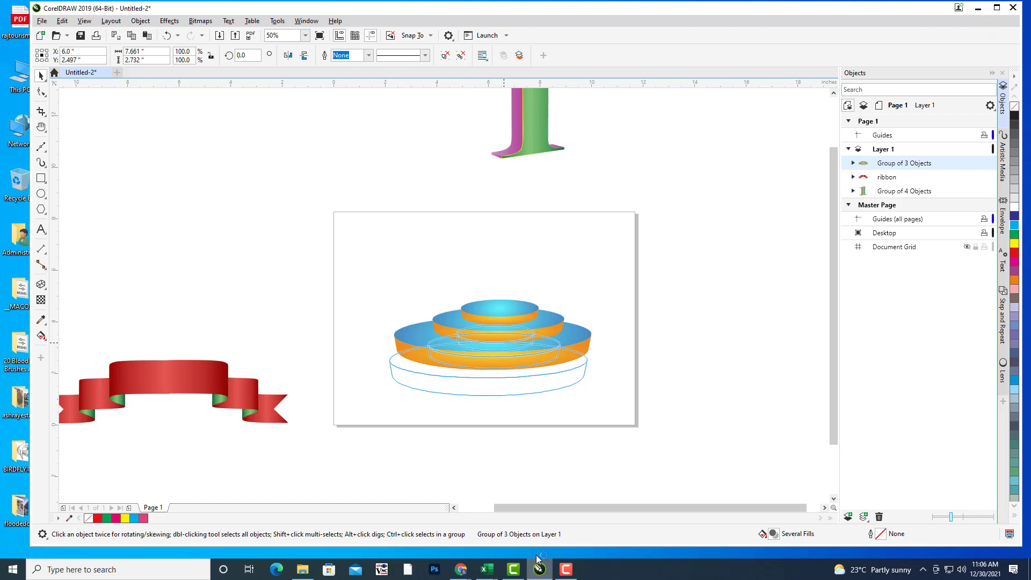
click(566, 569)
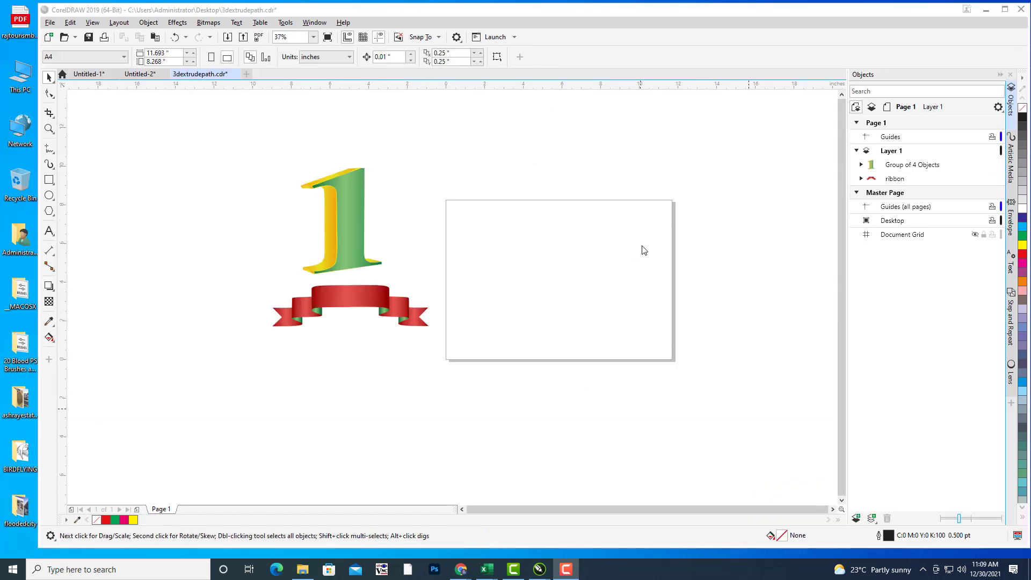
Step: Save the 3dextrudepath document
drag(643, 248, 582, 253)
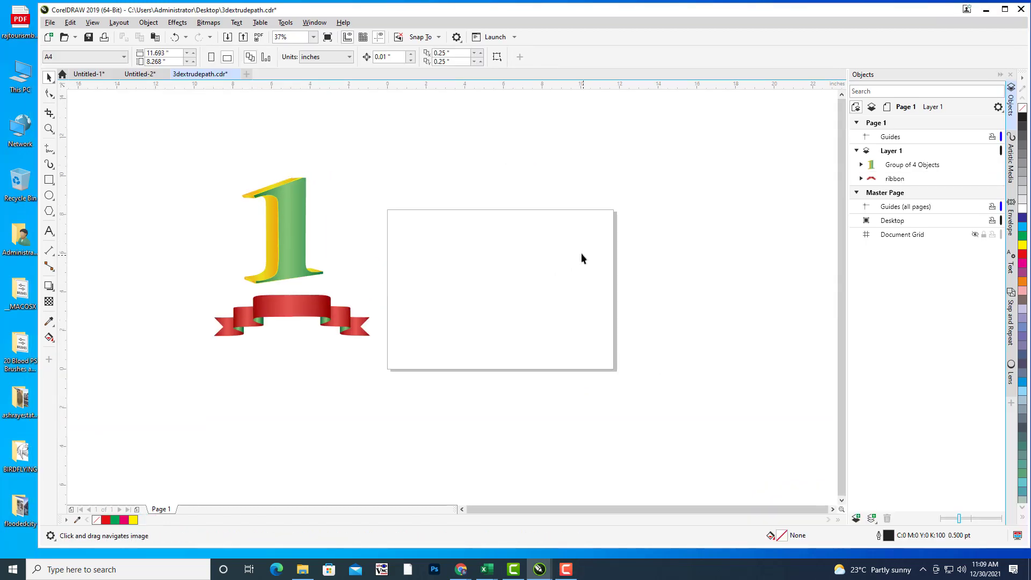
click(49, 23)
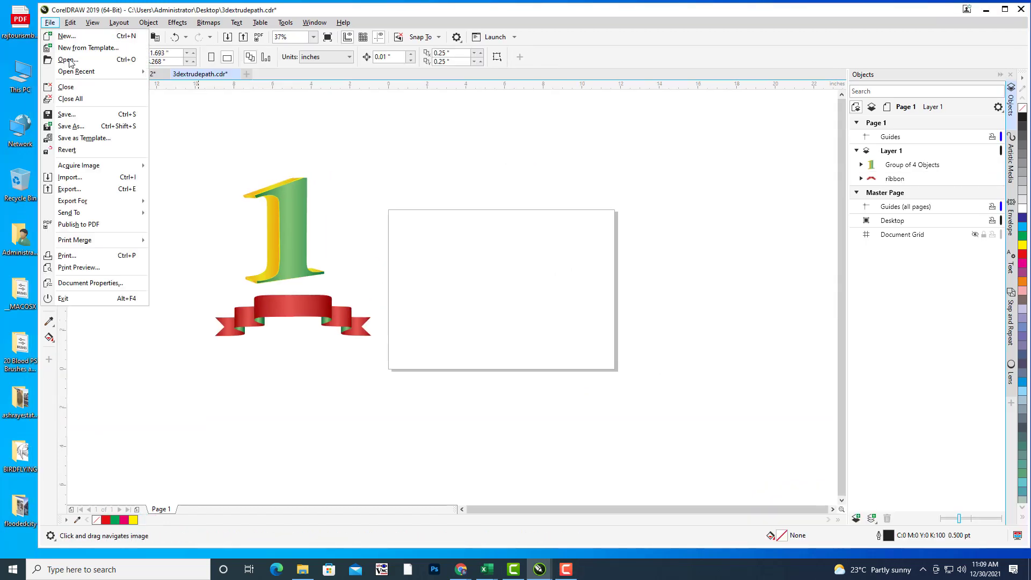
click(82, 123)
Step: Draw an 8.778-inch circle over the page's right edge, fill it cyan, remove its outline
drag(611, 279, 650, 320)
drag(508, 256, 538, 257)
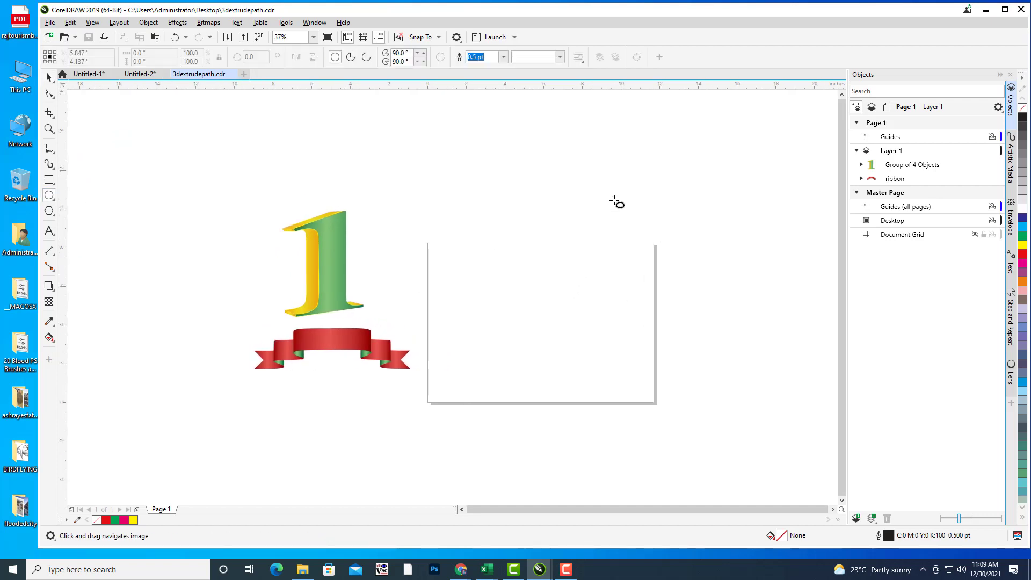
drag(655, 169, 714, 216)
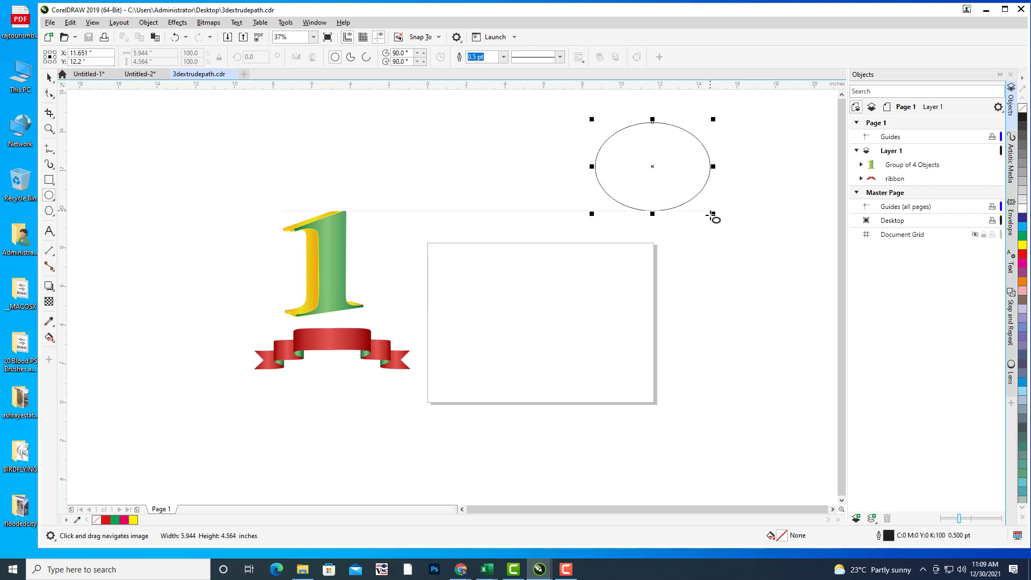
key(Delete)
drag(578, 162, 752, 318)
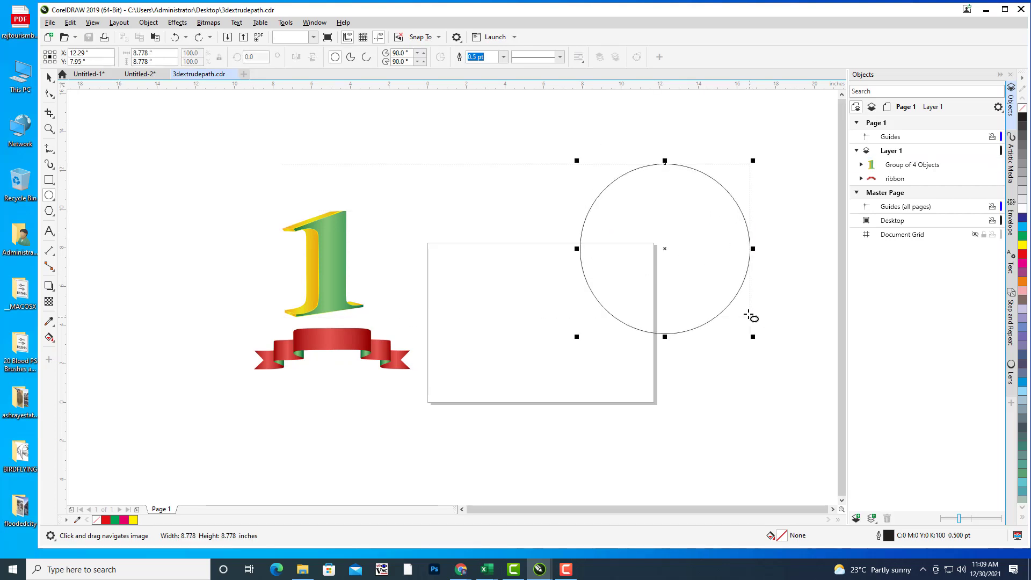
click(1025, 231)
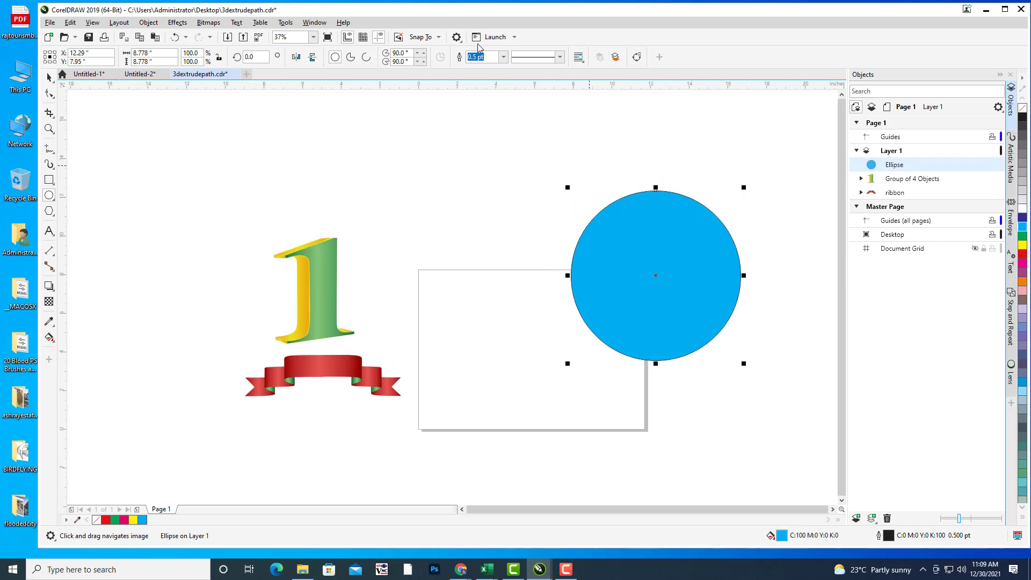
click(504, 57)
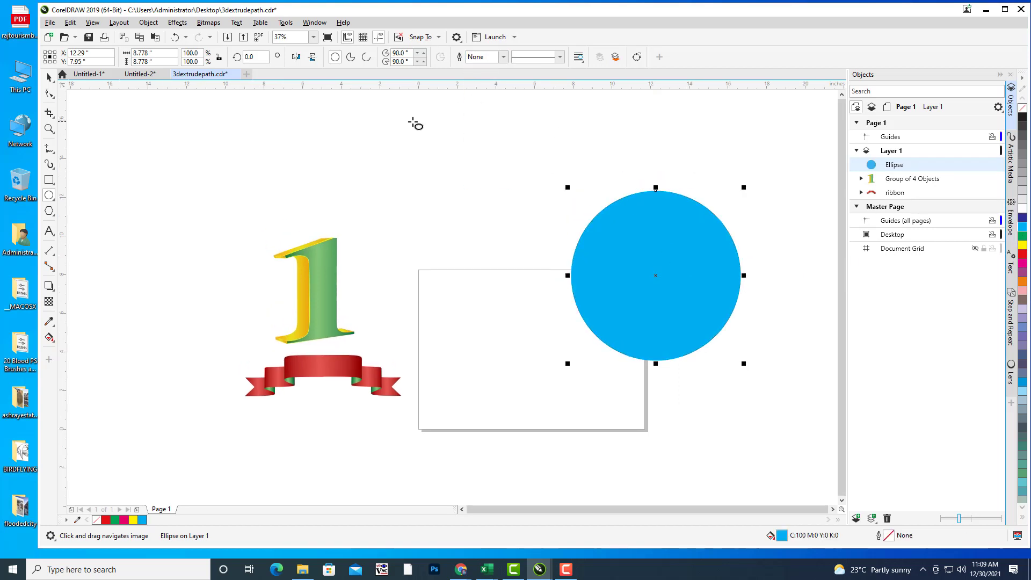
Step: Extrude the cyan circle downward with a solid magenta extrusion colour
click(293, 151)
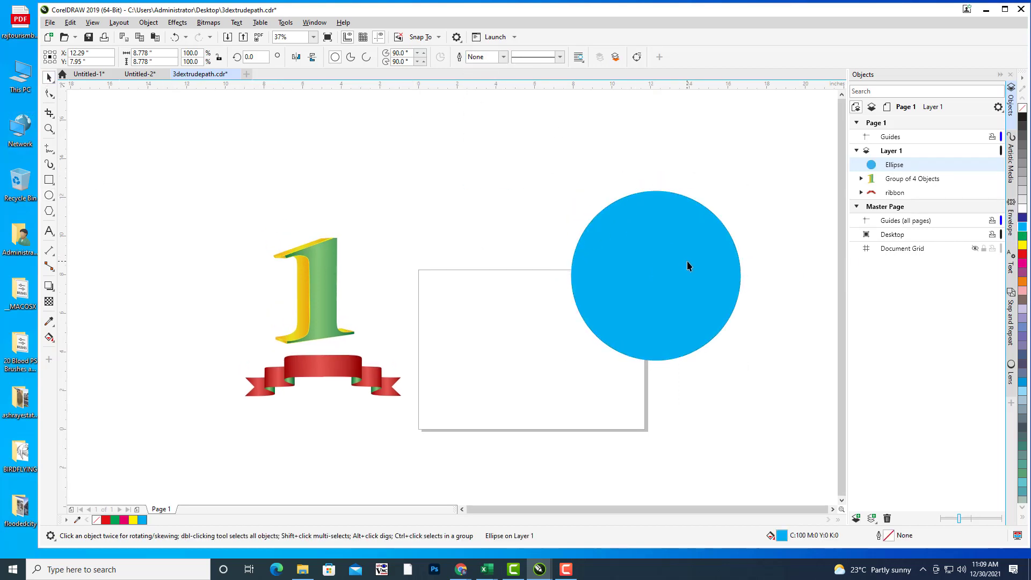
click(688, 261)
click(51, 290)
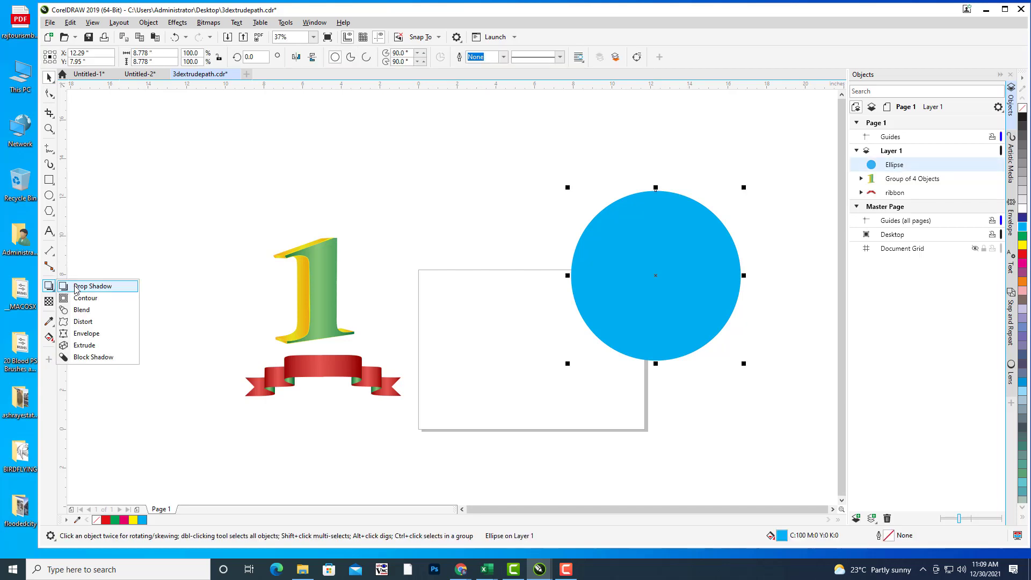
click(85, 345)
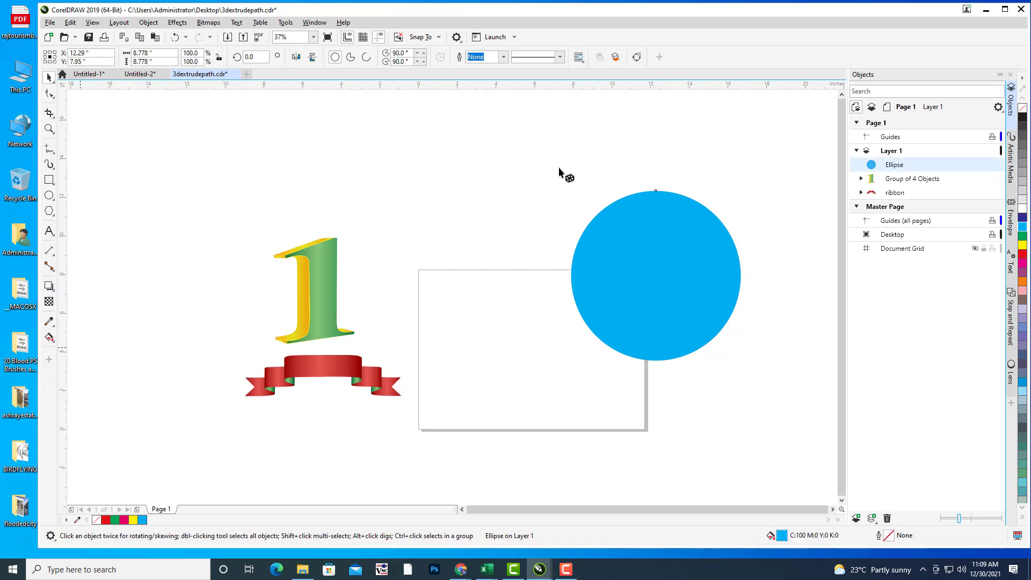
drag(658, 214, 653, 396)
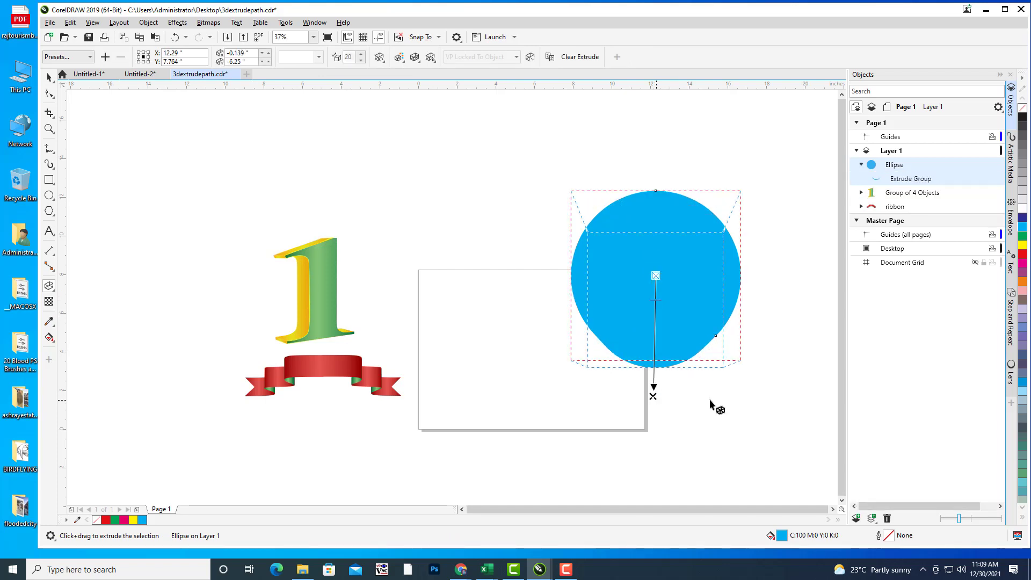
click(398, 57)
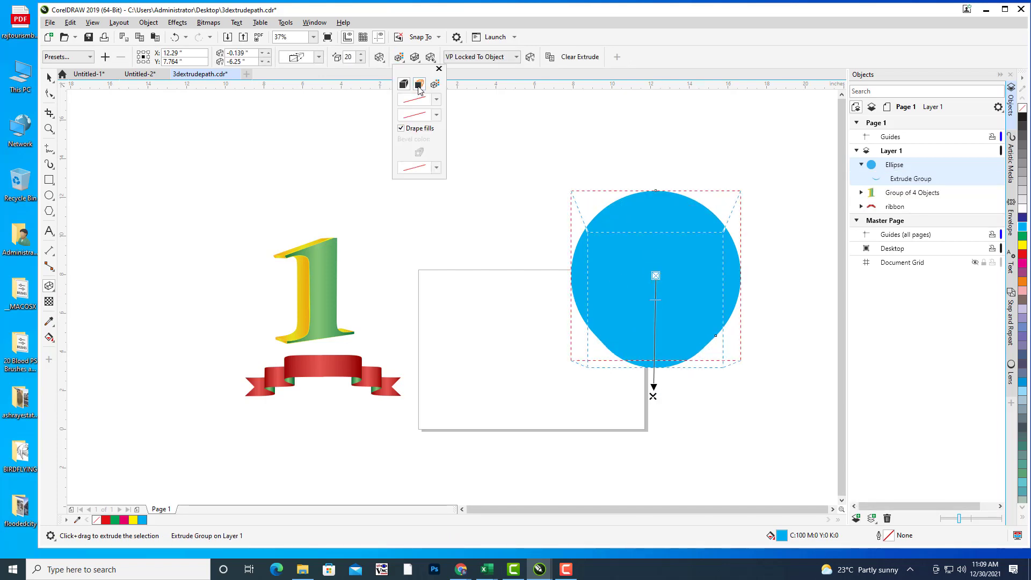
click(419, 83)
click(437, 111)
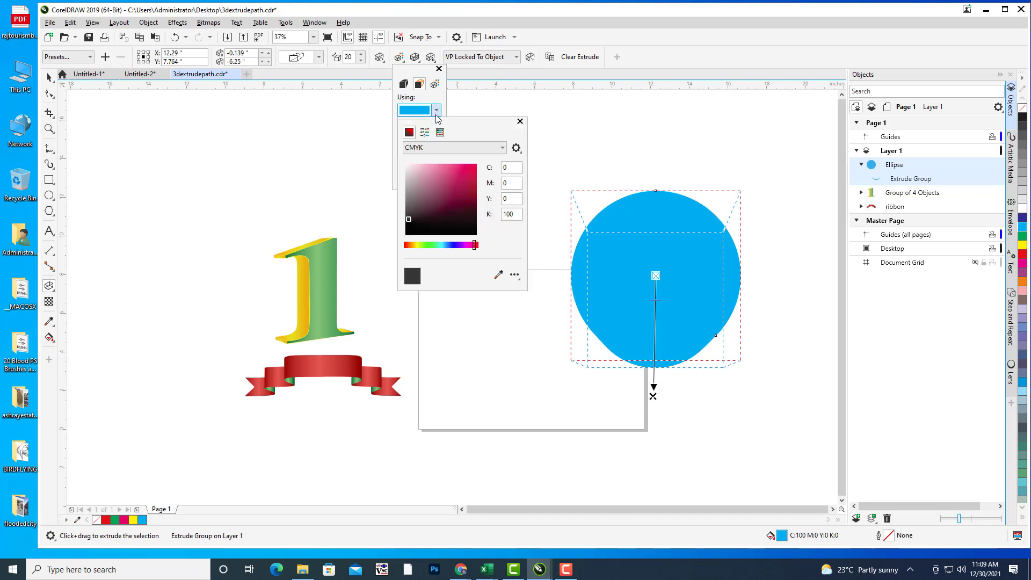
click(460, 169)
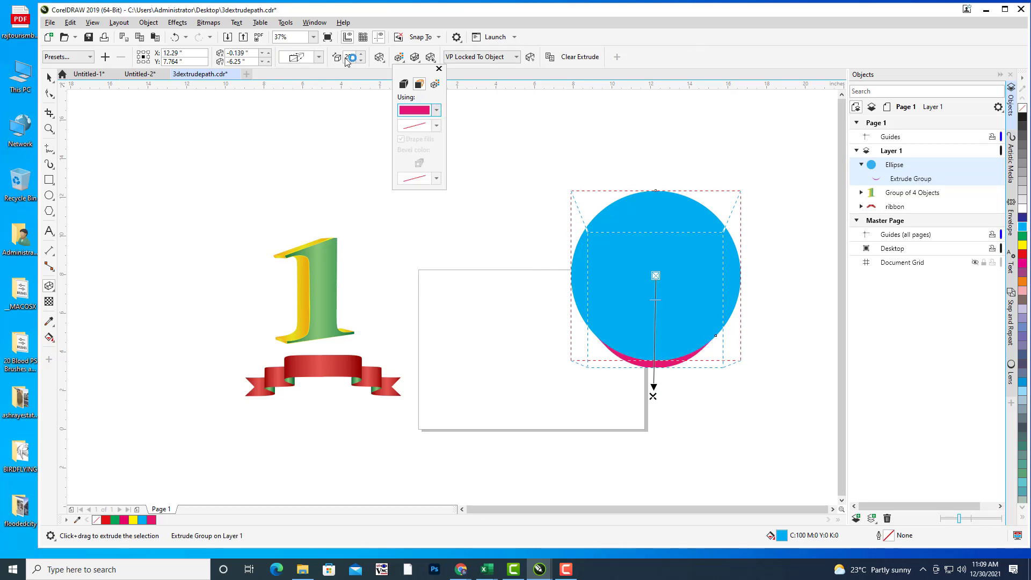
Step: Rotate the extruded circle into a tilted disc and reduce its depth to 2
click(379, 58)
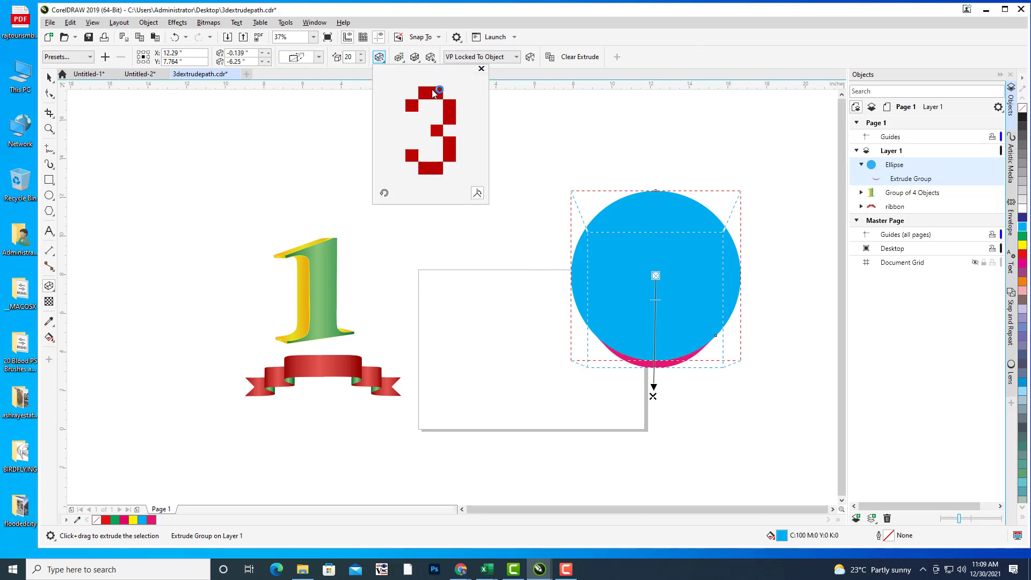
drag(434, 94, 431, 108)
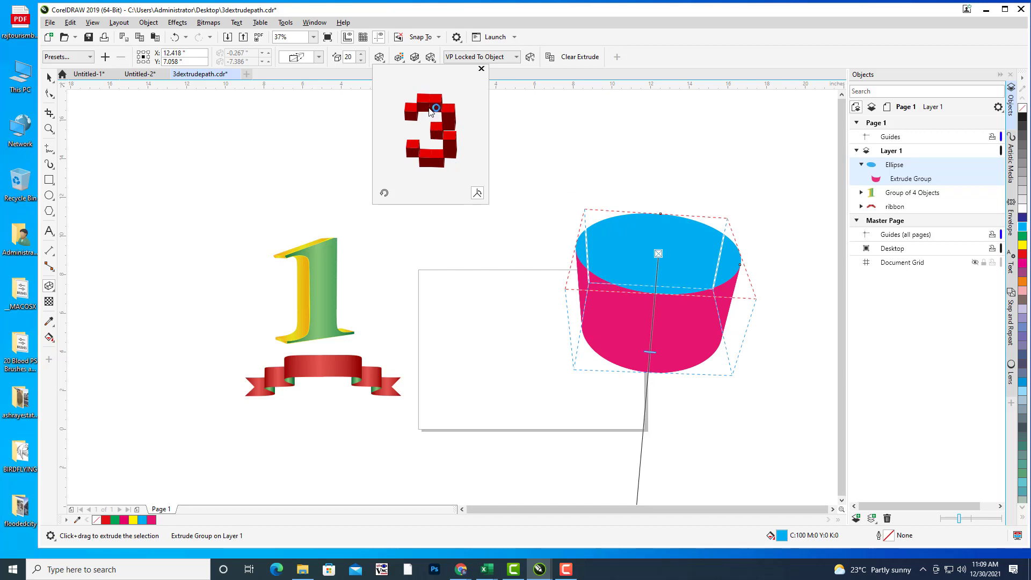
drag(431, 109, 434, 114)
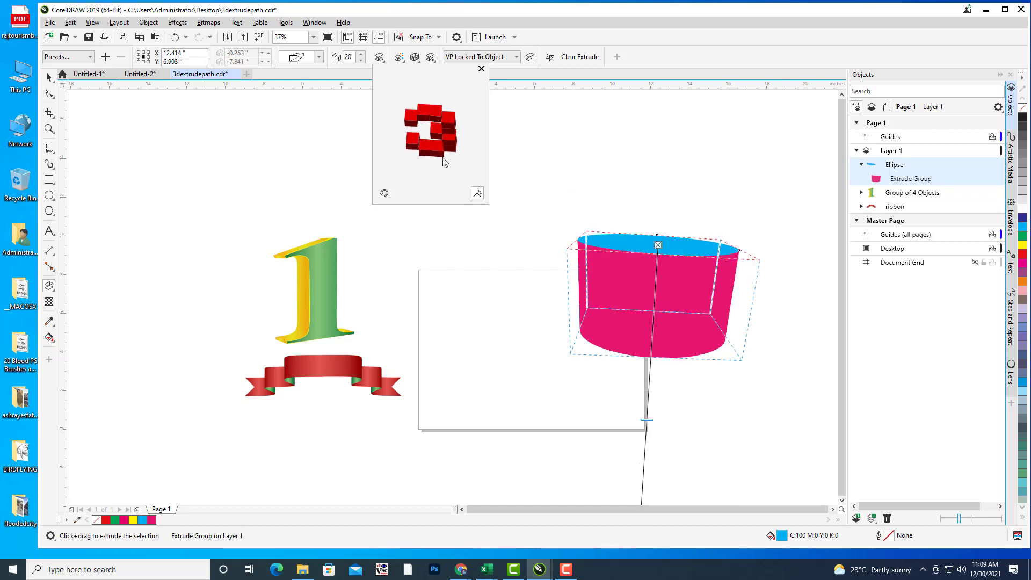
drag(414, 145, 416, 151)
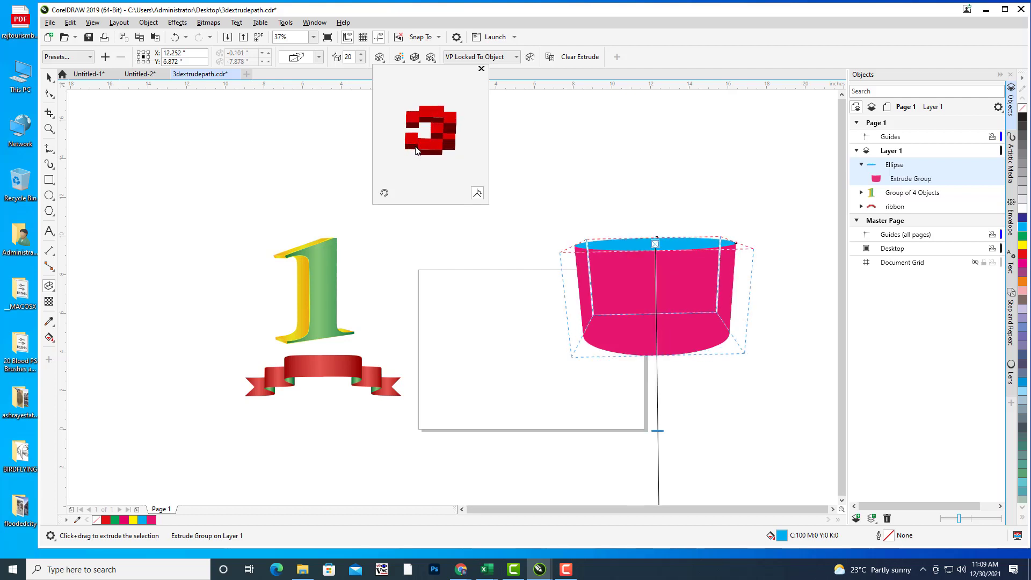
drag(415, 145, 414, 152)
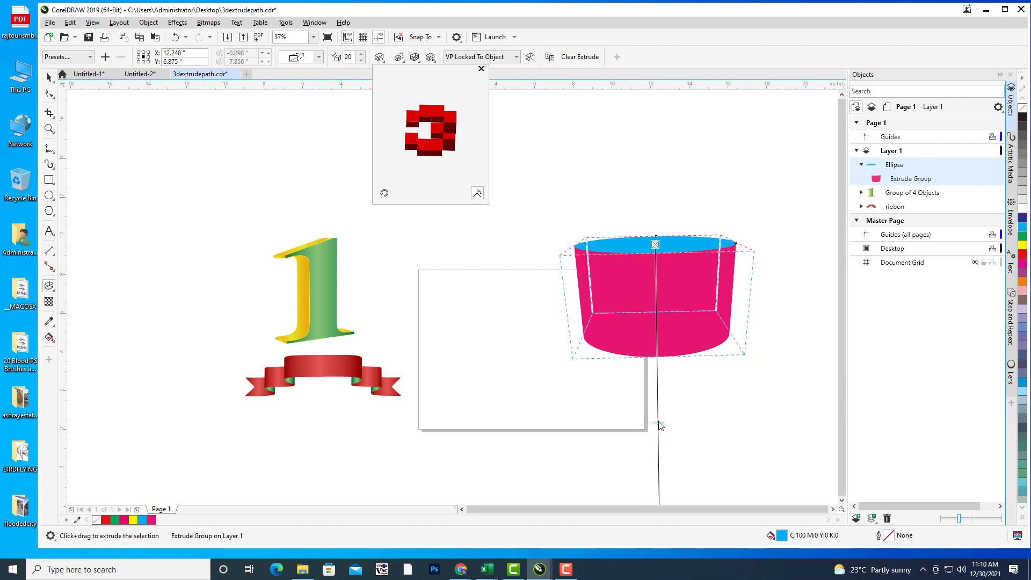
click(660, 425)
drag(659, 419, 684, 295)
scroll(161, 161, right, 1)
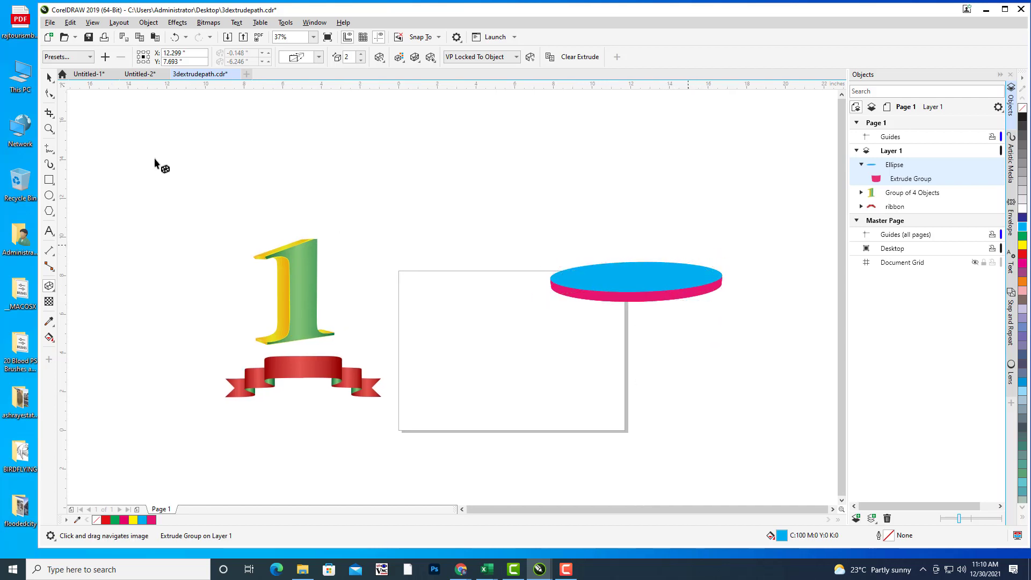
Step: Move the tilted disc to the page centre and break its extrude group apart
click(49, 77)
click(571, 195)
scroll(671, 274, right, 1)
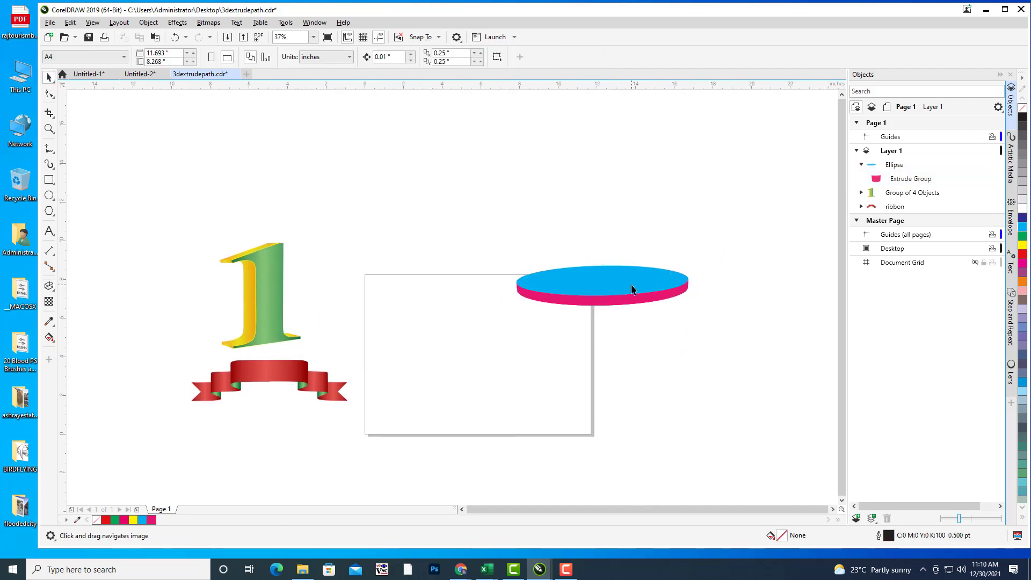
click(622, 273)
drag(612, 287, 522, 338)
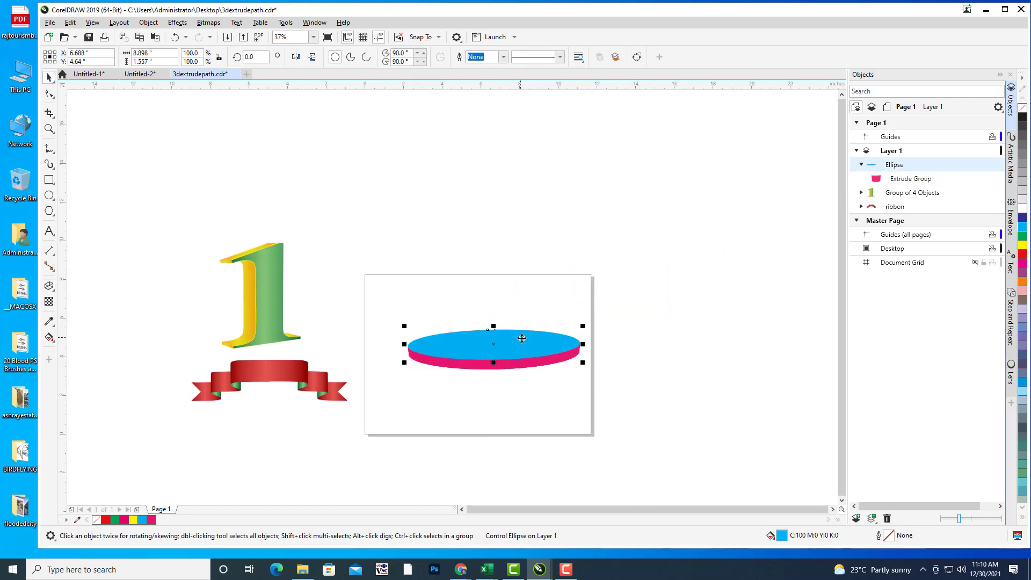
click(920, 179)
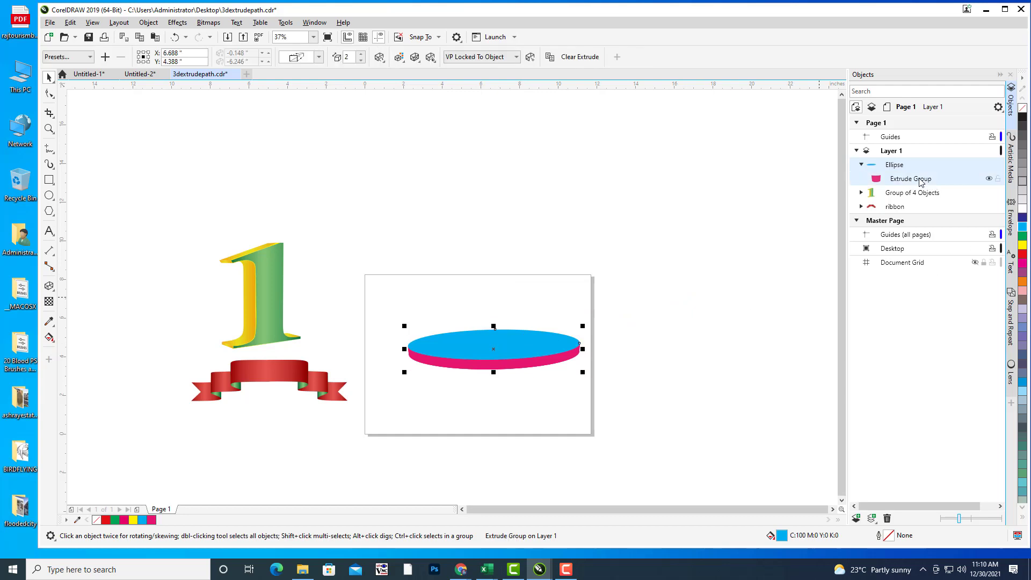
right_click(920, 180)
click(925, 186)
Step: Save the drawing
click(626, 206)
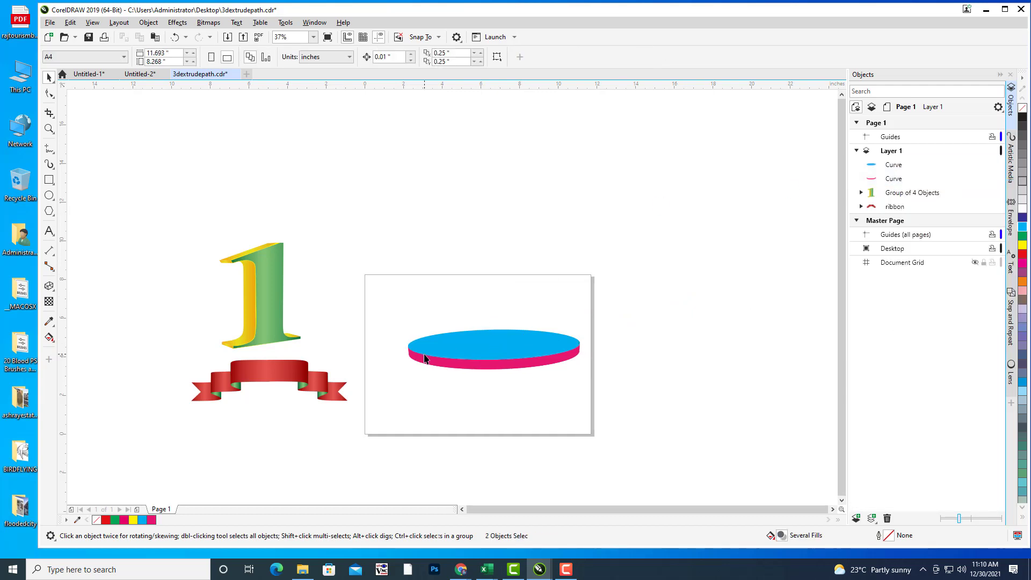
click(49, 22)
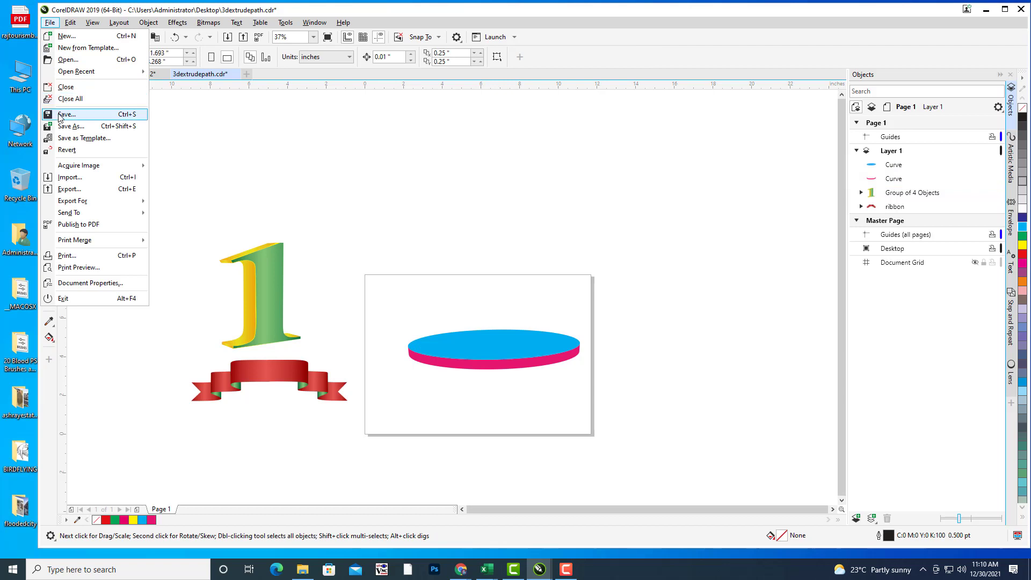
click(92, 119)
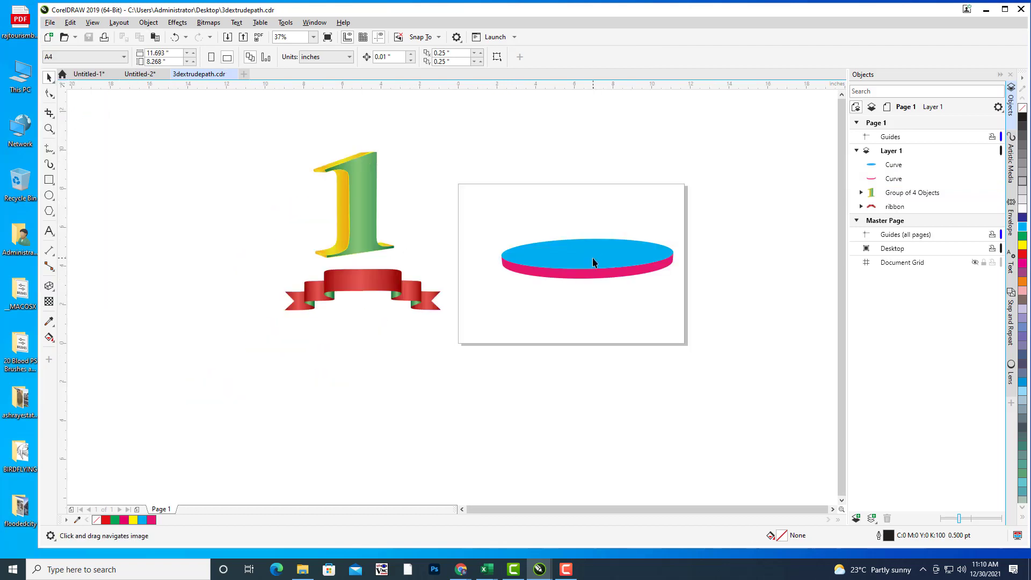
Step: Select the disc's blue top curve and open the Edit Fill dialog for it
scroll(592, 257, up, 5)
click(594, 253)
scroll(630, 222, down, 3)
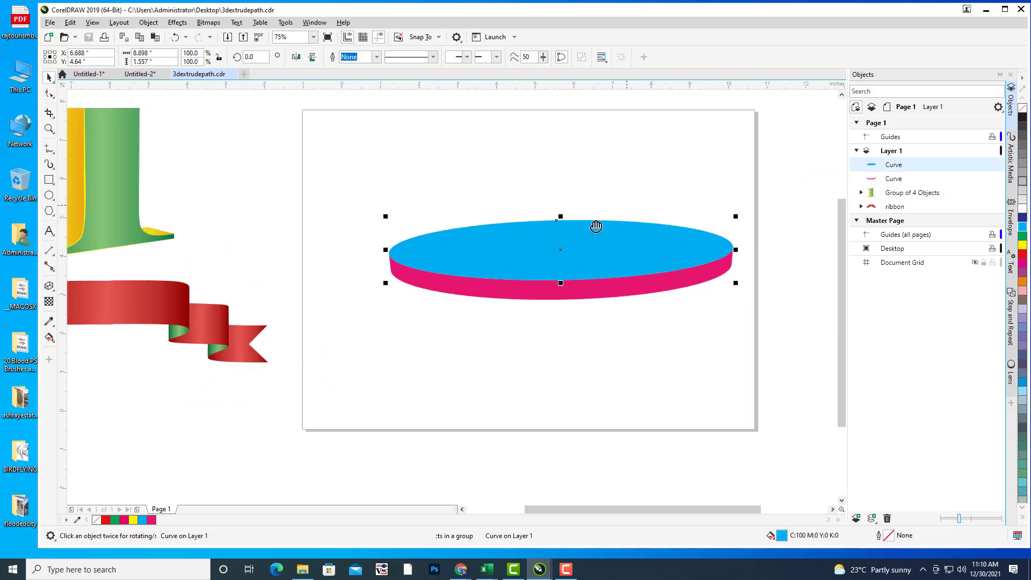
drag(536, 263, 543, 178)
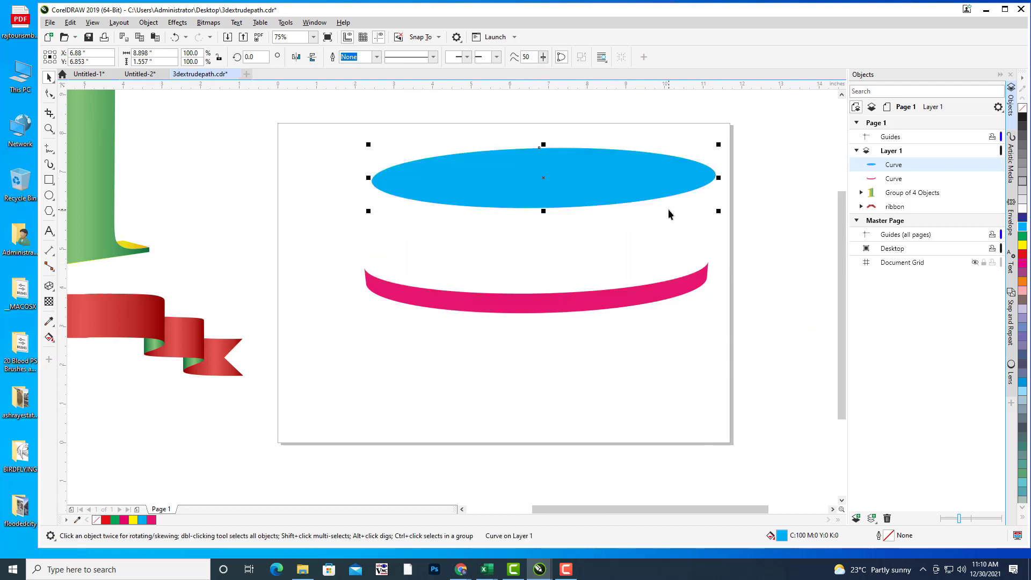
key(ctrl+z)
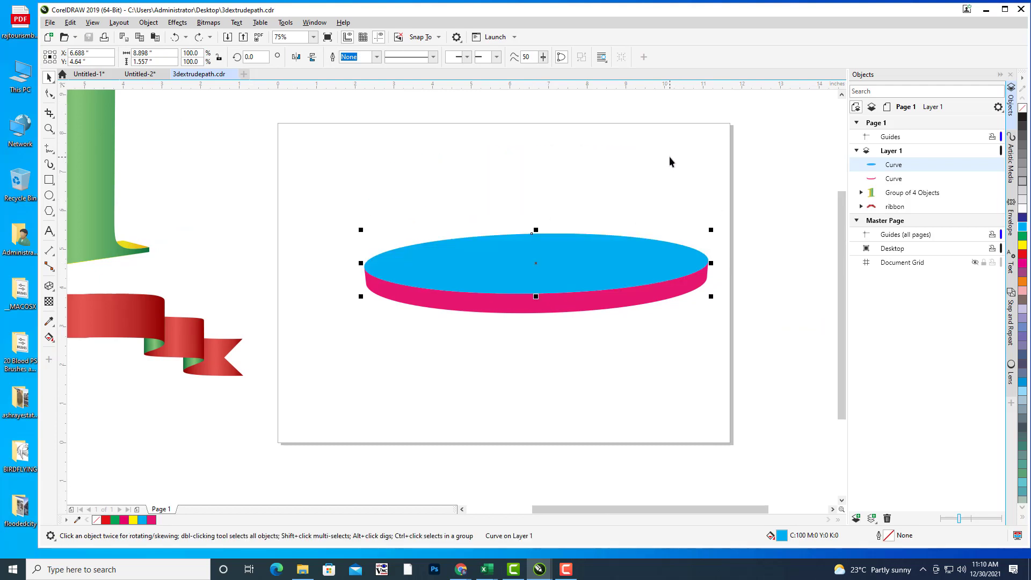
key(F11)
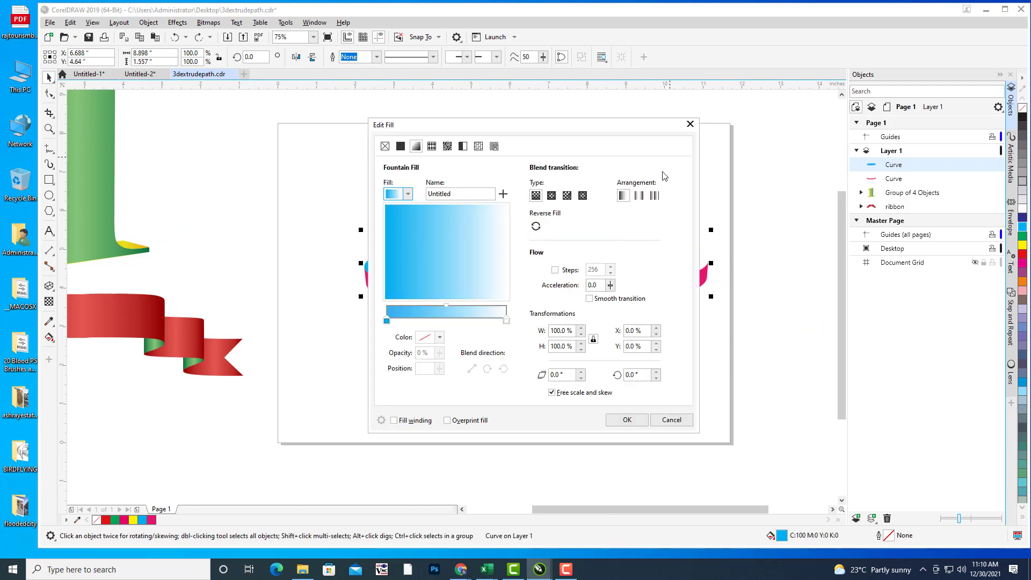
Step: Give the disk's top the first blue preset gradient, made radial
drag(550, 127, 819, 65)
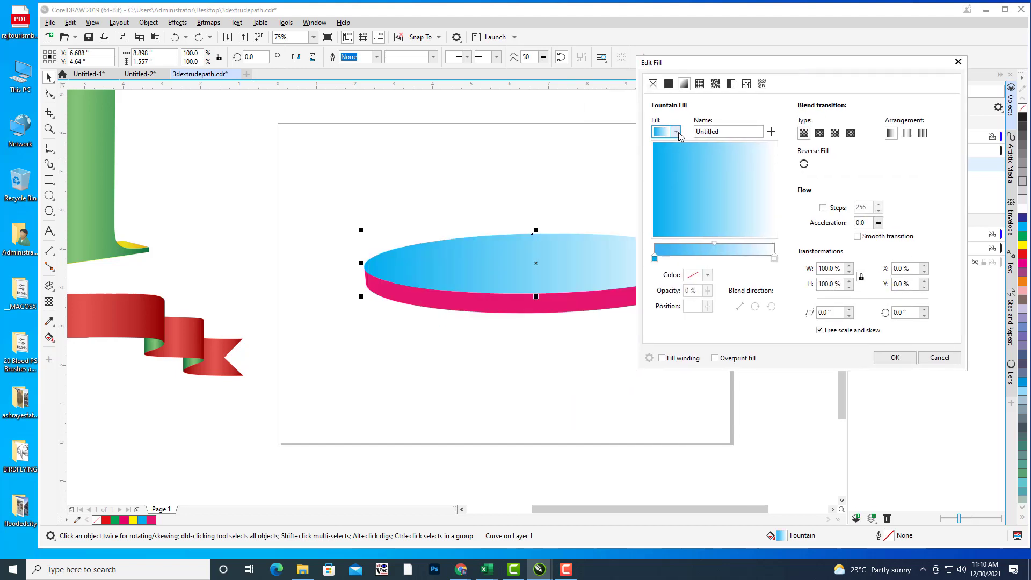
click(676, 132)
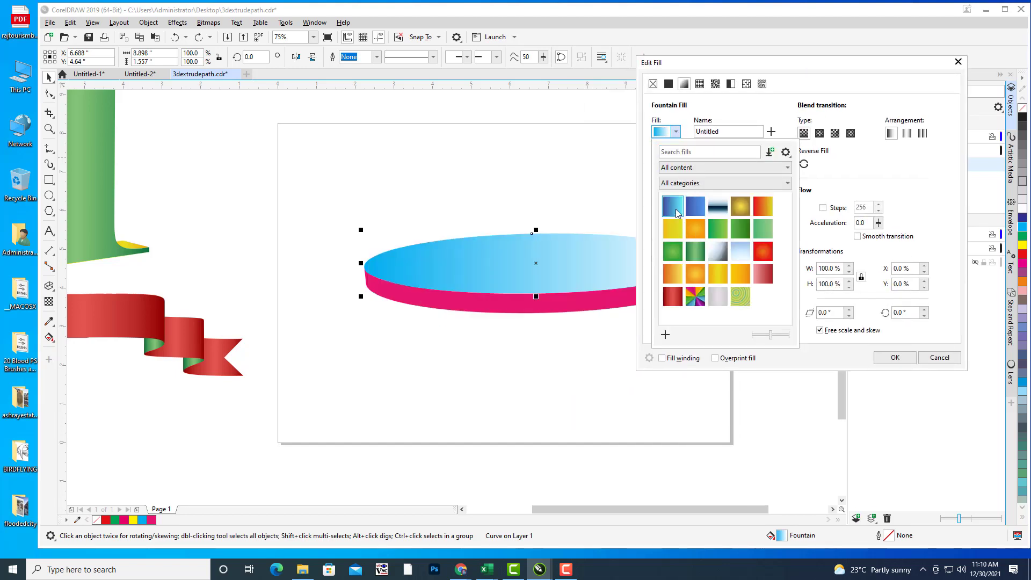
click(677, 213)
click(820, 134)
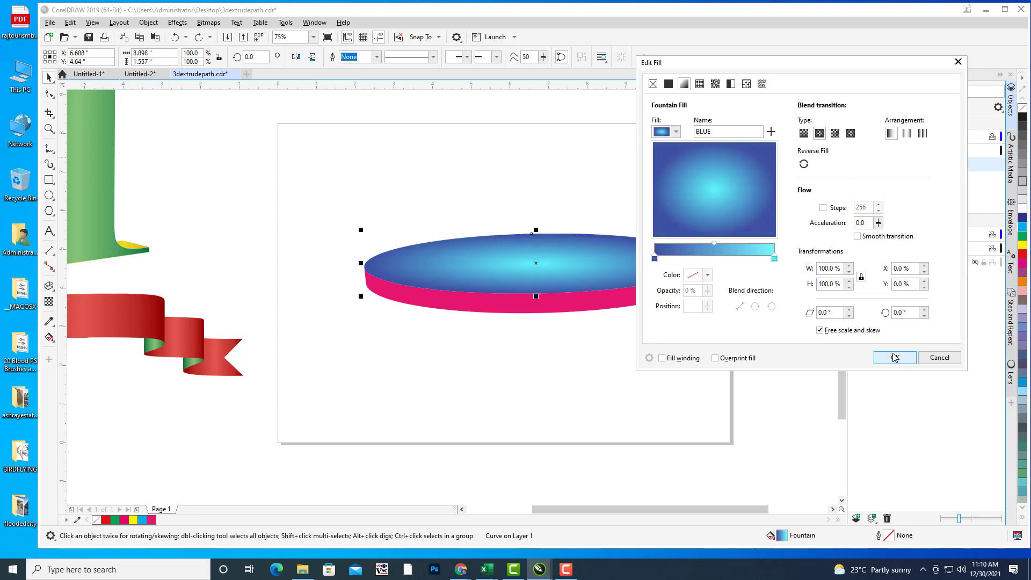
click(895, 358)
Step: Stretch the top's radial gradient upward and wider than the disc
click(565, 260)
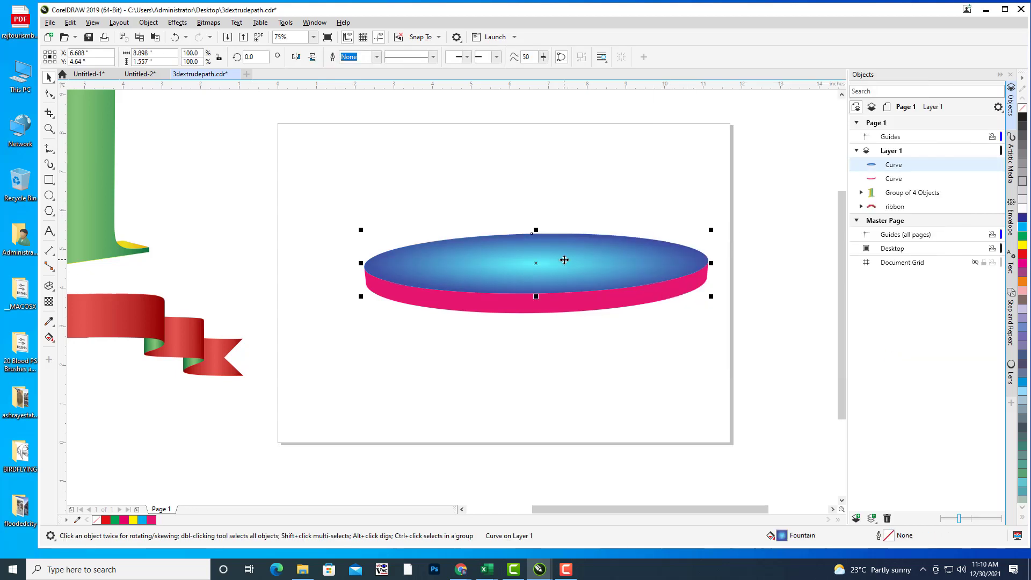
key(g)
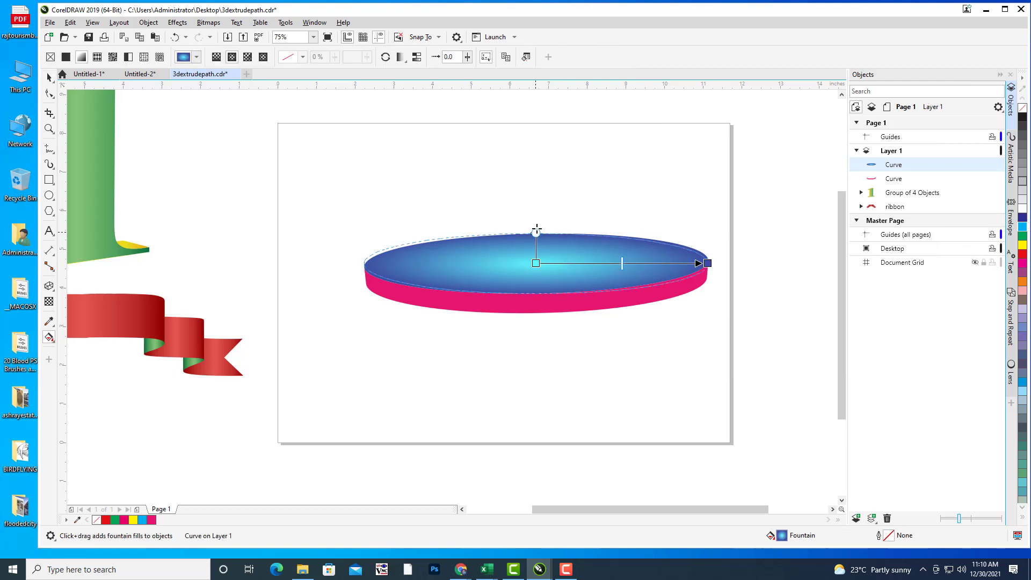
drag(536, 229, 538, 170)
drag(707, 261, 768, 253)
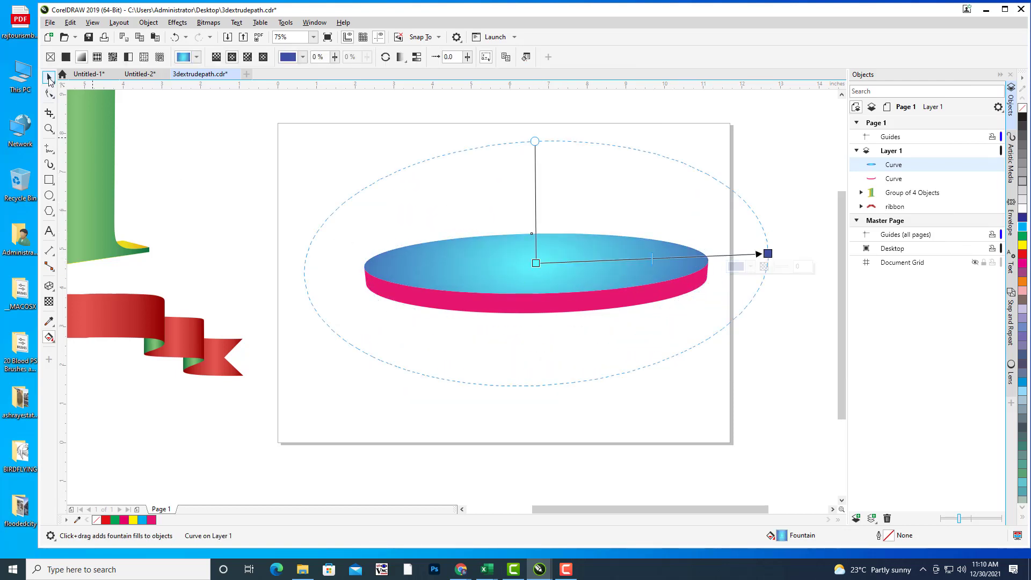
Step: Fill the disk's magenta side with the ORANGANDYELLOW preset as an elliptical gradient
click(49, 79)
click(343, 188)
click(612, 305)
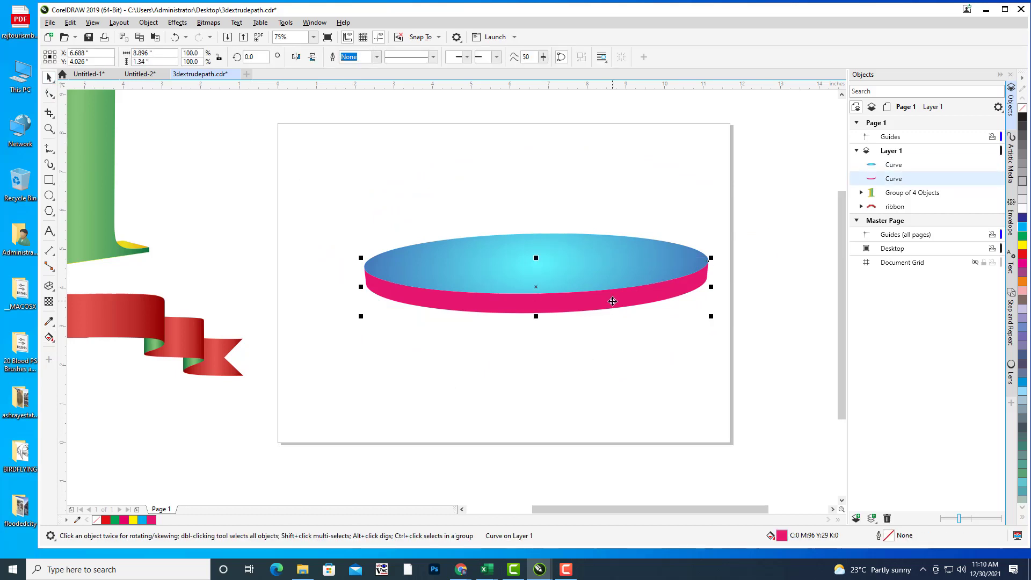
key(F11)
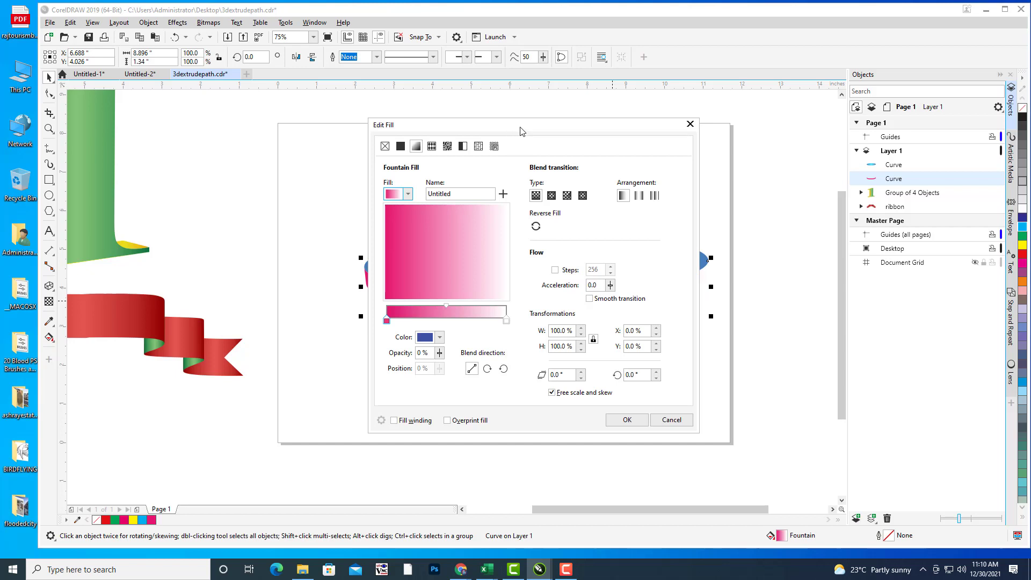
drag(521, 131, 730, 130)
click(618, 193)
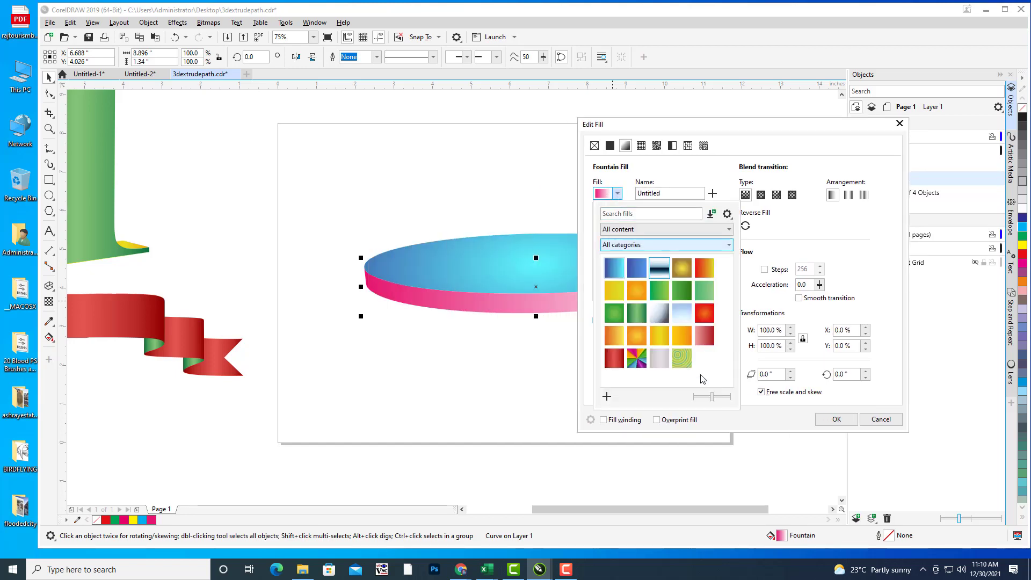
click(612, 337)
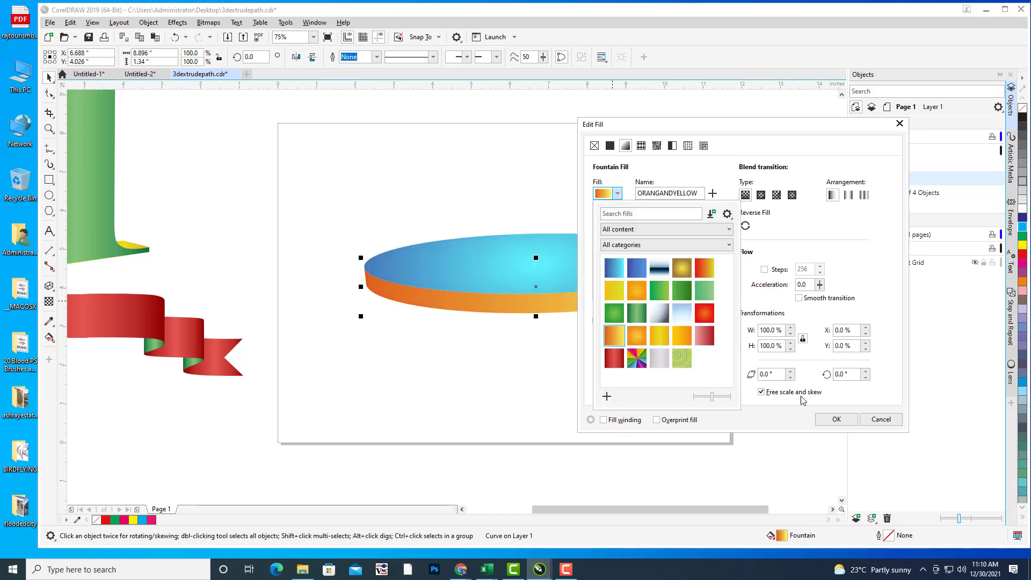
click(761, 196)
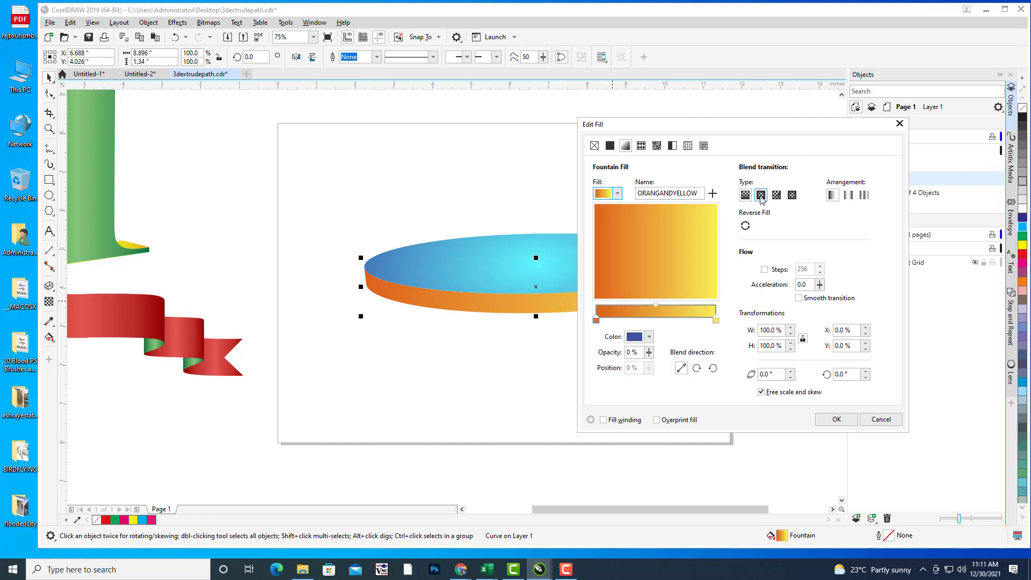
click(836, 419)
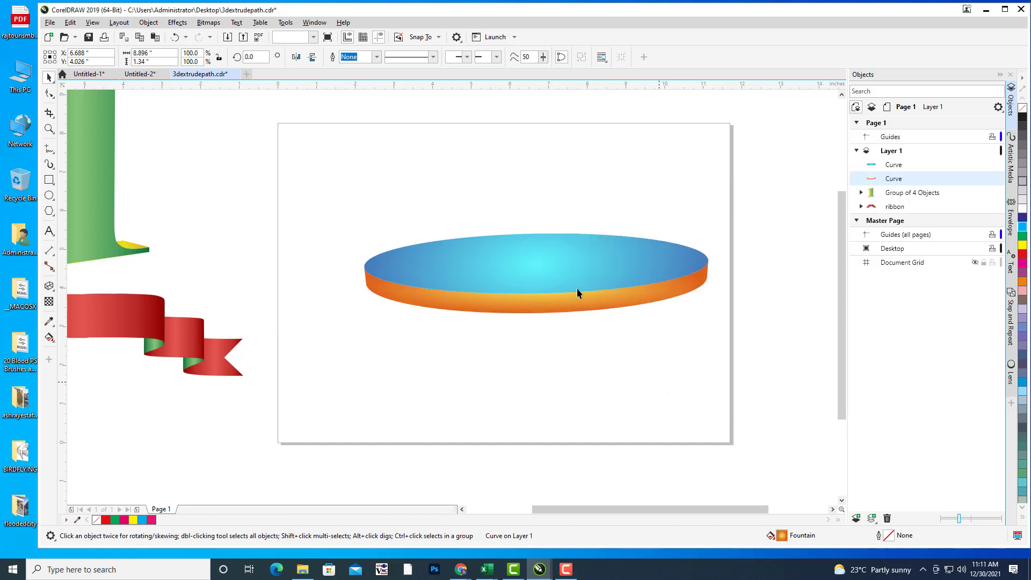
Step: Group the disk's top and side curves into one object
key(Escape)
click(893, 164)
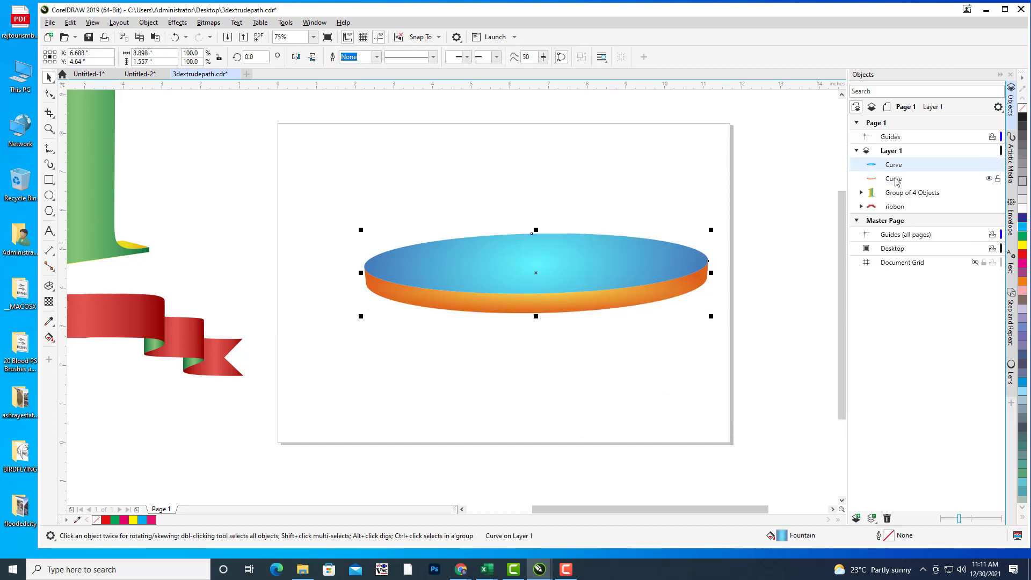
ctrl+click(894, 178)
key(ctrl+g)
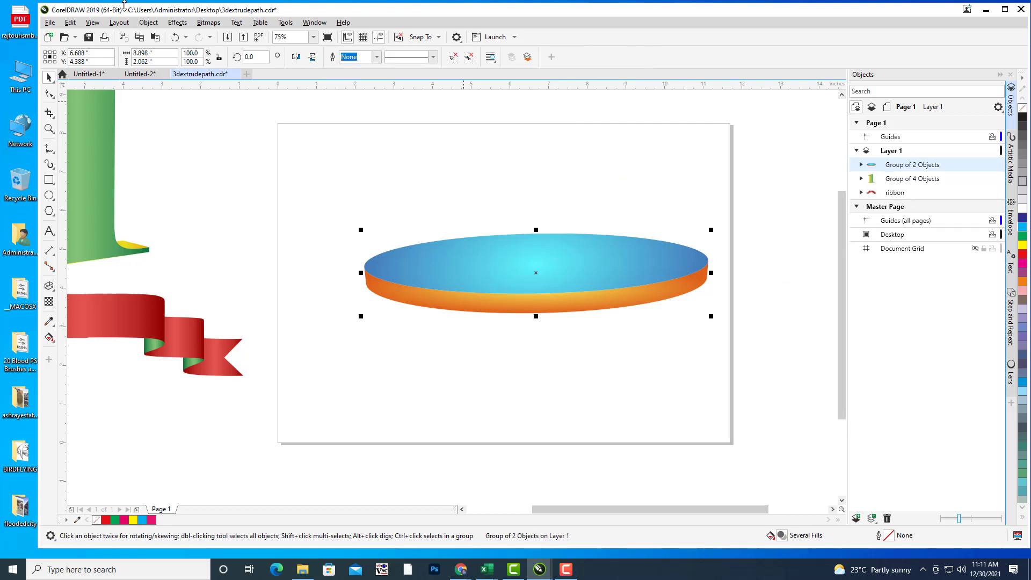
Step: Save the drawing, then duplicate the disk and place the copy behind, below the original
click(50, 22)
click(75, 115)
key(ctrl+d)
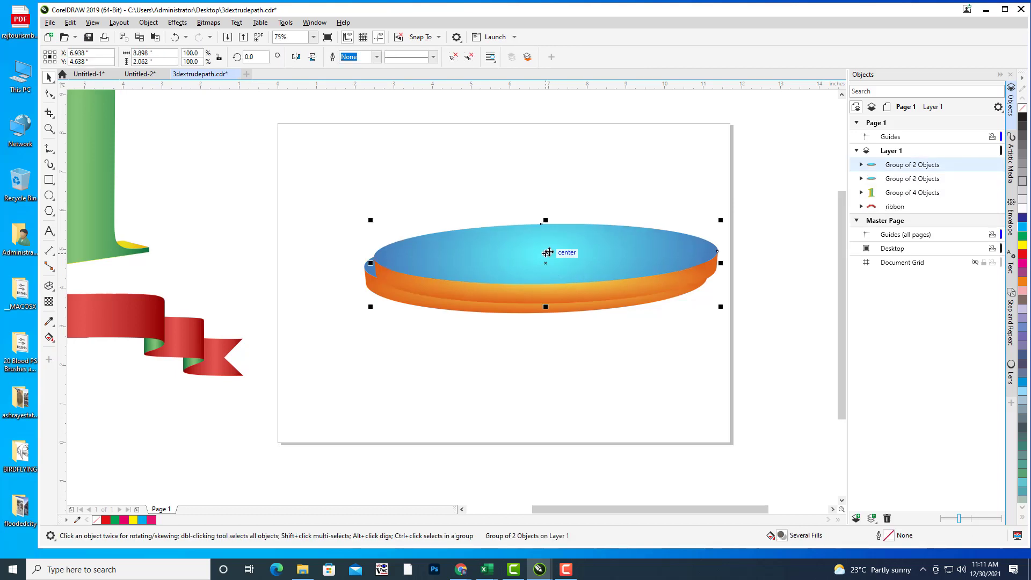
drag(547, 239, 531, 314)
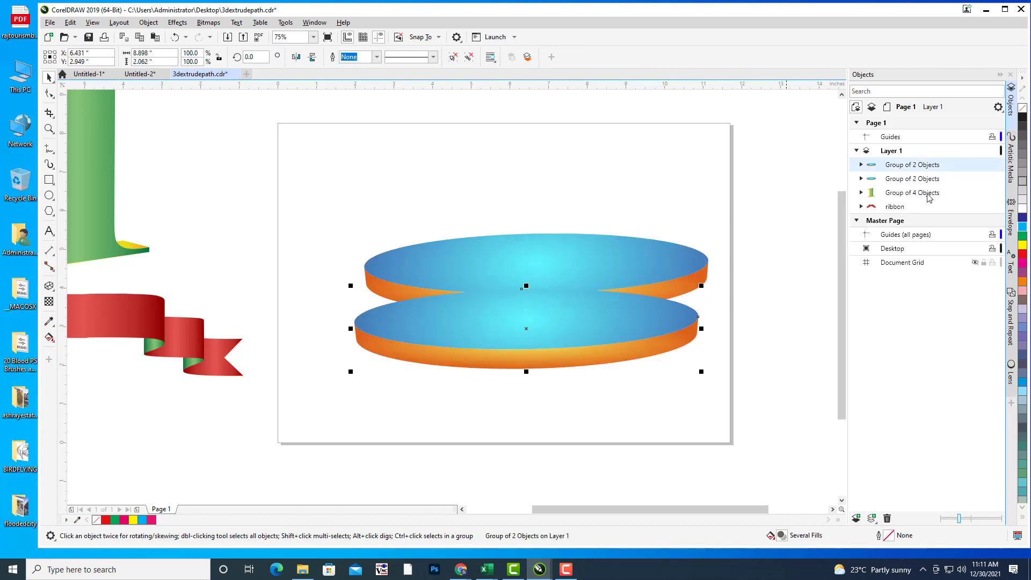
drag(914, 184, 916, 188)
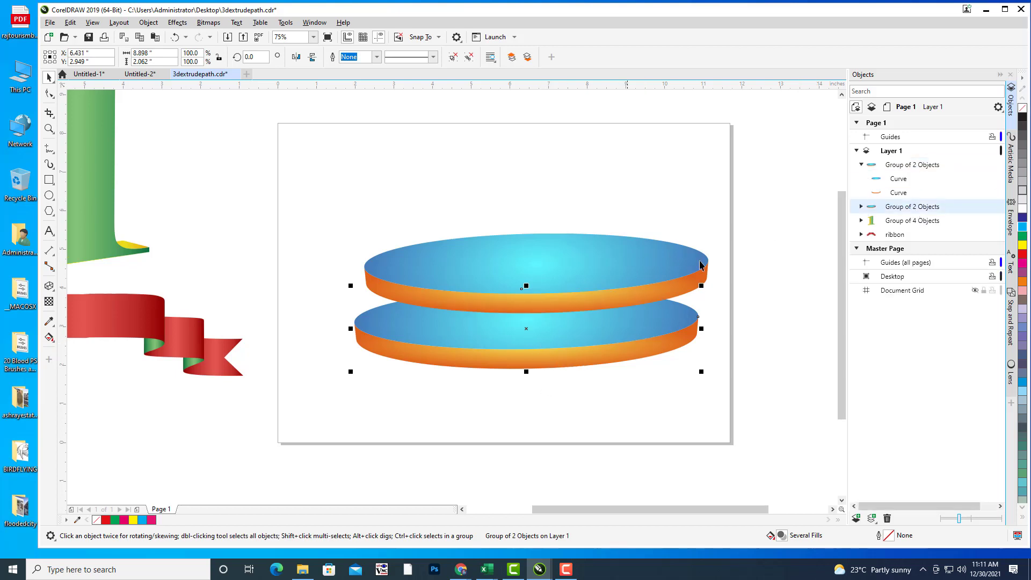
Step: Enlarge the lower disk to about 128%, make it taller, and settle the top disk onto it
drag(703, 284, 750, 252)
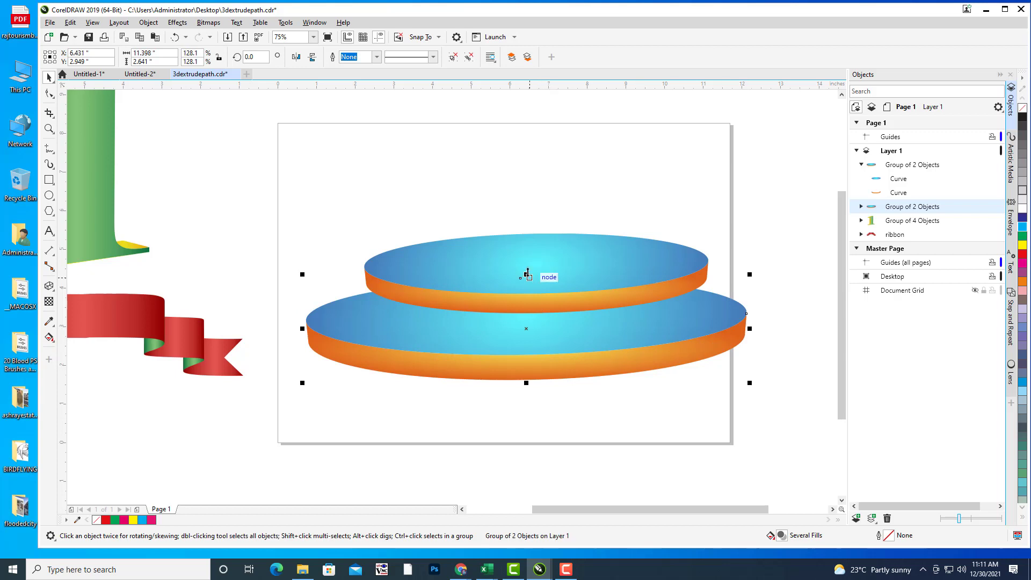
drag(527, 274, 572, 269)
click(559, 285)
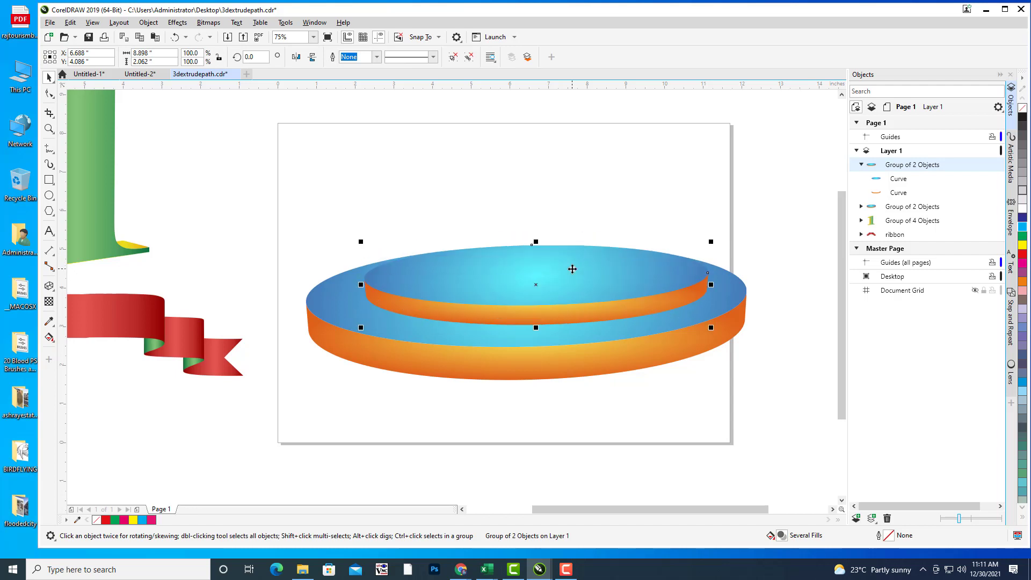
click(599, 200)
Step: Group the upper and lower disks into one two-tier stage
scroll(652, 211, down, 3)
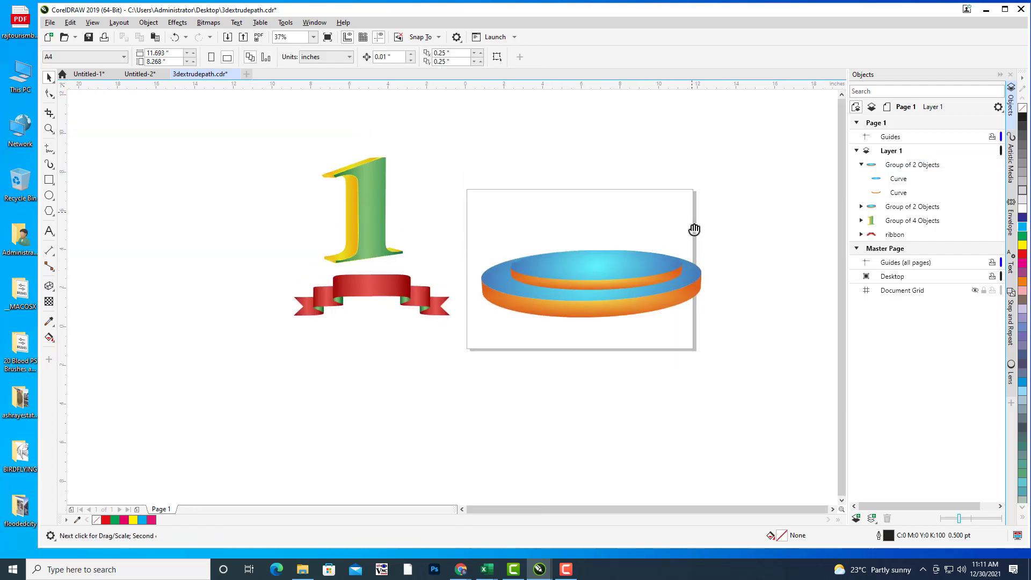
click(923, 167)
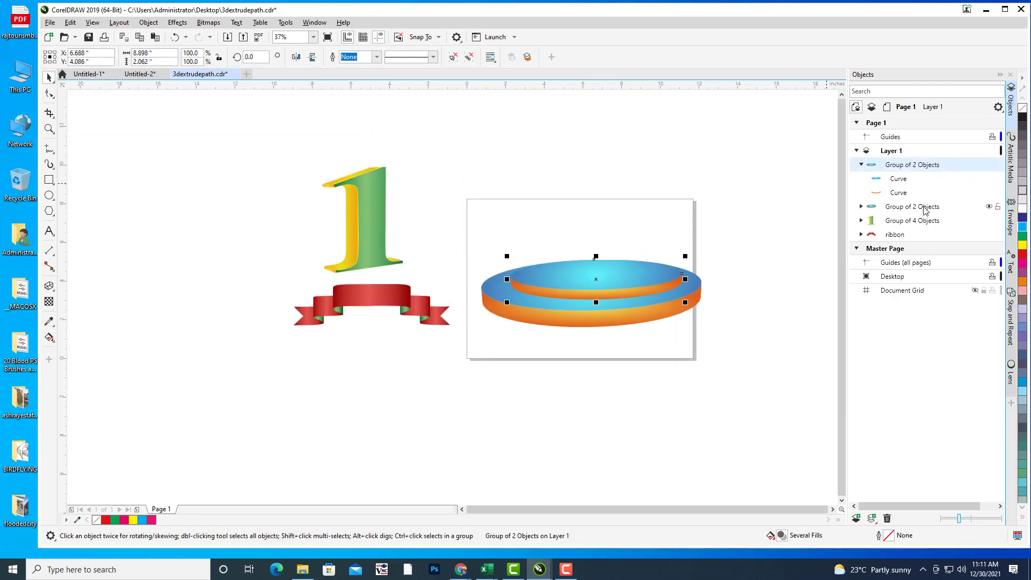
ctrl+click(906, 209)
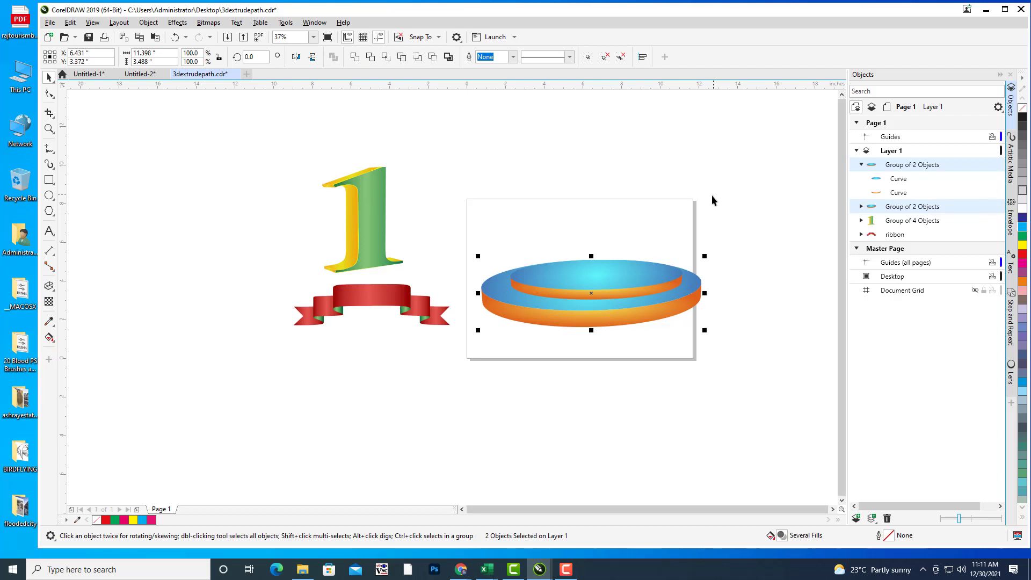
key(ctrl+g)
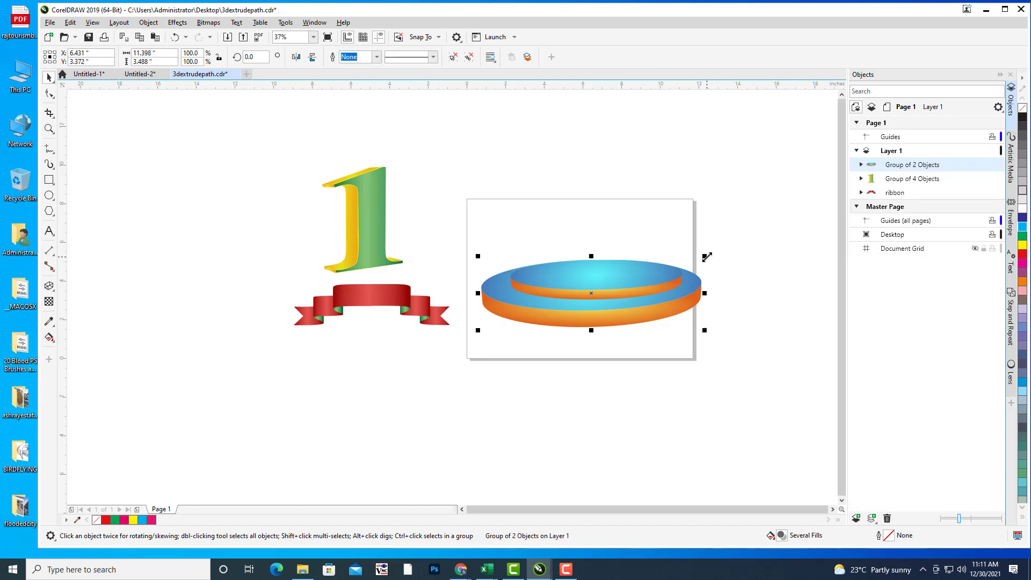
Step: Save the drawing and scale the stage group down to 66.9%
click(49, 23)
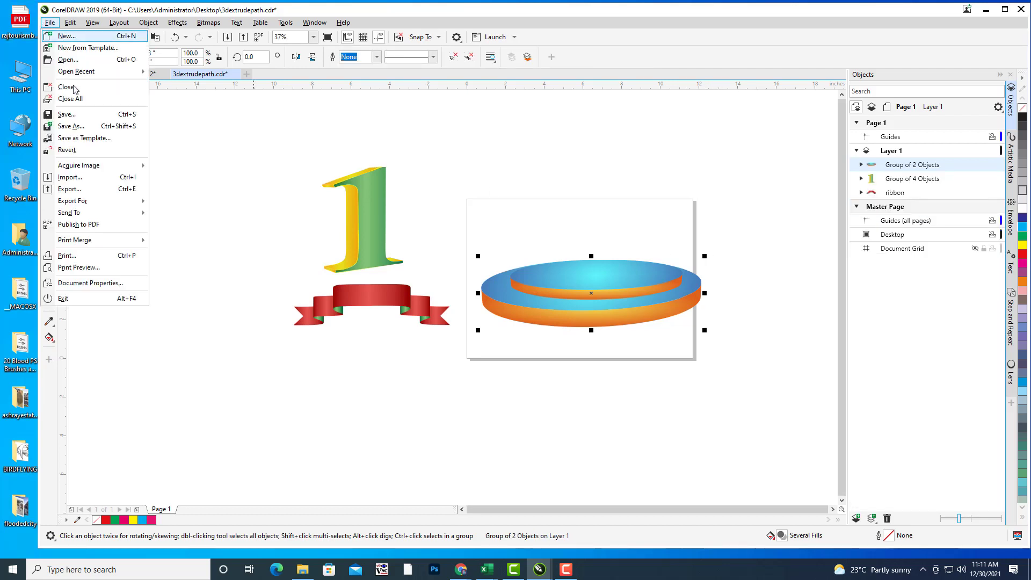
click(75, 116)
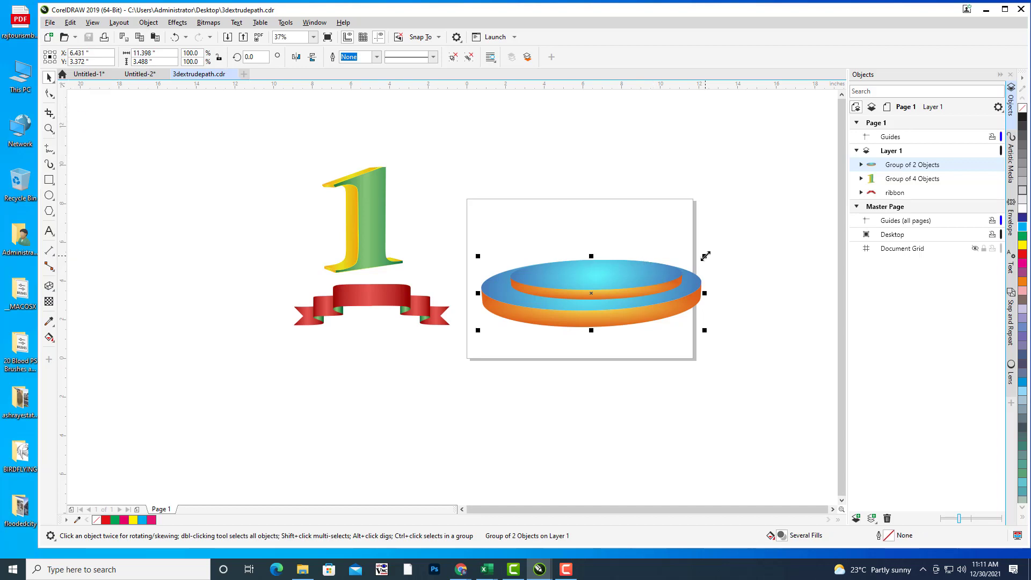
drag(704, 256, 591, 300)
click(745, 268)
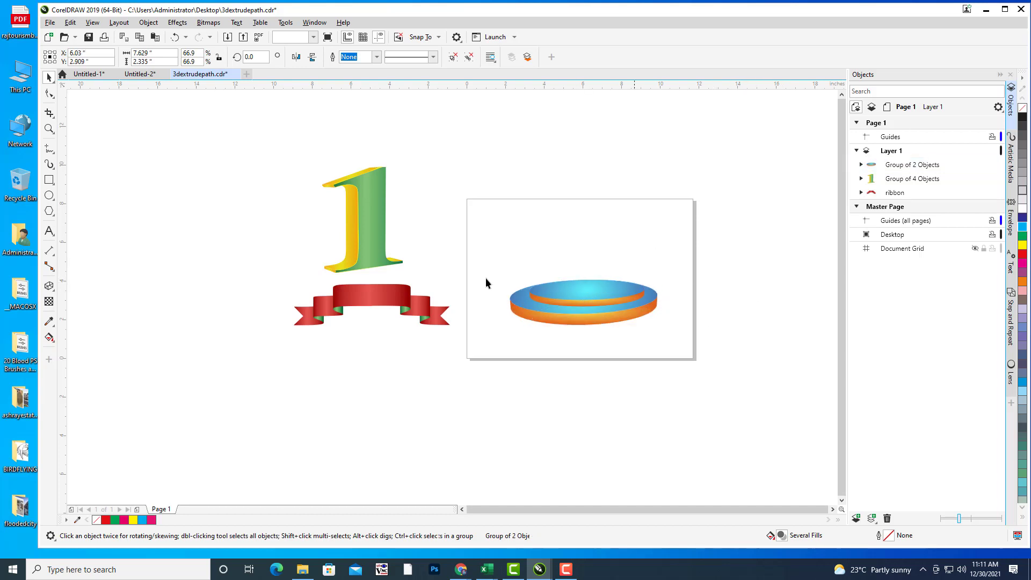
Step: Move the numeral 1 onto the stage and bring it in front
click(368, 210)
drag(372, 212, 601, 238)
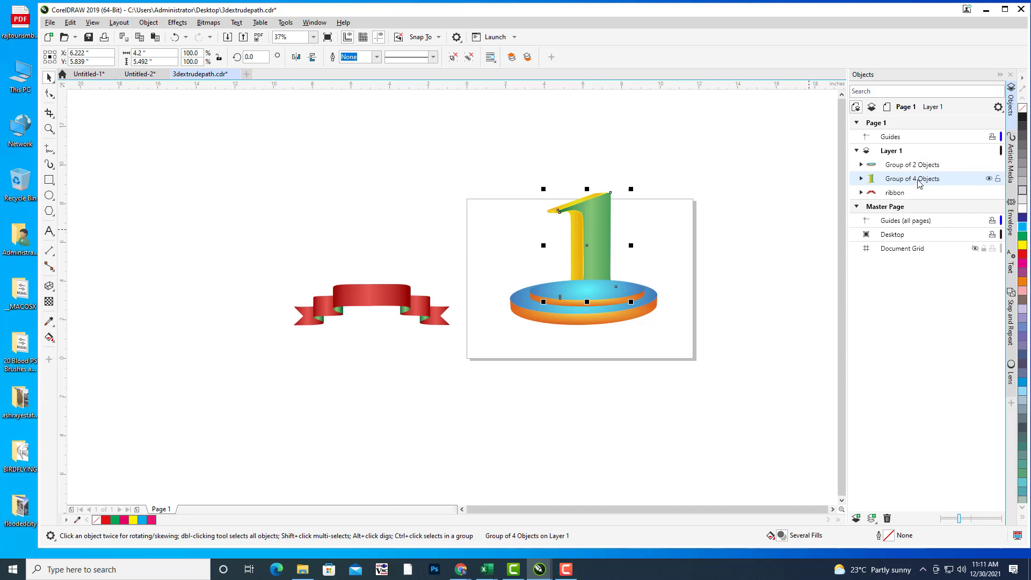
drag(921, 184, 915, 165)
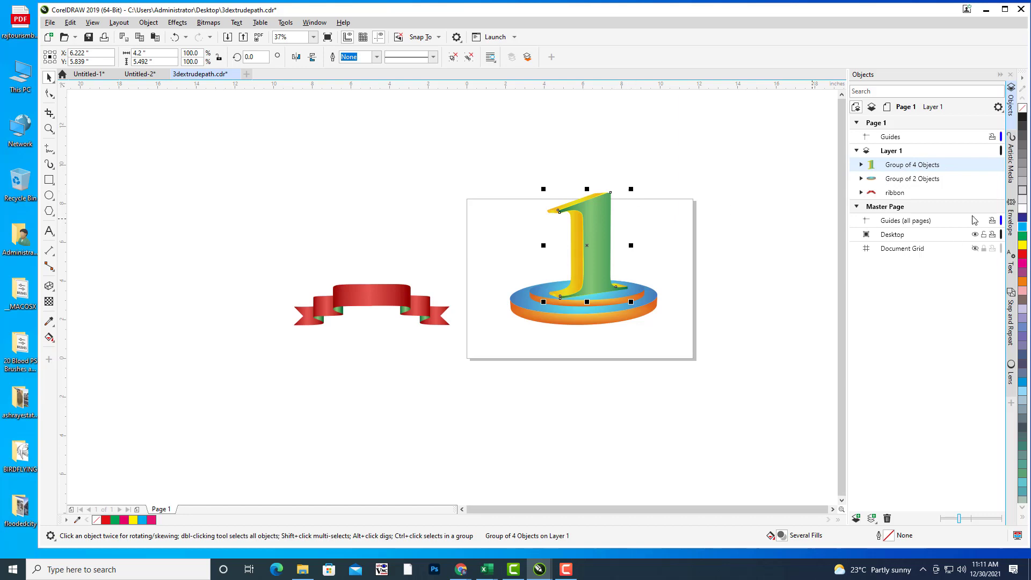
Step: Rename the numeral group to 'number1' and the disc group to 'stage'
right_click(934, 170)
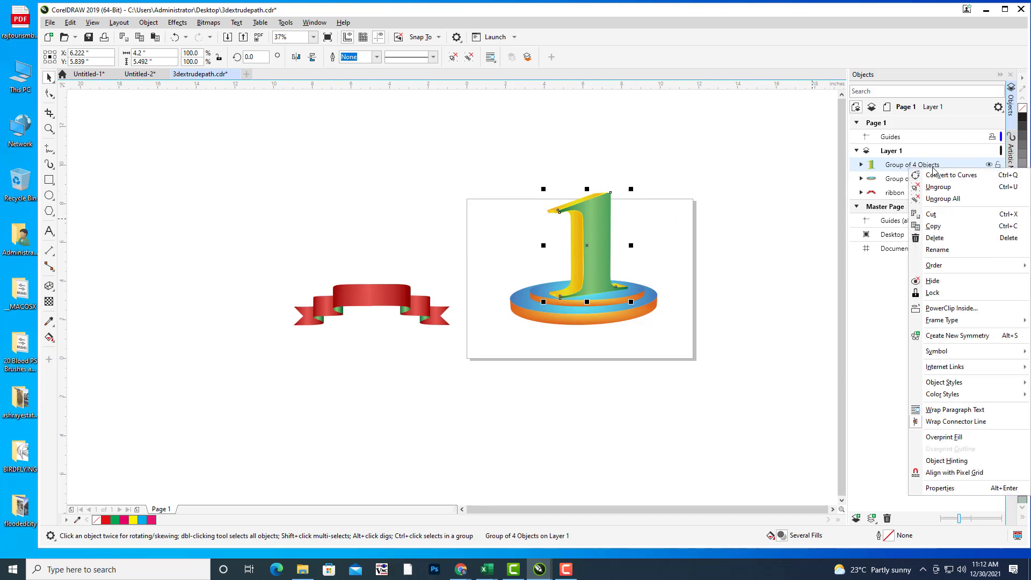
click(954, 251)
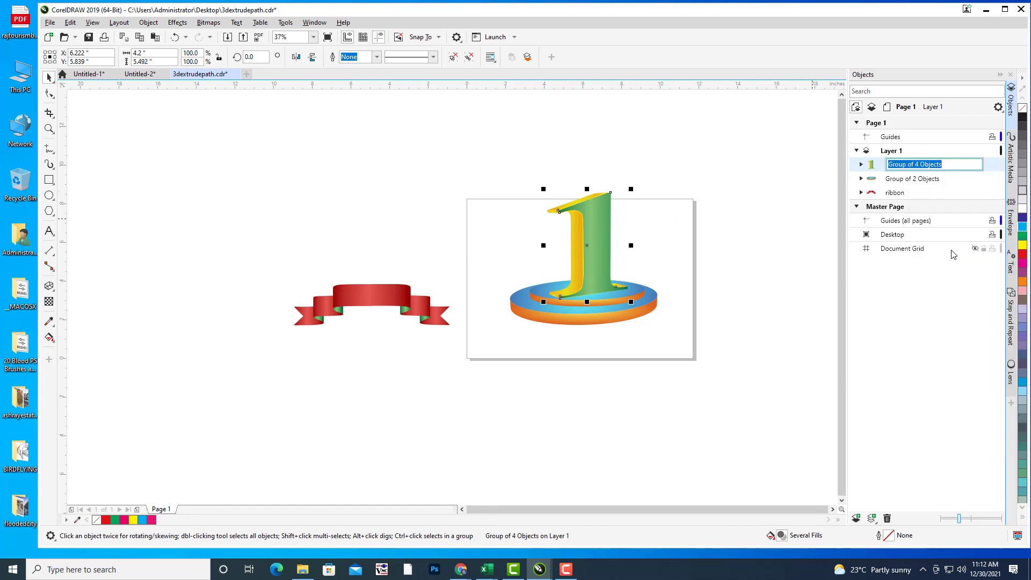
text(number1)
key(Return)
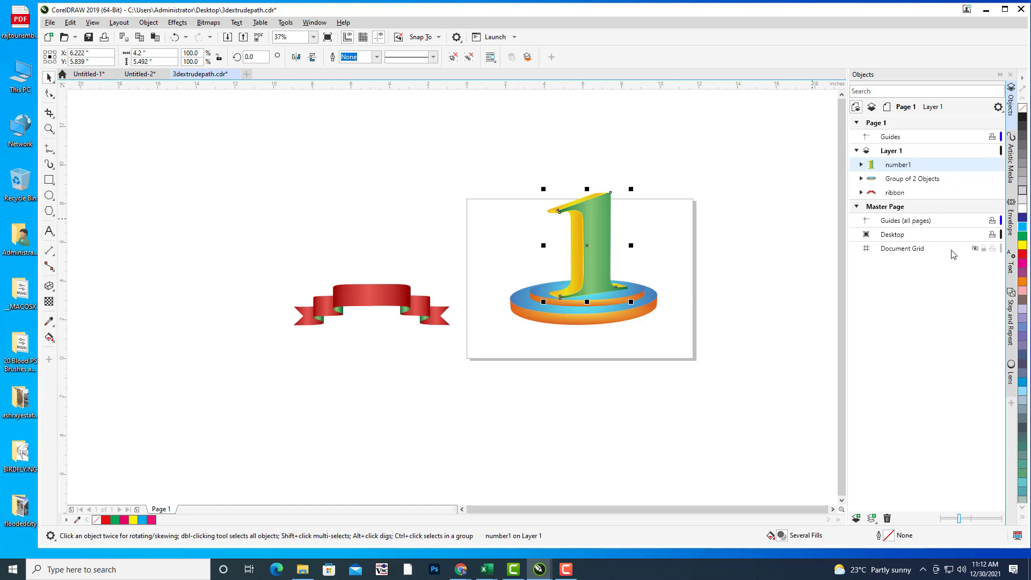
click(937, 182)
right_click(934, 181)
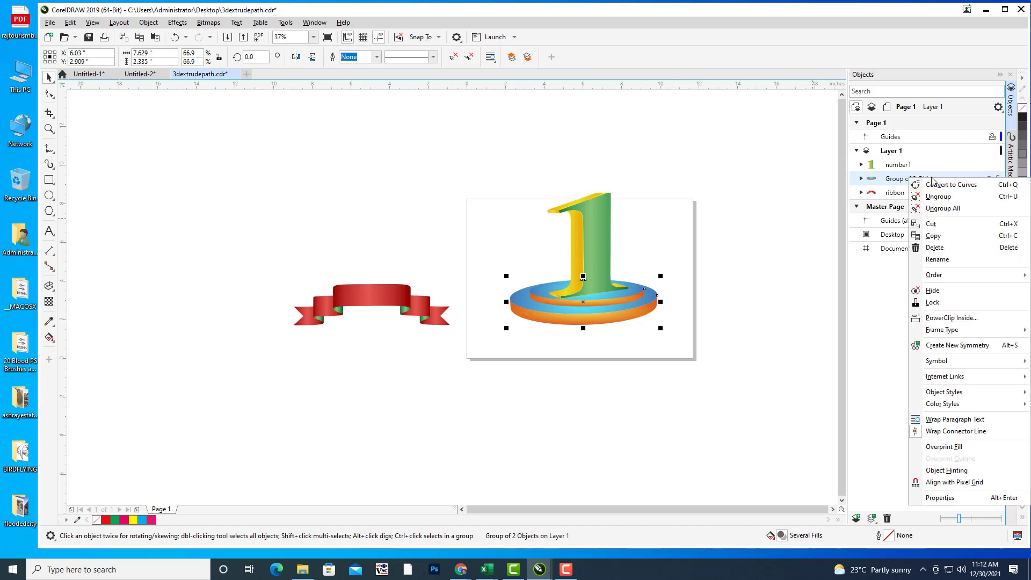
click(962, 260)
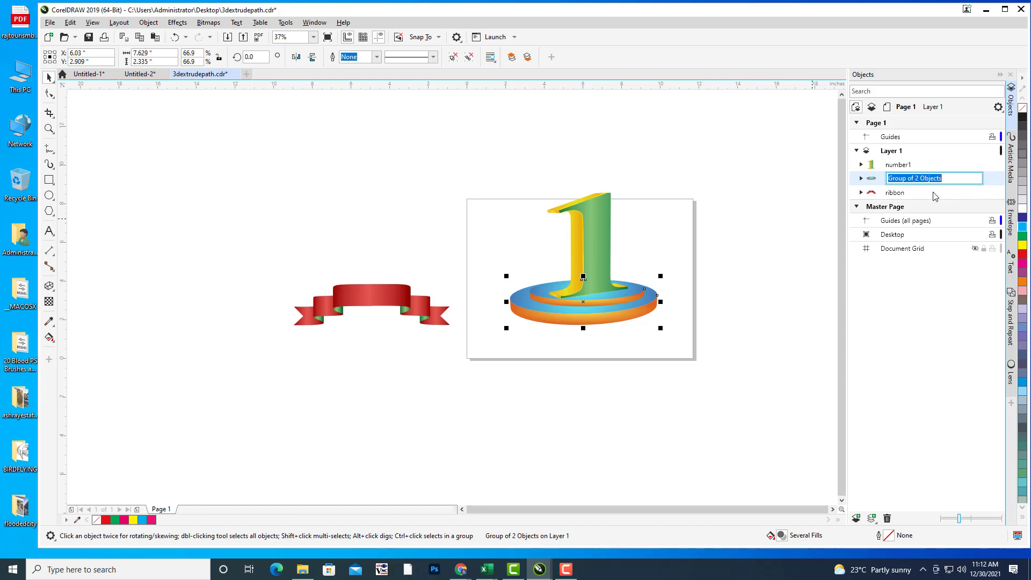
text(stage)
key(Return)
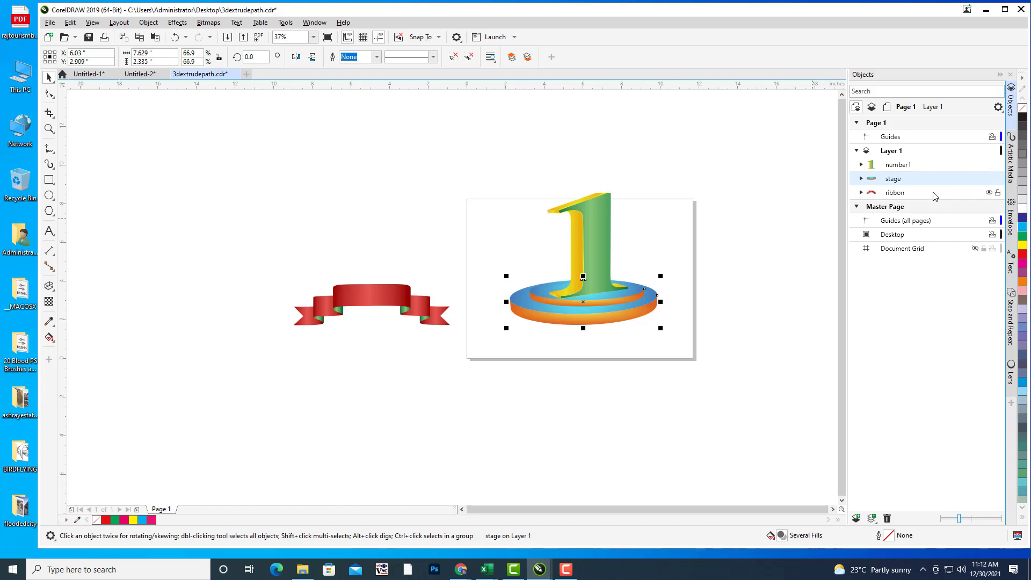
click(751, 263)
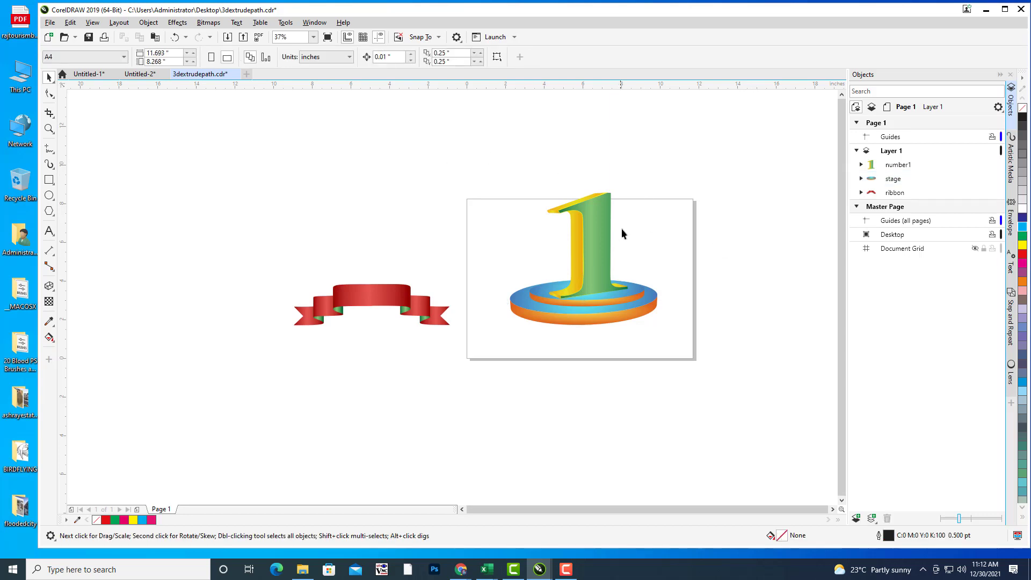
Step: Shrink number1 and stage together and move them slightly lower
drag(482, 162, 830, 393)
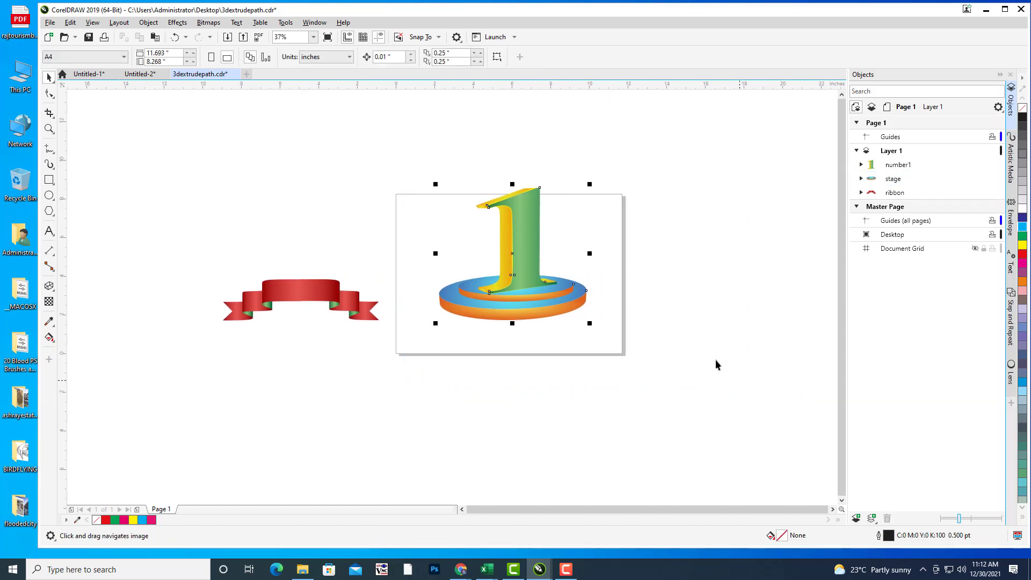
drag(589, 185, 563, 210)
drag(525, 262, 525, 278)
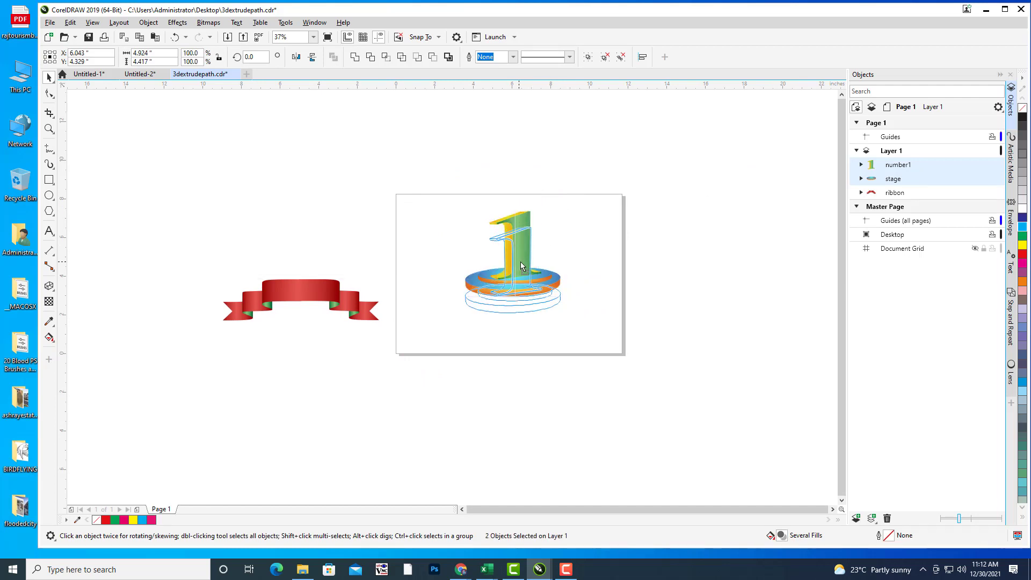
click(699, 318)
drag(693, 318, 671, 318)
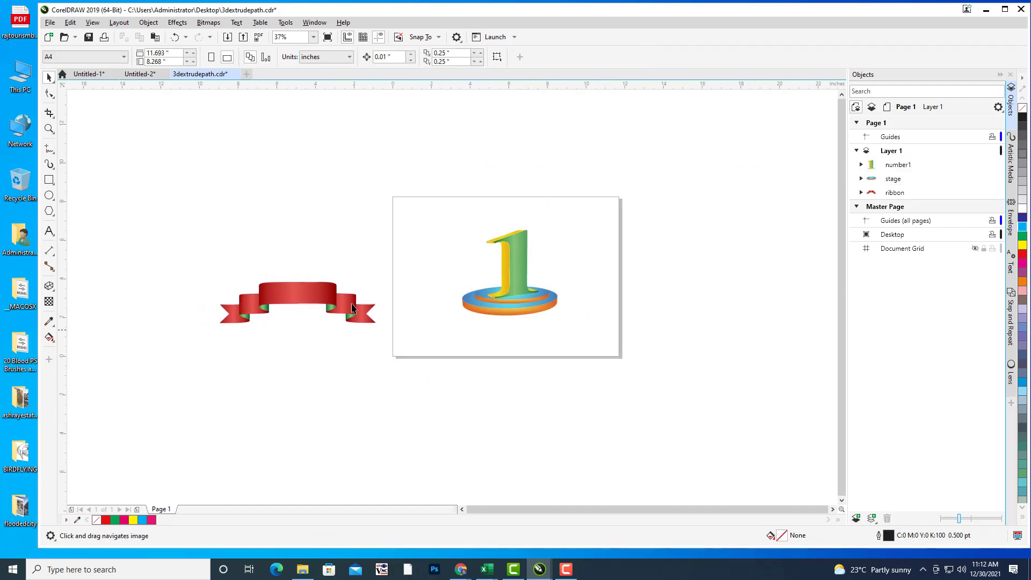
Step: Place the ribbon across the front of the stage, in front of the 1
click(325, 298)
drag(300, 303, 515, 286)
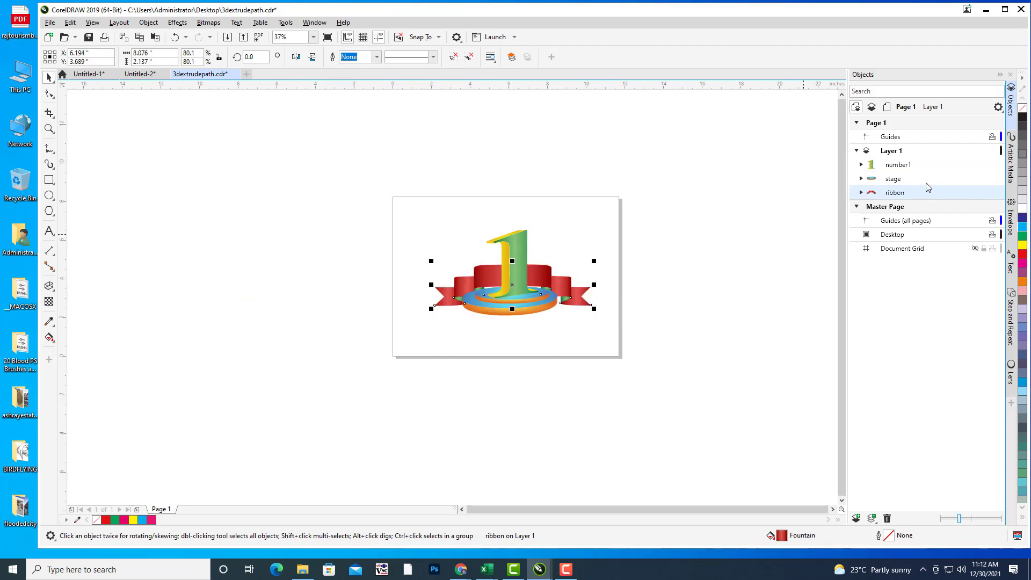
drag(895, 198, 893, 165)
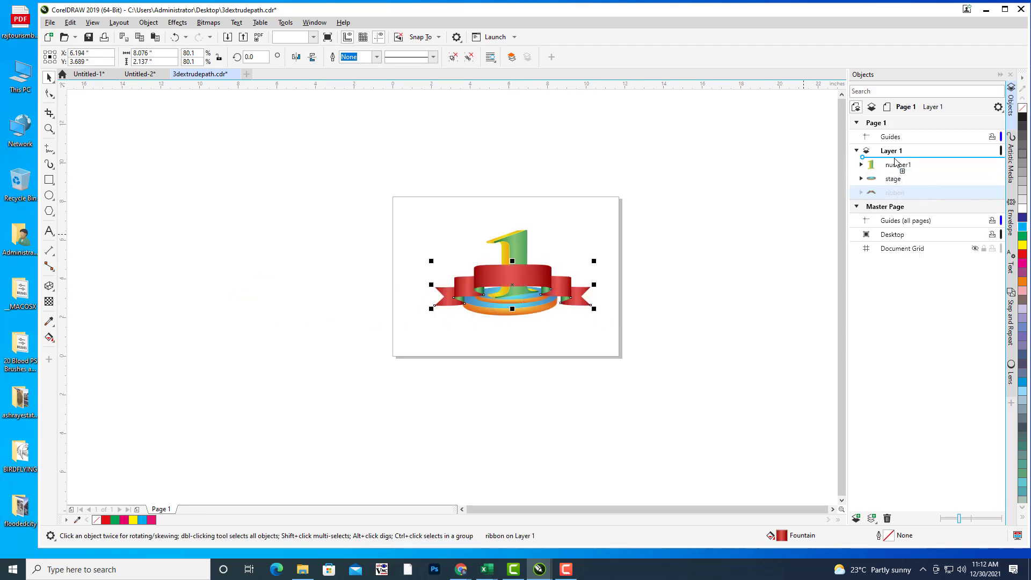
click(644, 287)
drag(544, 280, 551, 325)
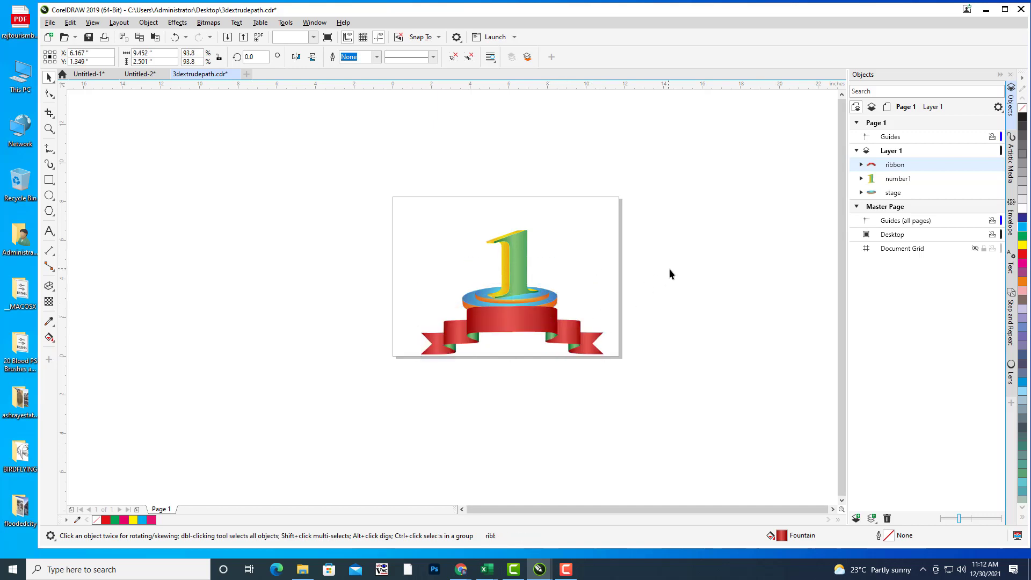
click(669, 269)
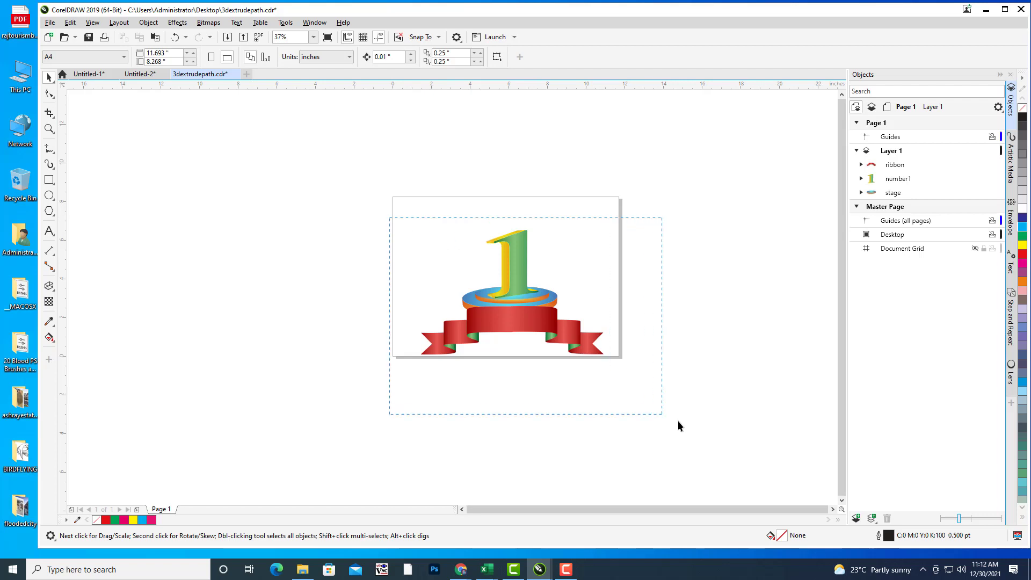
Step: Scale the number, stage and ribbon down slightly together and reposition them
drag(678, 426, 677, 423)
drag(547, 318, 547, 299)
drag(607, 209, 597, 215)
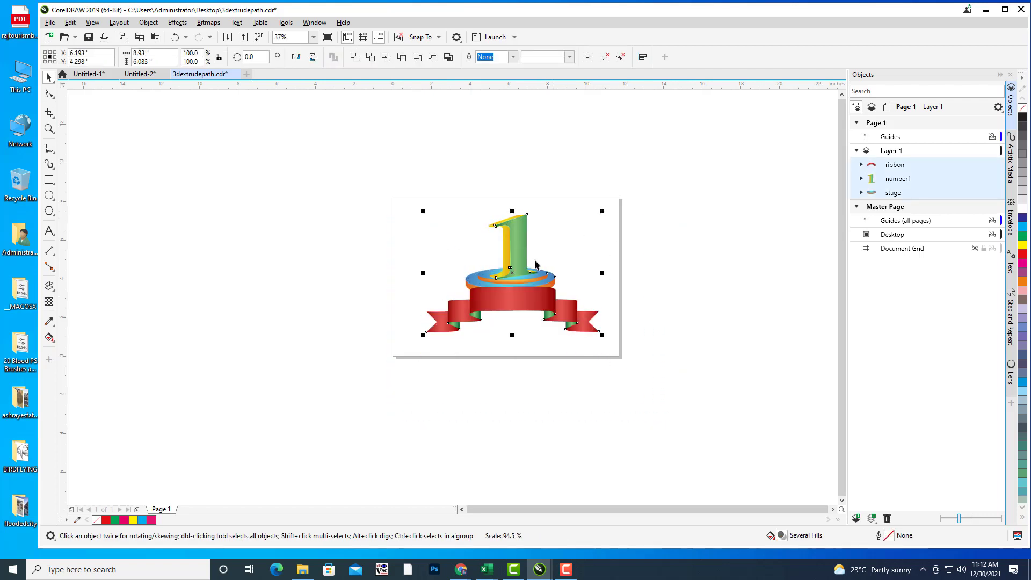
drag(526, 263, 527, 267)
click(736, 298)
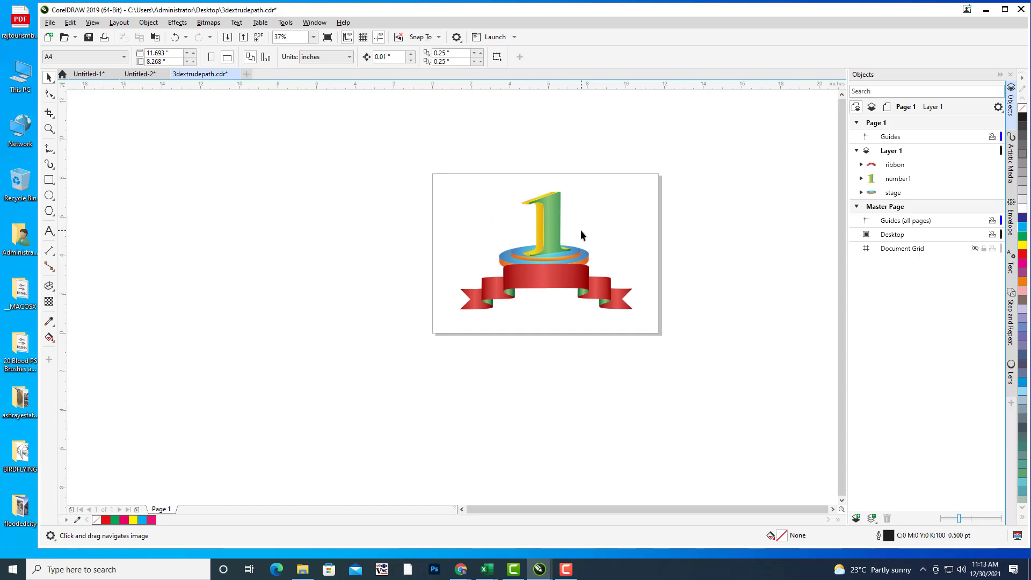
Step: Zoom and pan around the page to check the resized artwork
scroll(581, 230, up, 2)
click(541, 283)
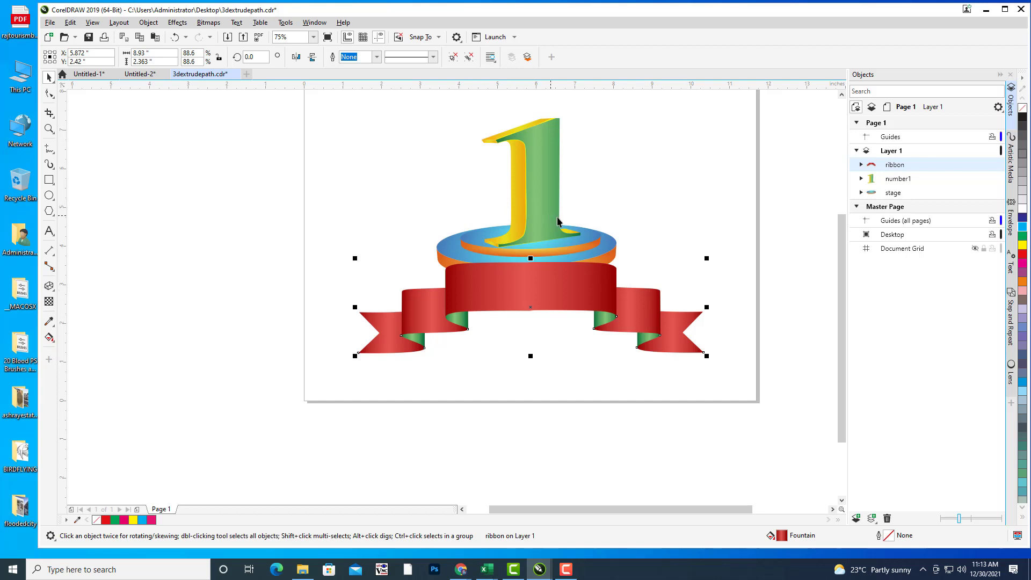
drag(550, 275, 535, 273)
drag(635, 191, 504, 249)
scroll(601, 193, down, 1)
drag(602, 205, 578, 233)
click(665, 244)
drag(672, 250, 694, 272)
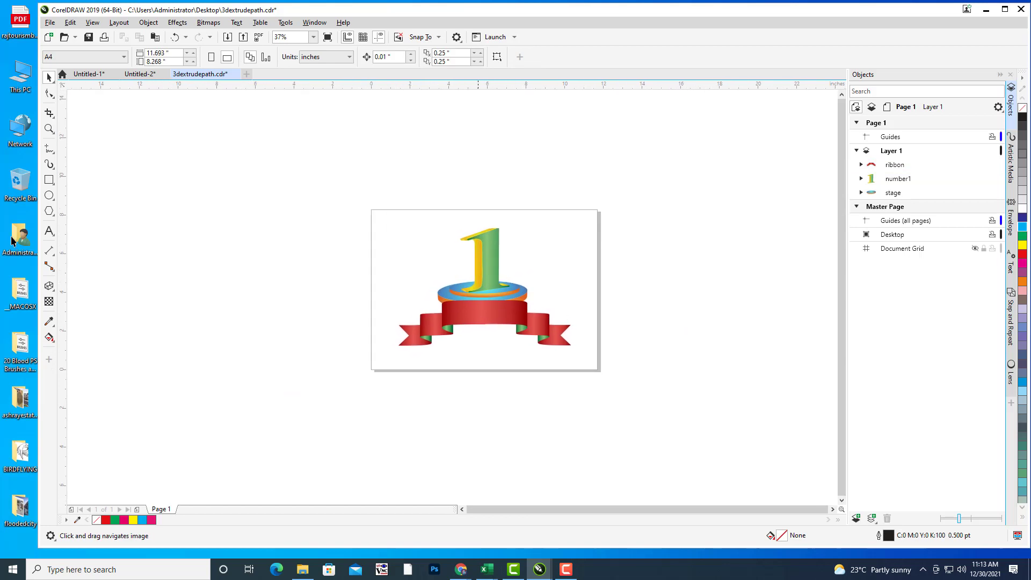
drag(472, 214, 471, 214)
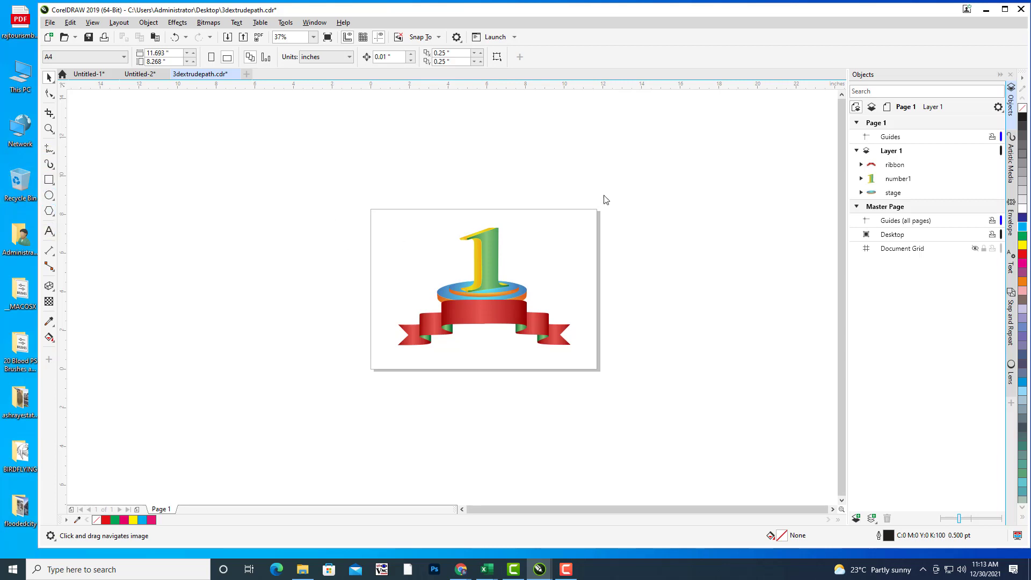
Step: Add 'FIRST PRIZE' text enlarged to about 107.9 pt, with a rectangle drawn above it
drag(573, 184, 555, 187)
key(F8)
click(665, 205)
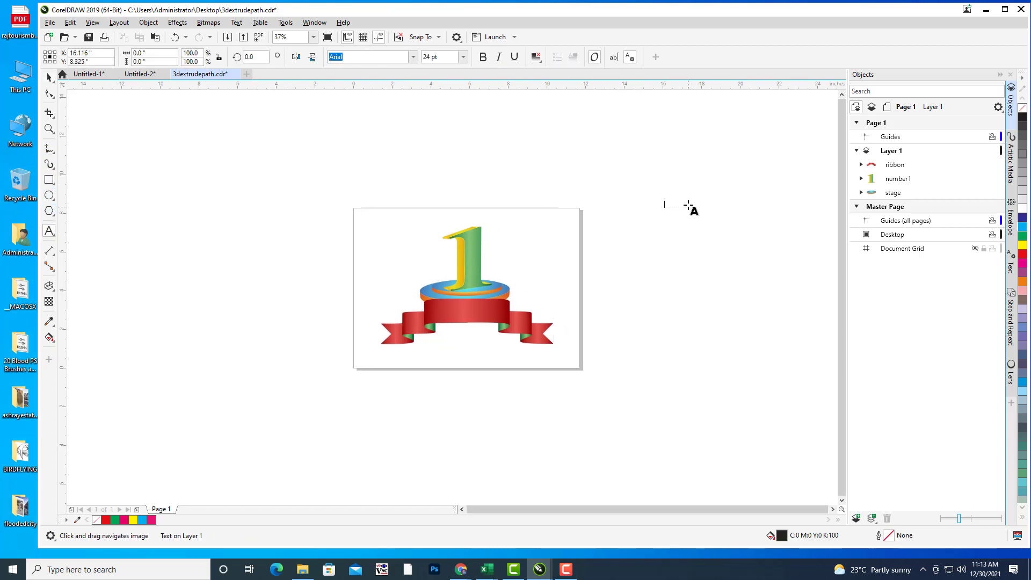
text(f)
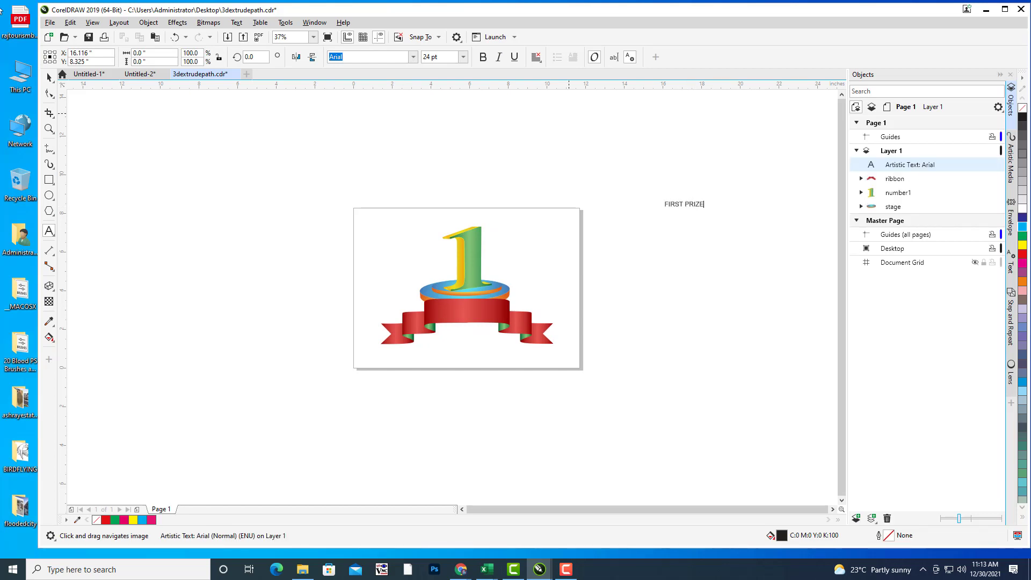
click(49, 77)
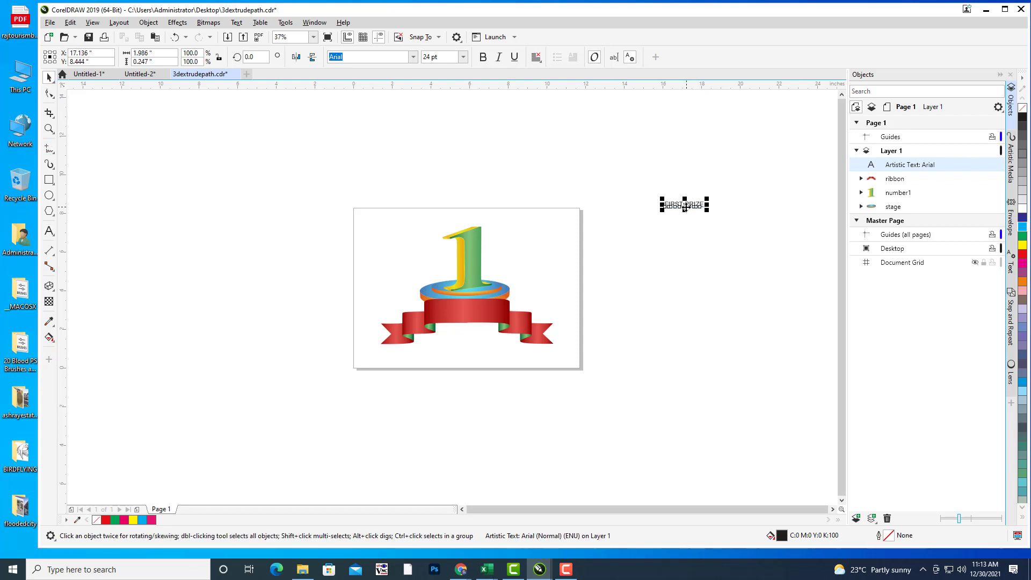
drag(685, 207, 742, 244)
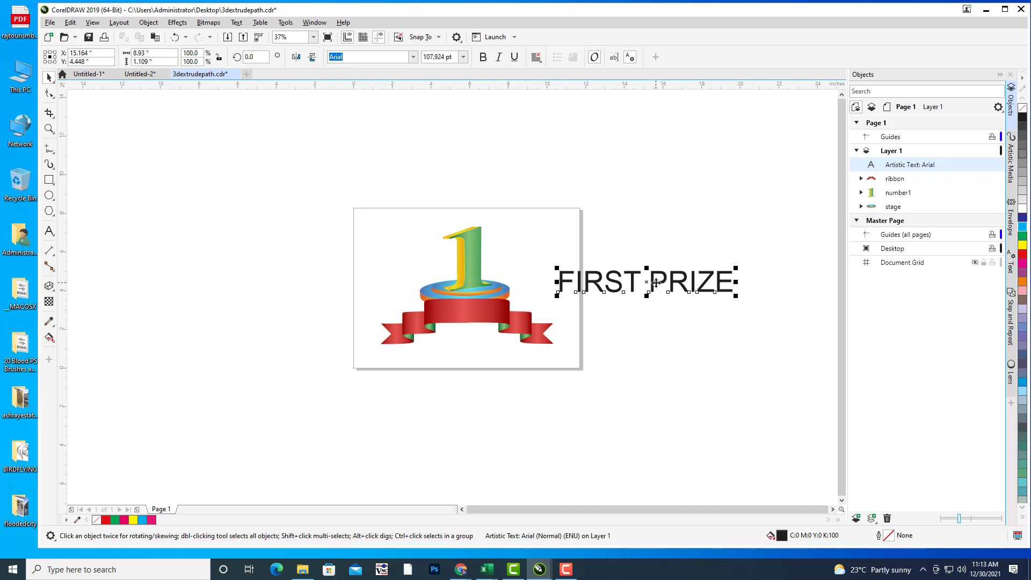
drag(657, 282, 669, 281)
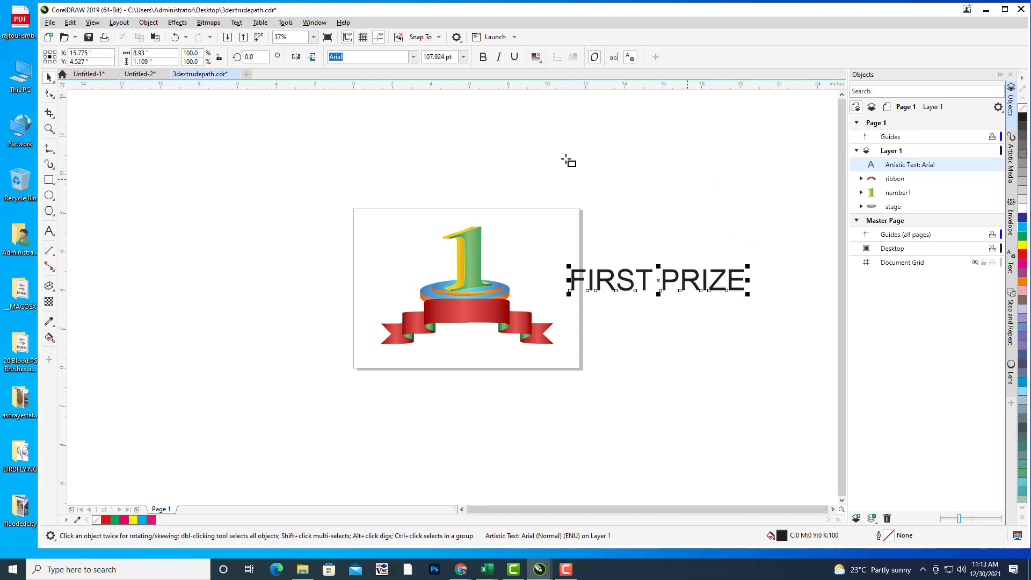
drag(564, 158, 768, 204)
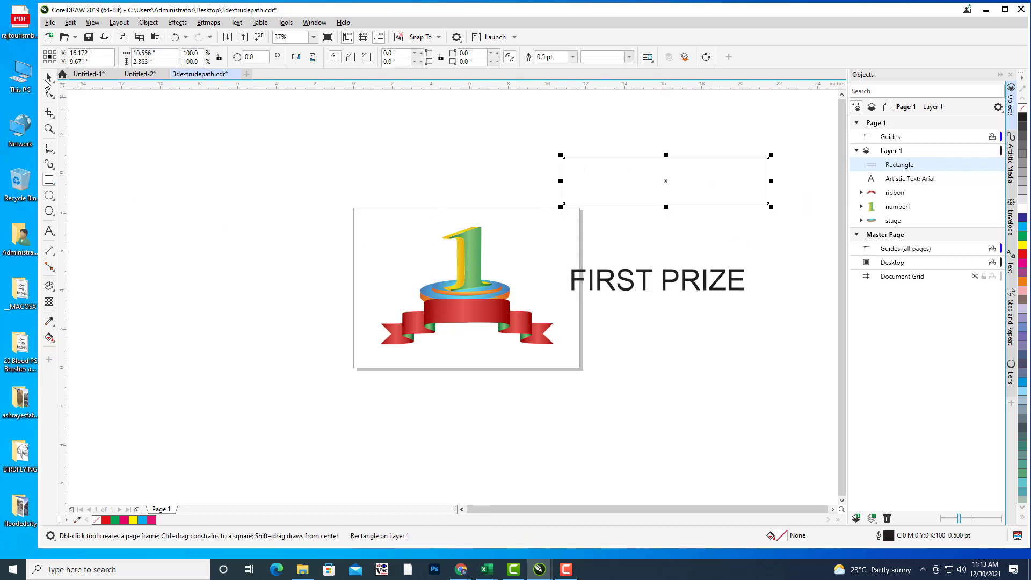
Step: Convert the rectangle to curves and pinch its top and bottom midpoints inward
click(49, 77)
click(48, 94)
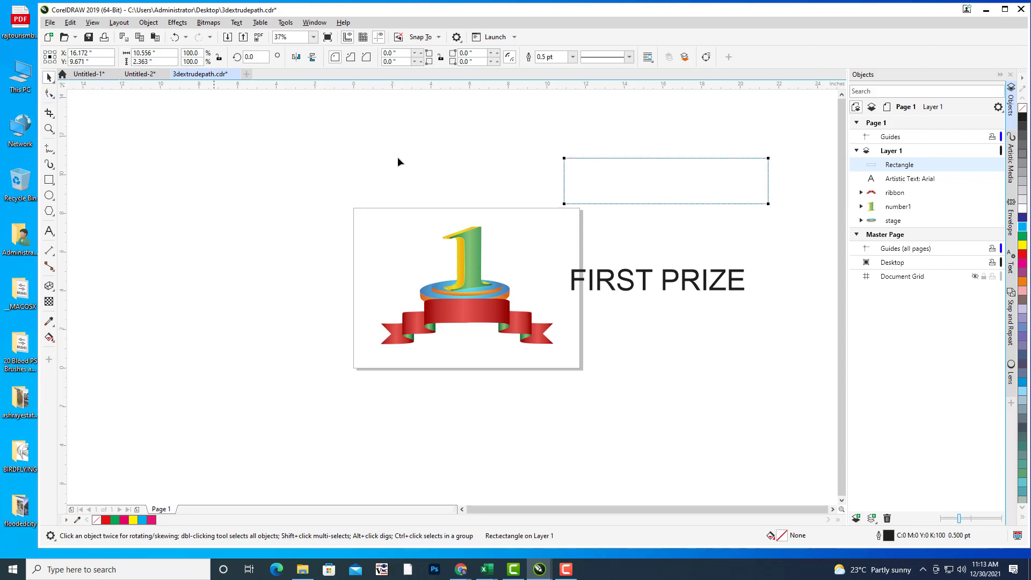
click(49, 77)
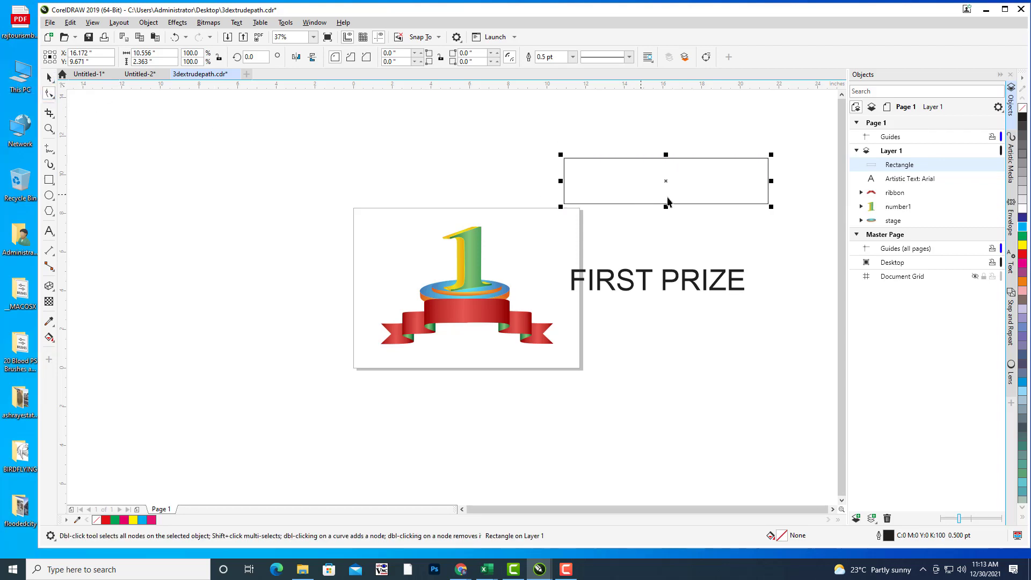
key(ctrl+q)
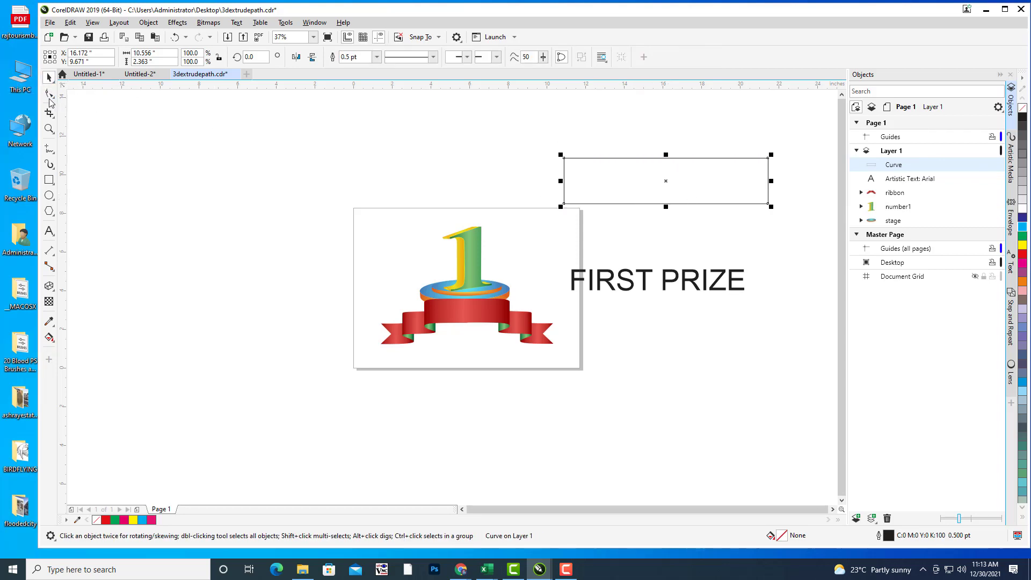
click(49, 94)
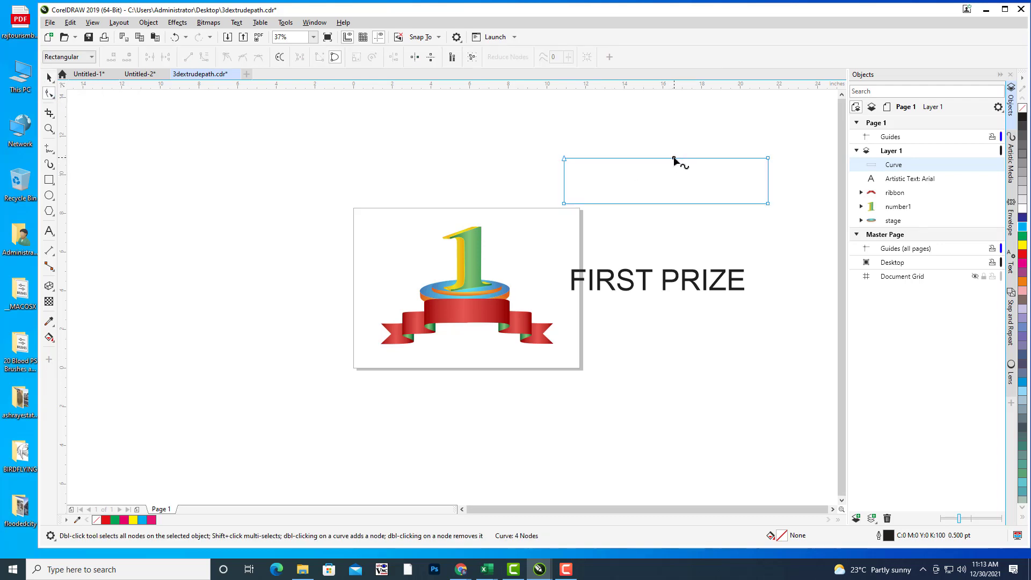
double_click(671, 158)
drag(666, 163, 666, 191)
double_click(665, 204)
Step: Select the FIRST PRIZE text ready to change its font
click(49, 77)
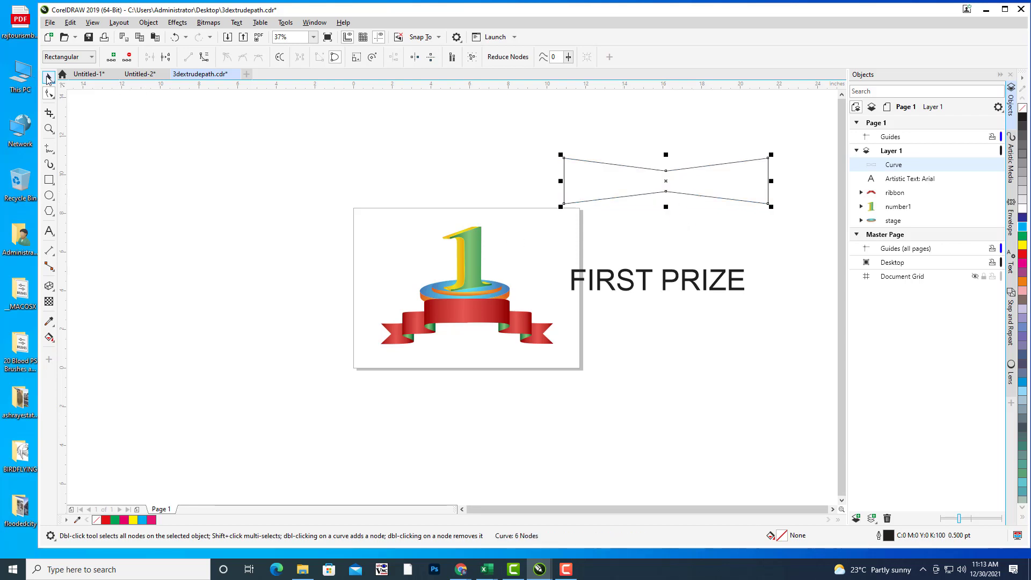
click(671, 286)
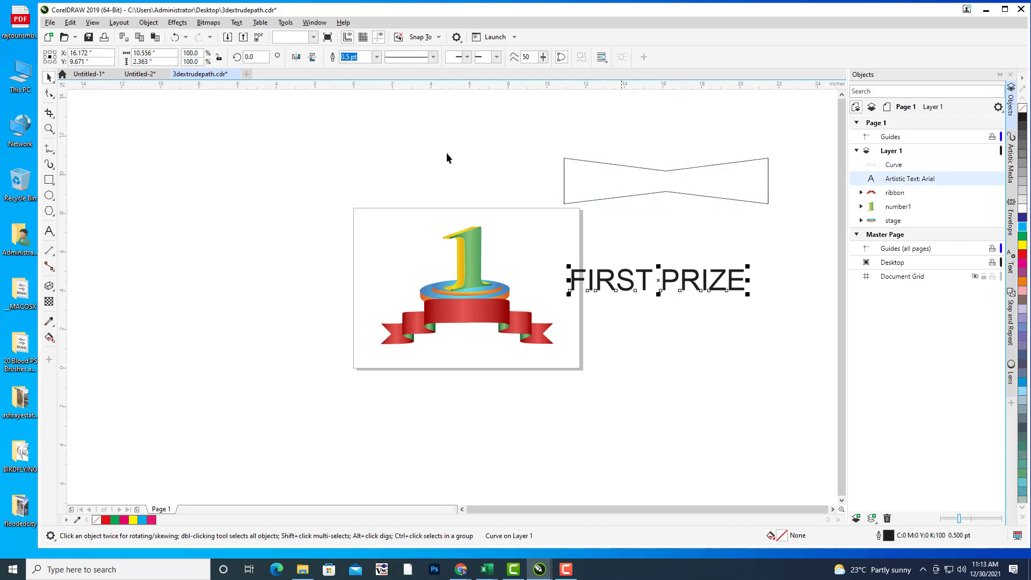
click(363, 58)
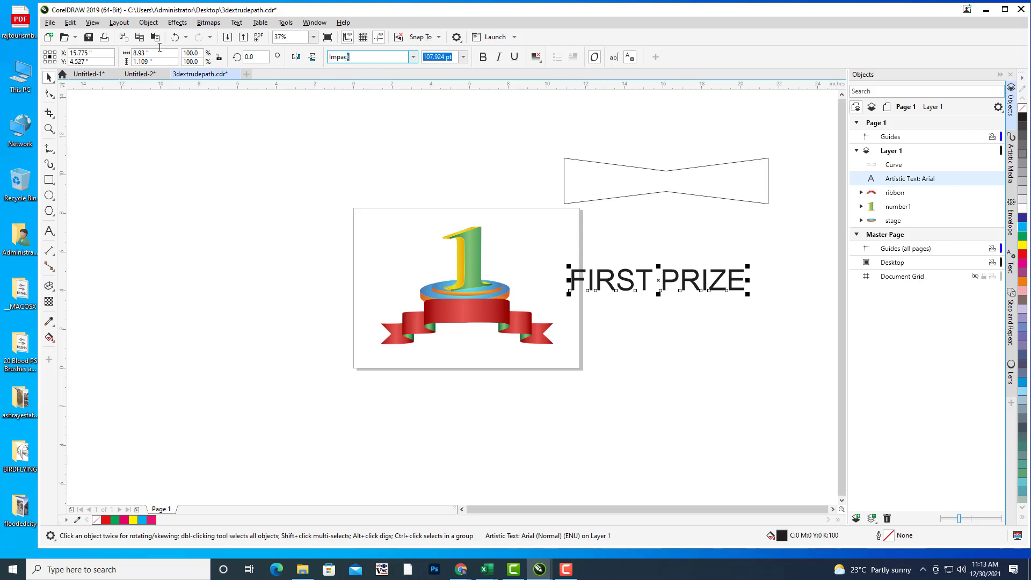
Step: Set FIRST PRIZE in Impact and enlarge it under the bow tie to match its width
text(Impact)
key(Return)
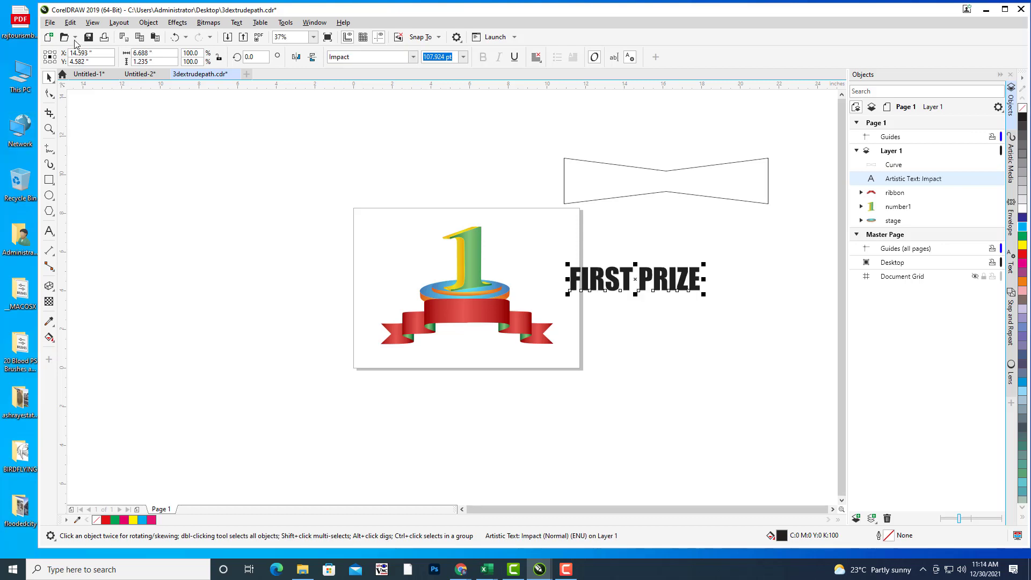
drag(638, 278, 668, 258)
drag(737, 248, 773, 226)
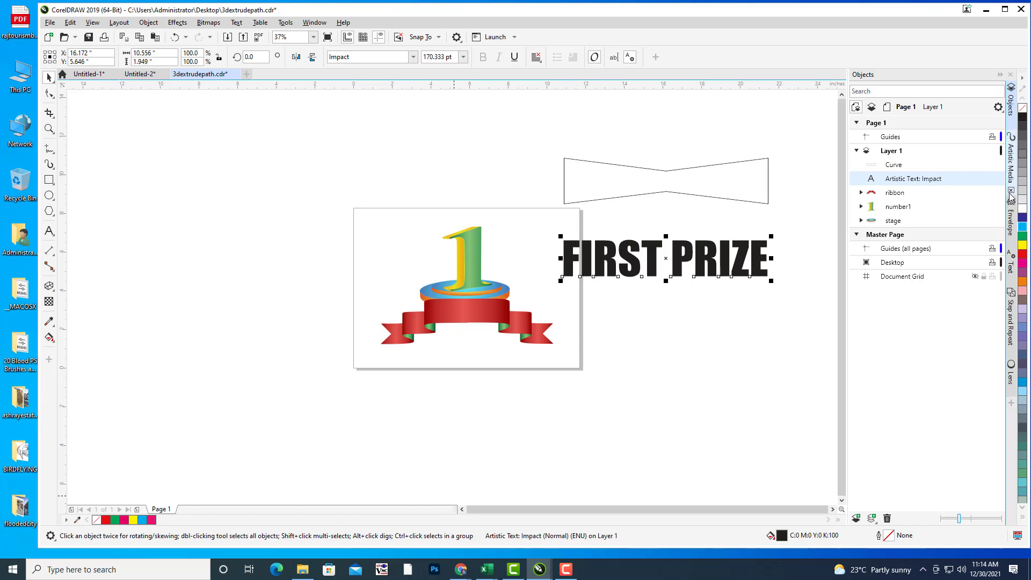
Step: Envelope FIRST PRIZE using the bow-tie outline as its shape
click(1008, 216)
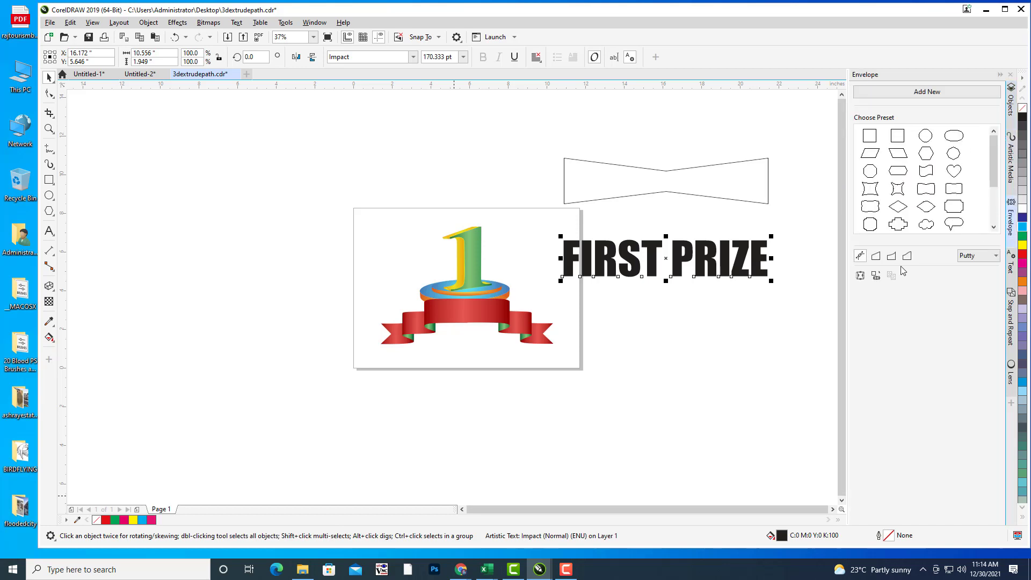
click(876, 275)
click(563, 176)
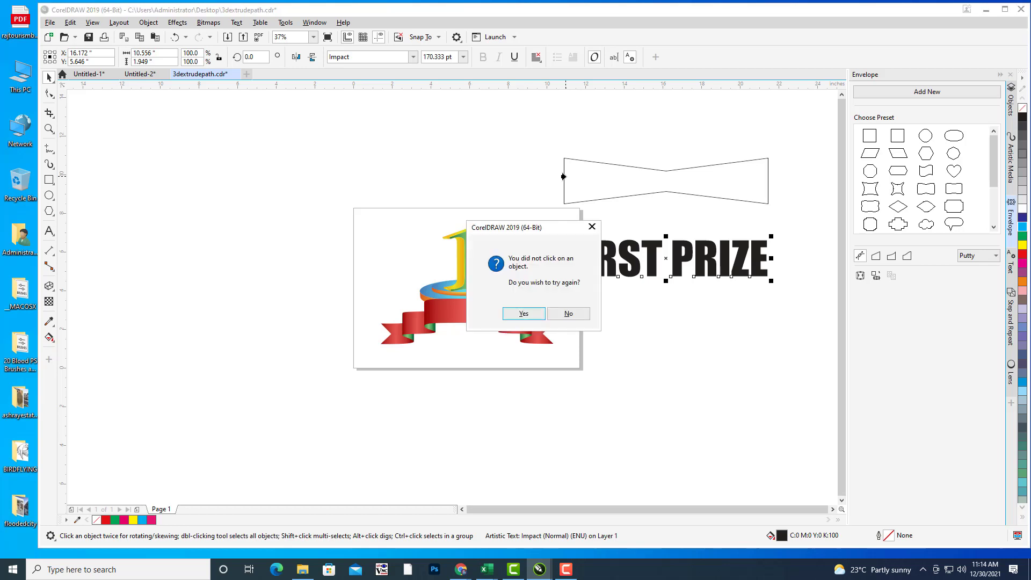
click(527, 313)
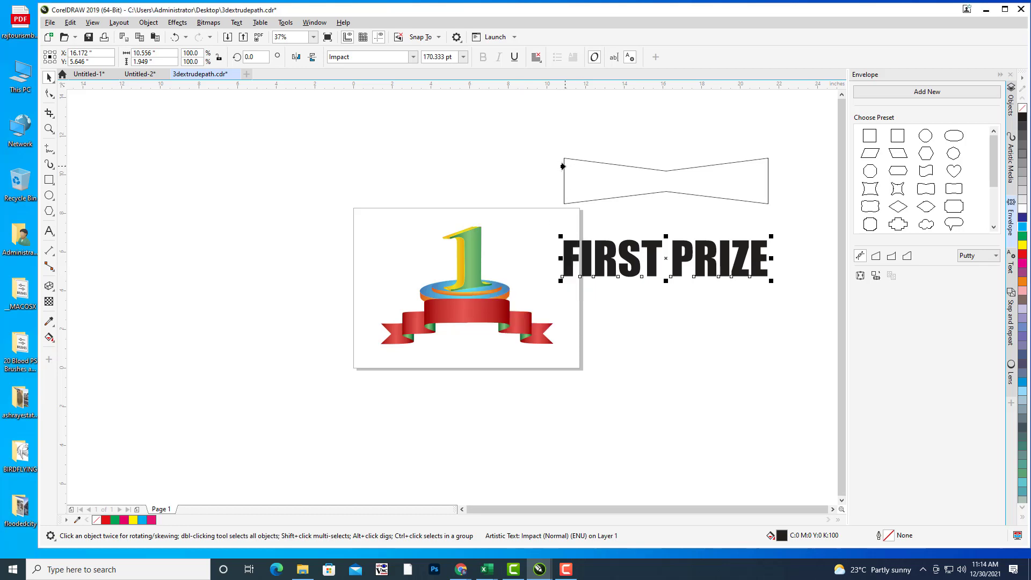
click(563, 167)
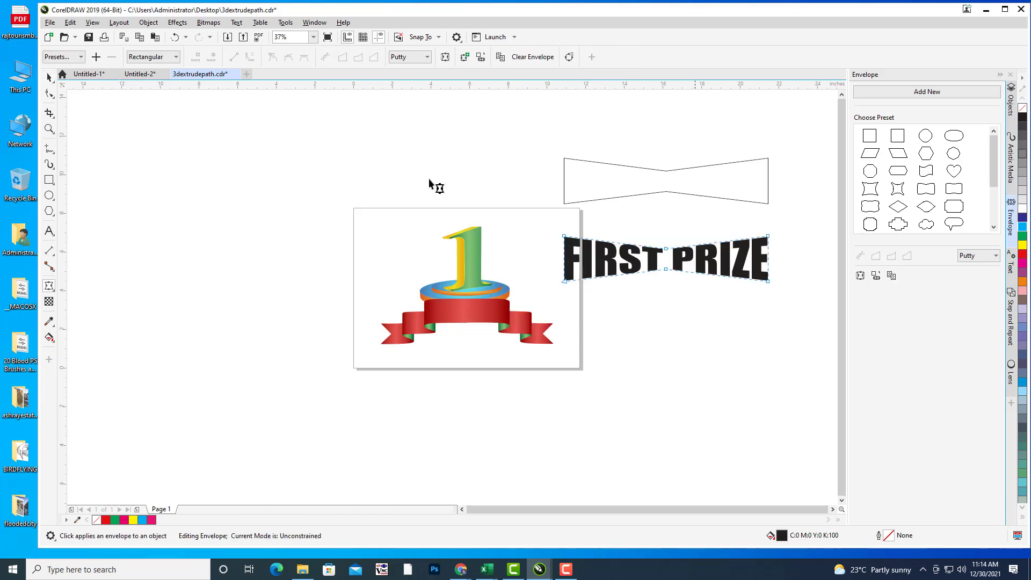
click(690, 168)
Step: Delete the bow-tie guide, move FIRST PRIZE onto the red ribbon and make it white
key(Delete)
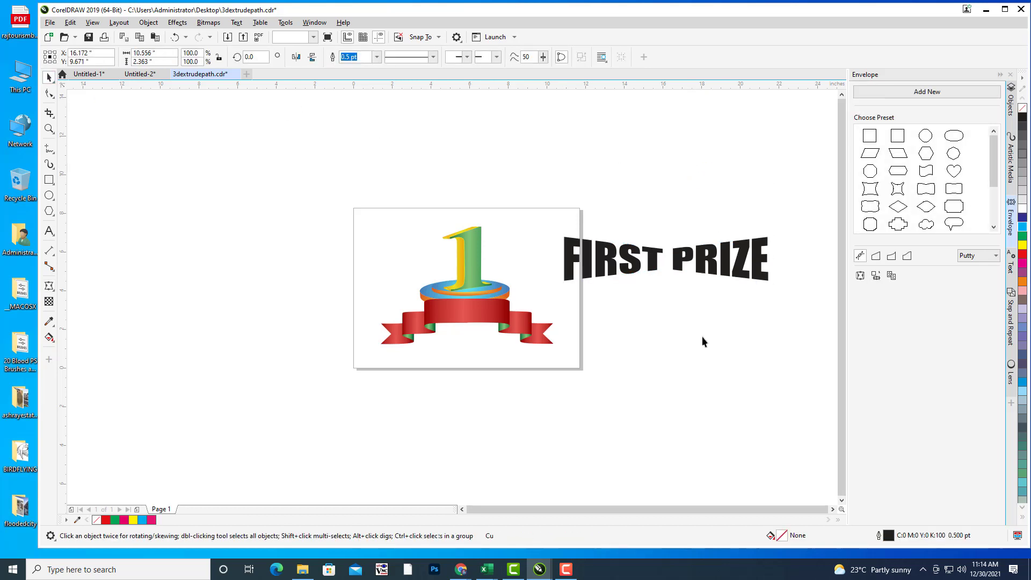
click(706, 258)
drag(707, 259, 505, 327)
click(1022, 210)
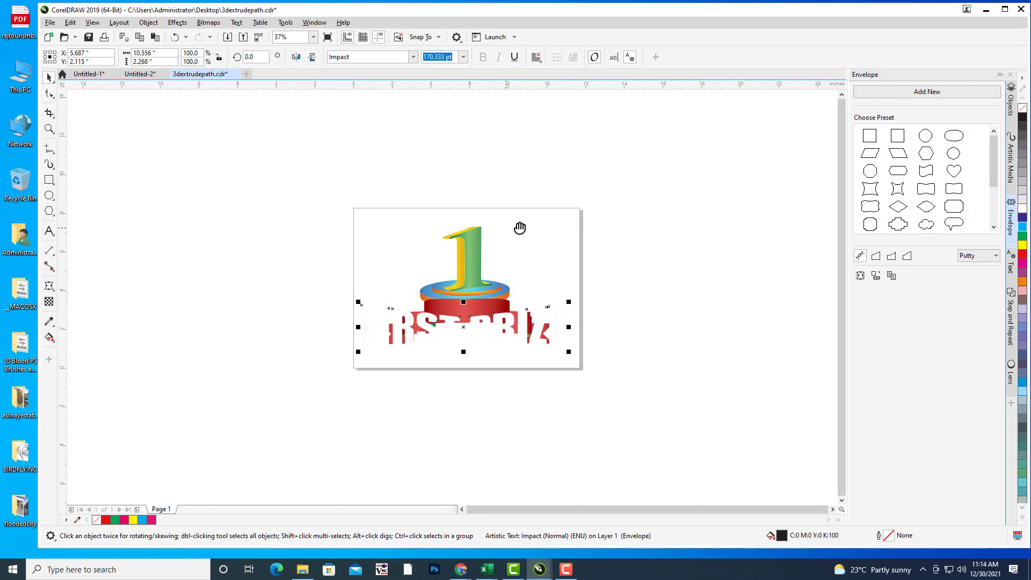
Step: Nudge the white text down to sit across the ribbon's centre
scroll(679, 272, down, 3)
drag(646, 193, 572, 255)
key(Down)
key(Down)
key(Down)
key(Down)
key(Down)
key(Down)
key(Down)
key(Down)
key(Down)
key(Down)
key(Down)
key(Down)
key(Down)
key(Down)
key(Down)
key(Down)
key(Down)
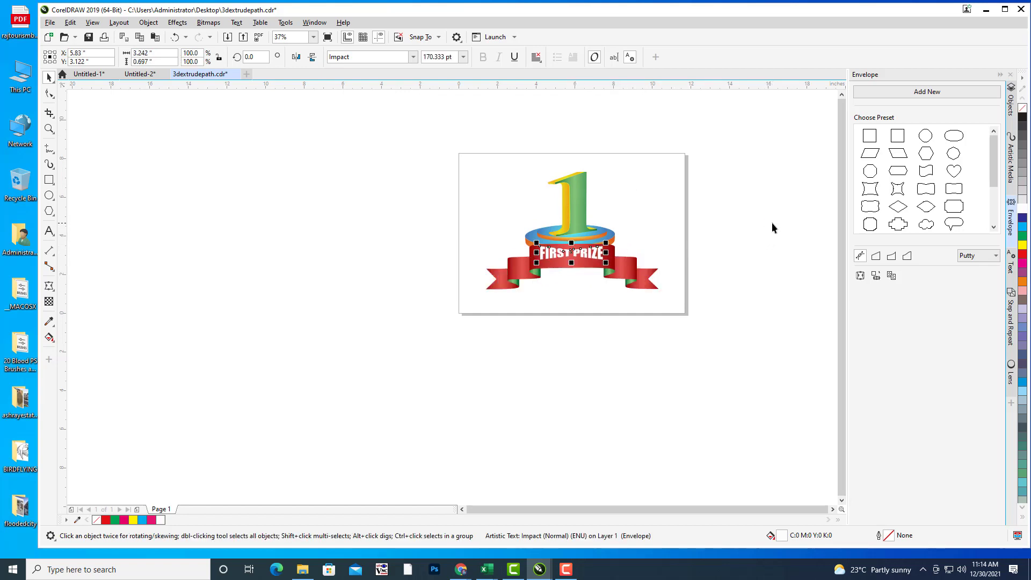
key(Down)
key(Down)
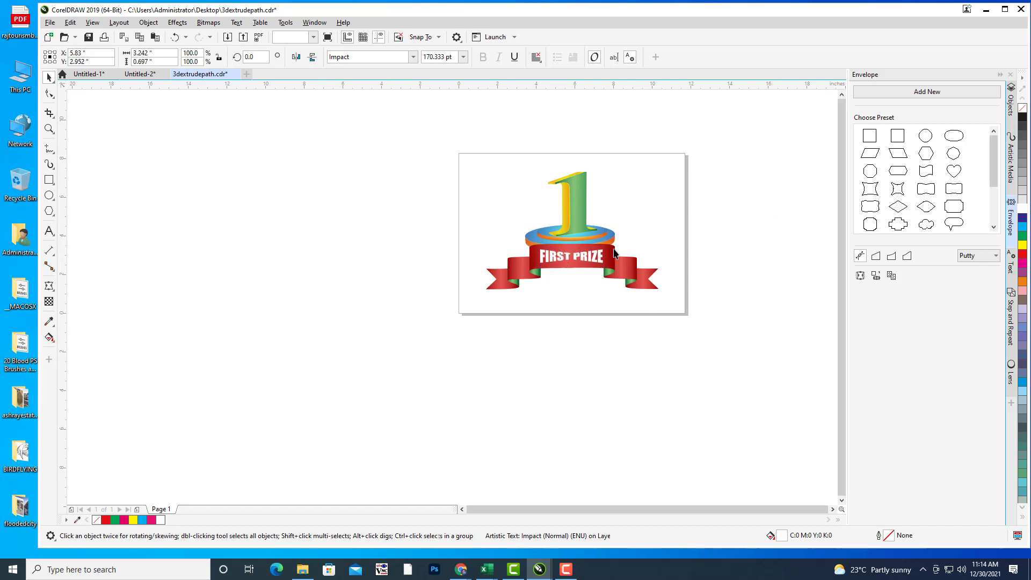
click(624, 233)
drag(624, 234, 637, 254)
scroll(648, 244, up, 1)
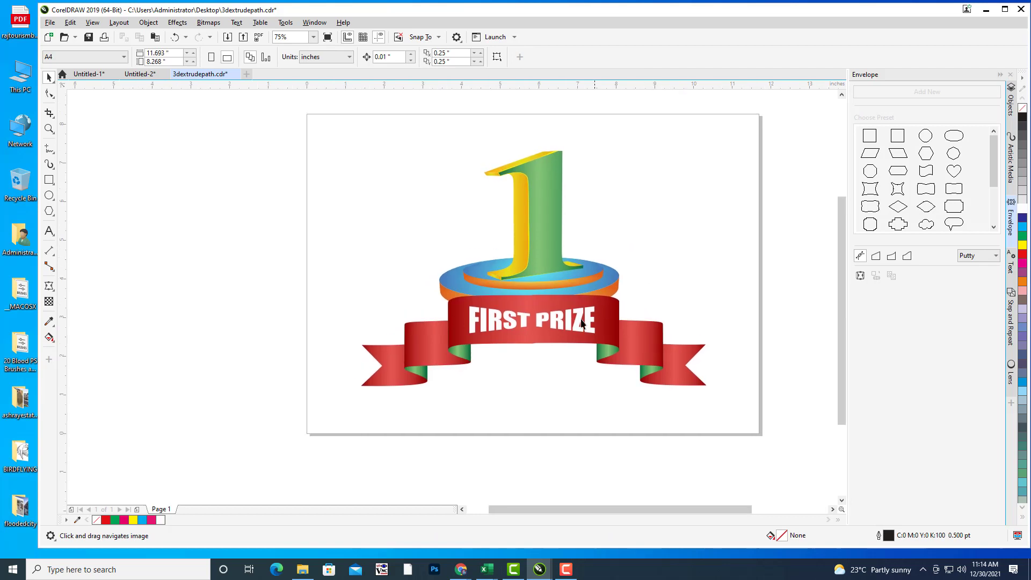
click(571, 324)
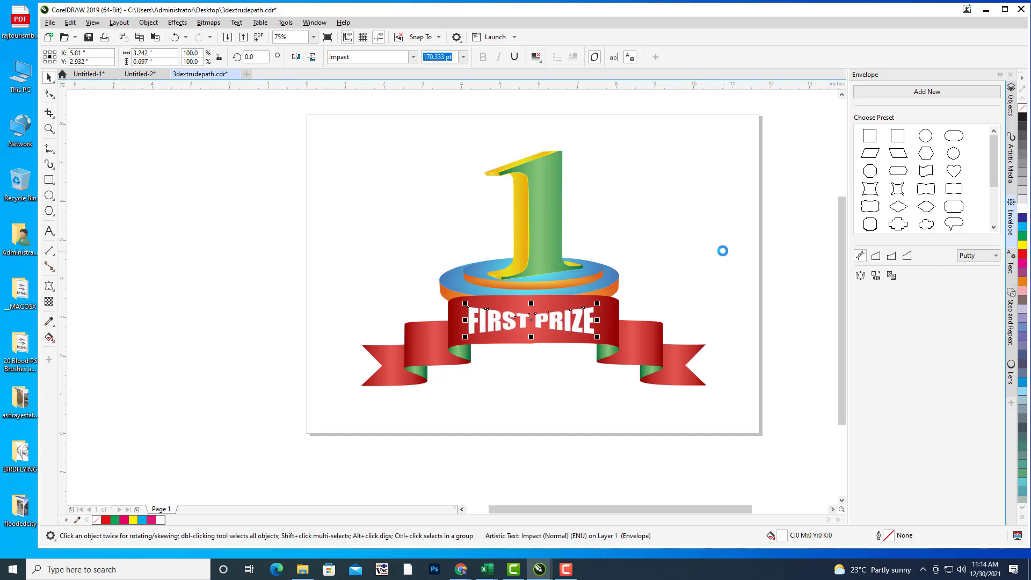
click(695, 198)
scroll(548, 242, up, 2)
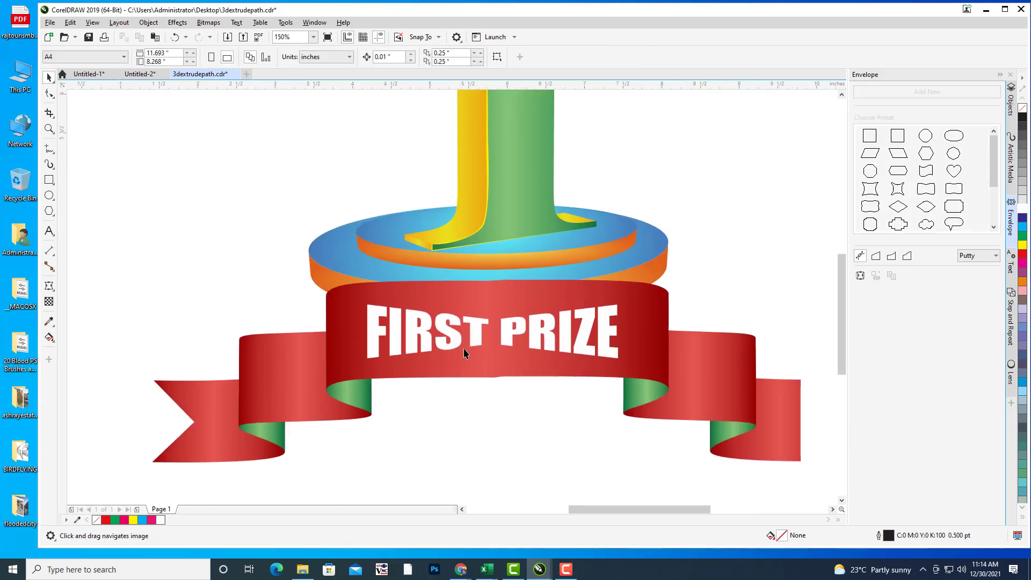
Step: Drag out a drop shadow from the white FIRST PRIZE lettering
click(472, 331)
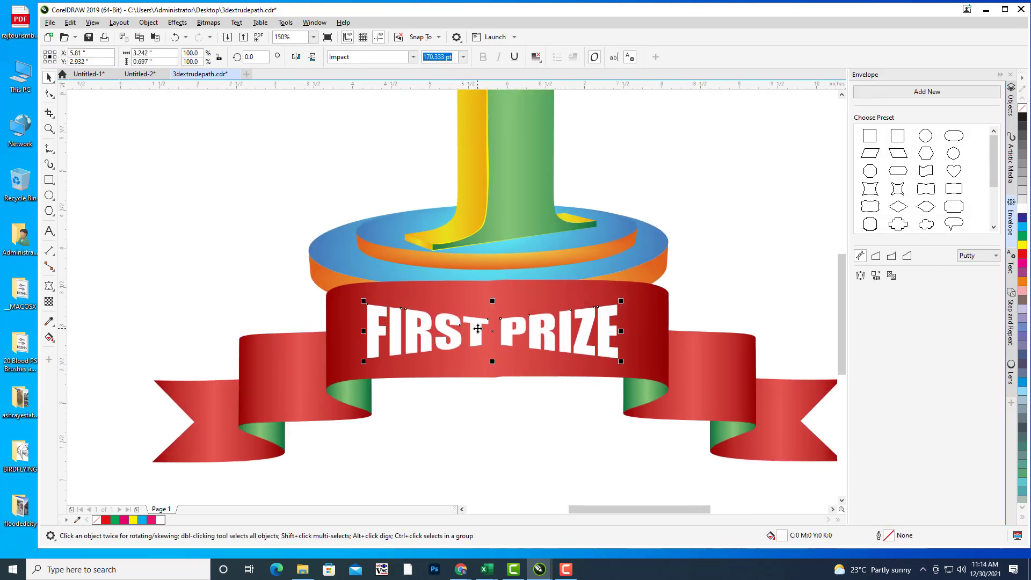
click(49, 286)
click(90, 286)
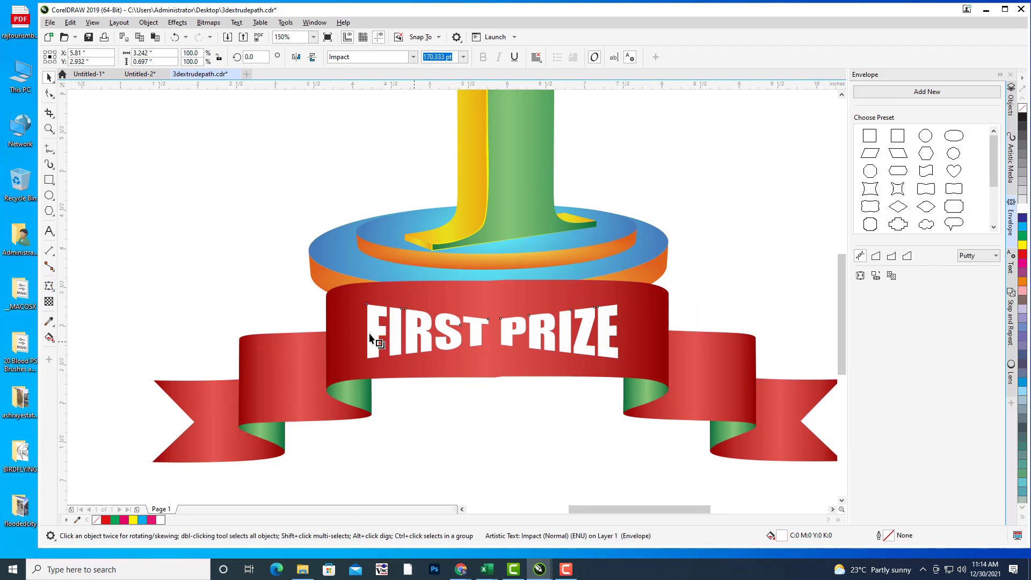
drag(366, 332, 619, 332)
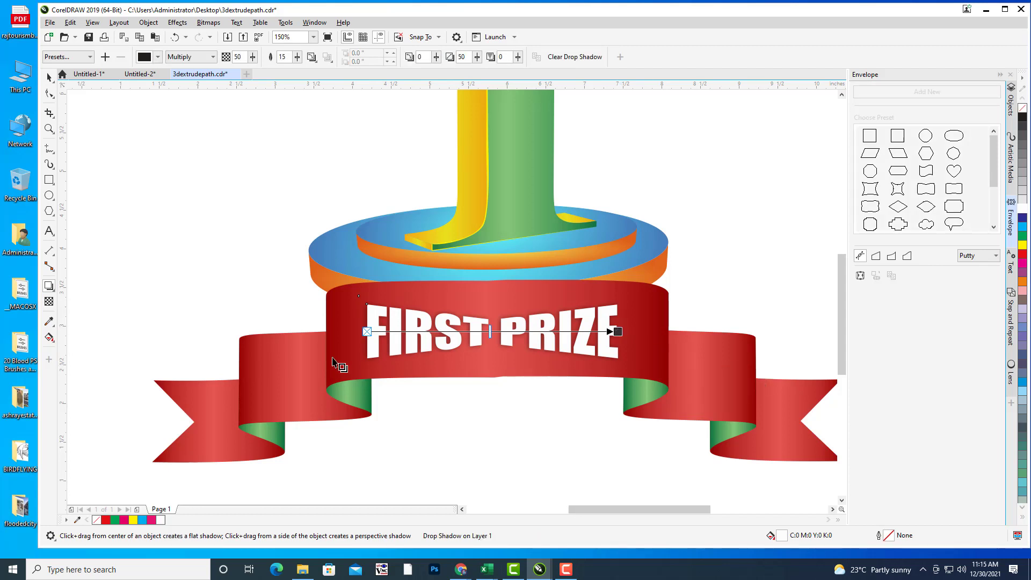
click(50, 77)
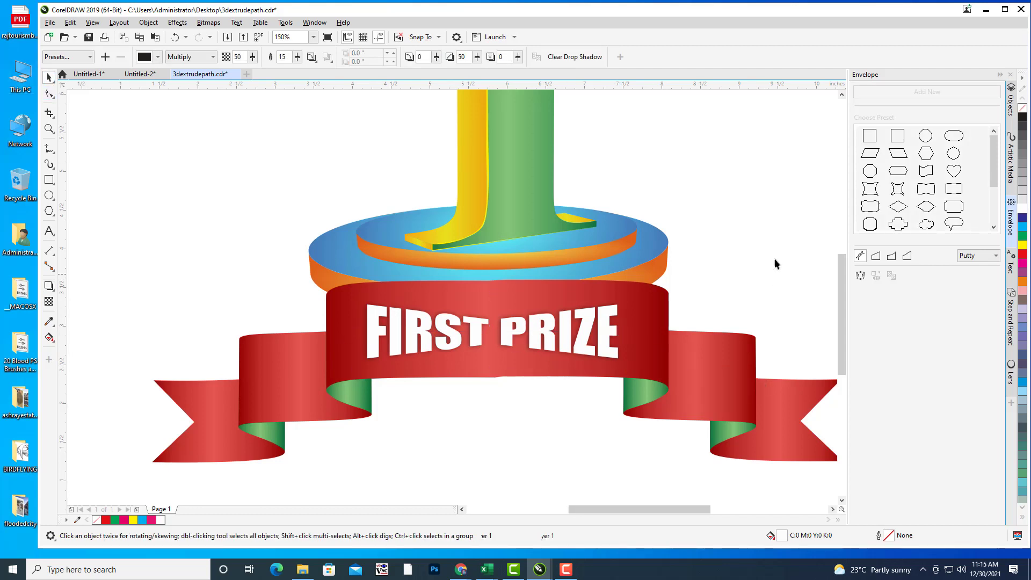
Step: Zoom back to 75% and recentre the view on the finished emblem
scroll(733, 240, up, 1)
click(731, 219)
scroll(731, 218, down, 1)
mouse_move(718, 198)
mouse_down()
mouse_move(677, 195)
mouse_move(728, 211)
mouse_up()
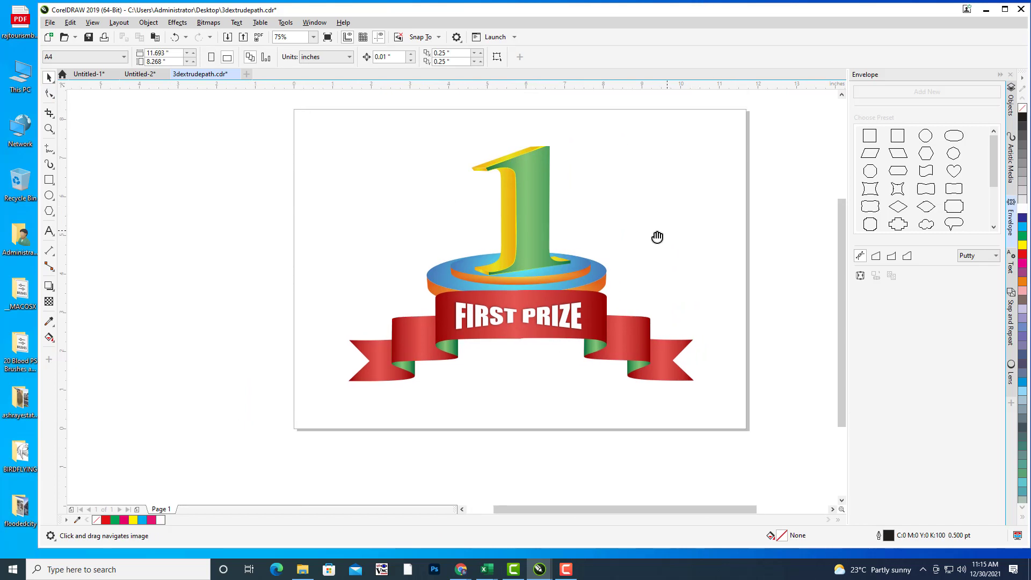
mouse_move(657, 237)
mouse_down()
mouse_move(654, 249)
mouse_move(658, 230)
mouse_move(651, 235)
mouse_up()
mouse_move(463, 571)
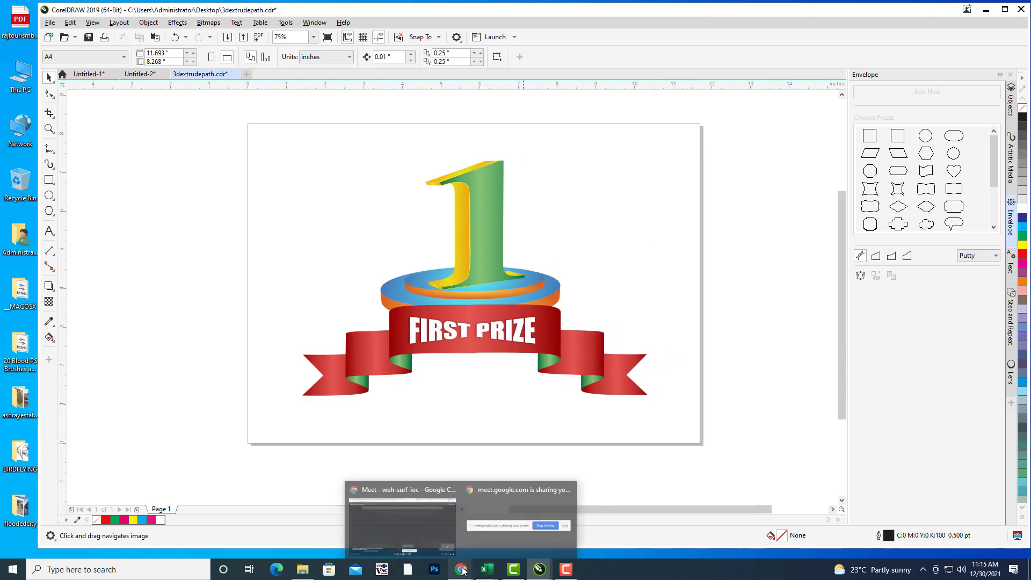
Step: Minimize CorelDRAW and Google Meet, then browse This PC to Data_1 (E:) > NEWDESKFILES
click(987, 10)
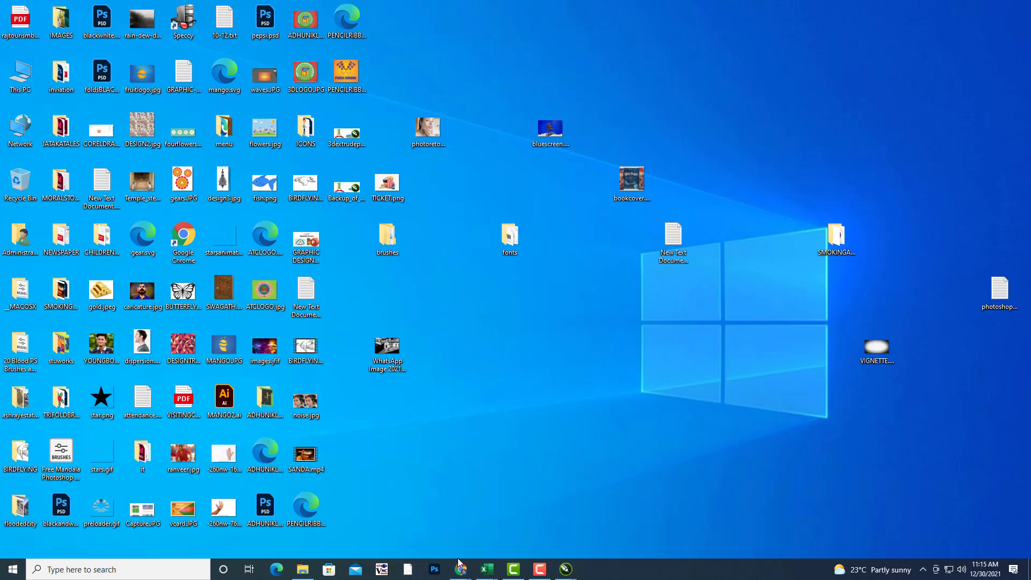
mouse_move(461, 568)
click(402, 518)
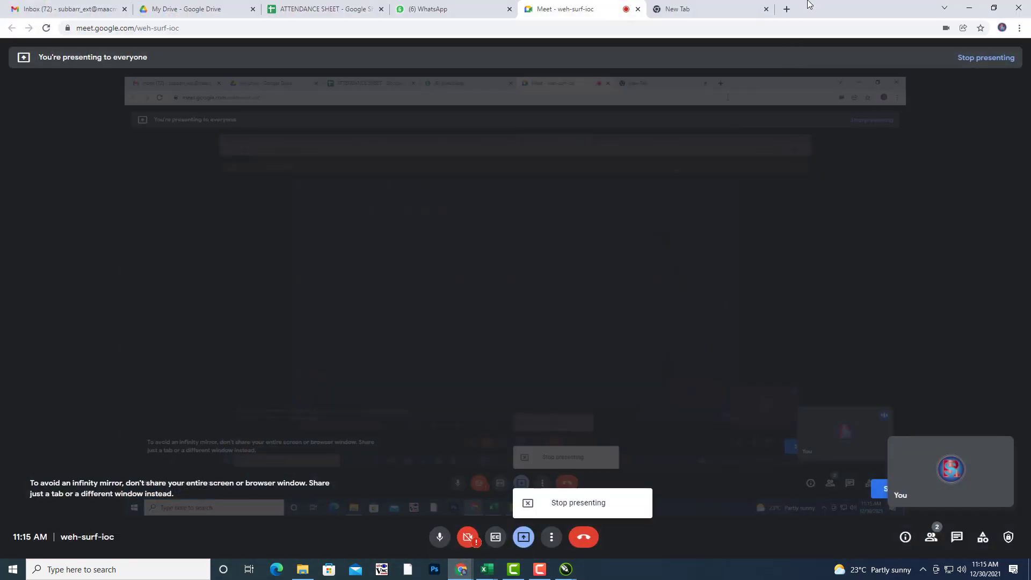
click(970, 10)
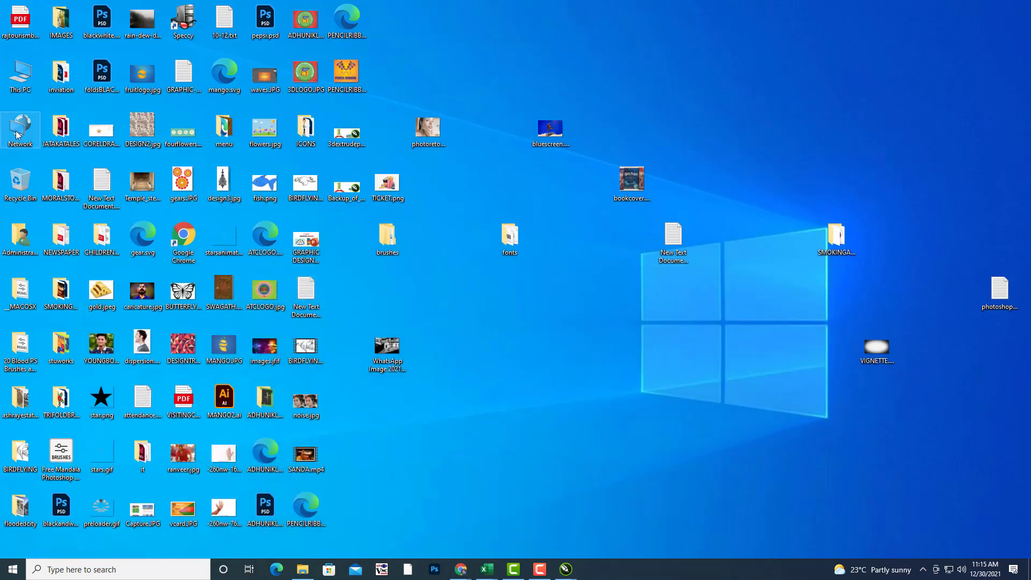
double_click(24, 78)
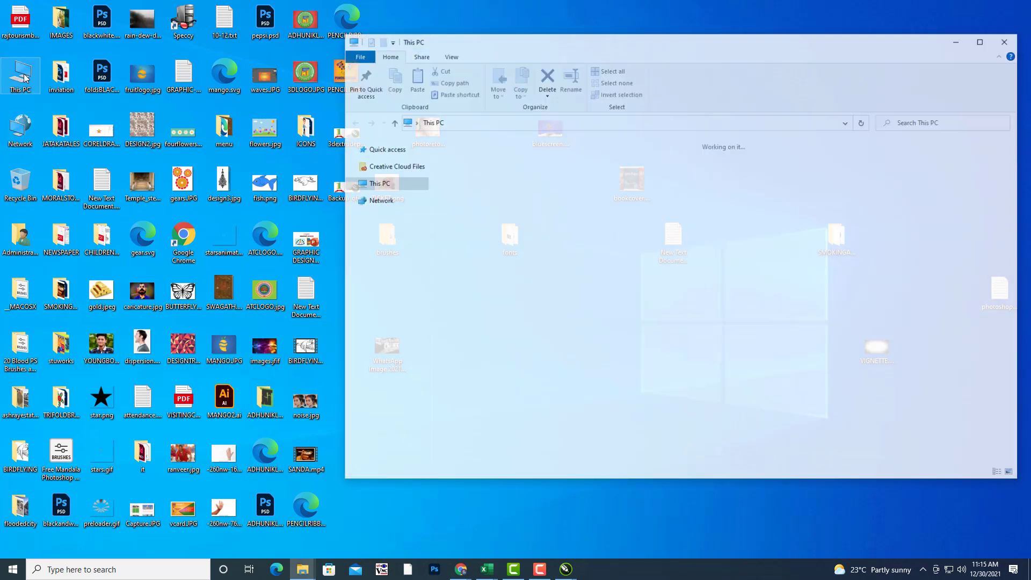
click(760, 247)
double_click(760, 247)
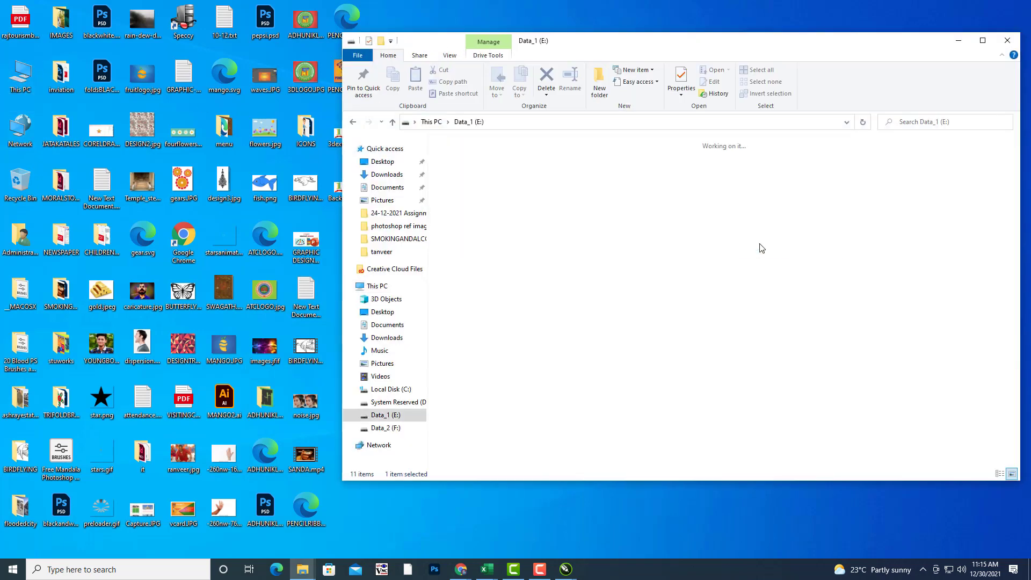
double_click(476, 273)
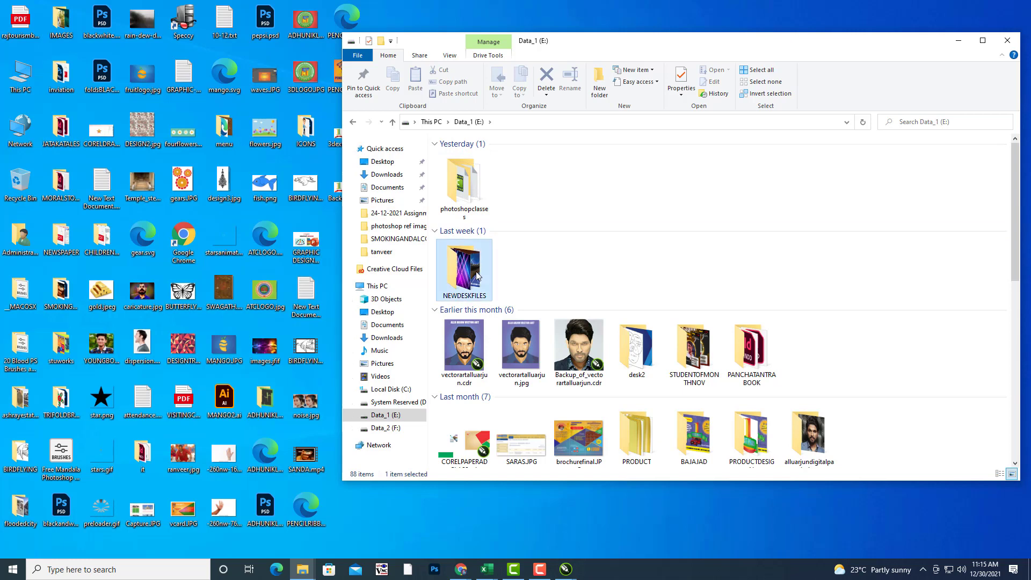
scroll(929, 326, down, 10)
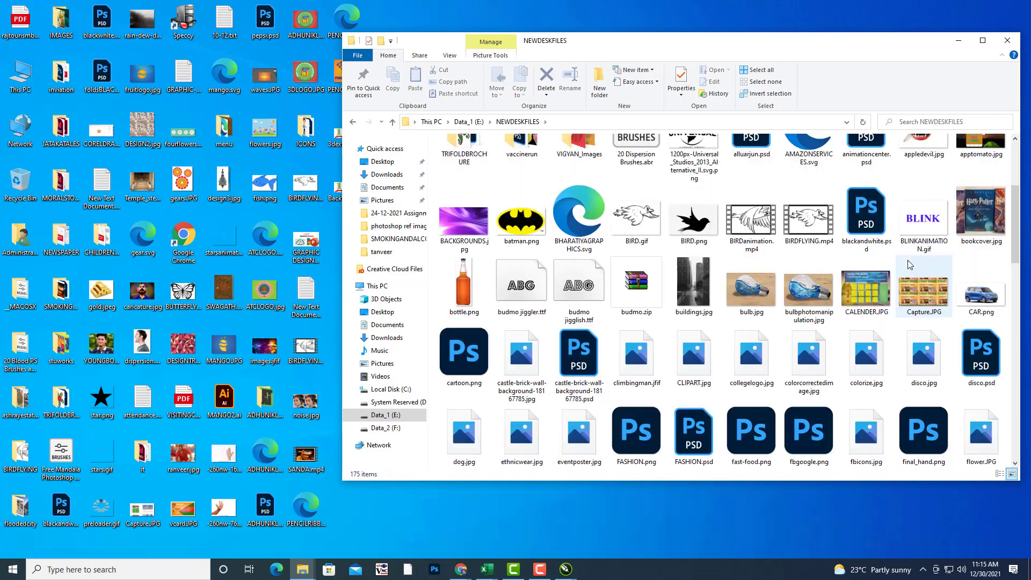
scroll(909, 265, up, 3)
Step: Open CAR.png with Adobe Photoshop 2022, then minimize File Explorer
click(992, 247)
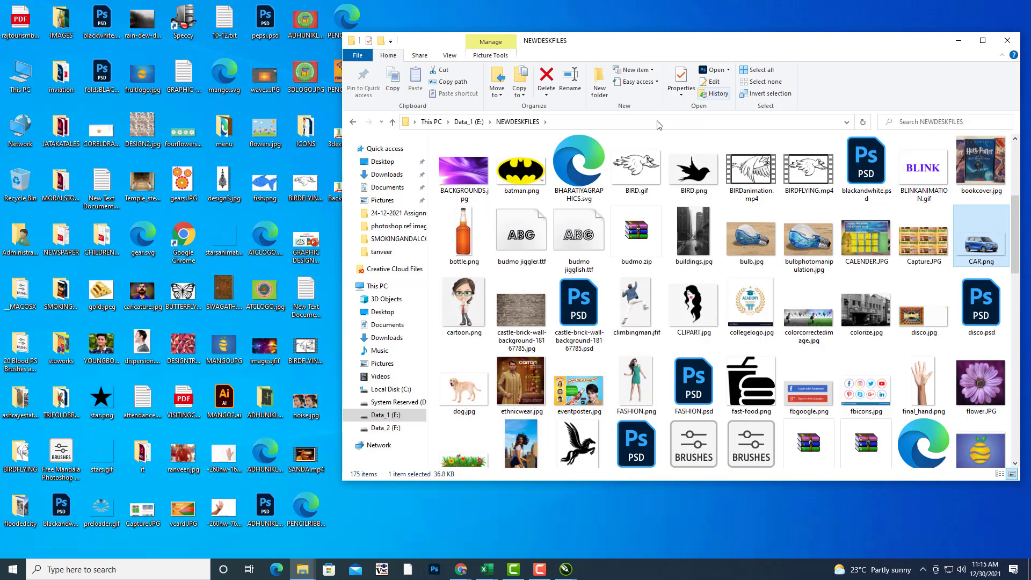
right_click(986, 254)
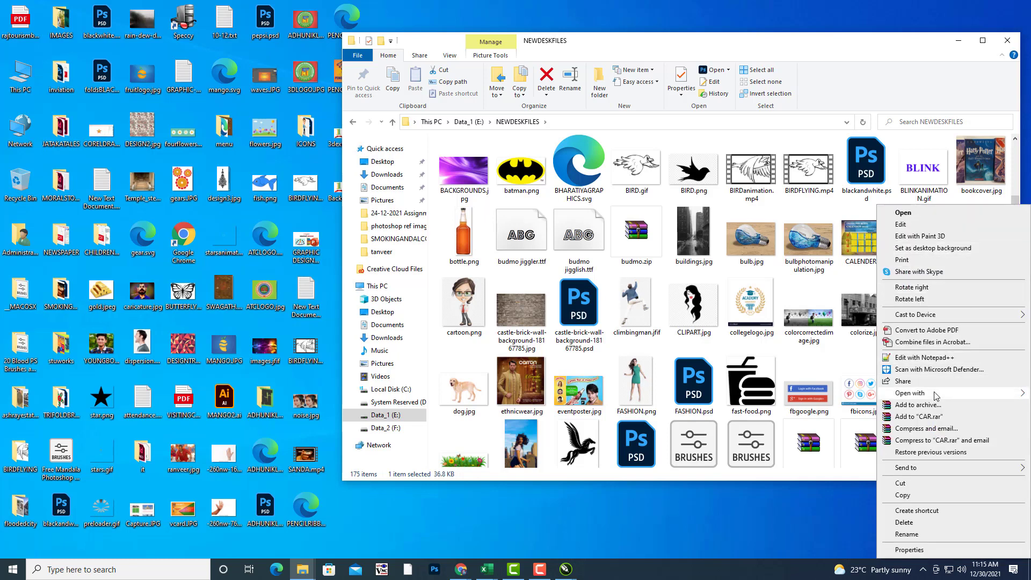
mouse_move(936, 396)
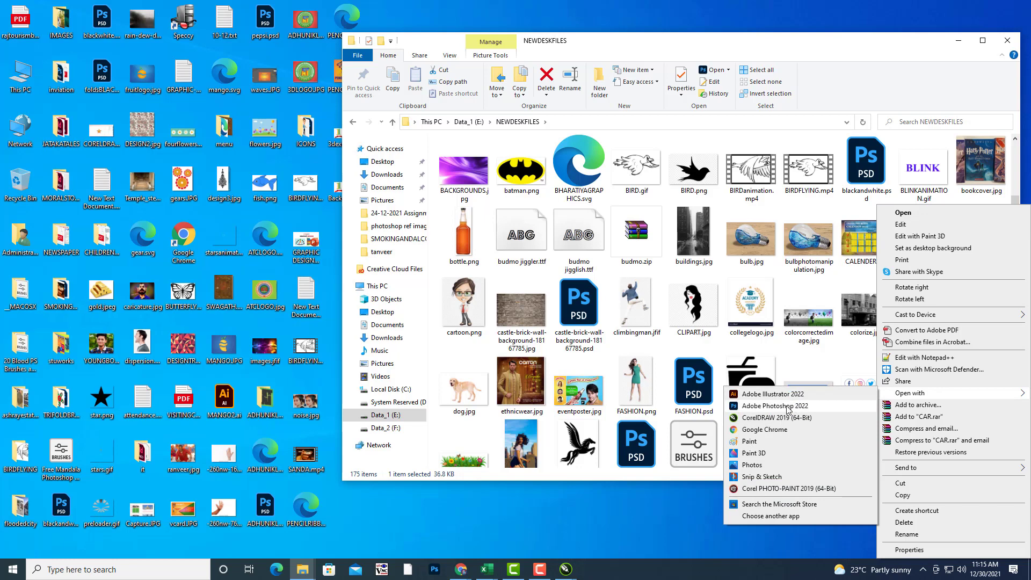
click(788, 407)
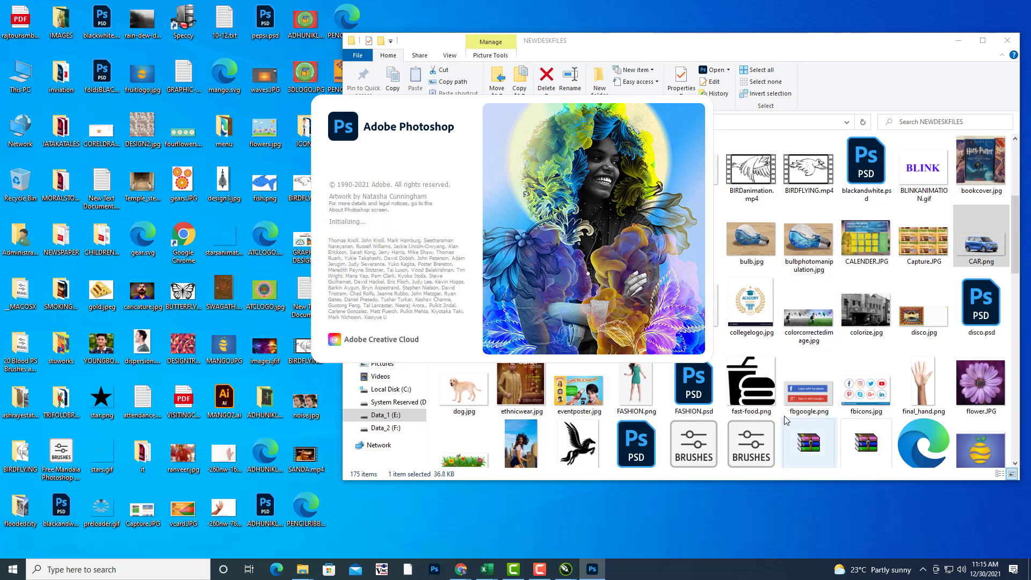
scroll(795, 407, down, 5)
scroll(938, 327, up, 5)
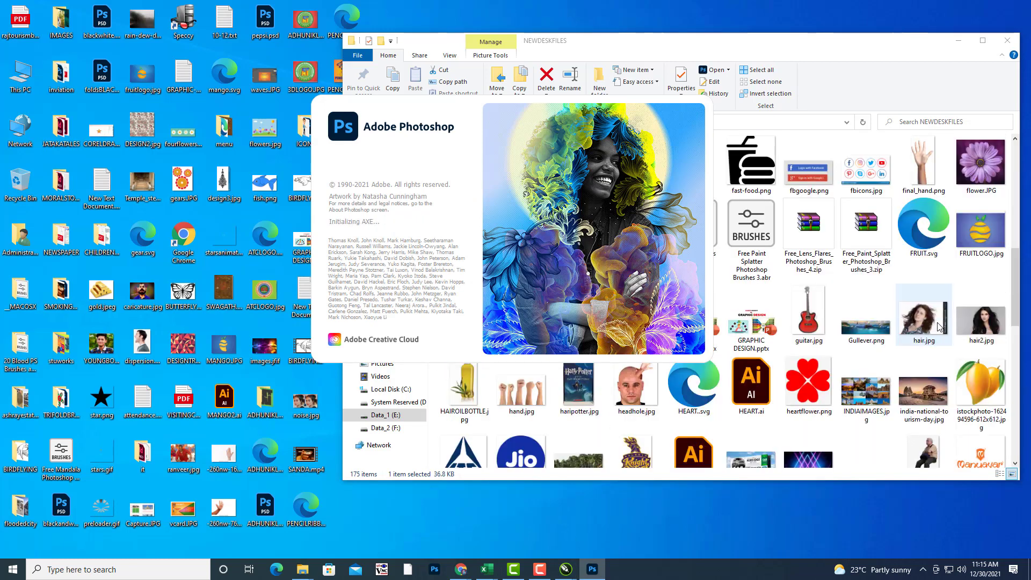
drag(1020, 259, 1004, 428)
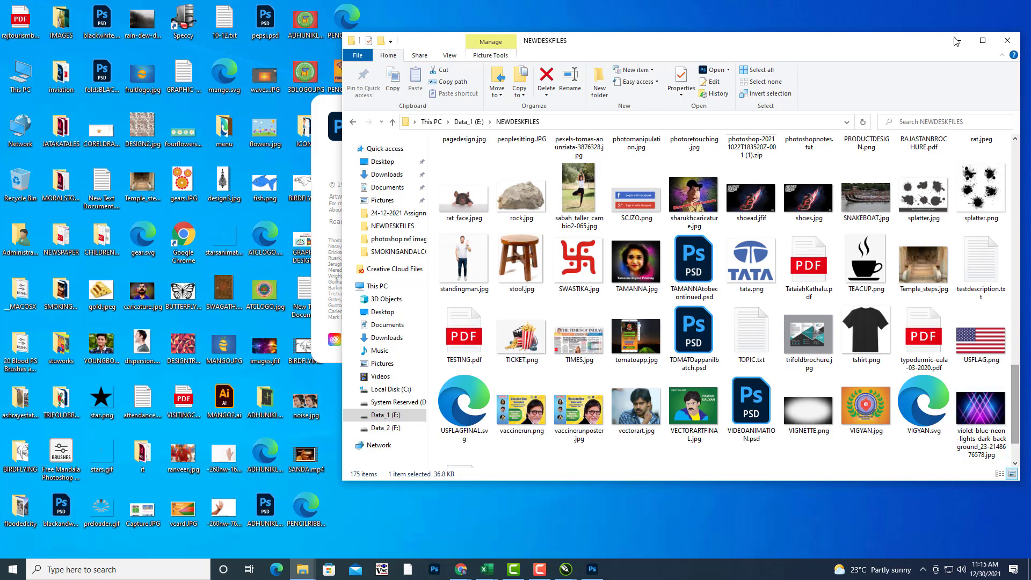
click(958, 40)
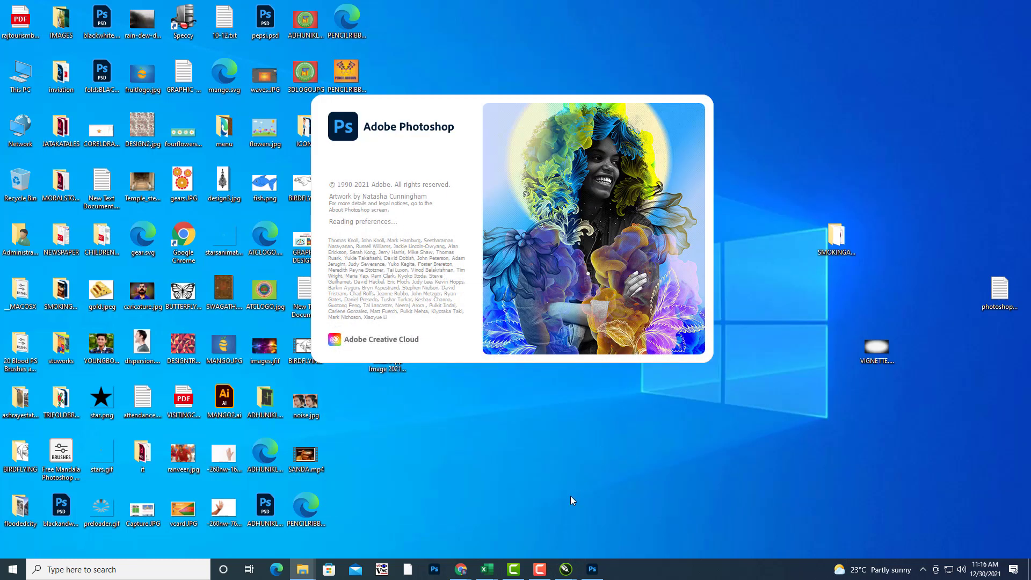
Step: Restore the 3dextrudepath.cdr window and pan the page slightly down with the Pan tool (H)
mouse_move(566, 569)
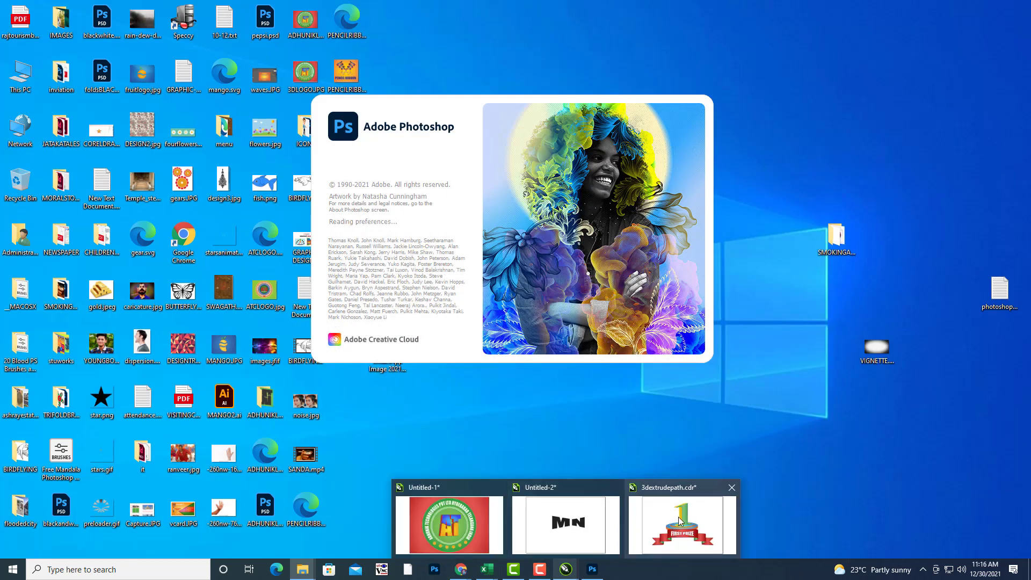
click(678, 519)
key(h)
drag(670, 347, 679, 356)
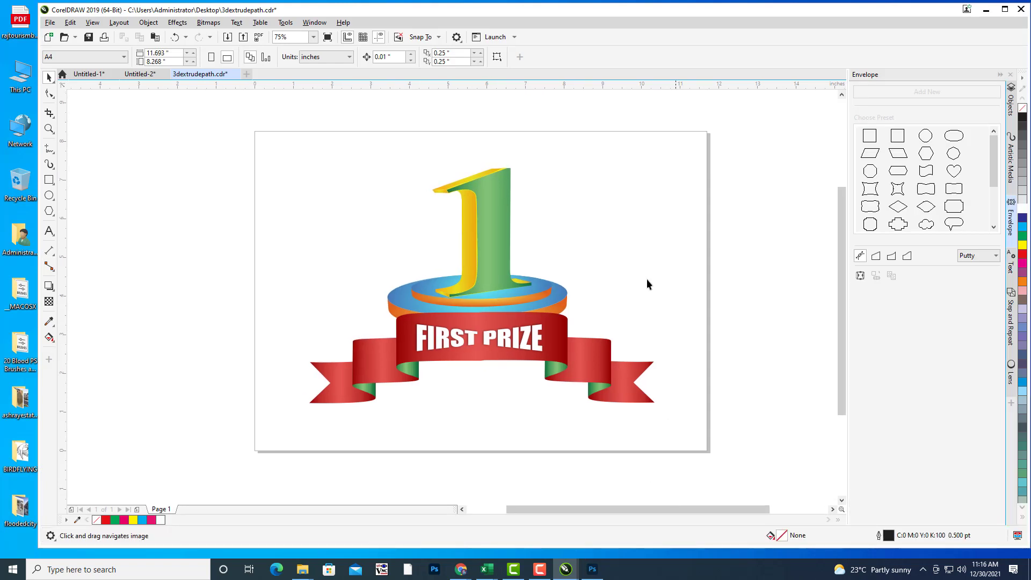
drag(642, 267, 640, 270)
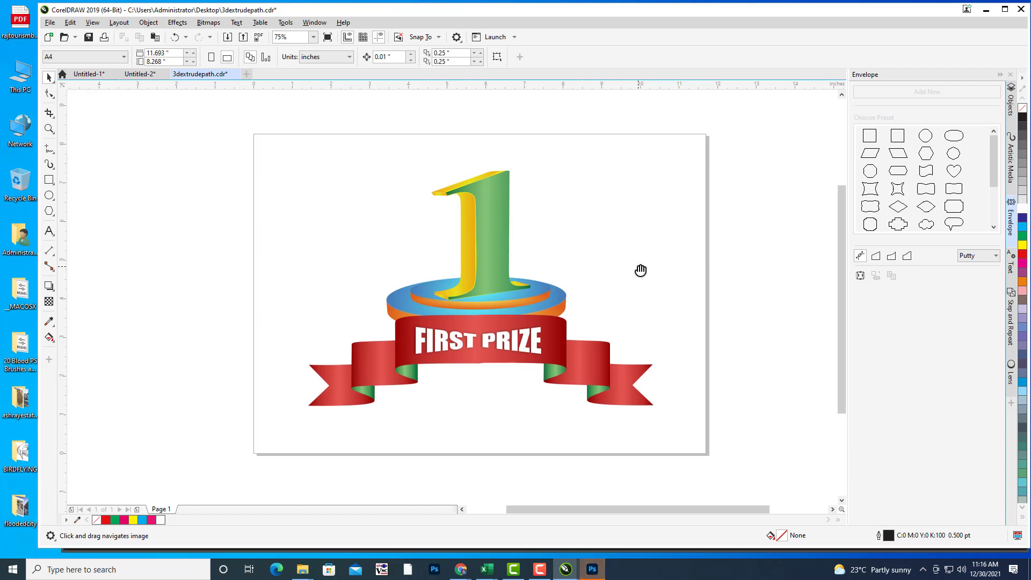
drag(631, 271, 632, 279)
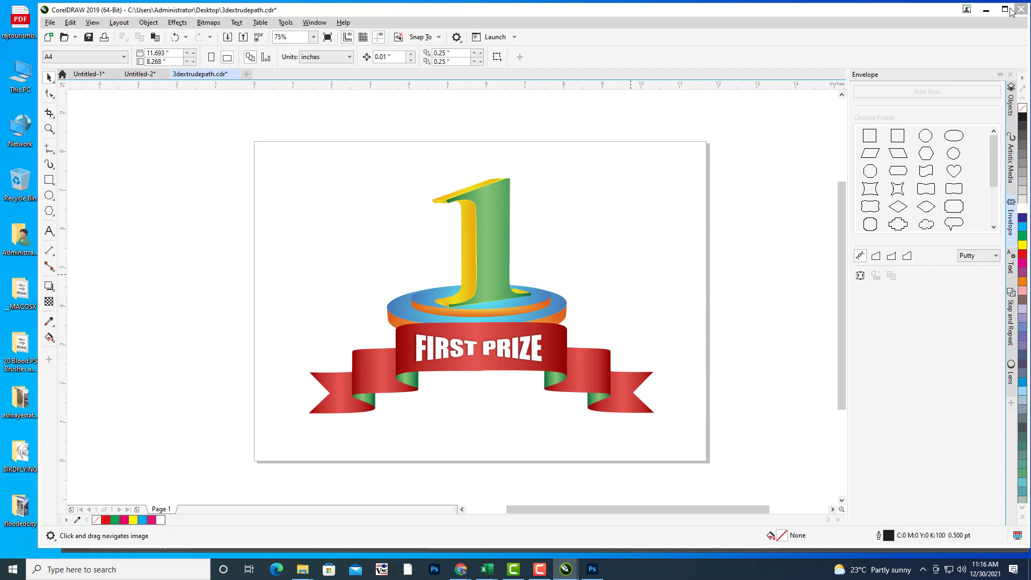
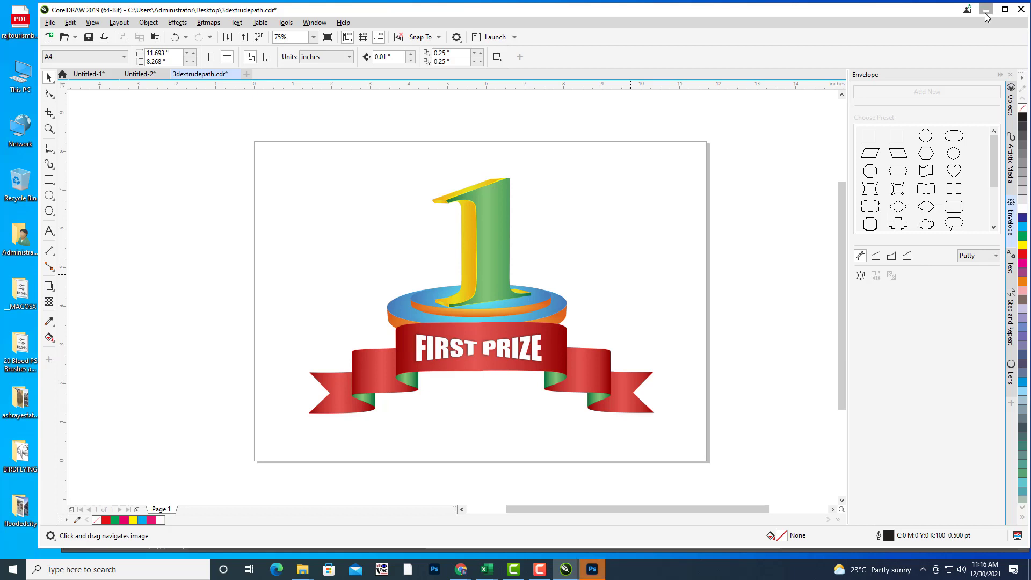
Step: Save the cut-out car from Photoshop to the Desktop as CAR.psd in Photoshop (*.PSD) format
click(593, 567)
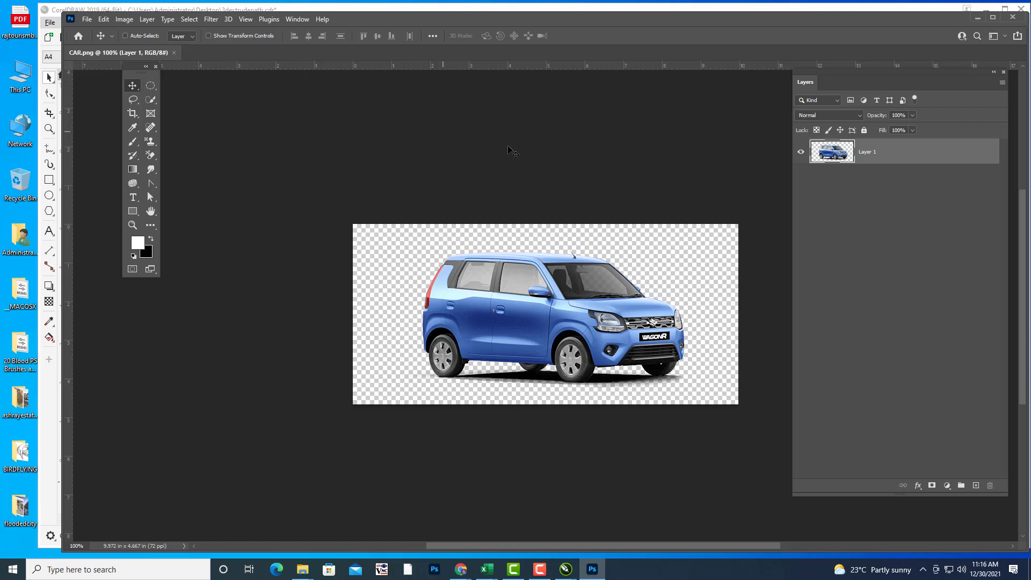
click(87, 21)
click(123, 150)
click(635, 339)
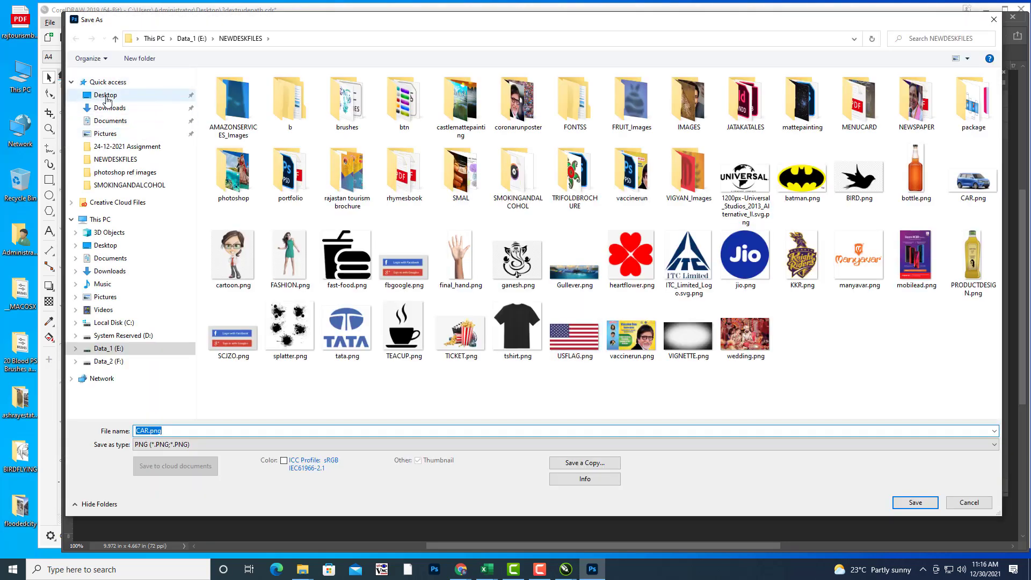
click(106, 97)
click(196, 444)
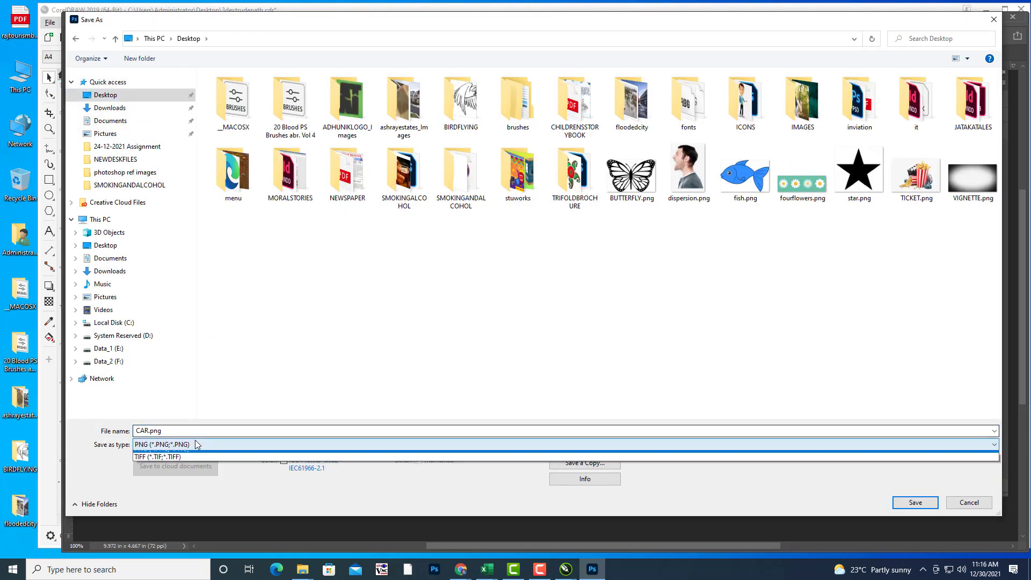
click(187, 451)
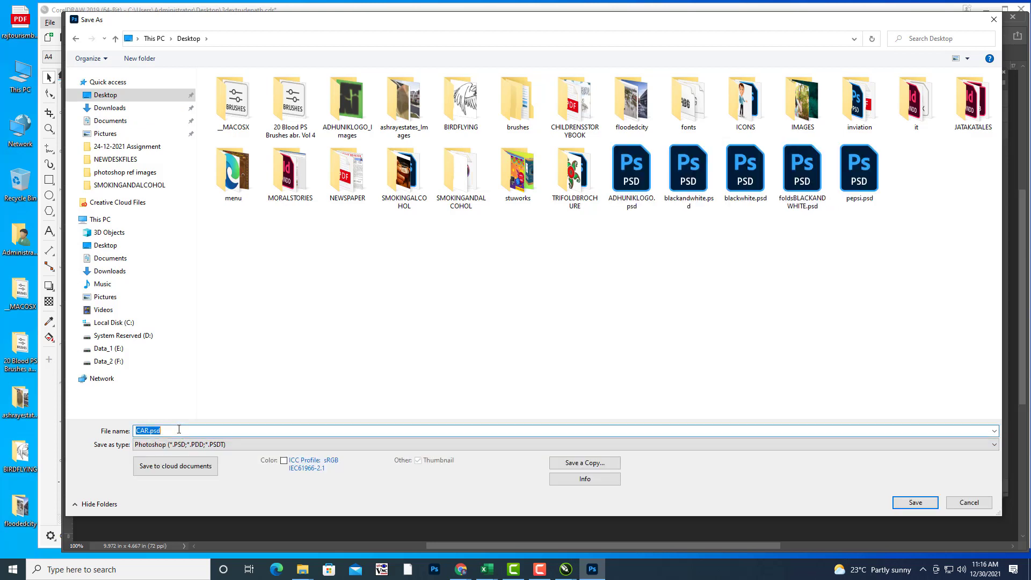
click(180, 430)
key(BackSpace)
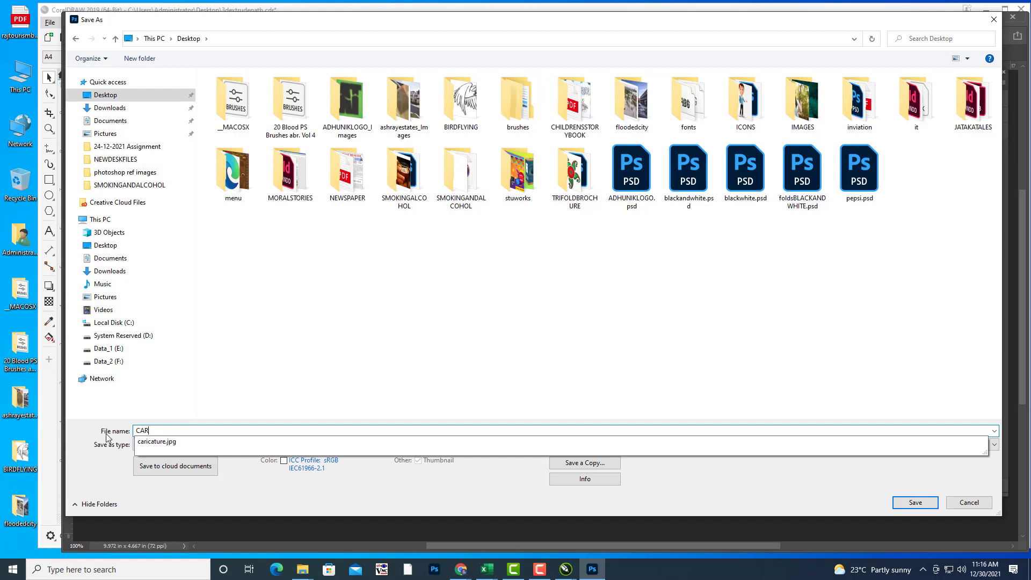
click(118, 433)
click(916, 502)
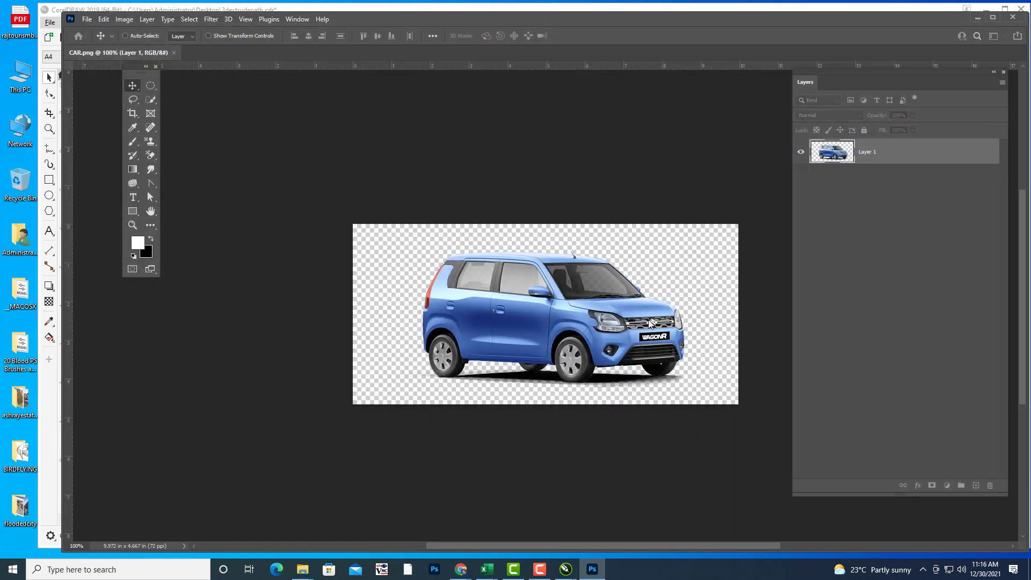
click(634, 162)
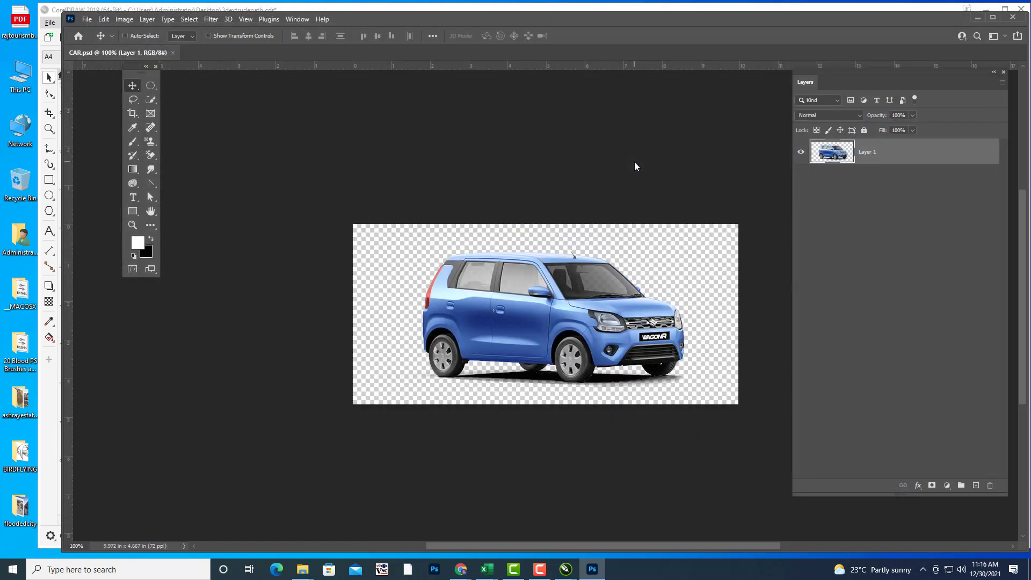
Step: Import CAR.psd from the Desktop and place it on the page
click(977, 18)
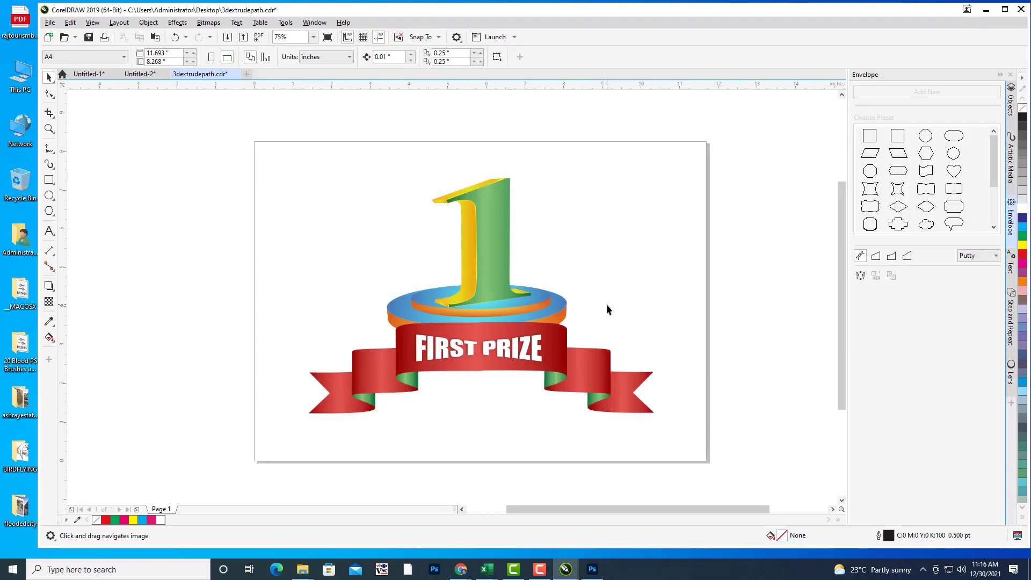
click(50, 23)
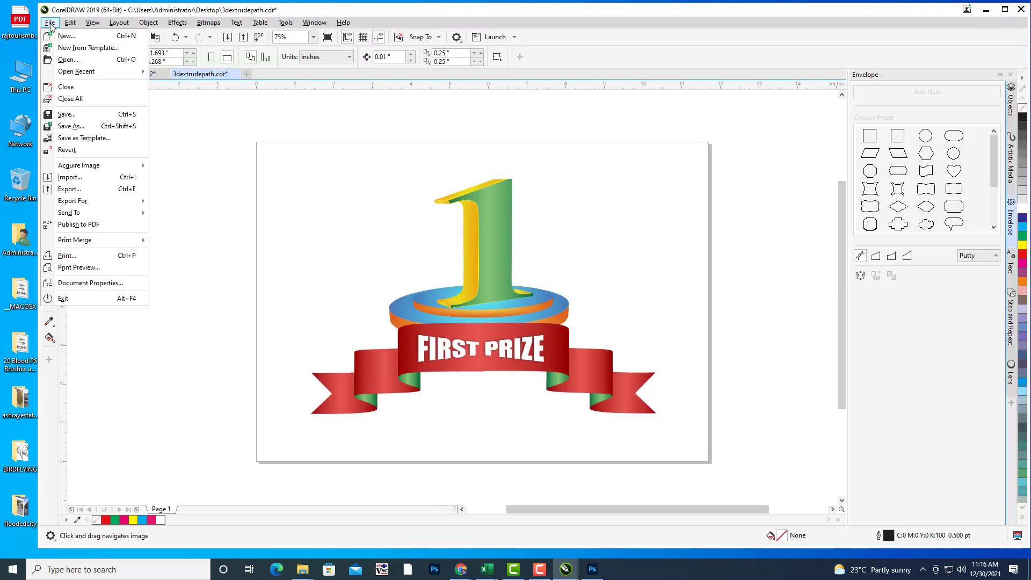
click(85, 177)
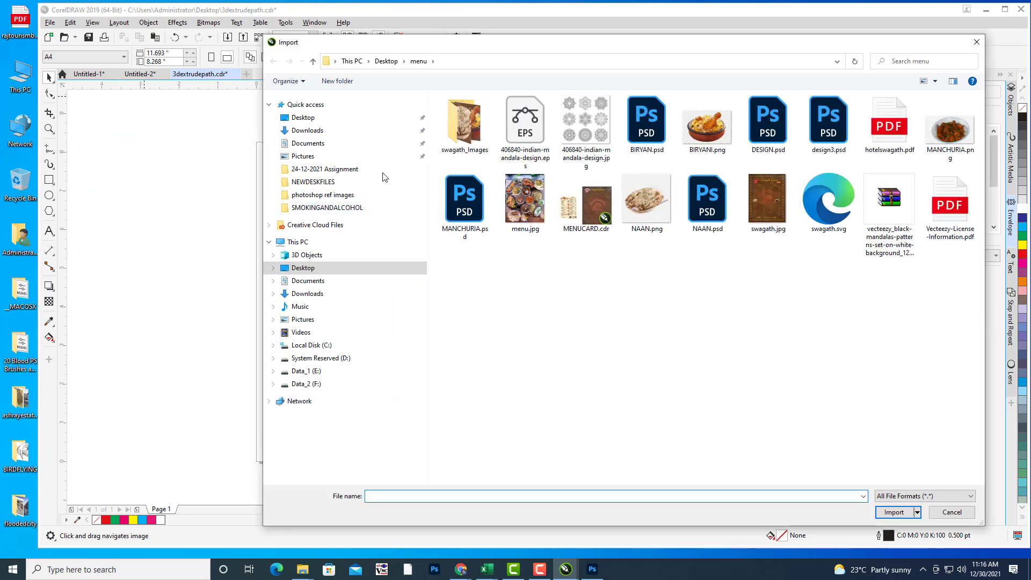
click(302, 117)
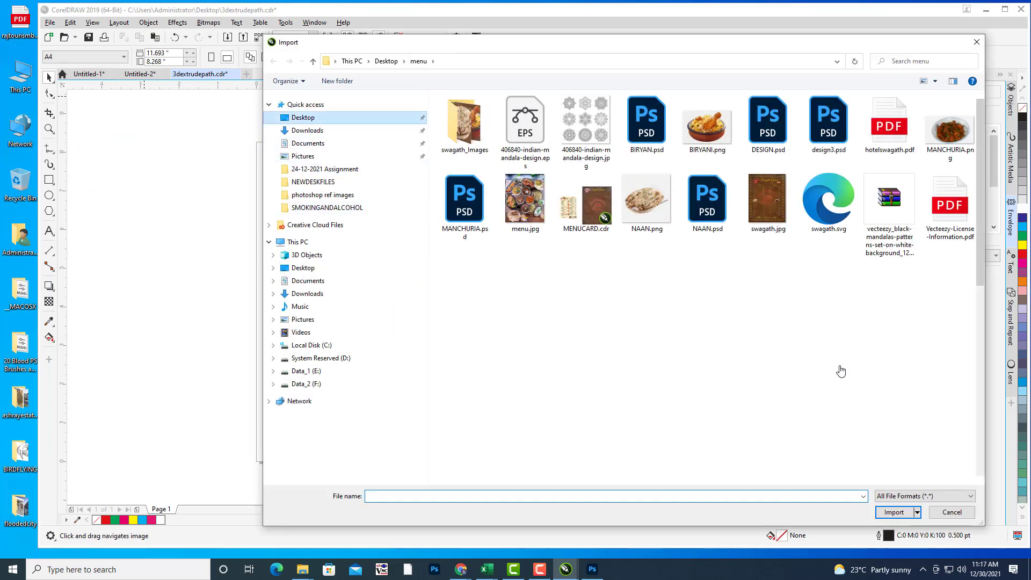
scroll(907, 393, down, 10)
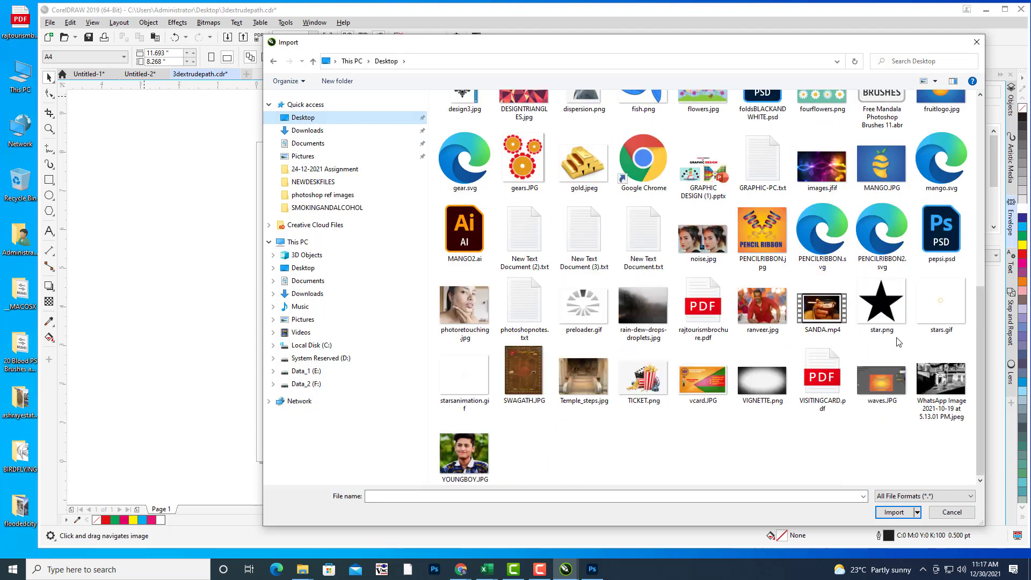
click(945, 236)
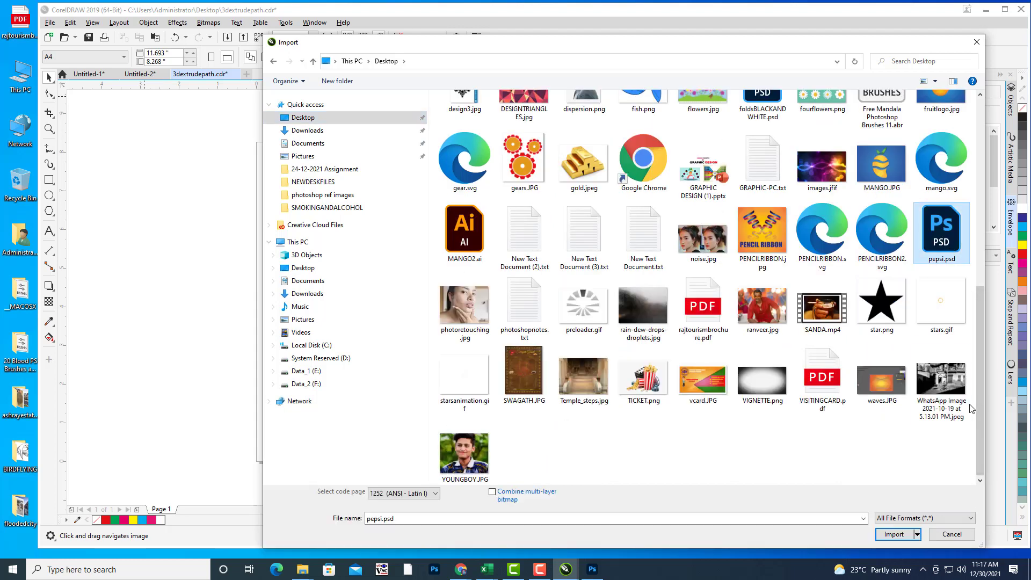
drag(980, 408, 981, 352)
click(763, 123)
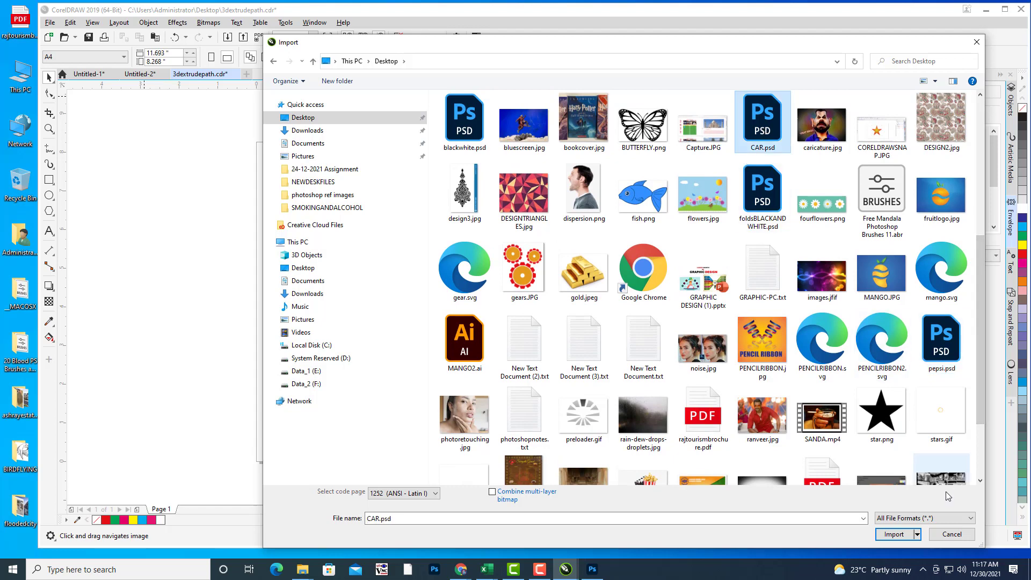
click(896, 534)
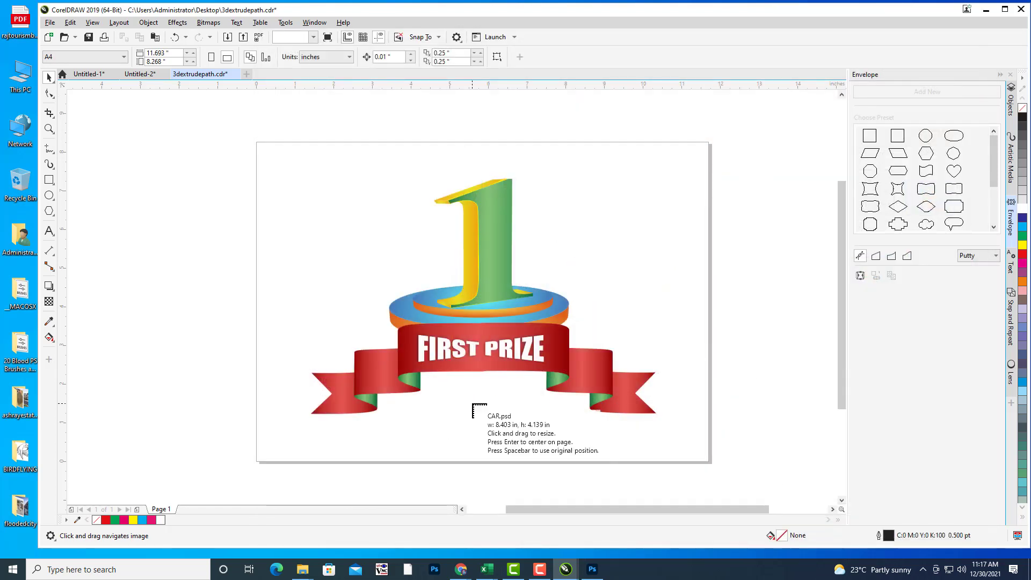
click(473, 404)
Step: Scale the car to 45.8% and nudge it just below the FIRST PRIZE ribbon
drag(540, 410, 511, 391)
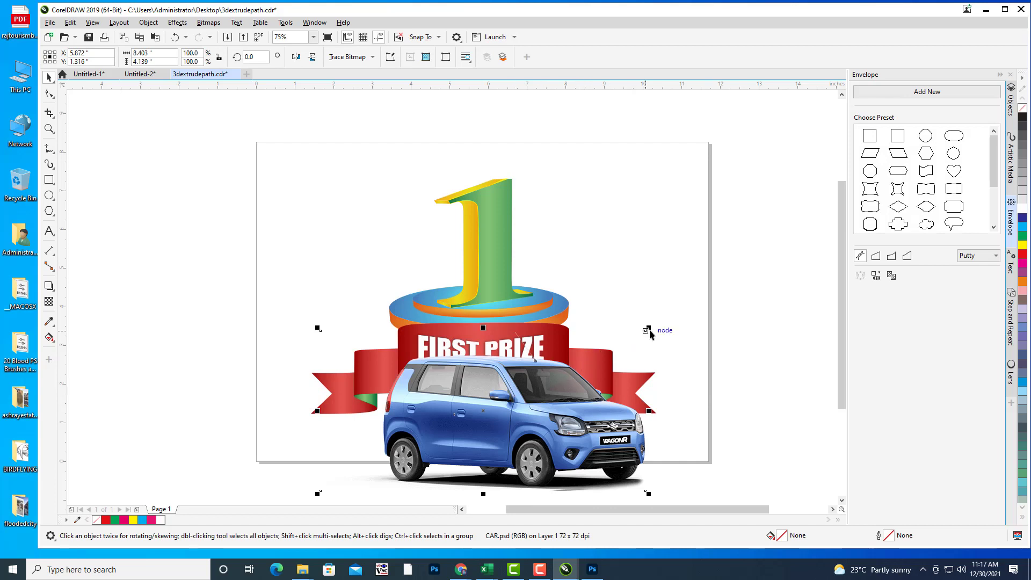
drag(648, 327, 563, 372)
drag(514, 401, 511, 392)
click(509, 395)
drag(563, 355, 553, 364)
click(508, 394)
click(508, 394)
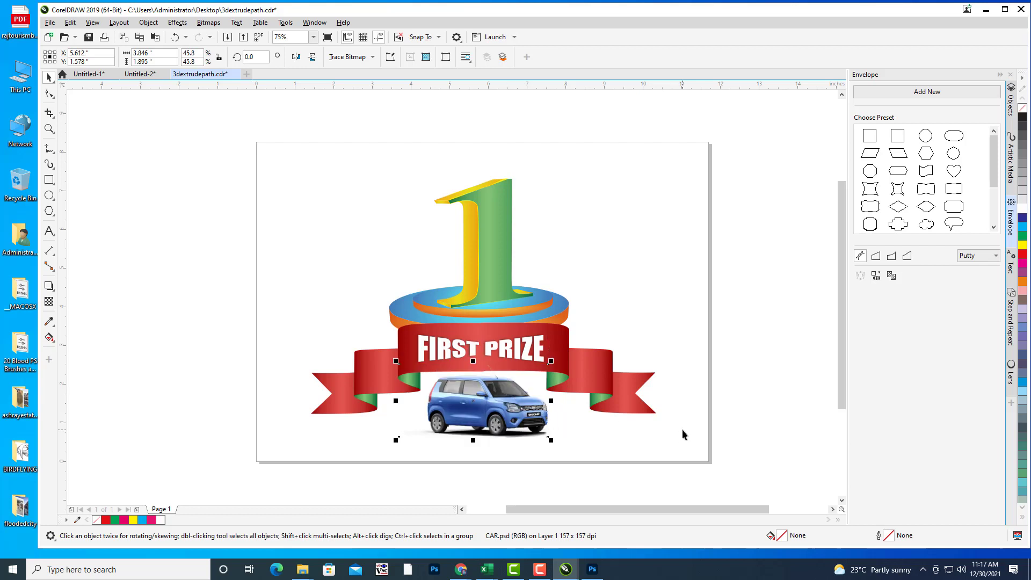
key(Right)
key(Right)
key(Right)
key(Up)
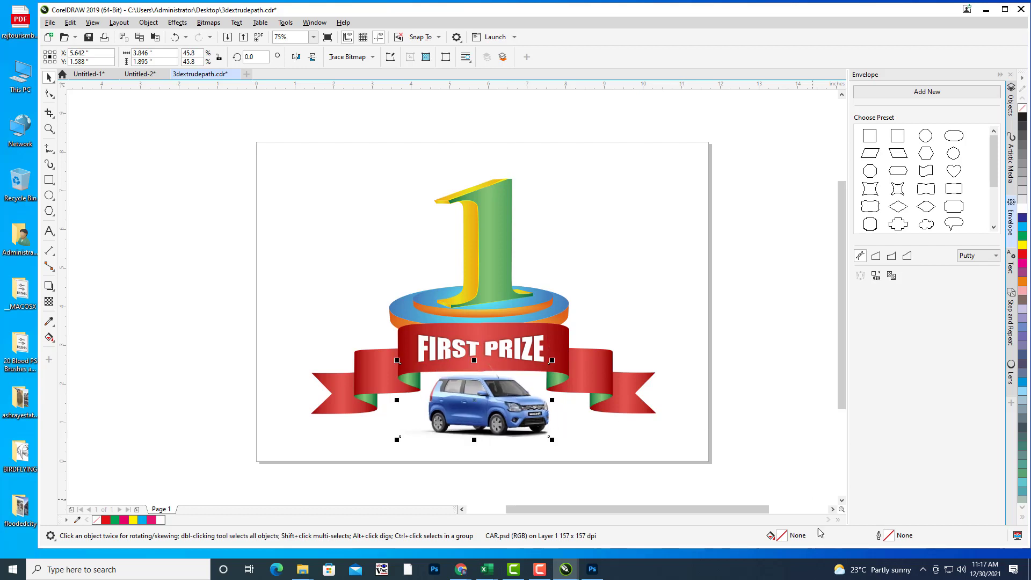
key(Left)
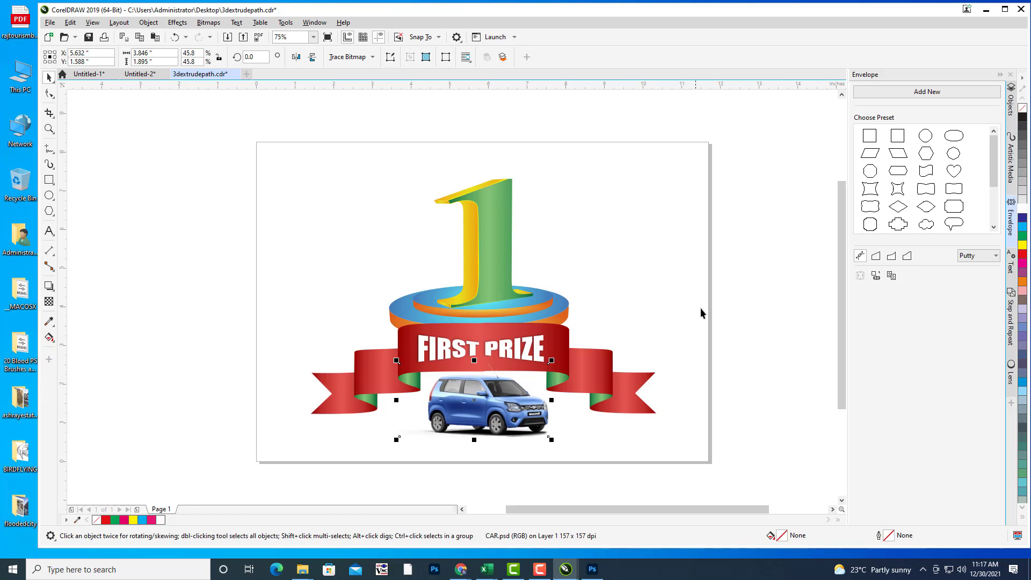
key(Up)
click(541, 570)
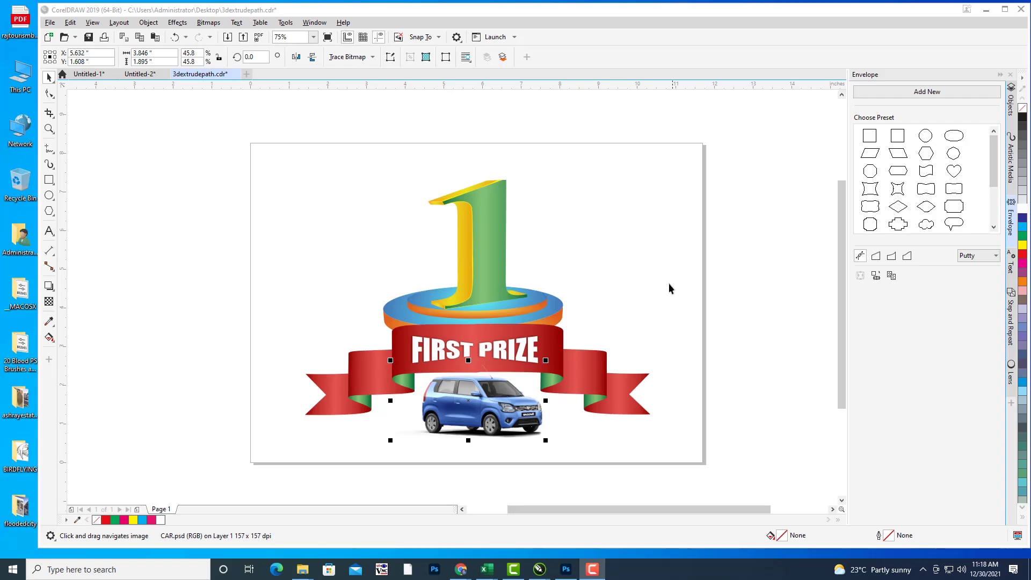
drag(637, 285, 661, 287)
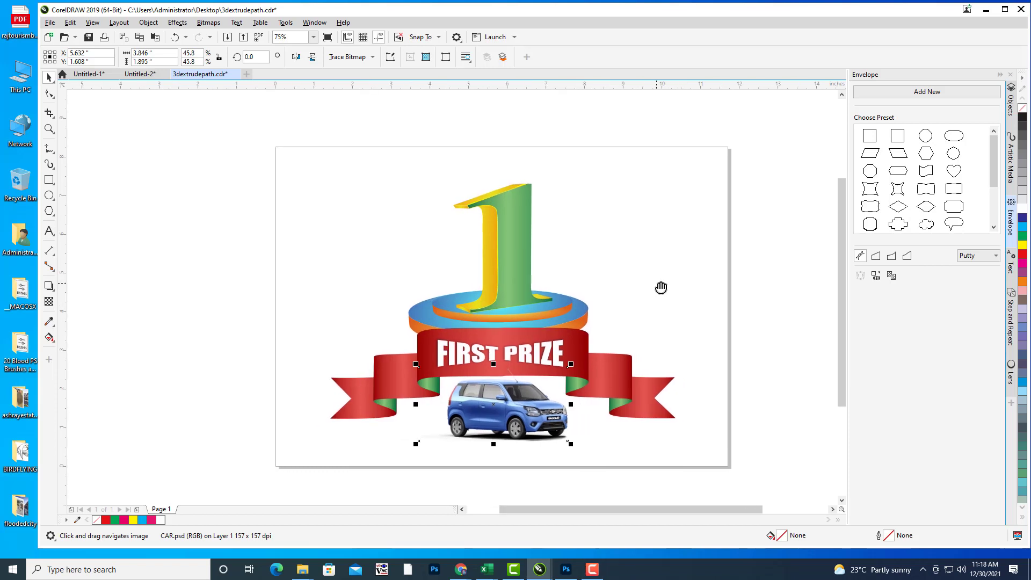
drag(649, 237, 661, 241)
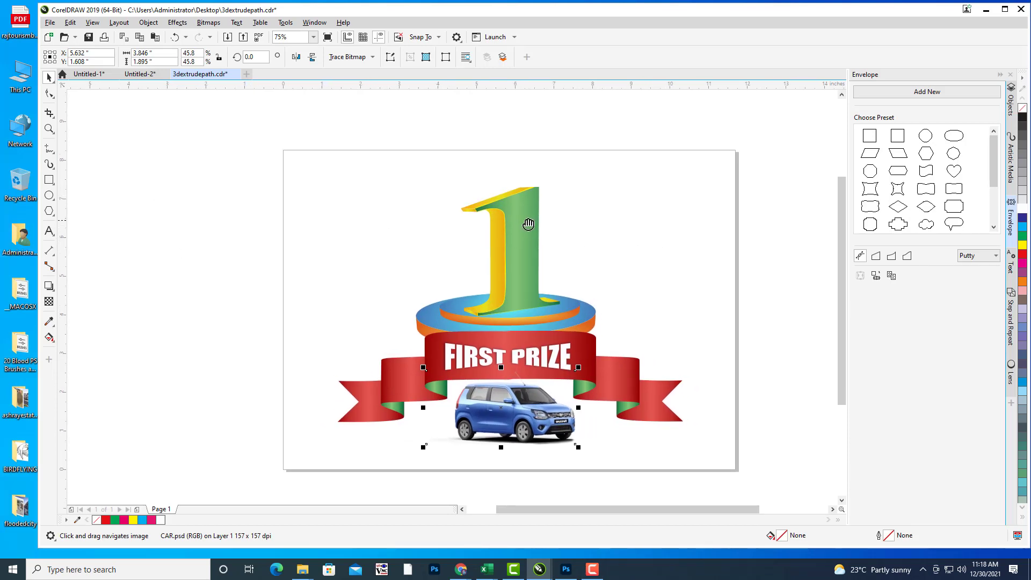
drag(585, 252, 572, 244)
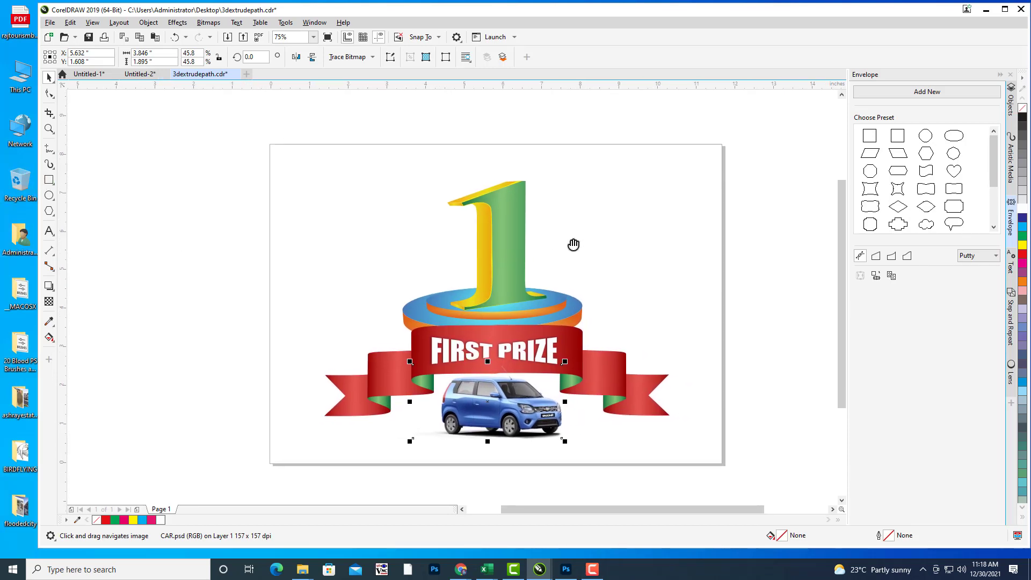
Step: Create a page-sized background rectangle and fill it pink
click(49, 181)
double_click(49, 183)
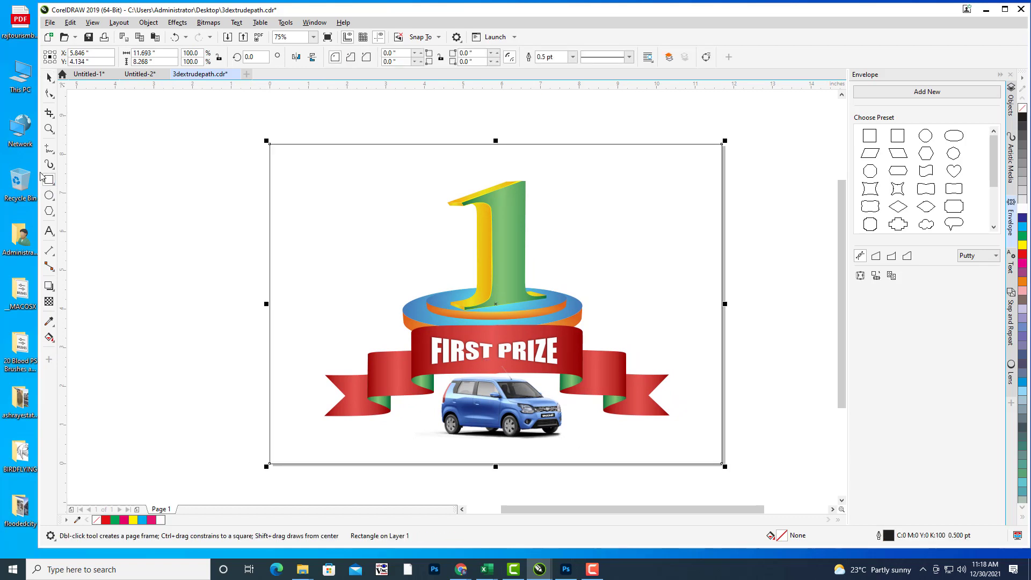
drag(621, 195, 607, 199)
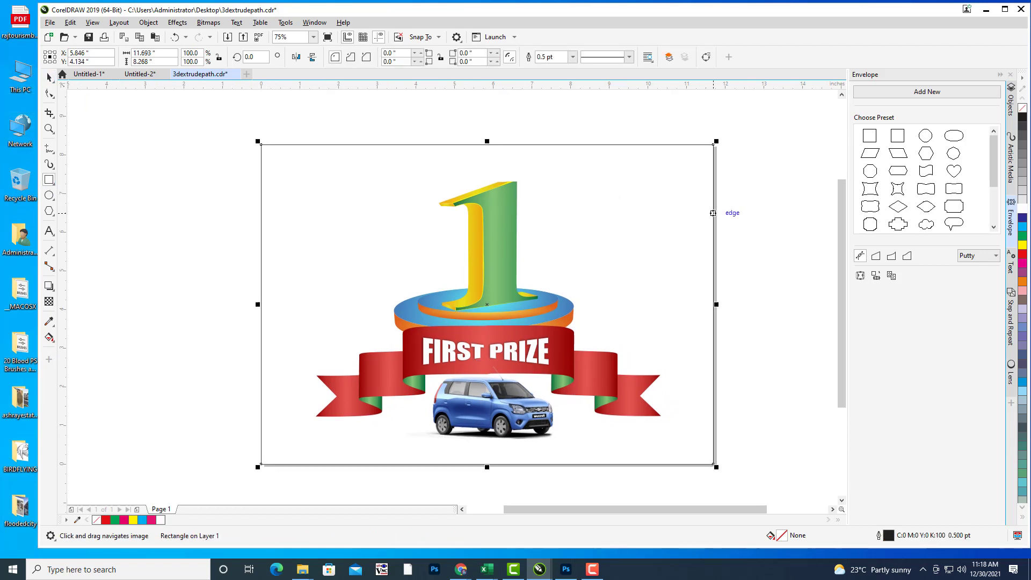
drag(667, 238, 679, 243)
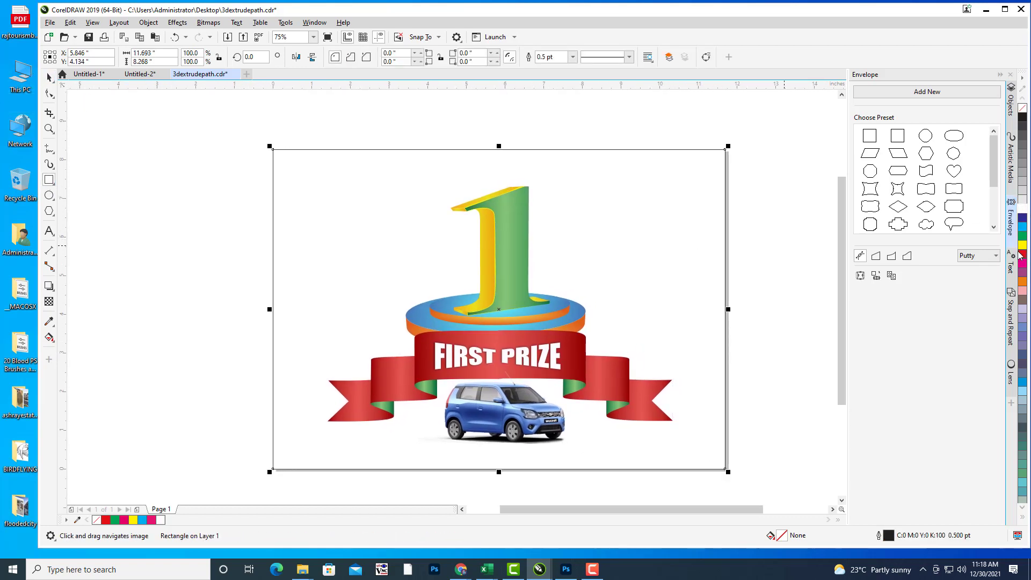
drag(667, 196, 646, 196)
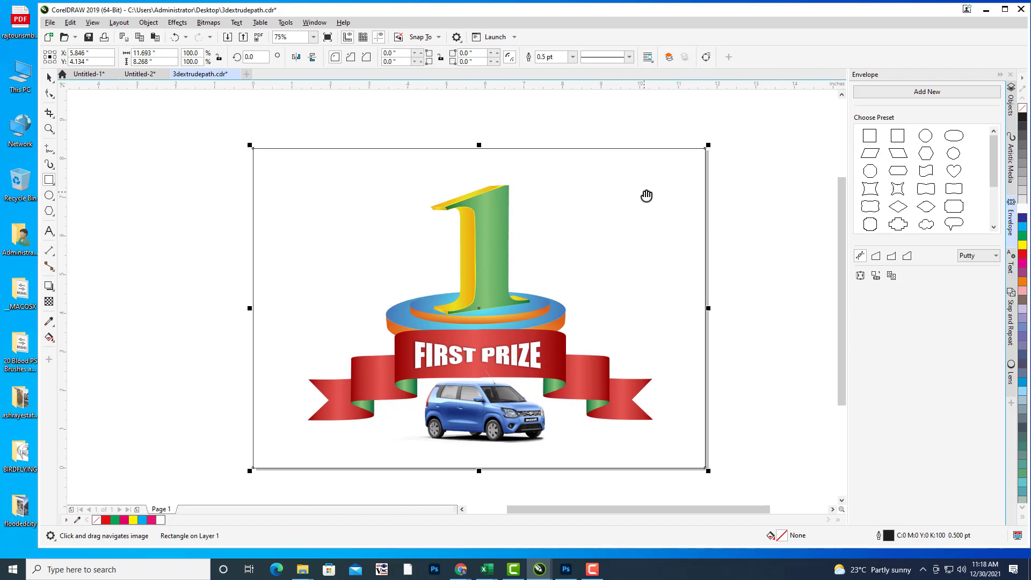
click(1023, 293)
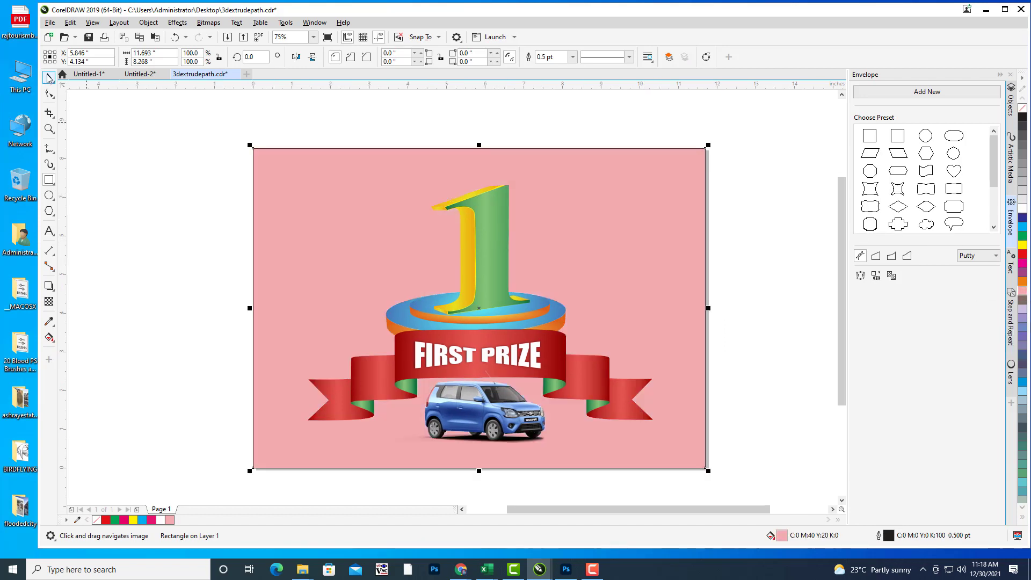
Step: Set the pink background rectangle's outline width to None
click(49, 78)
click(620, 207)
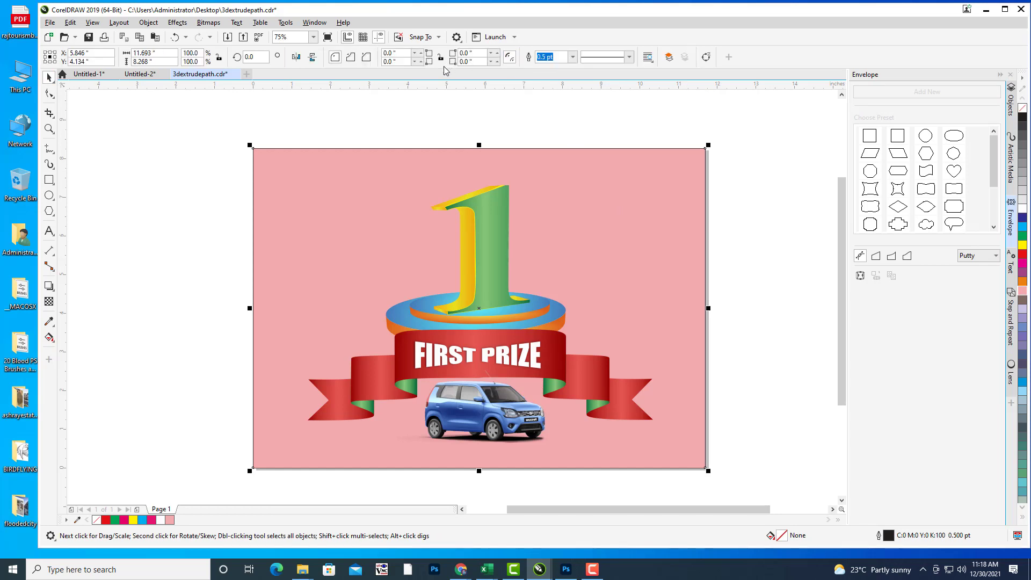
click(573, 56)
click(550, 66)
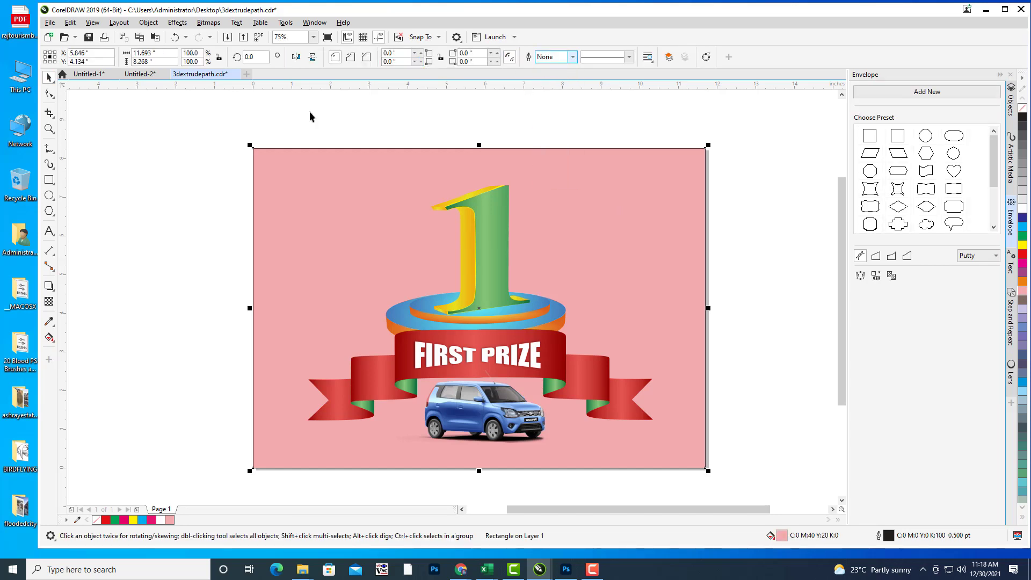
click(82, 139)
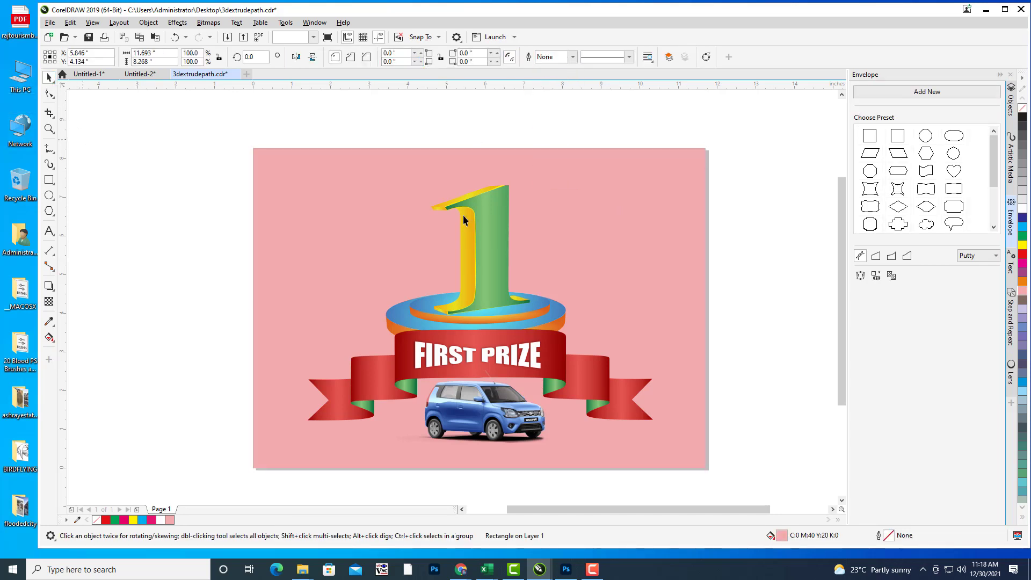
click(495, 212)
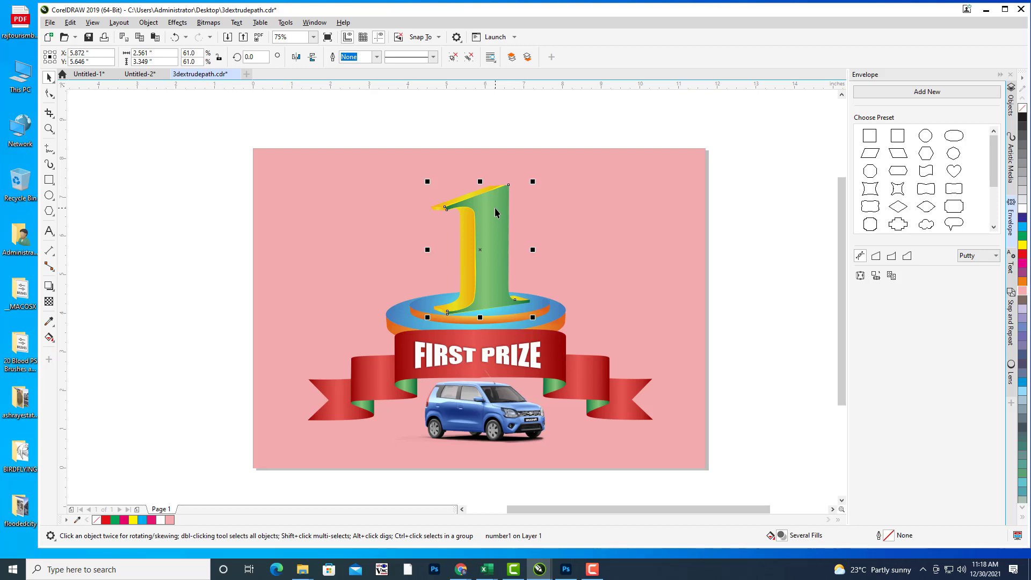
click(644, 201)
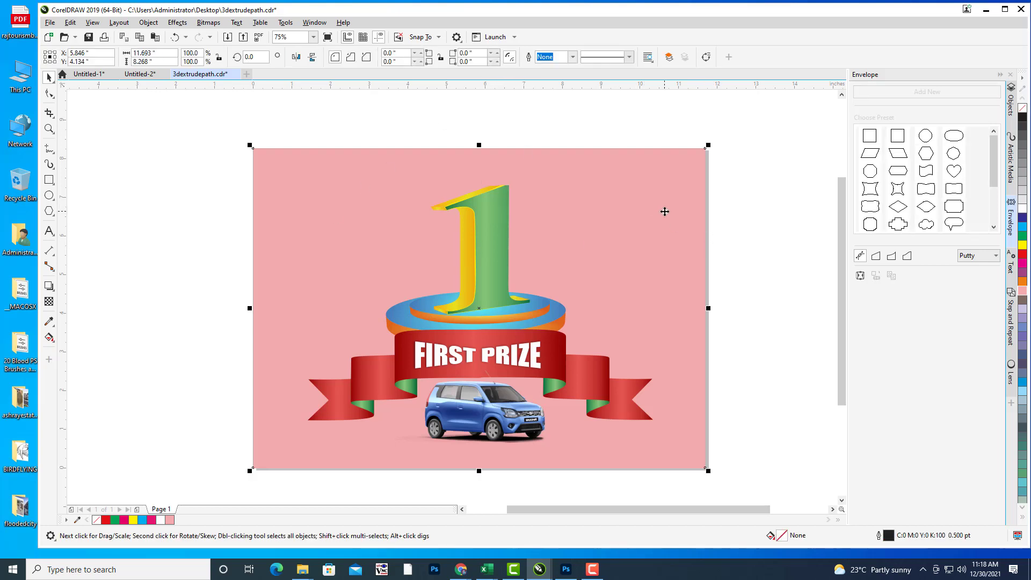
drag(666, 211, 653, 217)
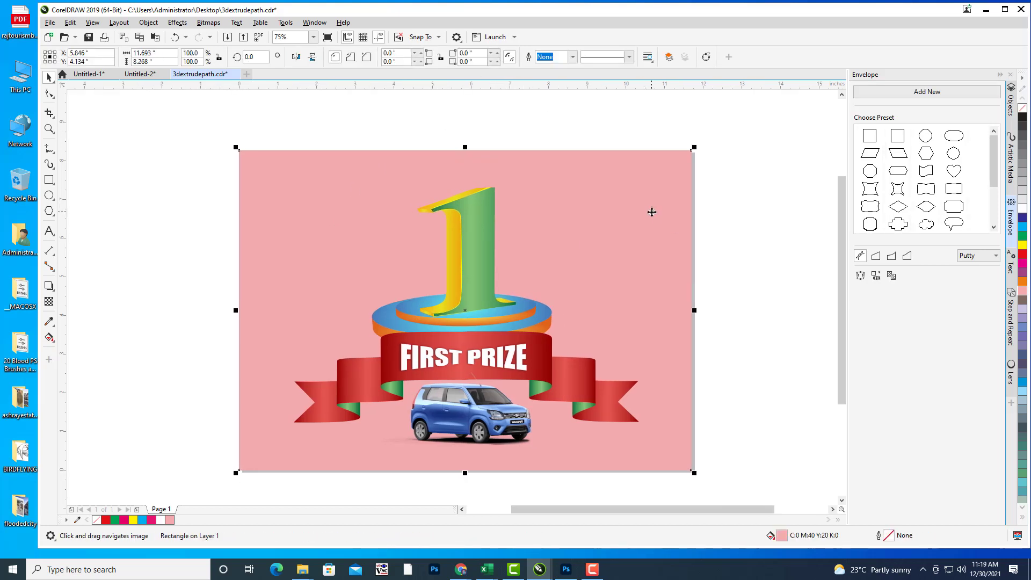
Step: Try the blue, GREENSILK and darkorange fountain fill presets on the background, applying darkorange
key(F11)
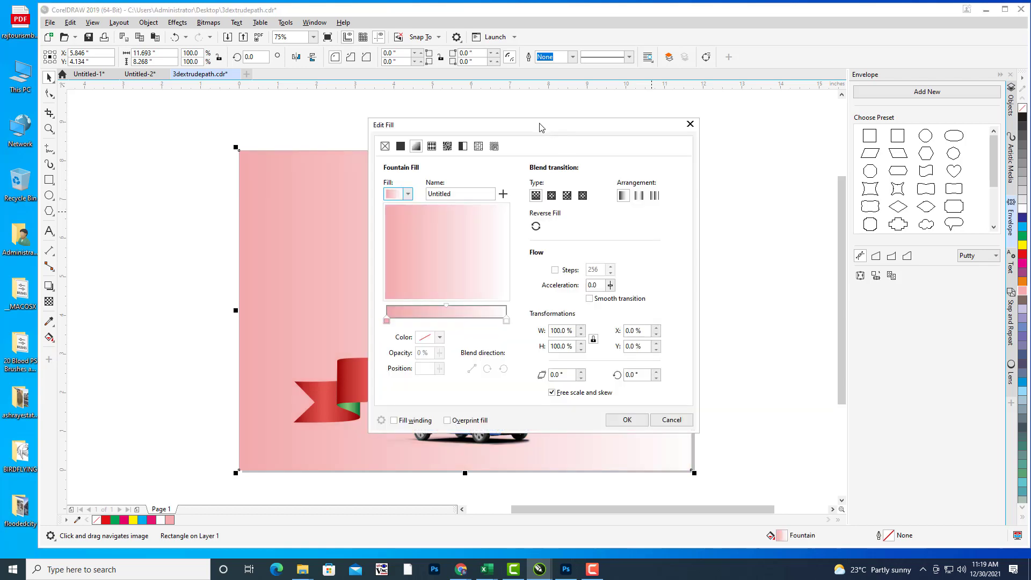
drag(540, 127, 879, 59)
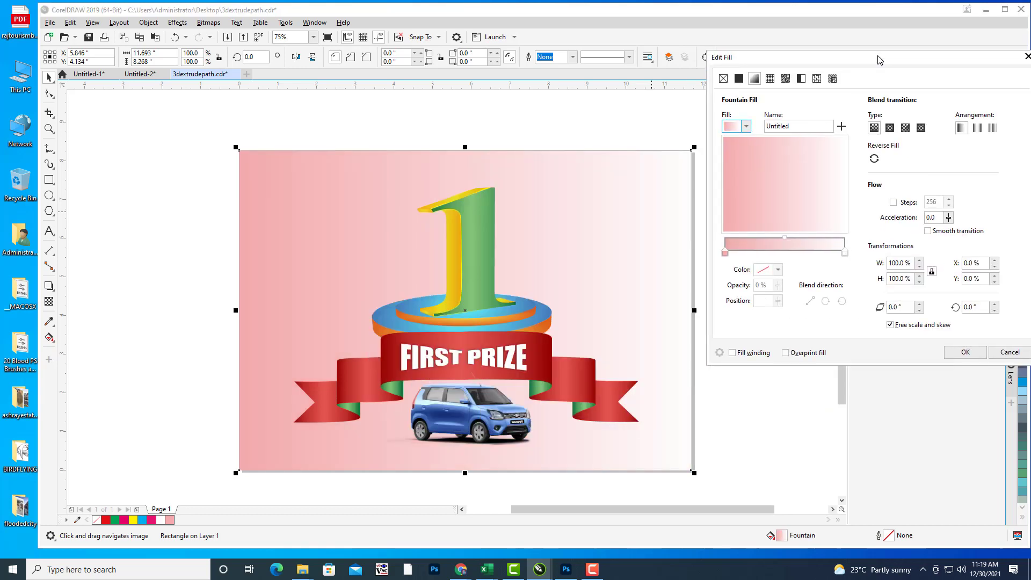
click(747, 126)
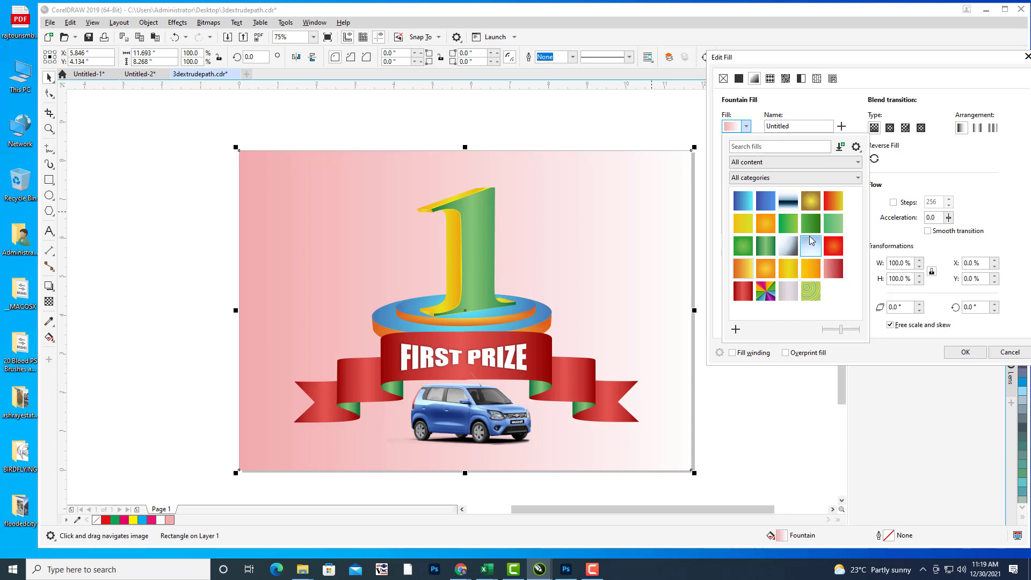
click(767, 203)
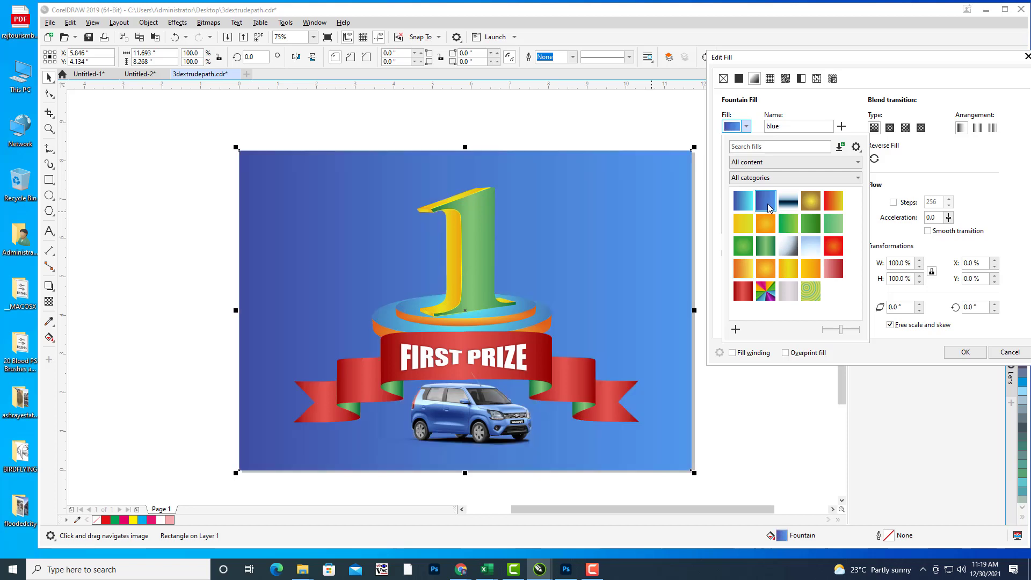
click(893, 133)
click(892, 132)
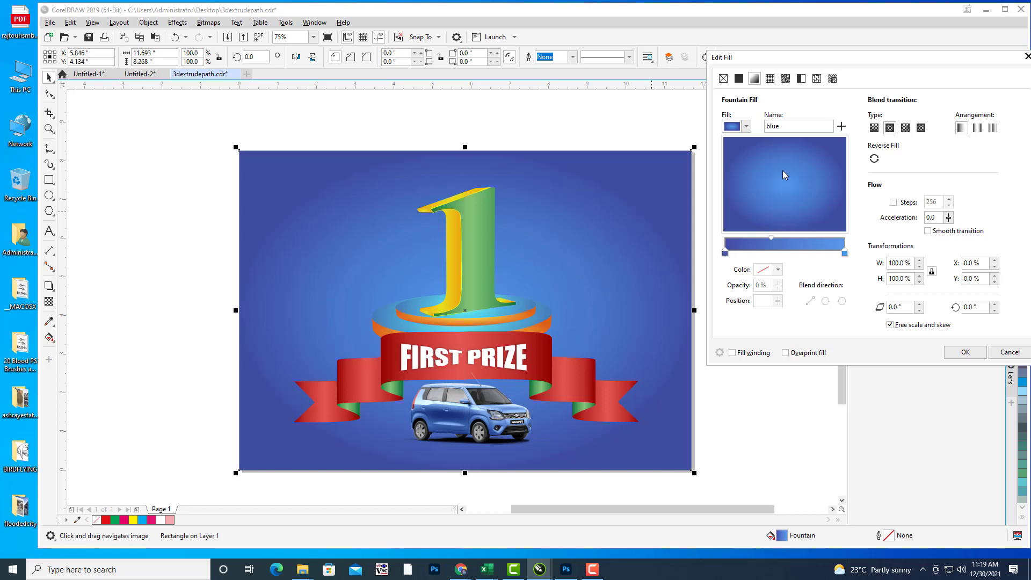
click(747, 127)
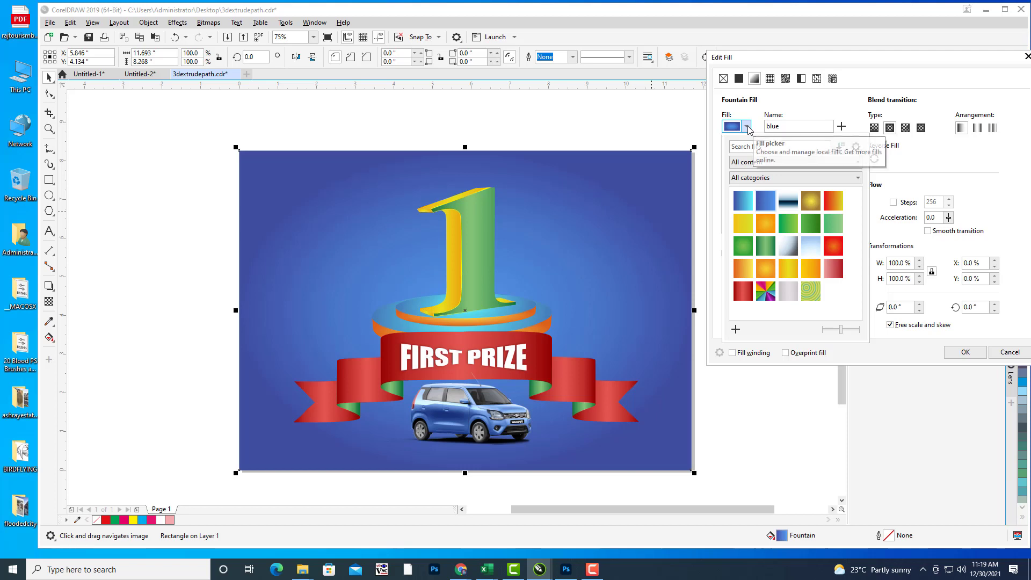
click(766, 247)
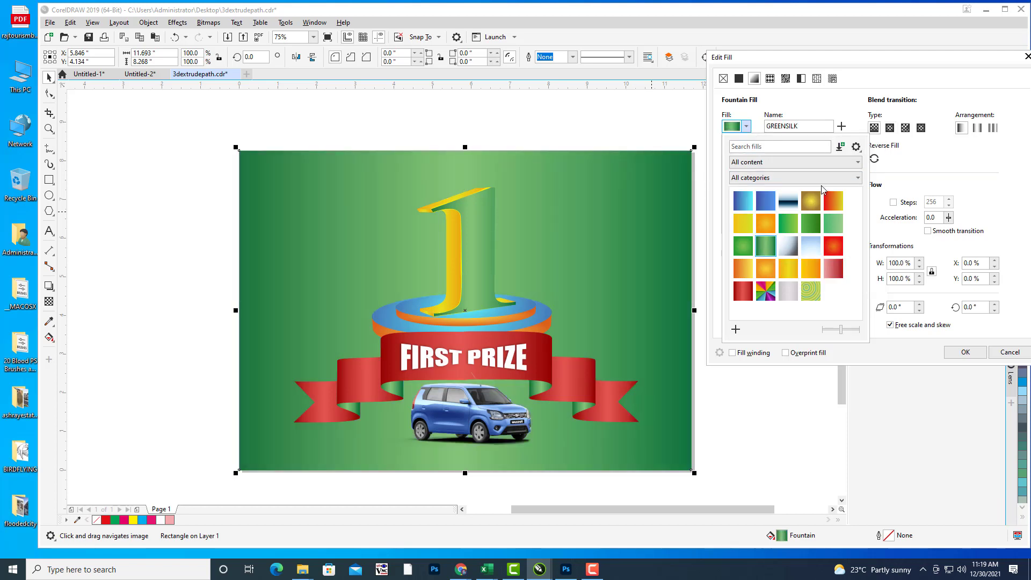
click(817, 204)
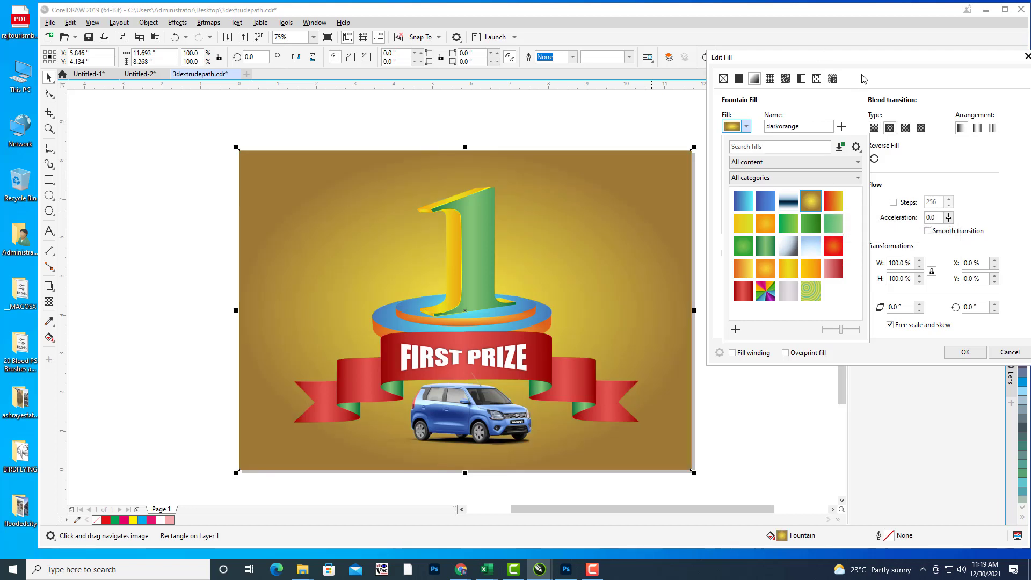
click(892, 77)
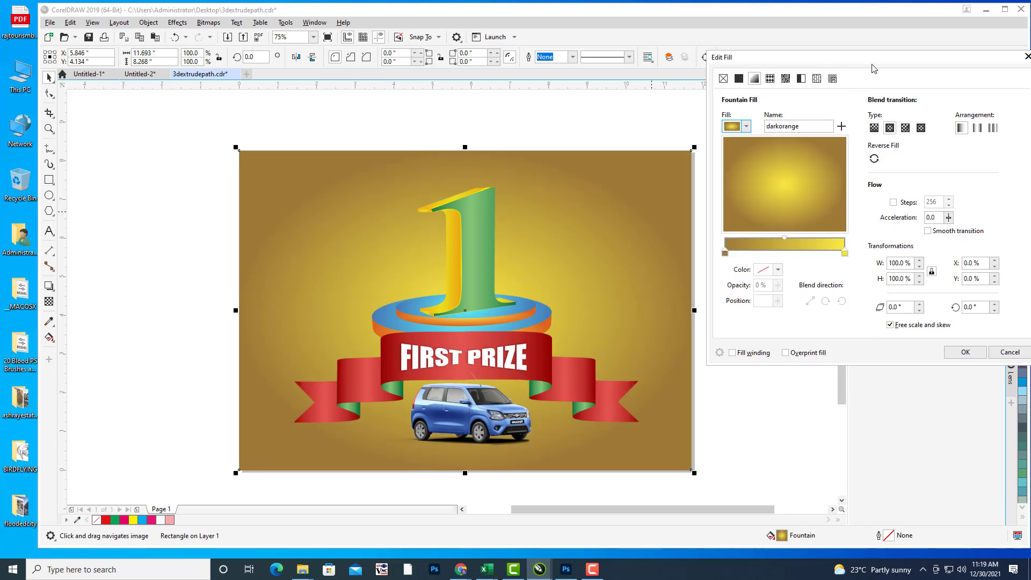
drag(878, 61, 818, 69)
click(902, 361)
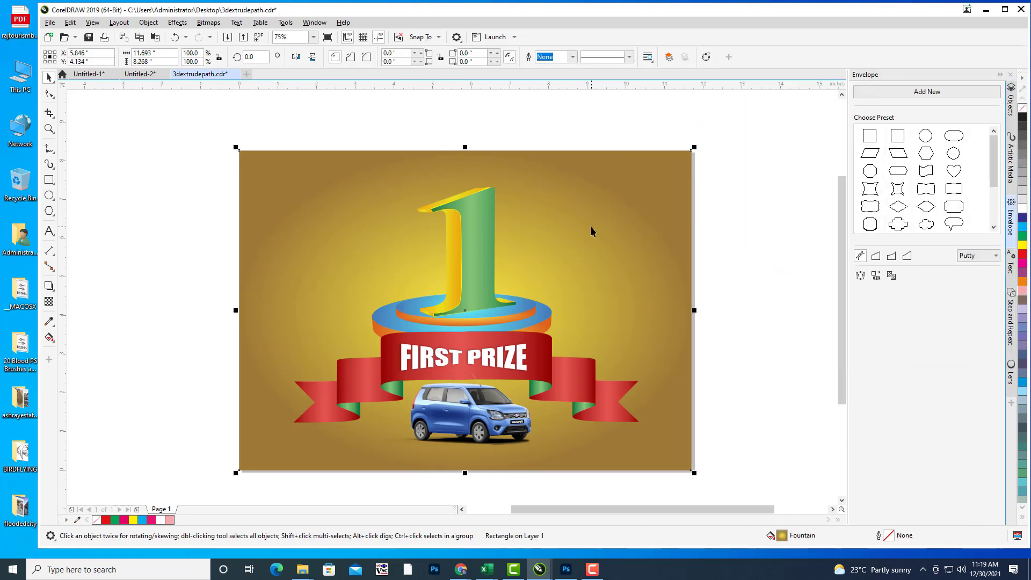
Step: Stretch the radial fill handles upward and outward past the page edges
key(g)
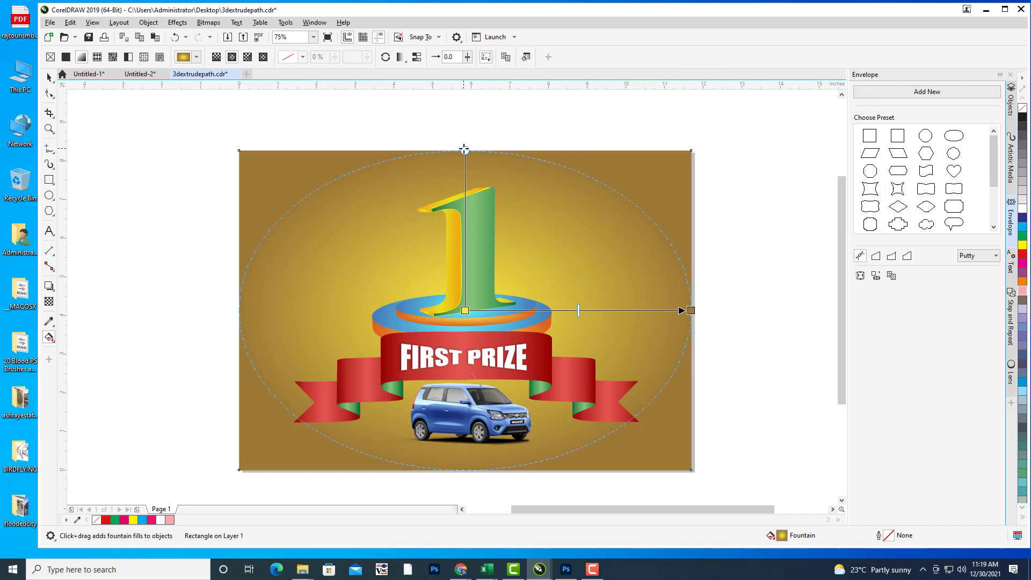
drag(464, 150, 461, 87)
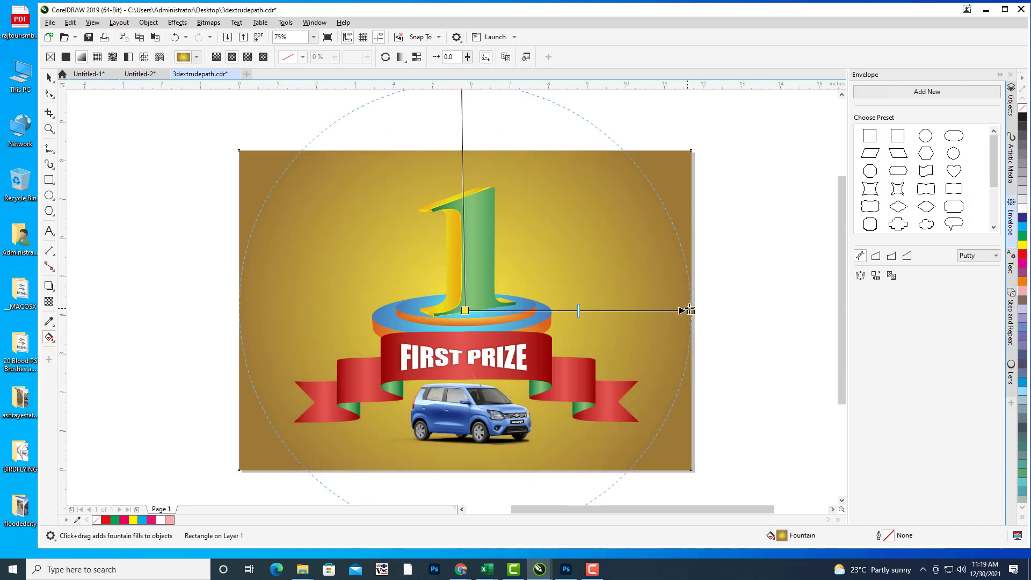
drag(691, 311, 799, 324)
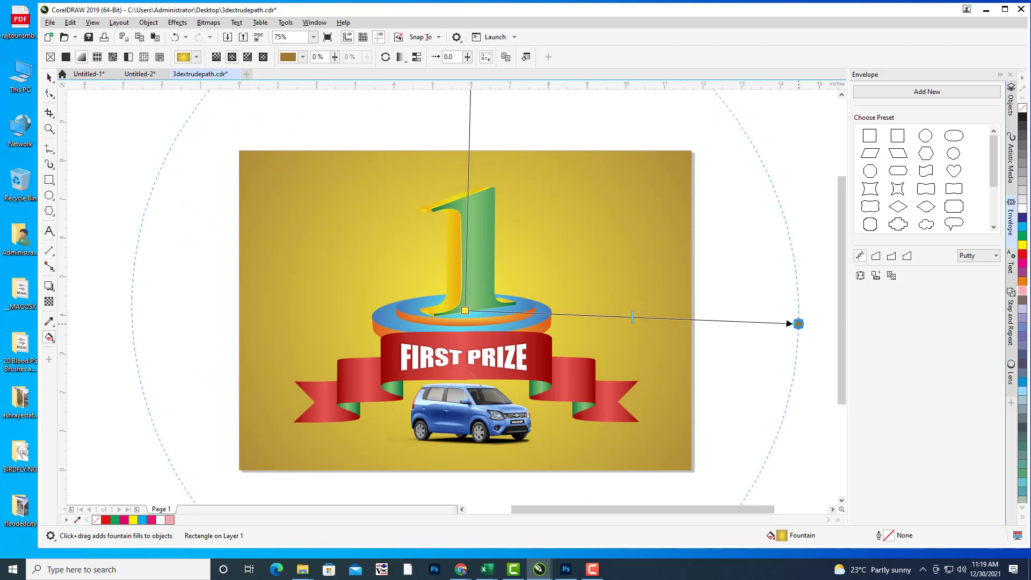
click(49, 77)
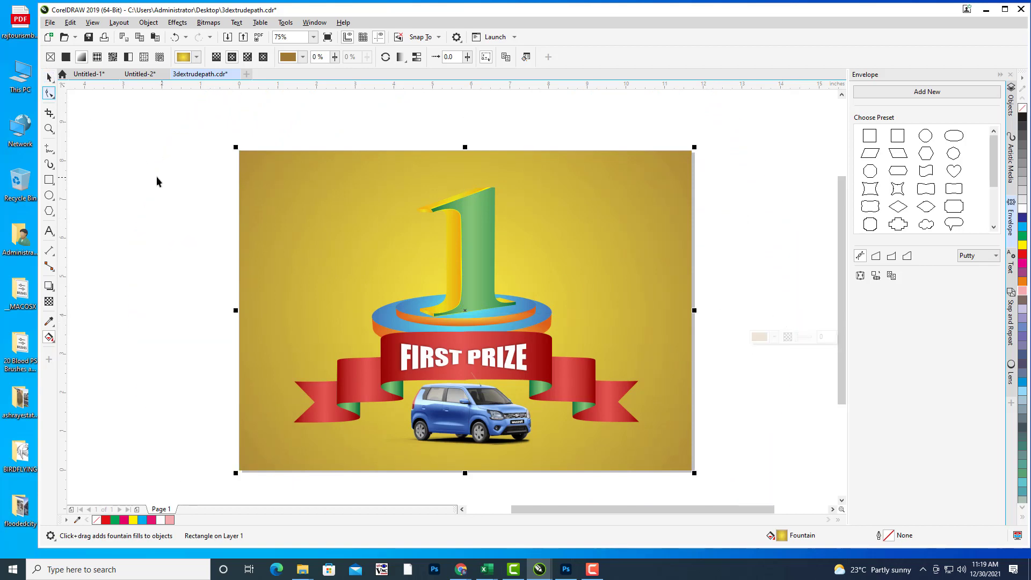
click(136, 172)
click(605, 233)
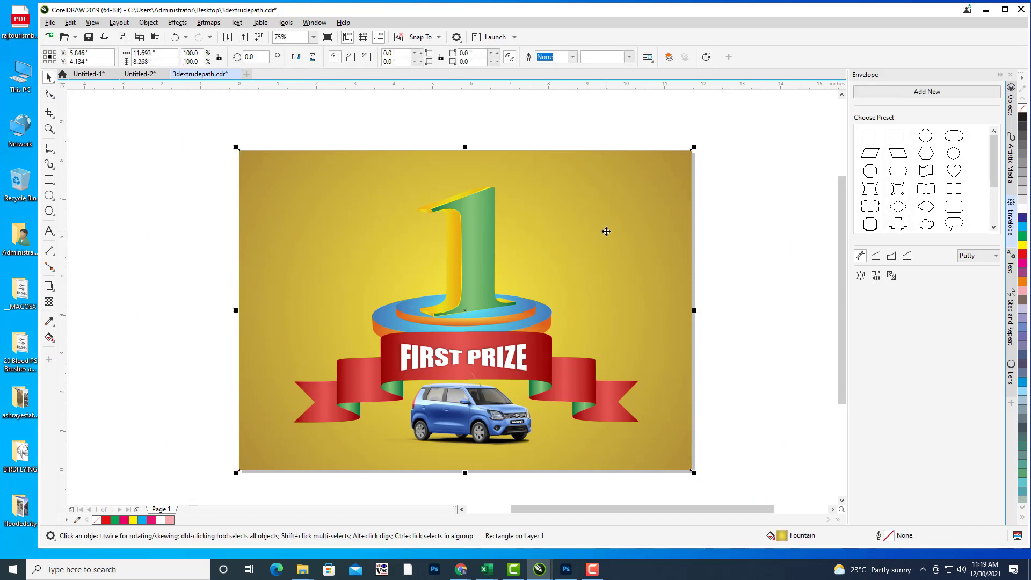
Step: Replace the background fill with the BLUE preset as an elliptical fountain fill
key(F11)
drag(518, 124, 885, 67)
click(775, 138)
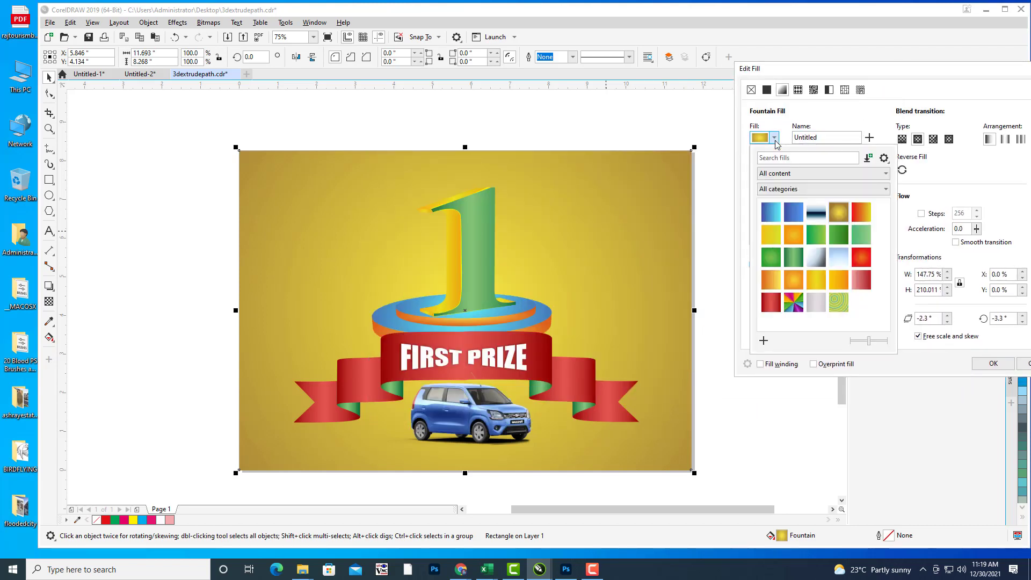
click(797, 262)
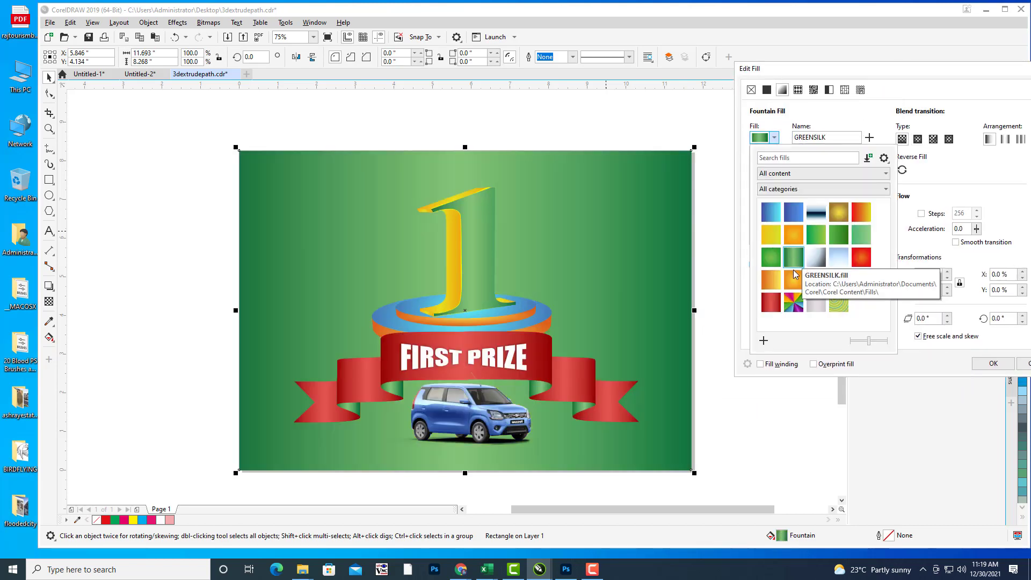
click(834, 75)
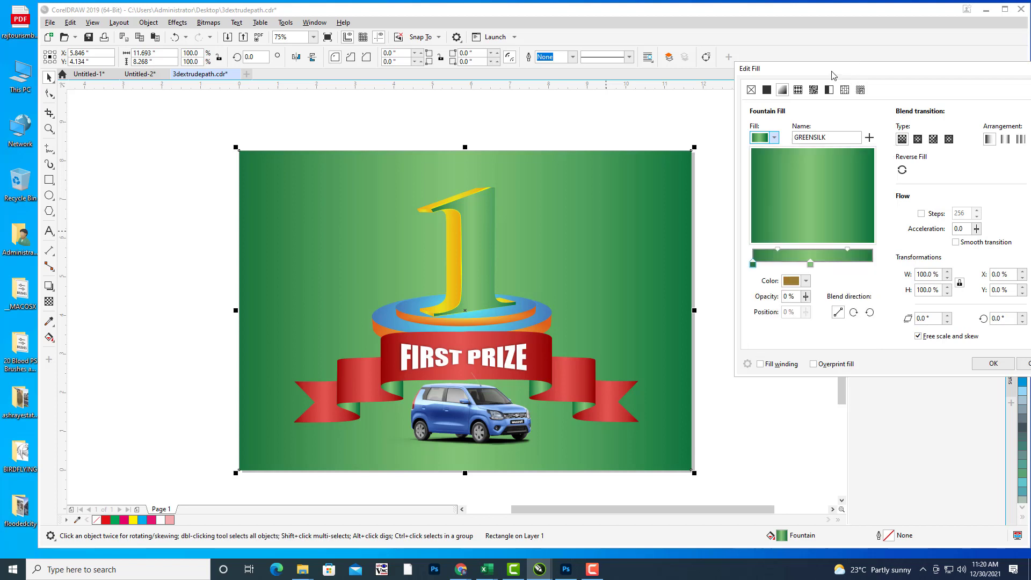
click(773, 138)
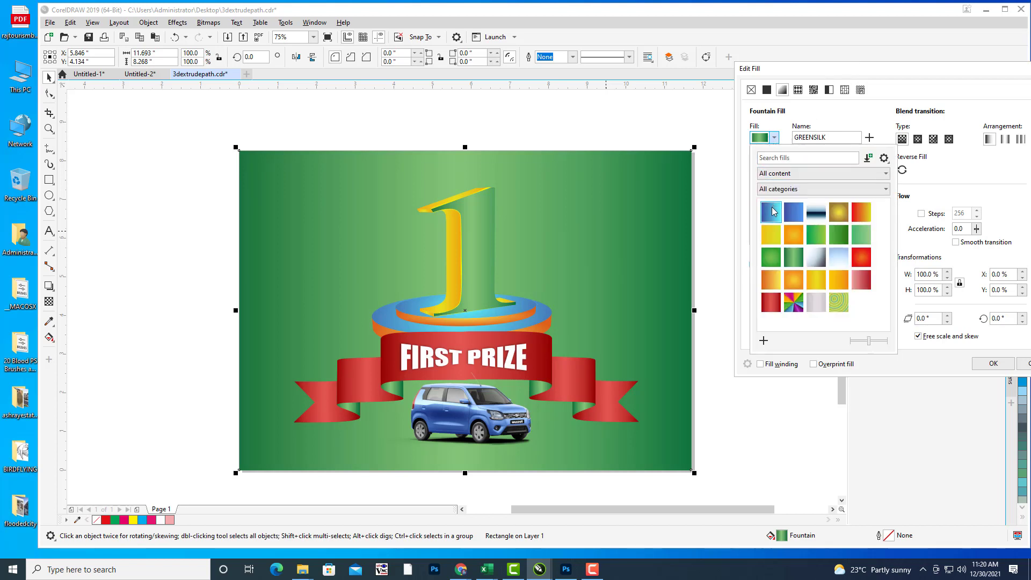
click(774, 211)
click(917, 139)
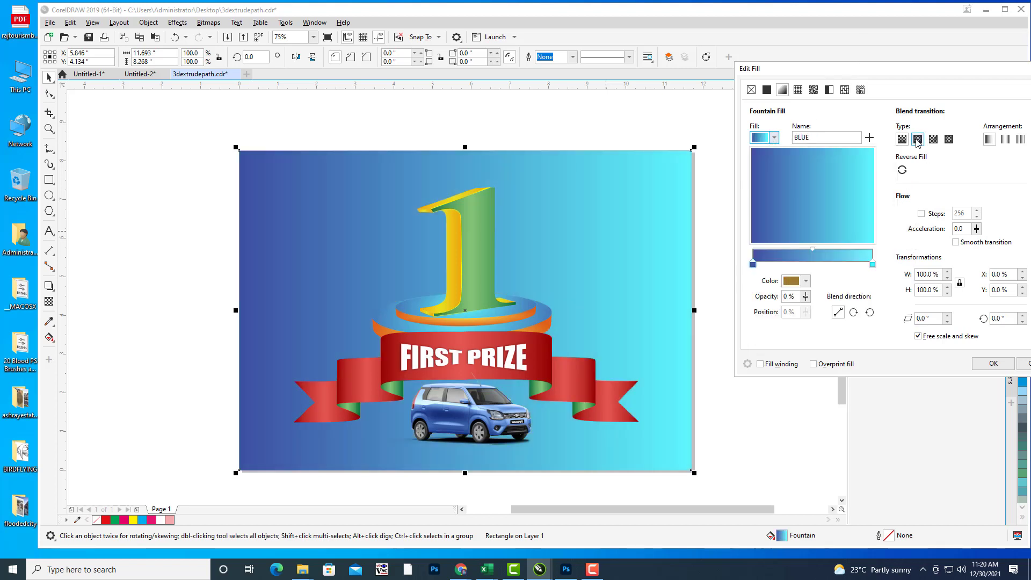
click(917, 139)
click(917, 140)
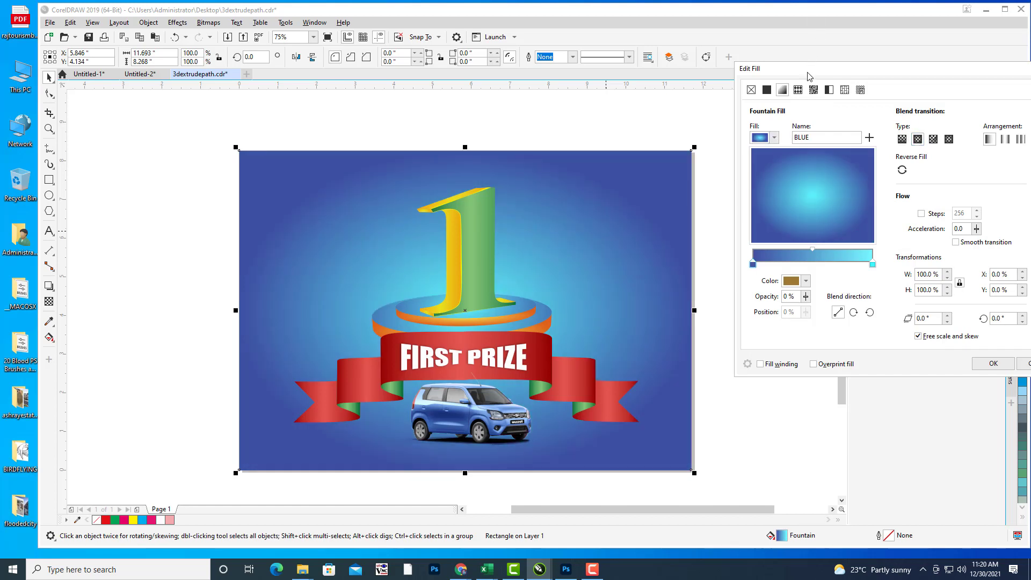
drag(824, 71, 734, 65)
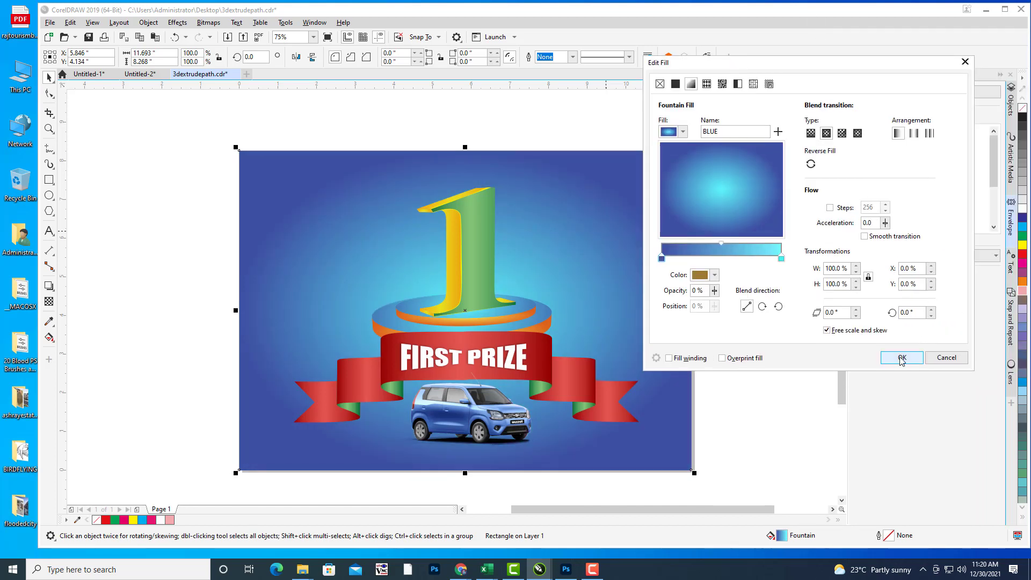
click(904, 359)
Step: Drag the radial blue gradient handles outward so the cyan centre glows behind the number 1
click(593, 212)
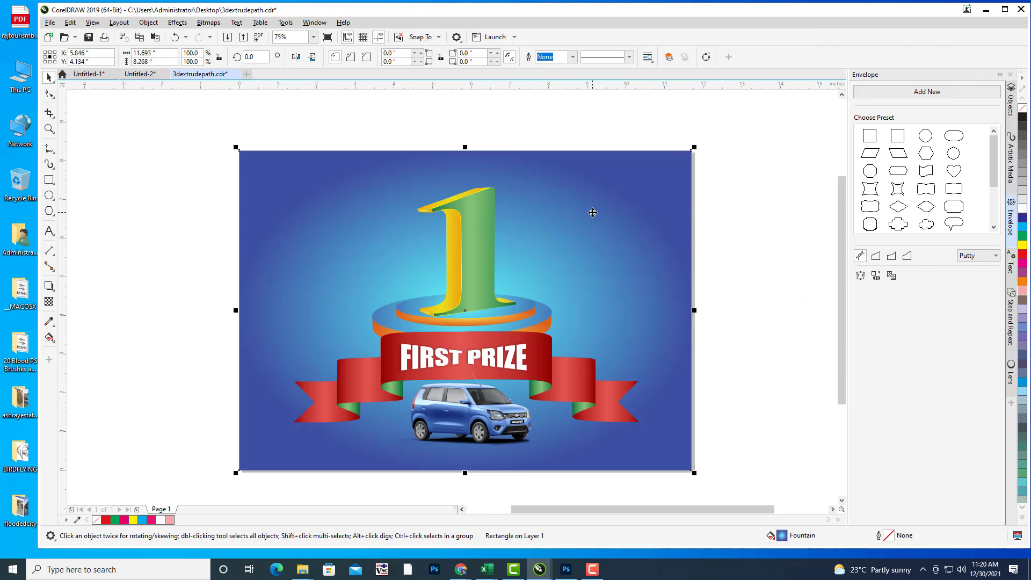
key(g)
drag(465, 151, 465, 89)
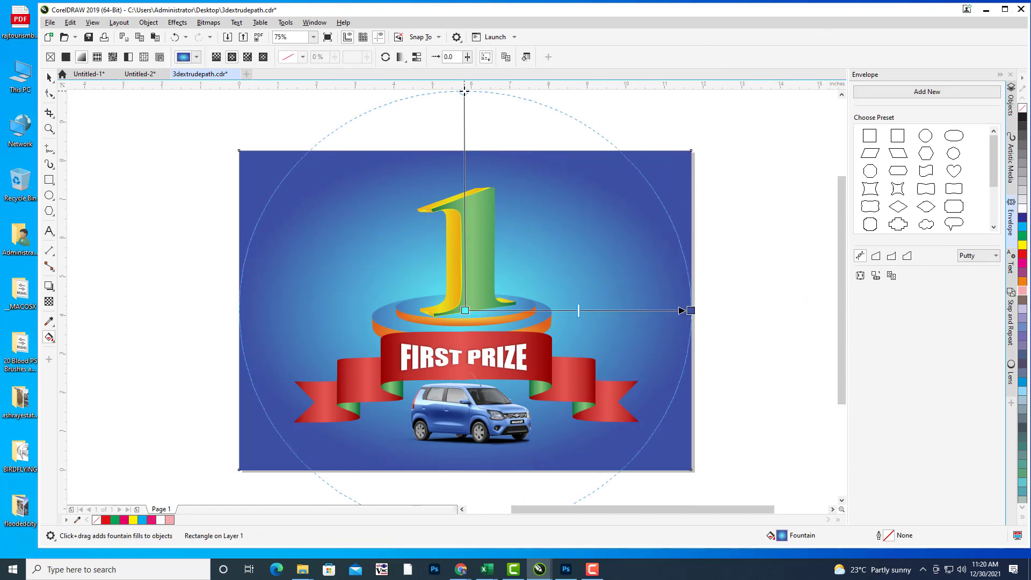
drag(690, 310, 796, 323)
drag(726, 230, 720, 253)
click(49, 79)
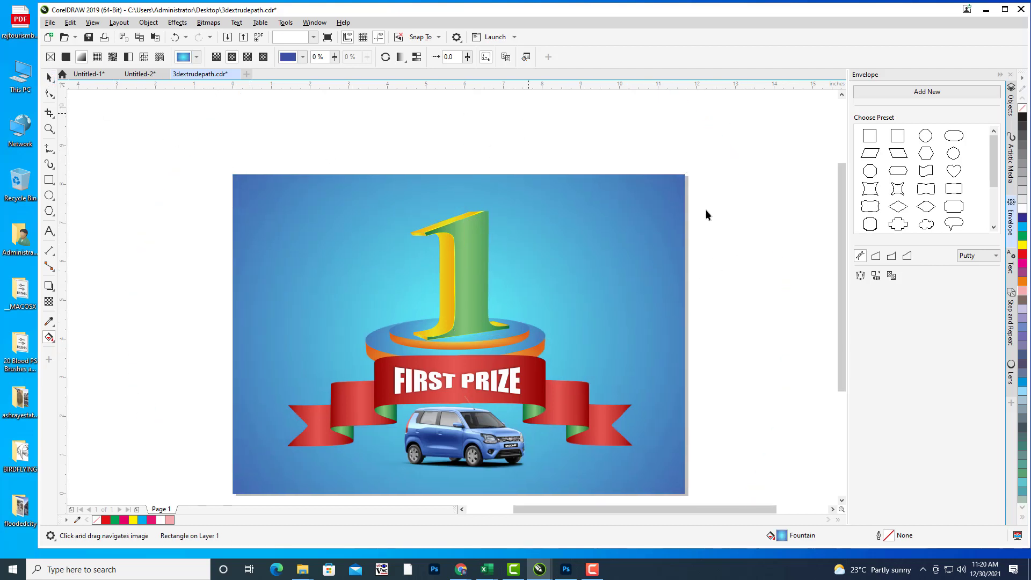
click(706, 214)
drag(706, 214, 730, 206)
click(571, 391)
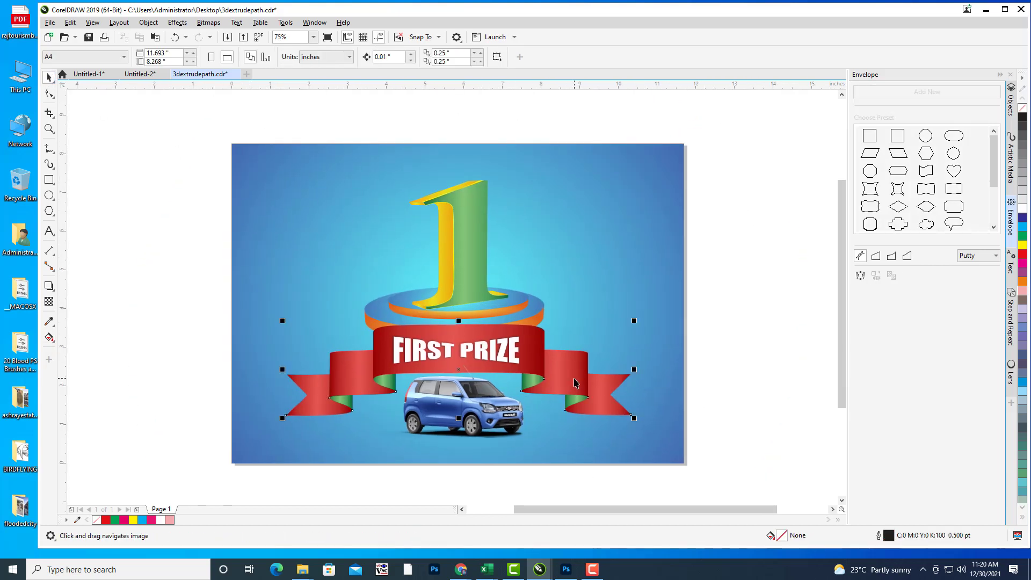
Step: Set the red ribbon's outline to white with Hairline width in Outline Pen
double_click(888, 538)
drag(490, 189, 840, 108)
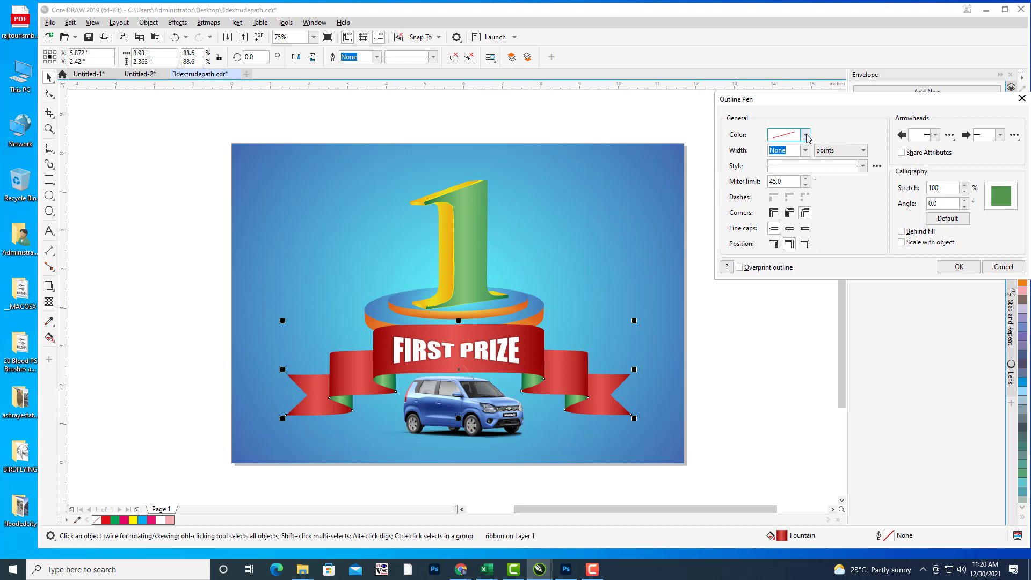
click(805, 135)
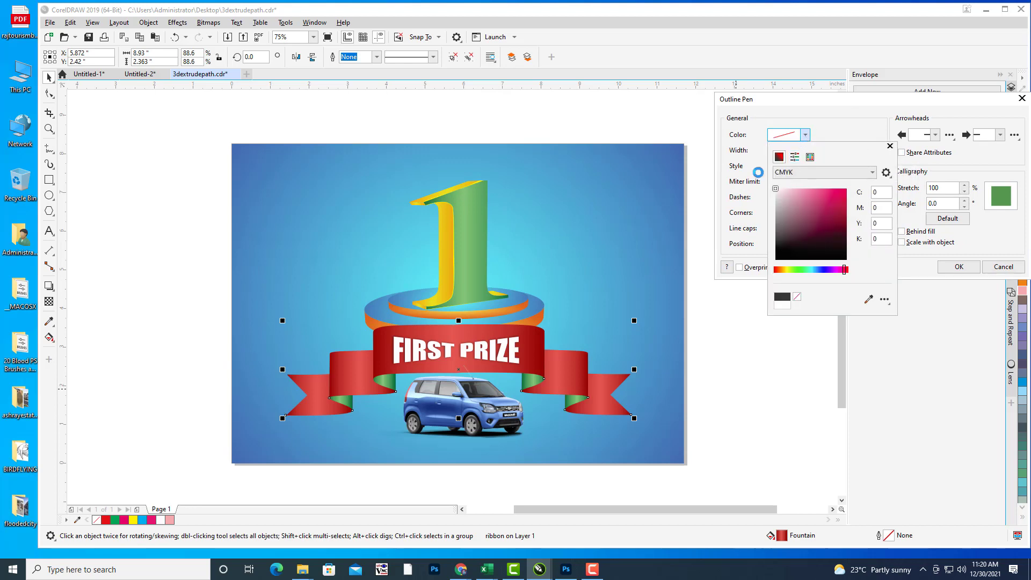
click(737, 160)
click(805, 151)
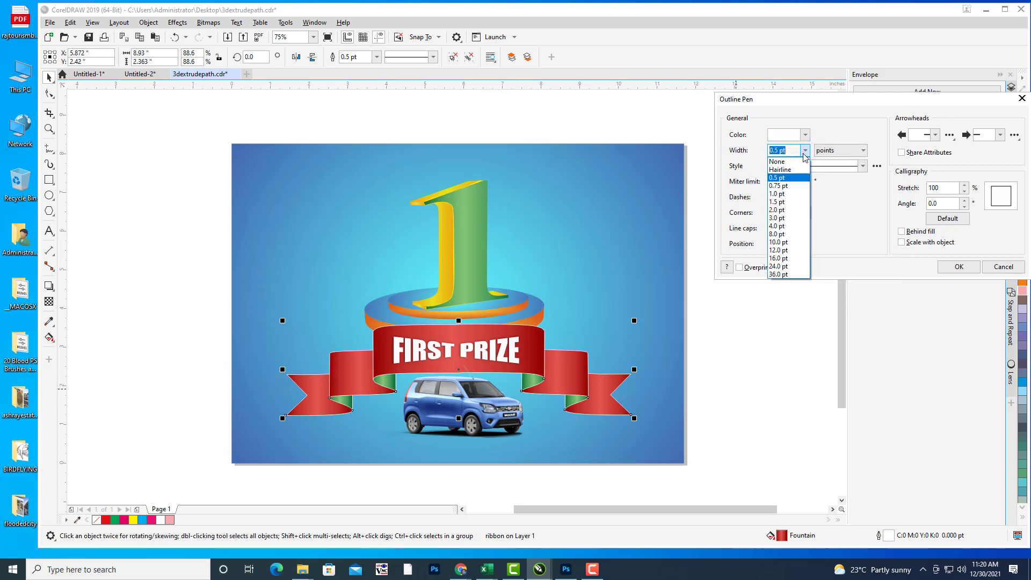
click(784, 159)
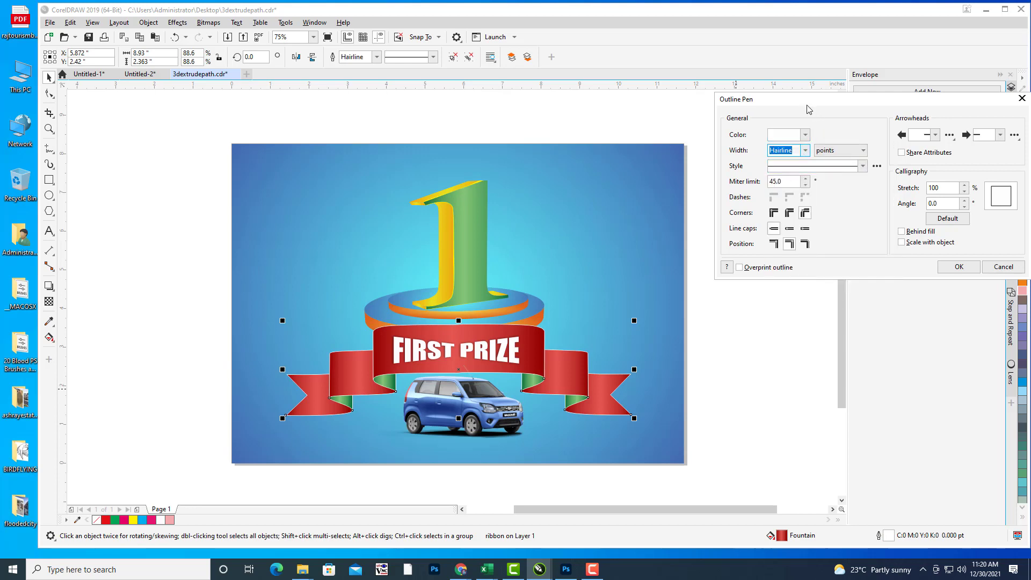
drag(810, 108, 791, 121)
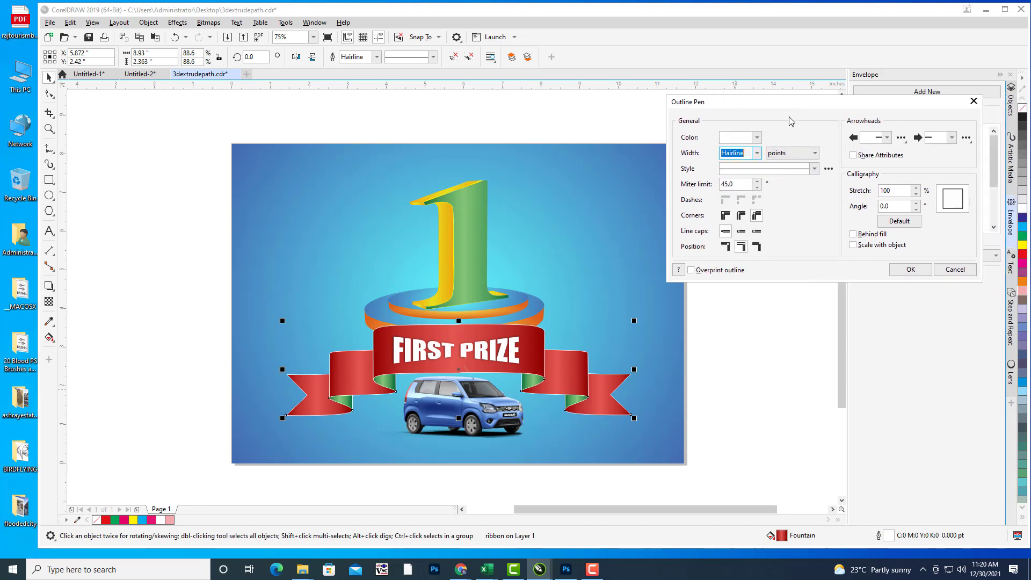
click(911, 269)
key(h)
drag(684, 242, 688, 231)
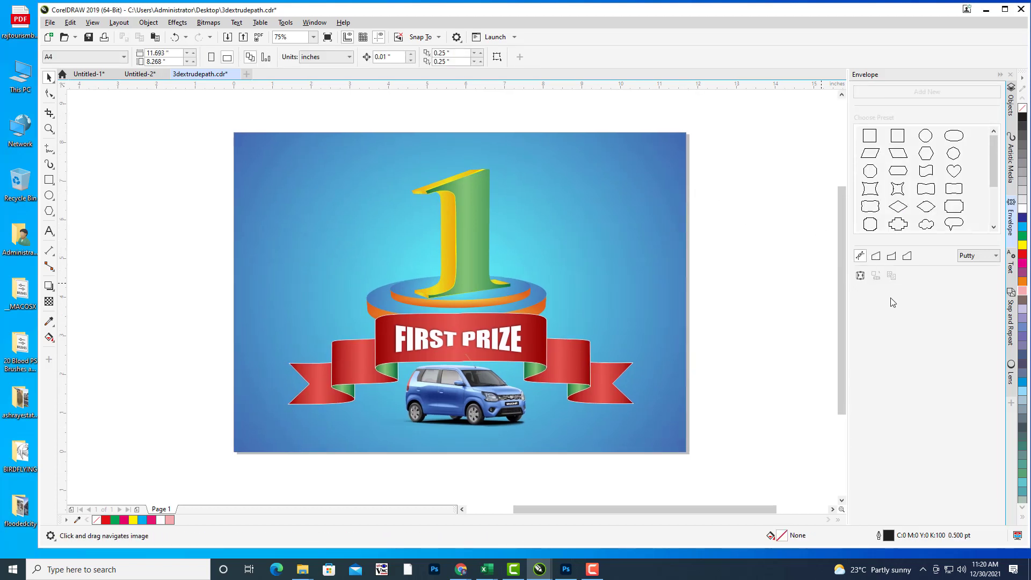
Step: Draw a tall rectangle right of the page, fill it orange and remove its outline
mouse_move(714, 186)
mouse_down()
mouse_move(707, 196)
mouse_move(725, 196)
mouse_move(713, 197)
mouse_up()
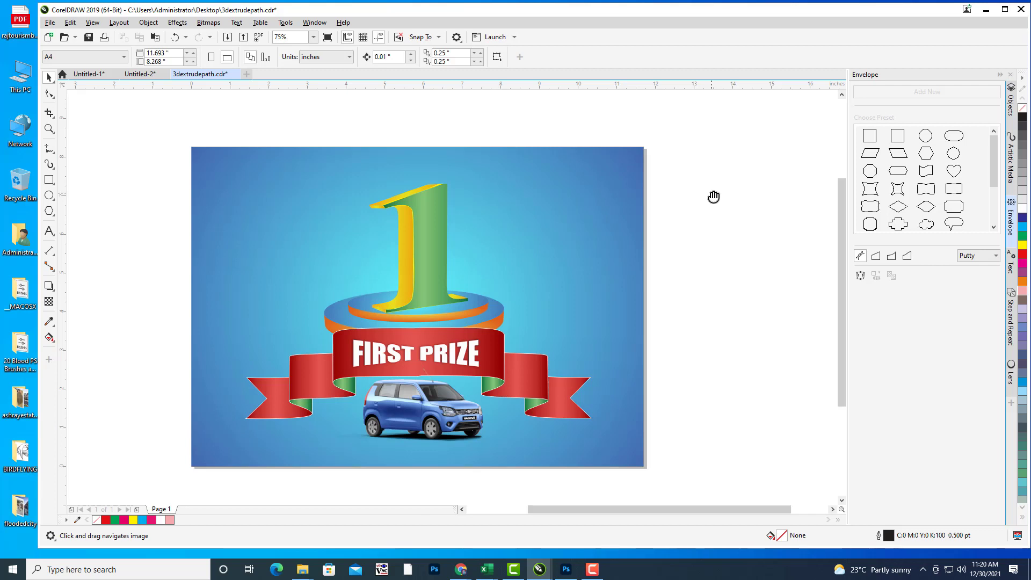
scroll(586, 243, right, 5)
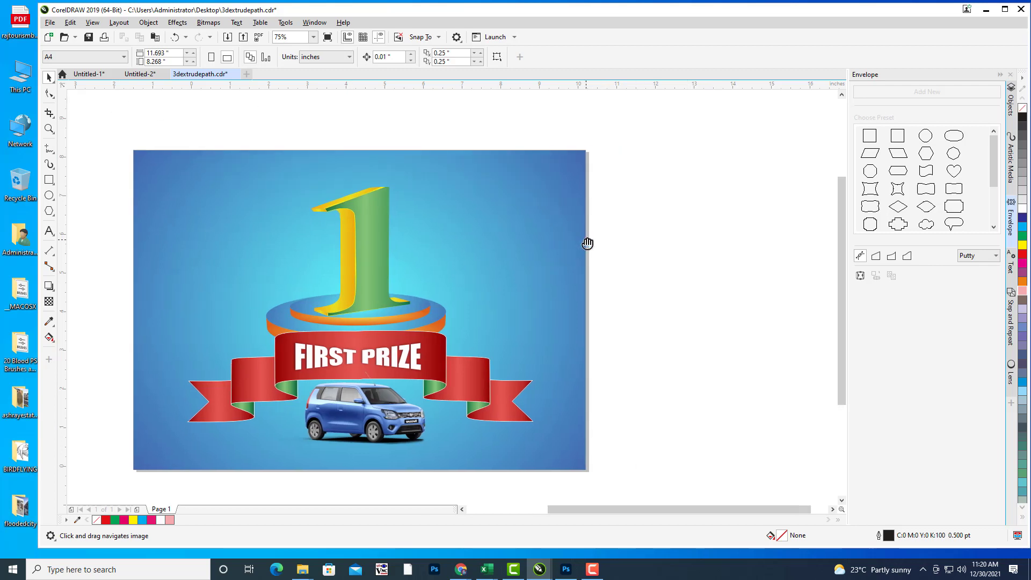
drag(599, 221, 542, 230)
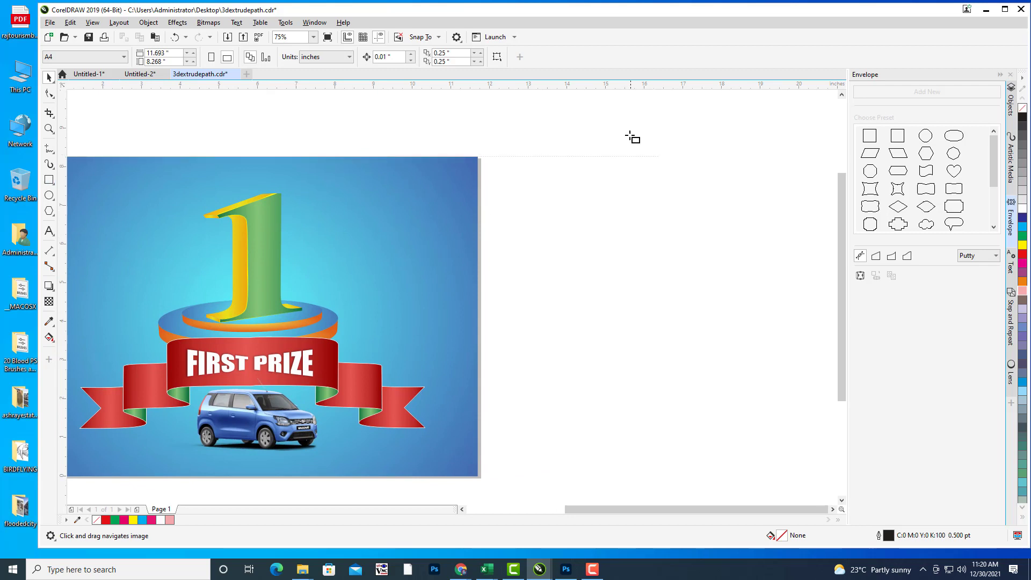
mouse_move(628, 132)
mouse_down()
mouse_move(686, 306)
mouse_move(674, 327)
mouse_up()
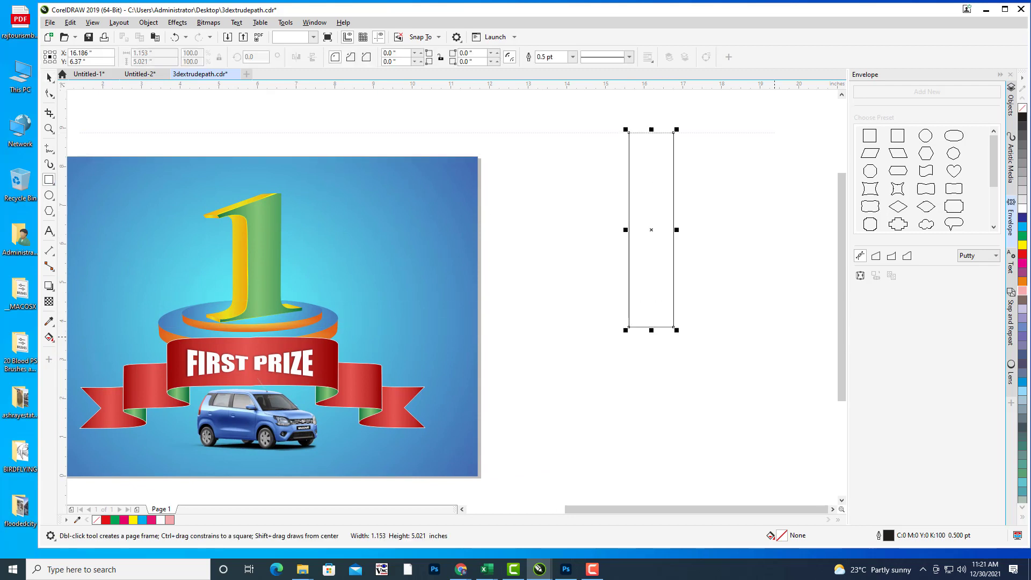
click(1023, 246)
click(1022, 283)
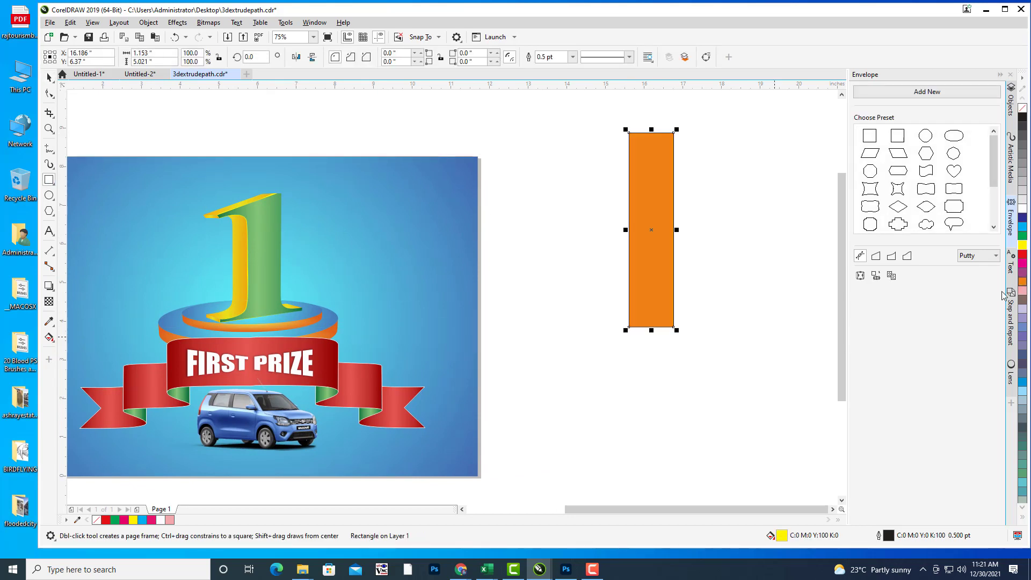
click(49, 78)
click(637, 202)
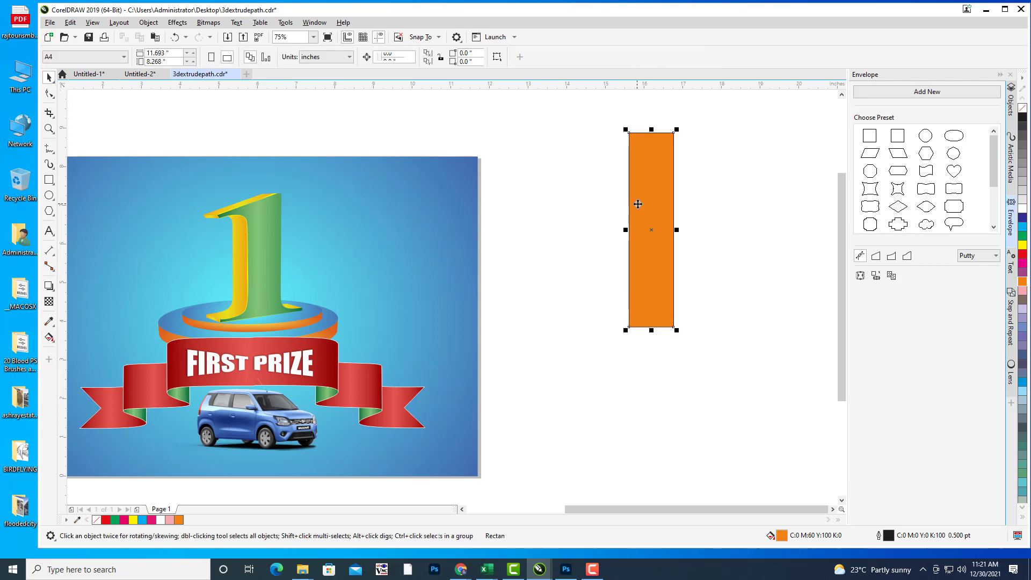
click(573, 57)
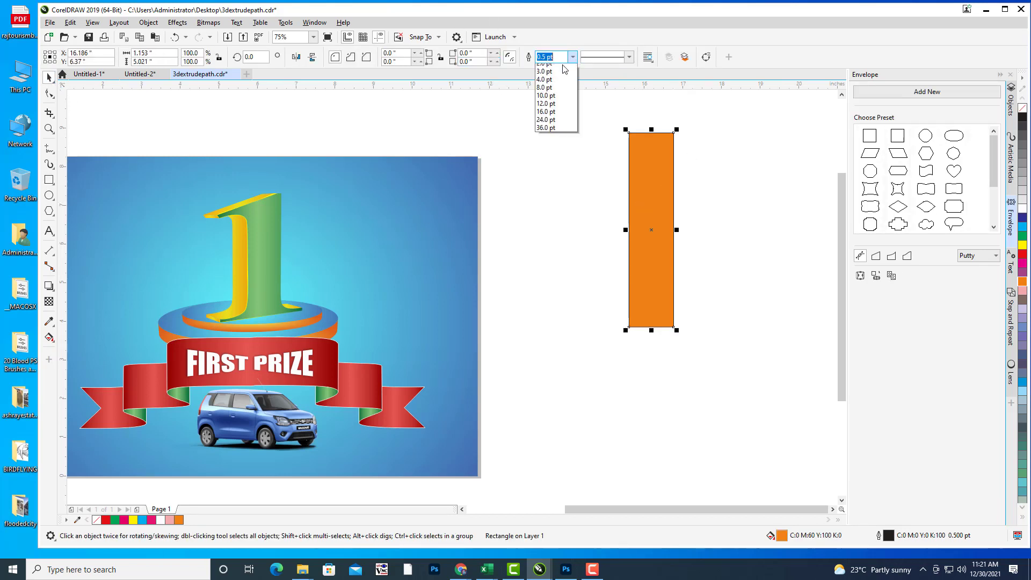
click(548, 68)
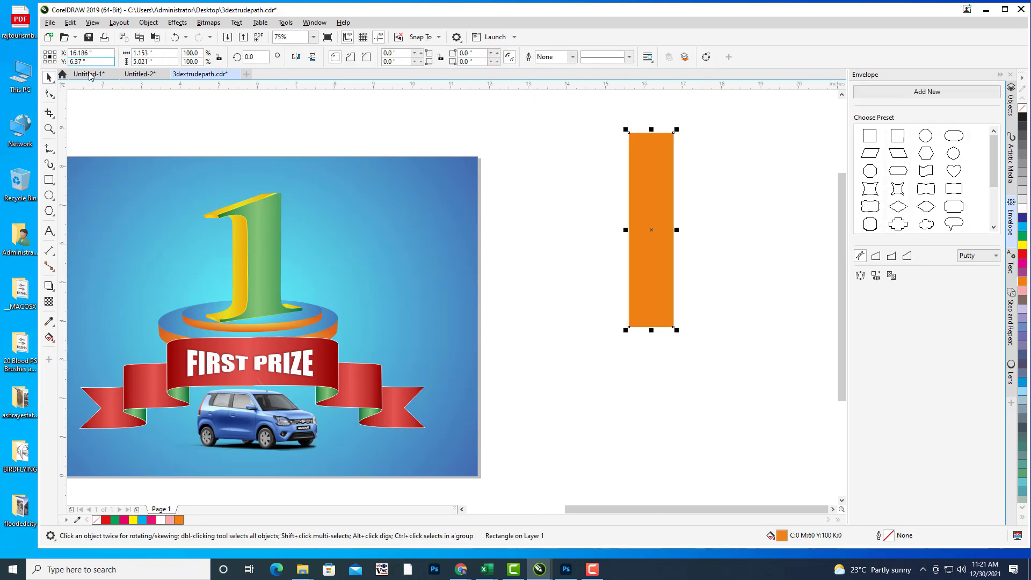
Step: Convert the rectangle to curves and drag its nodes into a wedge tapering to a point
click(661, 195)
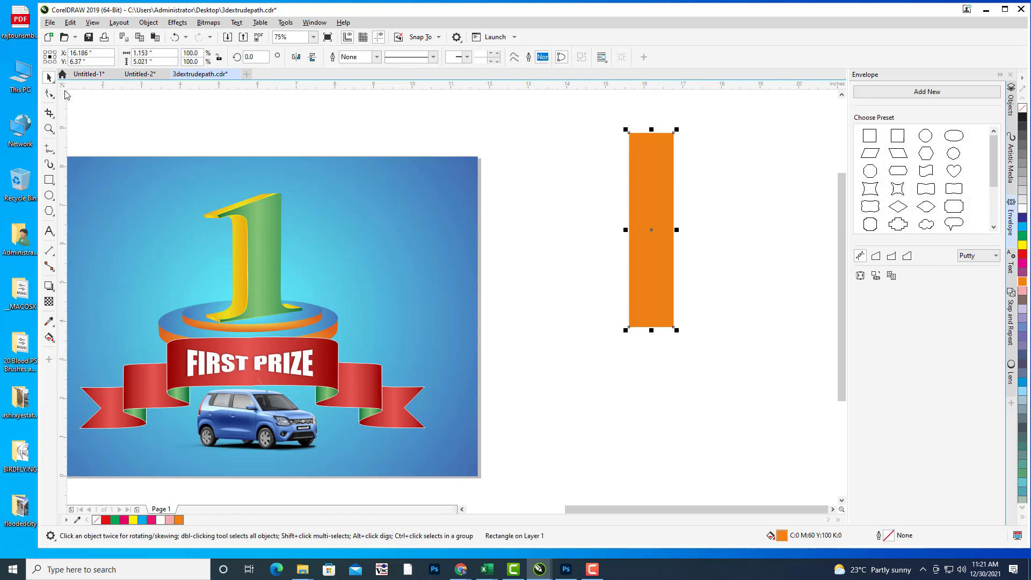
key(ctrl+q)
key(F10)
drag(629, 328, 662, 327)
drag(674, 133, 686, 134)
click(49, 77)
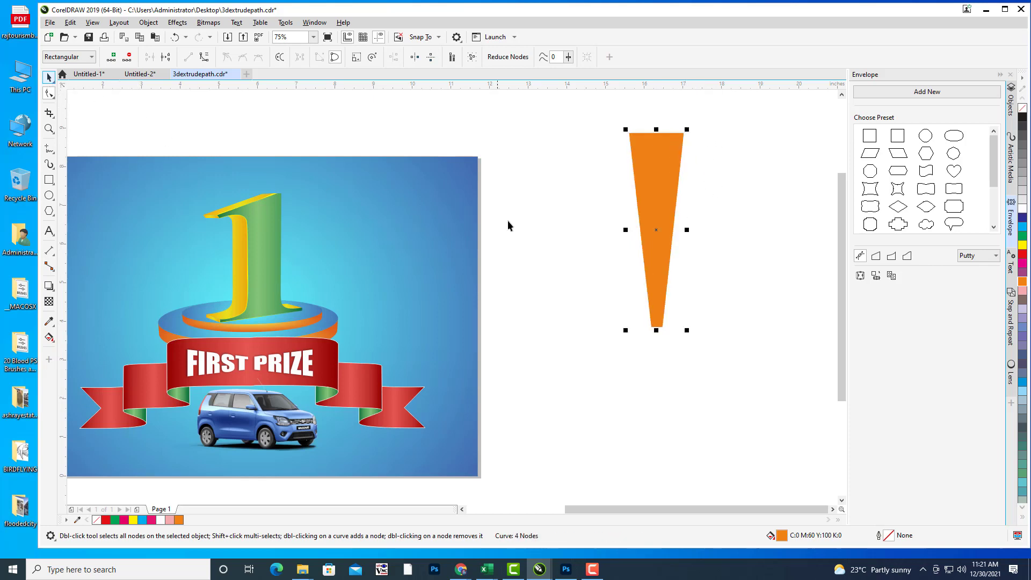
drag(793, 185, 707, 168)
click(708, 169)
scroll(707, 169, down, 1)
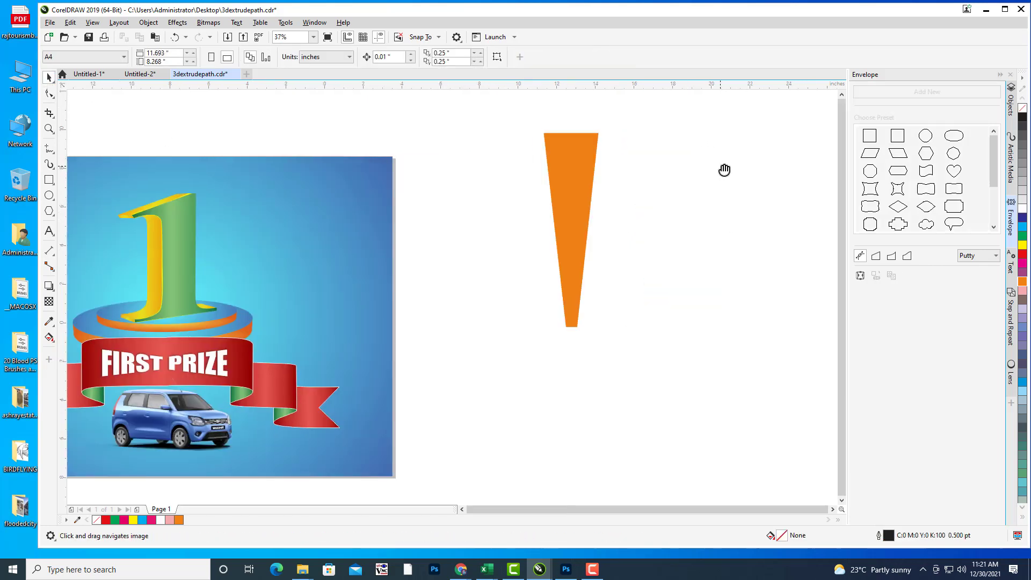
scroll(650, 185, down, 2)
Step: Rotate repeated copies of the wedge around its tip to form twelve rays
drag(650, 186, 661, 156)
scroll(581, 180, up, 1)
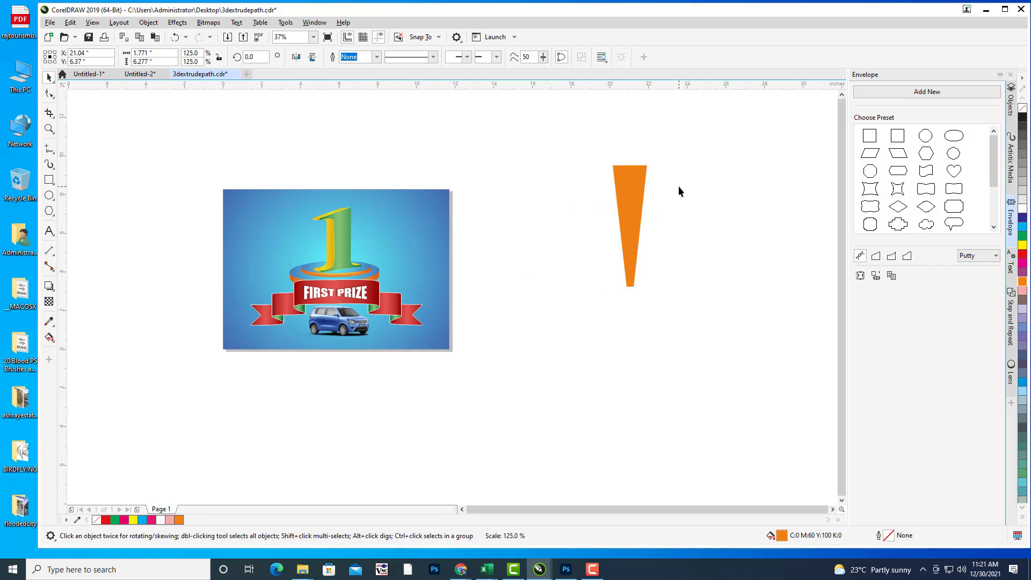
click(649, 187)
click(615, 170)
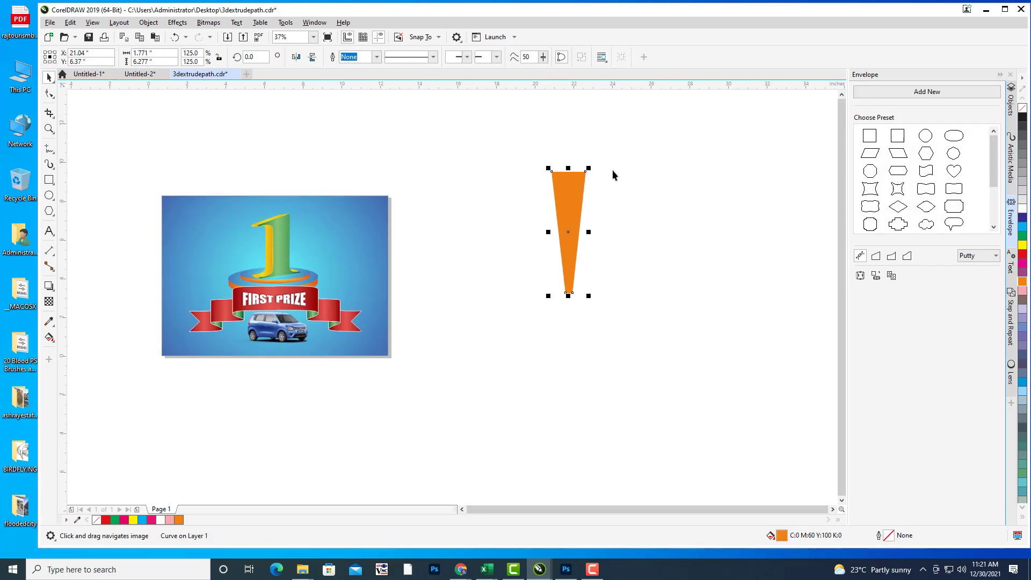
drag(576, 199, 596, 160)
click(596, 160)
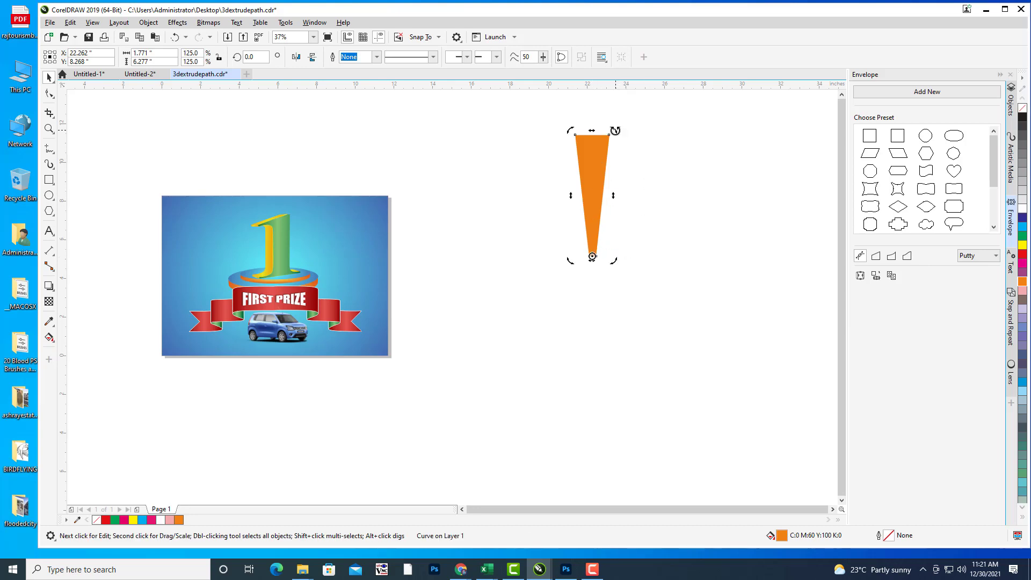
drag(616, 130, 675, 166)
key(ctrl+r)
key(ctrl+r)
key(ctrl+r)
key(ctrl+r)
key(ctrl+r)
key(ctrl+r)
key(ctrl+r)
key(ctrl+r)
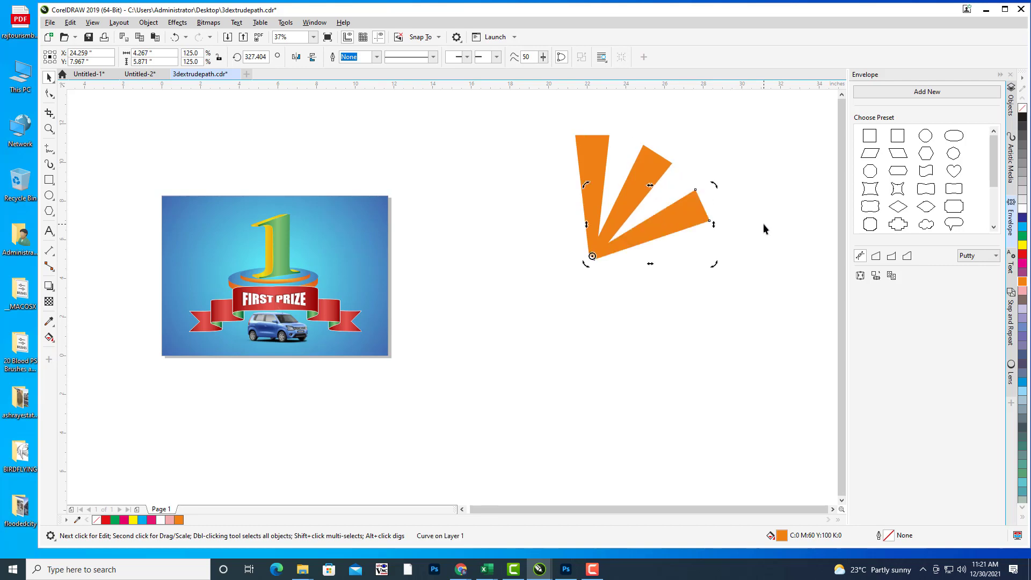
key(ctrl+r)
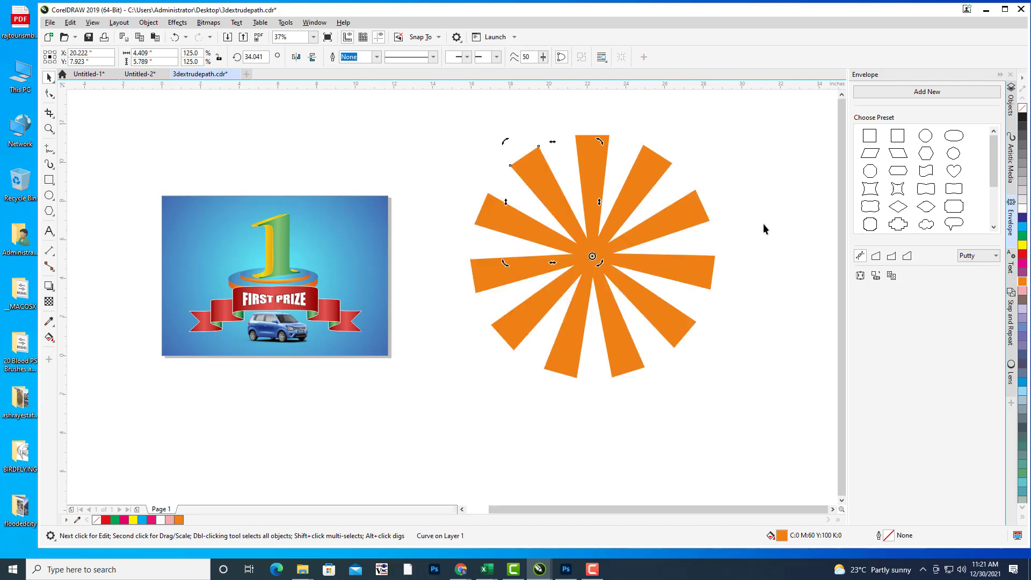
Step: Group the twelve rays and enlarge the starburst slightly to 106.4%
click(744, 192)
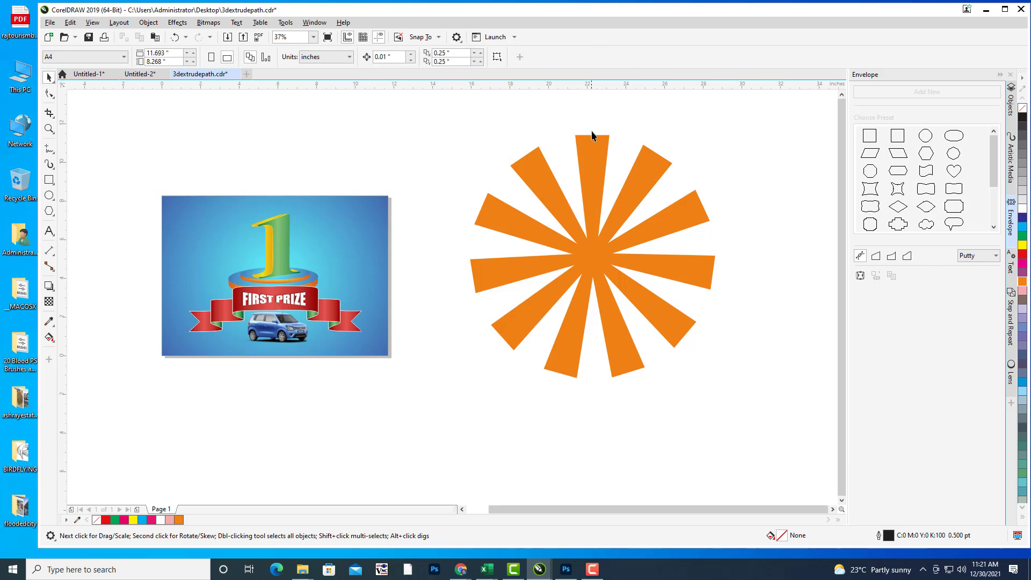
drag(789, 428, 789, 426)
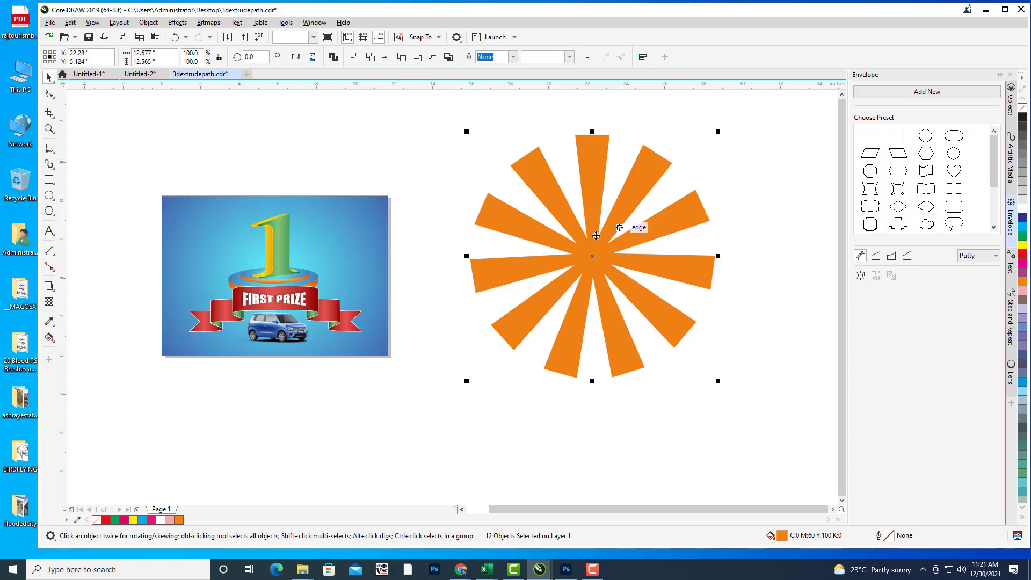
key(ctrl+g)
drag(596, 235, 575, 254)
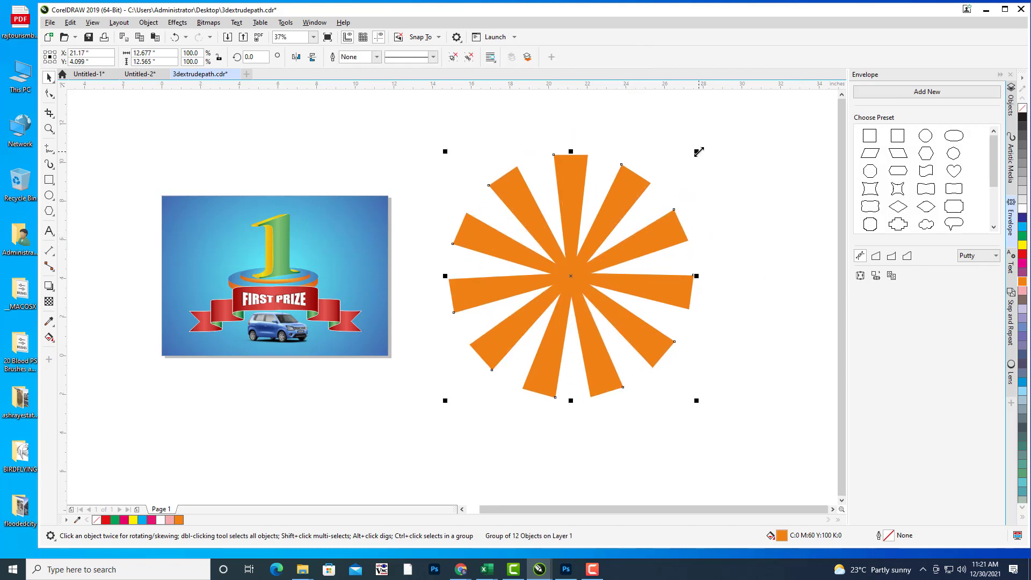
drag(702, 148, 707, 143)
mouse_move(610, 233)
mouse_down()
mouse_move(614, 219)
mouse_move(673, 219)
mouse_move(581, 243)
mouse_move(626, 231)
mouse_up()
double_click(48, 181)
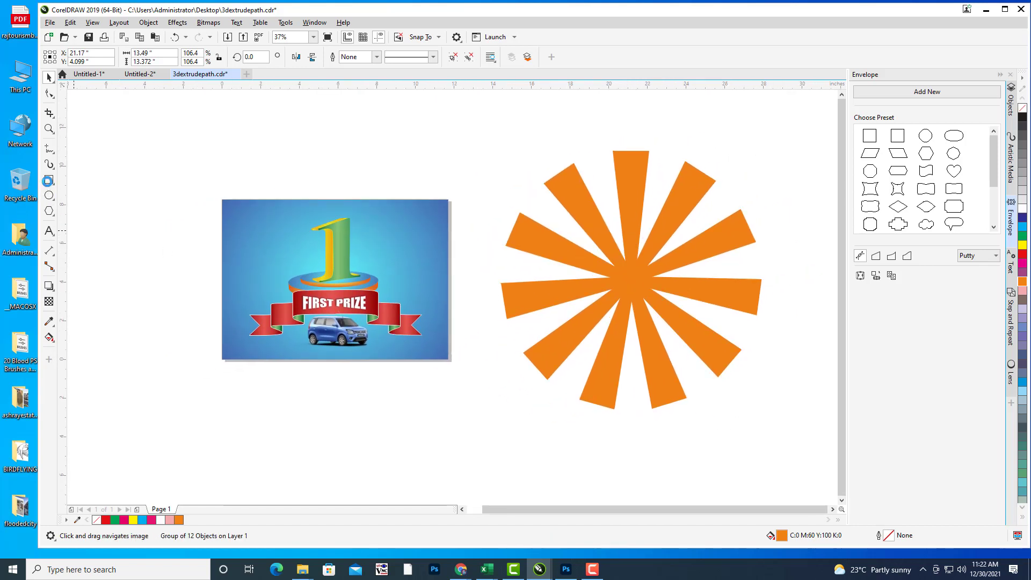
Step: Move the rectangle to the right of the orange starburst
drag(603, 228, 520, 240)
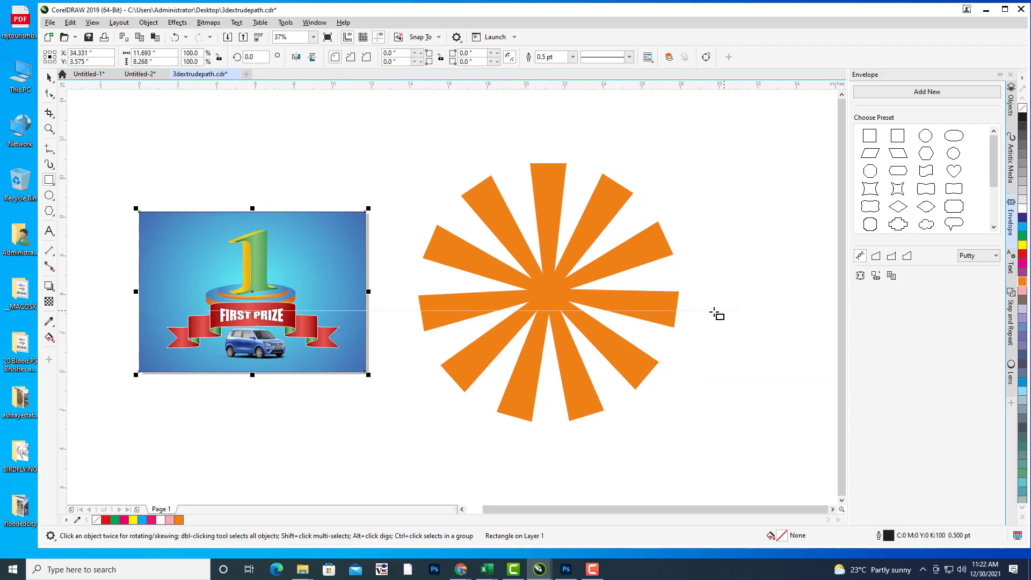
mouse_move(698, 272)
mouse_down()
mouse_move(673, 271)
mouse_move(699, 267)
mouse_up()
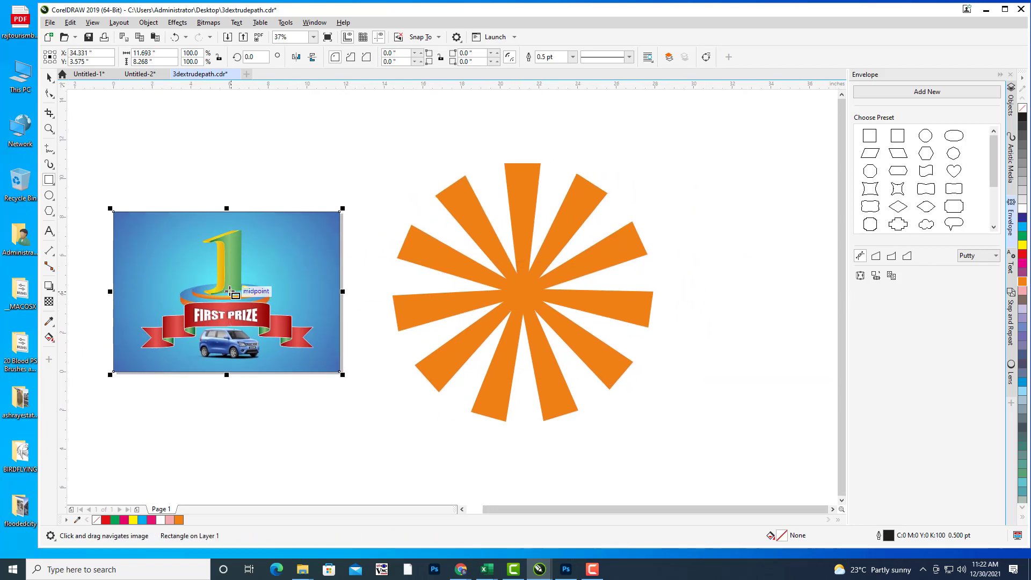
drag(227, 293, 776, 298)
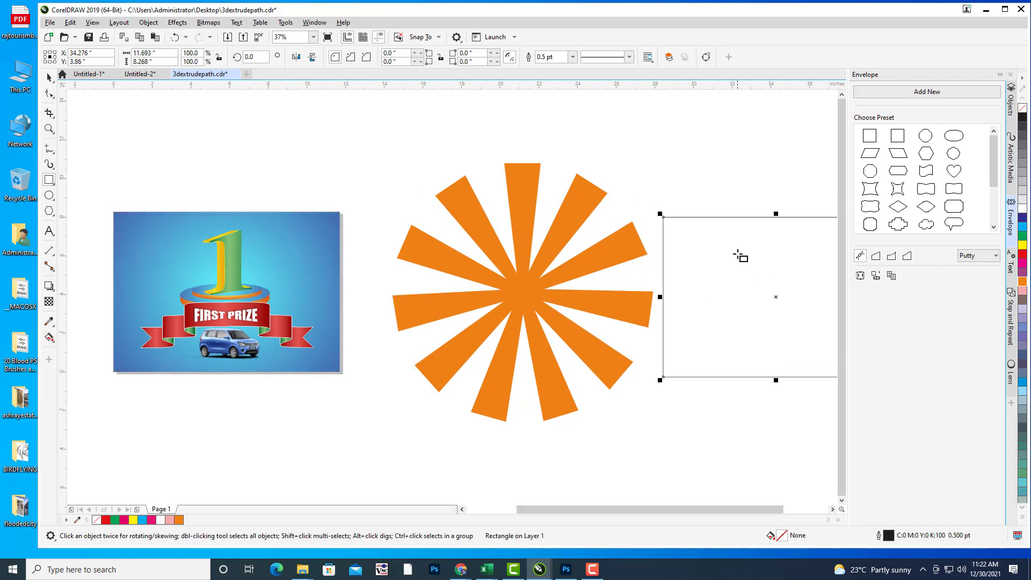
drag(737, 255, 604, 259)
Step: Fill the rectangle yellow with no outline, then select the orange starburst
click(1023, 245)
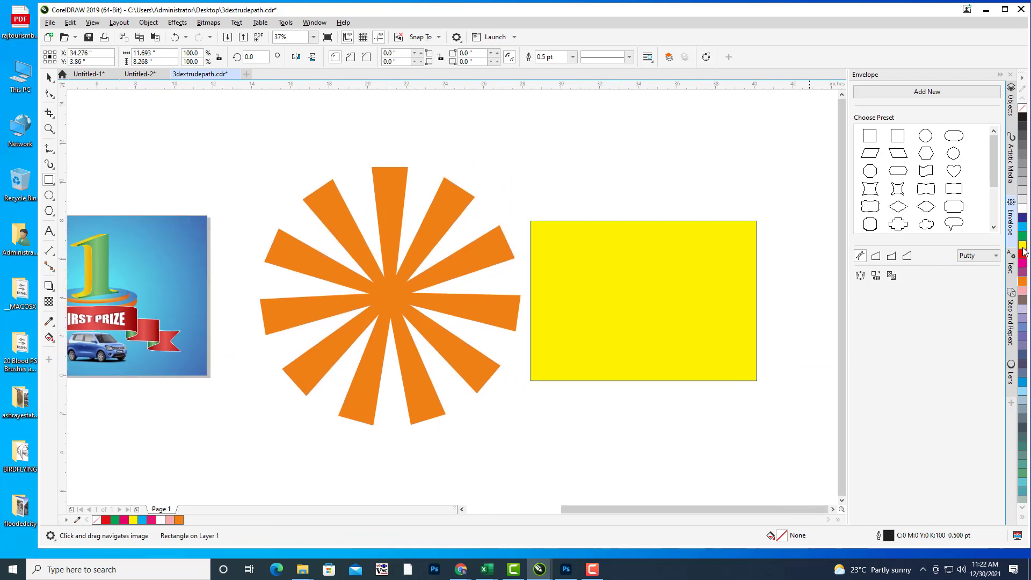
click(572, 56)
click(563, 63)
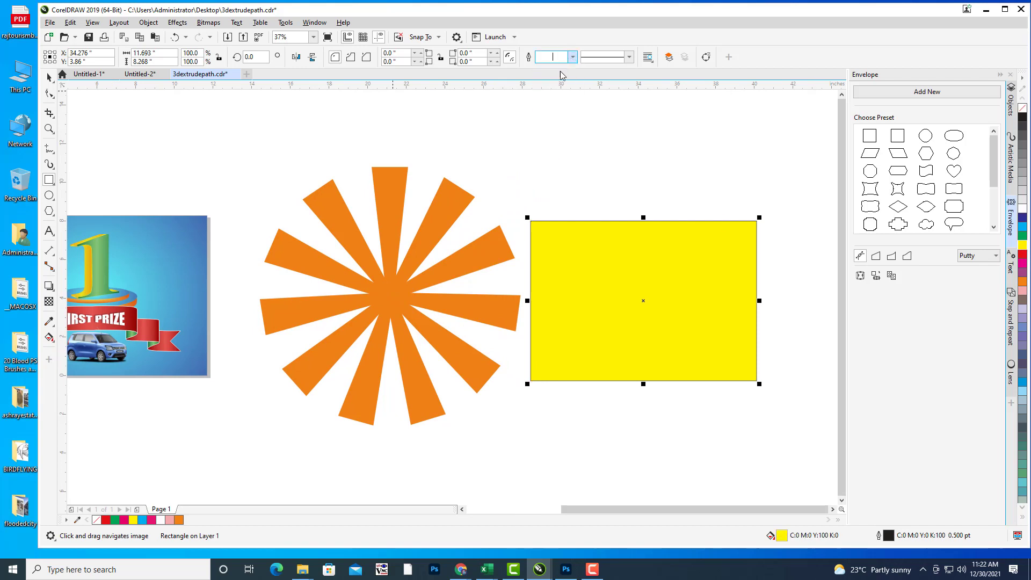
click(610, 138)
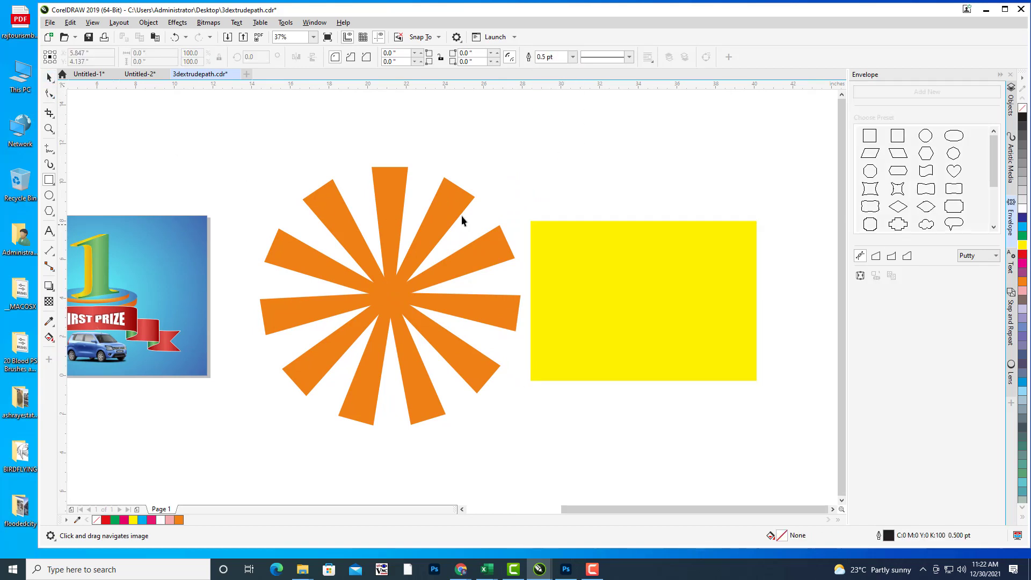
key(space)
click(436, 212)
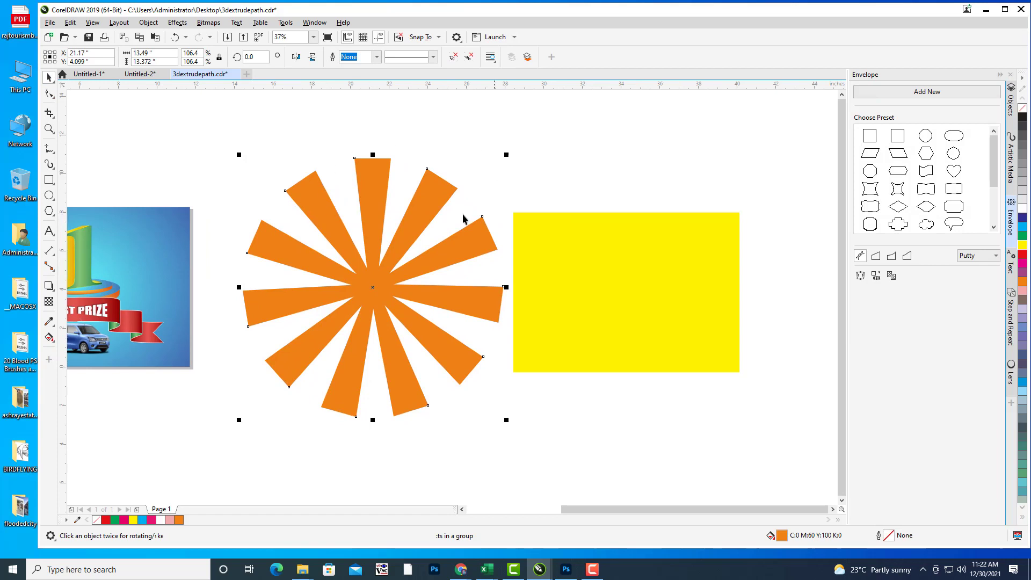
Step: Reposition the yellow rectangle and enlarge it slightly
drag(496, 231, 617, 237)
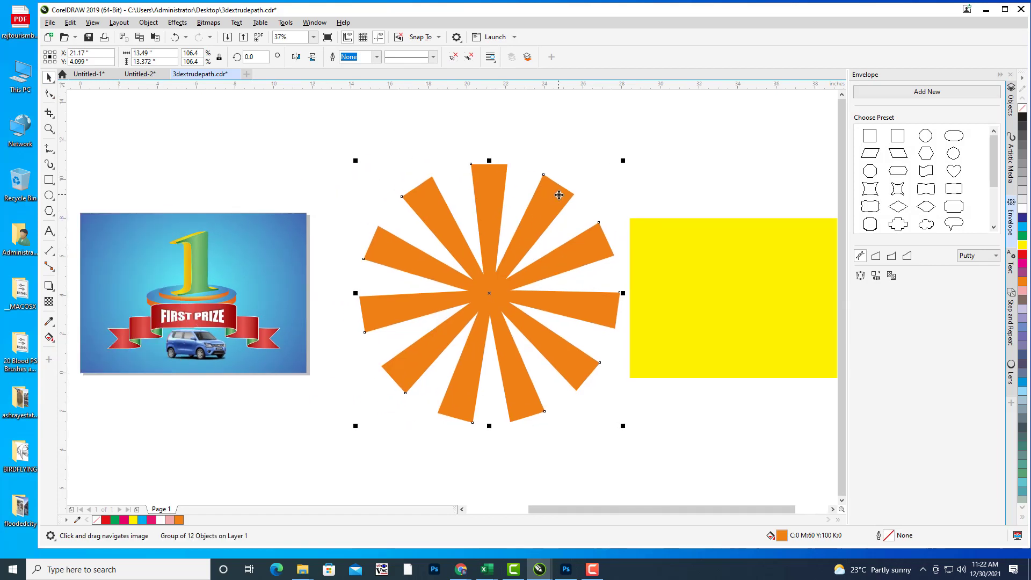
click(678, 268)
scroll(678, 269, right, 3)
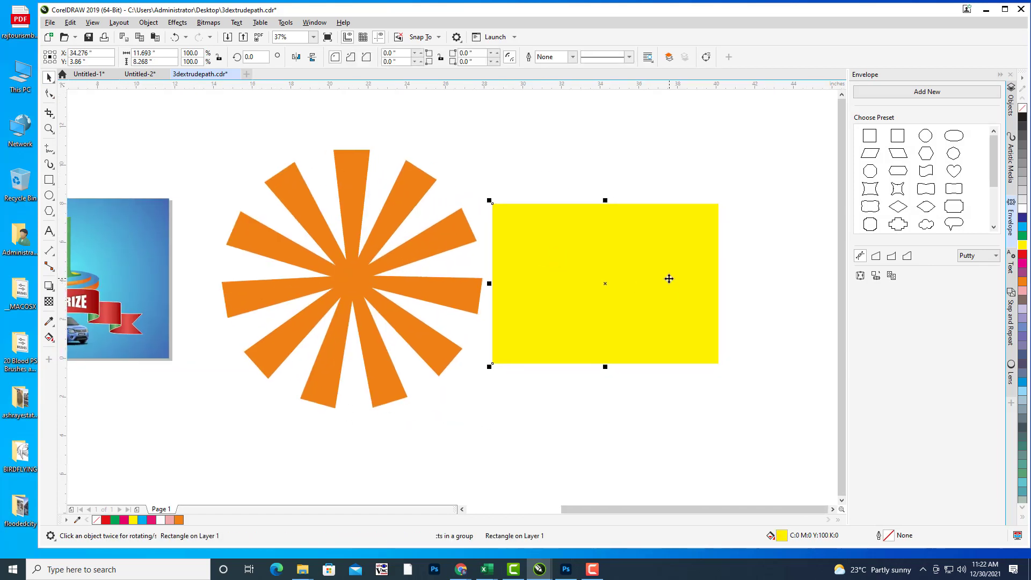
drag(671, 280, 715, 277)
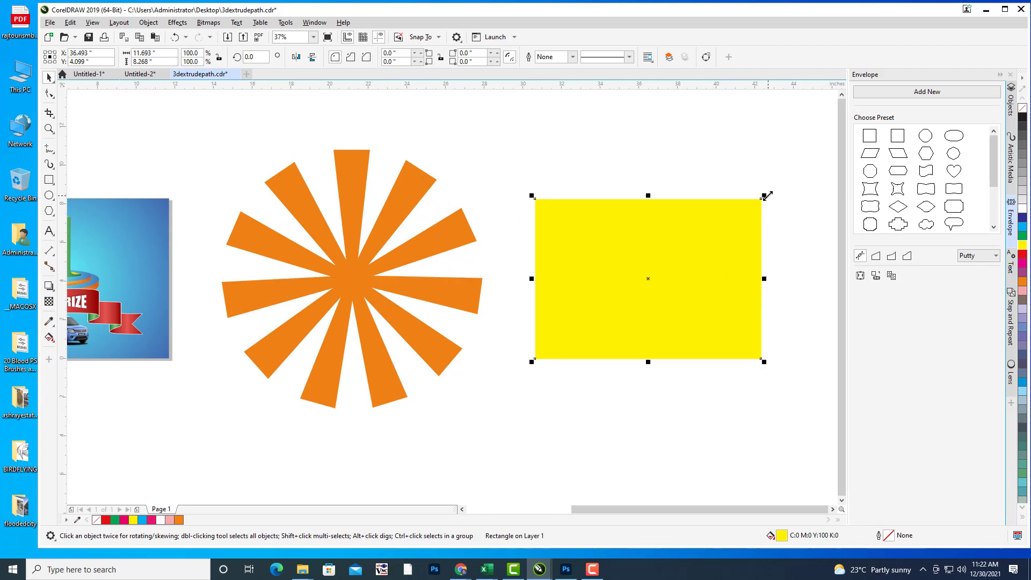
drag(767, 196, 774, 190)
drag(701, 230, 379, 269)
Step: PowerClip the orange sunburst inside the yellow rectangle
click(381, 263)
right_click(378, 263)
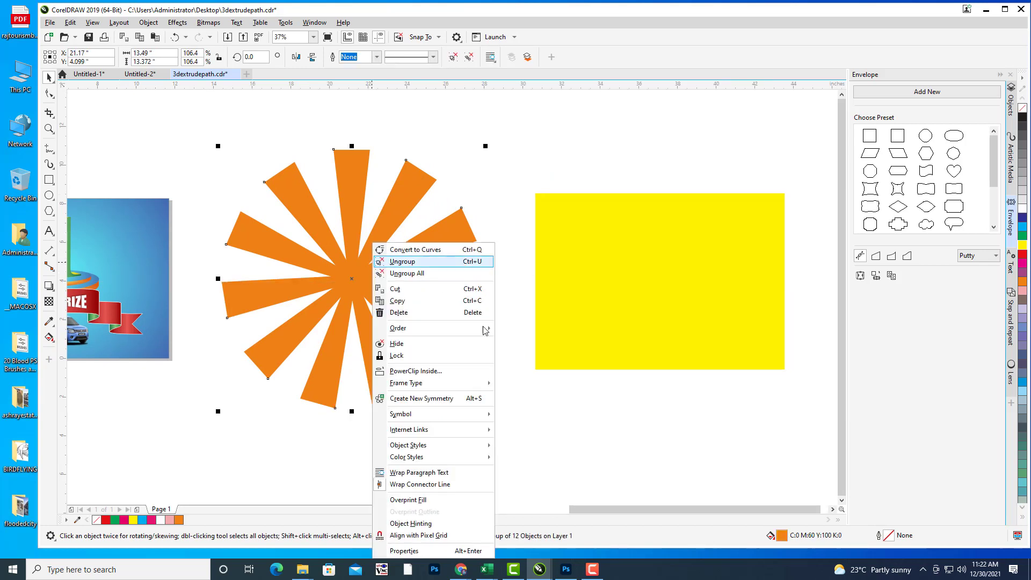
click(416, 371)
click(650, 280)
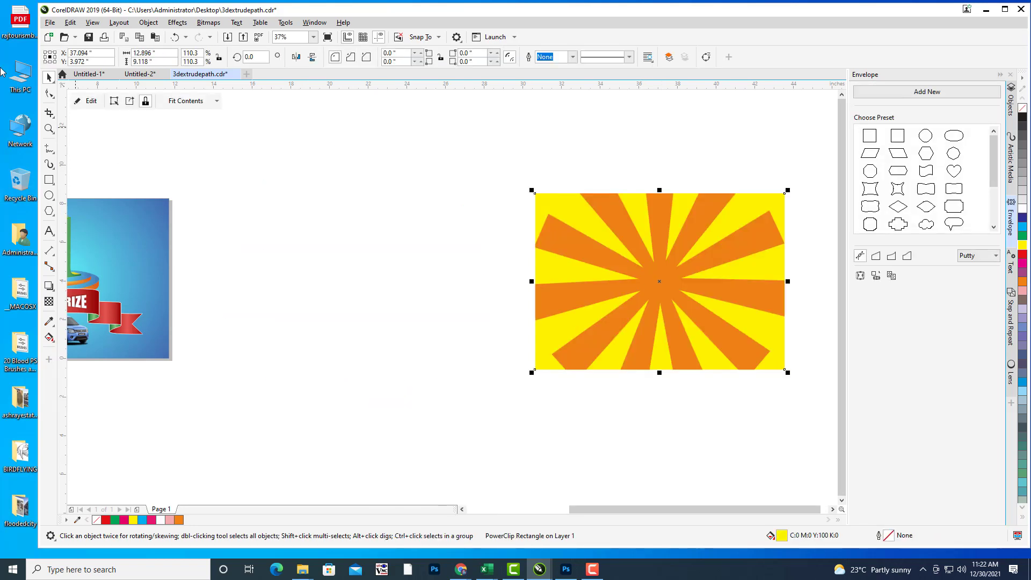
Step: Enlarge the clipped sunburst to 133.5% so its rays fill the rectangle
click(88, 101)
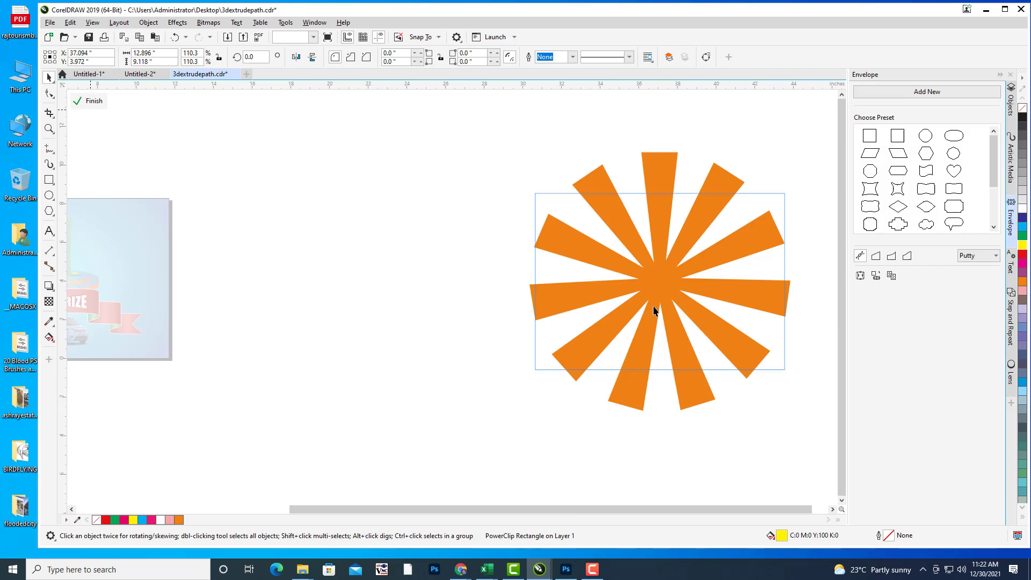
click(672, 281)
drag(794, 146, 826, 115)
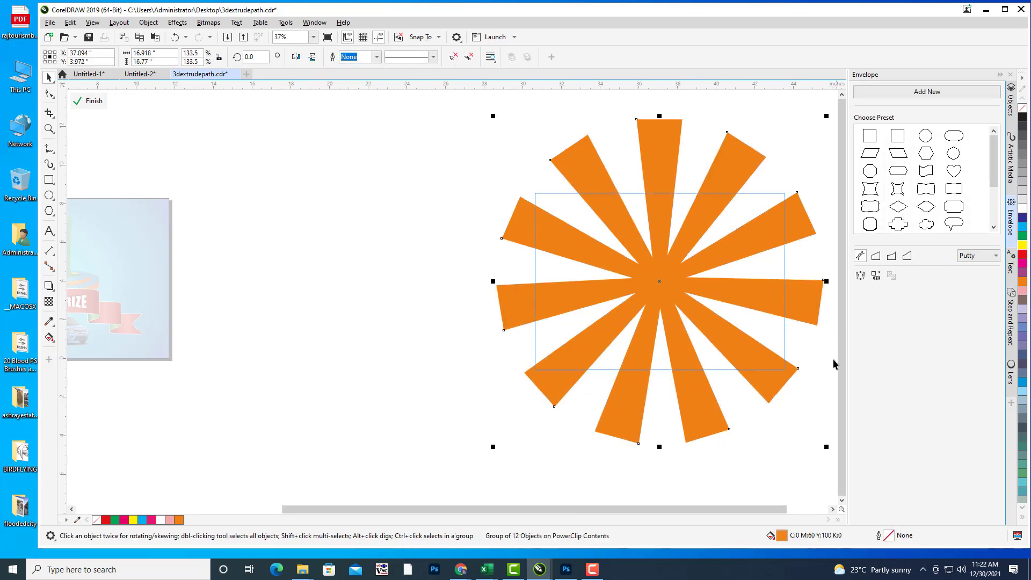
click(85, 102)
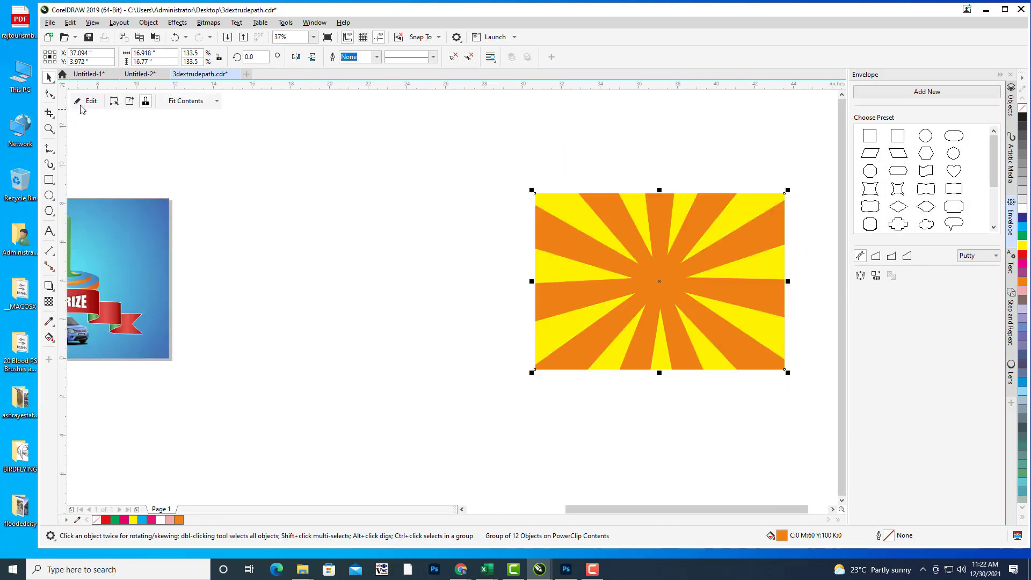
click(530, 263)
scroll(531, 263, down, 2)
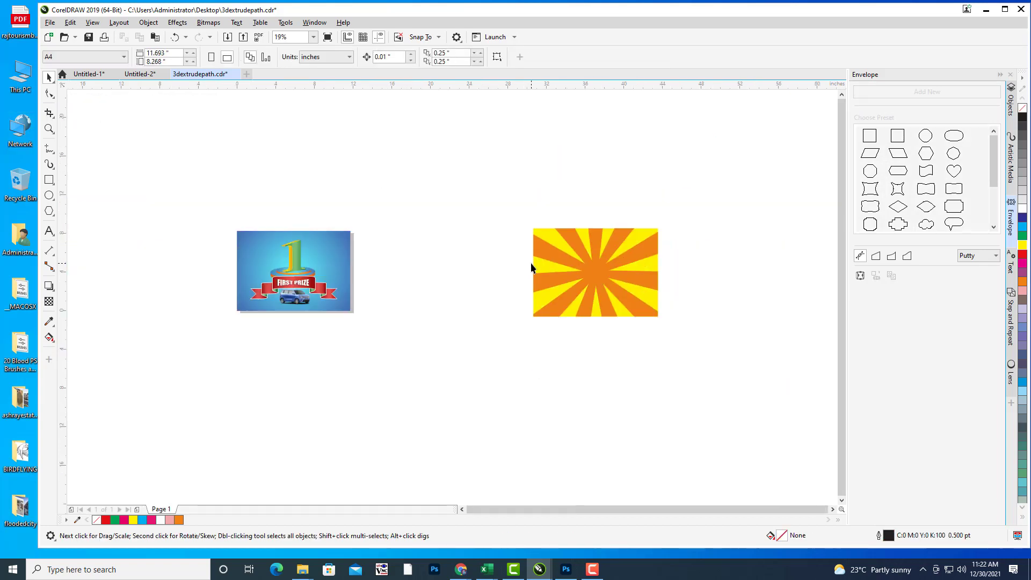
Step: Move the sunburst PowerClip onto the First Prize artwork
drag(531, 262, 600, 267)
click(688, 266)
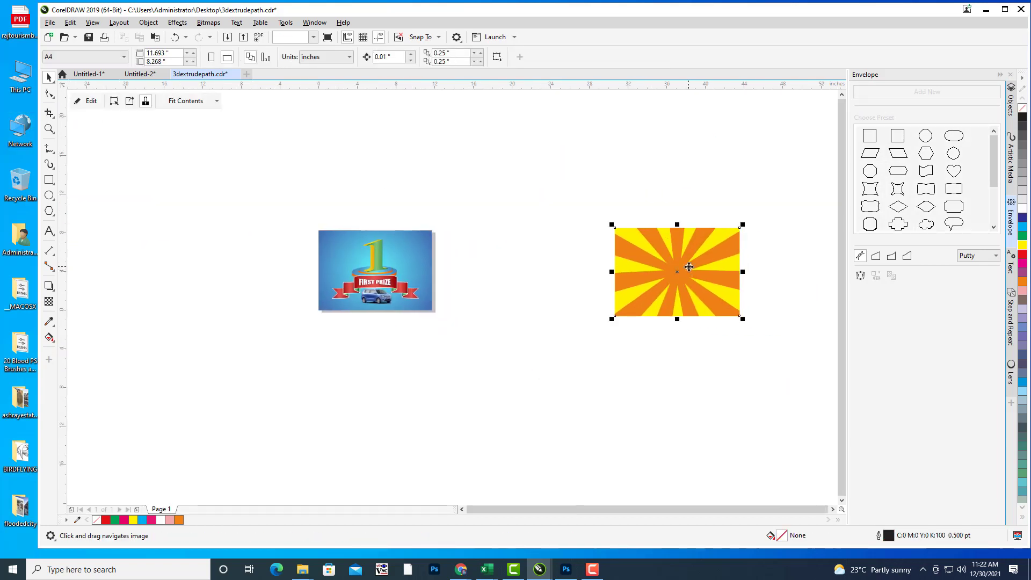
drag(720, 284, 688, 297)
drag(573, 276, 633, 269)
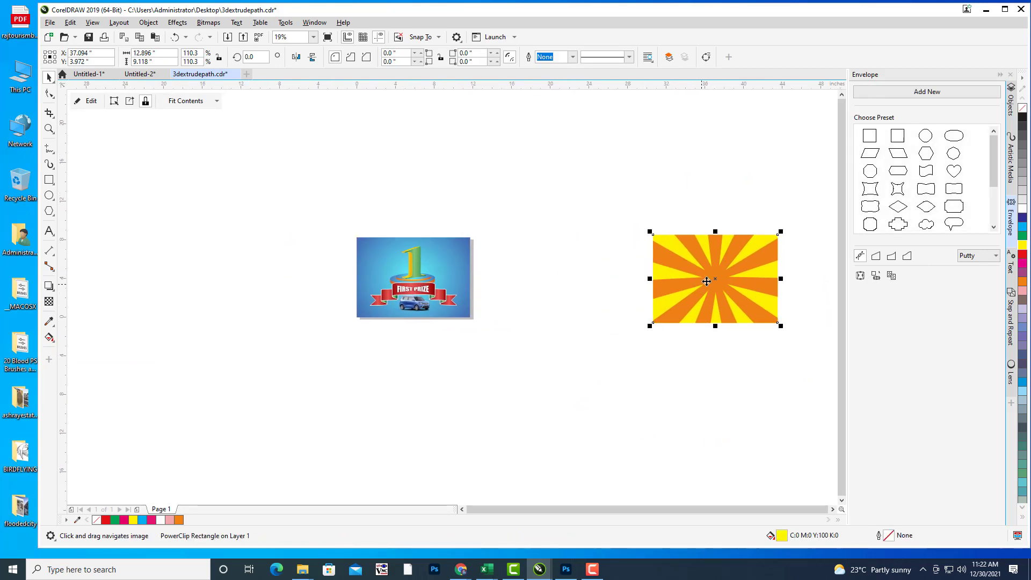
click(591, 285)
click(419, 285)
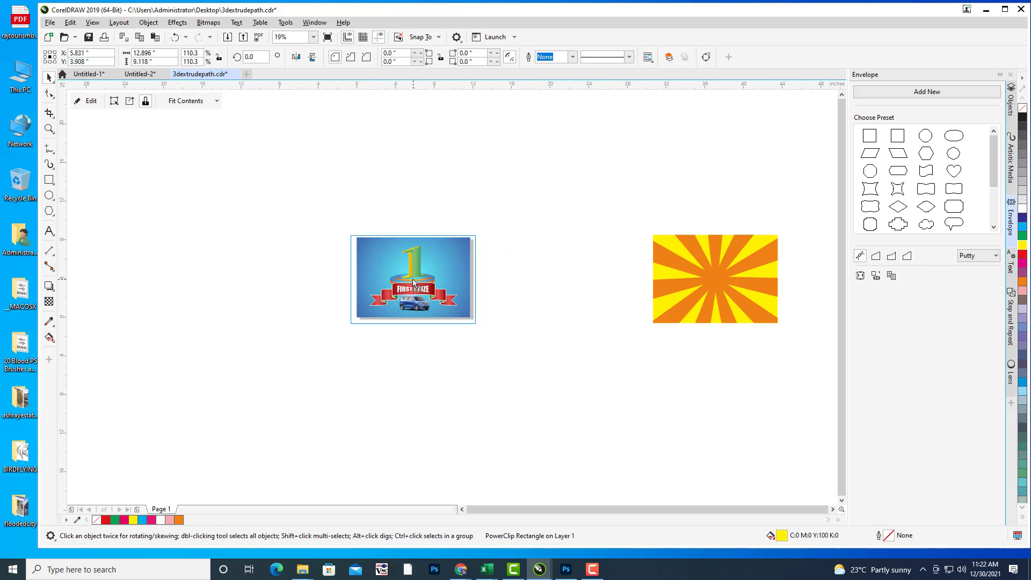
drag(419, 281, 418, 281)
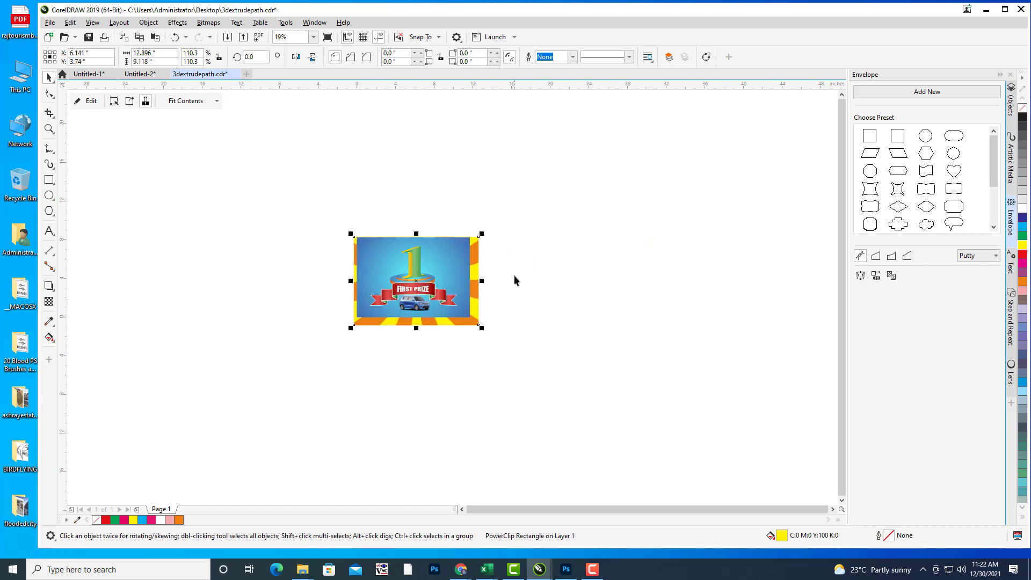
drag(514, 279, 641, 267)
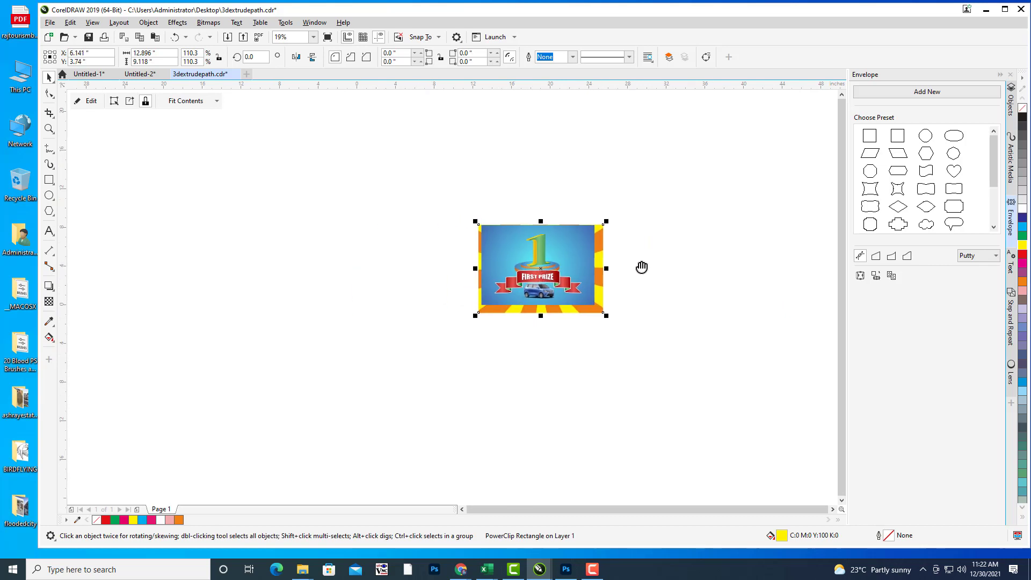
Step: In the Objects docker, place the PowerClip rectangle just above the blue Rectangle
click(1011, 101)
drag(538, 265, 515, 278)
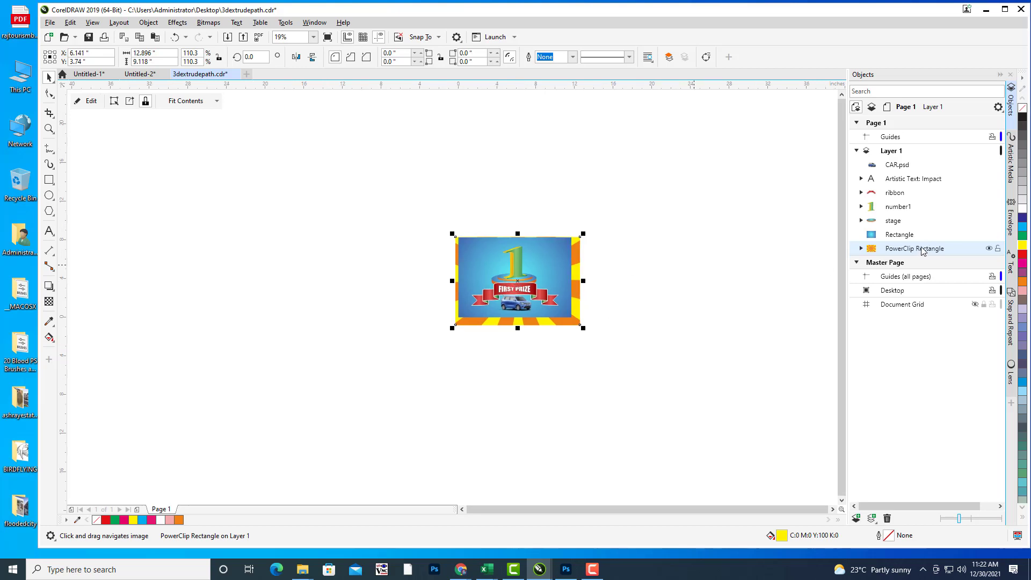
drag(923, 197, 903, 237)
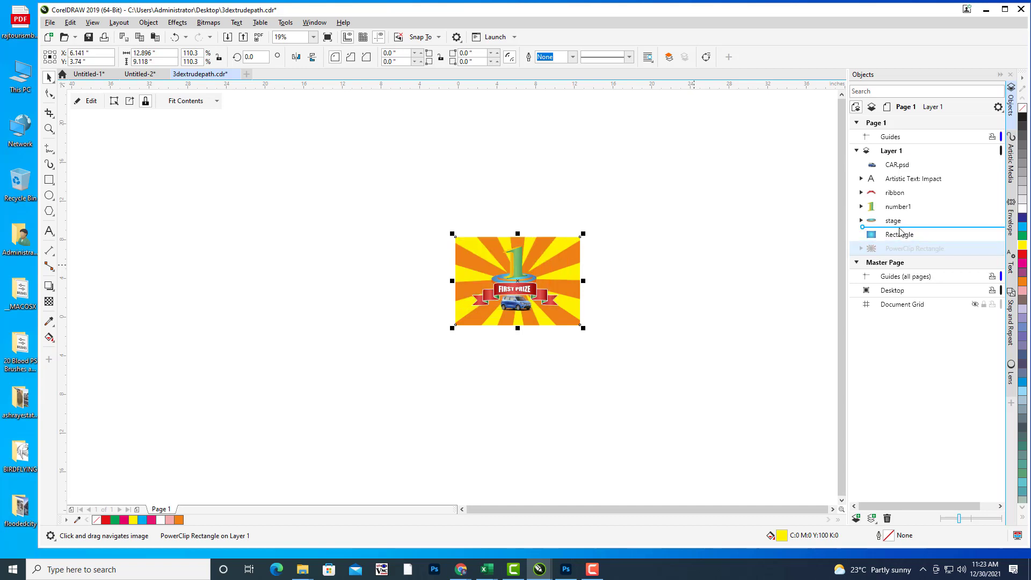
drag(622, 278, 657, 266)
scroll(654, 275, up, 2)
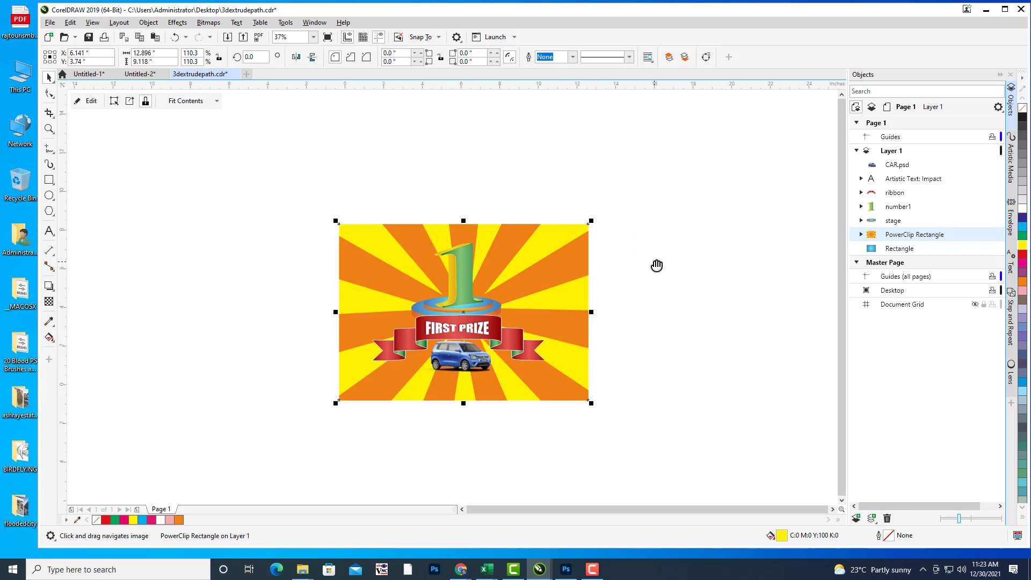
click(49, 303)
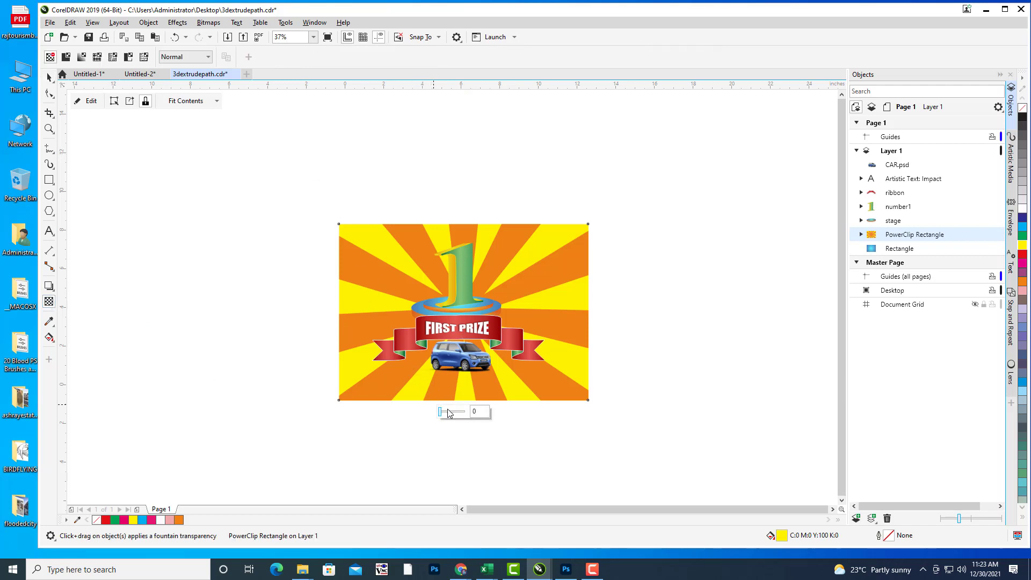
Step: Give the sunburst background a transparency of 72
click(448, 413)
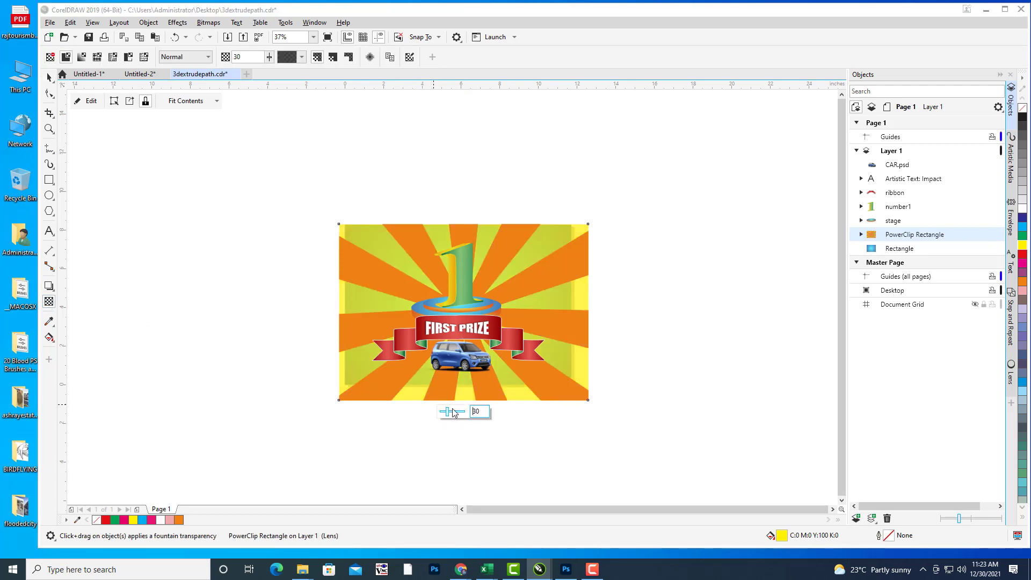
drag(652, 283, 673, 279)
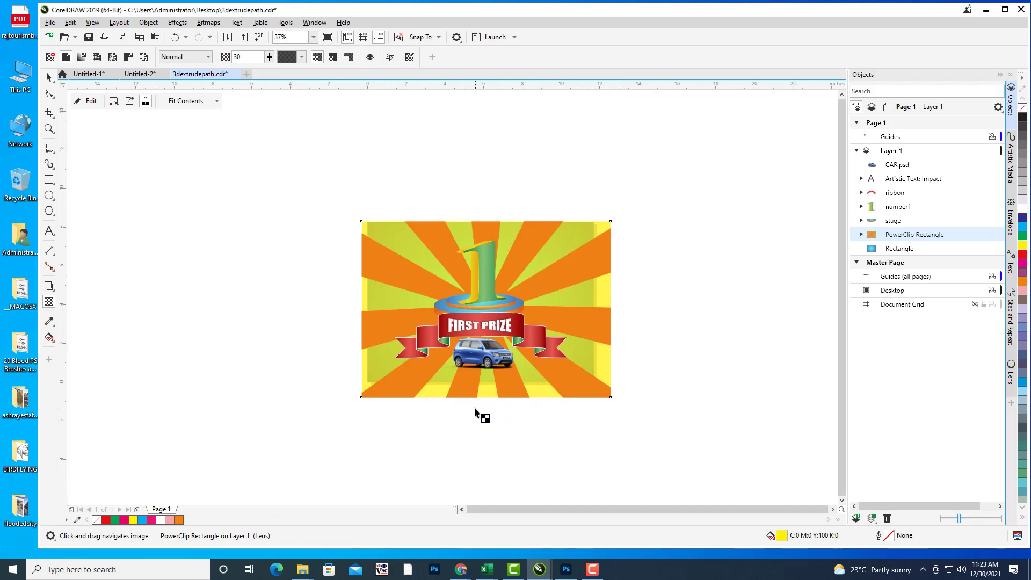
drag(547, 347, 596, 346)
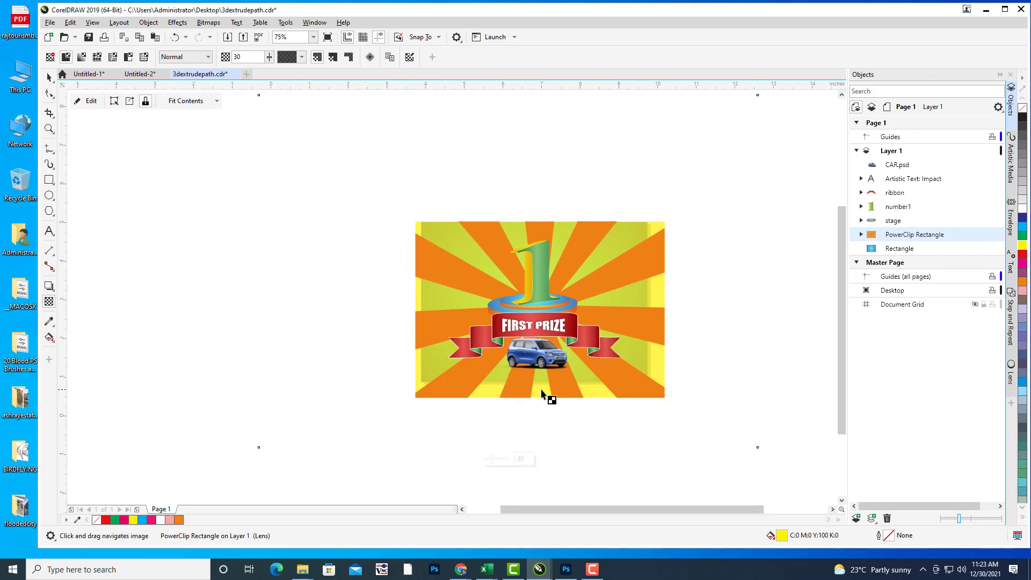
scroll(560, 346, up, 2)
scroll(550, 371, up, 2)
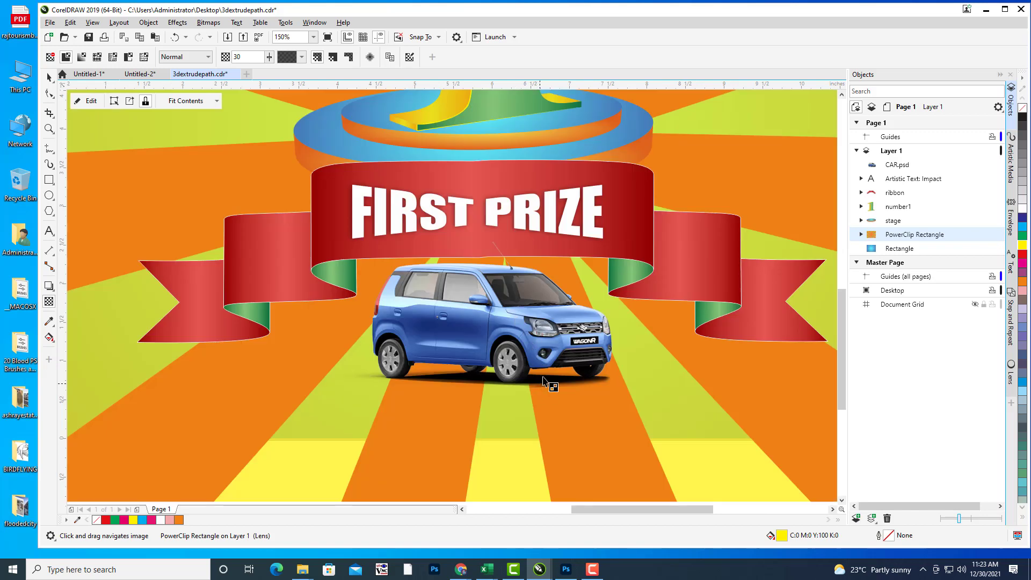
click(521, 447)
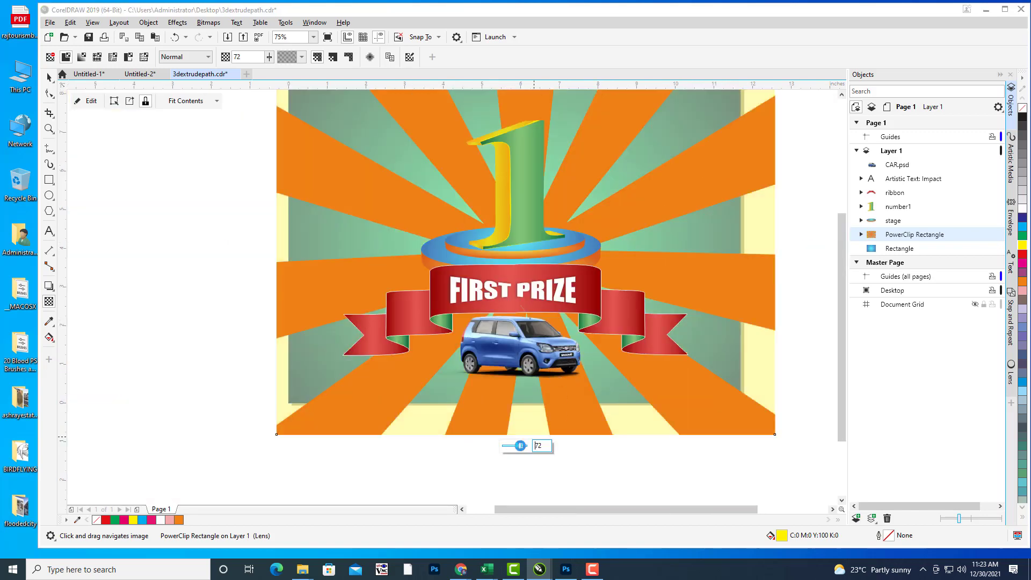
drag(608, 226, 560, 288)
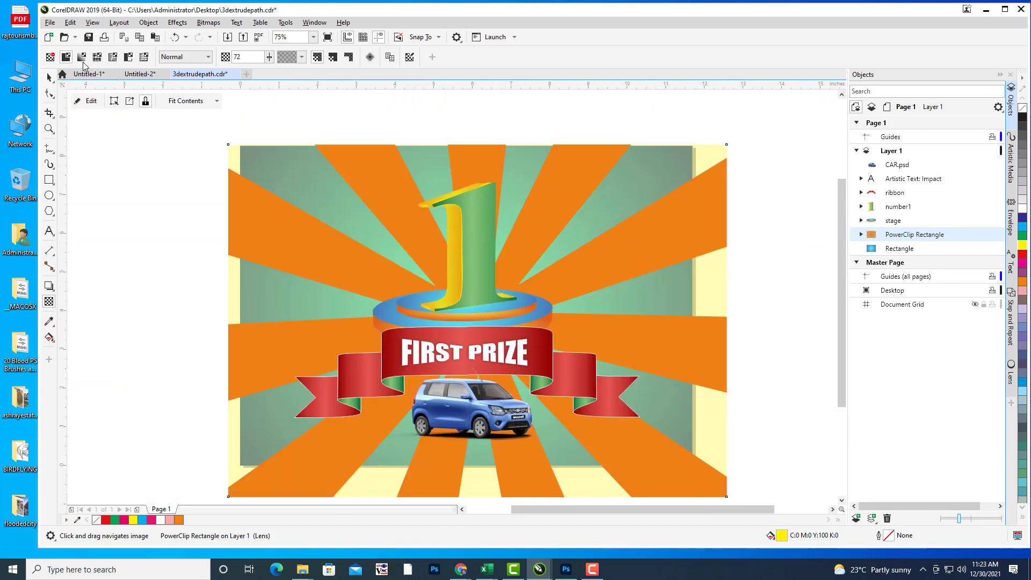
Step: Resize the sunburst background to 11.693 × 8.268 inches to match the page edges
click(49, 77)
drag(527, 191, 530, 153)
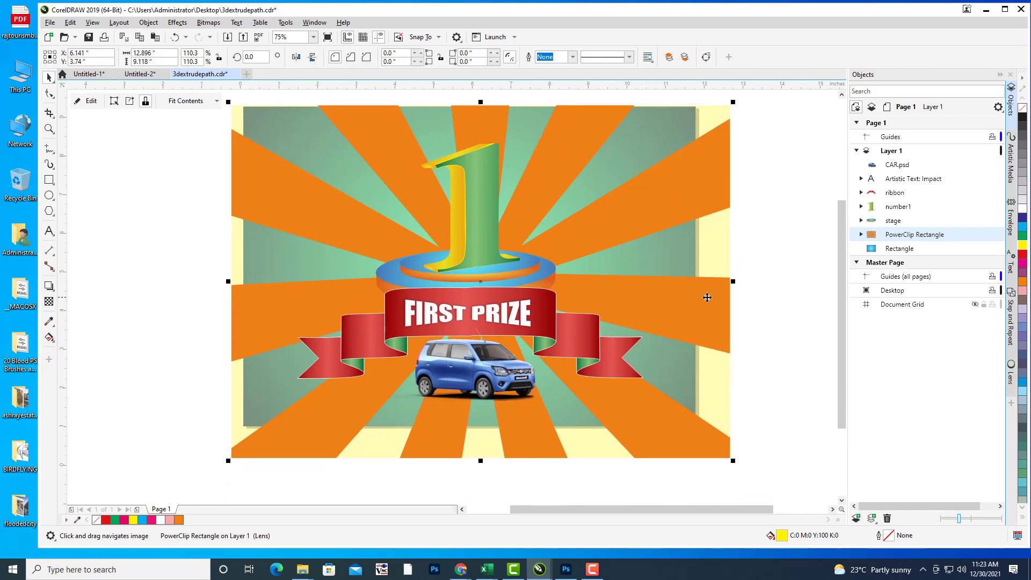
drag(722, 379, 708, 383)
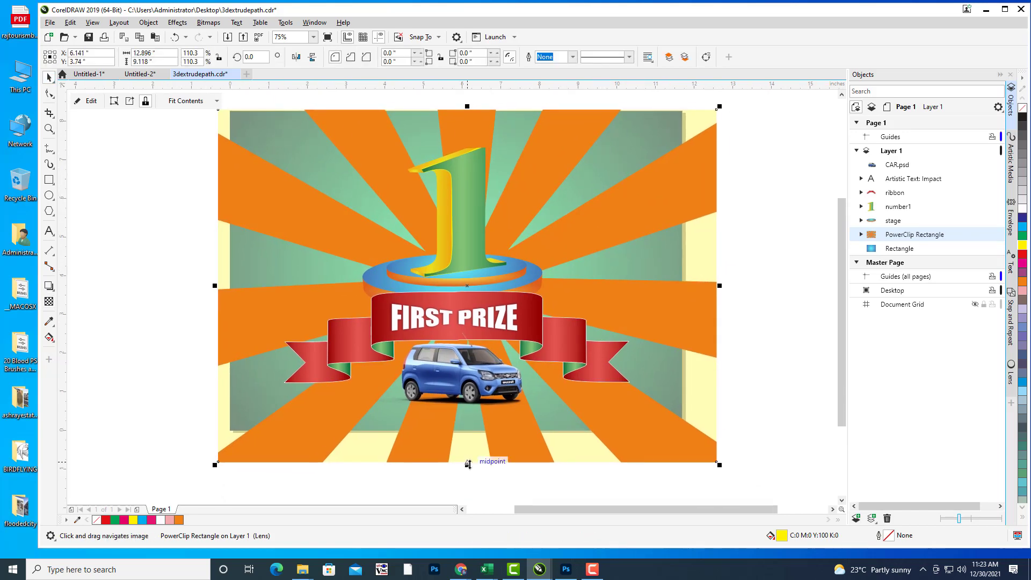
drag(470, 454, 497, 422)
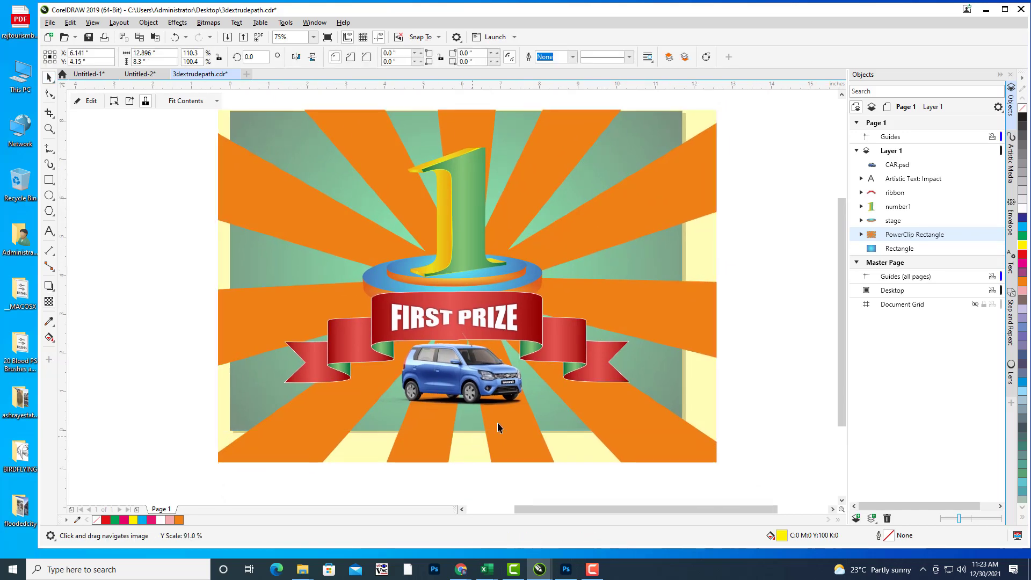
drag(725, 279, 687, 279)
drag(657, 213, 669, 222)
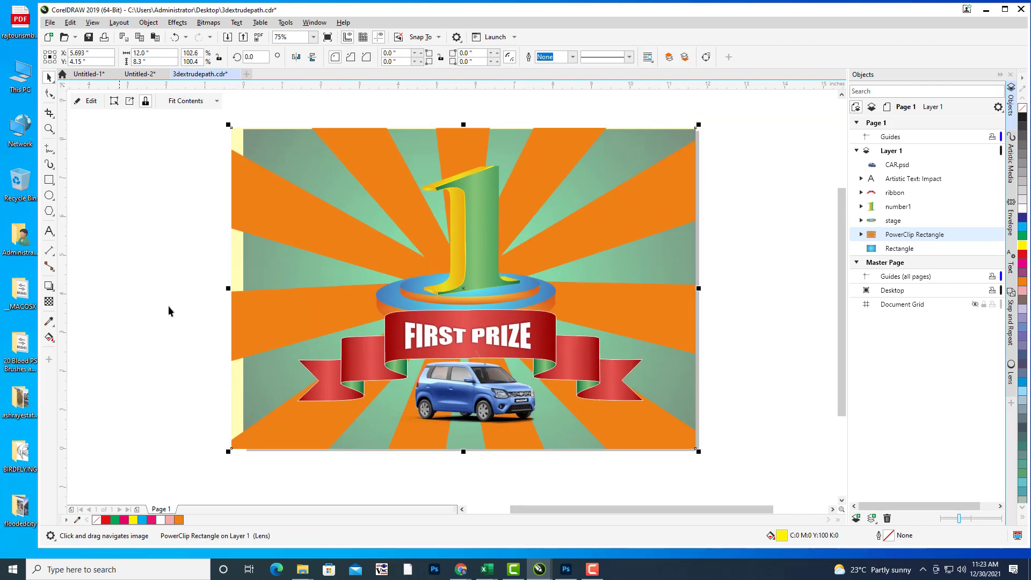
drag(229, 288, 240, 288)
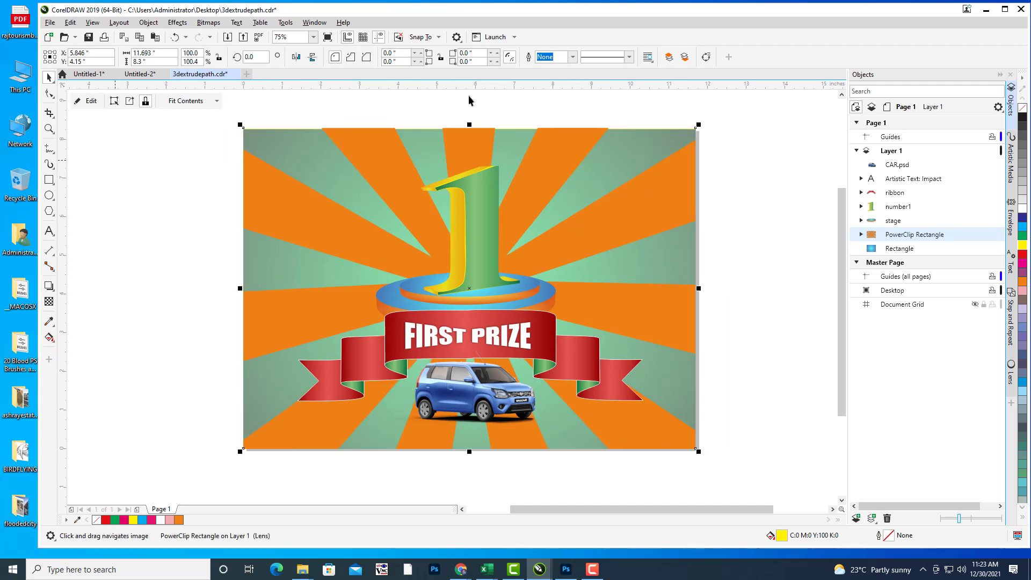
drag(472, 123, 473, 129)
drag(651, 280, 648, 282)
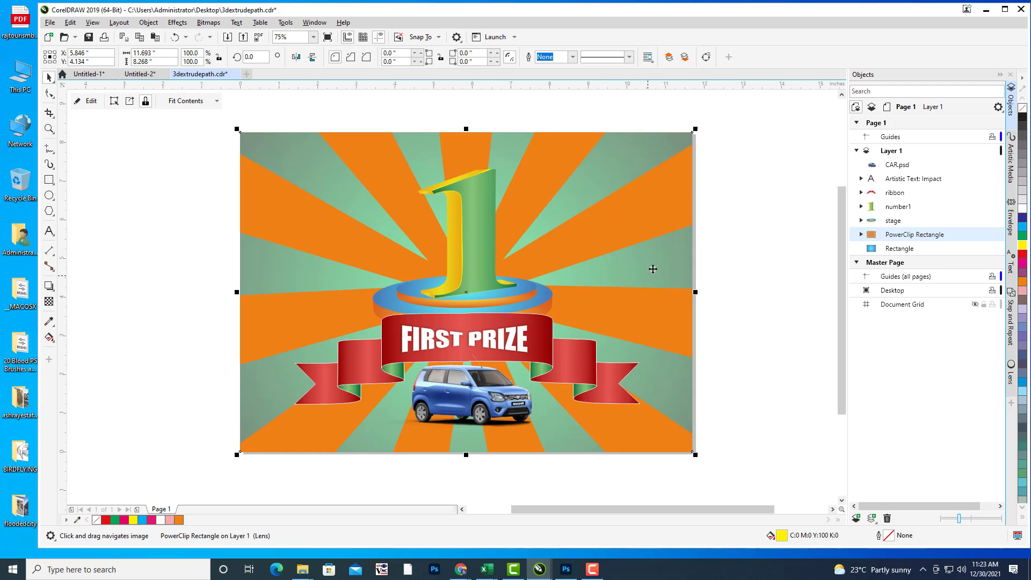
click(638, 235)
click(49, 302)
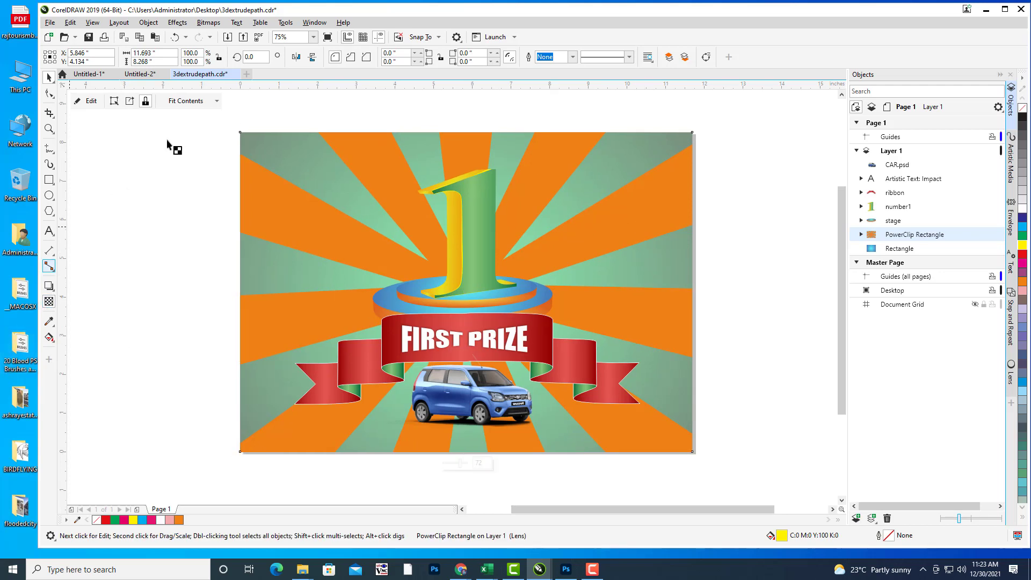
Step: Set the background's transparency merge mode to Overlay
click(183, 57)
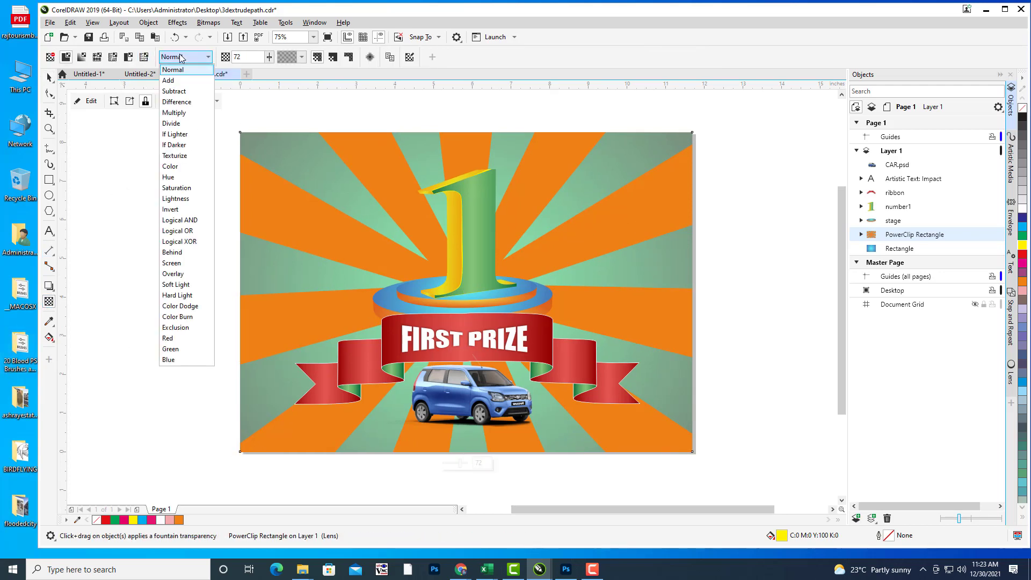
click(182, 113)
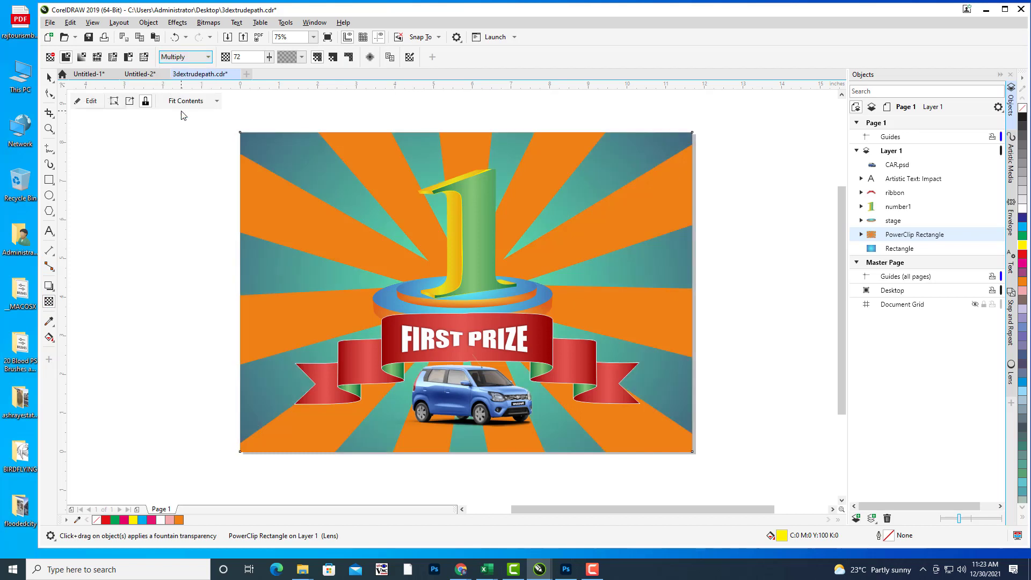
click(198, 59)
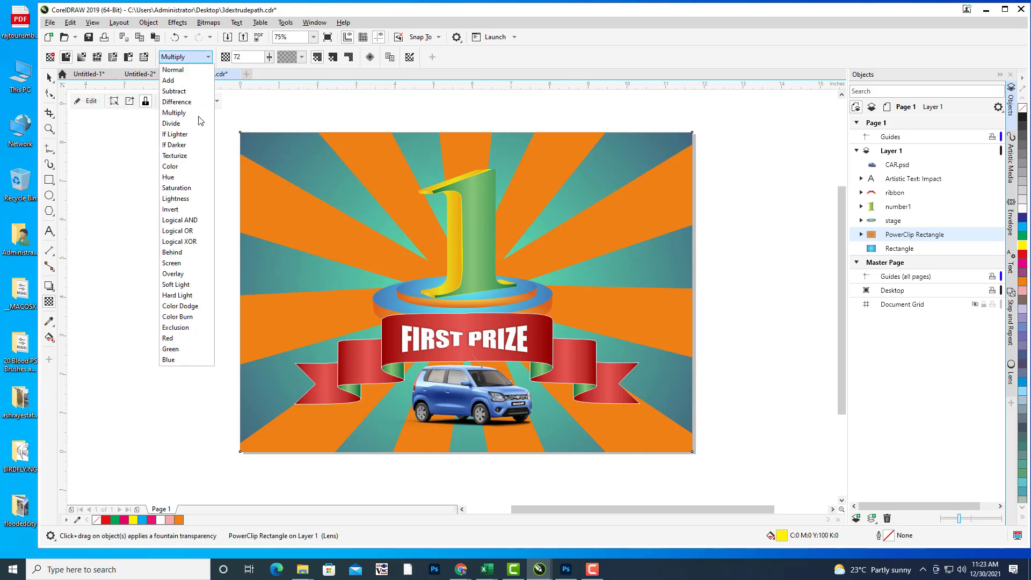
click(183, 275)
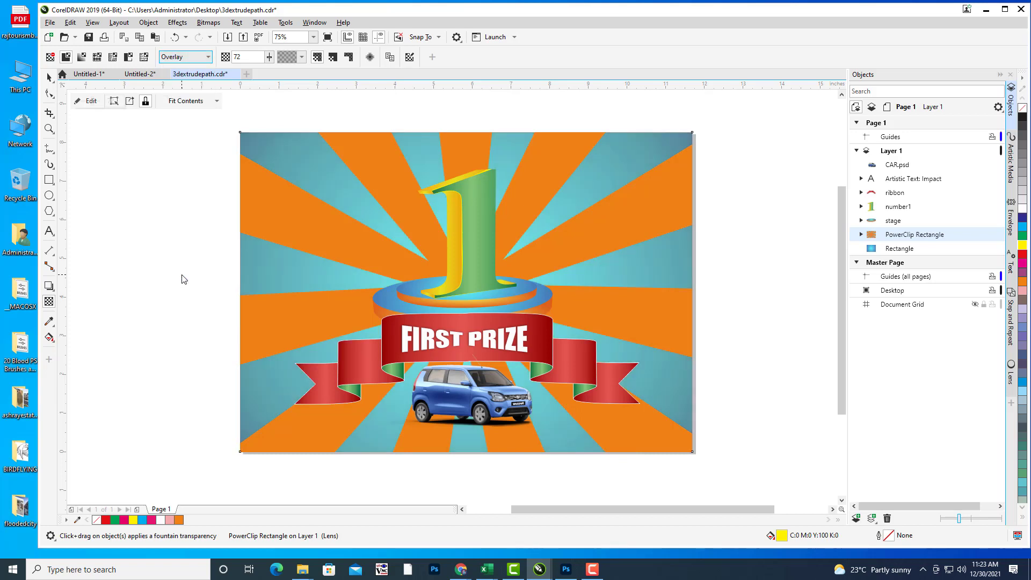
click(190, 58)
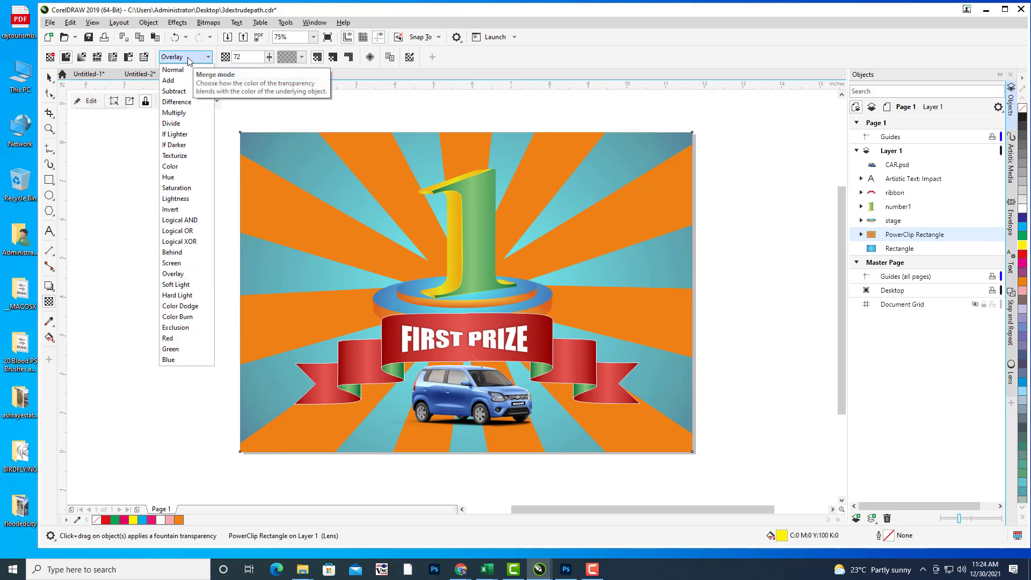
click(189, 58)
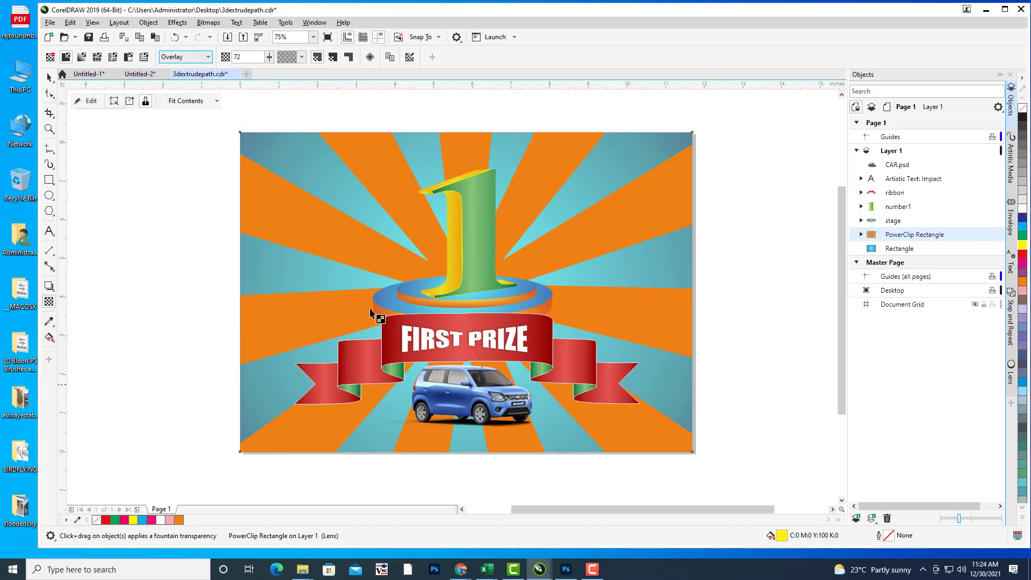
Step: Raise the background's transparency to 94
click(49, 77)
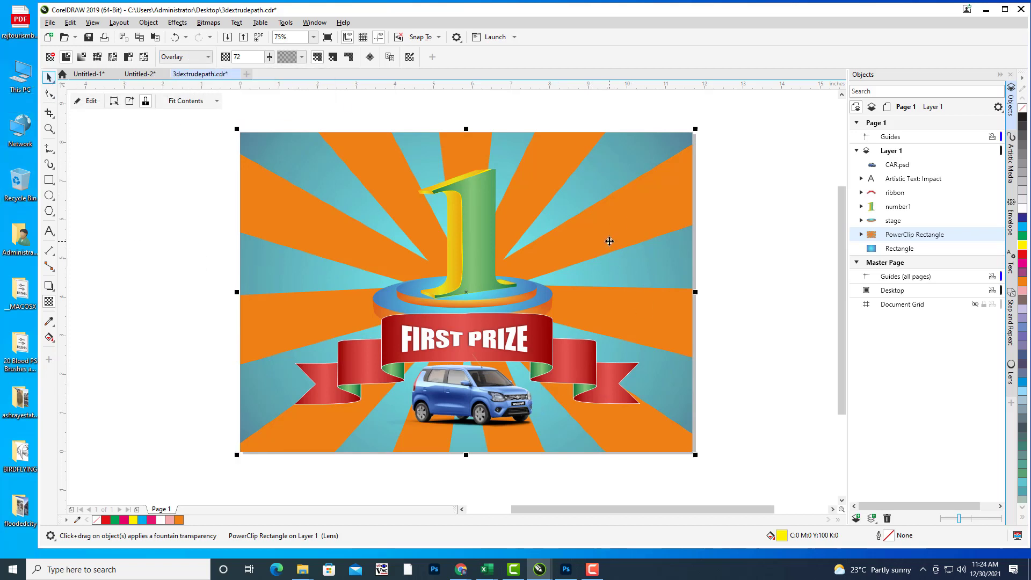
key(space)
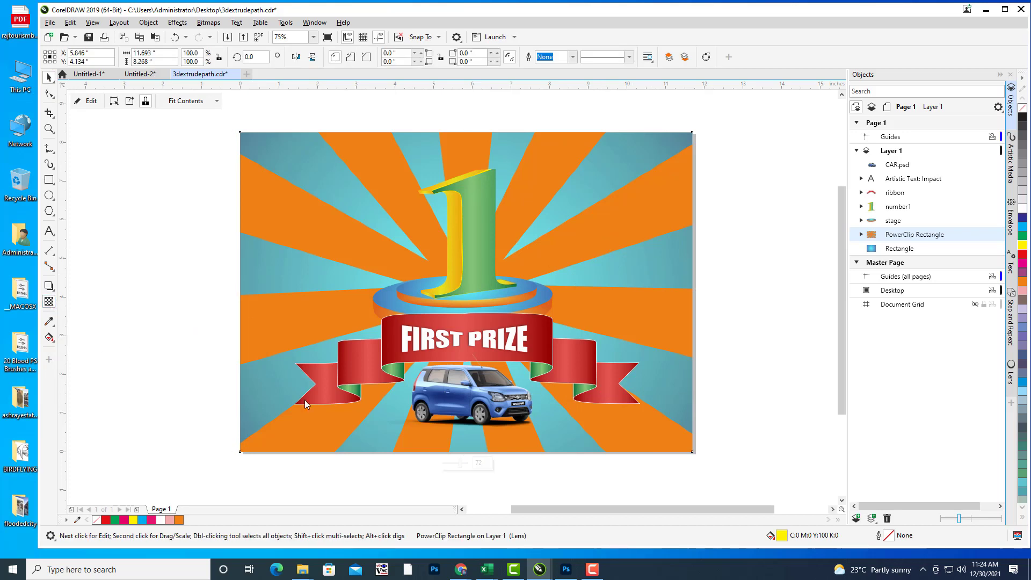
key(space)
click(462, 465)
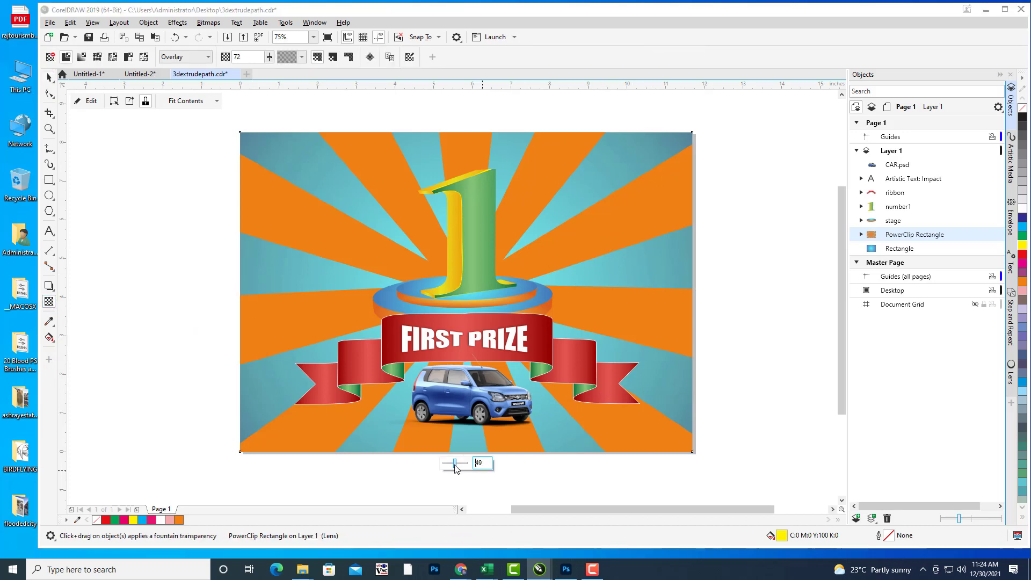
drag(455, 469, 467, 468)
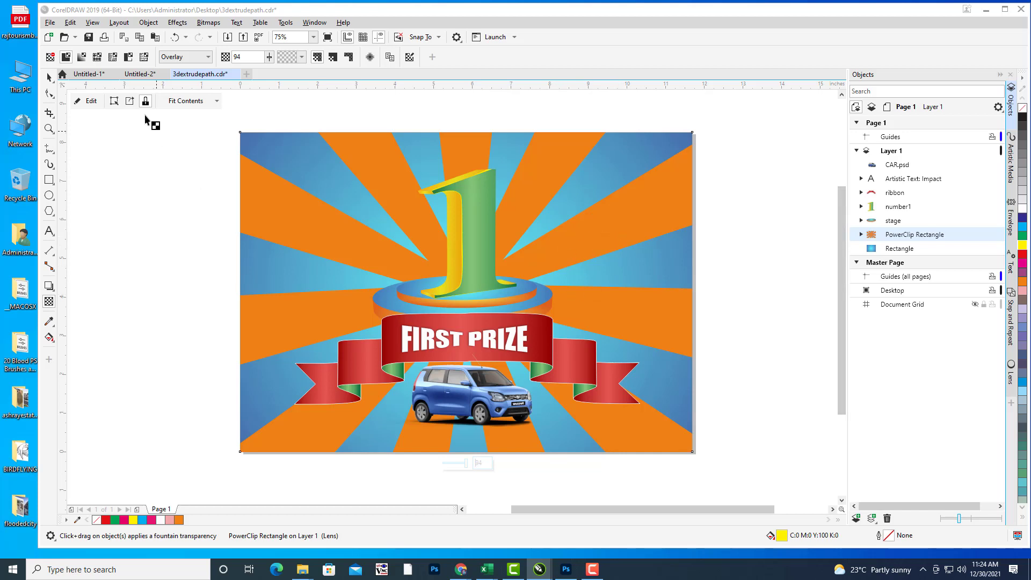
Step: Edit the PowerClip contents and set the orange ray group's transparency to 57
click(92, 107)
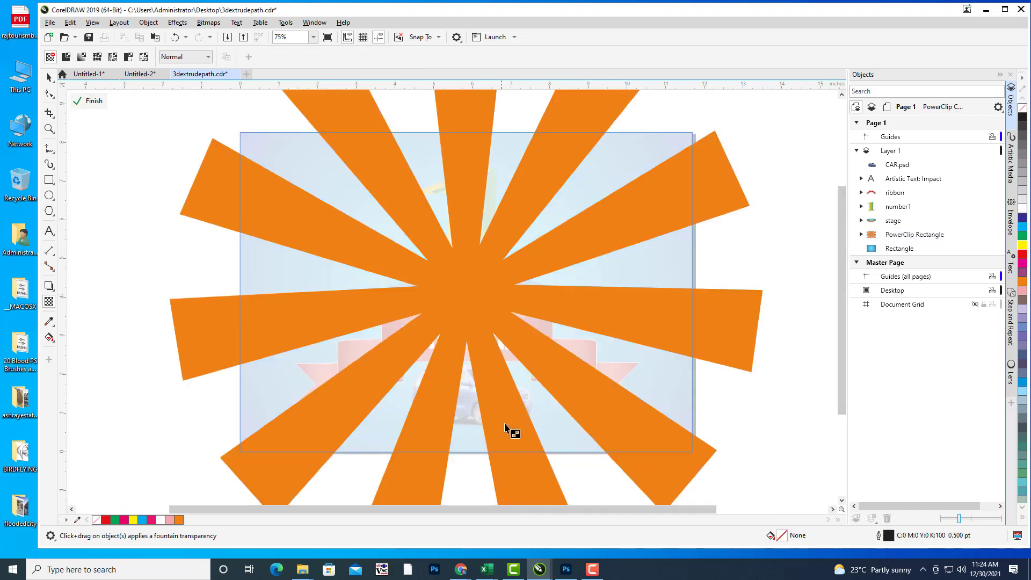
click(447, 375)
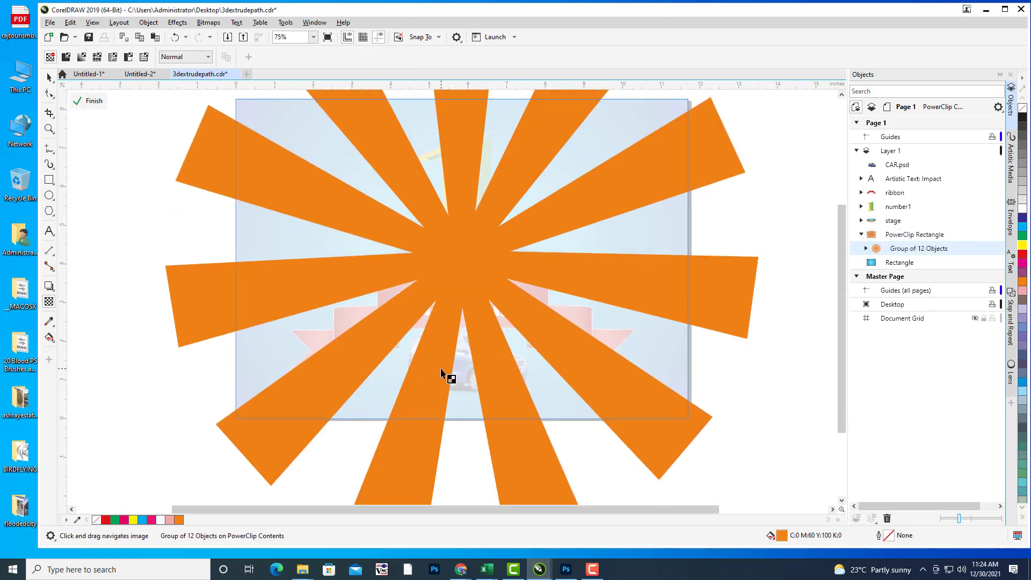
scroll(523, 382, down, 2)
click(480, 481)
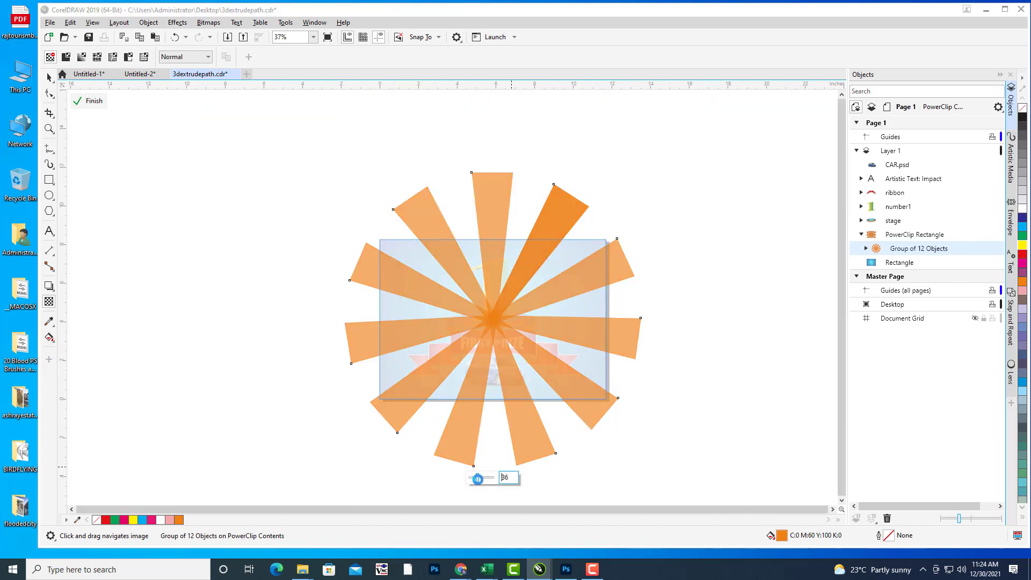
click(484, 481)
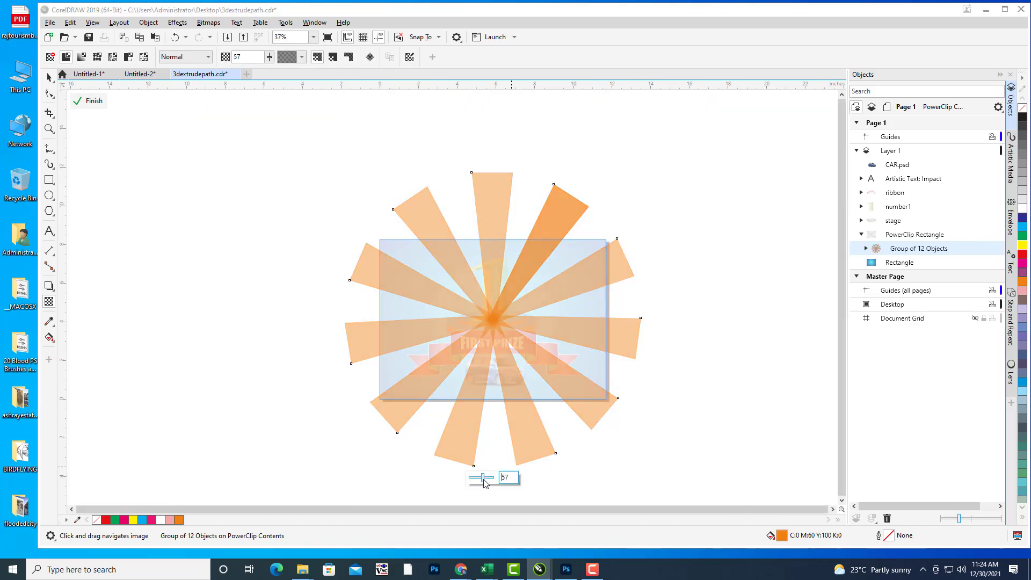
click(87, 101)
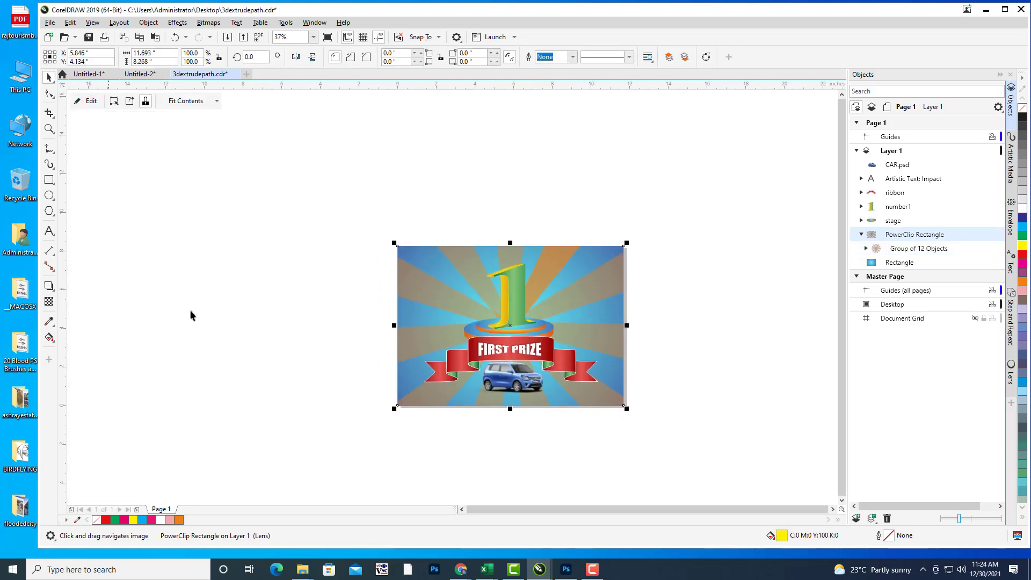
Step: Reopen the clipped contents and set the orange rays' transparency to 28
click(97, 105)
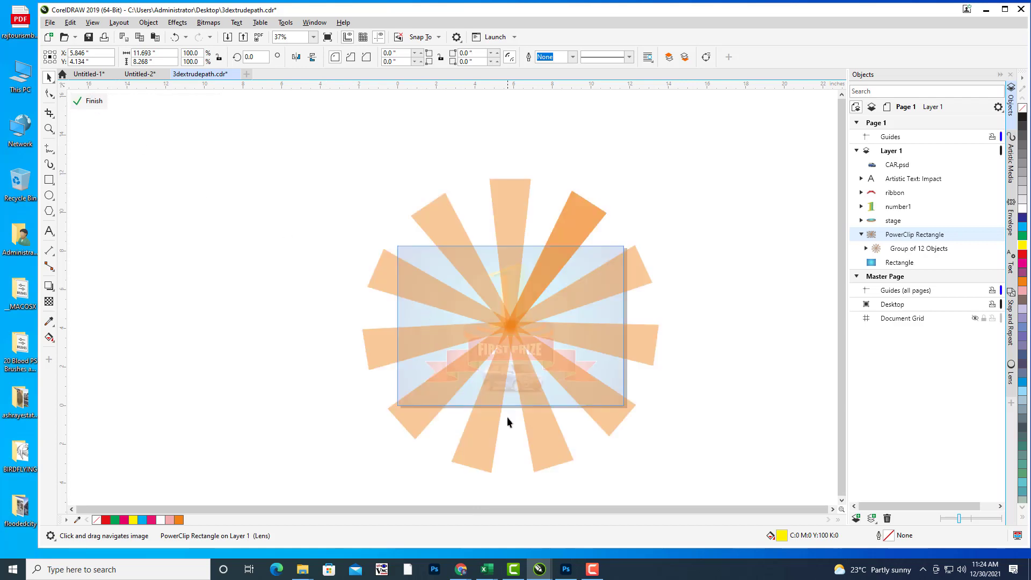
click(545, 463)
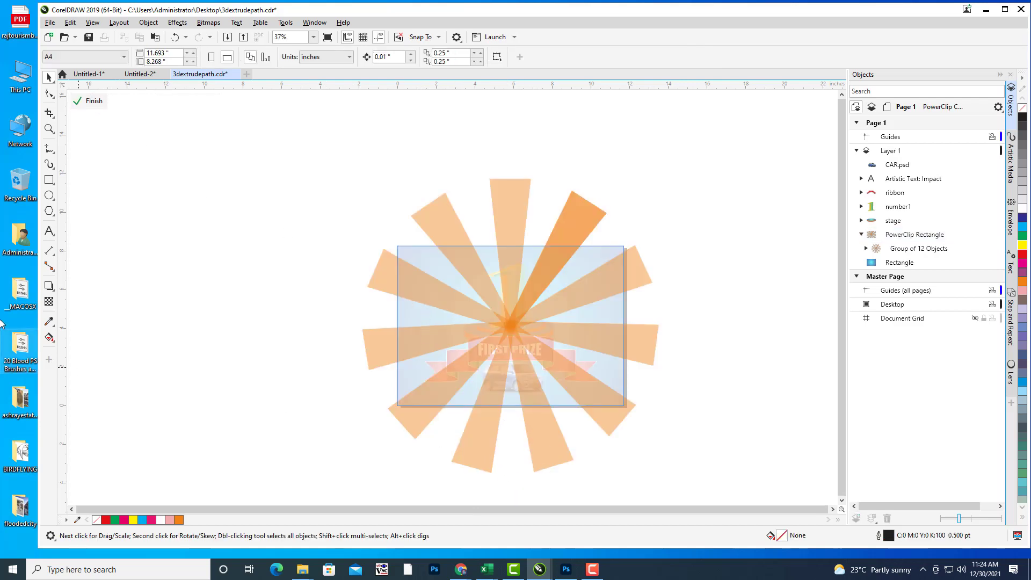
click(48, 302)
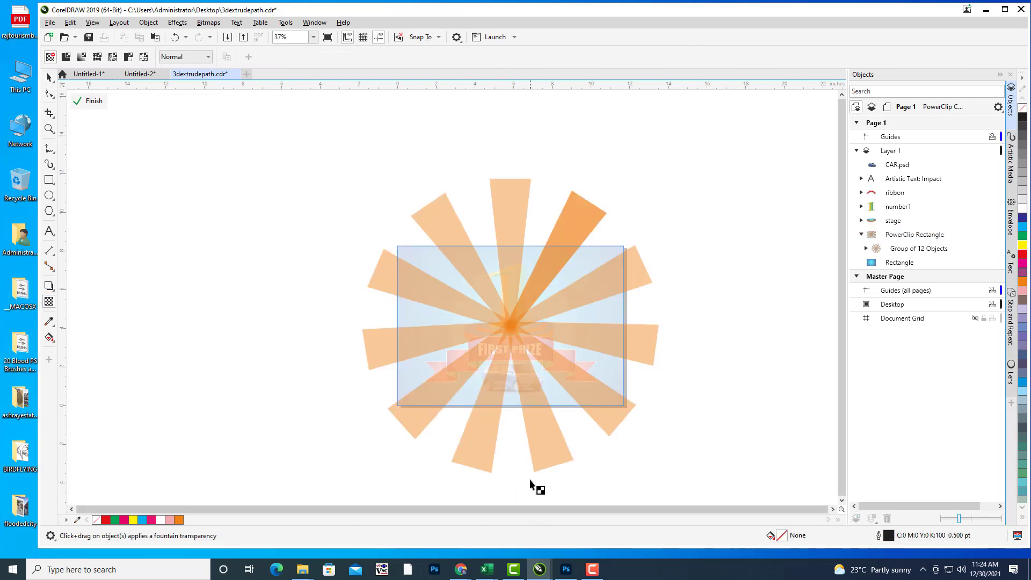
click(547, 418)
scroll(545, 384, up, 2)
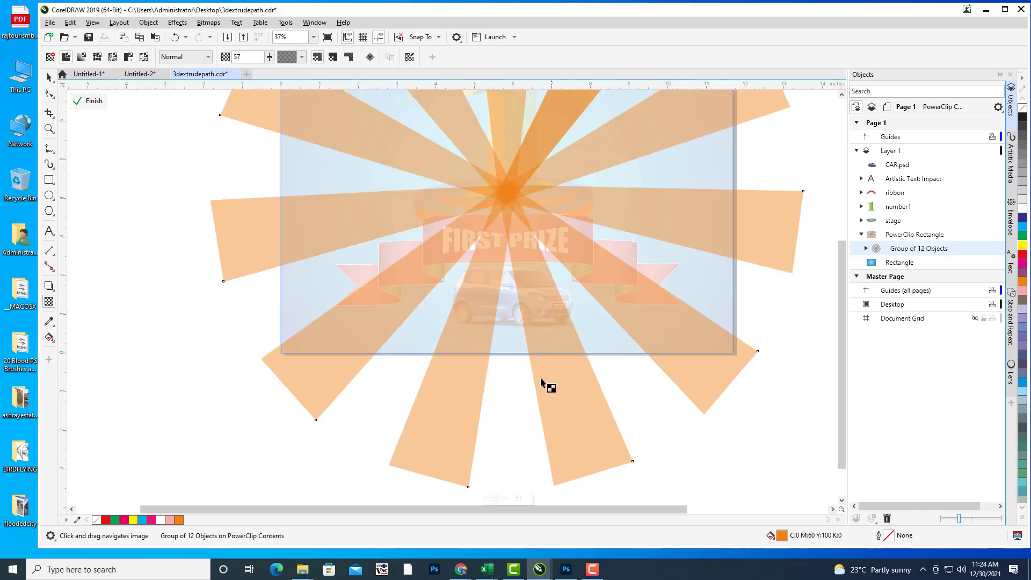
scroll(534, 447, down, 2)
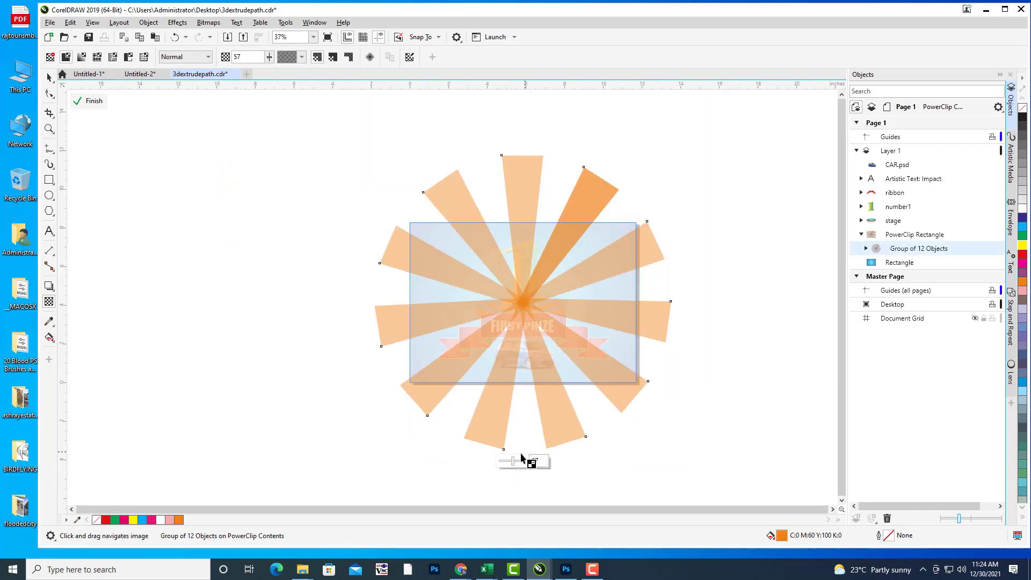
drag(508, 460, 508, 463)
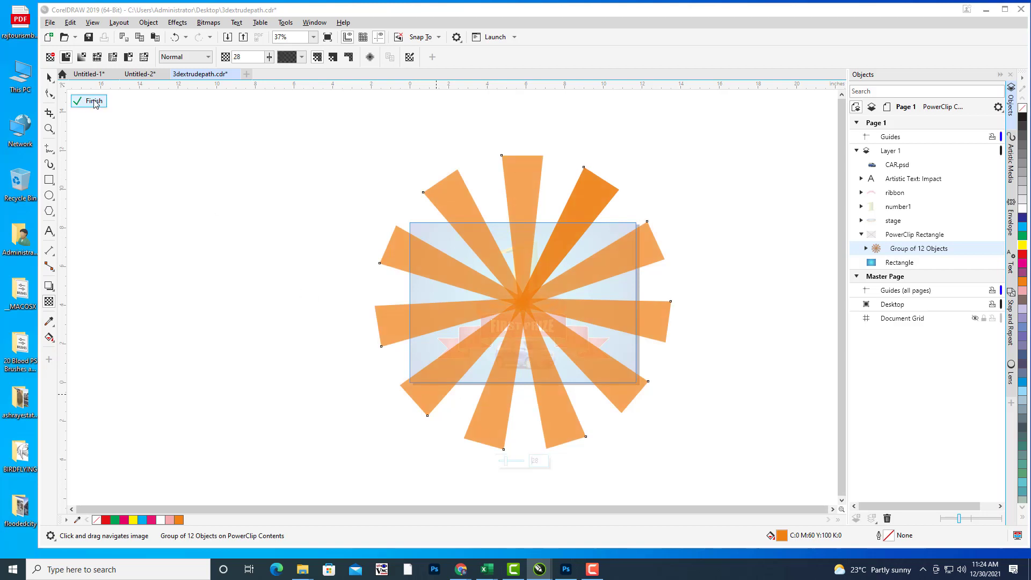
Step: Finish editing the background contents and bring the whole artwork into view
click(92, 102)
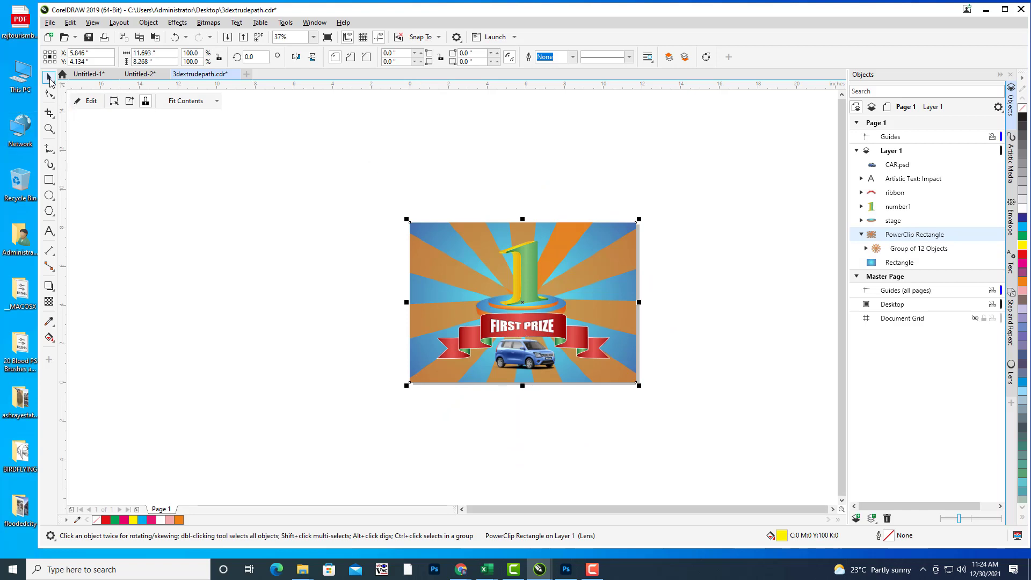
click(346, 199)
drag(534, 150, 502, 132)
scroll(546, 191, up, 2)
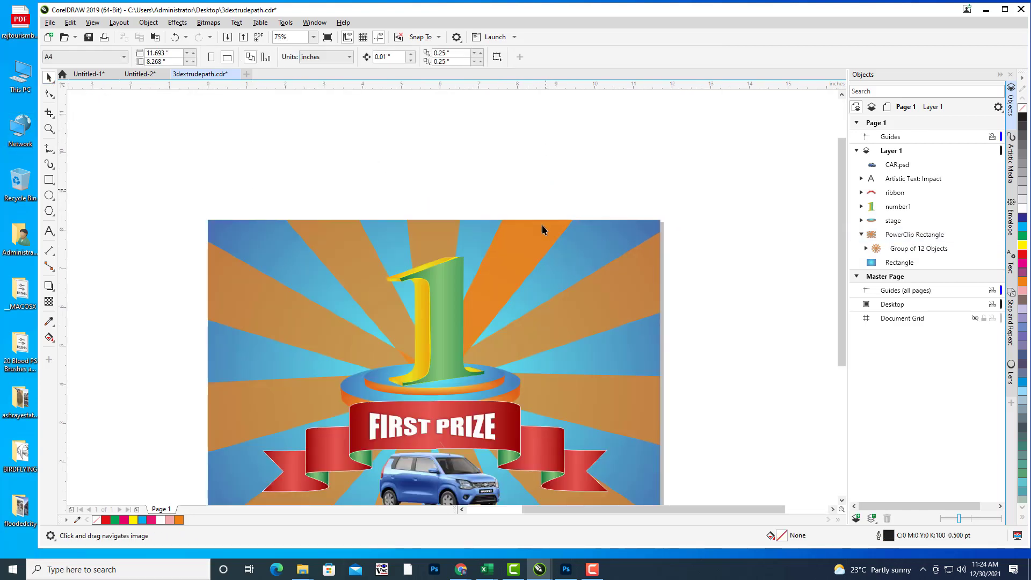
click(533, 237)
drag(552, 218, 610, 109)
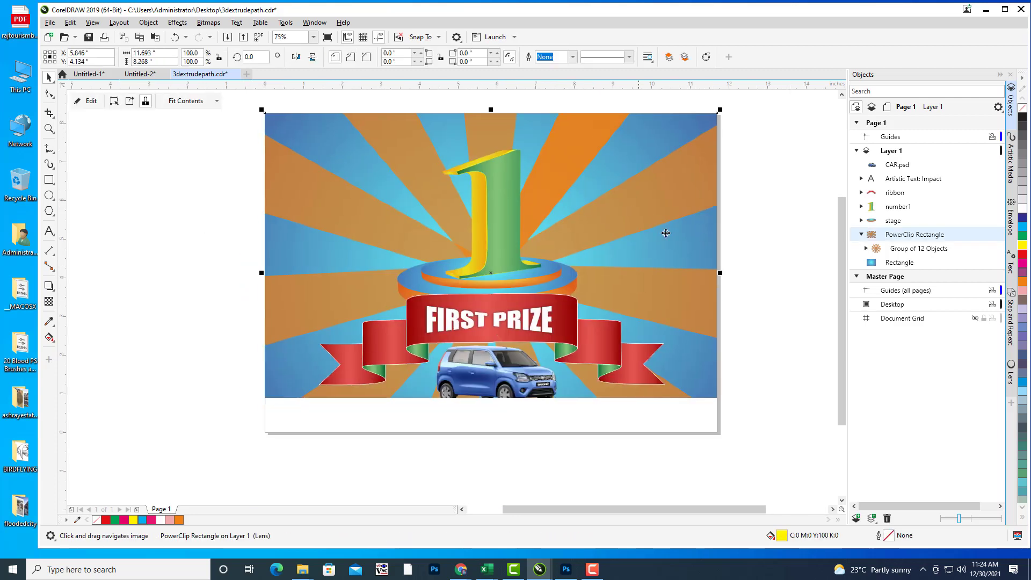
Step: Select the PowerClip Rectangle in the Objects docker and hide then show it
click(916, 251)
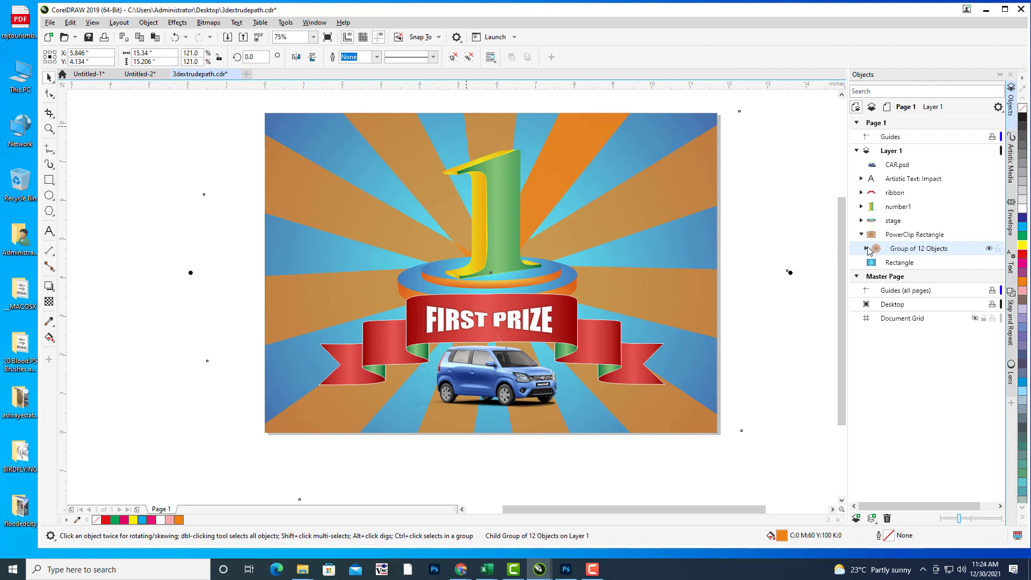
click(861, 235)
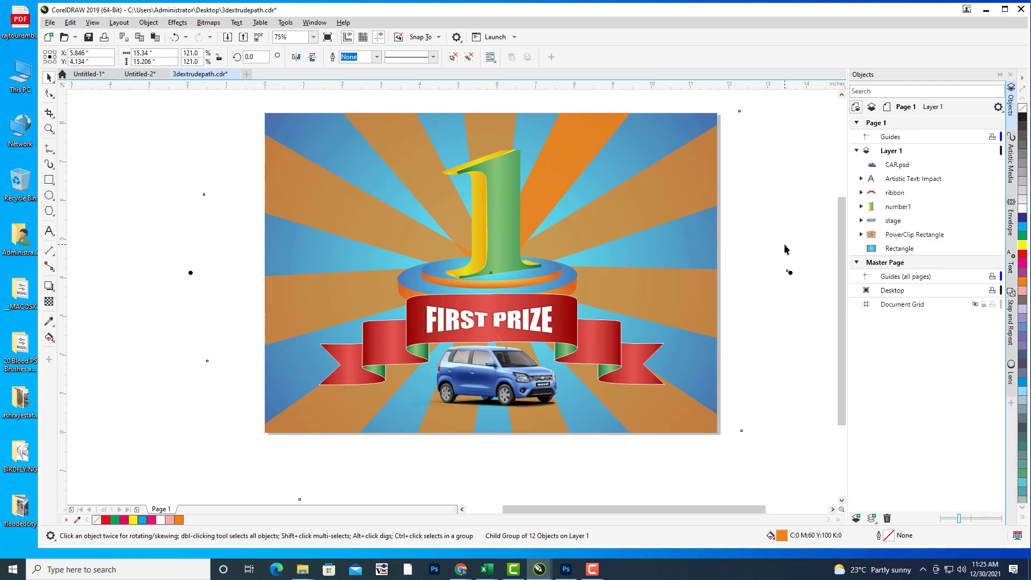
click(762, 201)
click(937, 238)
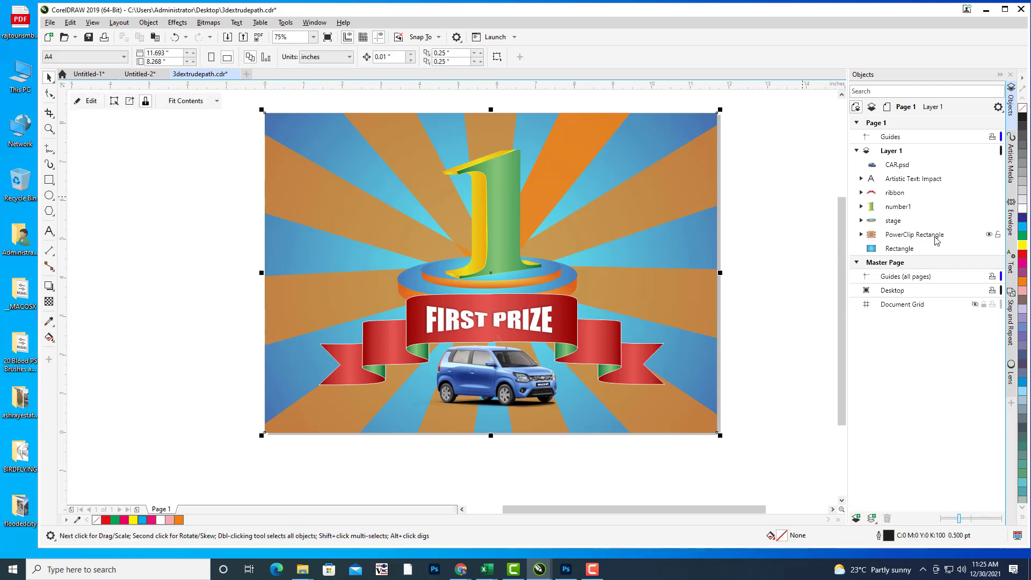
click(988, 236)
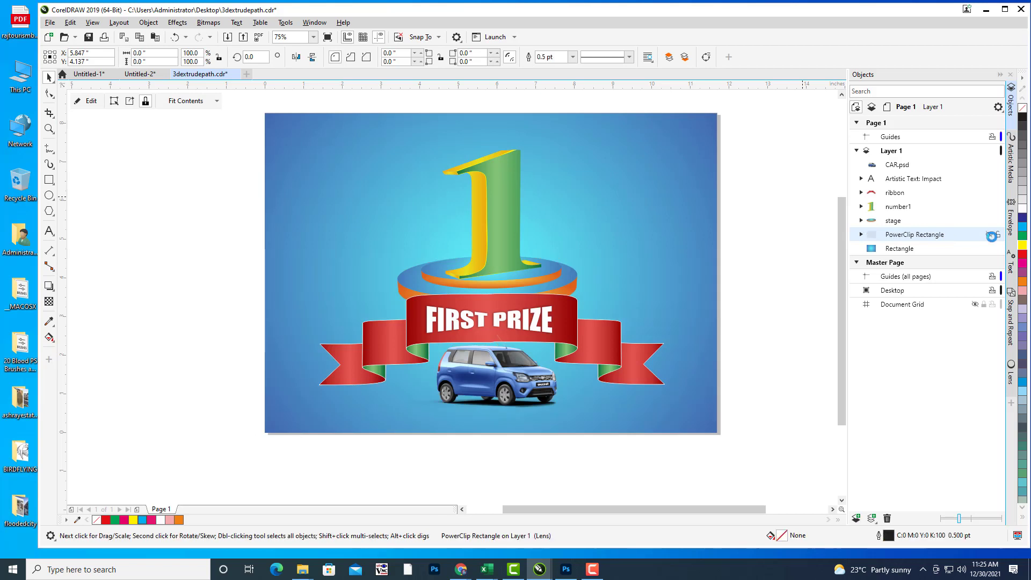
click(989, 235)
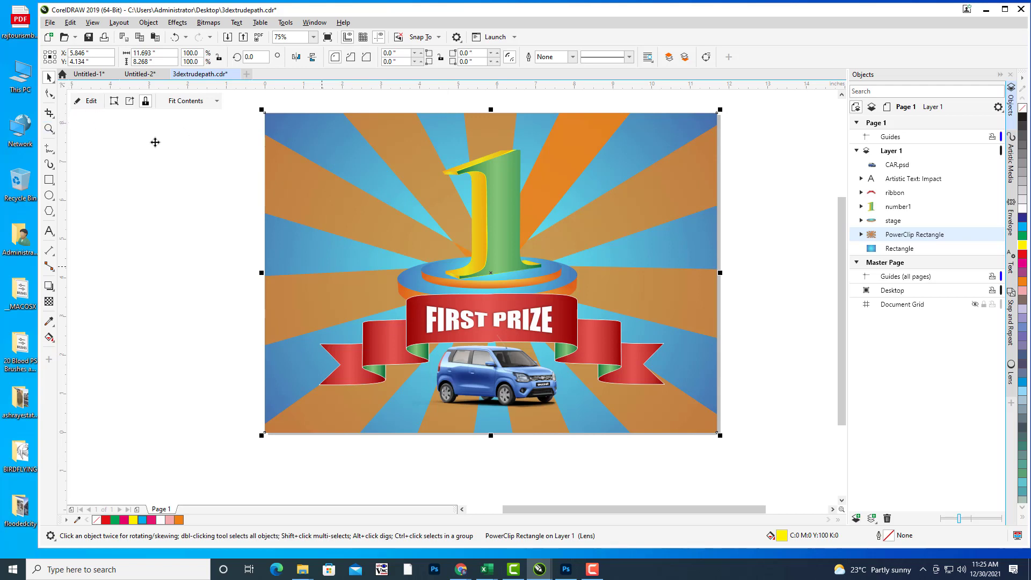
click(91, 102)
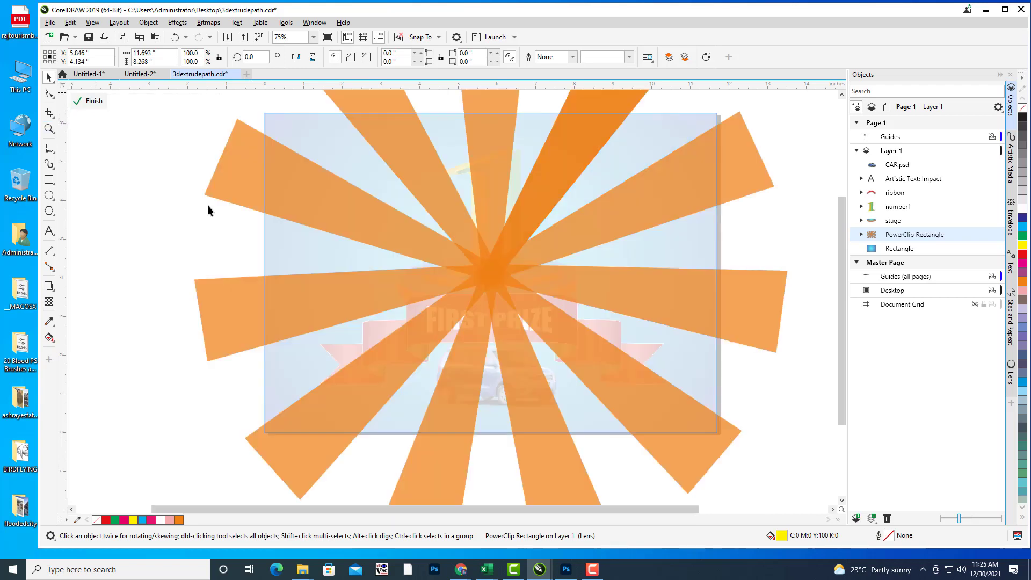
click(862, 236)
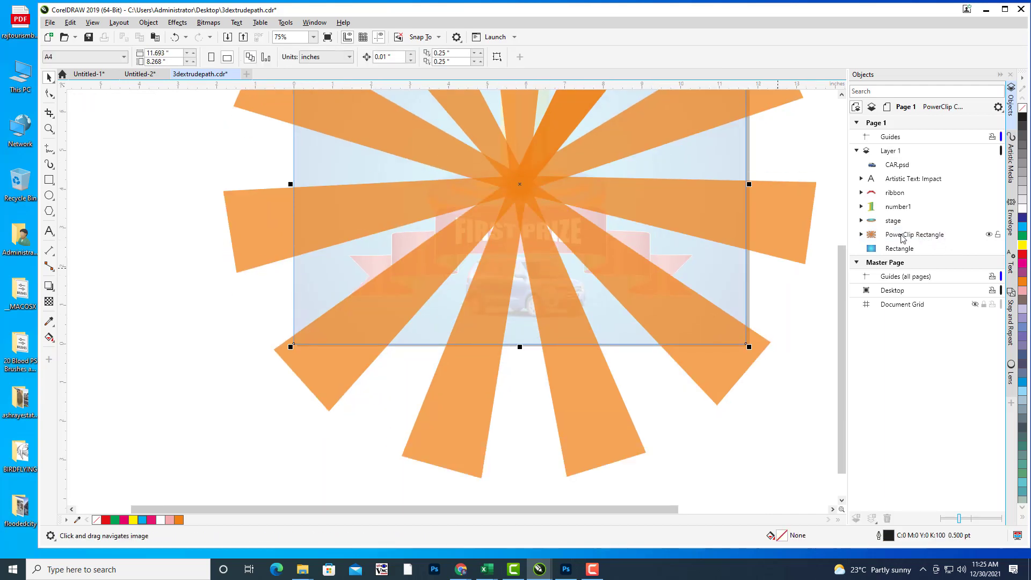
click(861, 235)
click(892, 248)
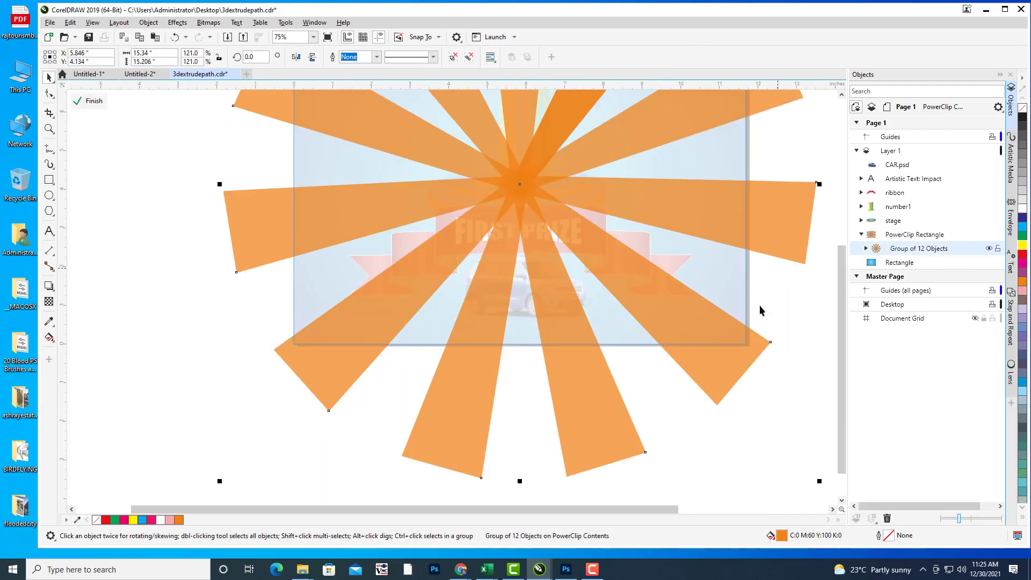
scroll(605, 313, down, 2)
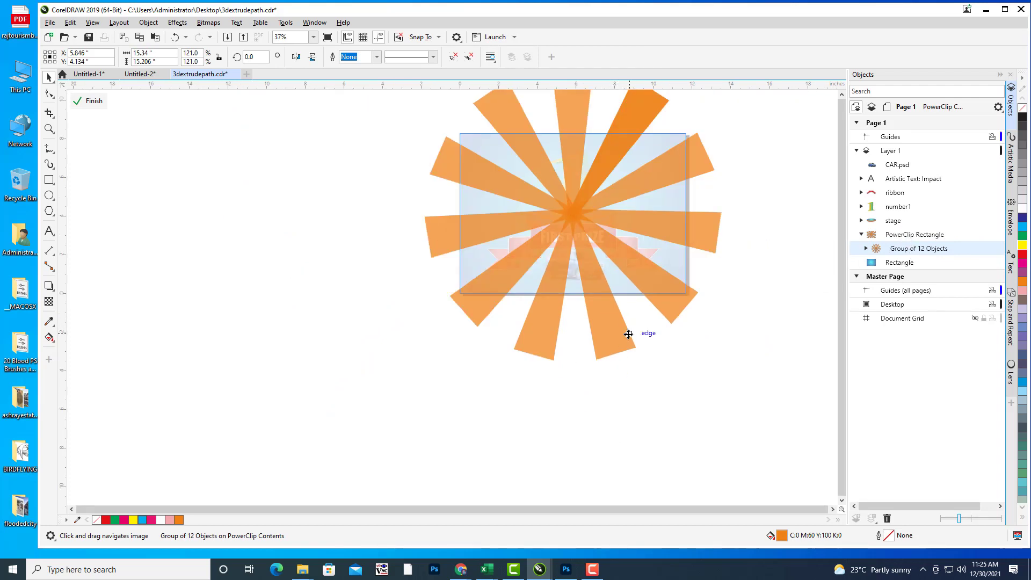
click(628, 335)
click(49, 302)
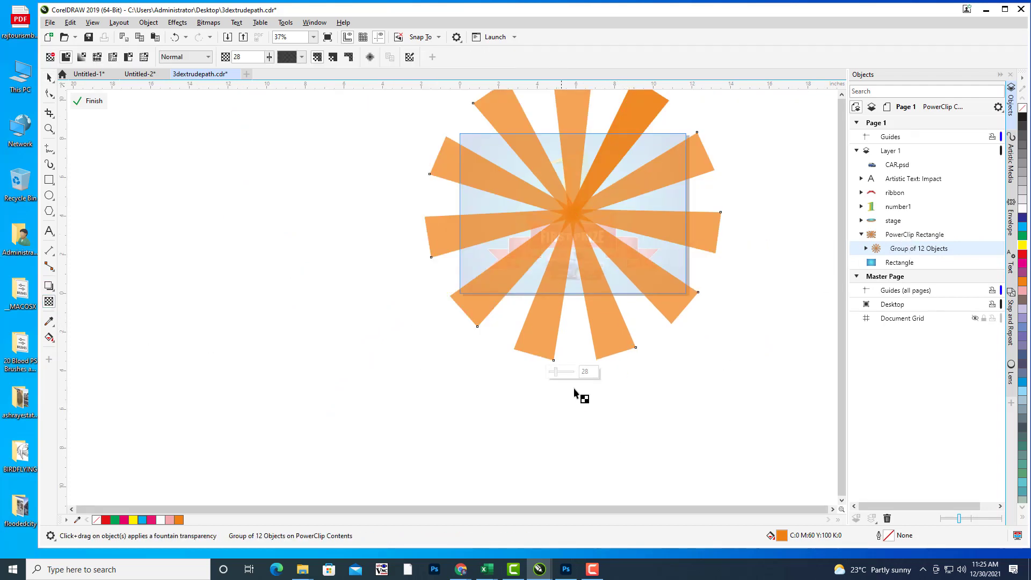
click(562, 371)
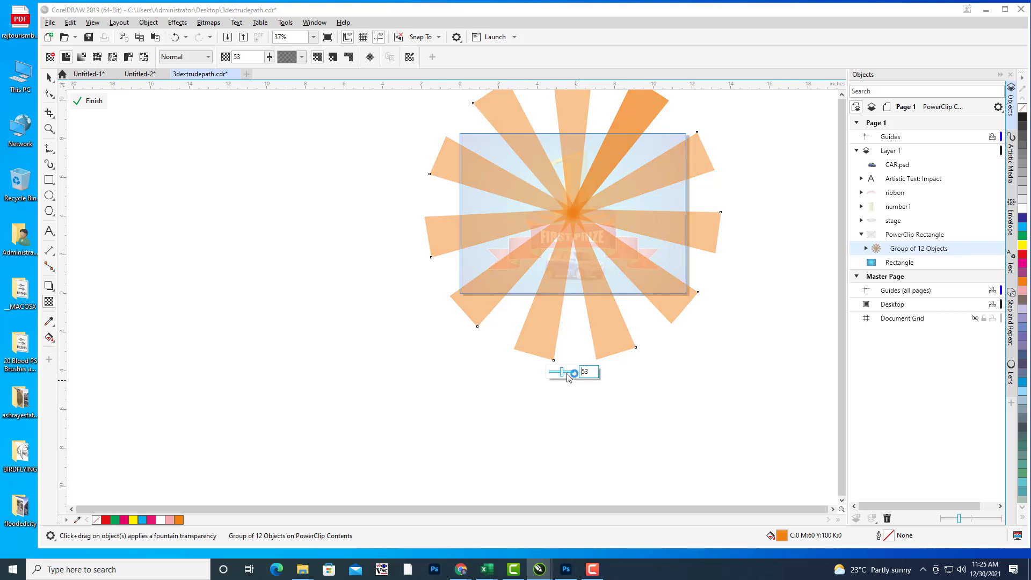
click(49, 78)
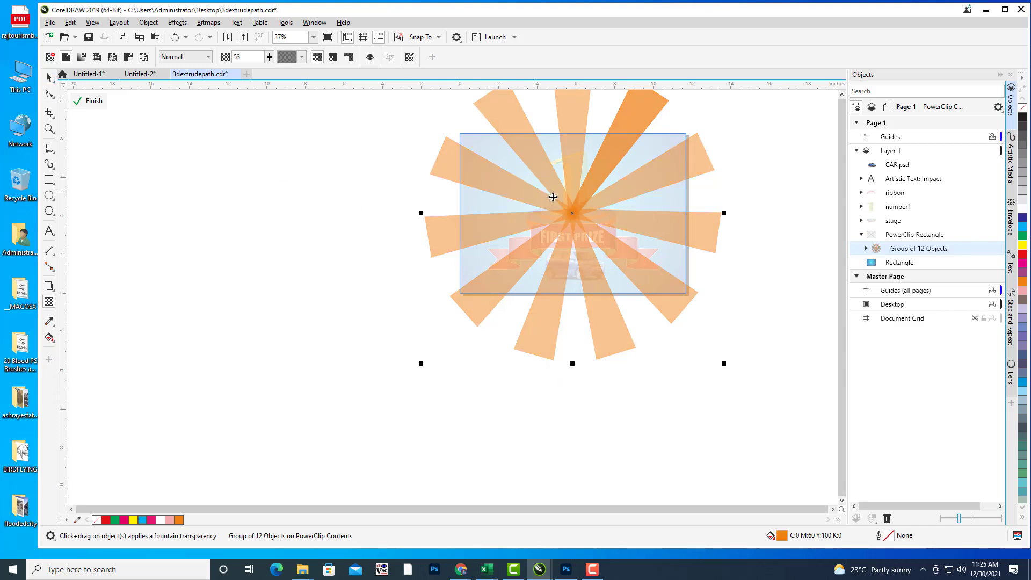
drag(572, 212, 602, 209)
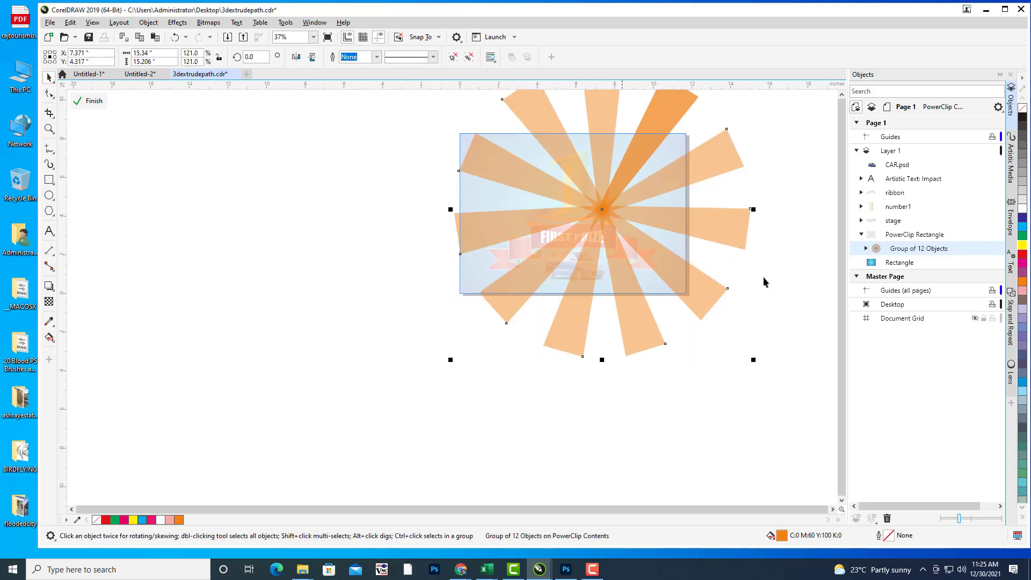
key(ctrl+z)
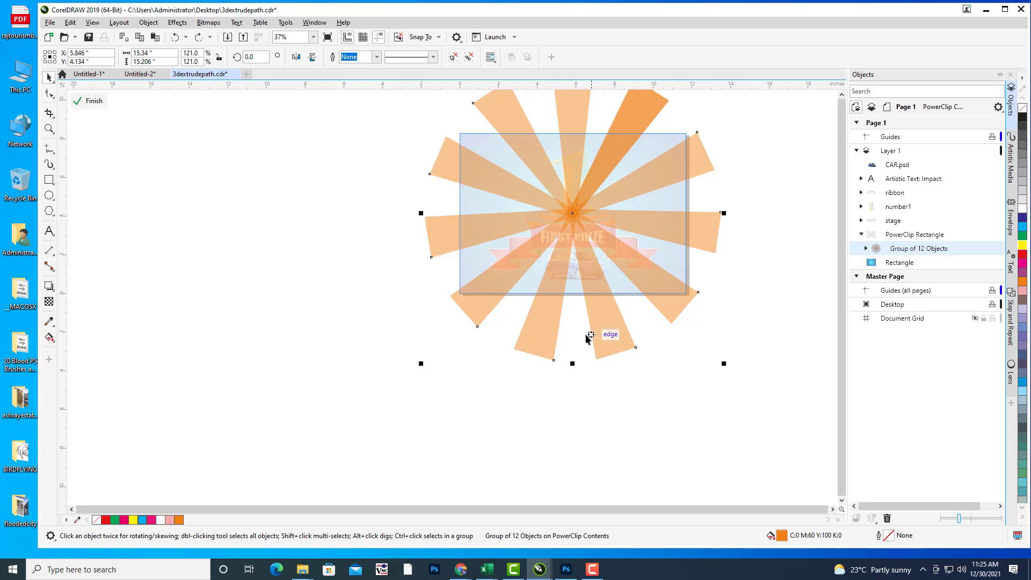
click(93, 102)
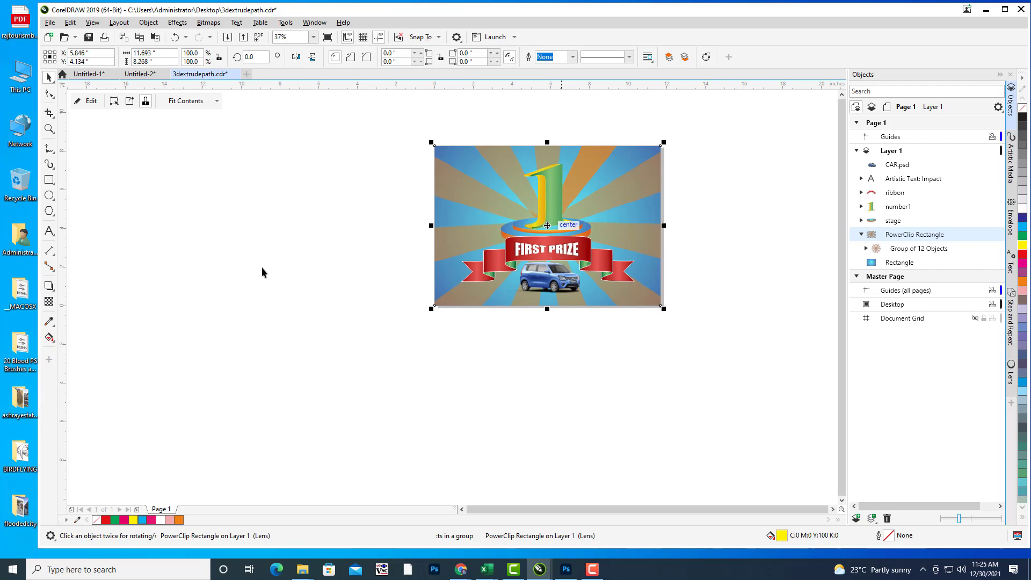
click(88, 101)
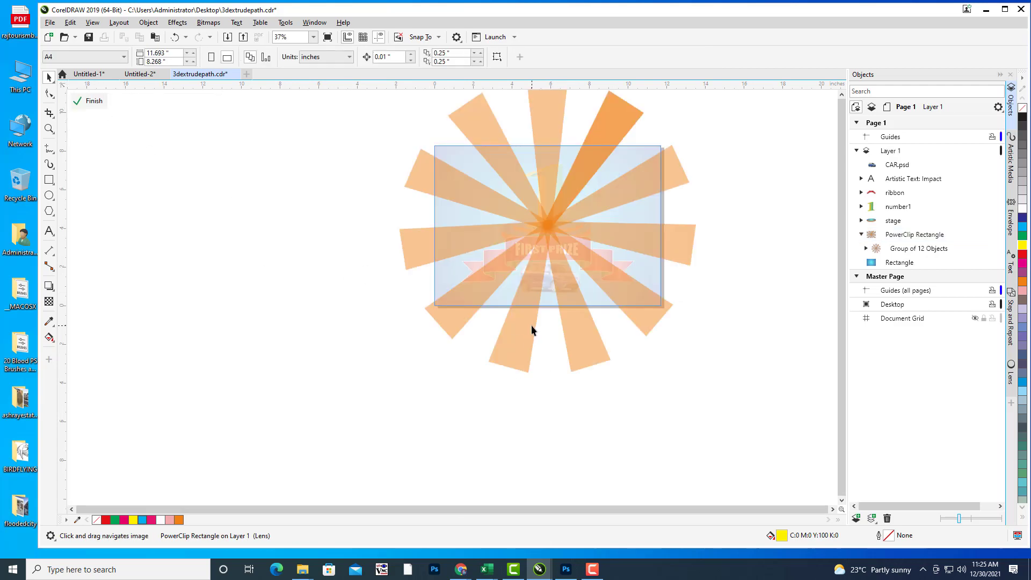
click(926, 239)
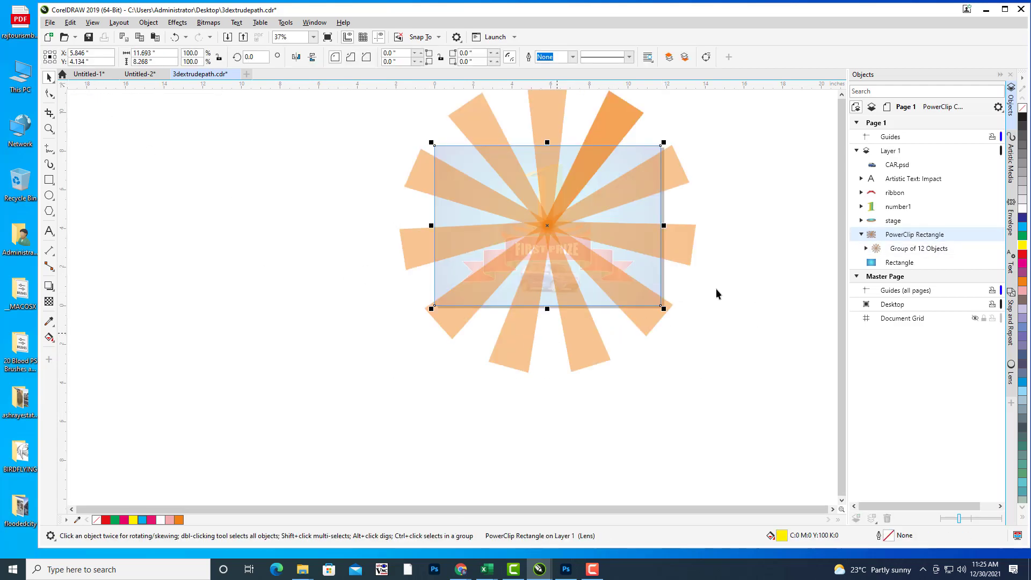
click(906, 248)
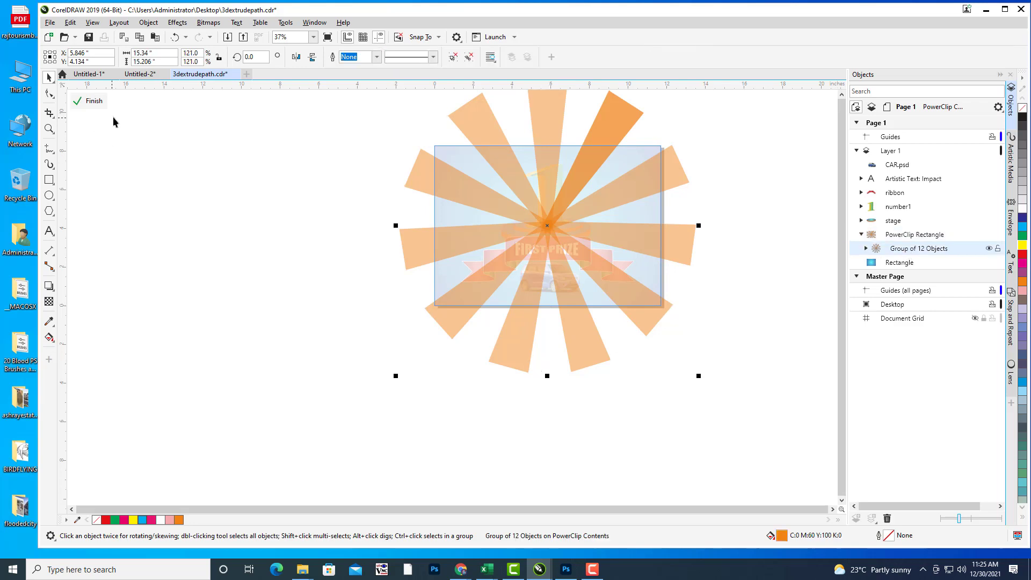
click(49, 302)
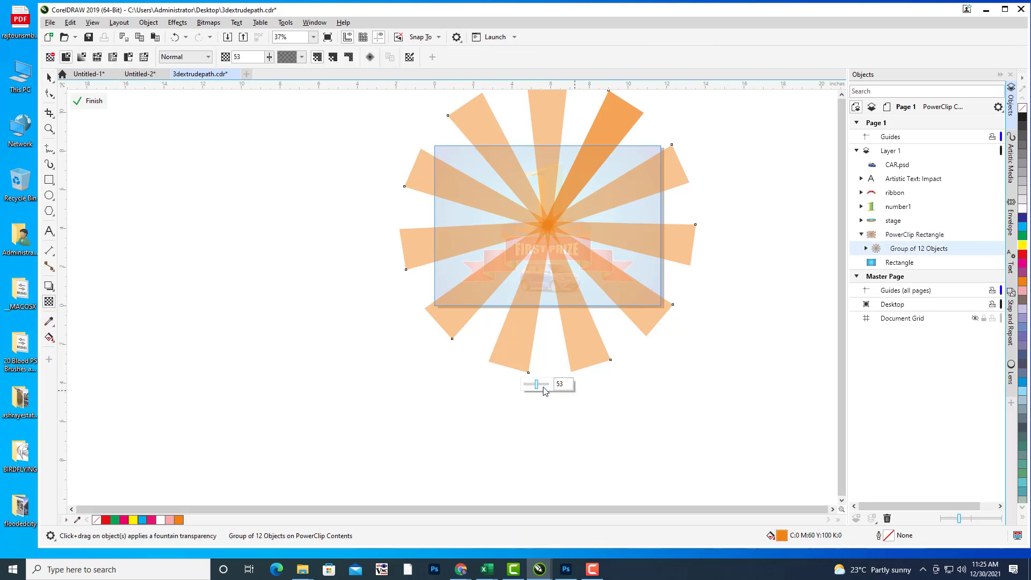
click(544, 386)
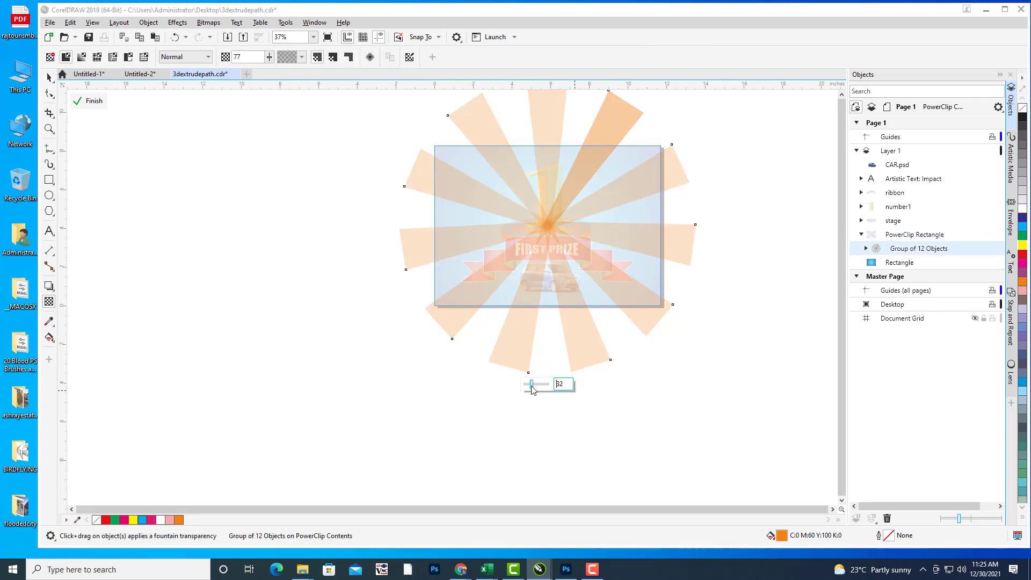
drag(531, 385, 531, 386)
click(91, 101)
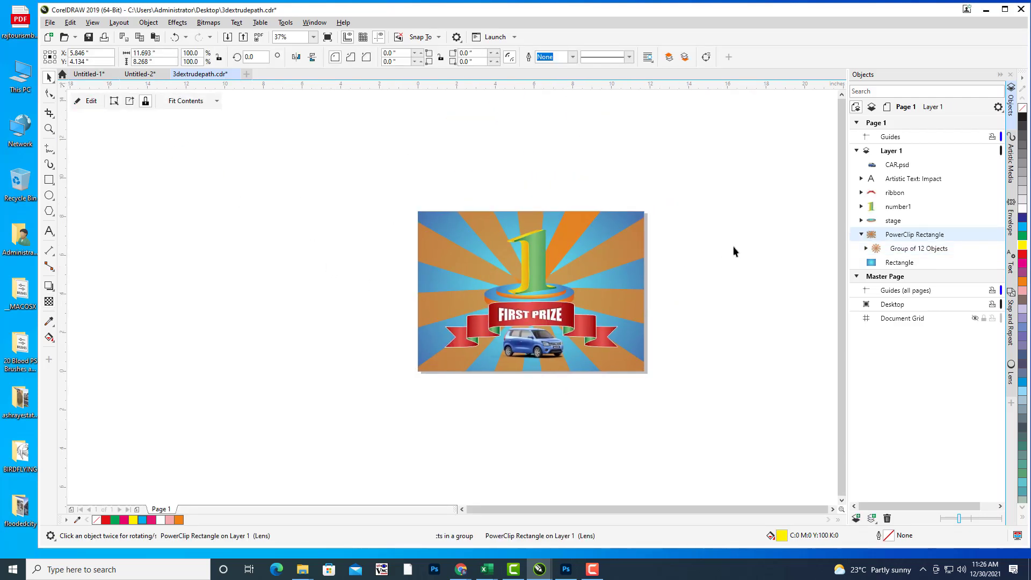
Step: Enlarge the starburst group inside the background rectangle's PowerClip until it fills it
key(Escape)
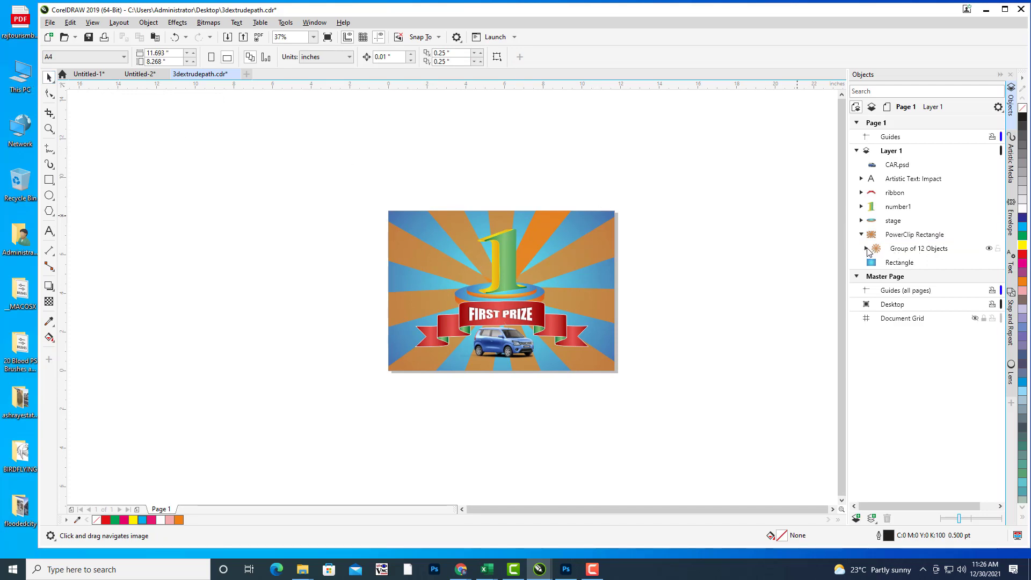
click(911, 252)
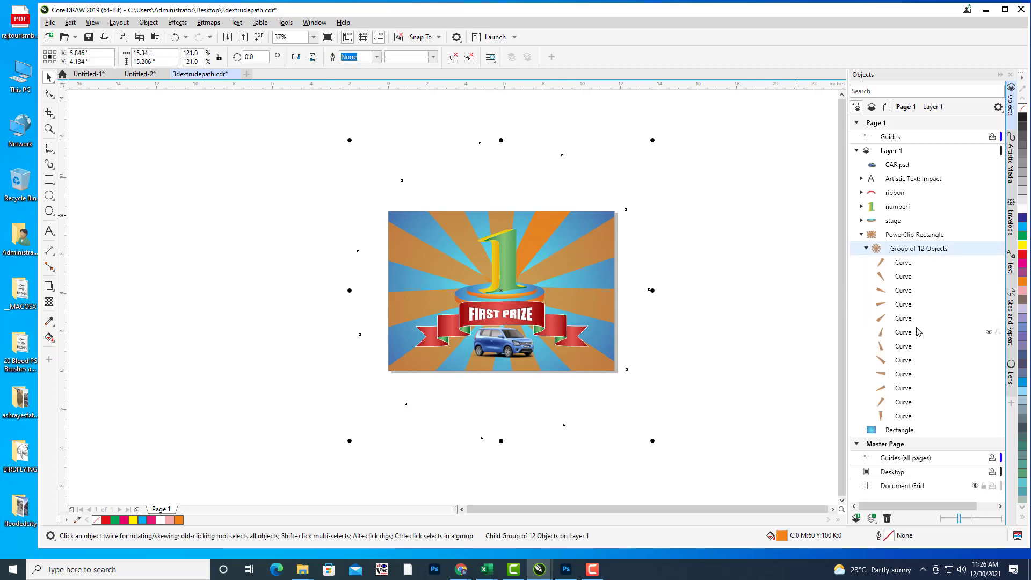
drag(685, 203, 657, 207)
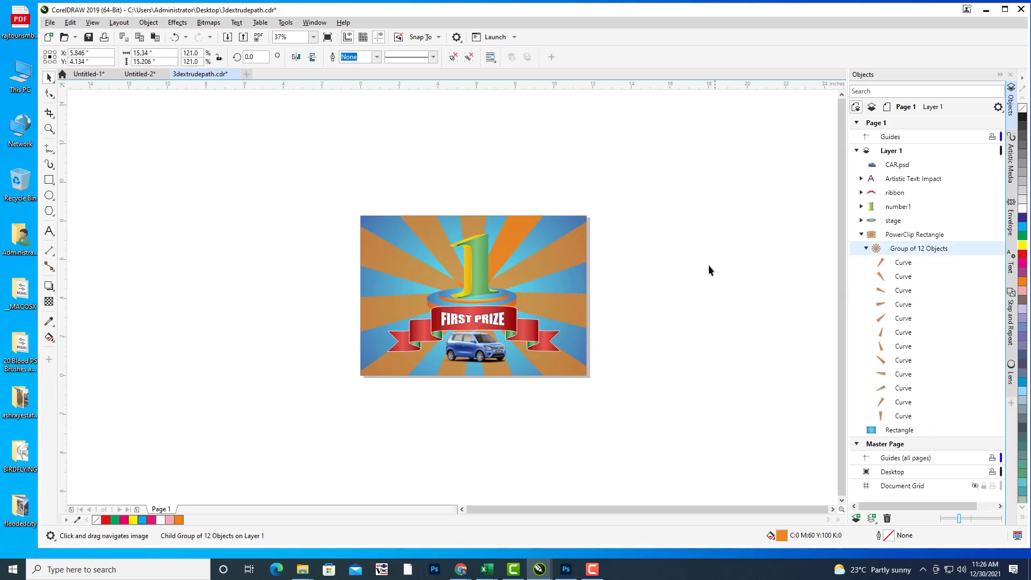
click(697, 285)
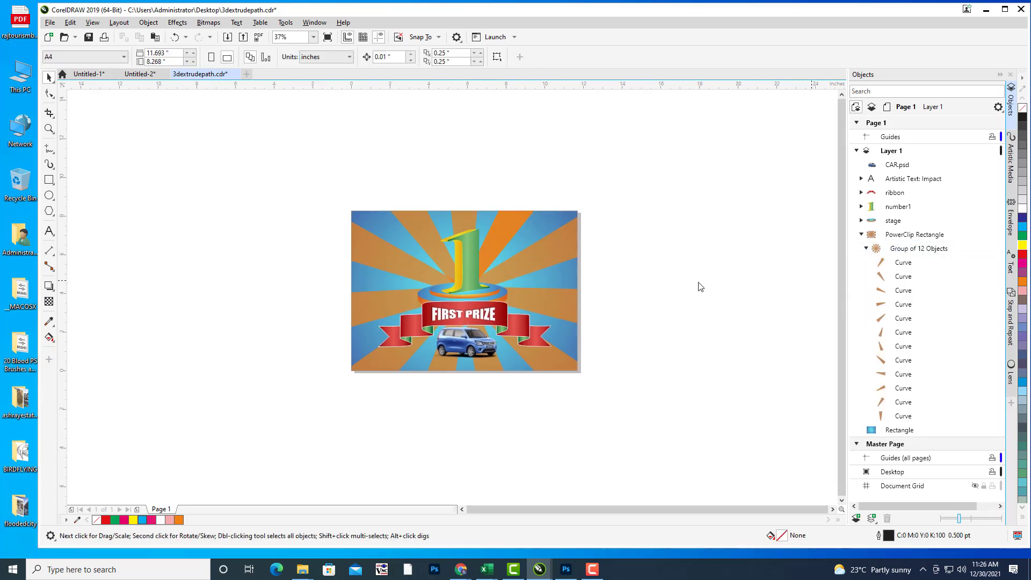
click(558, 255)
click(79, 101)
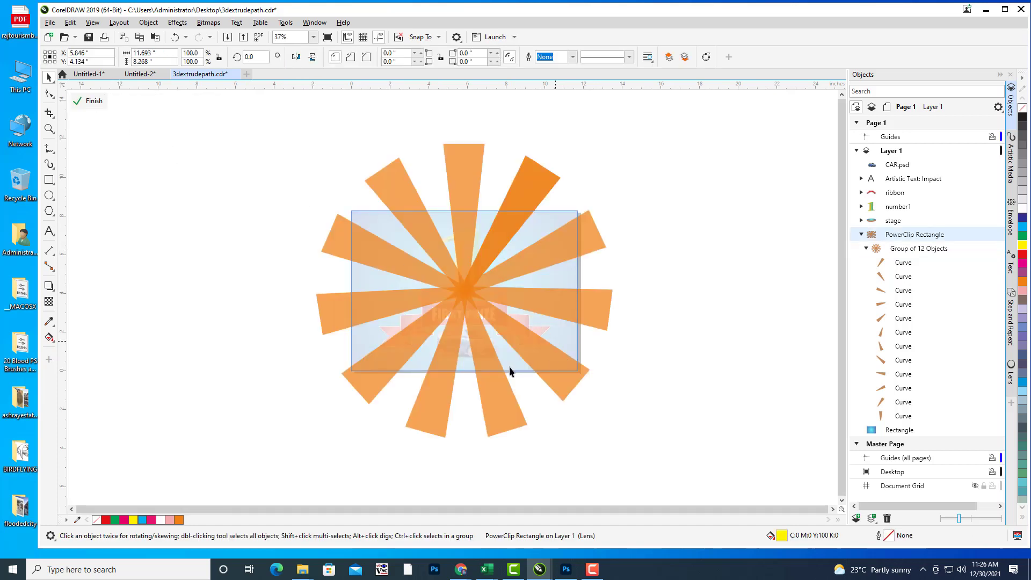
click(536, 345)
drag(617, 352, 637, 315)
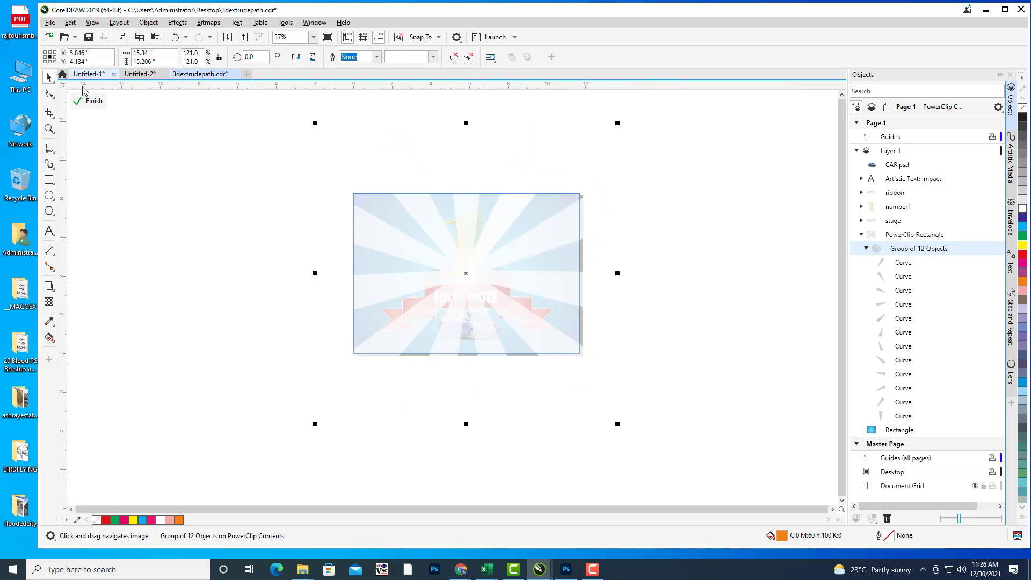
click(90, 101)
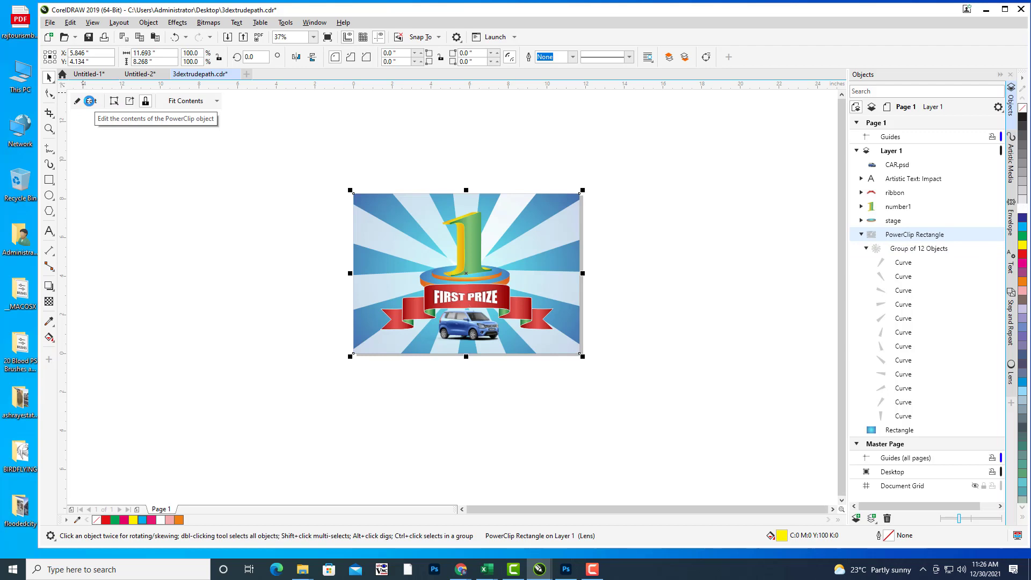
Step: Switch the PowerClip background's transparency blend mode from Overlay to Multiply
click(642, 180)
scroll(588, 237, up, 3)
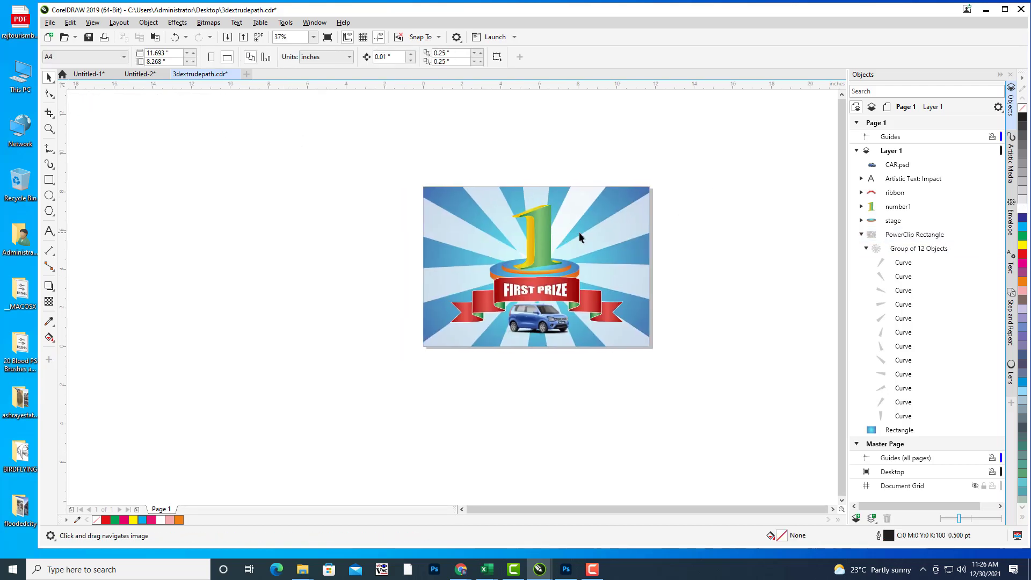
scroll(665, 222, down, 3)
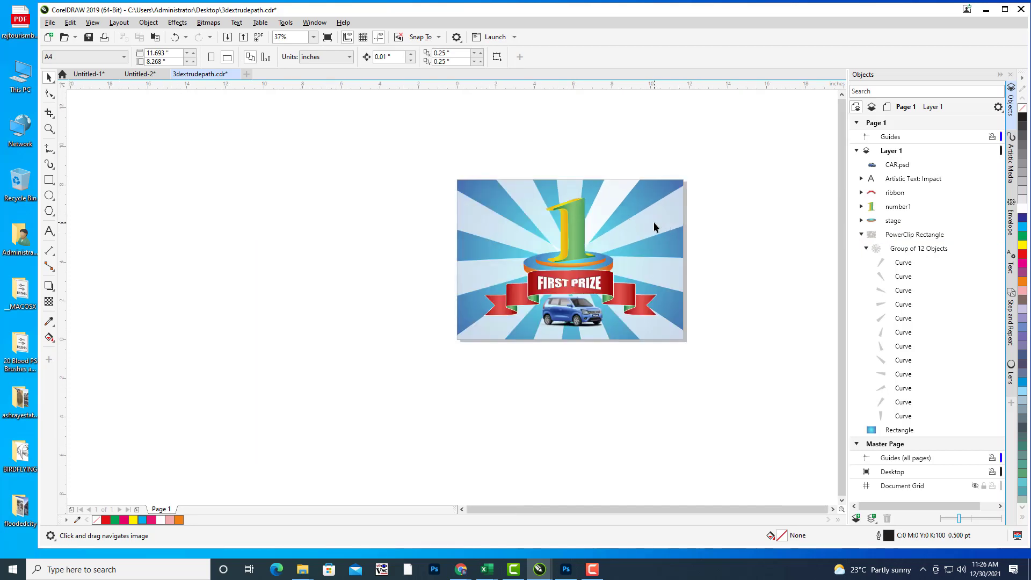
click(655, 226)
drag(692, 196, 650, 208)
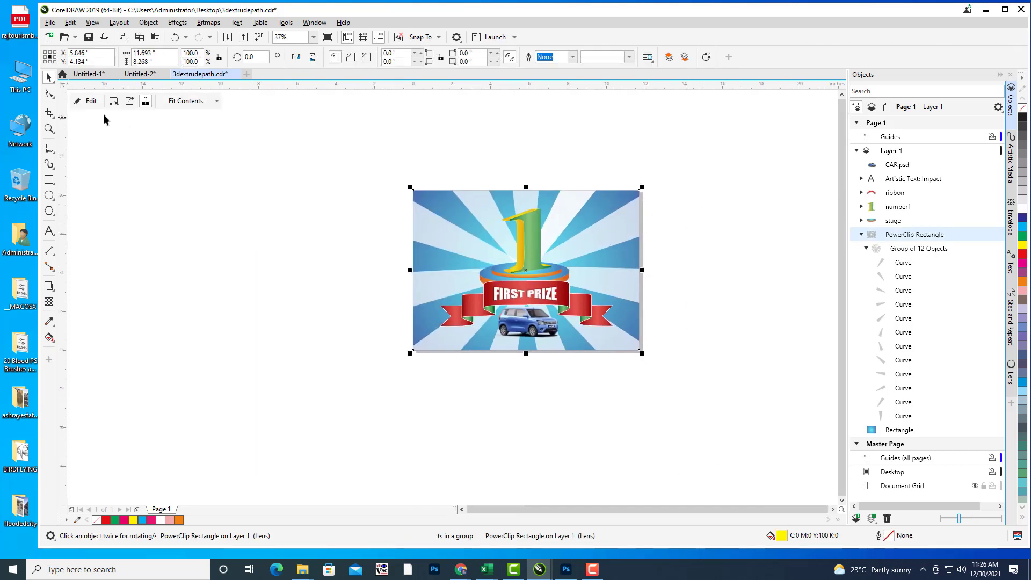
click(49, 302)
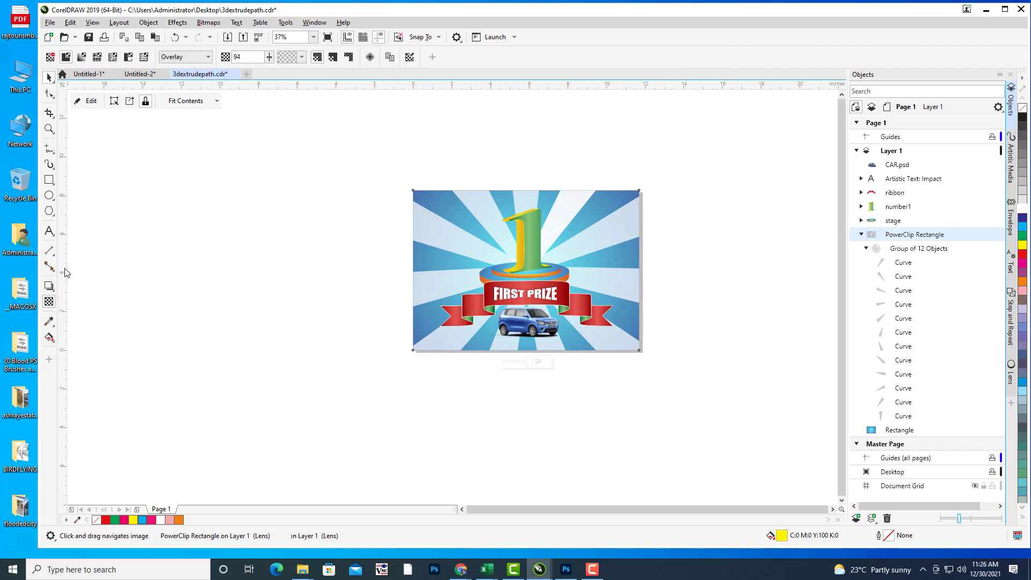
click(184, 57)
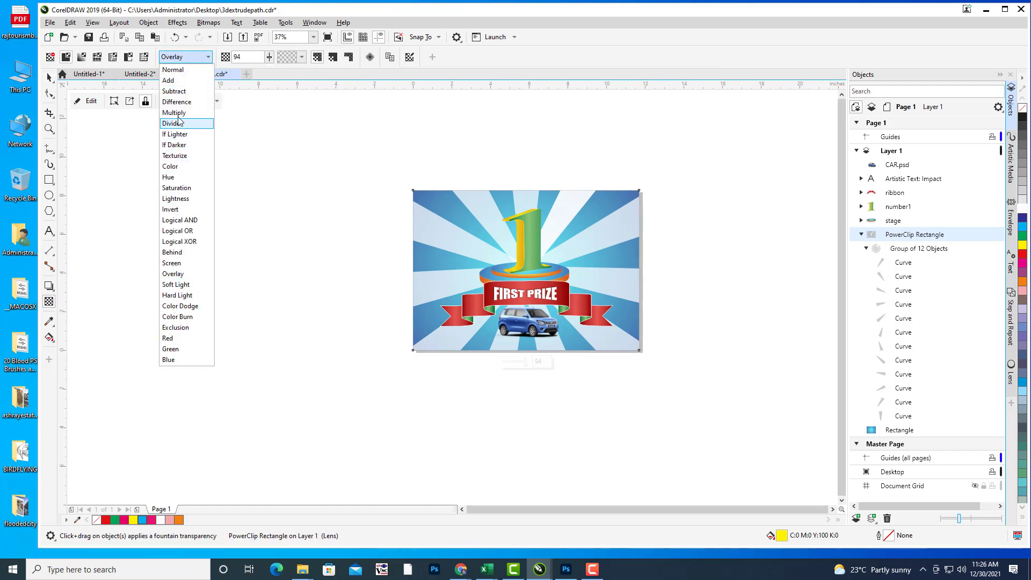
click(178, 113)
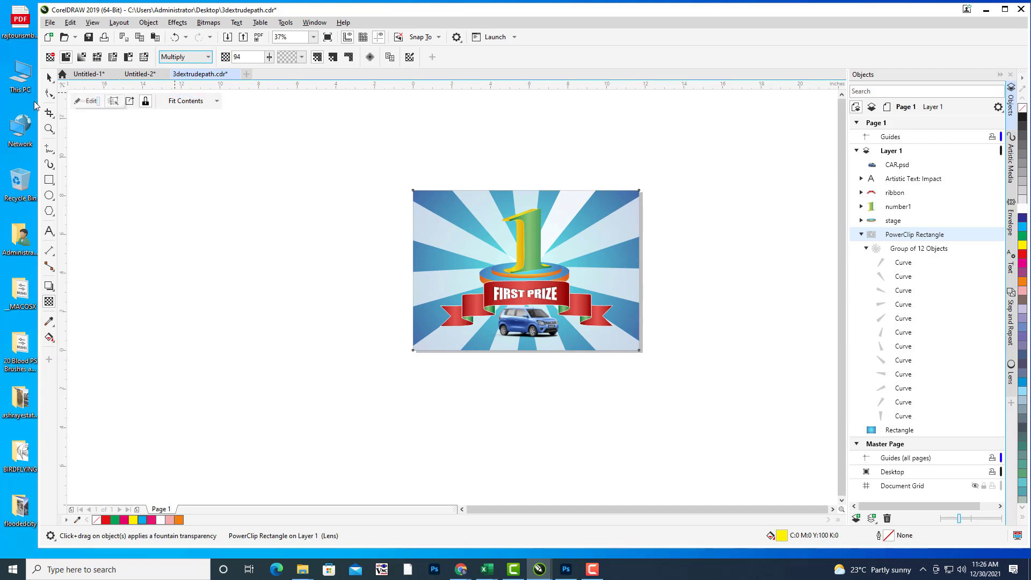
click(49, 76)
drag(672, 263, 656, 267)
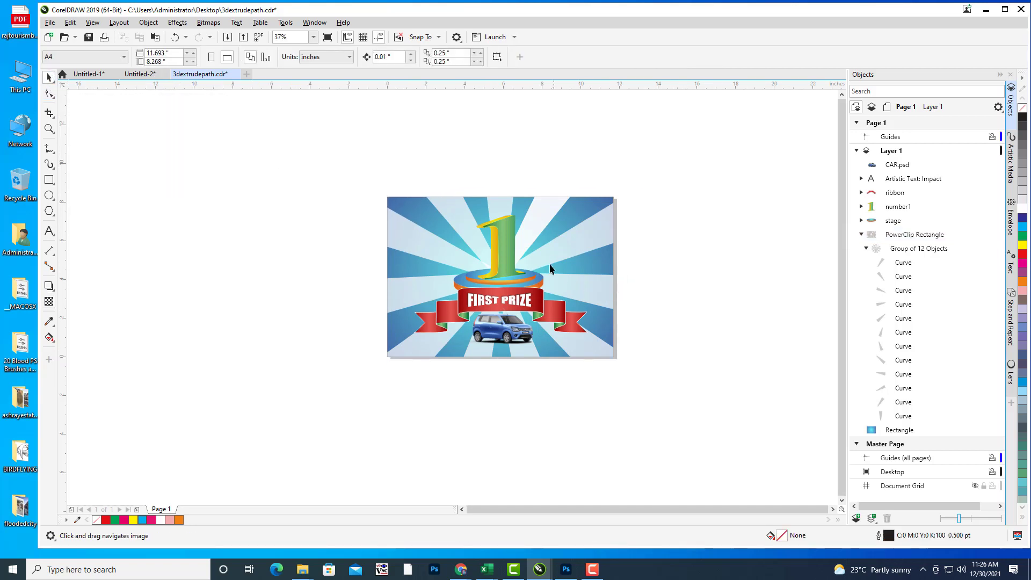
Step: Switch to the Star tool with the whole poster in view
scroll(567, 271, up, 2)
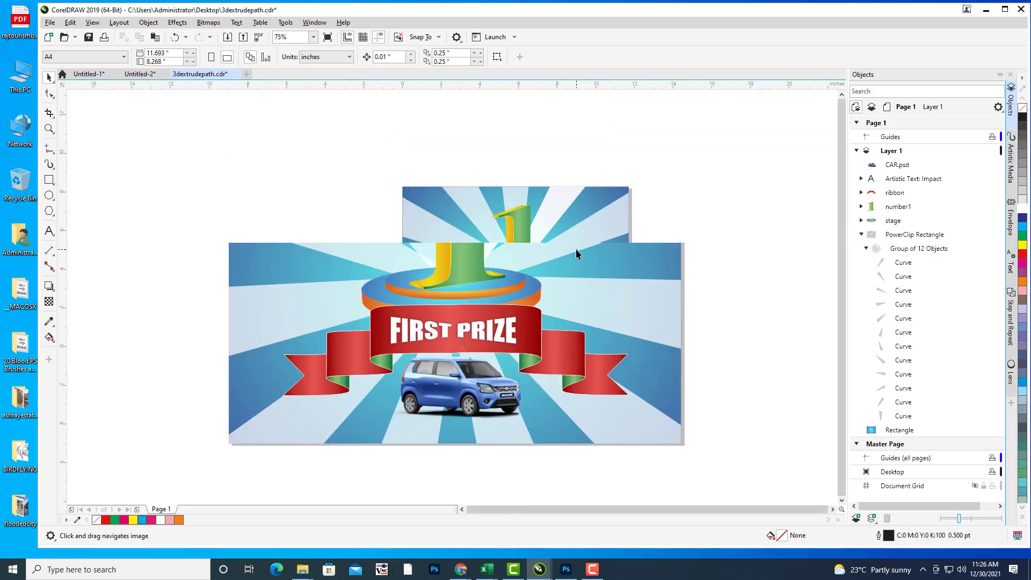
scroll(521, 263, down, 2)
scroll(532, 277, up, 2)
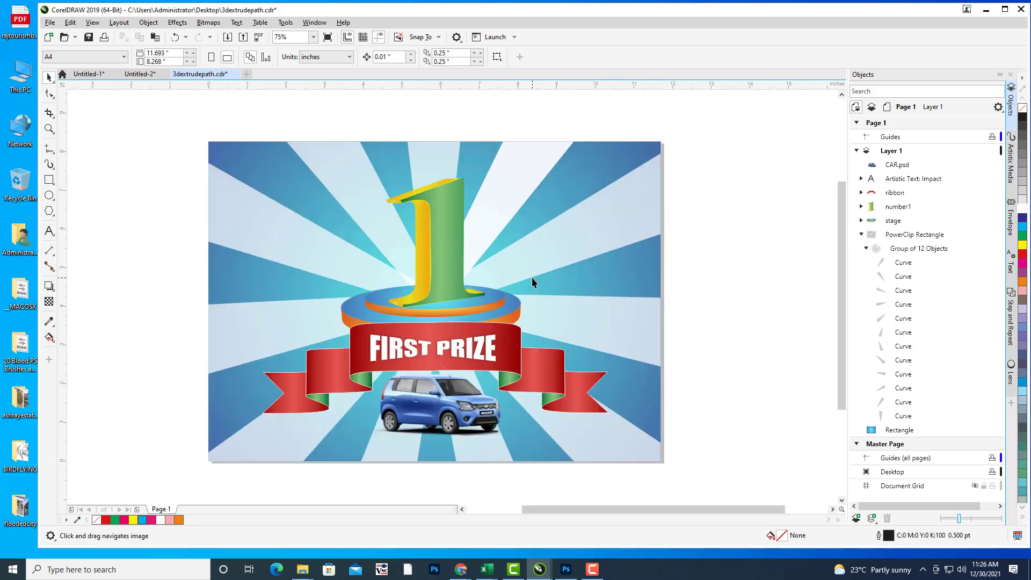
drag(532, 277, 607, 258)
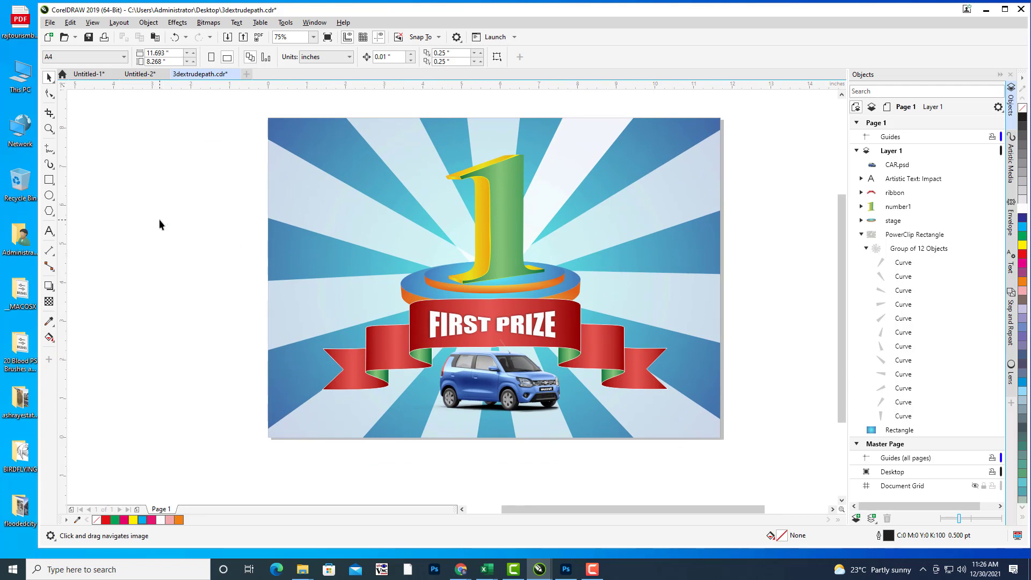
click(49, 196)
click(49, 210)
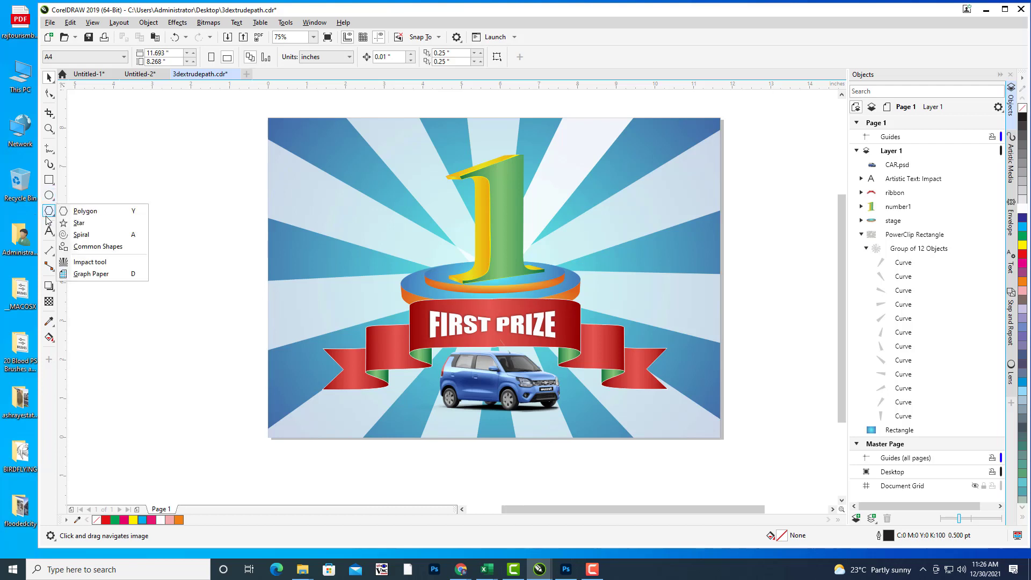
click(81, 220)
Step: Draw a 20-point complex star to the right of the poster
drag(574, 219, 402, 266)
drag(611, 192, 669, 237)
key(ctrl+z)
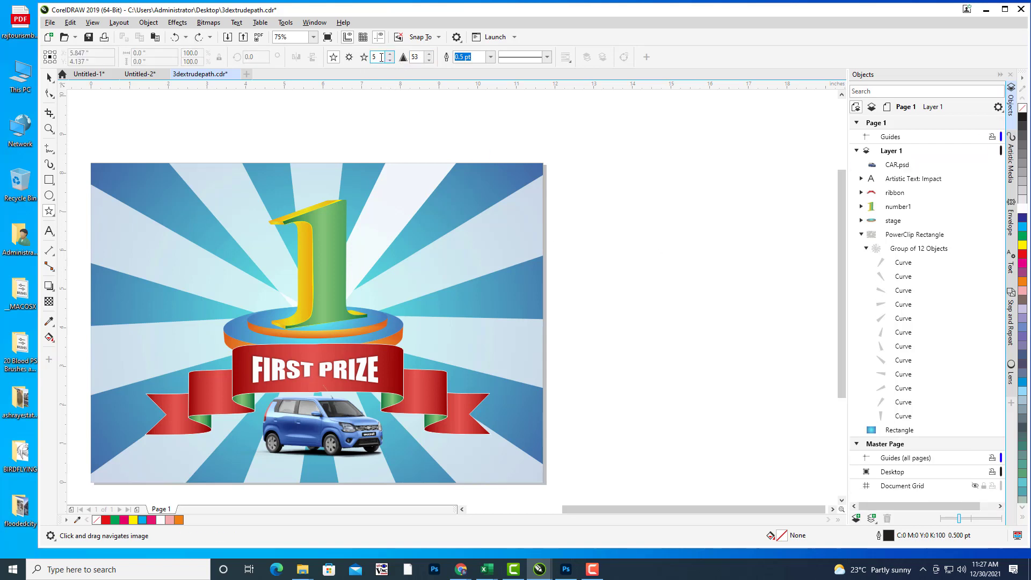
text(20)
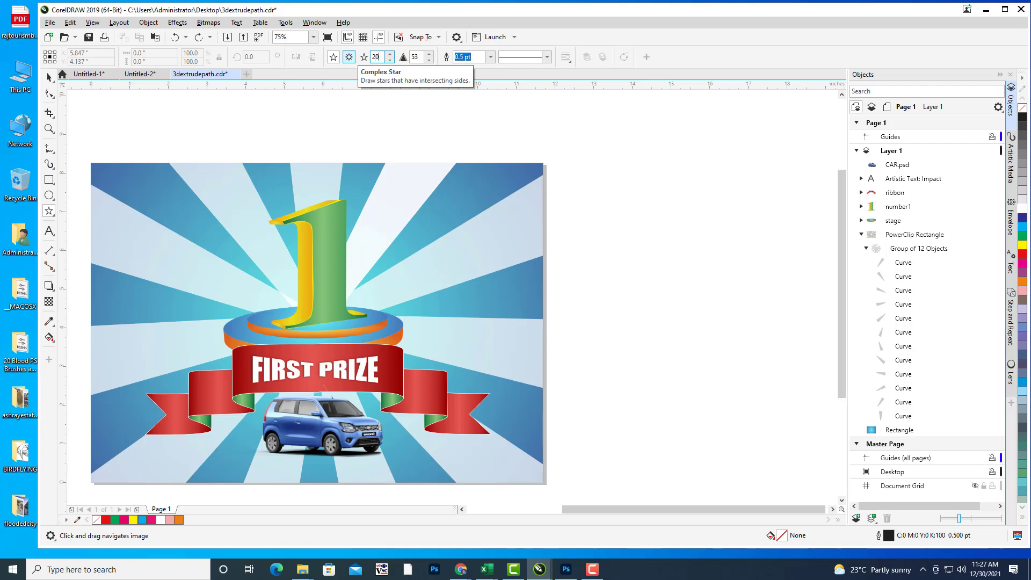
scroll(511, 234, right, 4)
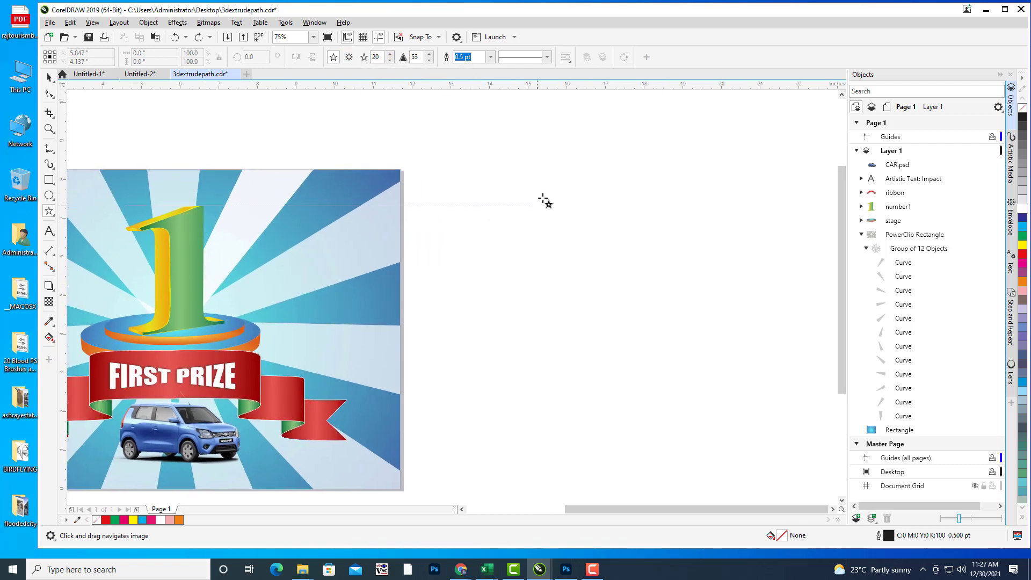
mouse_move(498, 158)
mouse_down()
mouse_move(650, 279)
mouse_move(742, 398)
mouse_up()
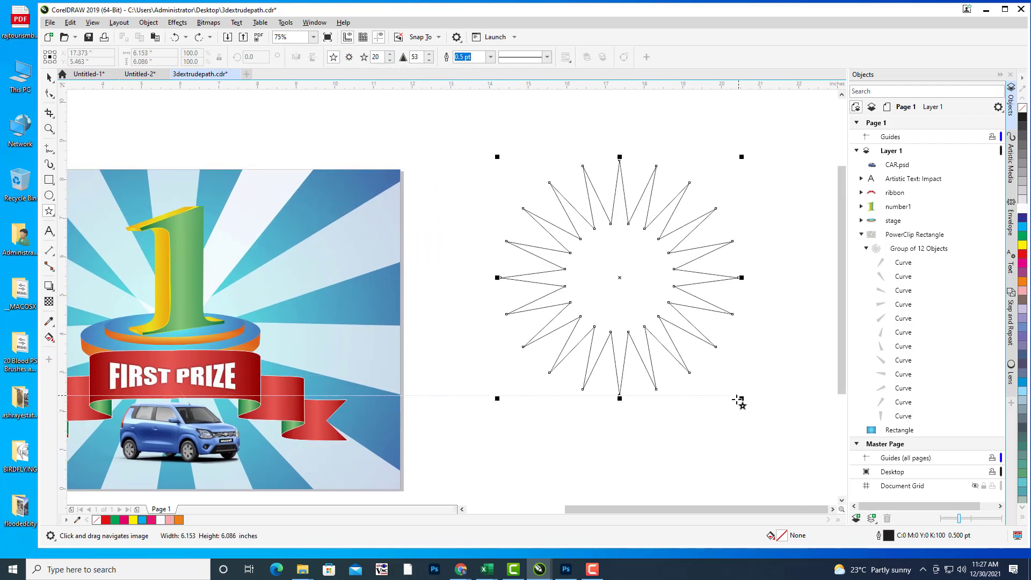
Step: Pull the star's inner nodes outward for shallow points and set it to 40 points
click(49, 93)
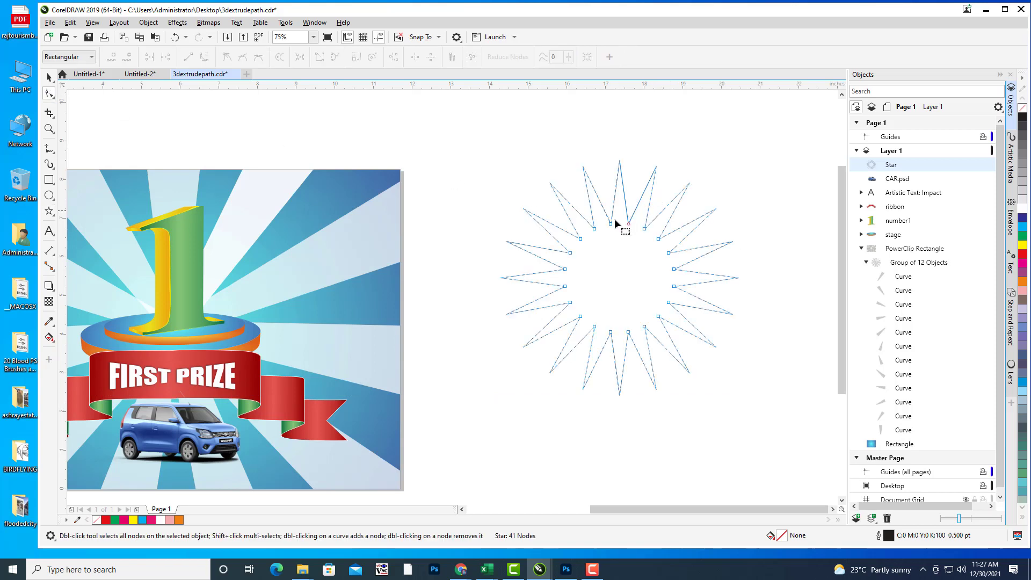
drag(629, 226, 653, 179)
click(49, 77)
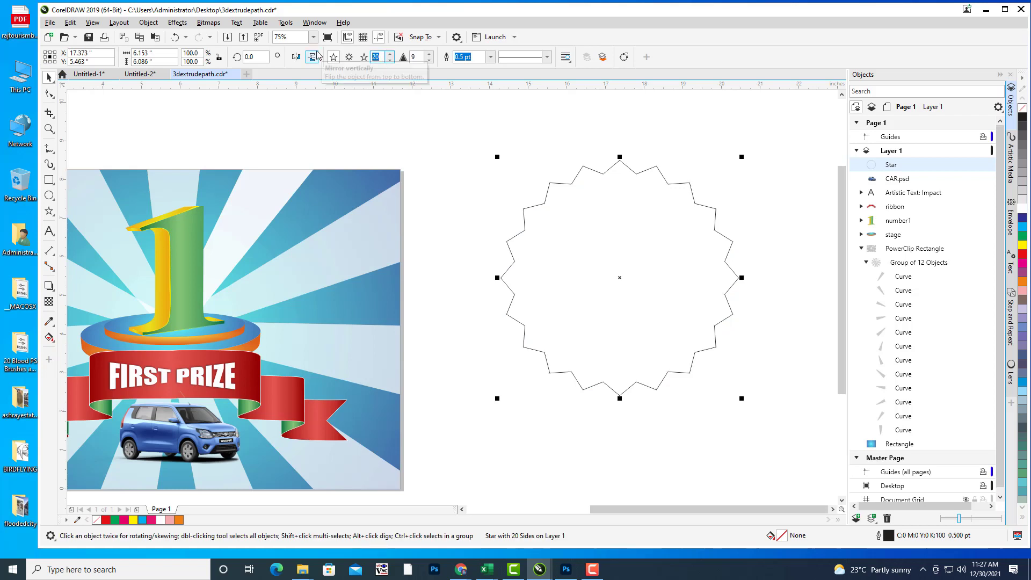
key(Return)
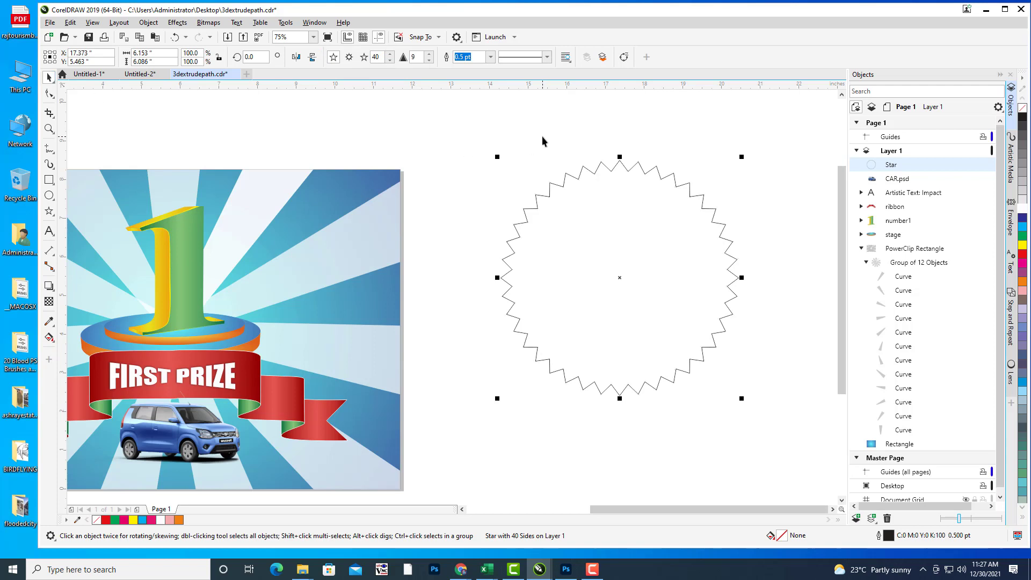
click(642, 176)
scroll(642, 176, up, 2)
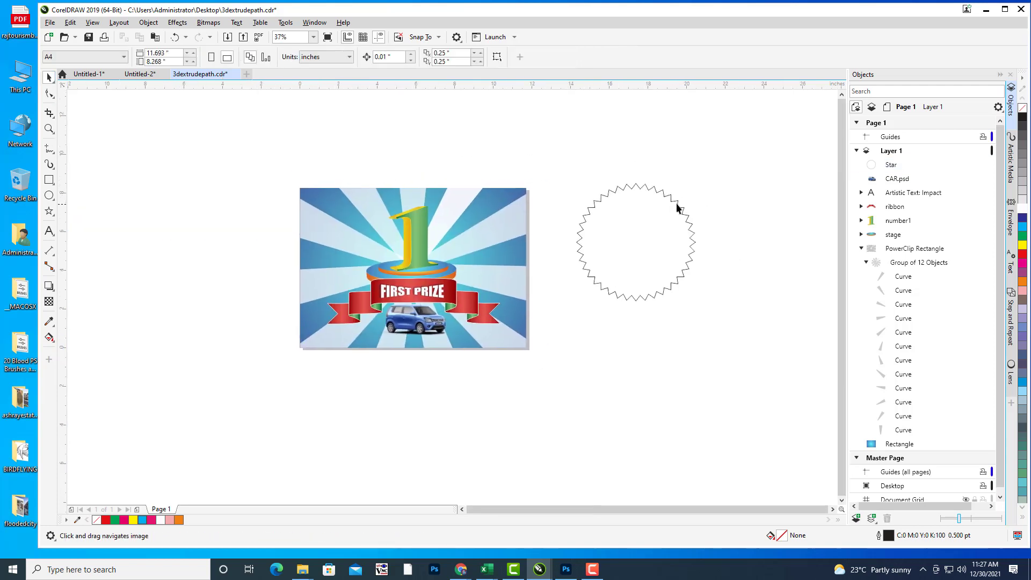
Step: Fill the star yellow, then apply the ORANGESILK preset fountain fill as a radial gradient
click(677, 207)
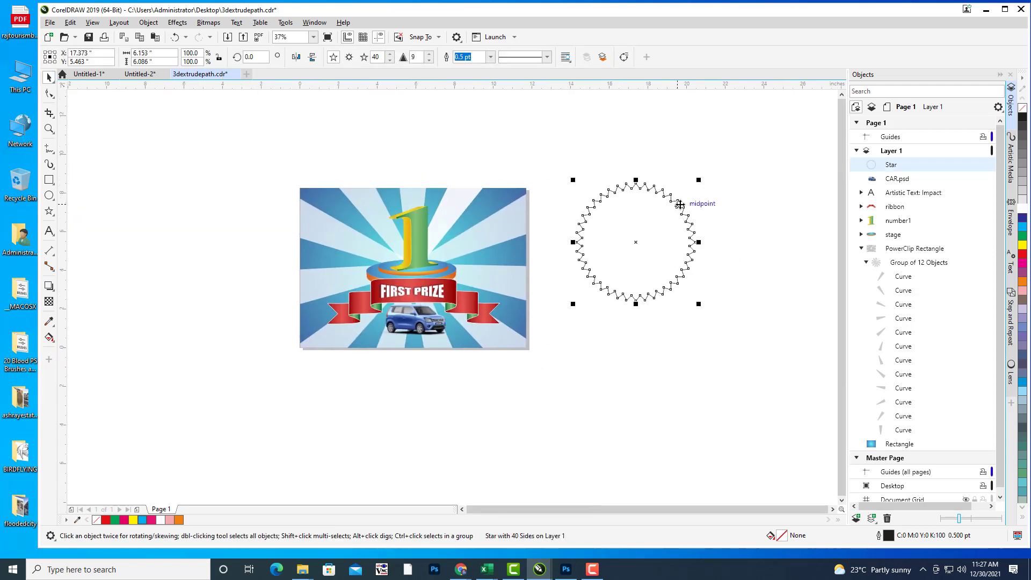
click(1023, 247)
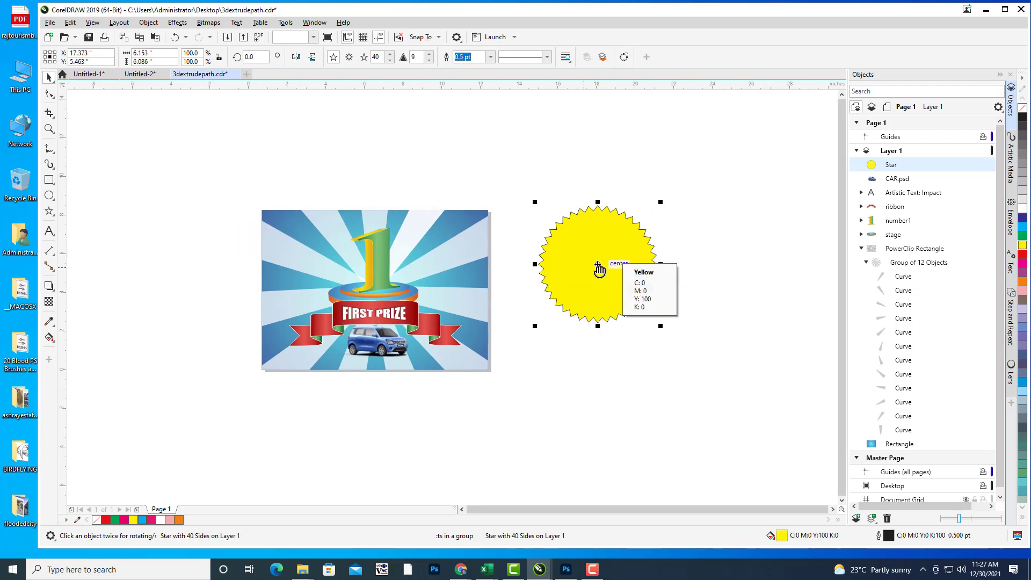
click(612, 256)
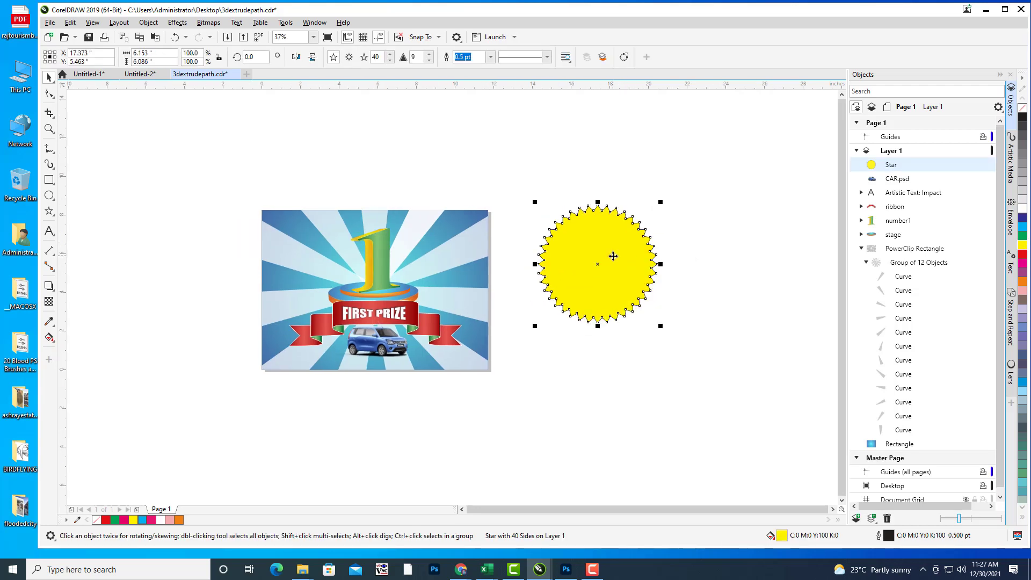
key(F11)
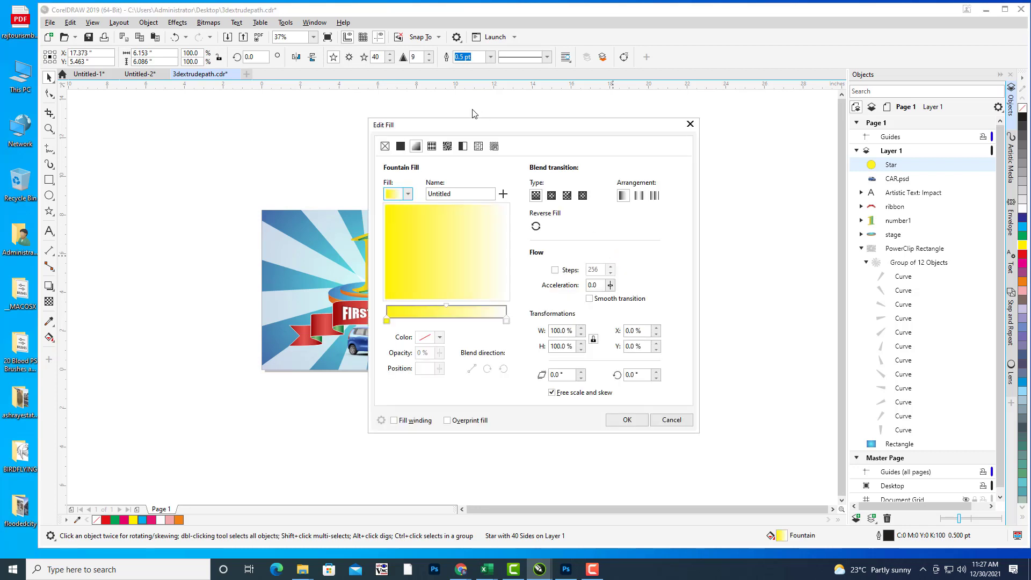
drag(473, 124, 865, 72)
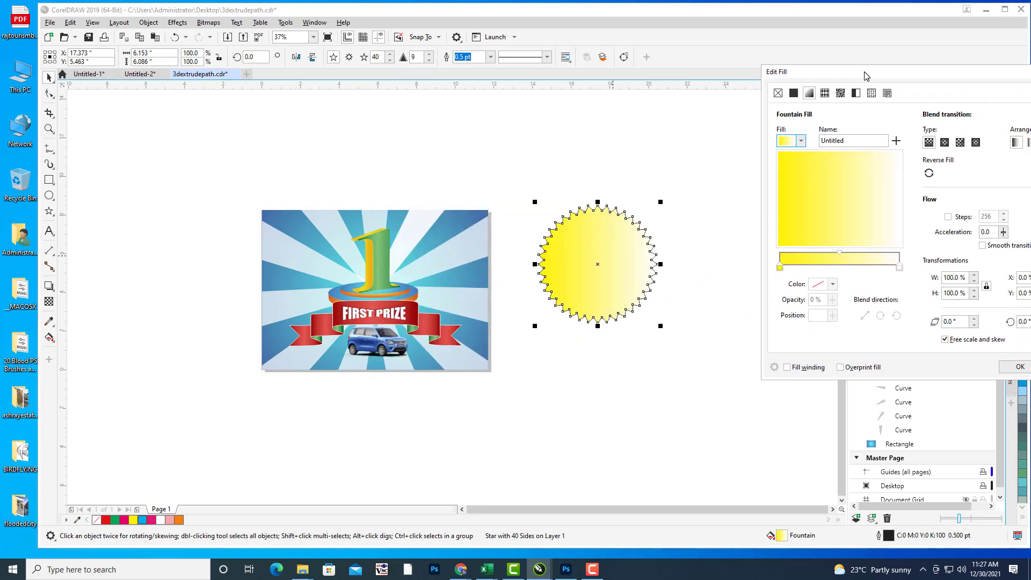
click(802, 143)
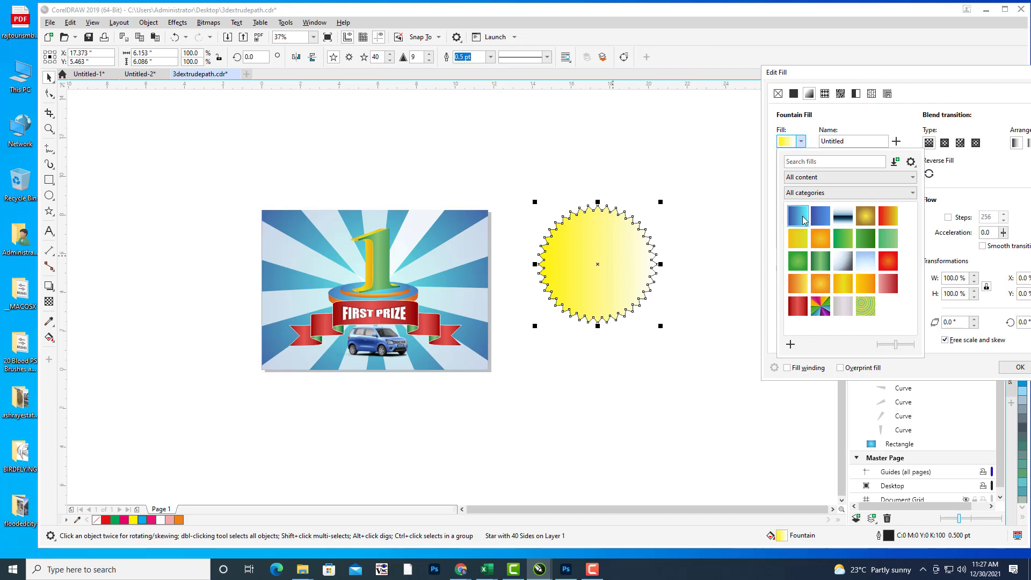
click(849, 285)
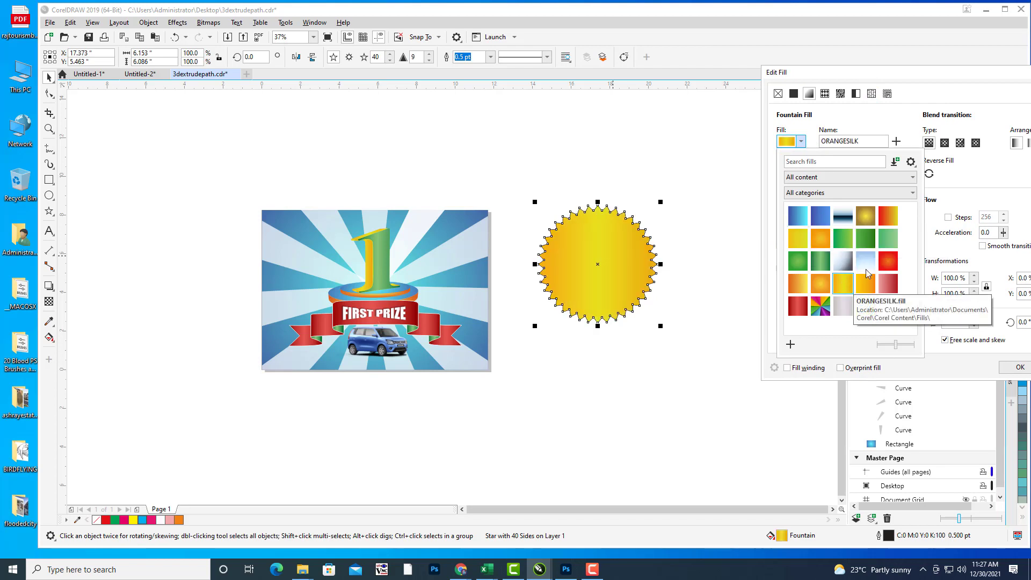
click(945, 144)
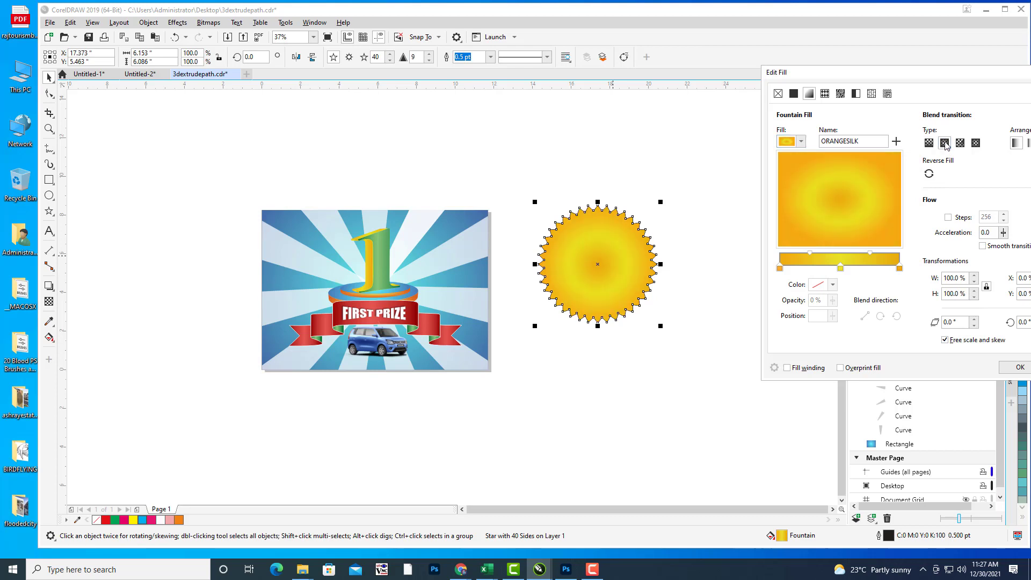
Step: Delete the gradient's middle stop, make the end stop yellow, and apply the fill
click(841, 269)
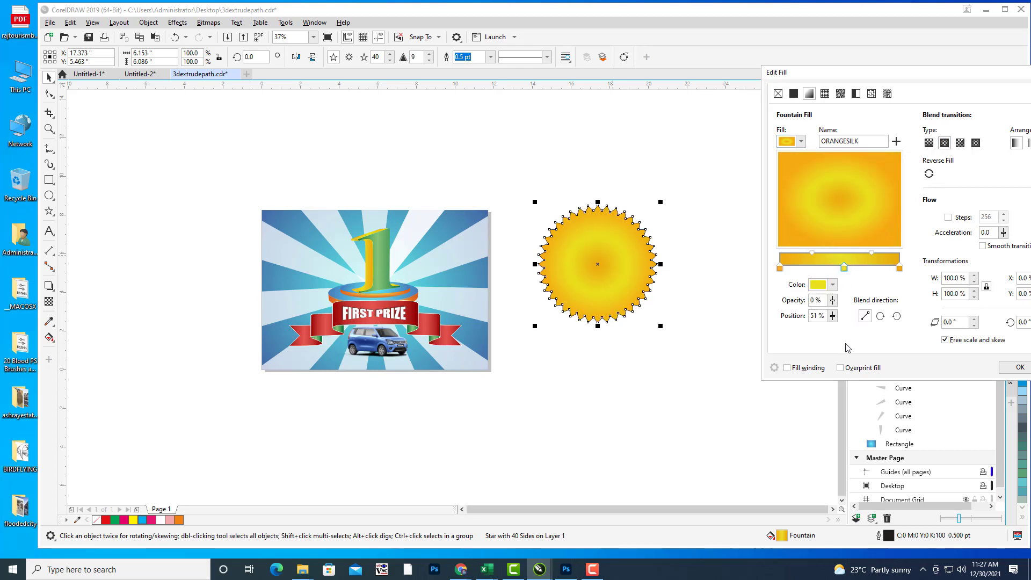
double_click(844, 267)
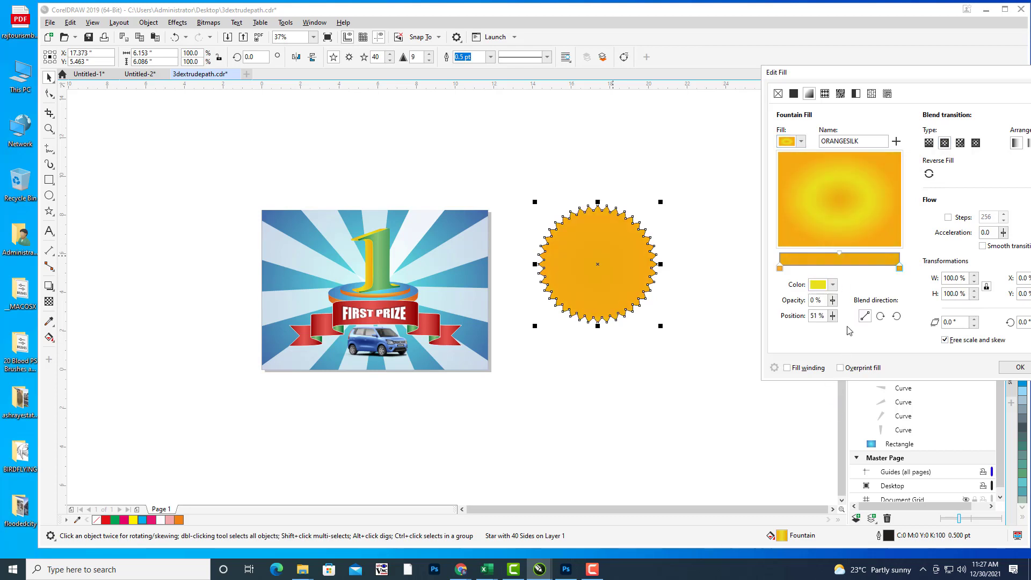
click(900, 268)
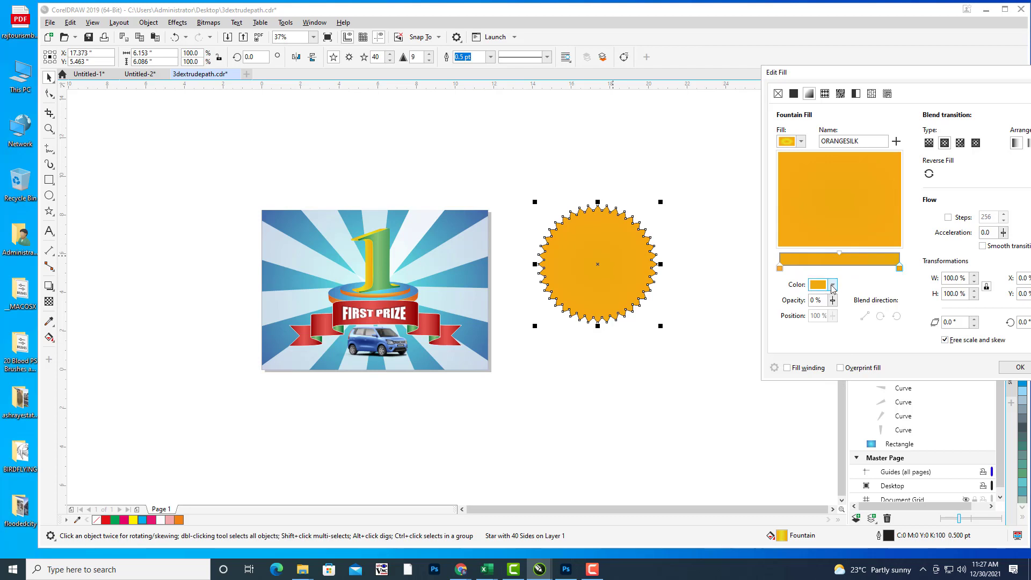
click(832, 285)
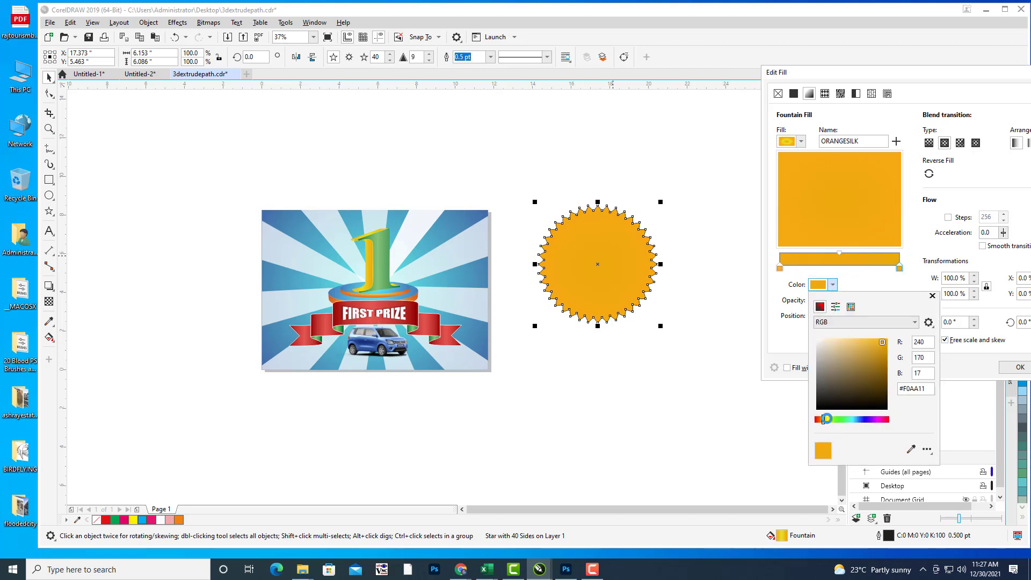
click(827, 418)
click(930, 198)
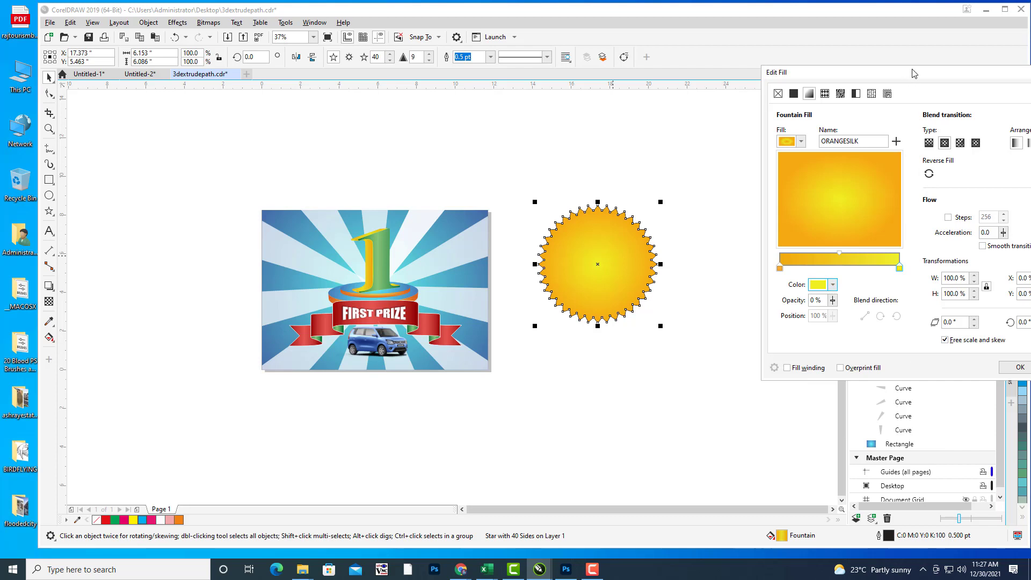
drag(915, 74, 767, 80)
click(873, 381)
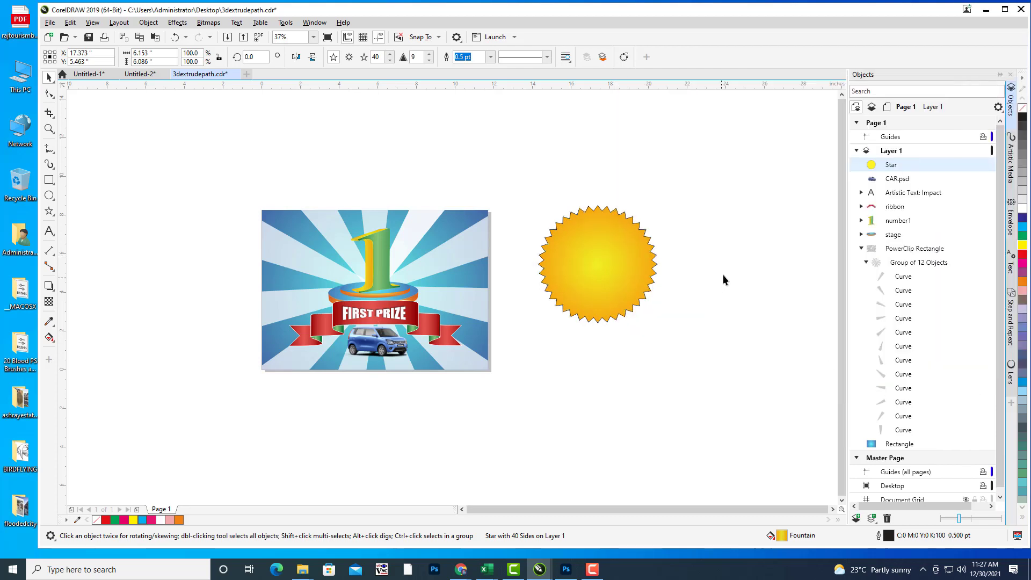
Step: Set the star's outline width to None
click(620, 264)
click(490, 56)
click(467, 67)
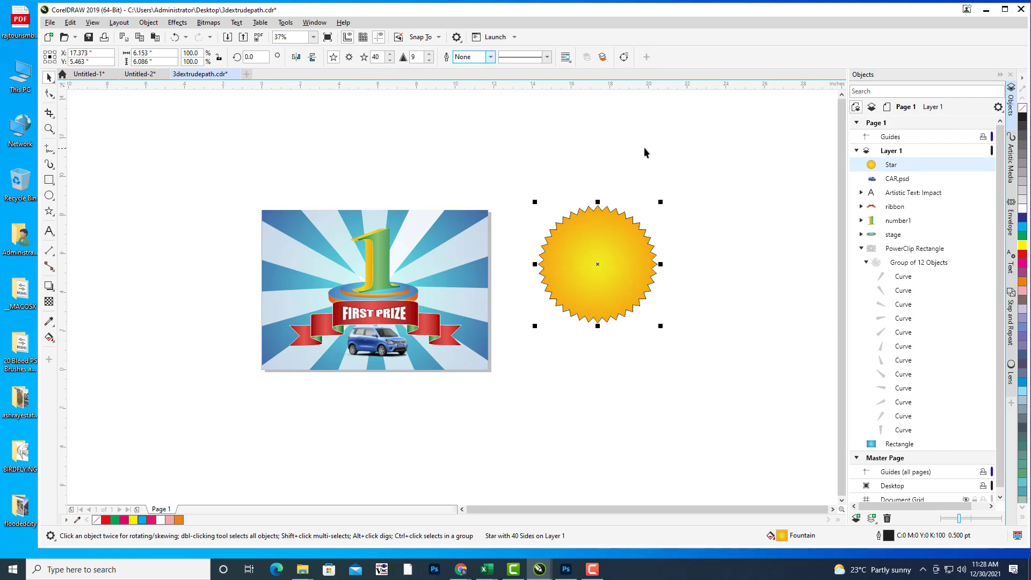
Step: Move the star to the poster's upper-left and scale it down to about 52.7%
click(747, 209)
drag(614, 258, 587, 203)
click(684, 245)
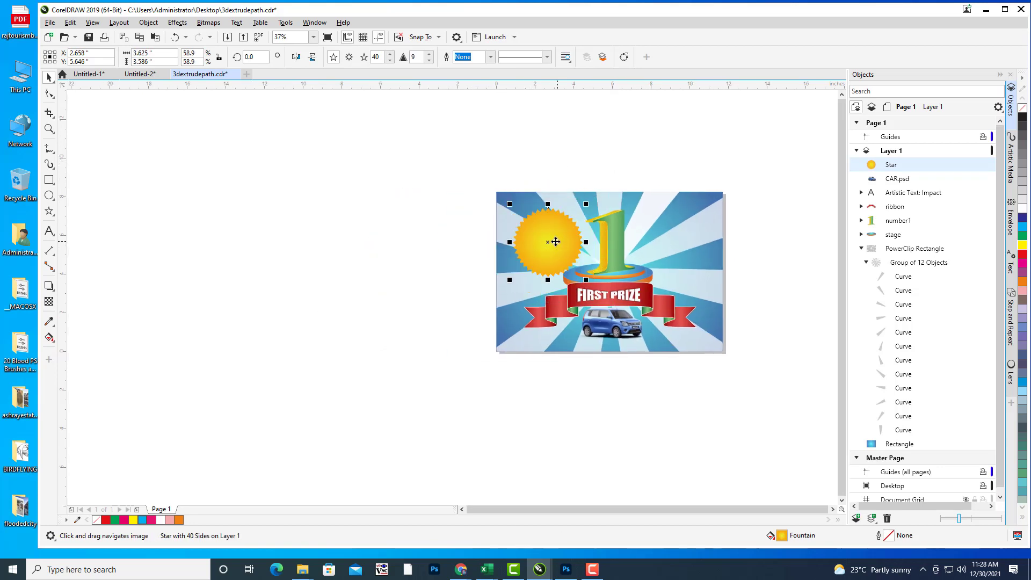
drag(556, 242, 512, 263)
scroll(546, 253, up, 1)
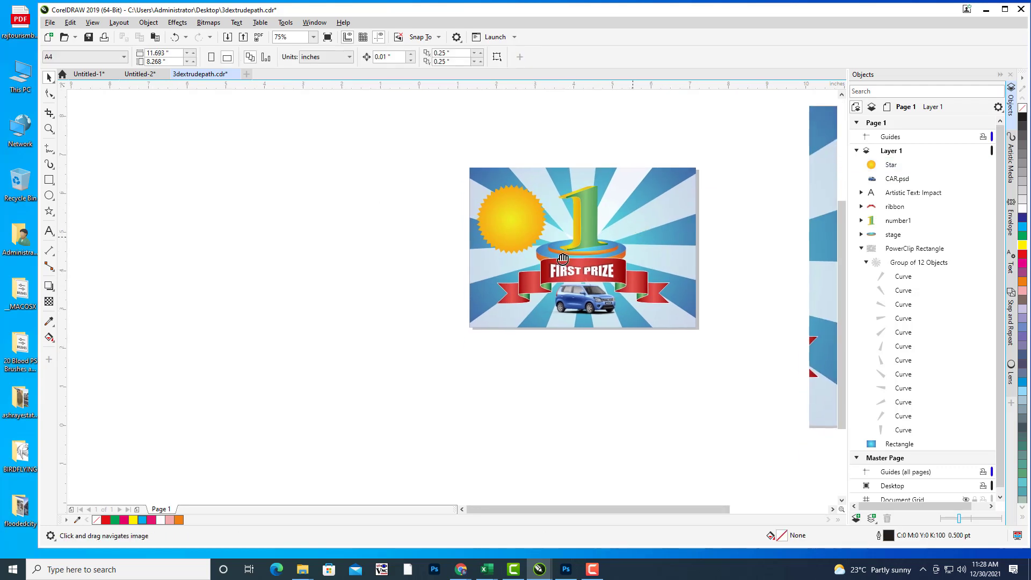
drag(625, 277, 537, 269)
drag(478, 255, 441, 252)
scroll(502, 236, up, 2)
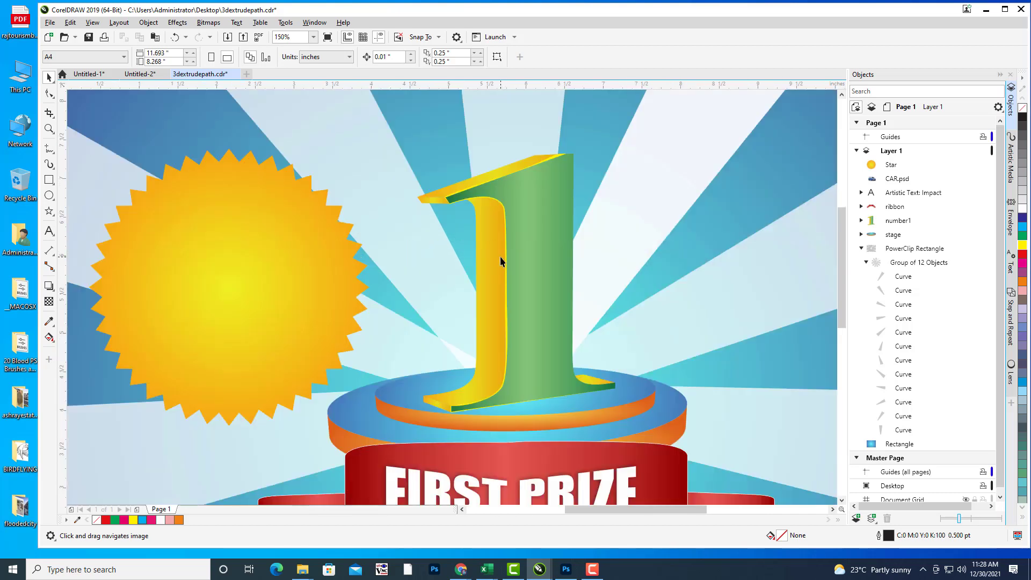
scroll(530, 237, down, 2)
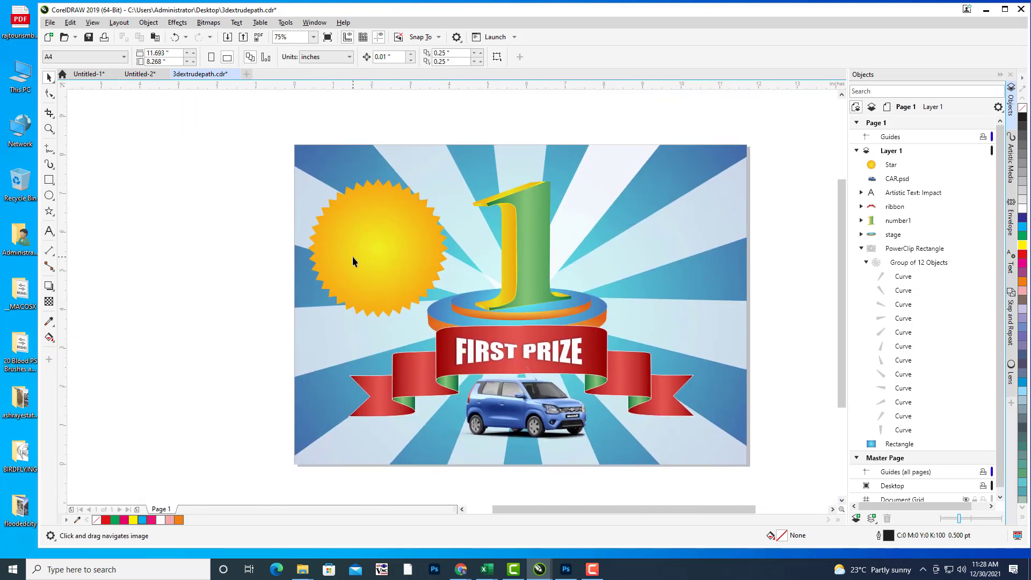
click(352, 256)
key(space)
drag(452, 175, 444, 183)
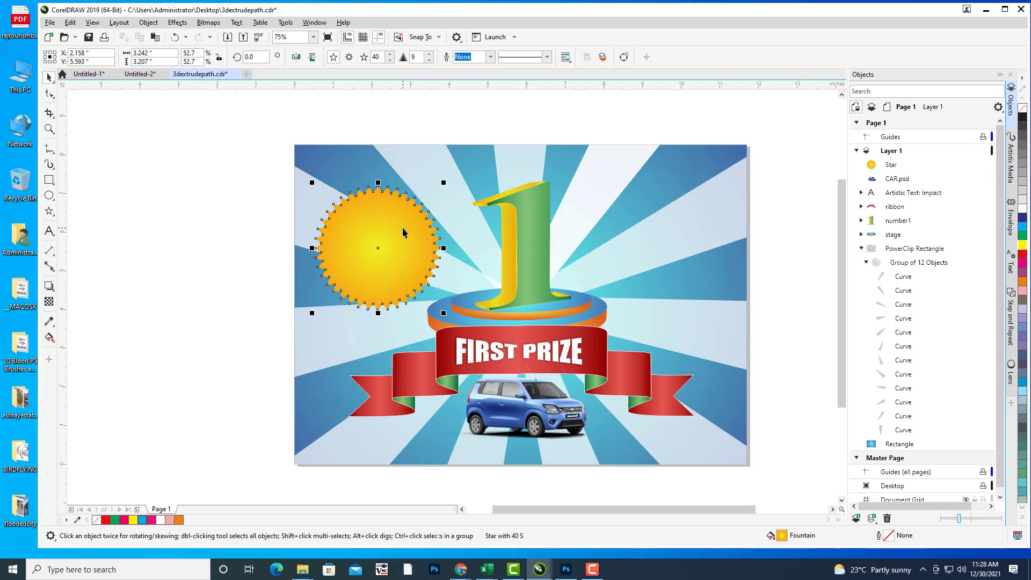
Step: Set the star's outline to a white Hairline in Outline Pen
double_click(889, 541)
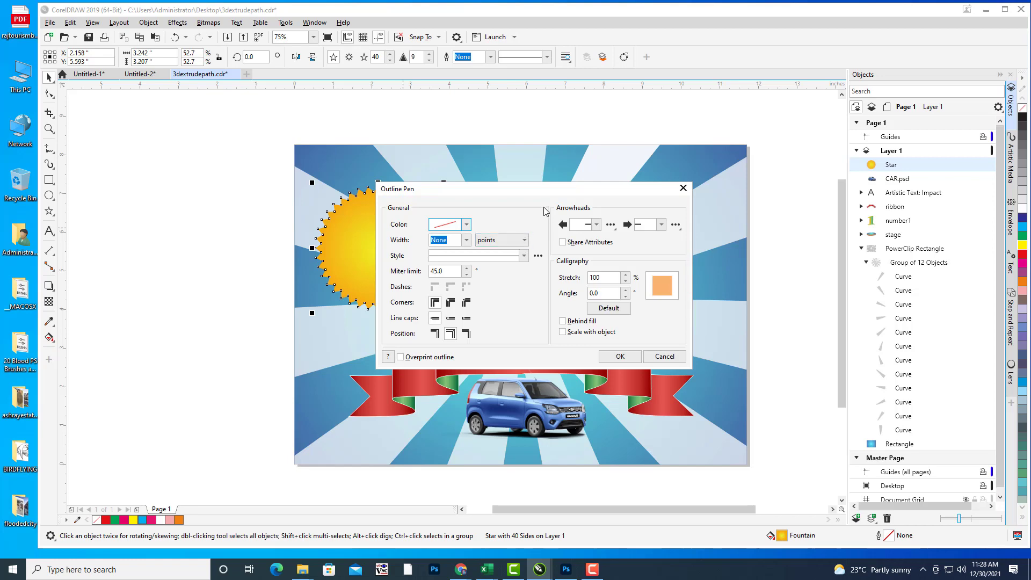
drag(536, 192, 931, 158)
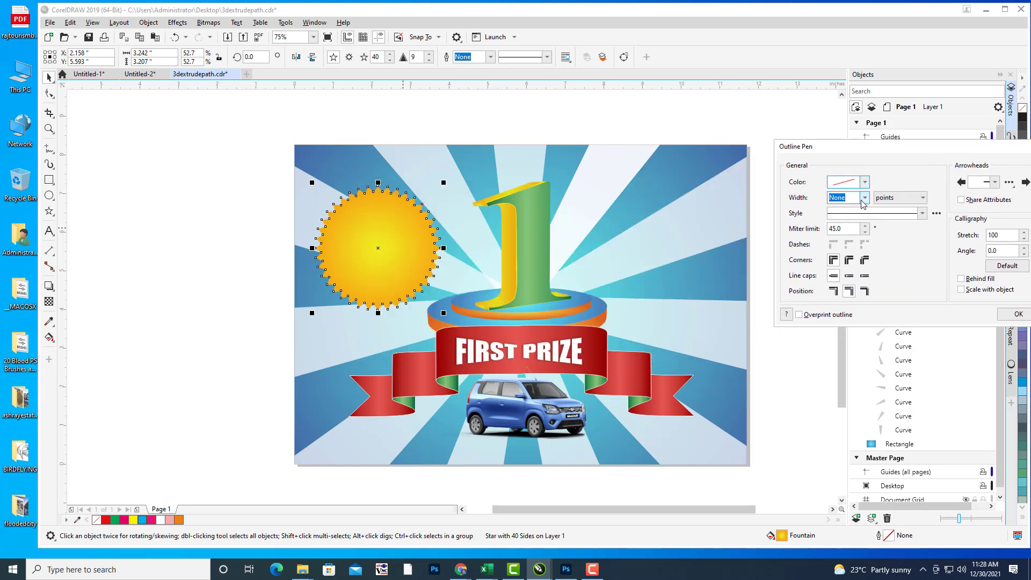
click(865, 197)
click(855, 225)
key(Down)
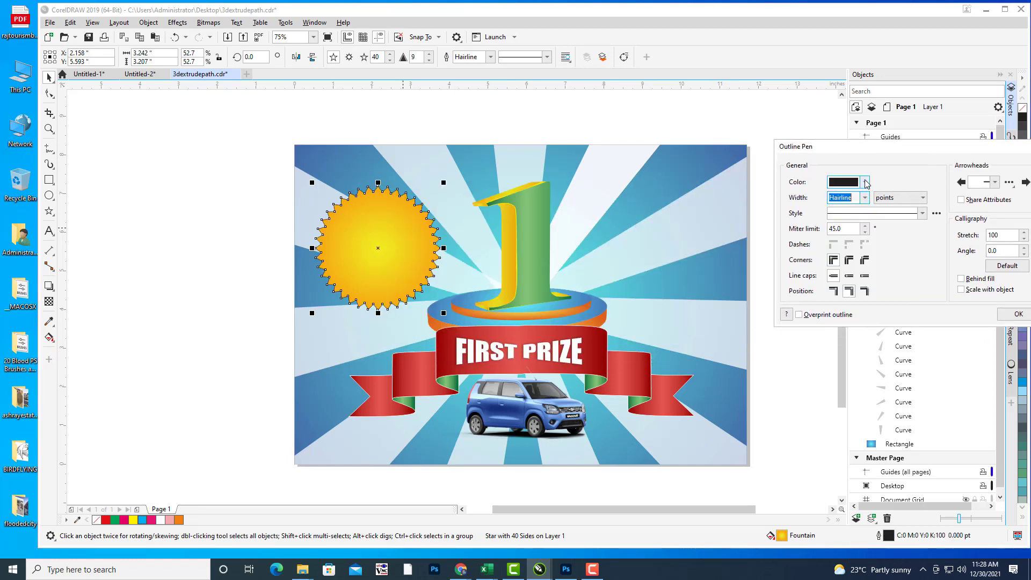
click(866, 183)
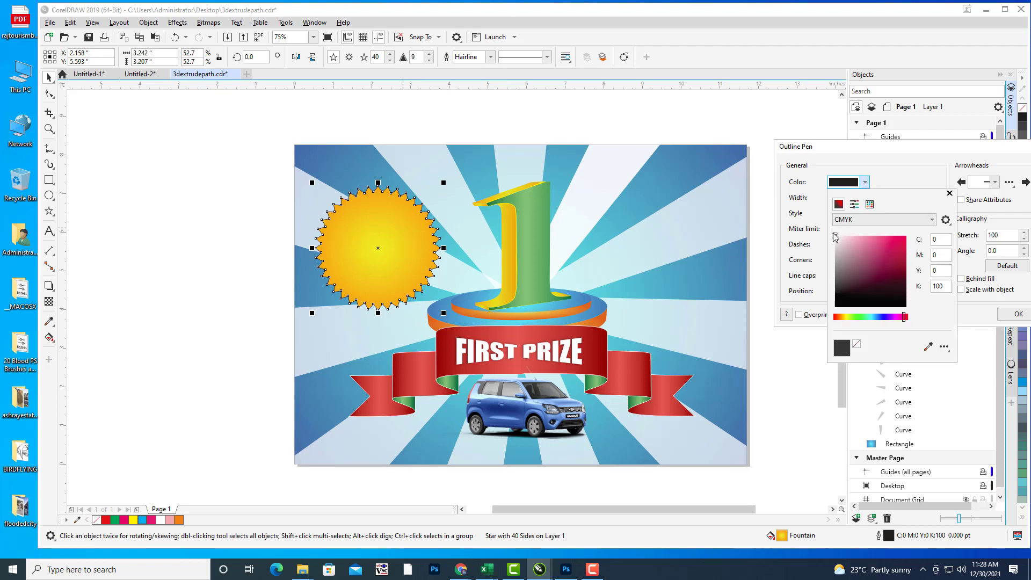
click(836, 237)
click(855, 153)
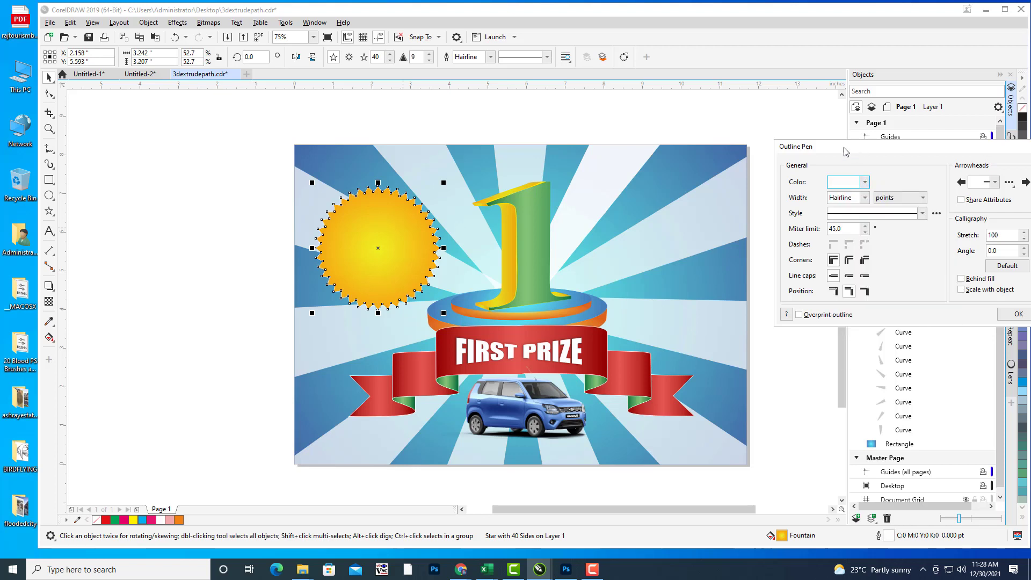
drag(844, 152, 741, 135)
click(910, 299)
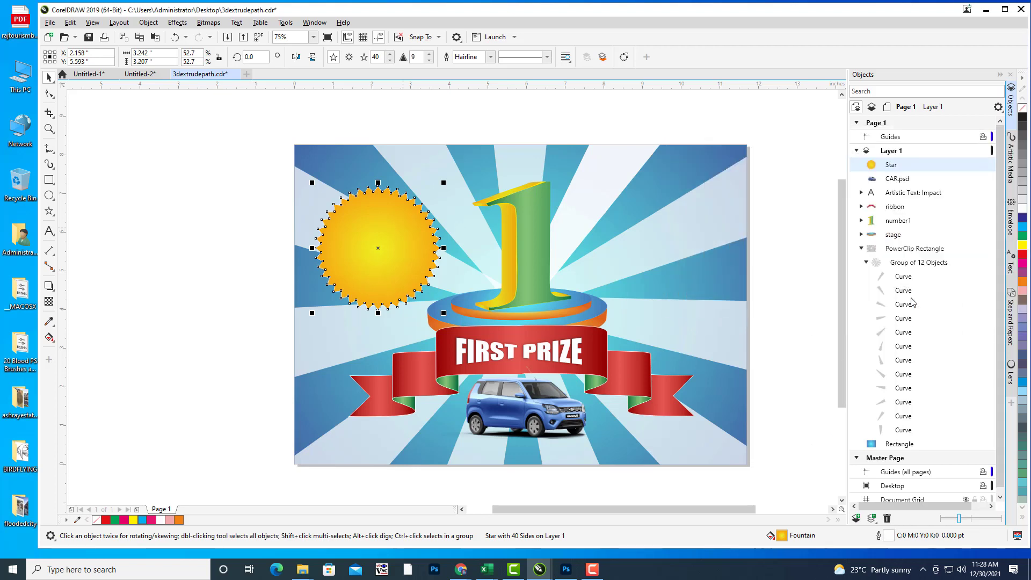
click(661, 129)
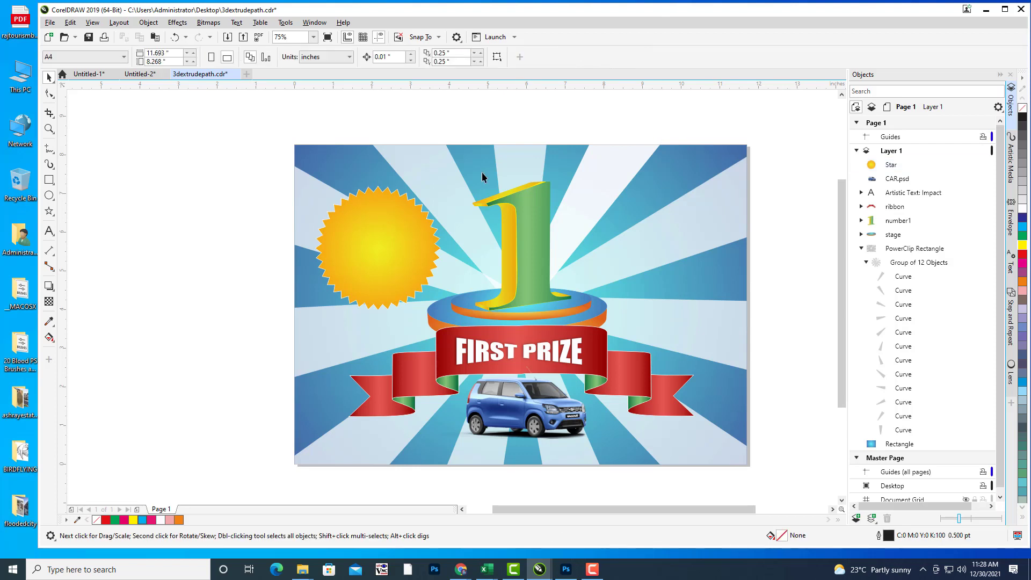
click(367, 211)
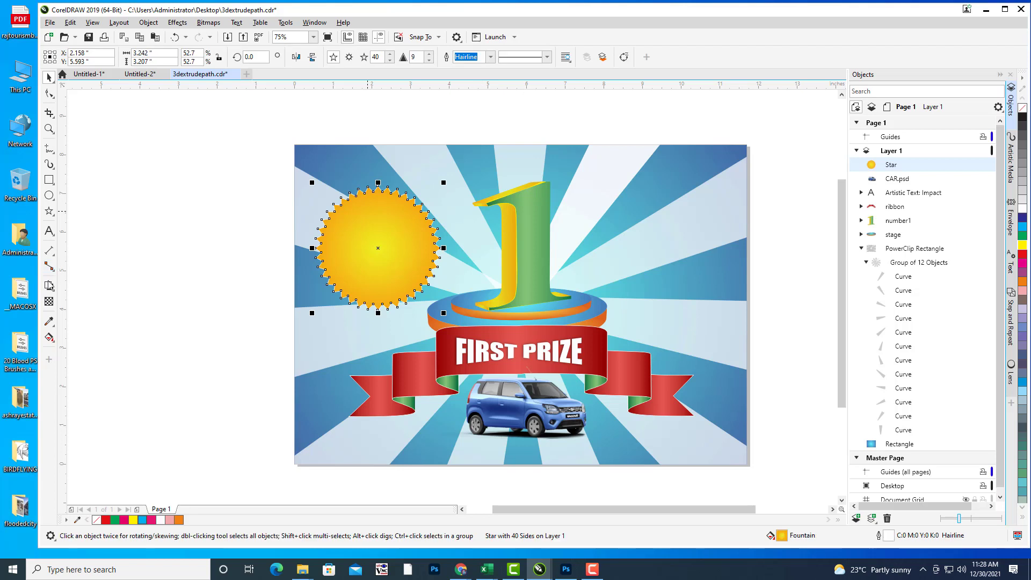
Step: Cast a soft Multiply drop shadow from the star at opacity 50, feathering 15
click(48, 286)
click(80, 283)
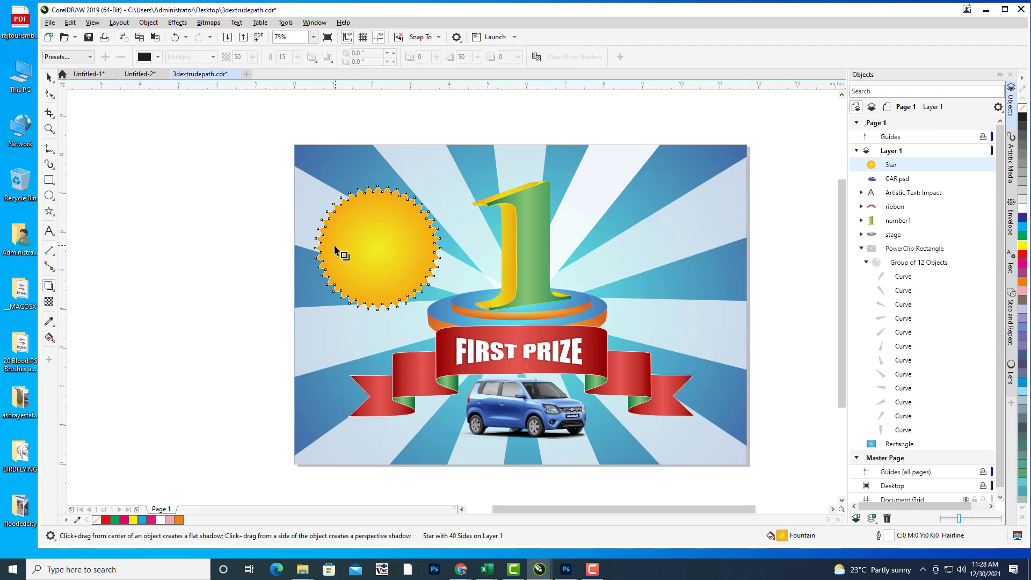
drag(317, 248, 441, 248)
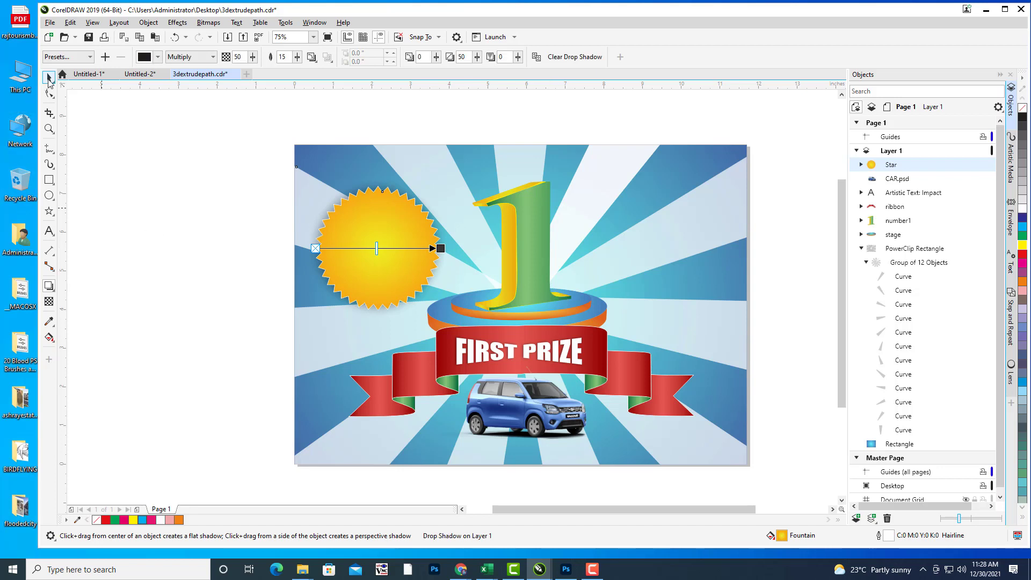
click(49, 79)
click(140, 193)
Step: Start a new Arial text line to the right of the artwork for the word NEW
key(h)
drag(461, 232, 457, 235)
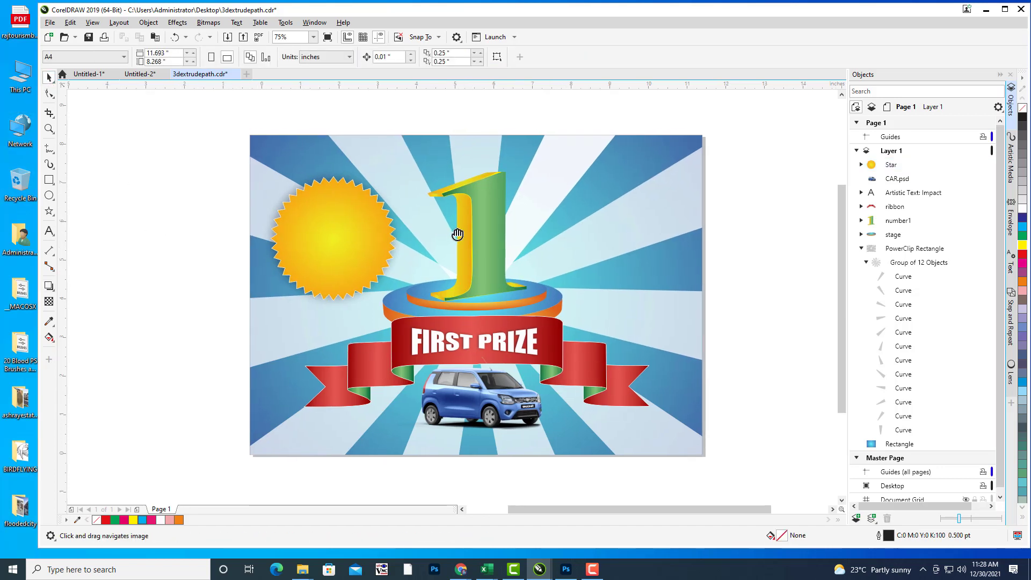
scroll(698, 242, right, 2)
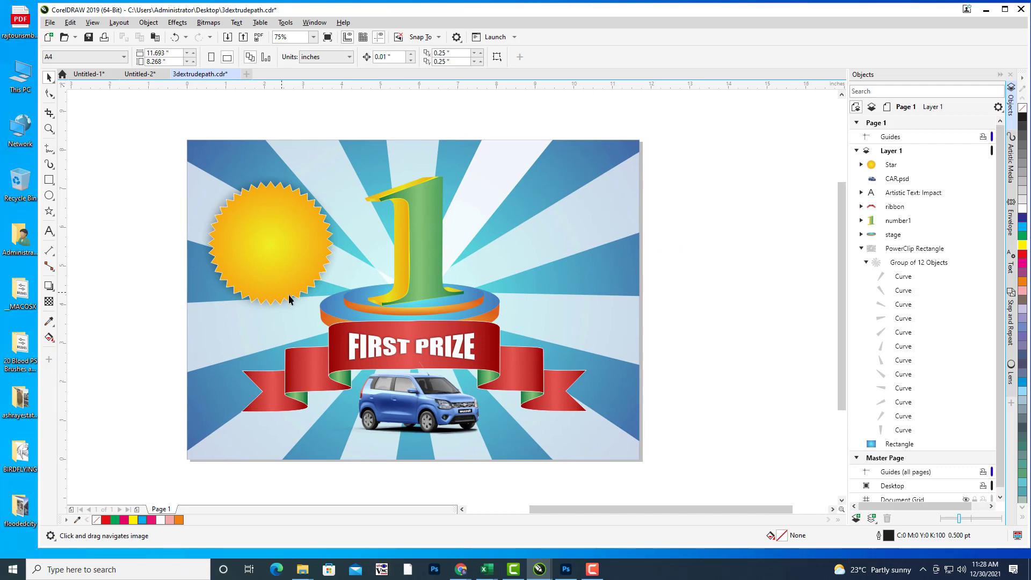
drag(289, 295, 305, 300)
click(50, 291)
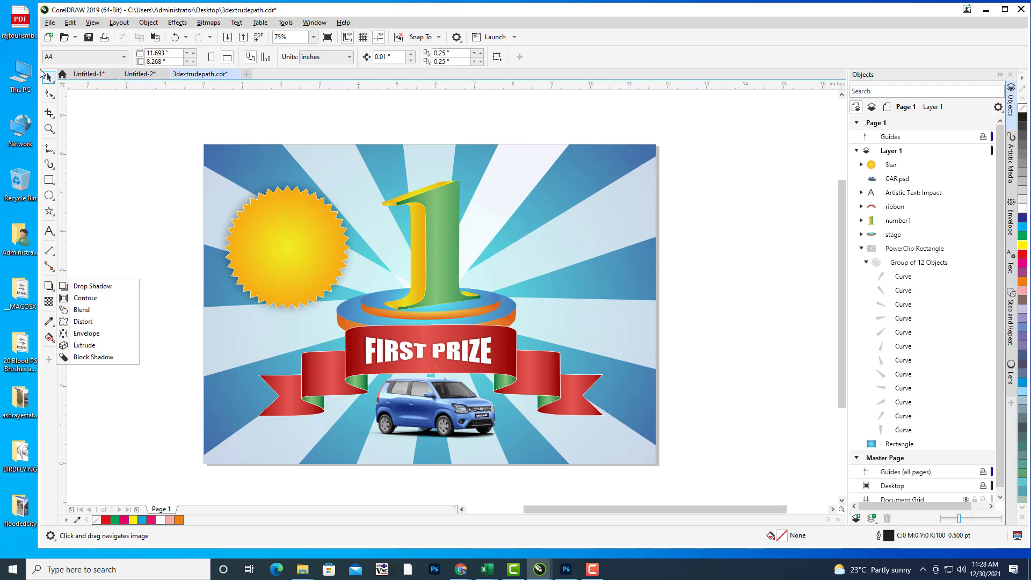
click(168, 119)
scroll(662, 249, right, 2)
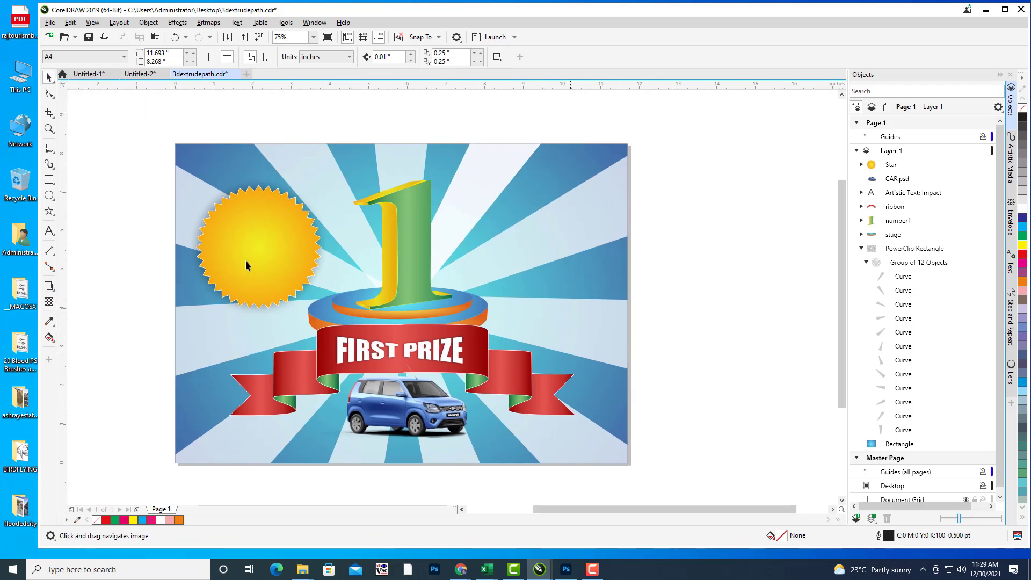
click(49, 232)
scroll(670, 283, right, 3)
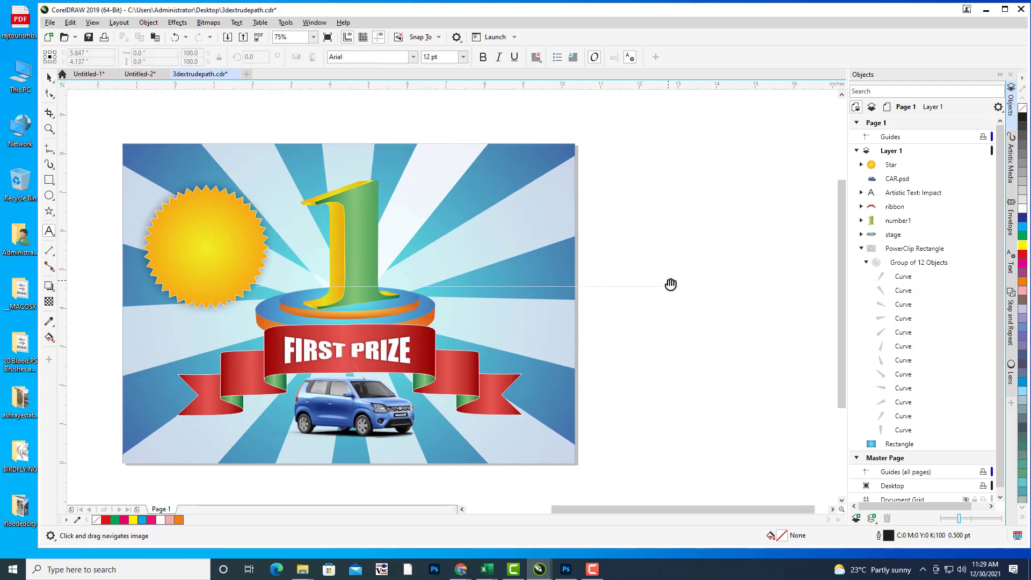
click(666, 278)
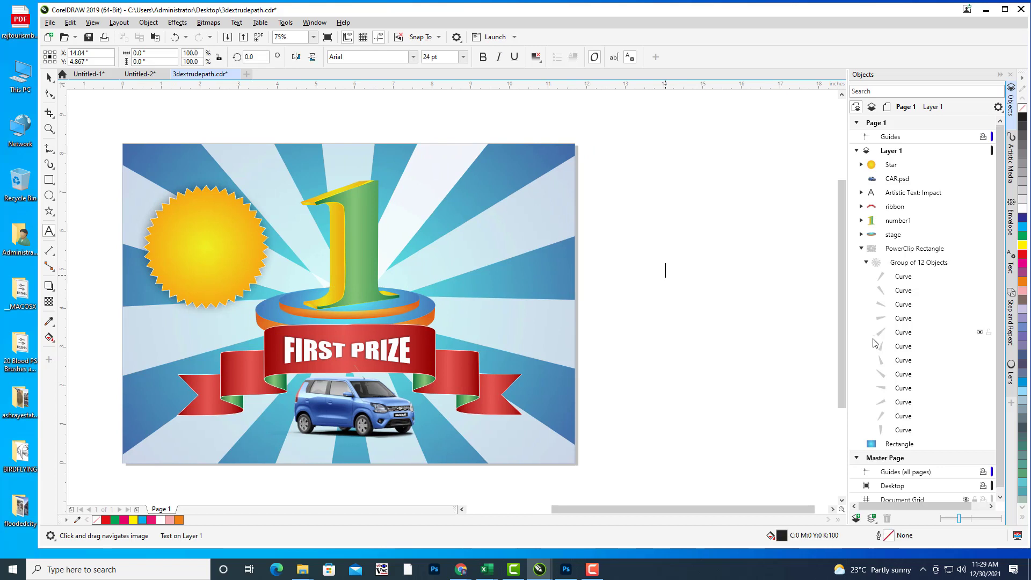
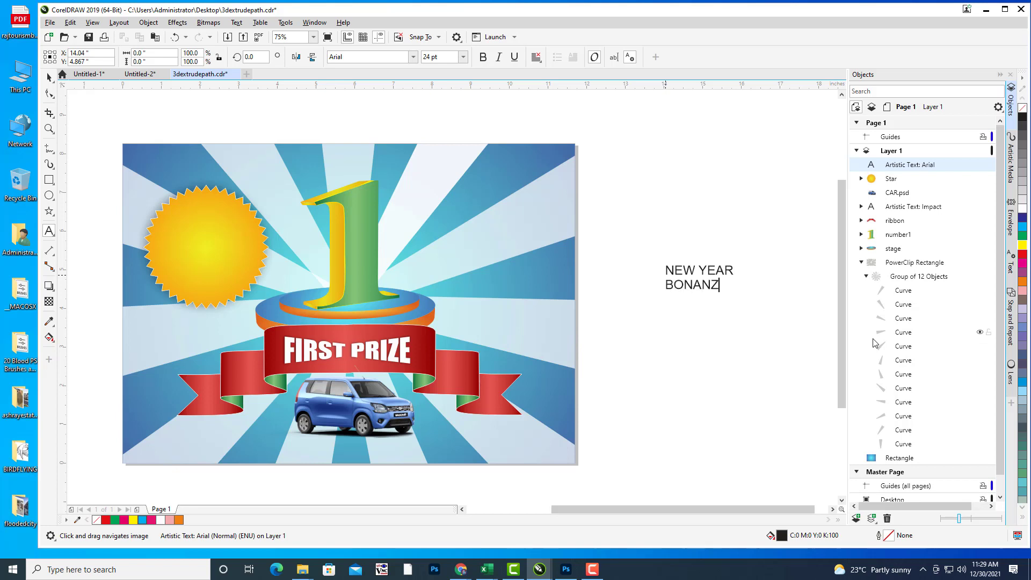
Step: Center-align the NEW YEAR BONANZA text and set its font to Impact
click(49, 77)
click(535, 60)
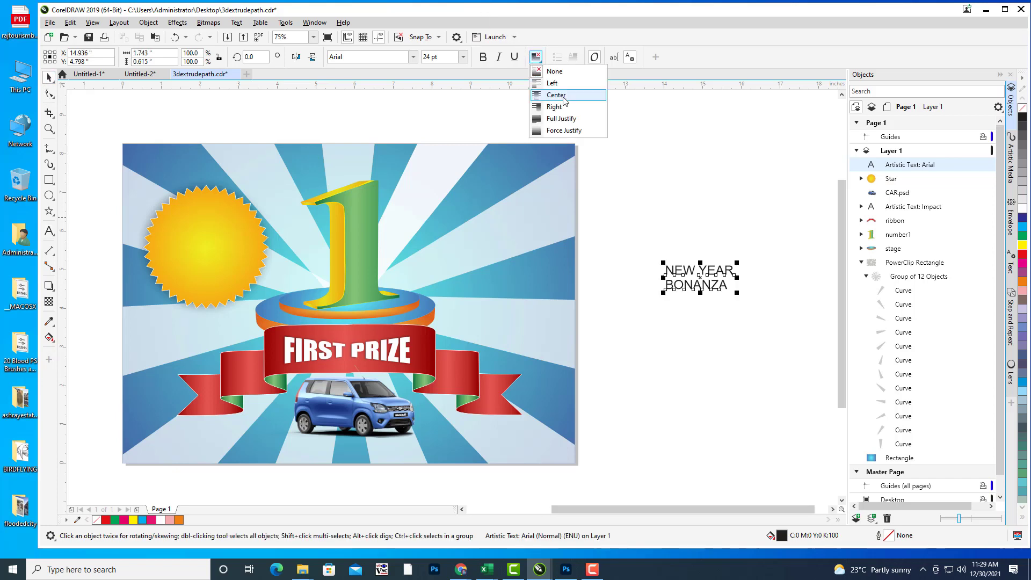
click(561, 94)
click(392, 57)
text(Impact)
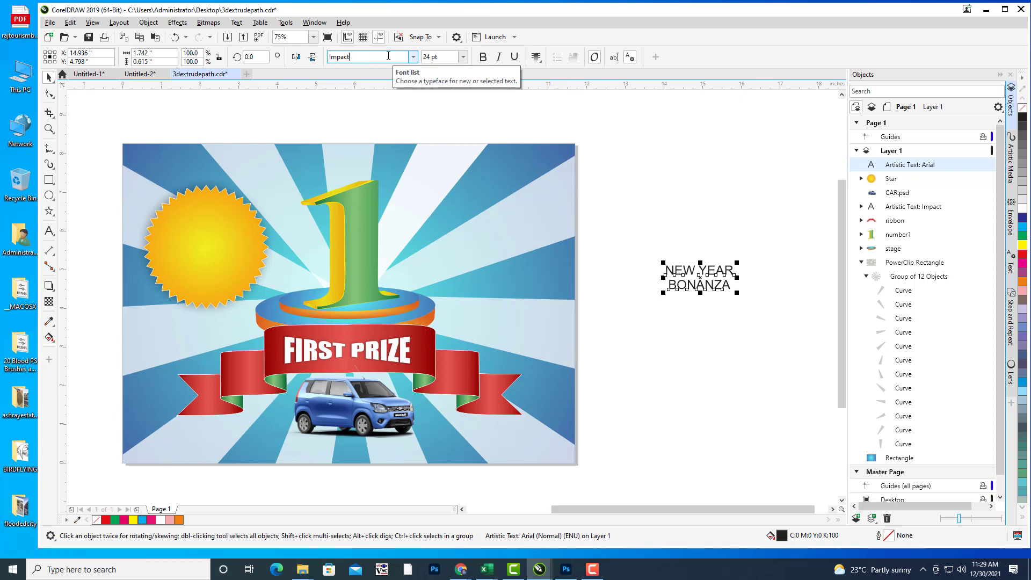
key(Return)
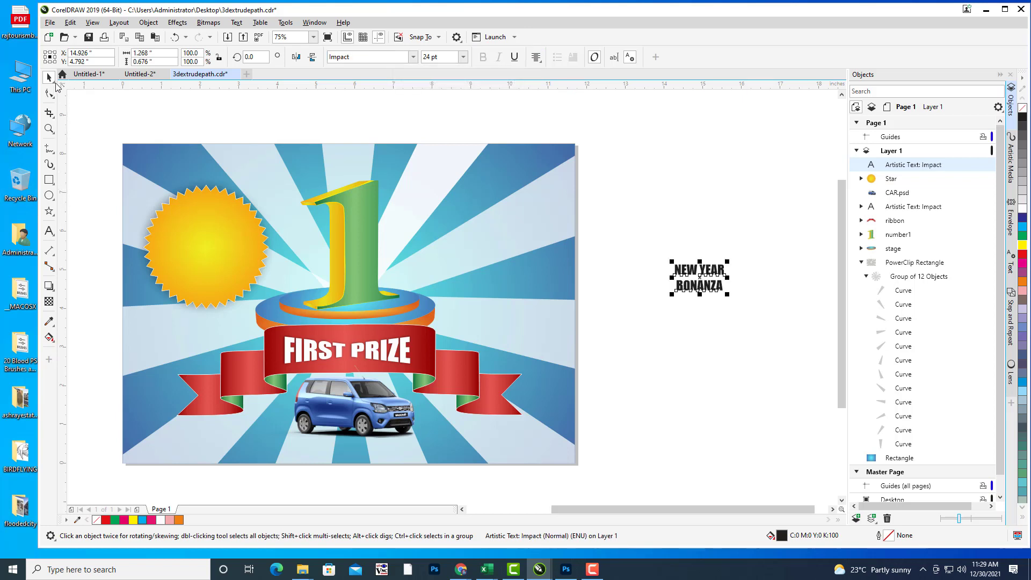
Step: Move the text onto the sun badge and enlarge it to fill the badge
drag(707, 284, 206, 248)
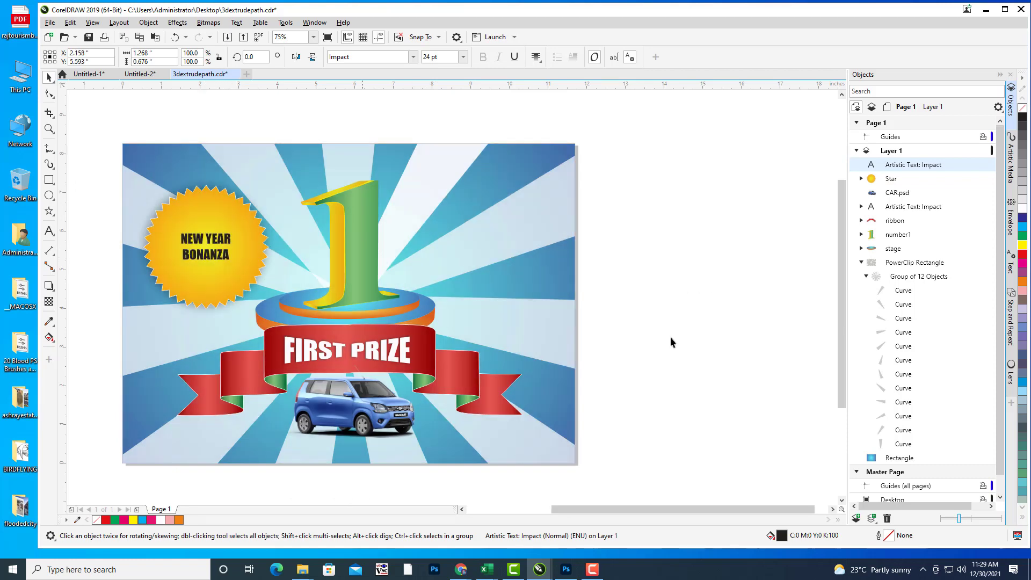
scroll(560, 270, left, 3)
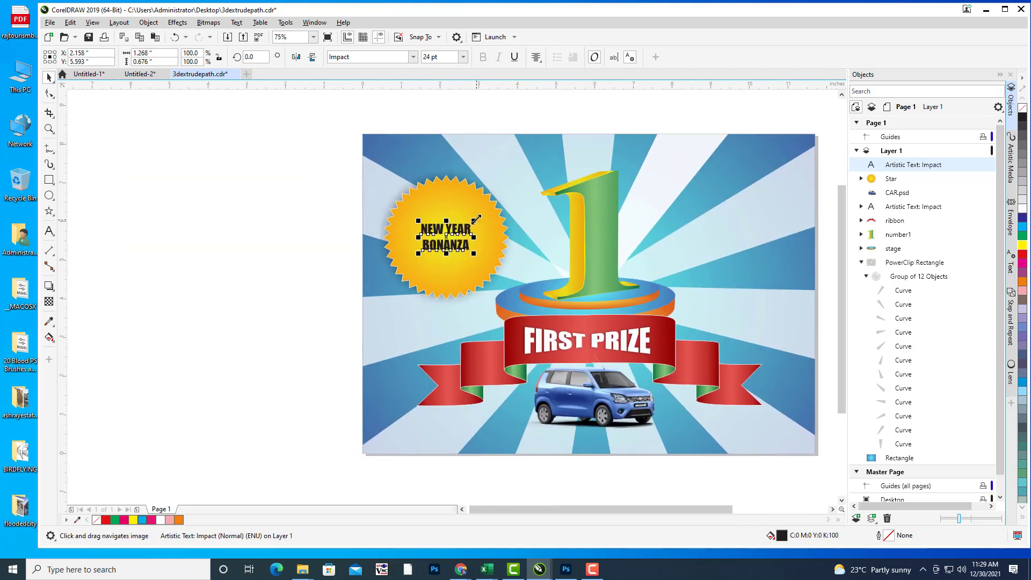
mouse_move(476, 218)
mouse_down()
mouse_move(481, 203)
mouse_move(483, 211)
mouse_up()
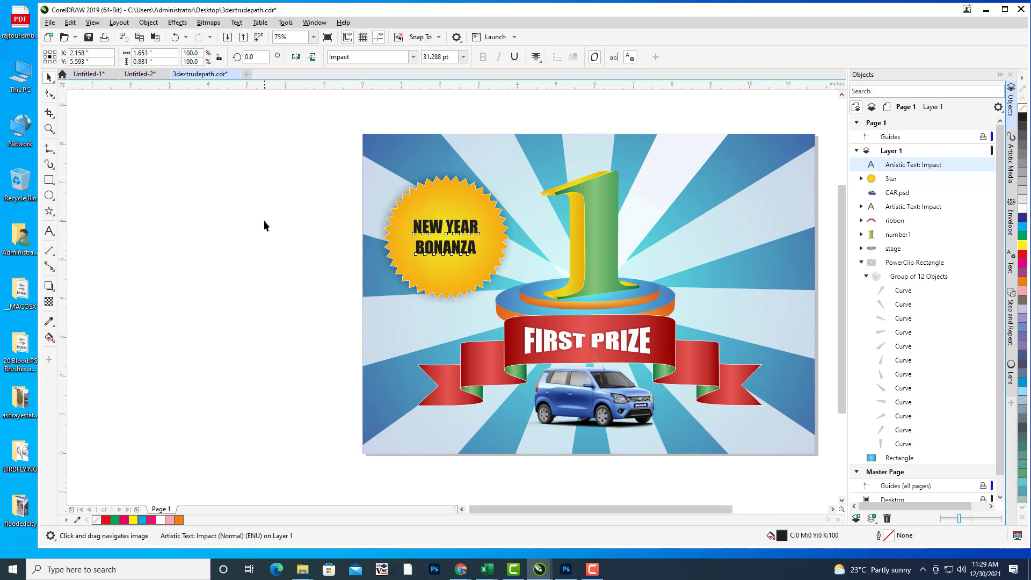
click(488, 228)
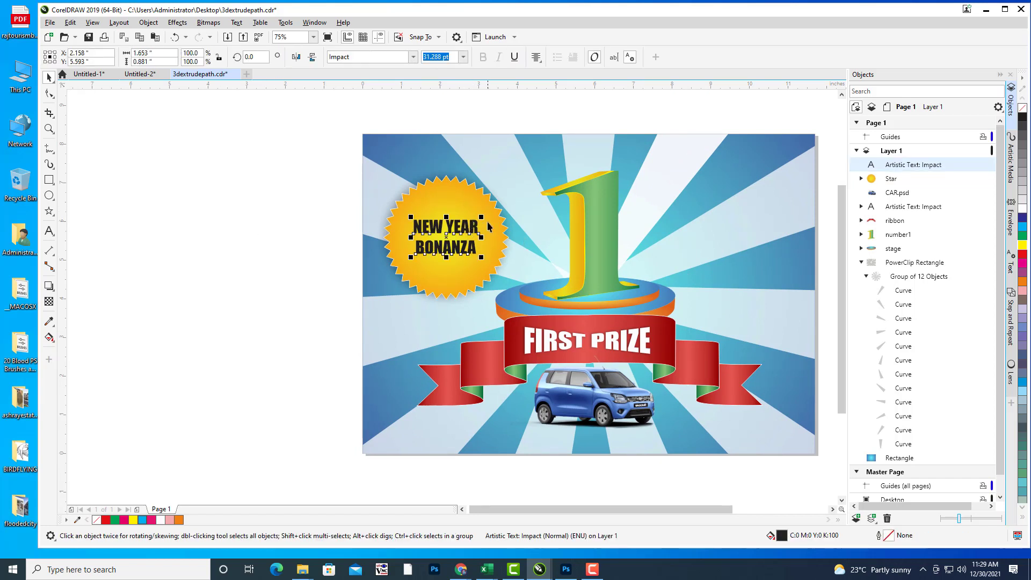
drag(481, 215, 486, 208)
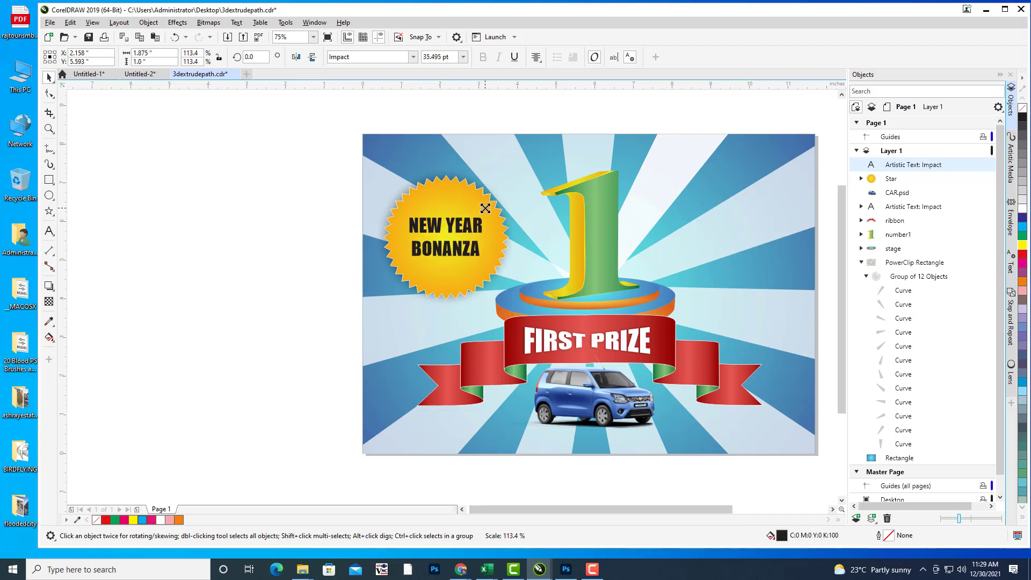
click(450, 232)
click(290, 205)
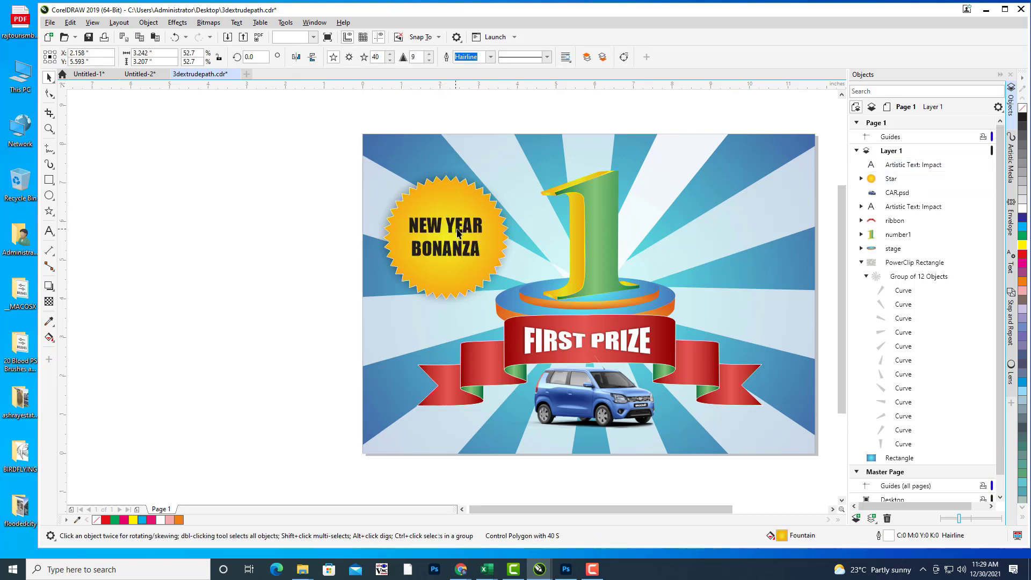
Step: Colour the NEW YEAR BONANZA text red and enlarge it slightly more
click(1023, 260)
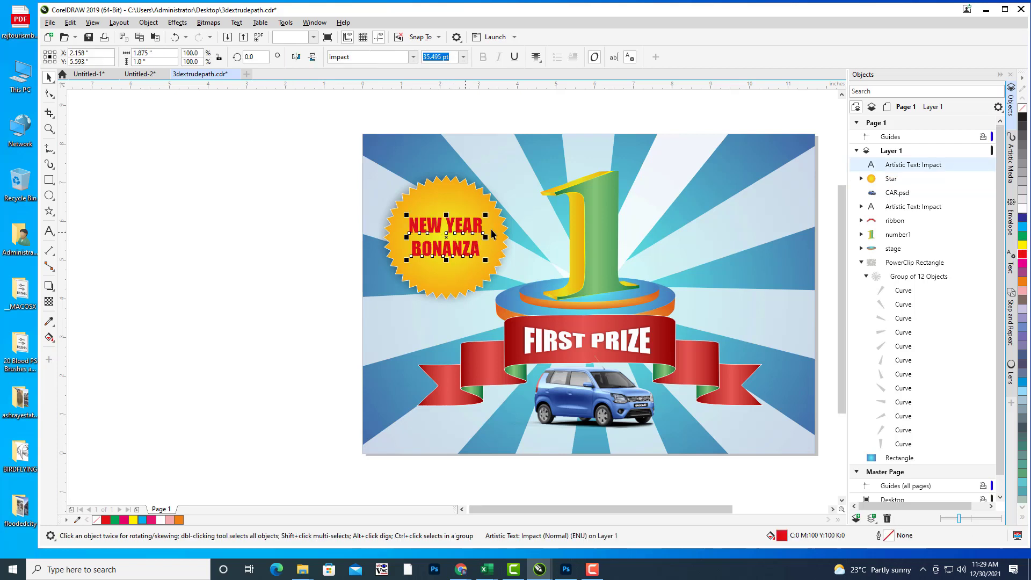
drag(486, 214, 488, 211)
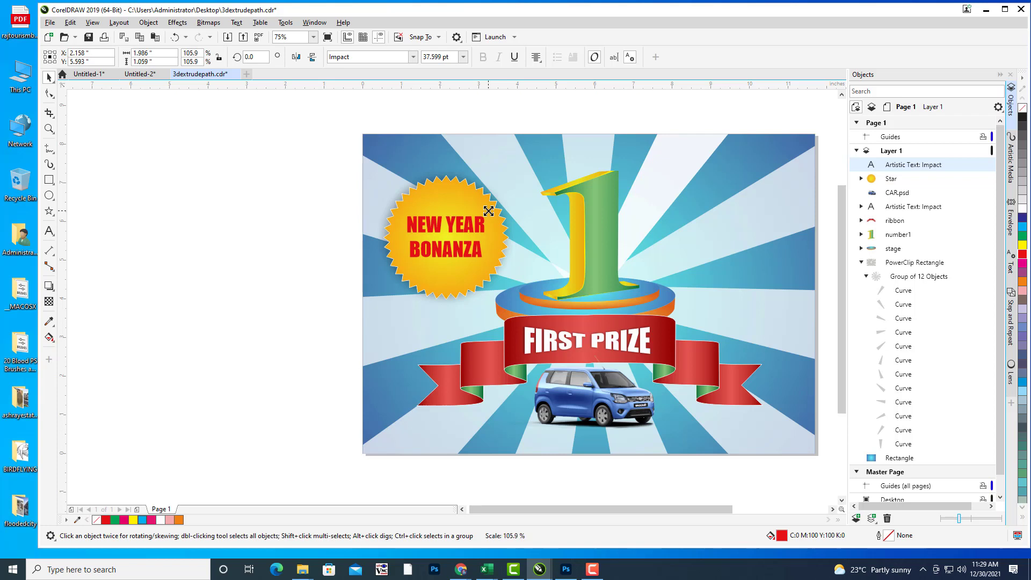
click(200, 224)
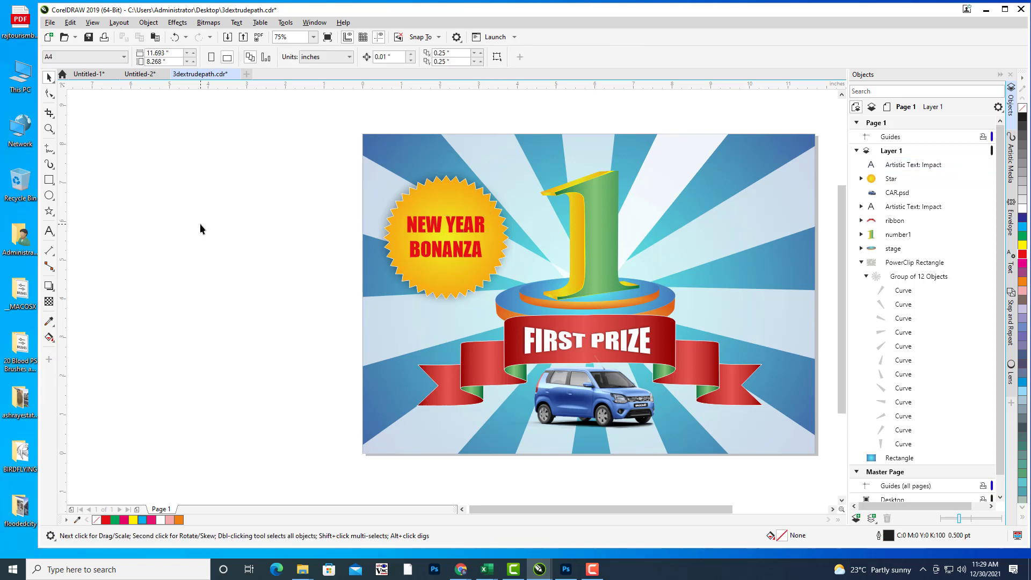
drag(556, 194, 485, 198)
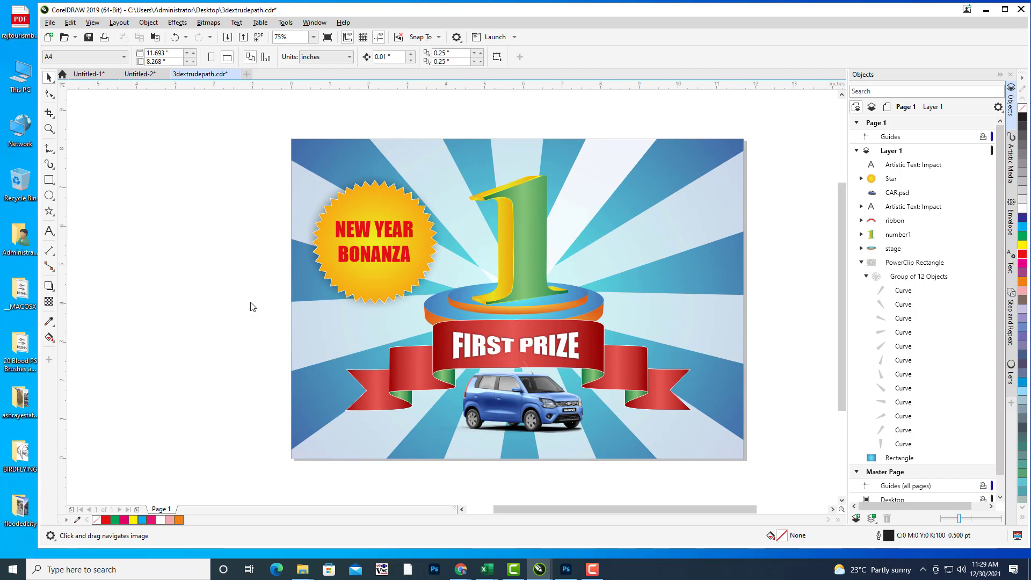
Step: Draw a red five-point star with no outline above NEW YEAR on the badge
key(y)
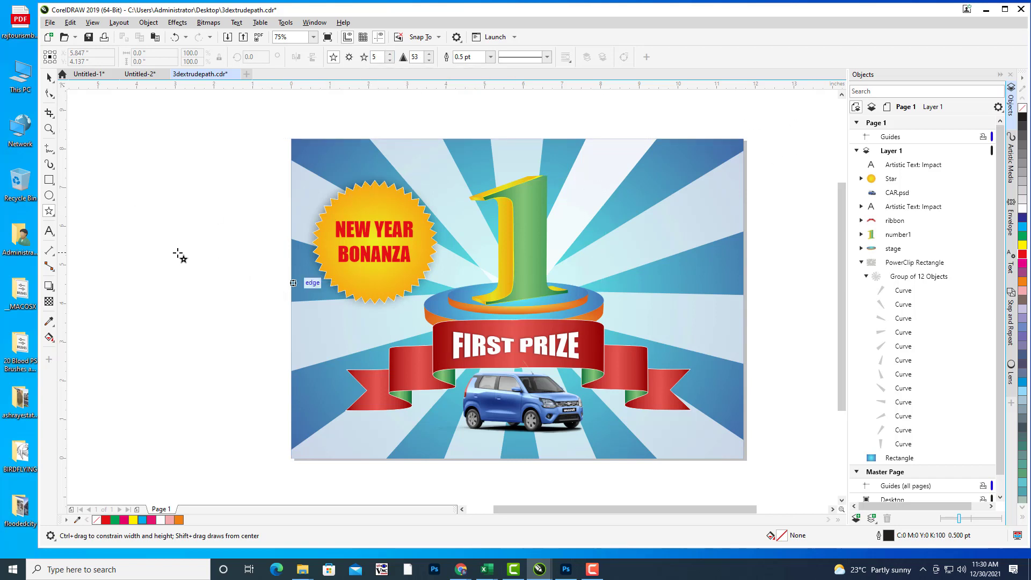
drag(156, 240, 199, 277)
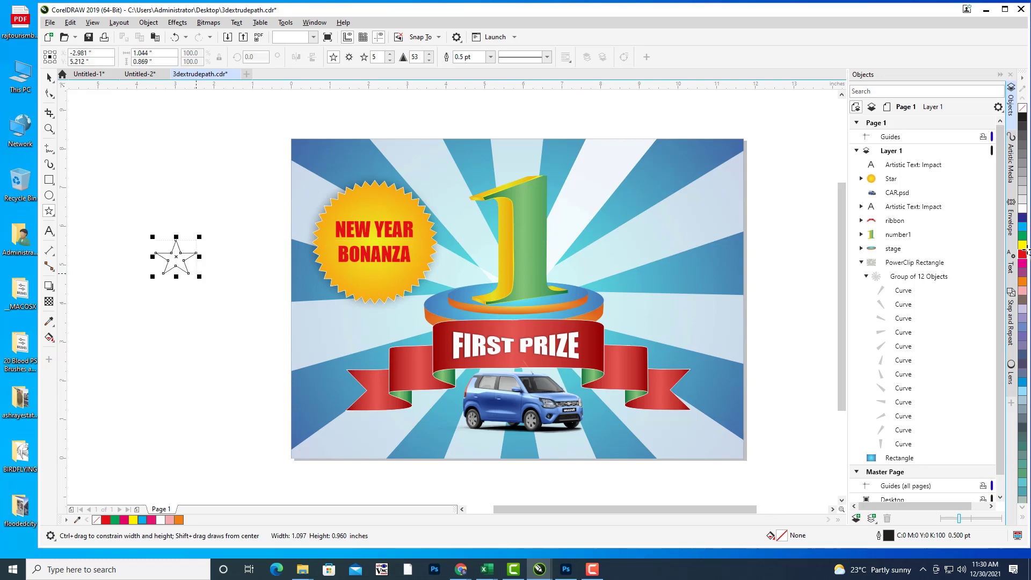
click(1023, 255)
click(49, 78)
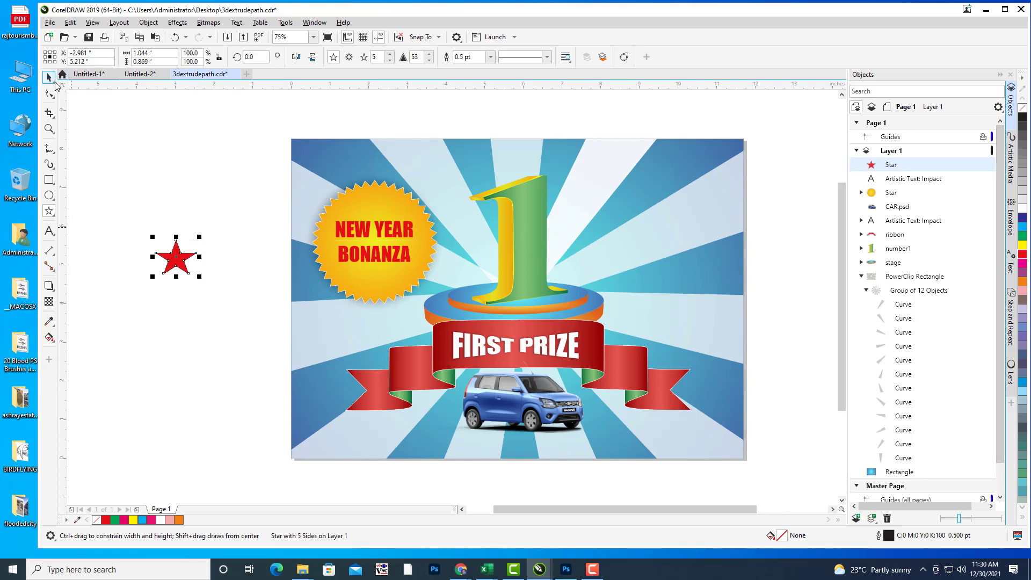
drag(198, 260, 393, 192)
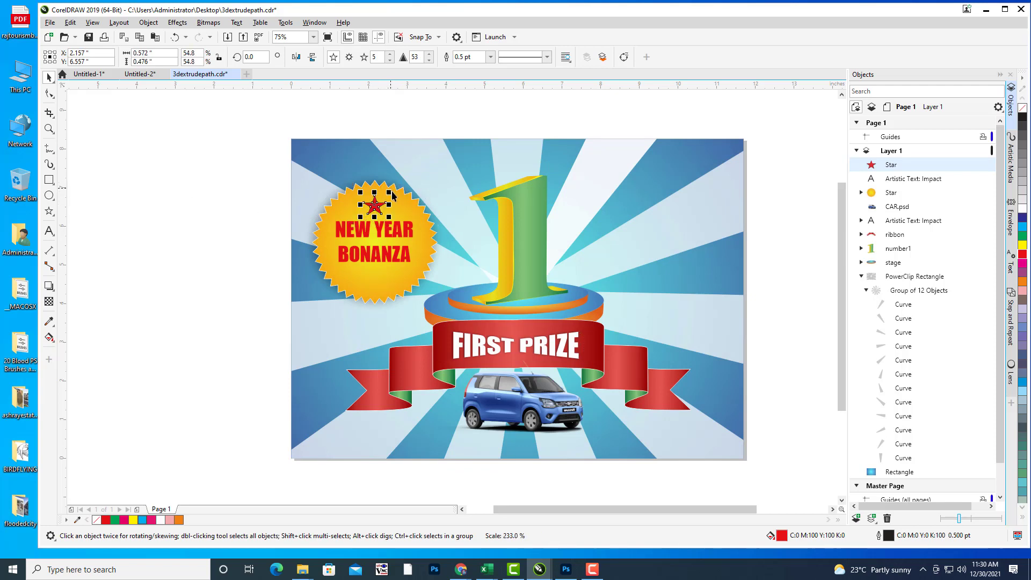
click(490, 57)
click(474, 73)
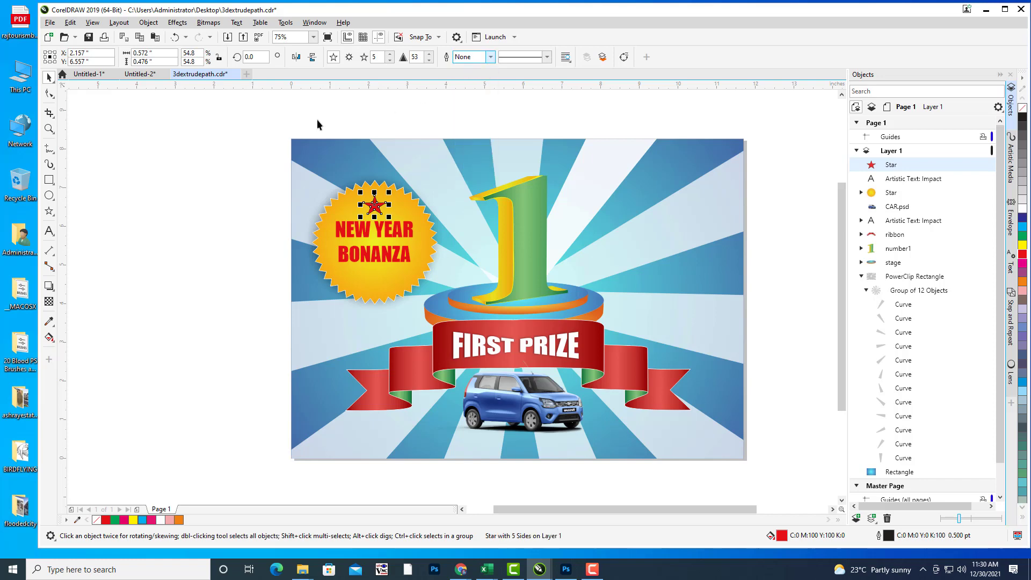
Step: Duplicate the red star and place a resized copy below BONANZA
click(375, 207)
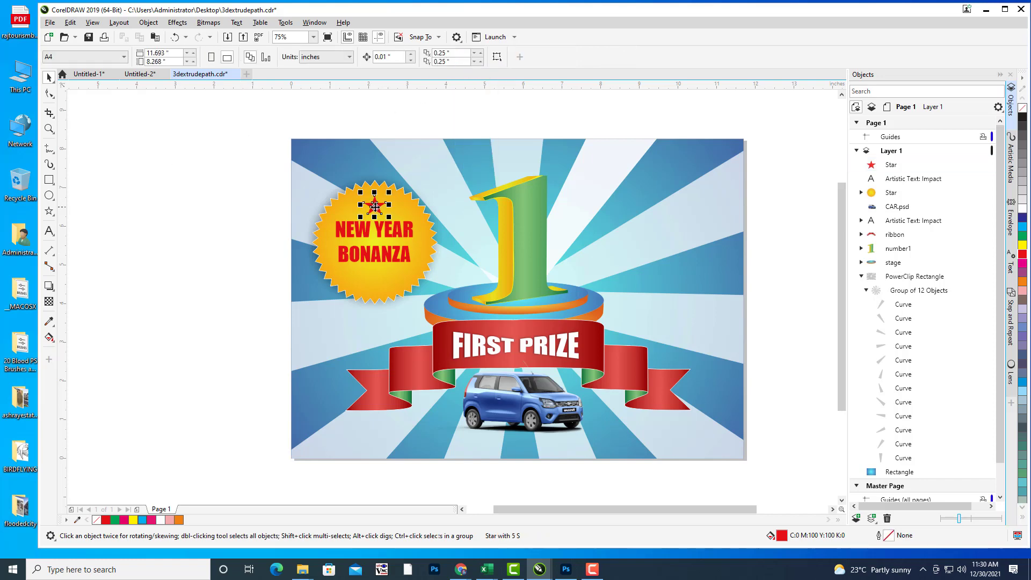
drag(375, 206, 353, 278)
key(ctrl+z)
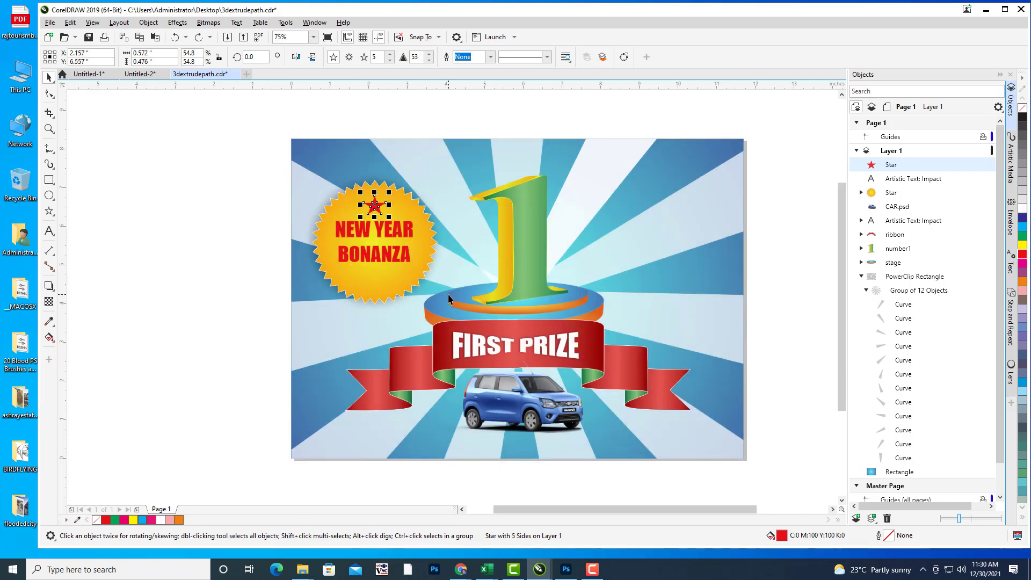
key(ctrl+d)
drag(382, 197, 369, 267)
mouse_move(361, 262)
mouse_down()
mouse_move(376, 257)
mouse_move(366, 261)
mouse_up()
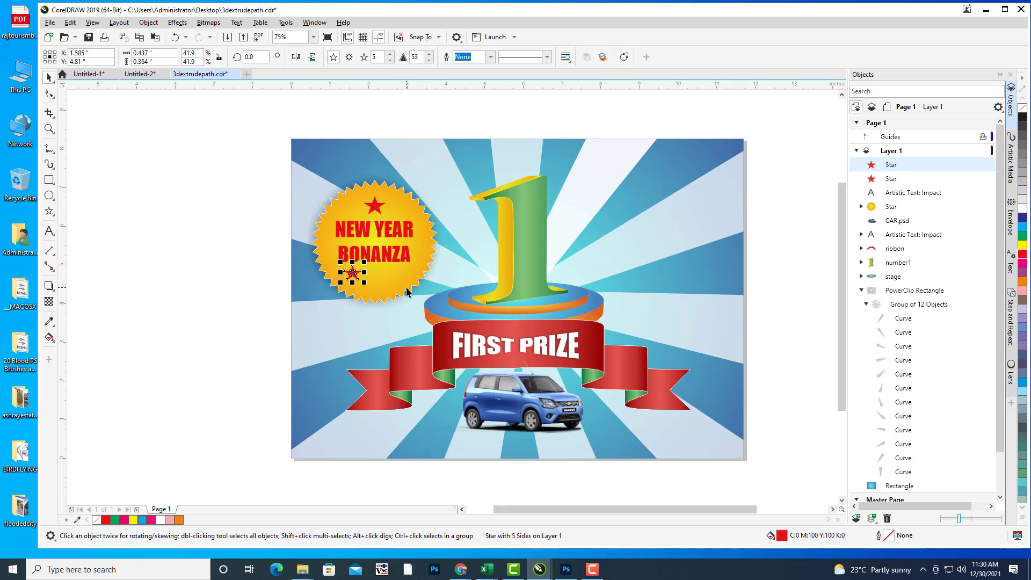
key(ctrl+d)
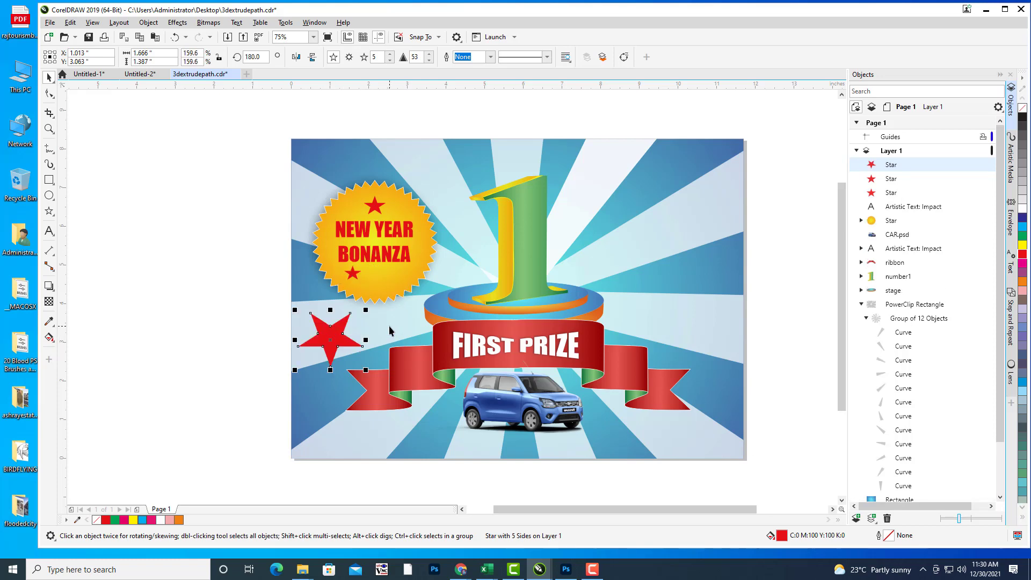
key(Delete)
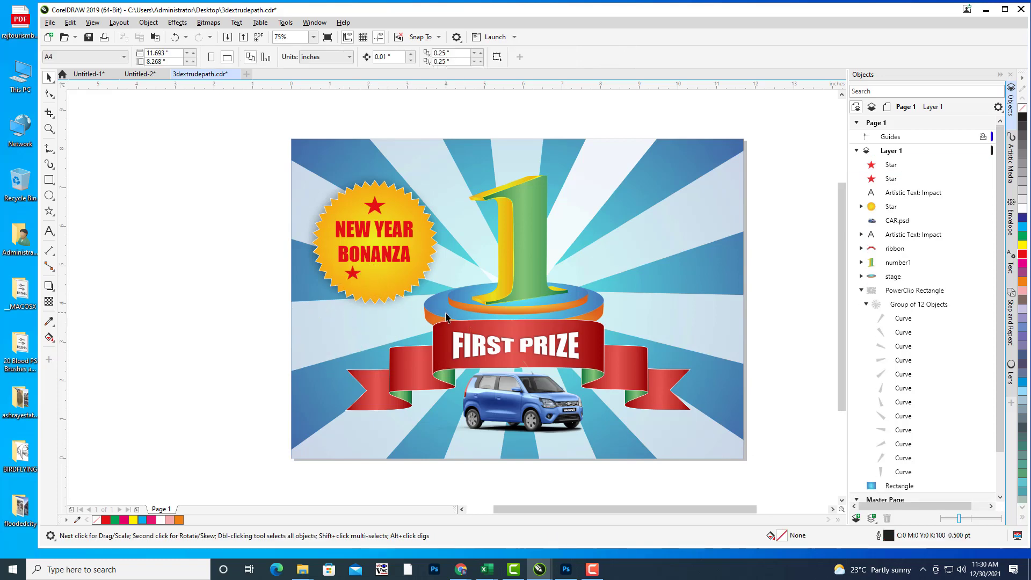
Step: Save the poster file
scroll(375, 285, up, 2)
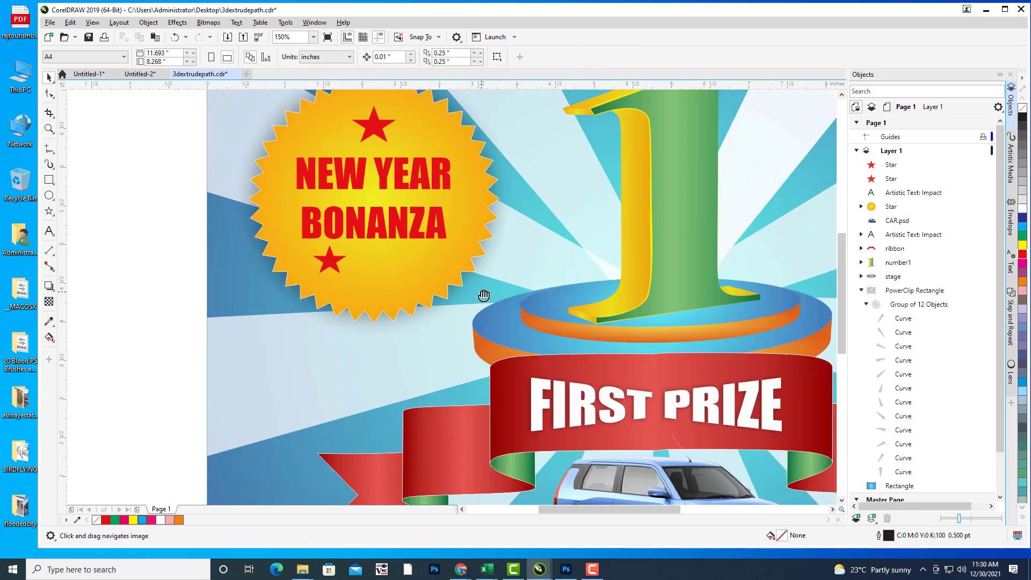
click(50, 23)
click(81, 114)
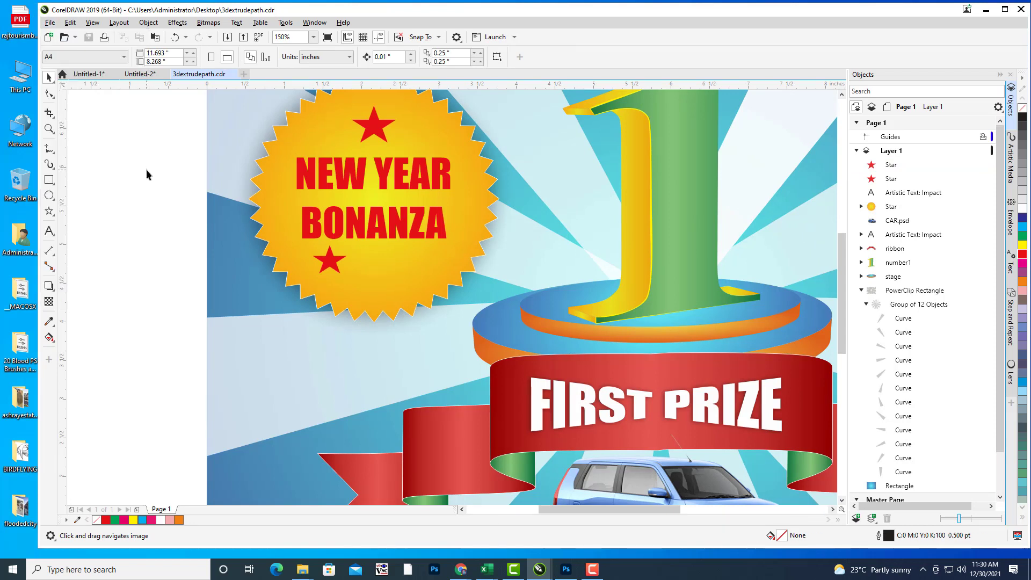
Step: Duplicate the star below BONANZA and shrink the left star
click(329, 261)
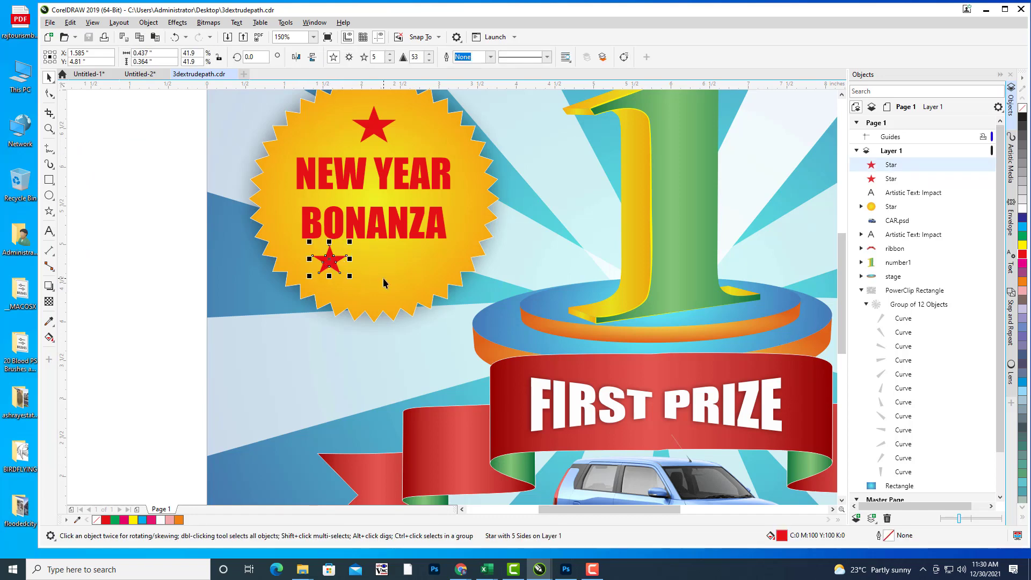
key(ctrl+d)
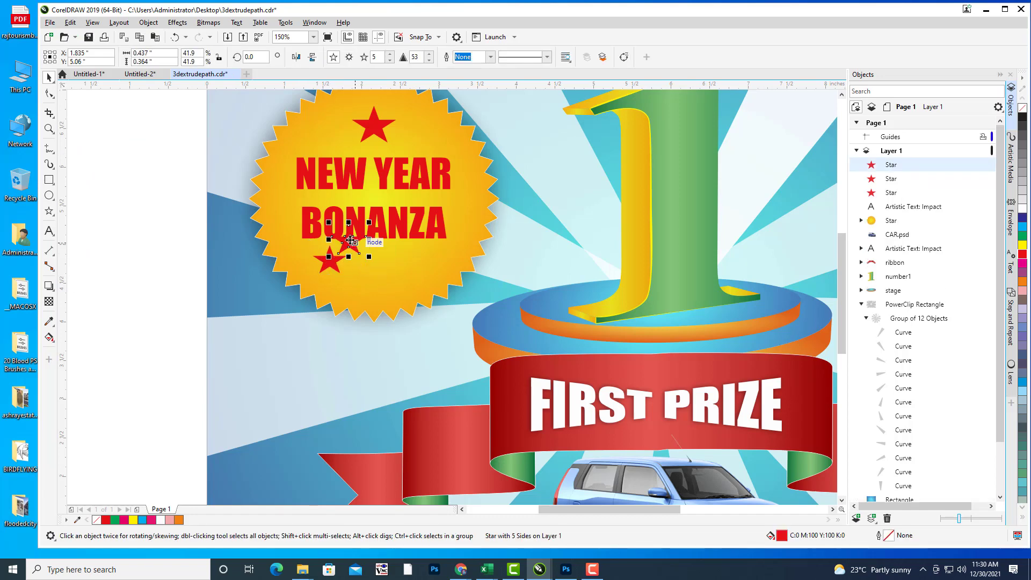
drag(351, 241, 375, 283)
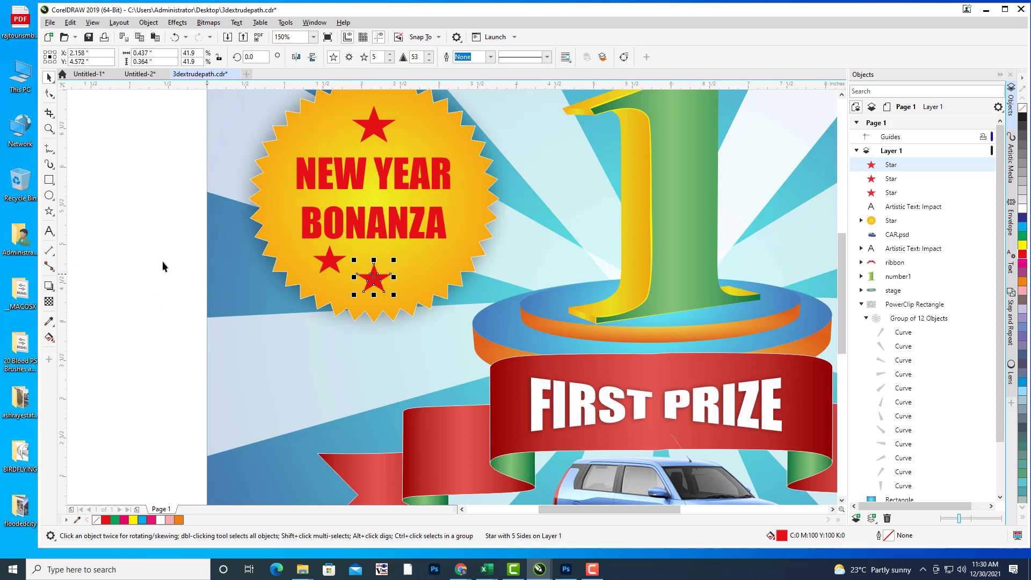
key(Escape)
click(329, 263)
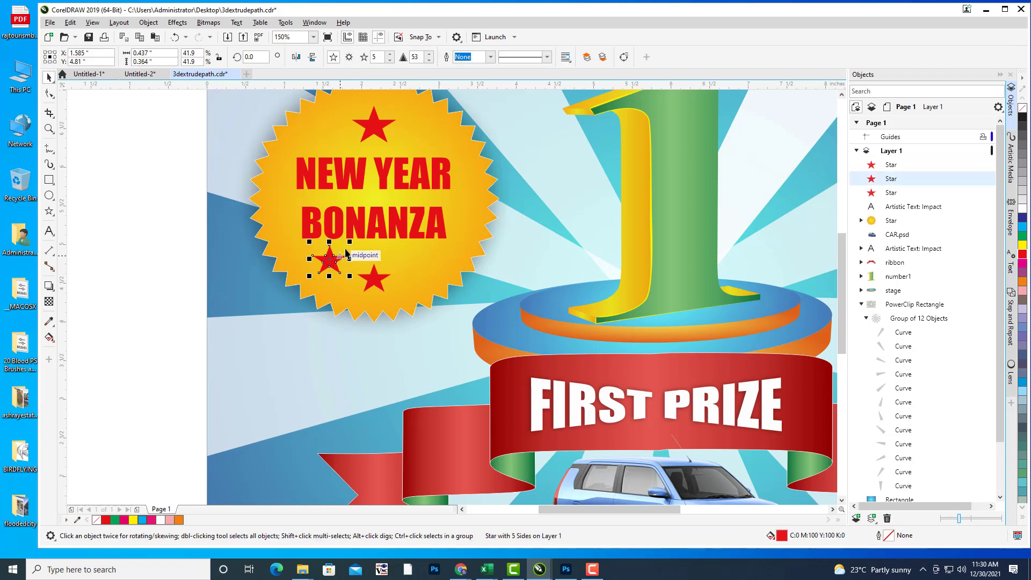
drag(348, 242, 345, 243)
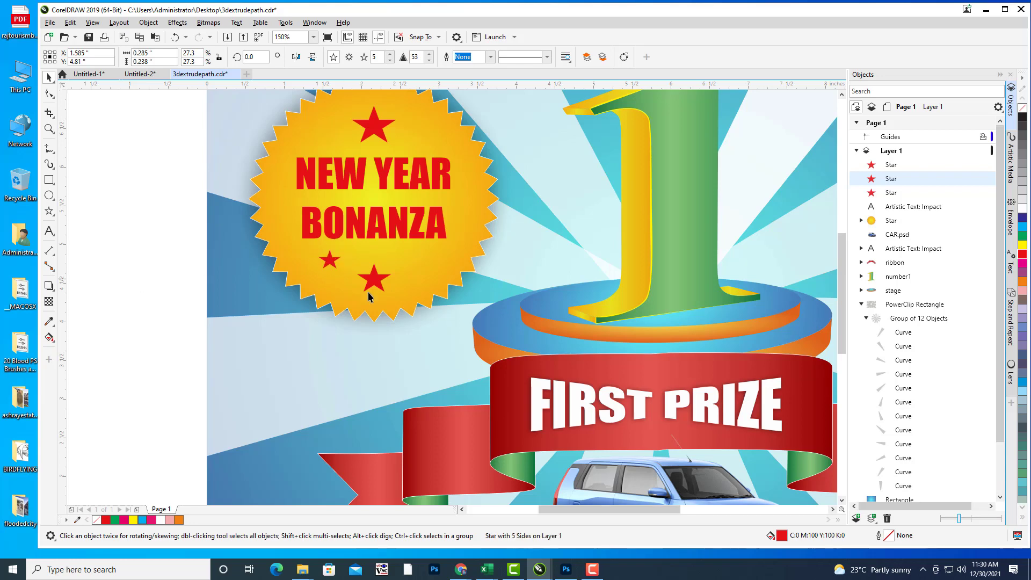
key(Escape)
Step: Place a small star to the right of the larger middle star
click(332, 263)
drag(347, 272, 418, 262)
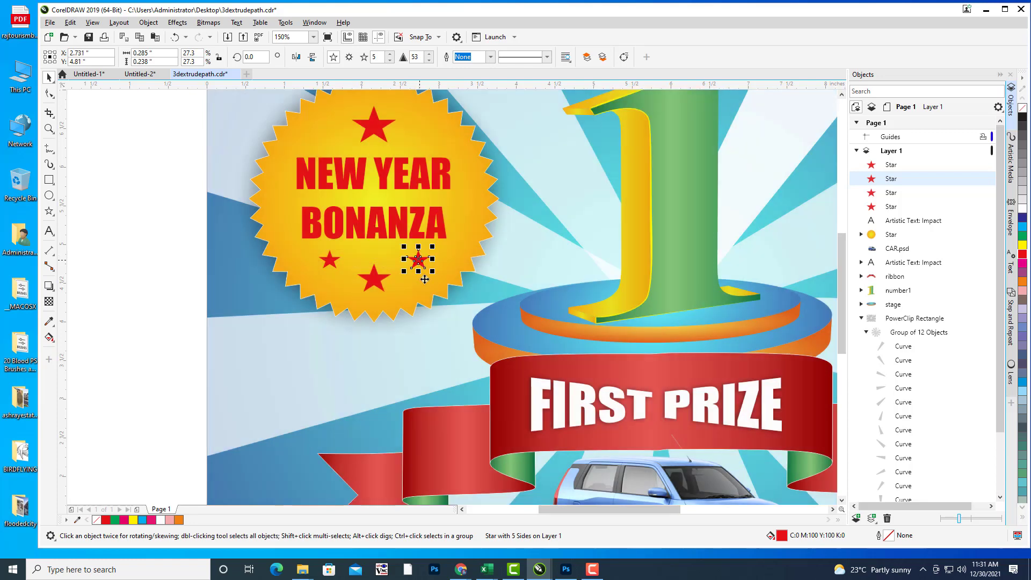
key(Escape)
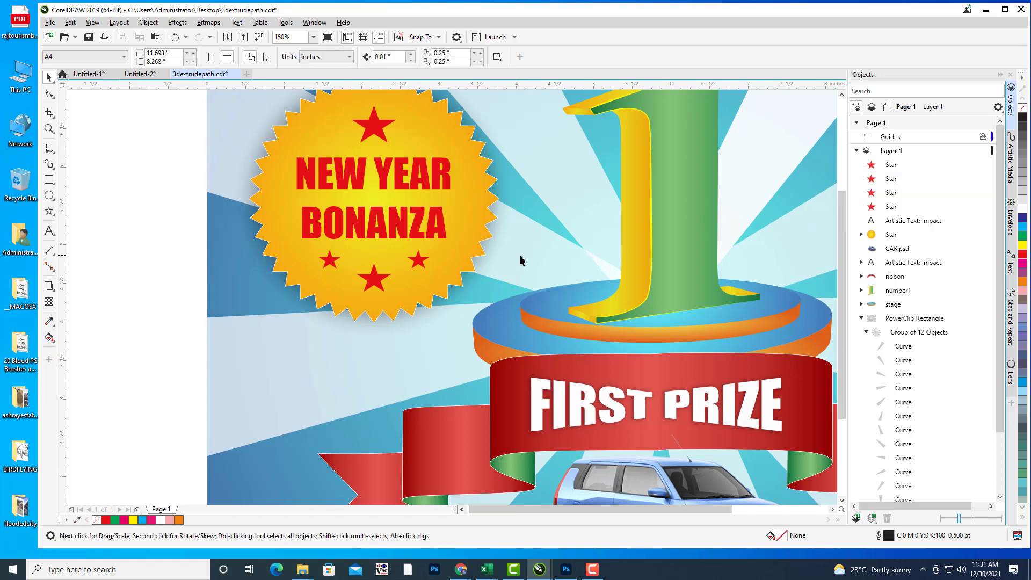
scroll(520, 255, down, 5)
scroll(788, 299, up, 4)
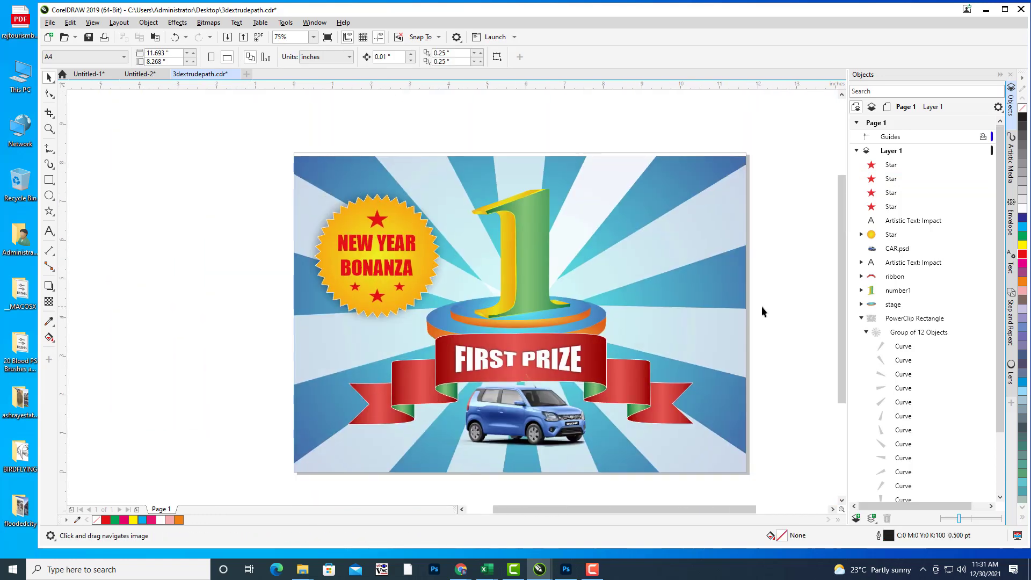
drag(762, 306, 738, 285)
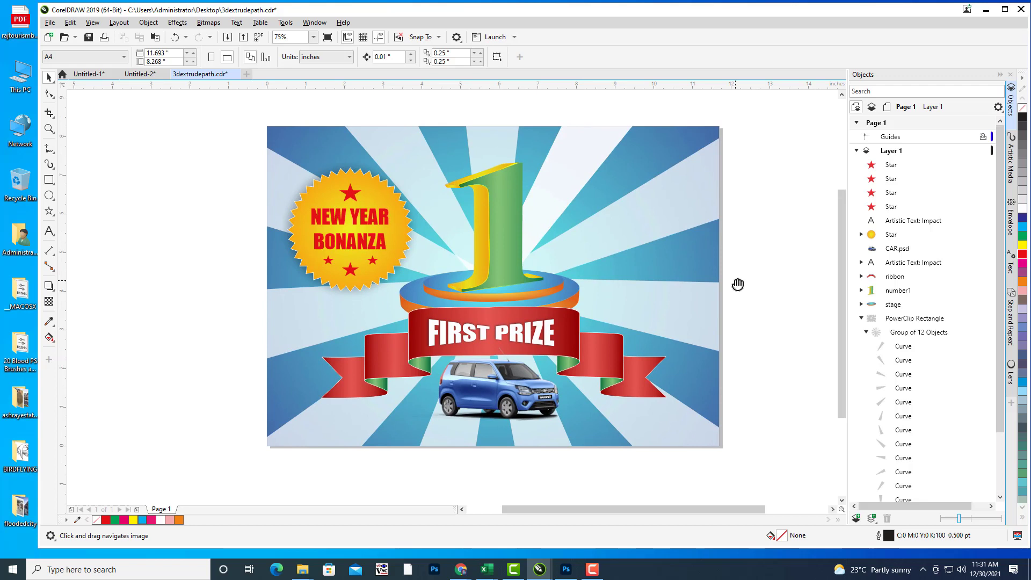
drag(698, 142, 649, 175)
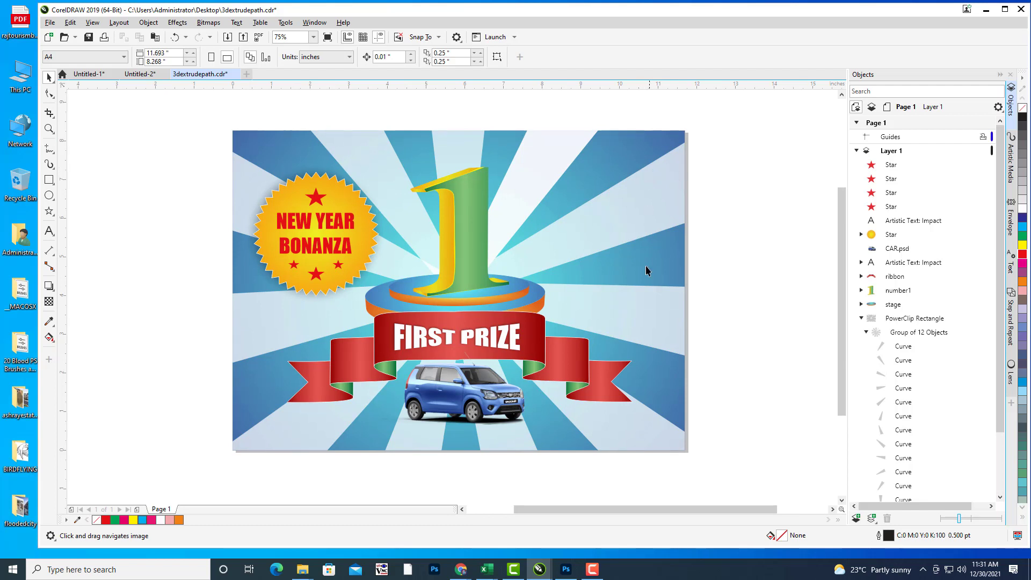
drag(646, 279, 630, 277)
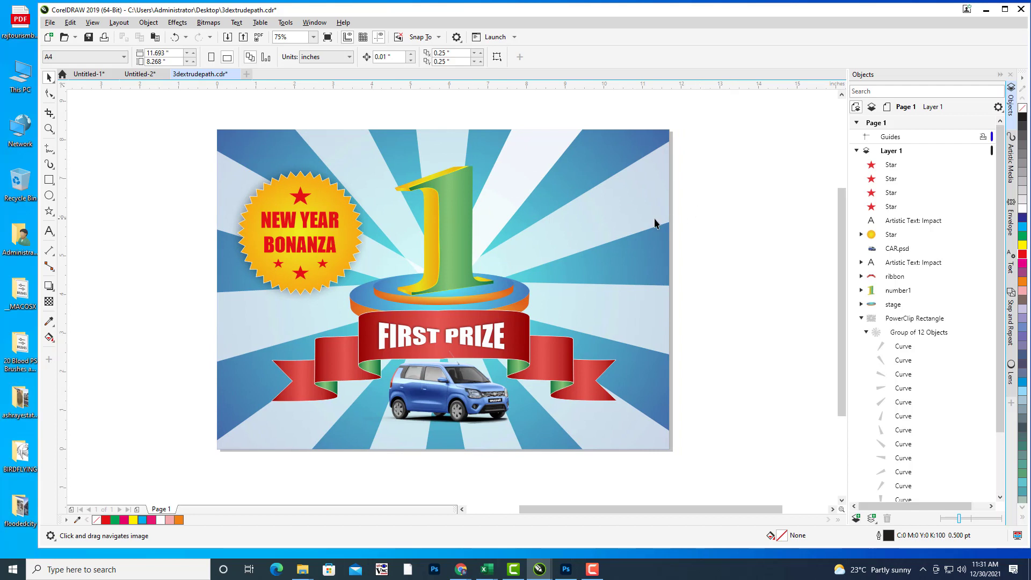
drag(655, 222, 649, 224)
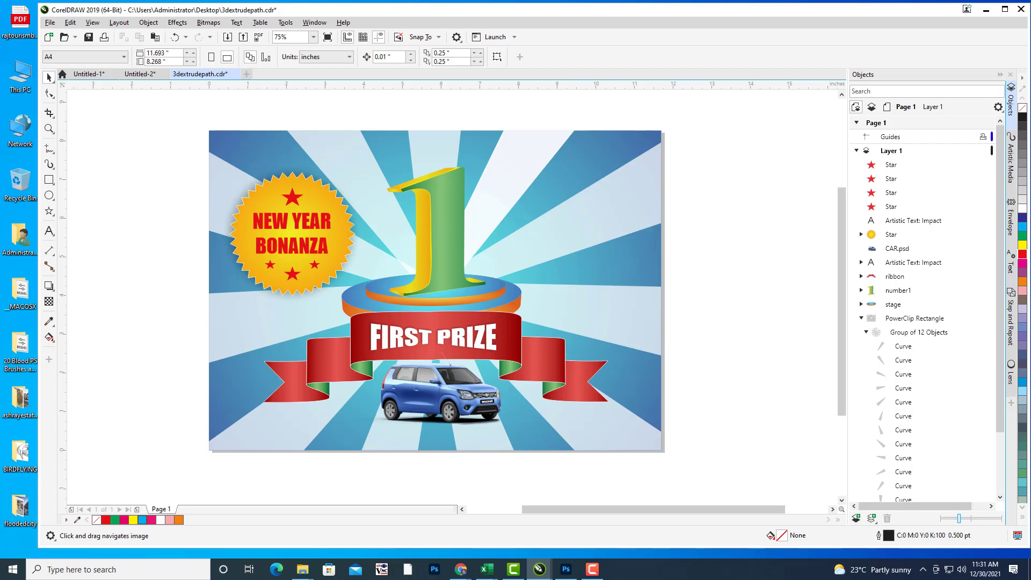
drag(638, 222, 639, 224)
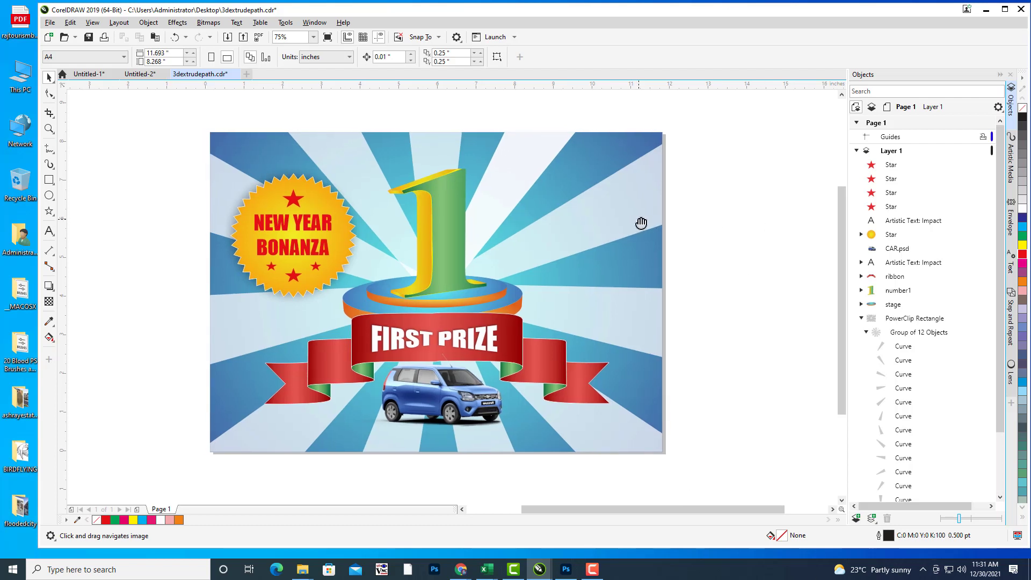
Step: Draw a wide rectangle right of the big 1 with corners rounded to about 0.403"
click(49, 180)
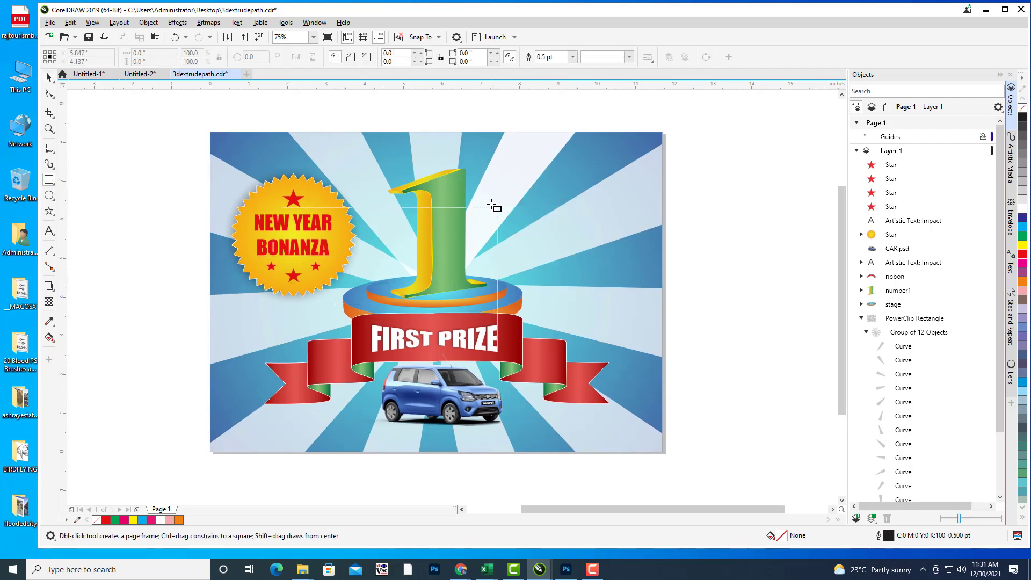
drag(489, 203, 665, 248)
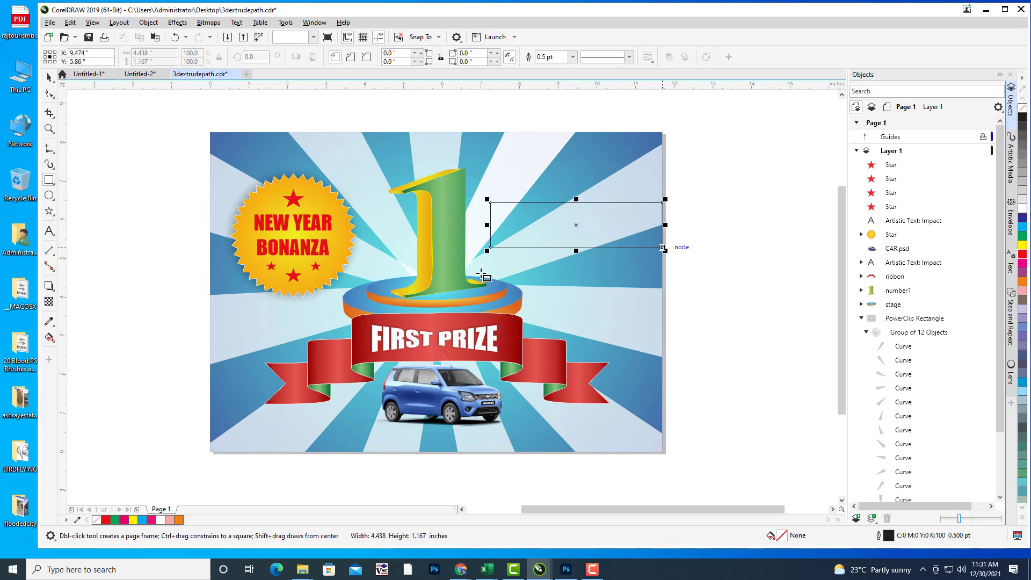
key(F10)
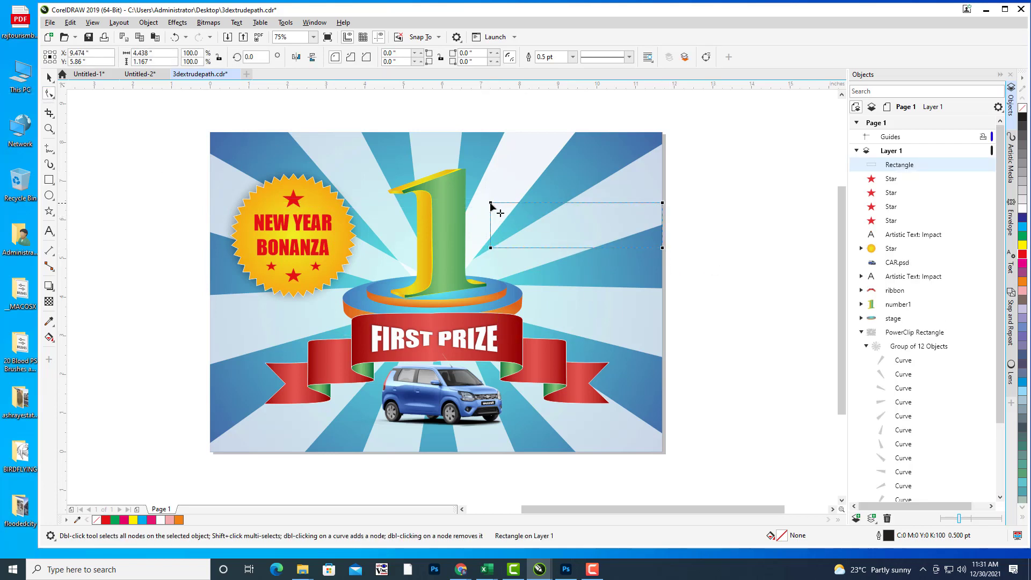
drag(491, 204, 516, 211)
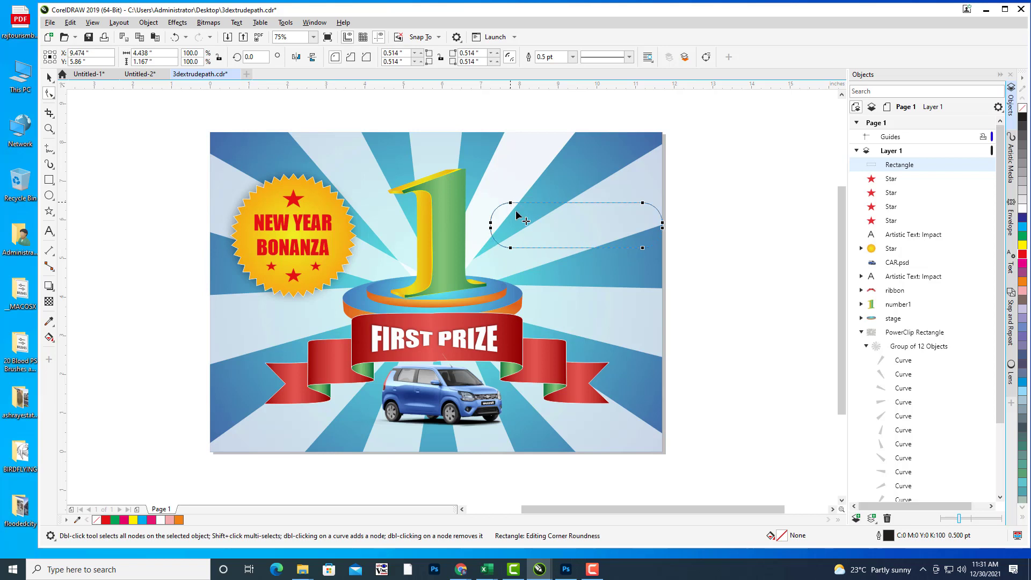
key(ctrl+z)
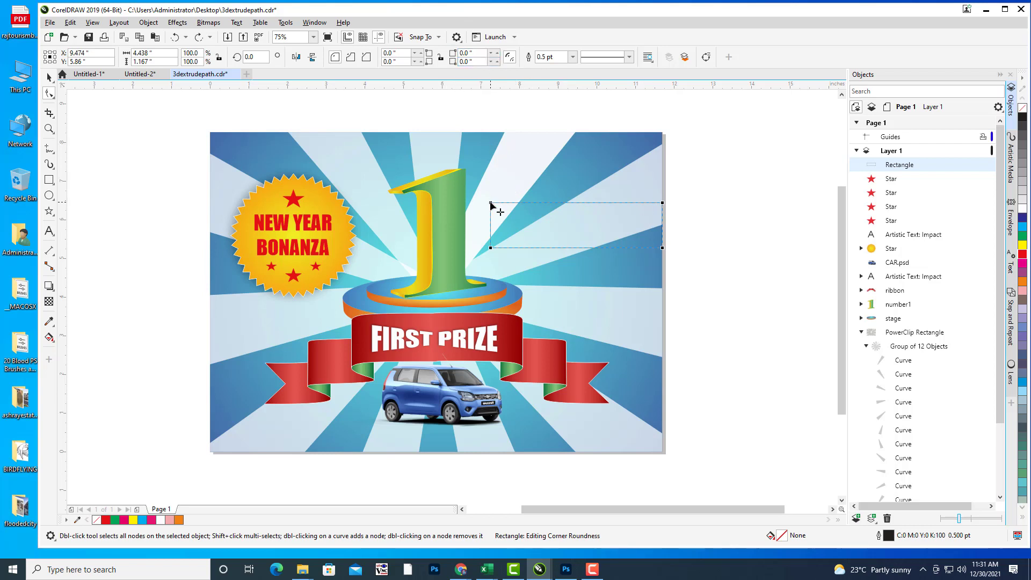
drag(491, 204, 507, 207)
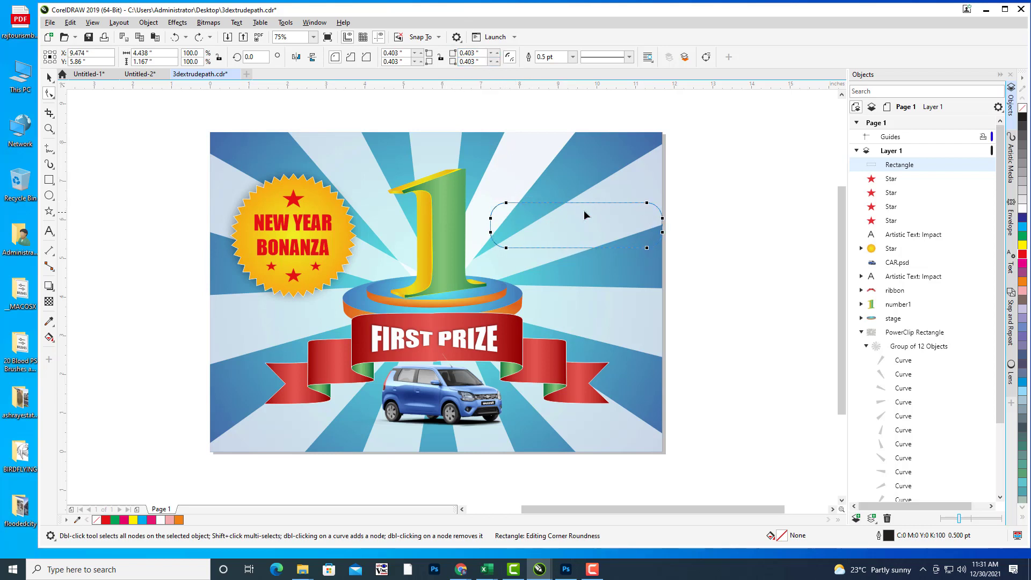
Step: Set the top-right and bottom-right corner radii to 0 for square right corners
click(471, 61)
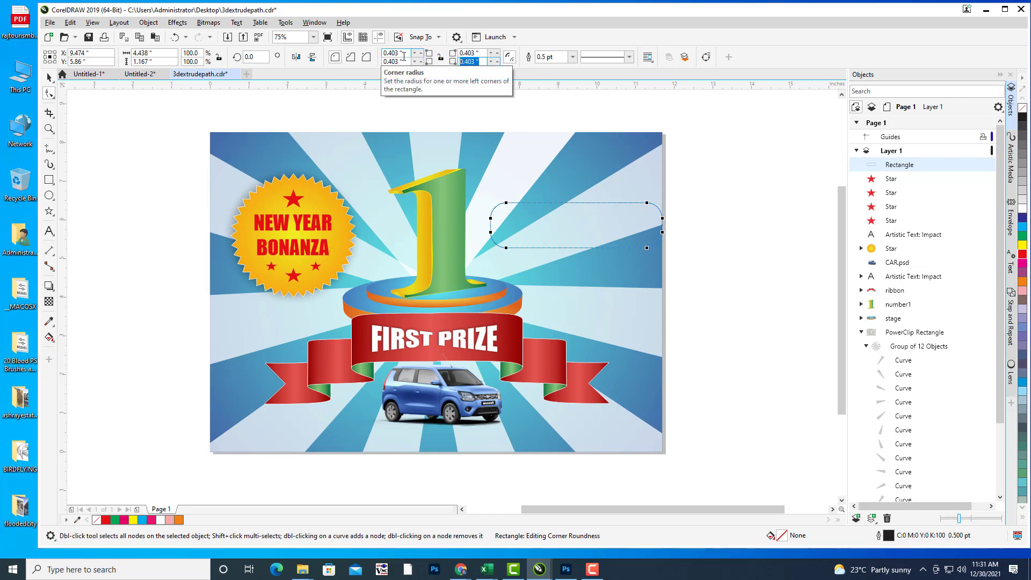
text(0)
drag(478, 52, 450, 56)
text(0)
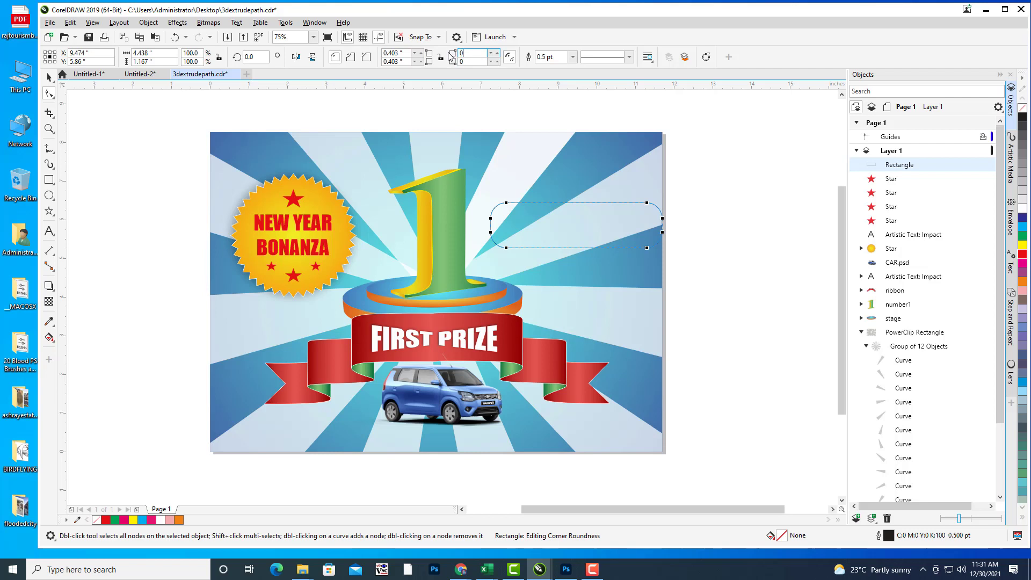
key(Return)
click(48, 77)
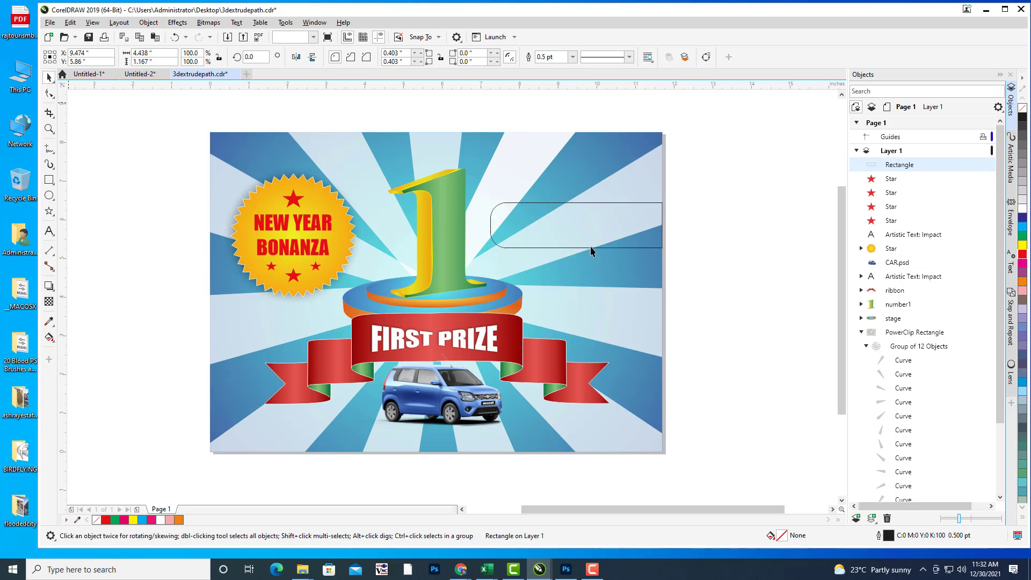
key(Escape)
click(596, 205)
drag(709, 240, 724, 243)
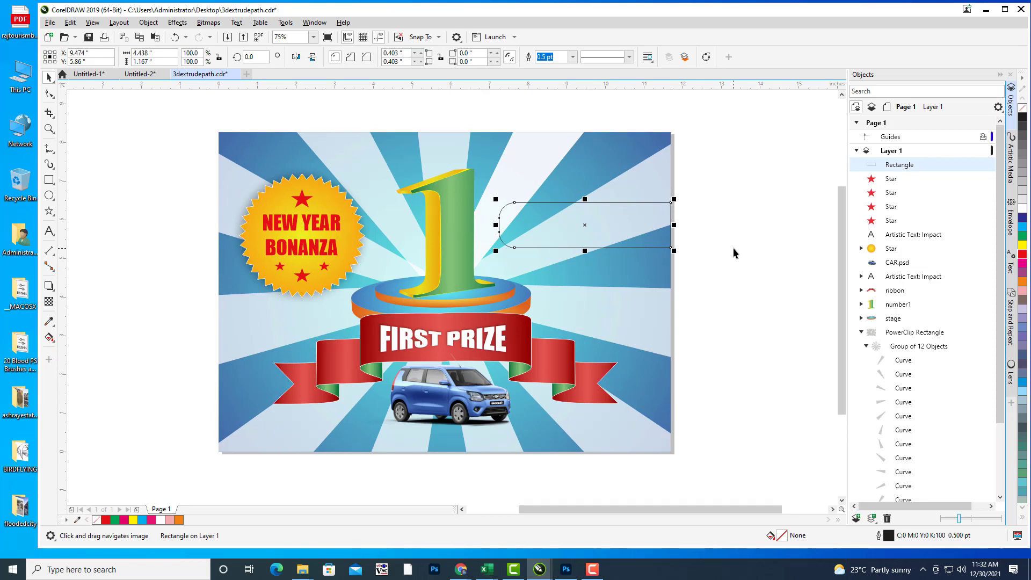
Step: Fill the rounded rectangle with yellow
drag(734, 247, 741, 253)
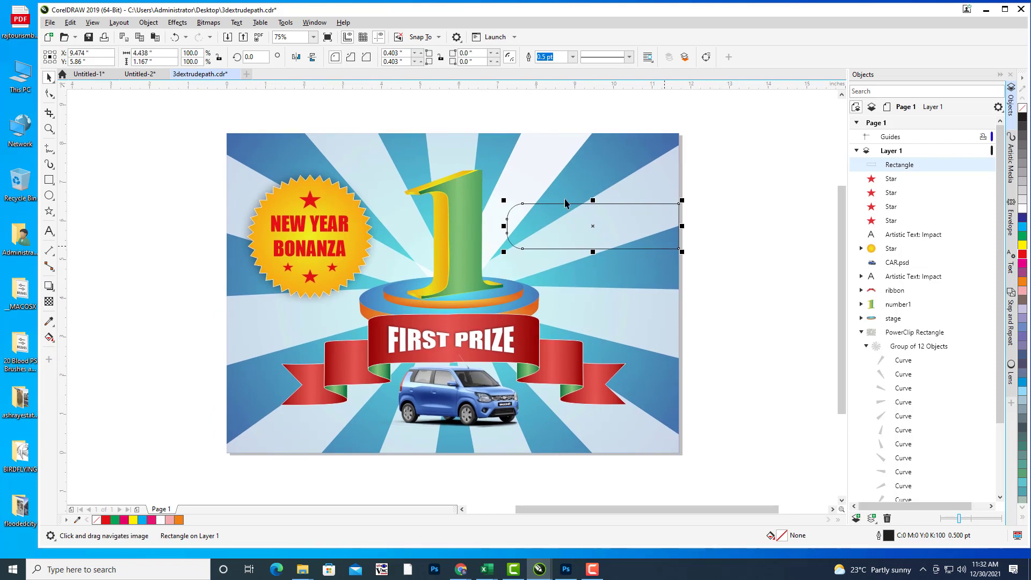
click(1023, 247)
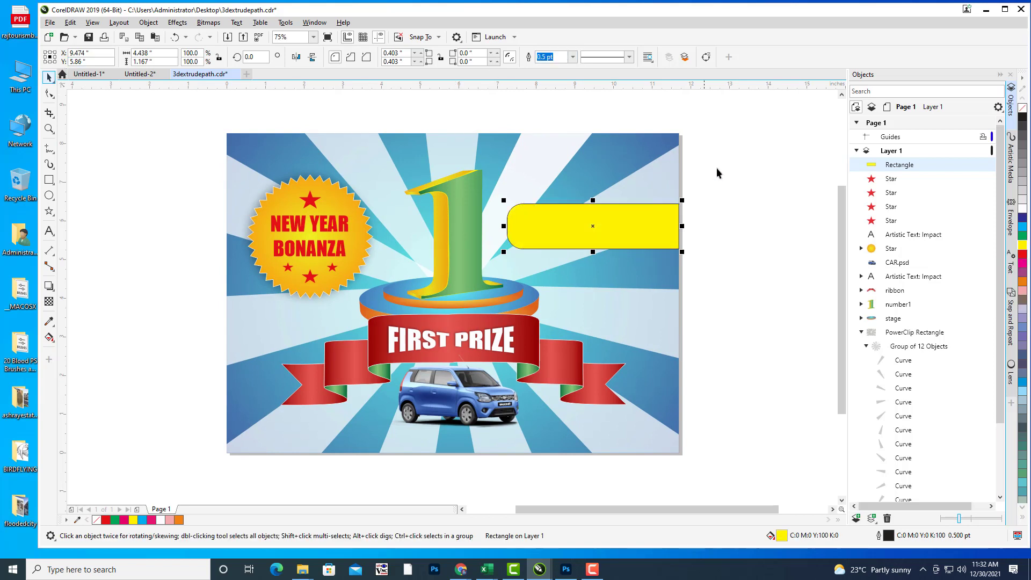
click(562, 259)
click(563, 259)
click(733, 242)
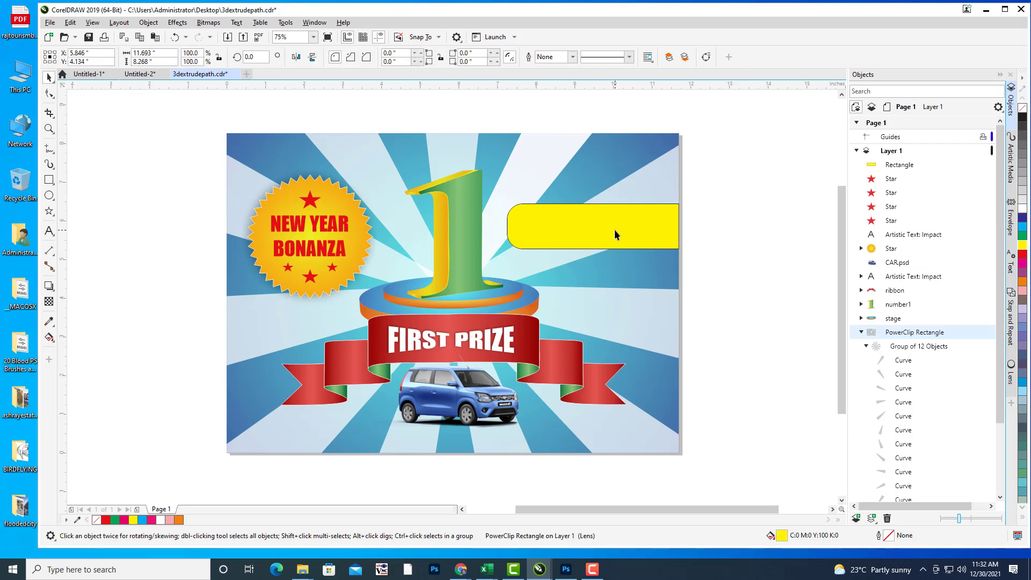
click(615, 229)
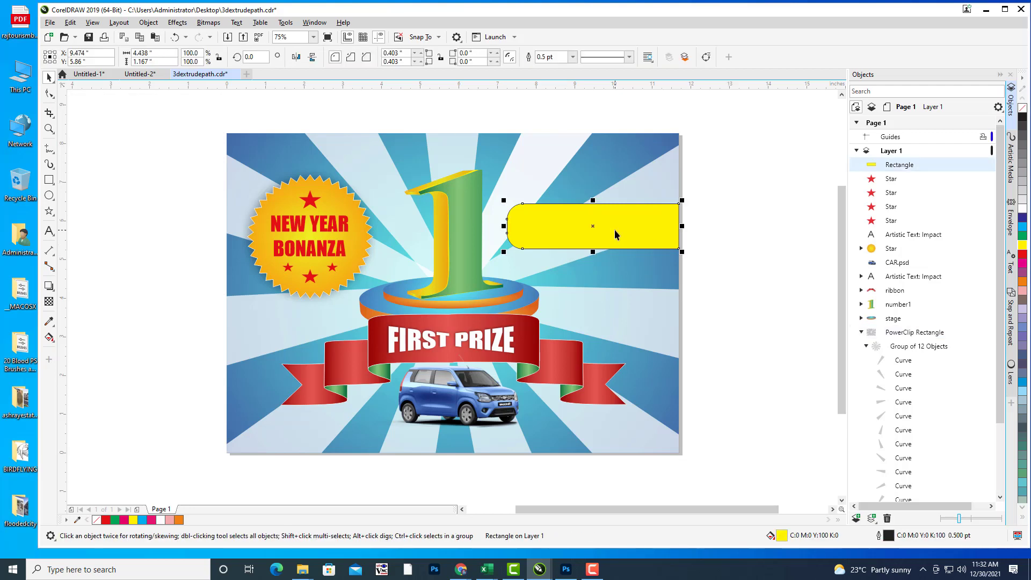
Step: Apply the ORANGESILK preset fountain fill to the rectangle
key(F11)
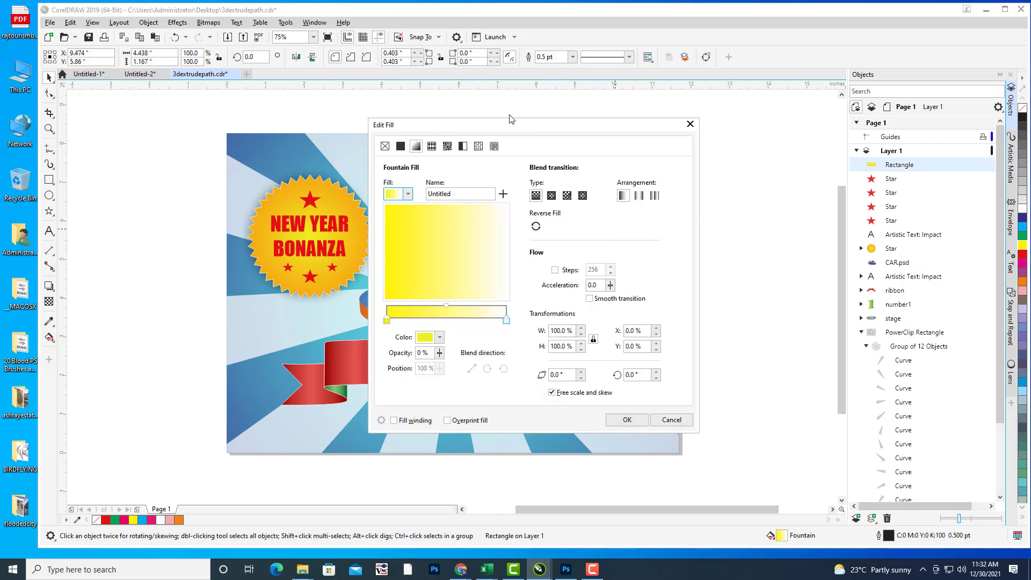
drag(511, 119, 869, 107)
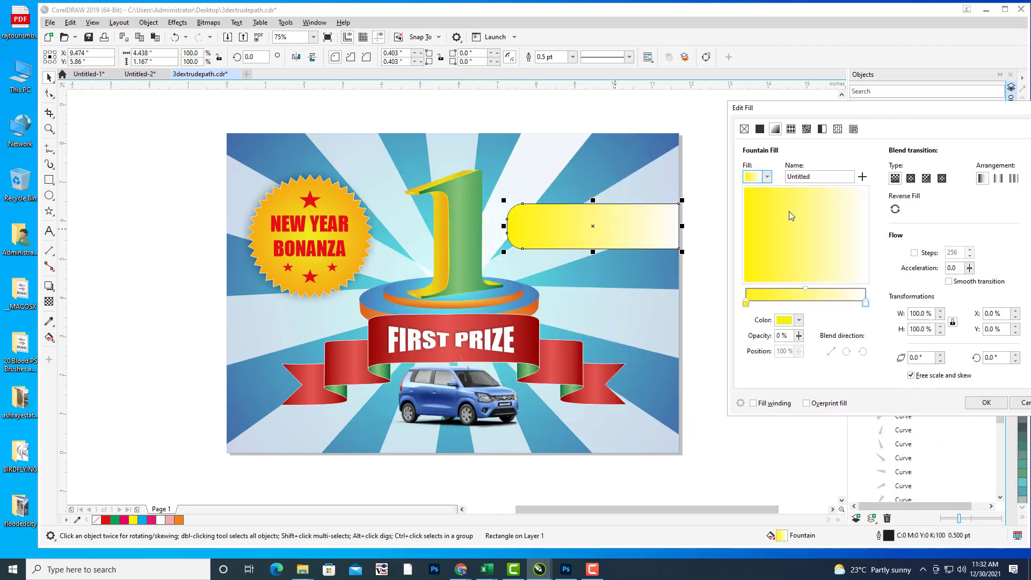
click(768, 178)
click(808, 320)
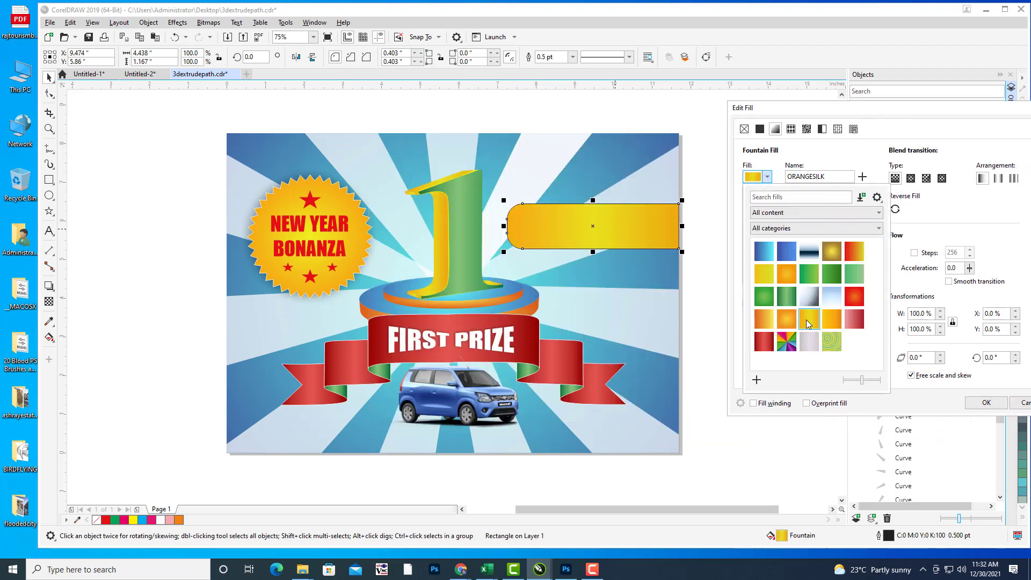
click(854, 111)
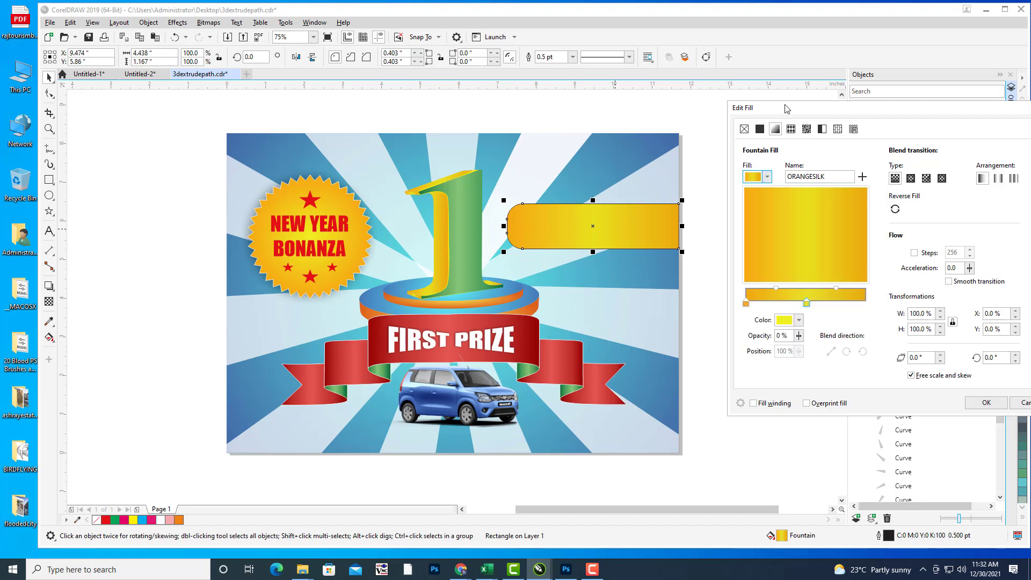
click(987, 403)
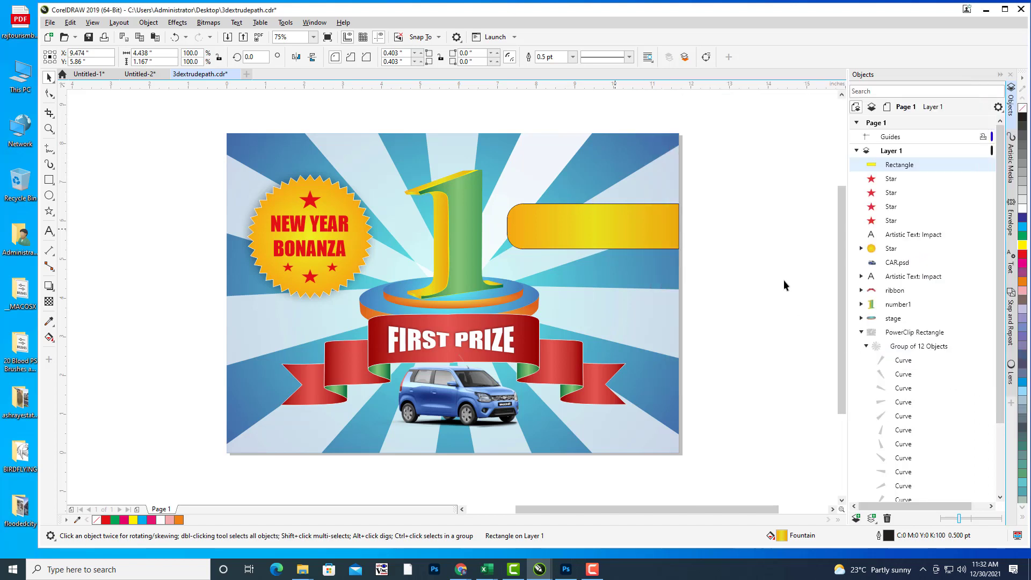
Step: Change the rectangle's outline colour from black to white
click(596, 223)
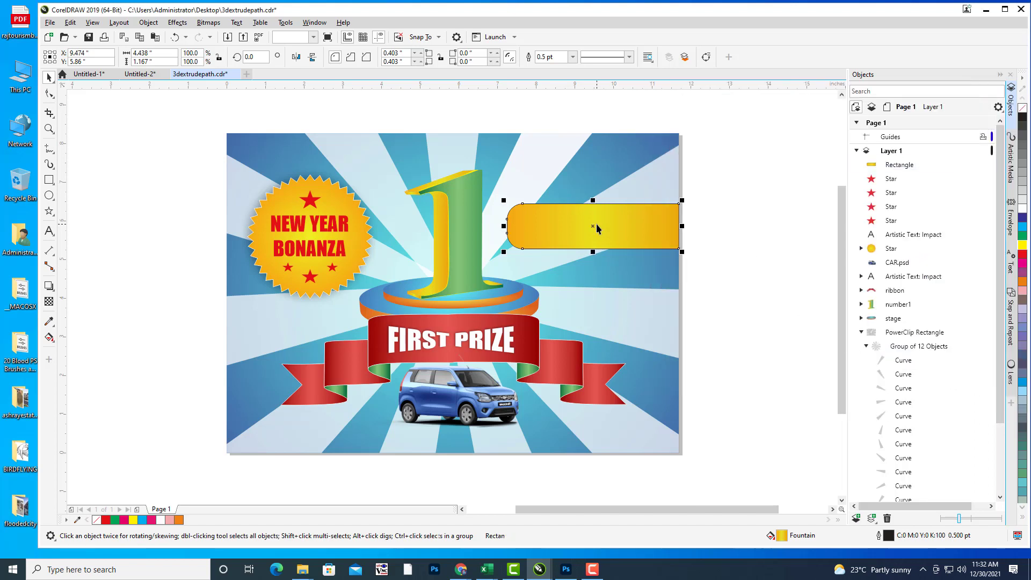
double_click(890, 536)
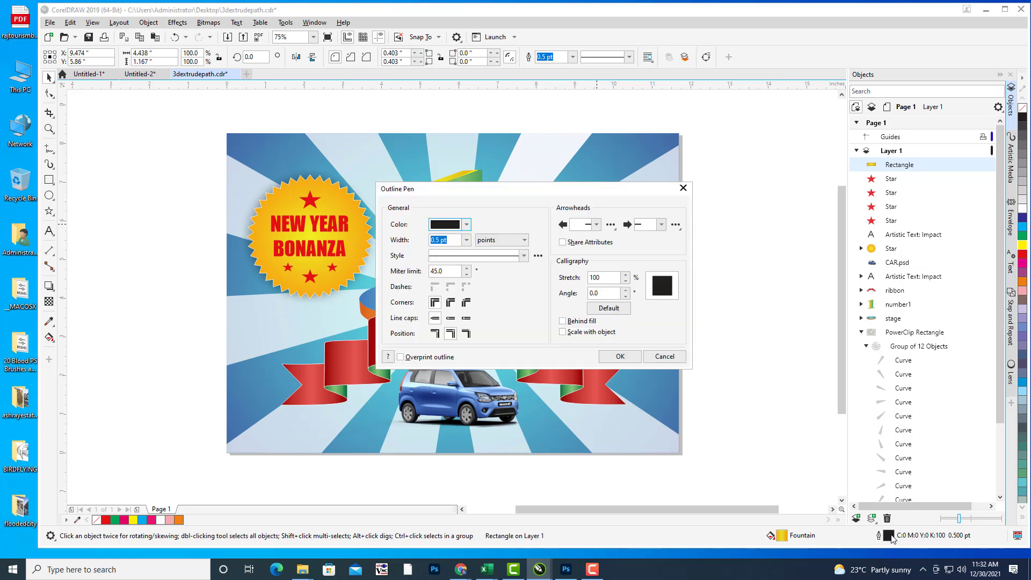
drag(491, 192, 871, 141)
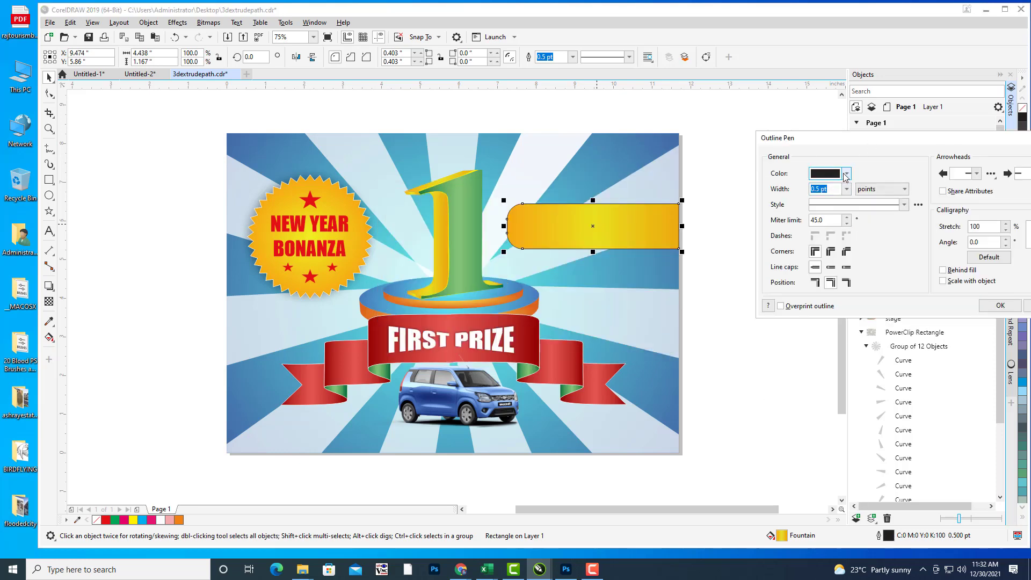
click(846, 175)
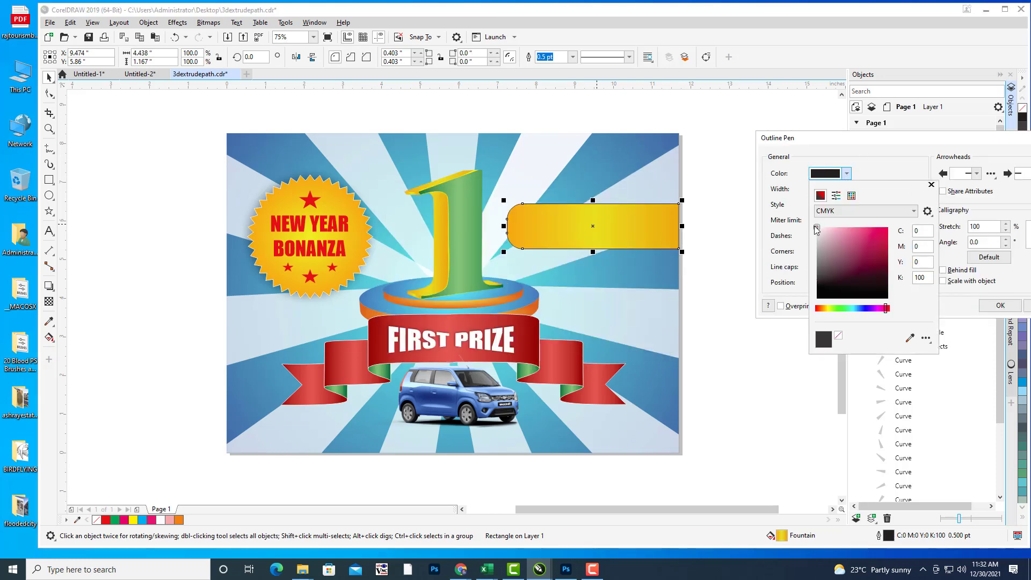
click(818, 229)
click(867, 141)
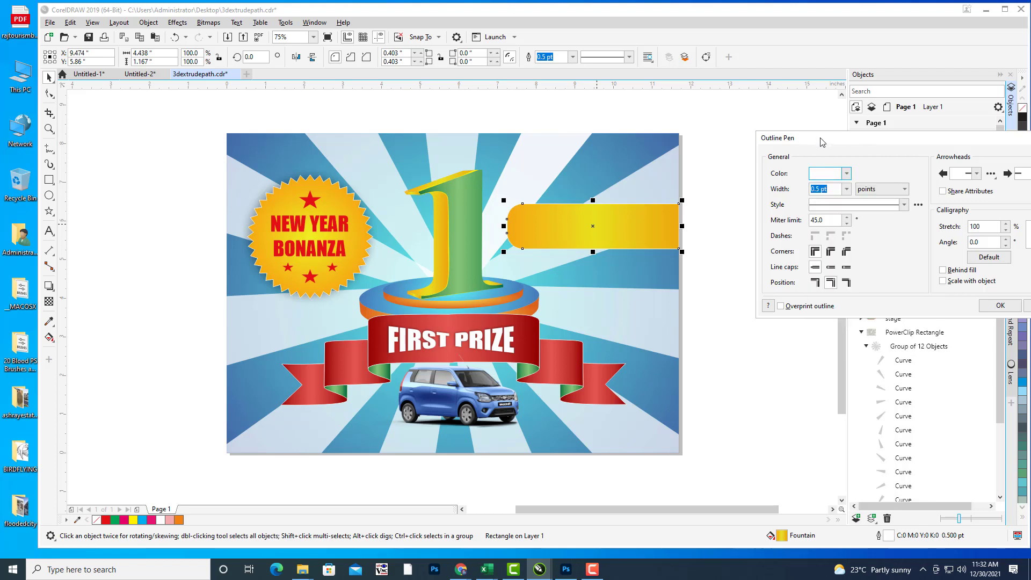
drag(822, 143, 706, 113)
click(882, 278)
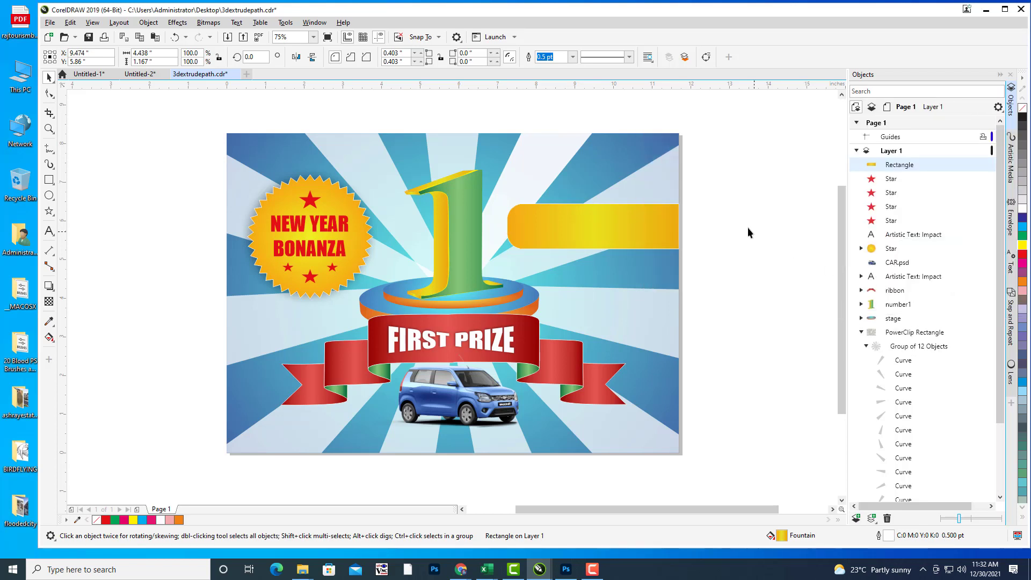
click(748, 233)
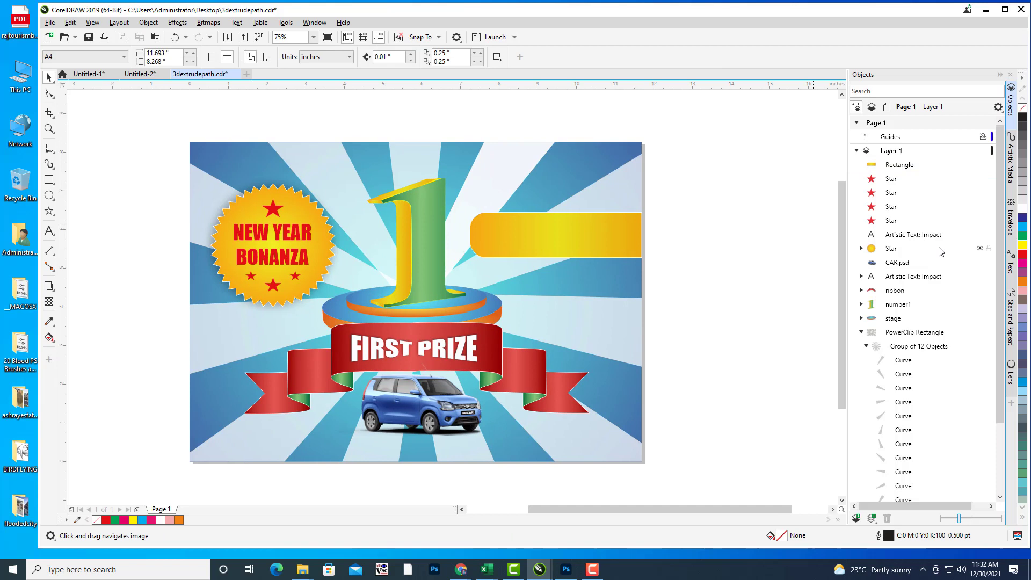
Step: Type the person's name as Arial text and move it onto the yellow banner
drag(467, 210, 459, 210)
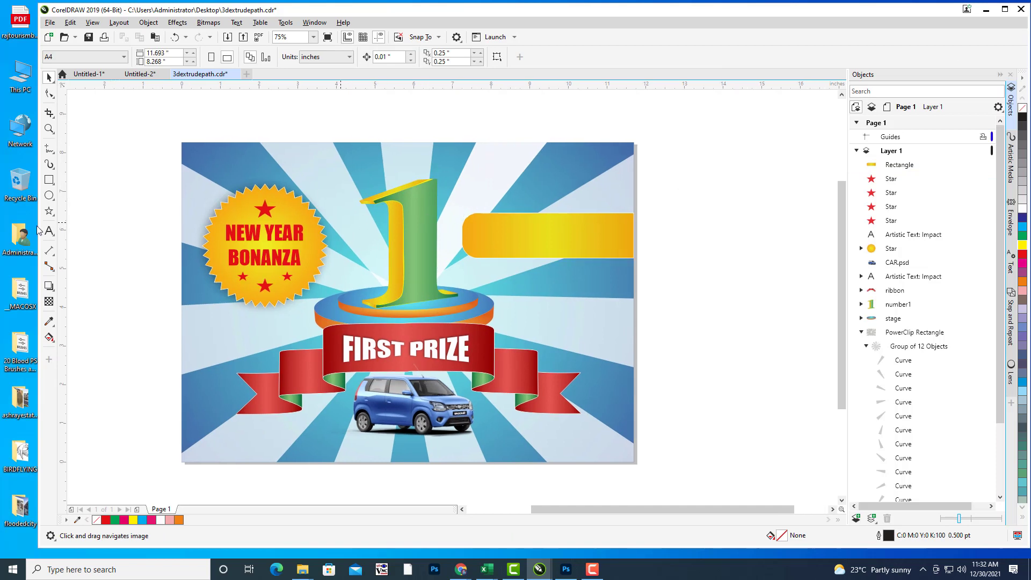
click(49, 231)
scroll(618, 239, right, 1)
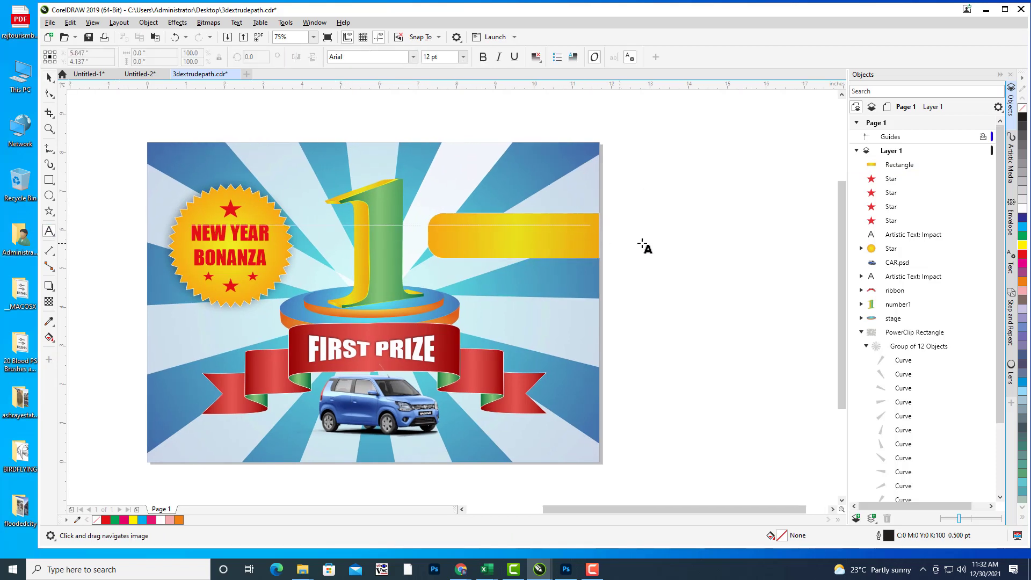
click(646, 242)
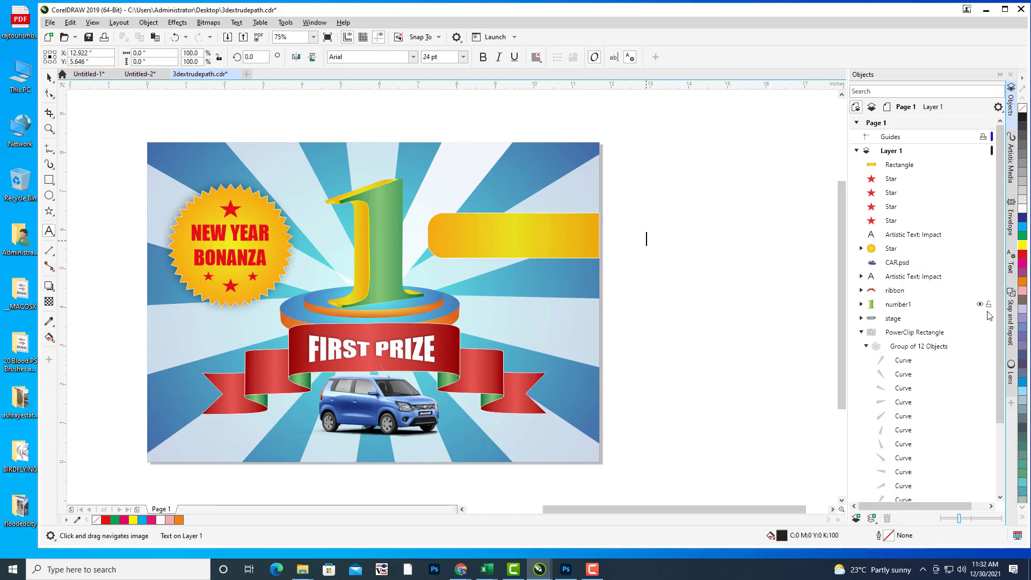
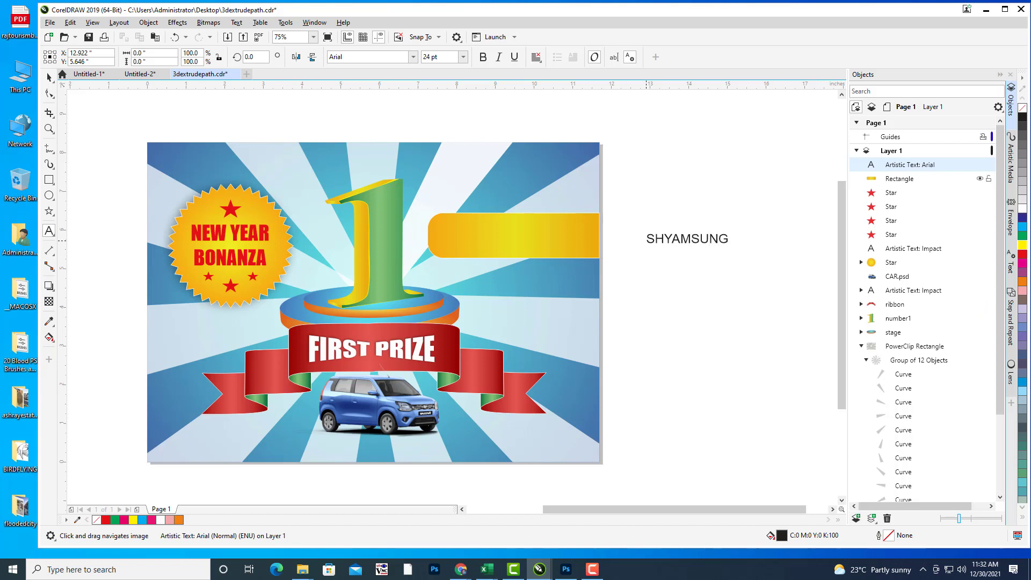
key(Escape)
click(49, 76)
drag(698, 237, 590, 205)
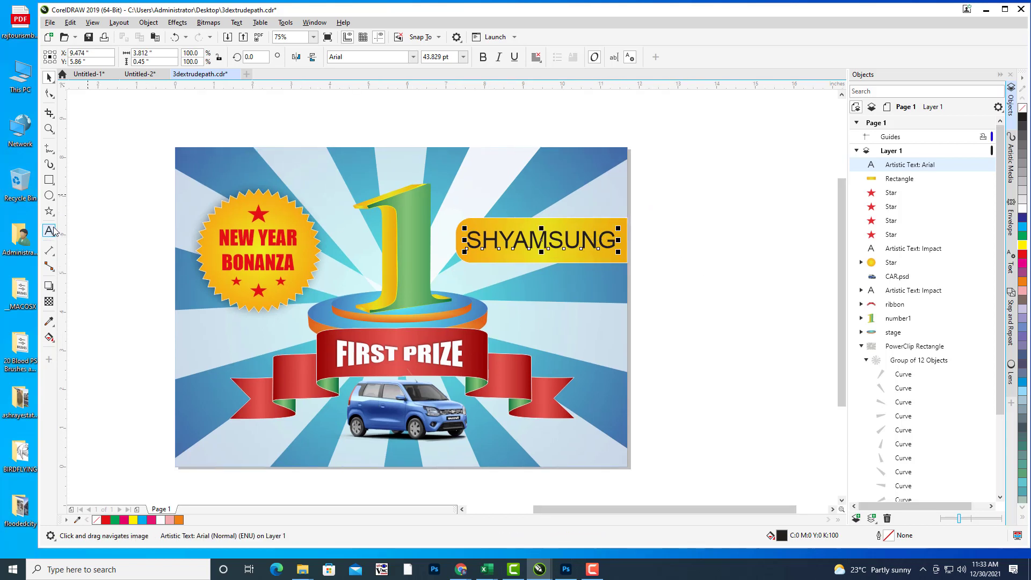
Step: Correct the ending of the name and shrink the text slightly
drag(613, 235, 551, 240)
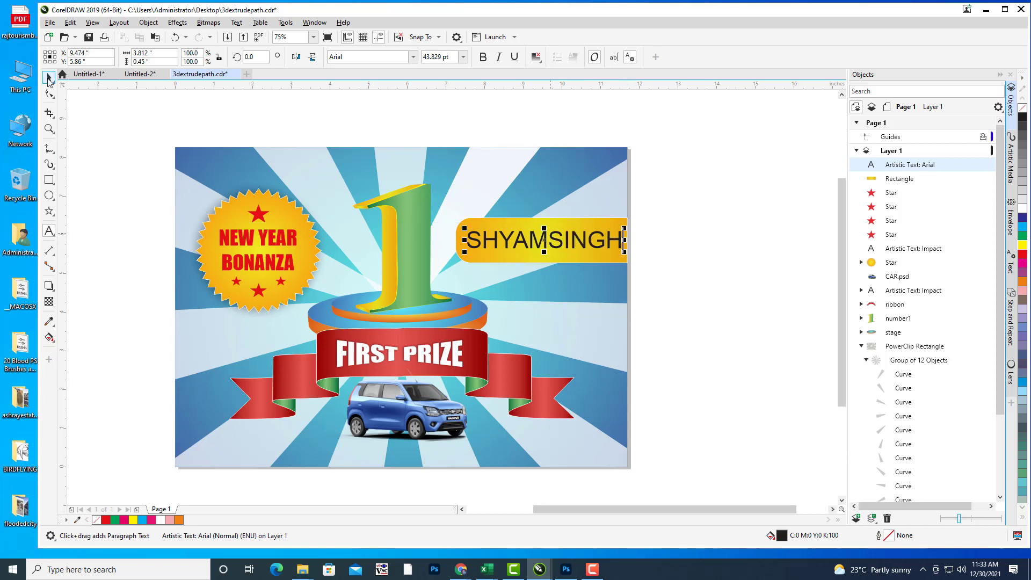
key(ctrl+space)
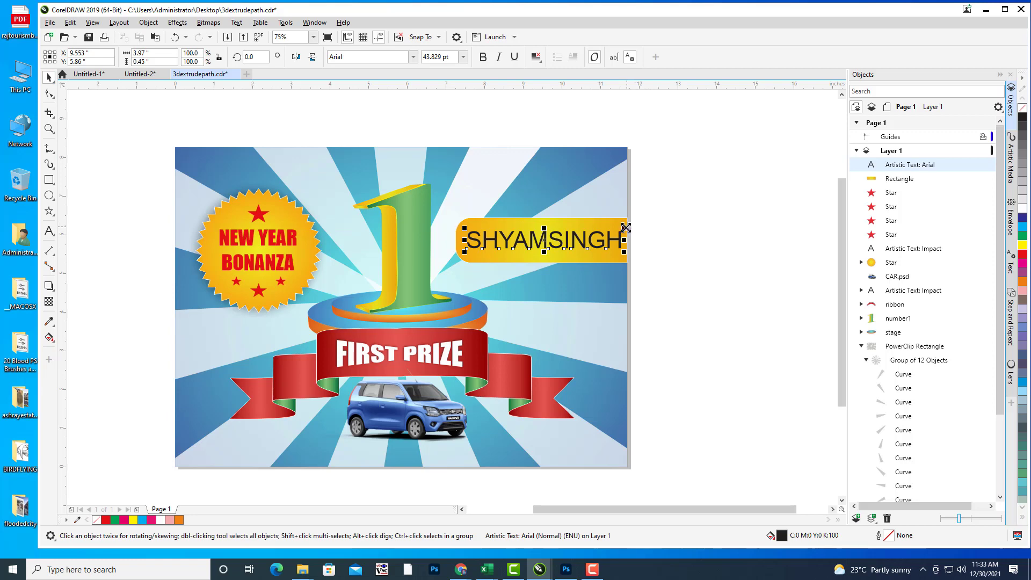
drag(626, 227, 626, 224)
Step: Move the name text just off the page's right edge beside the poster
scroll(587, 260, up, 2)
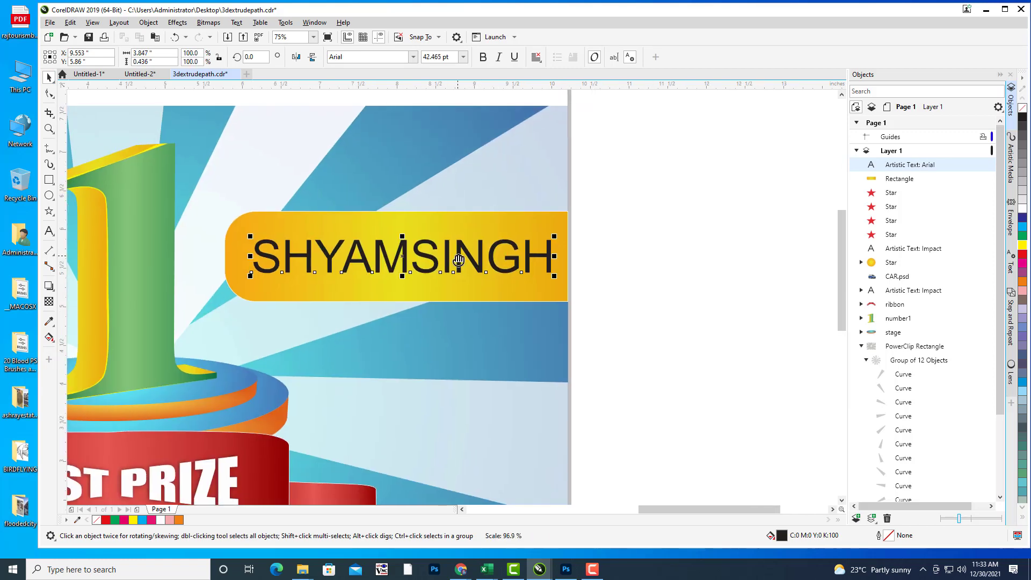
drag(406, 256, 723, 254)
scroll(723, 253, right, 3)
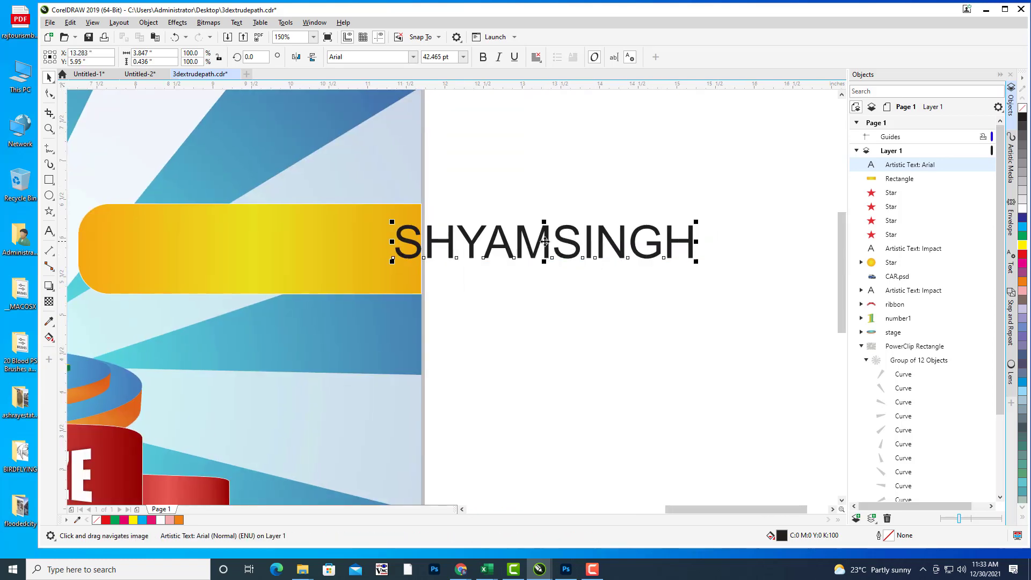
drag(545, 242, 626, 237)
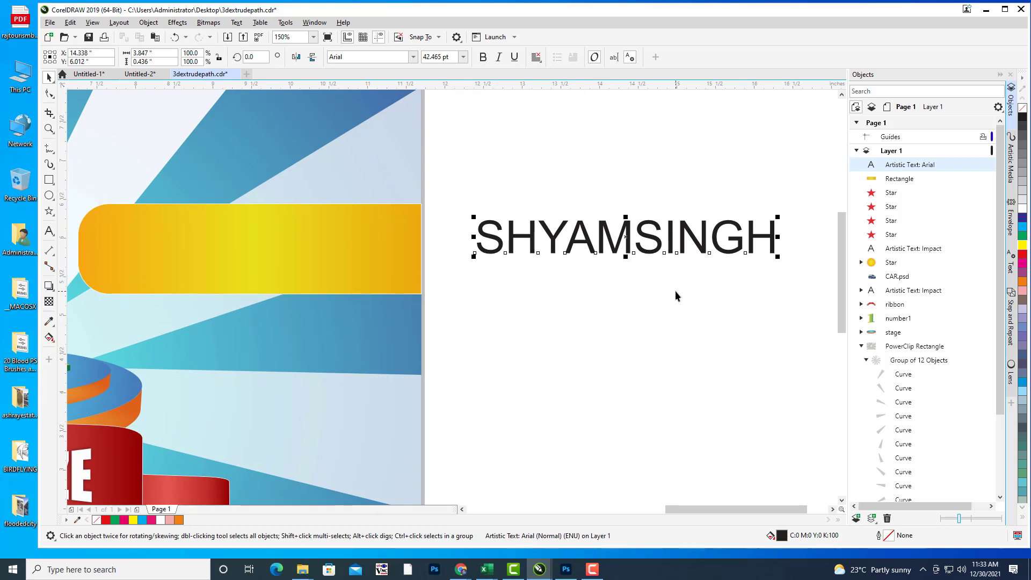
Step: Convert the name text to curves with Ctrl+Q and zoom in on the letter A
key(ctrl+q)
key(Escape)
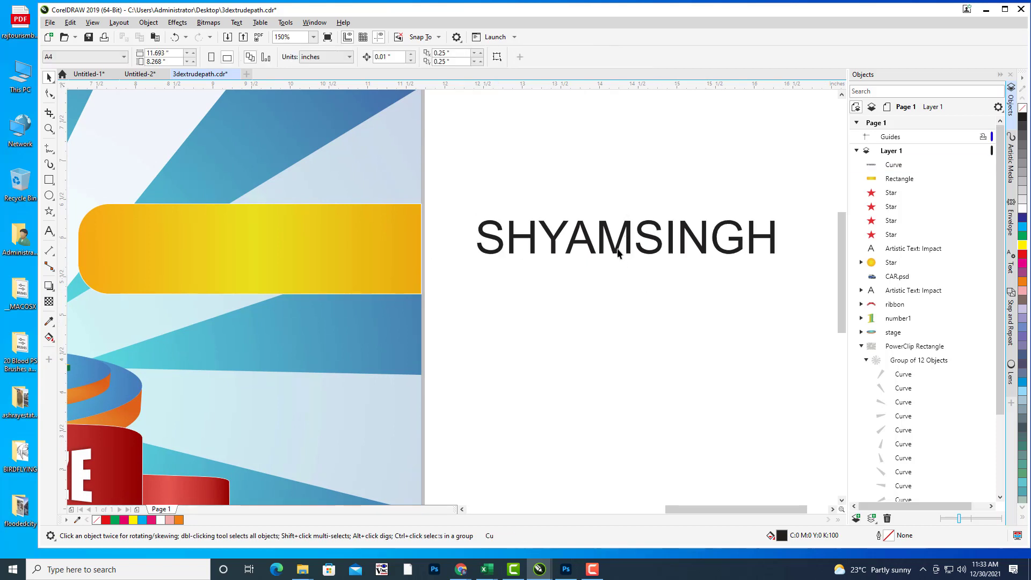
click(617, 254)
drag(626, 235, 665, 253)
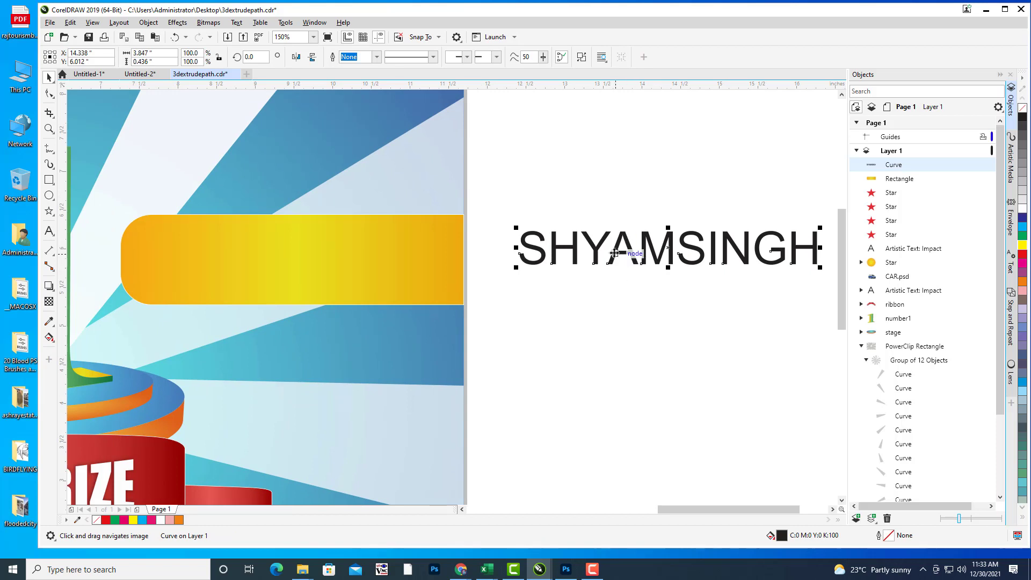
scroll(653, 245, up, 1)
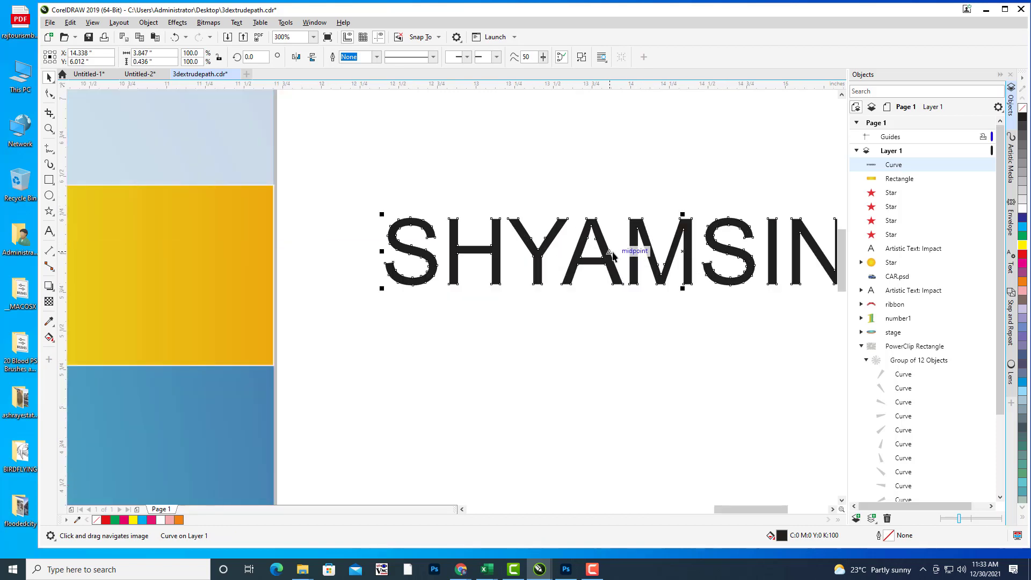
scroll(612, 256, up, 2)
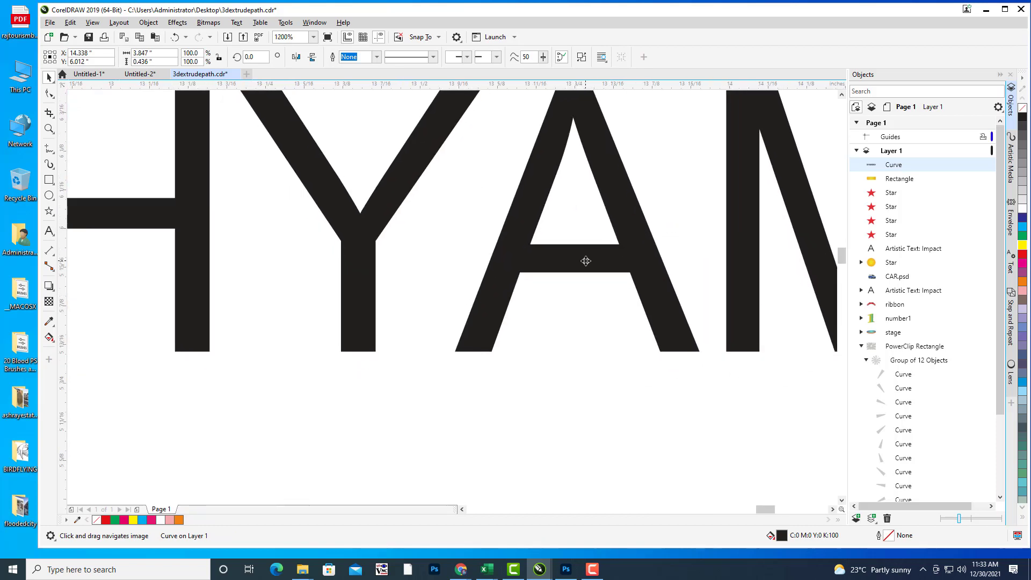
scroll(649, 265, left, 1)
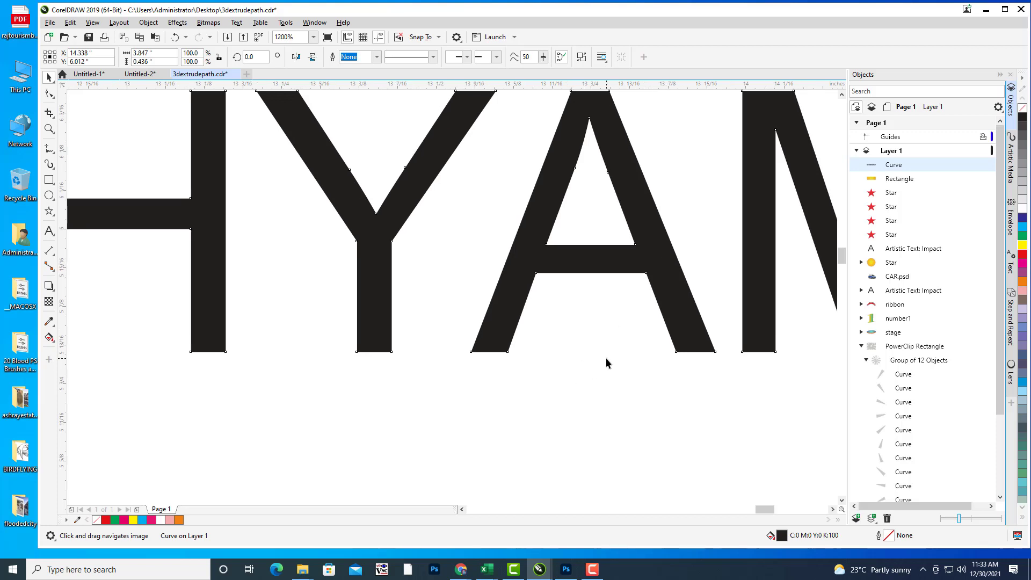
key(Escape)
click(598, 250)
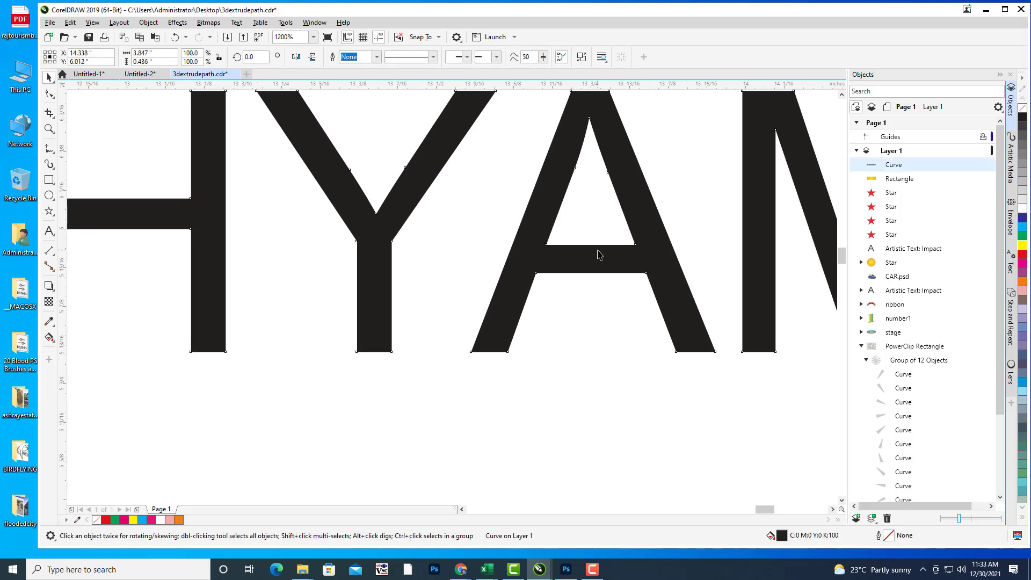
drag(598, 251, 615, 258)
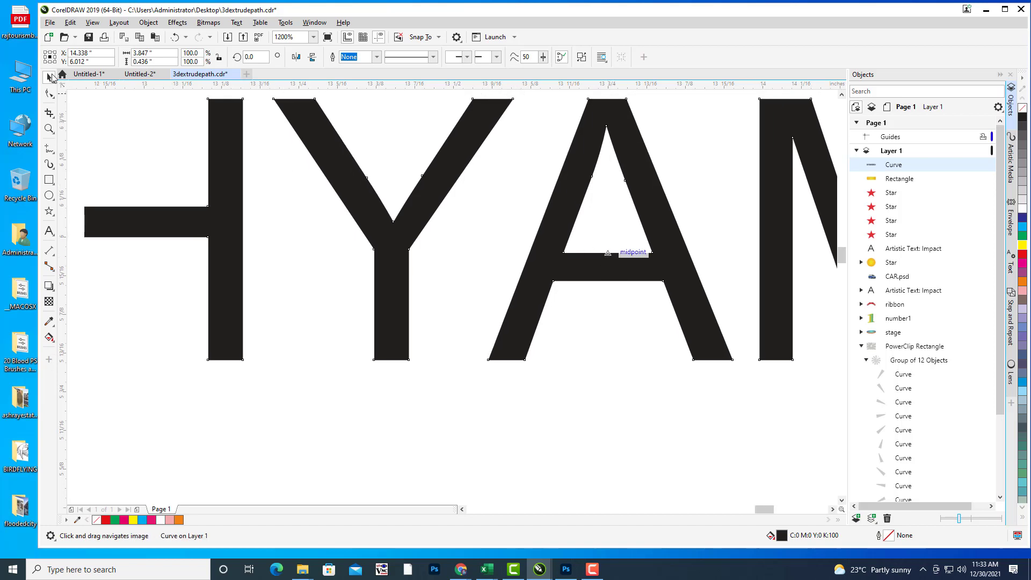
Step: Slice the letter A along its crossbar with the Knife tool
click(52, 116)
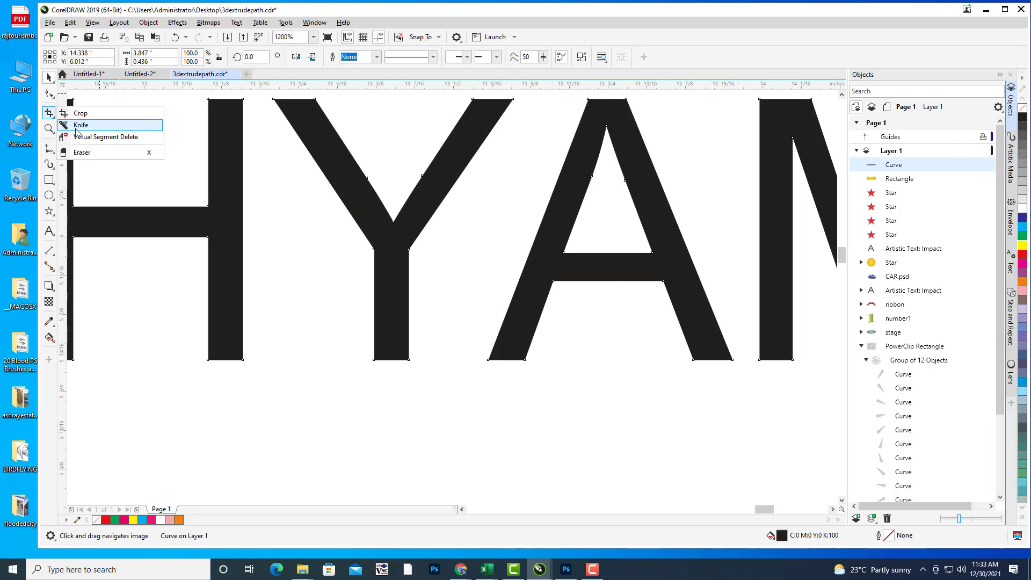
click(76, 128)
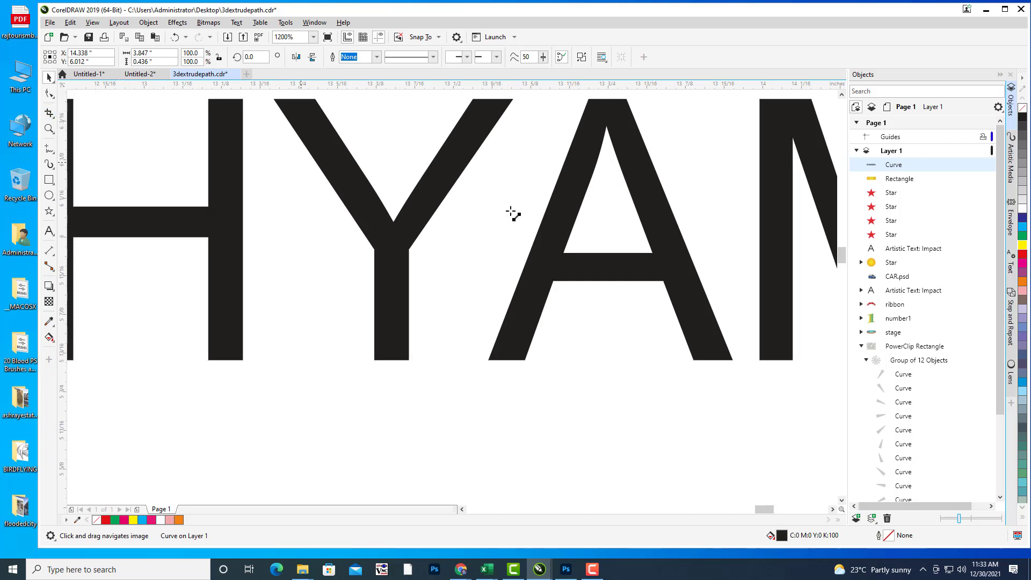
click(564, 253)
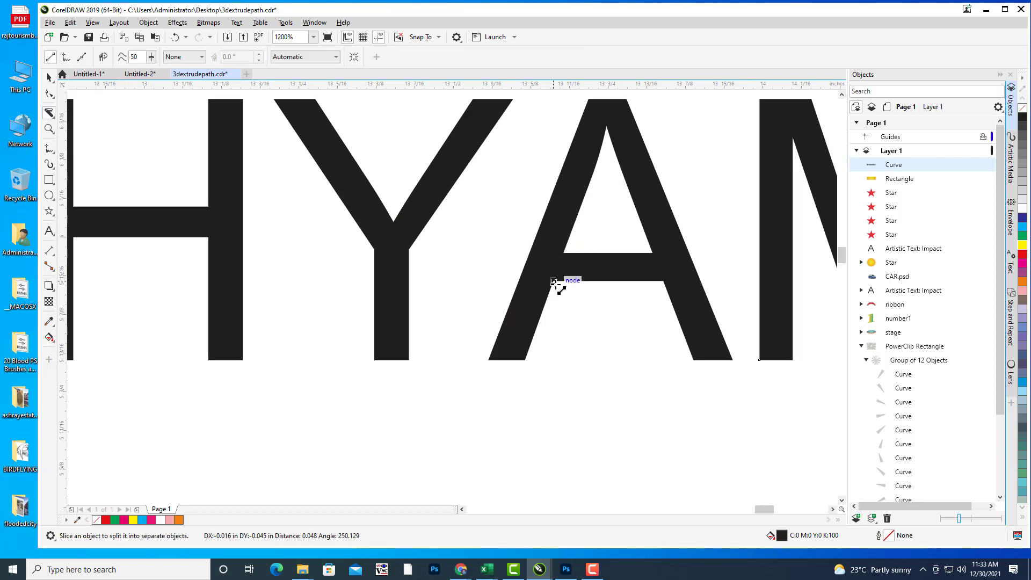
click(653, 253)
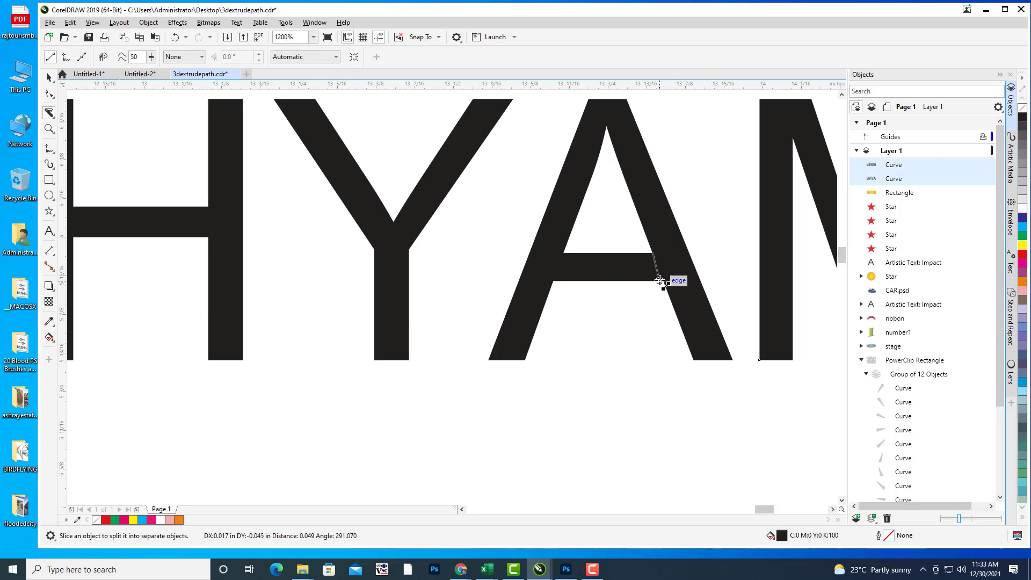
click(660, 280)
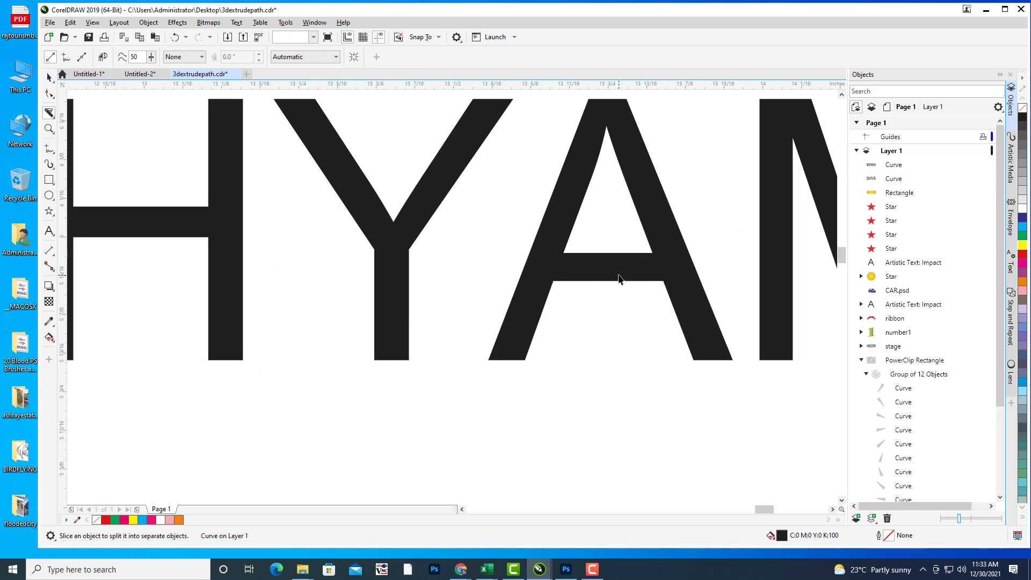
key(space)
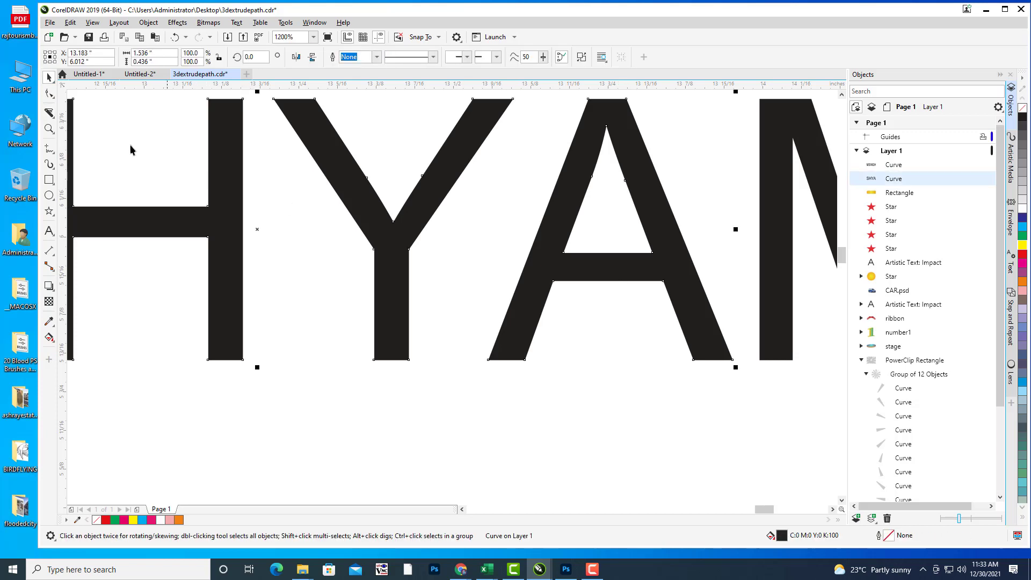
Step: Move and slant the A's crossbar nodes, then slice the letter at the crossbar corner with the Knife
click(50, 95)
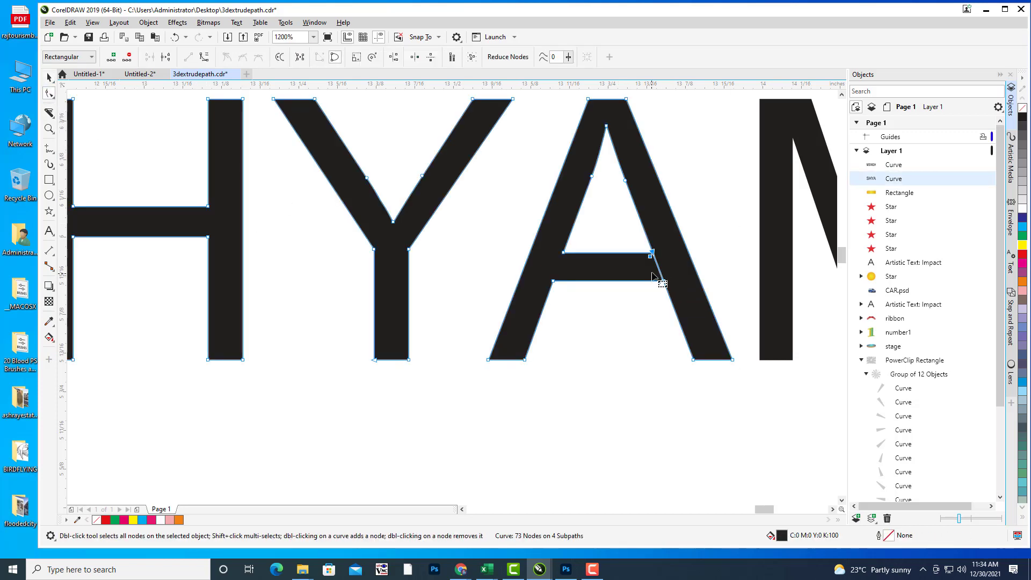
drag(653, 253, 567, 251)
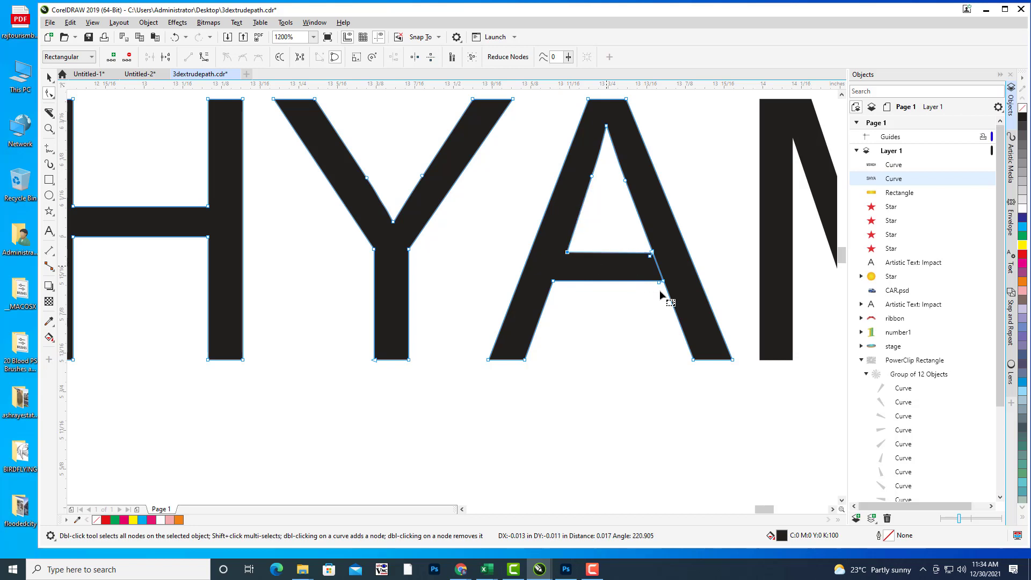
drag(659, 290, 656, 288)
click(646, 287)
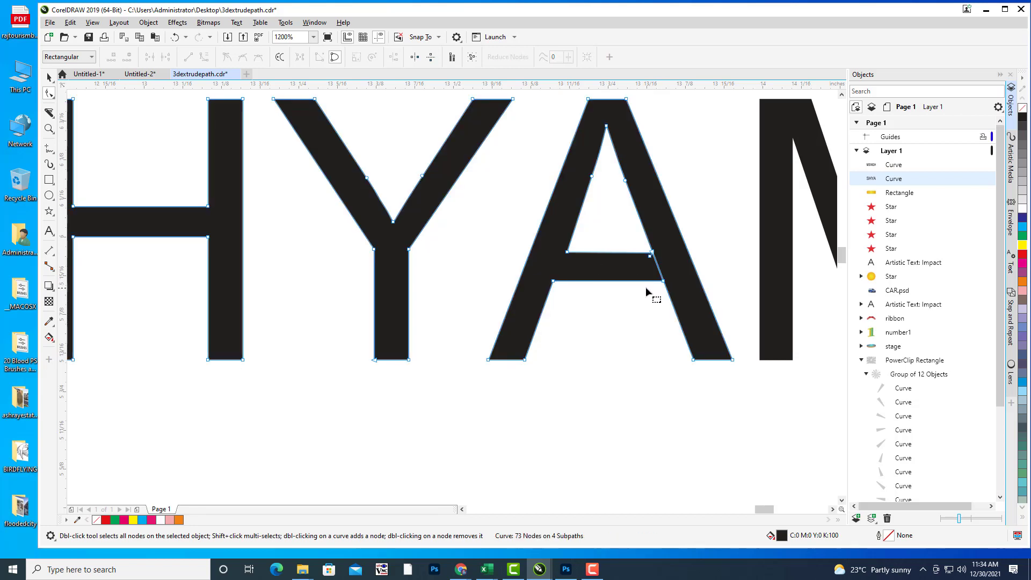
mouse_move(664, 281)
mouse_down()
mouse_move(649, 286)
mouse_move(663, 253)
mouse_move(656, 283)
mouse_move(660, 263)
mouse_up()
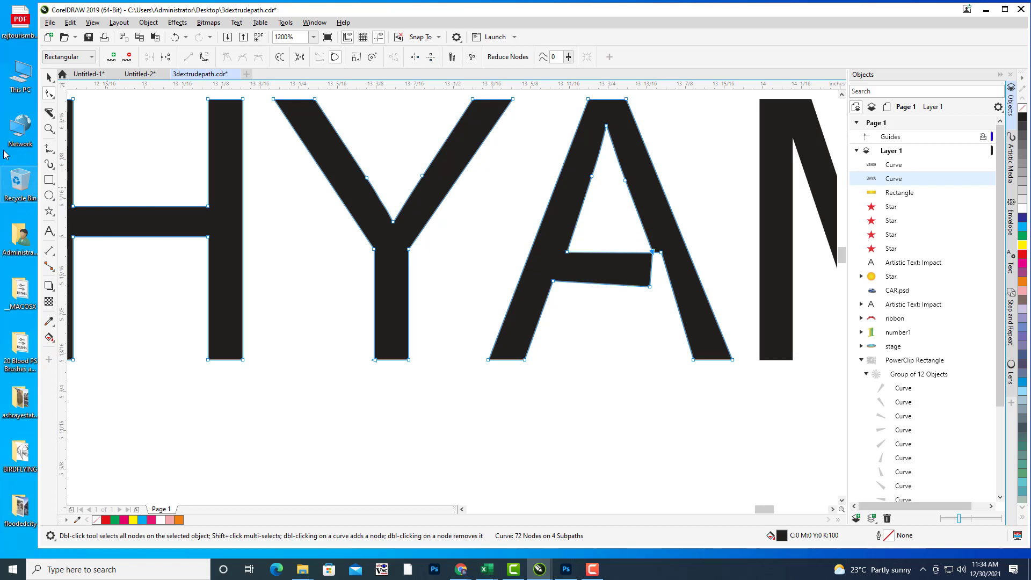
click(49, 112)
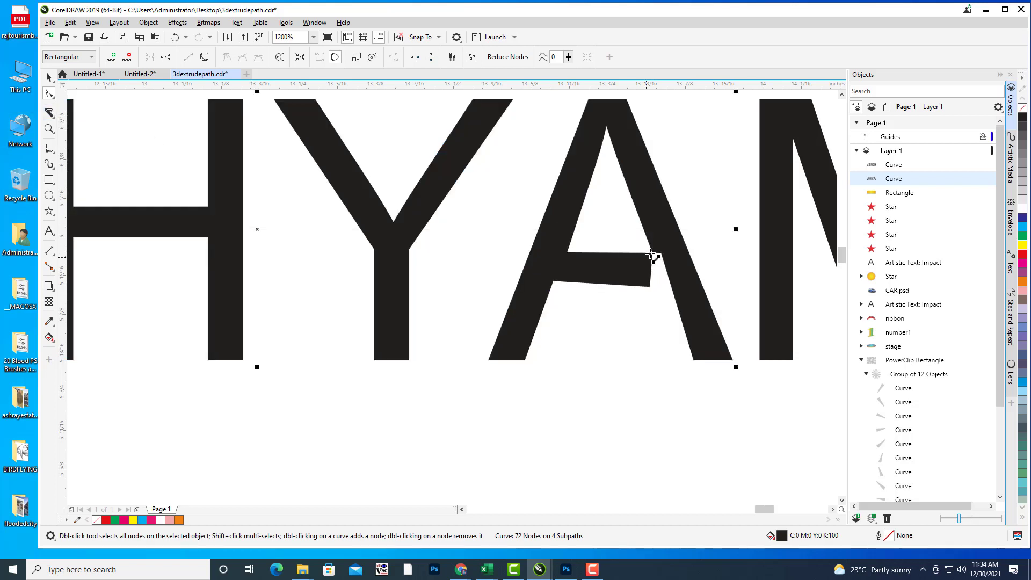
drag(649, 253, 662, 256)
scroll(647, 237, up, 2)
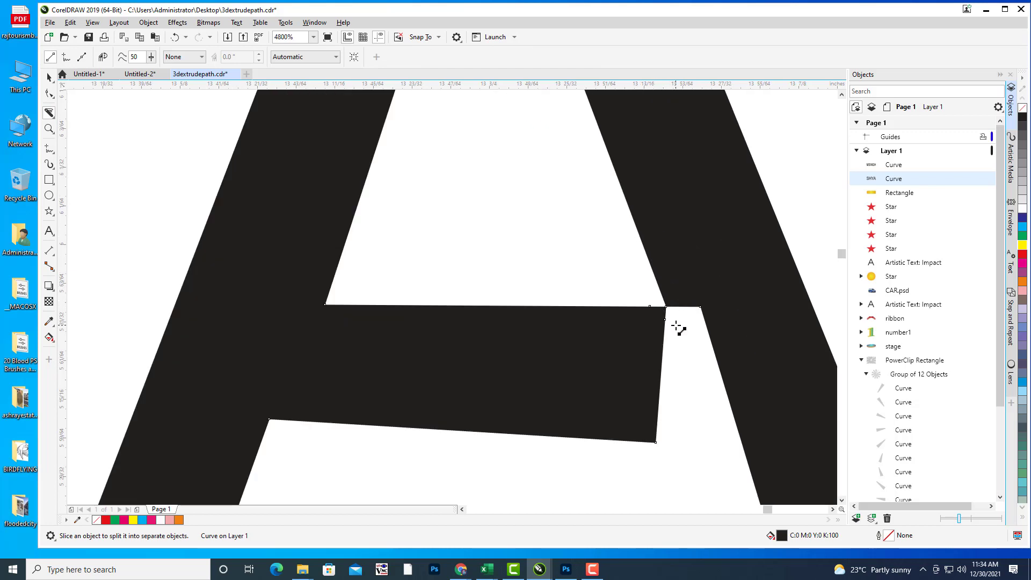
Step: Delete the extra crossbar corner nodes and pull one point left to open a notch
click(49, 93)
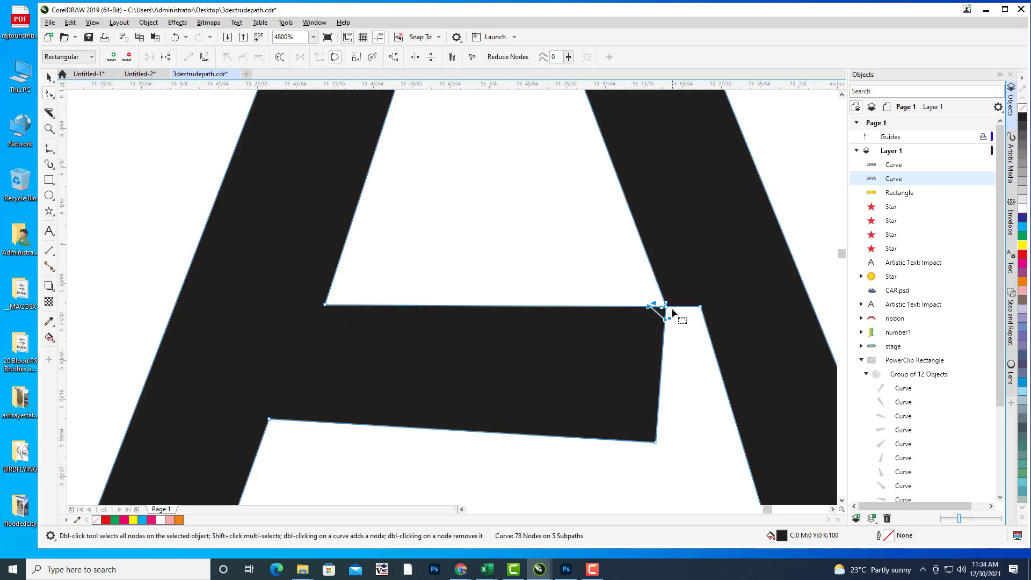
double_click(666, 310)
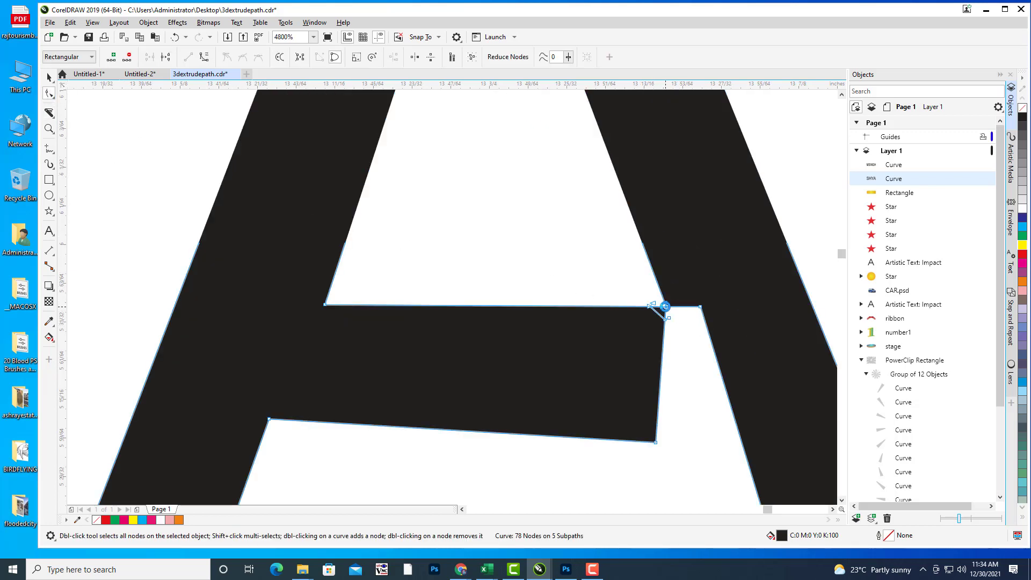
double_click(666, 320)
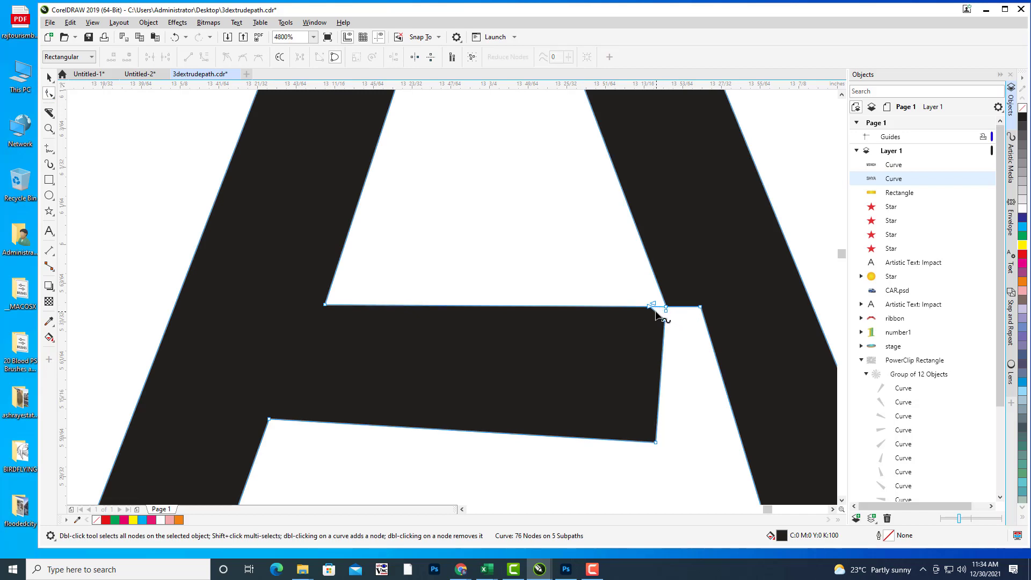
click(666, 310)
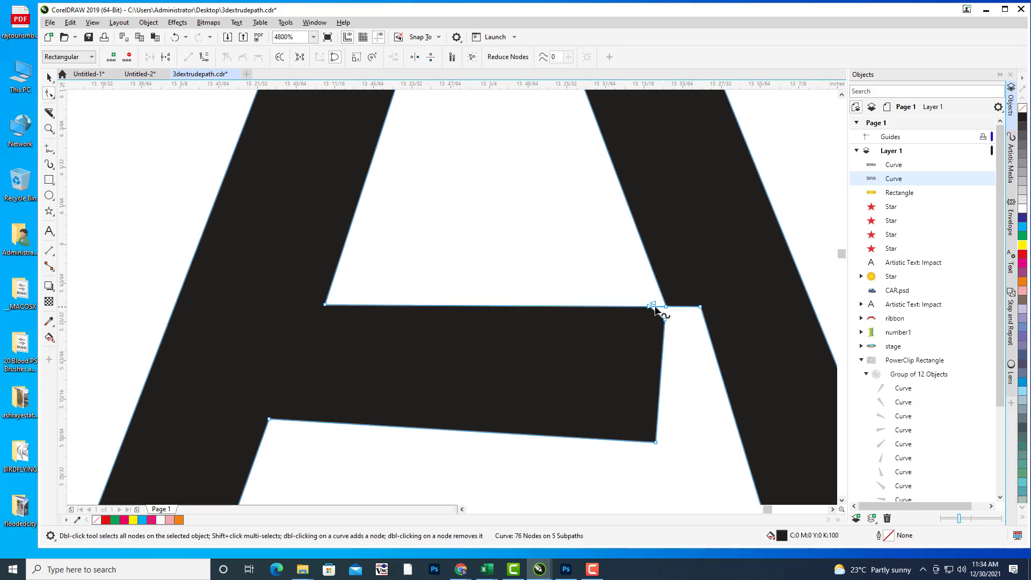
double_click(654, 307)
double_click(649, 306)
drag(665, 320, 603, 340)
double_click(649, 306)
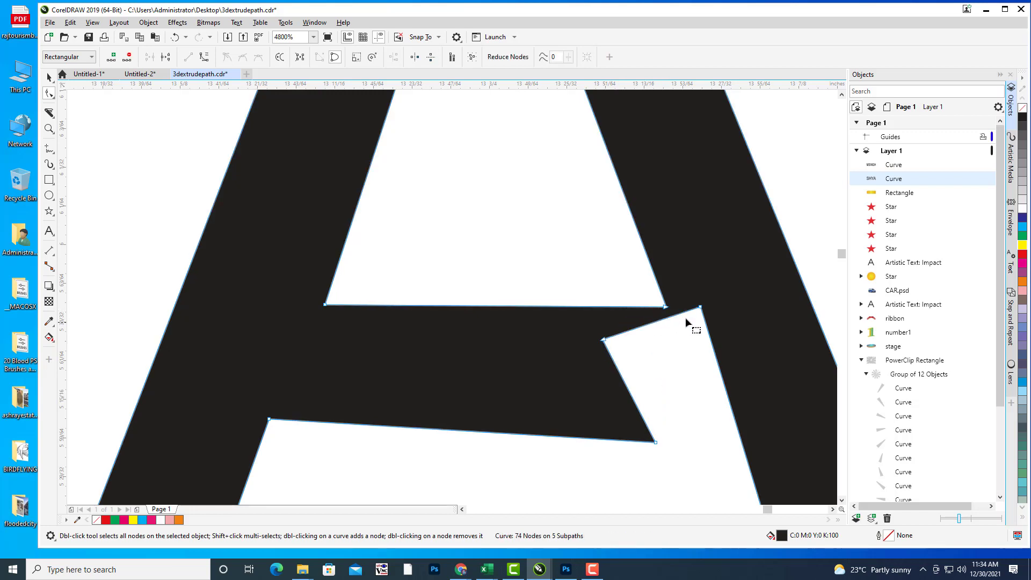
Step: Knife-cut across the crossbar top and pull the right corner point down to the notch
click(49, 113)
click(700, 307)
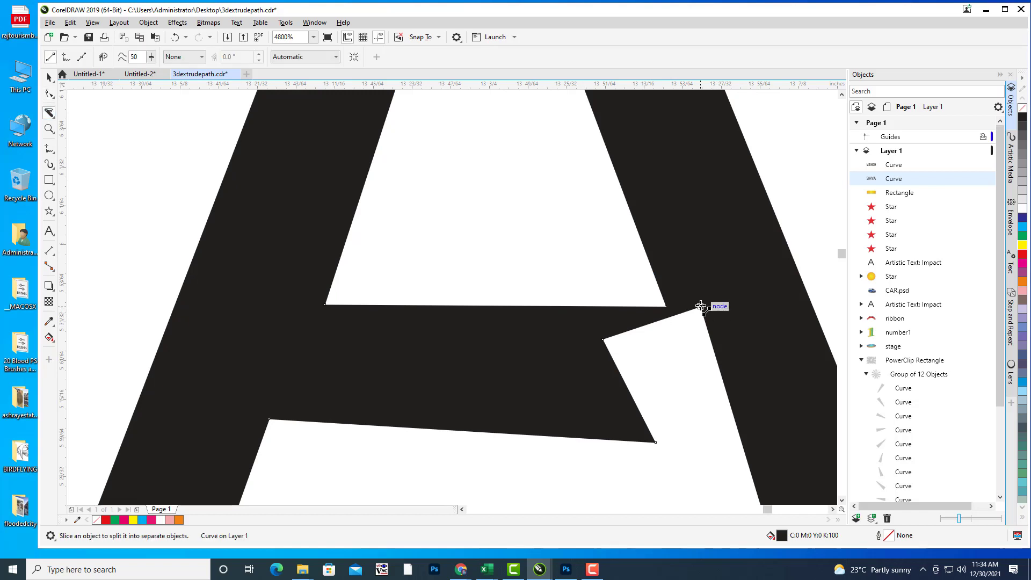
click(666, 306)
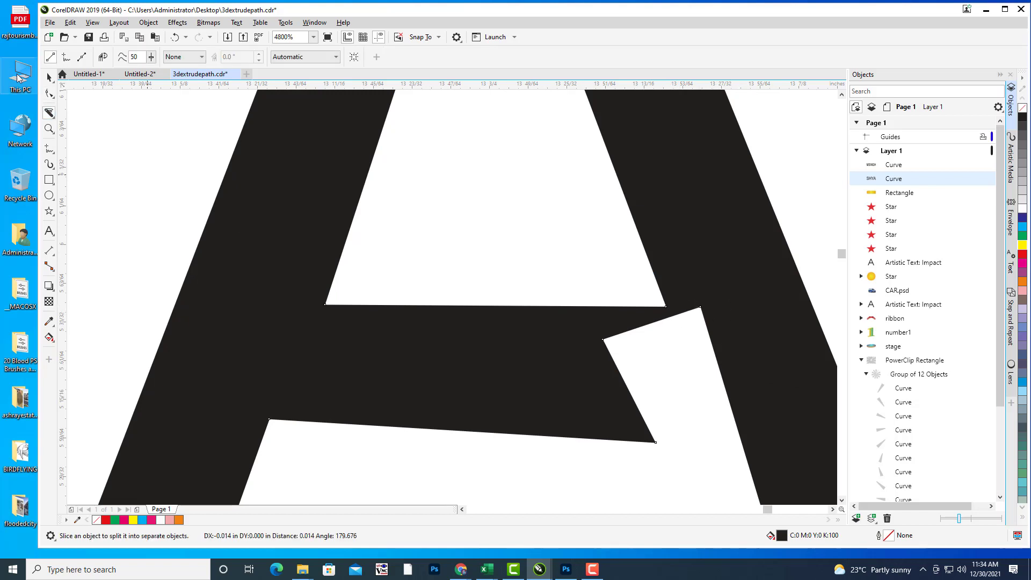
click(49, 94)
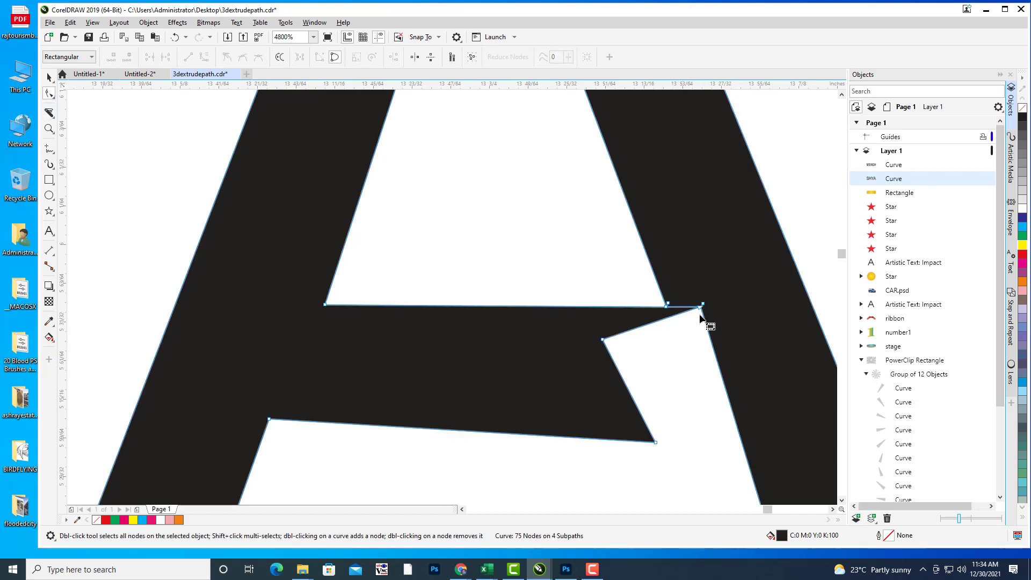
drag(701, 307, 661, 319)
Step: Delete the leftover crossbar points so the remaining triangle disappears
click(677, 329)
key(Delete)
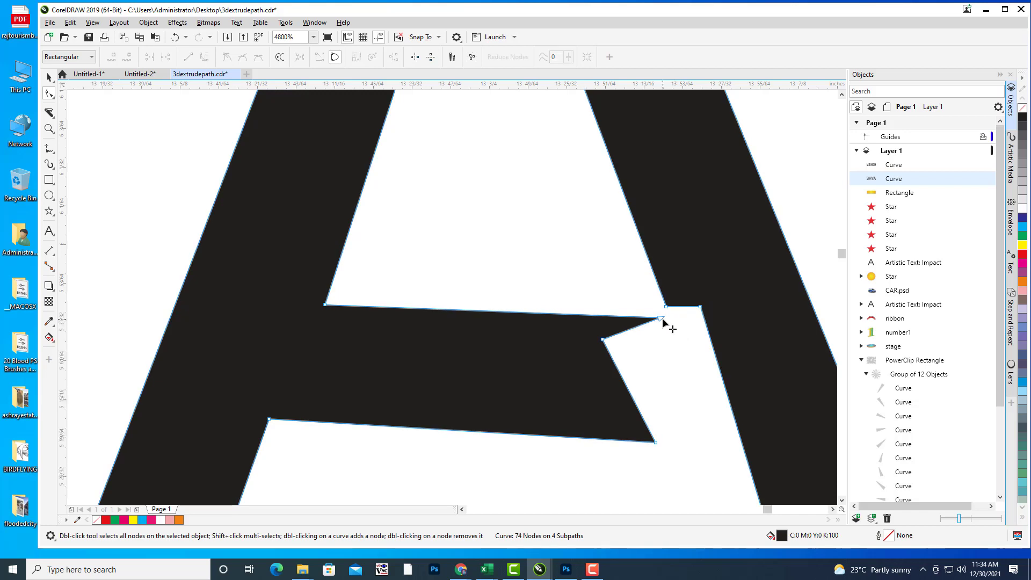
click(661, 318)
key(Delete)
click(603, 339)
key(Delete)
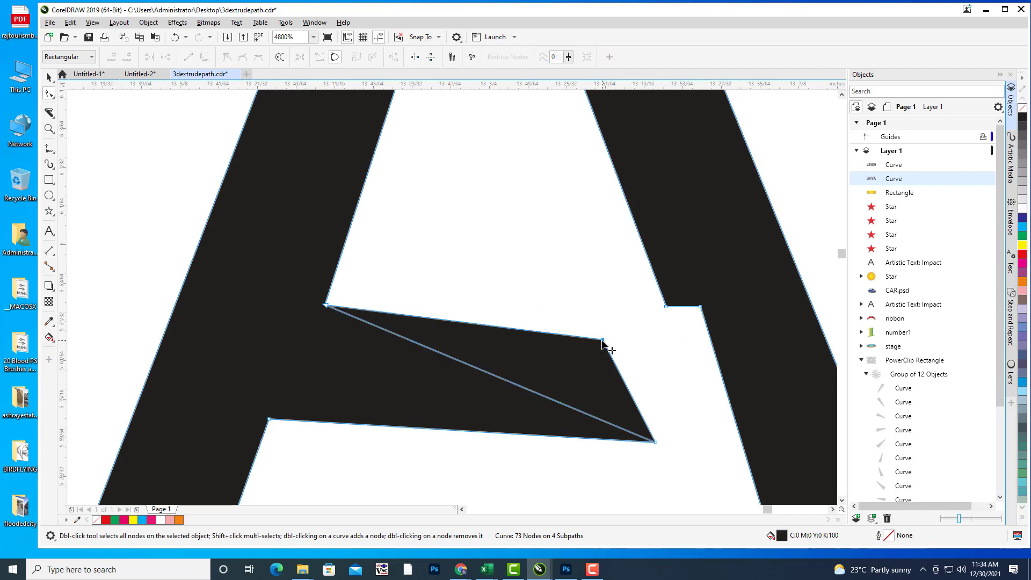
click(656, 442)
key(Delete)
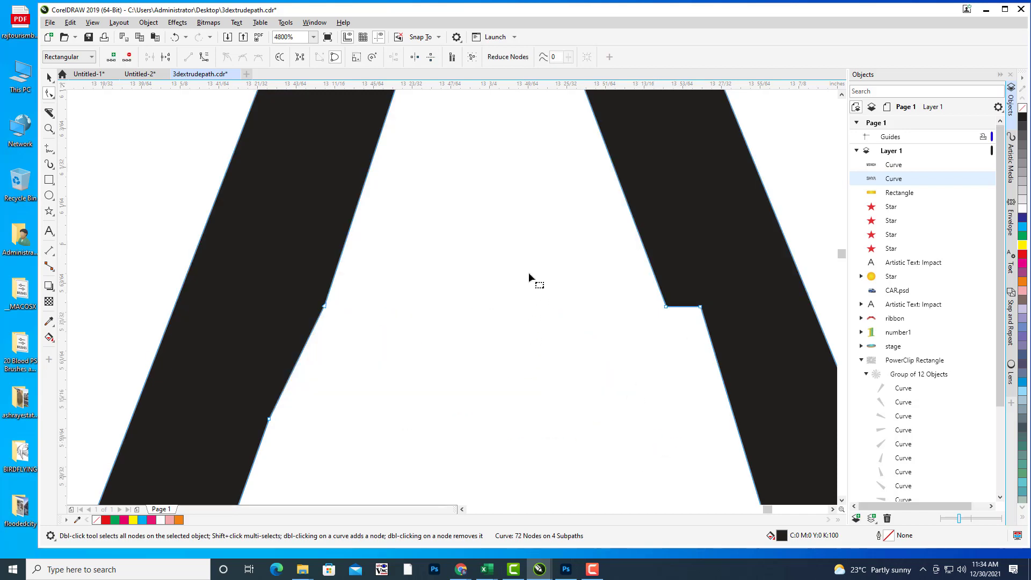
Step: Delete the notch points and stray nodes on both legs to straighten them
scroll(529, 273, down, 3)
scroll(591, 280, up, 2)
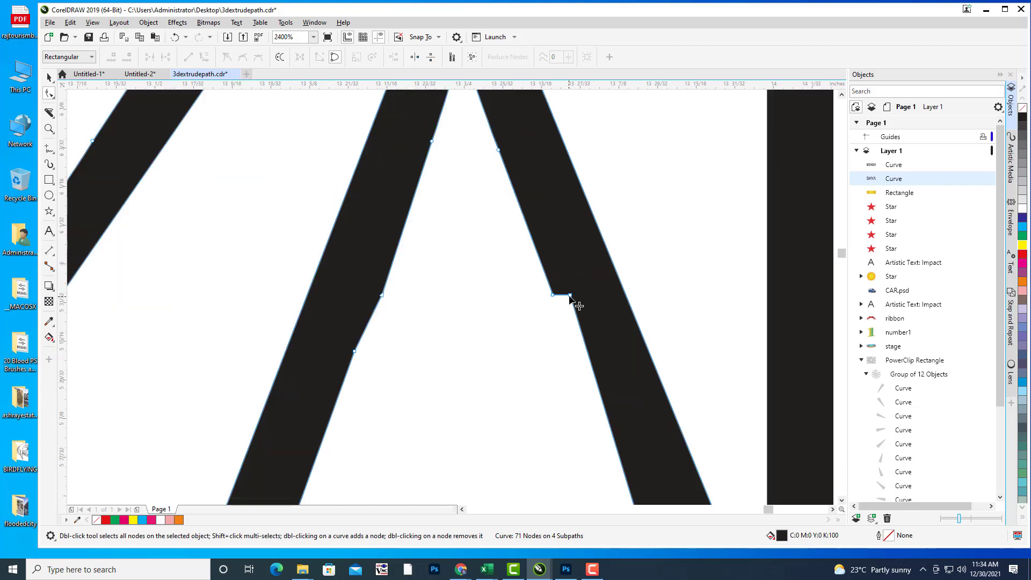
key(Delete)
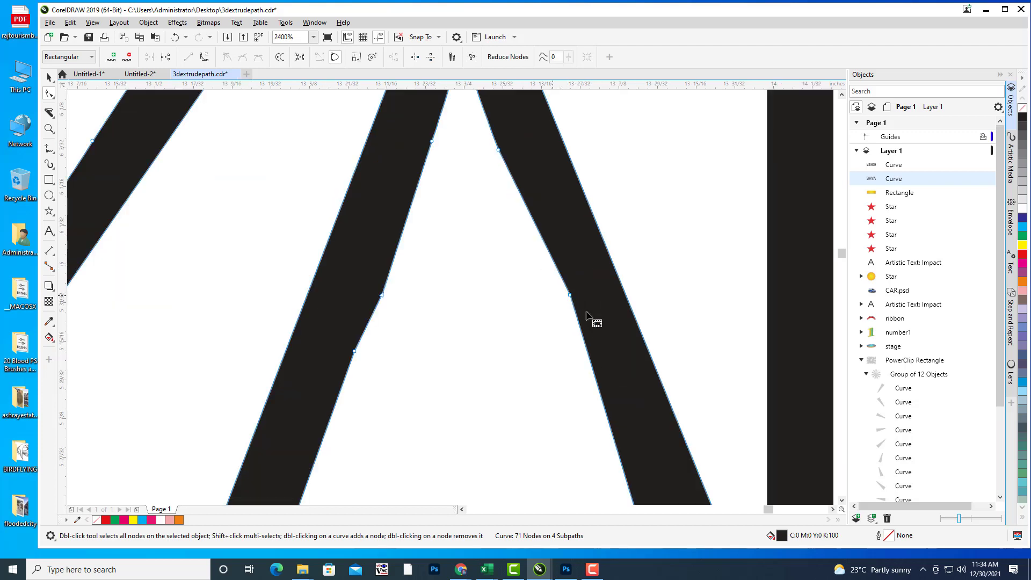
click(570, 295)
key(Delete)
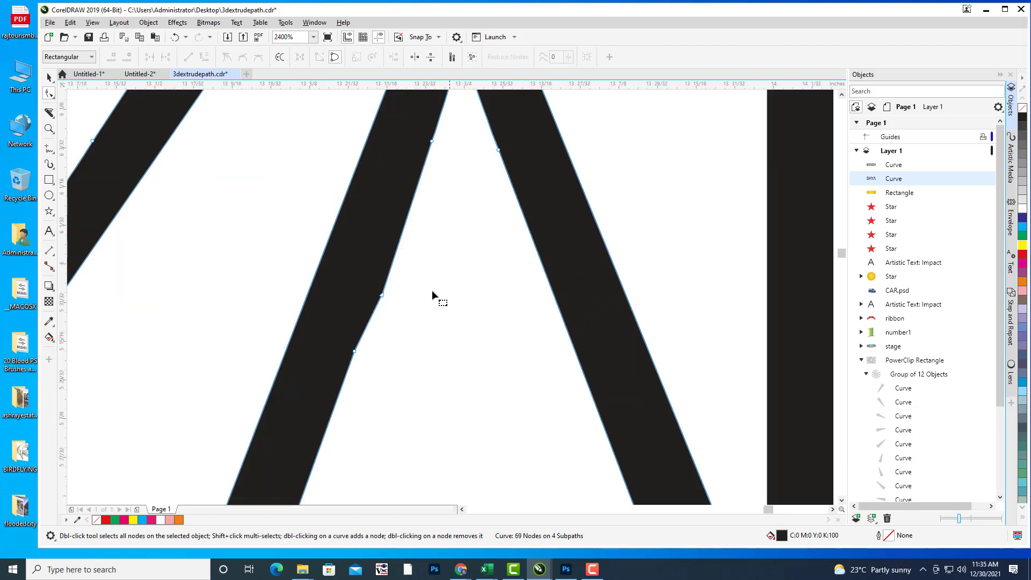
click(382, 295)
key(Delete)
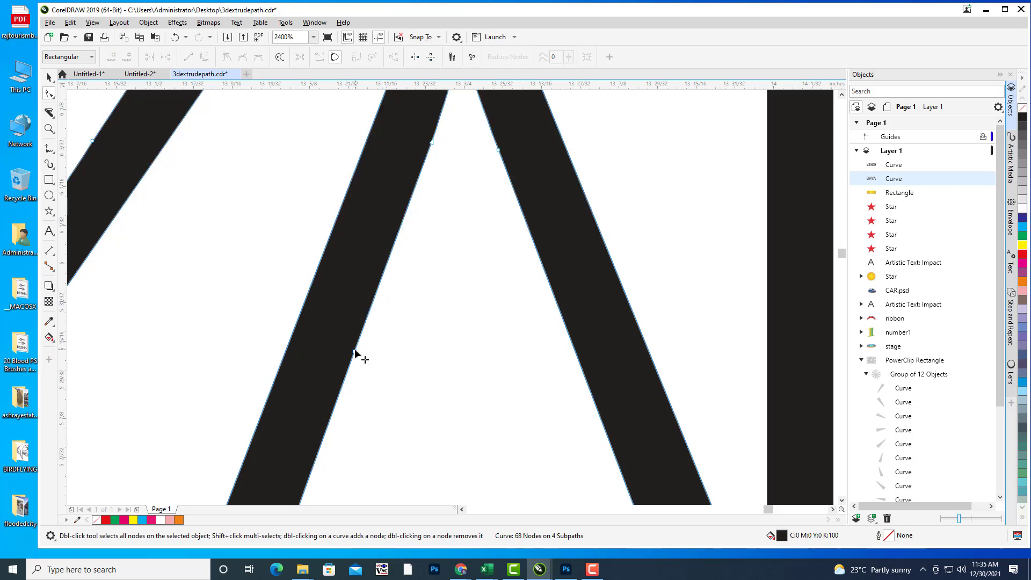
click(354, 352)
key(Delete)
Step: Remove the last stray point on the A's inner edge, undoing a trial corner reshape
scroll(469, 250, down, 3)
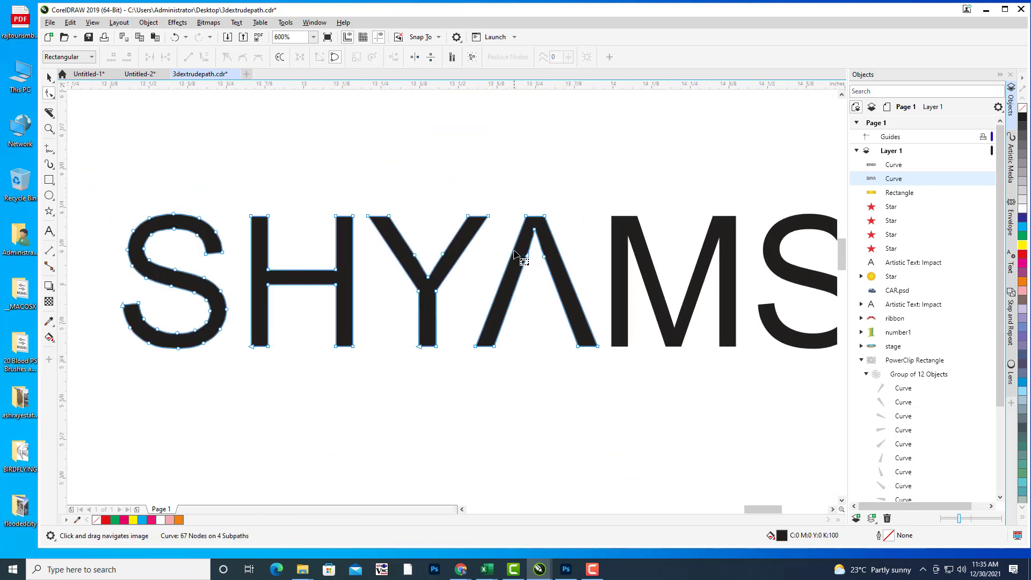
click(544, 257)
key(Delete)
scroll(534, 269, up, 1)
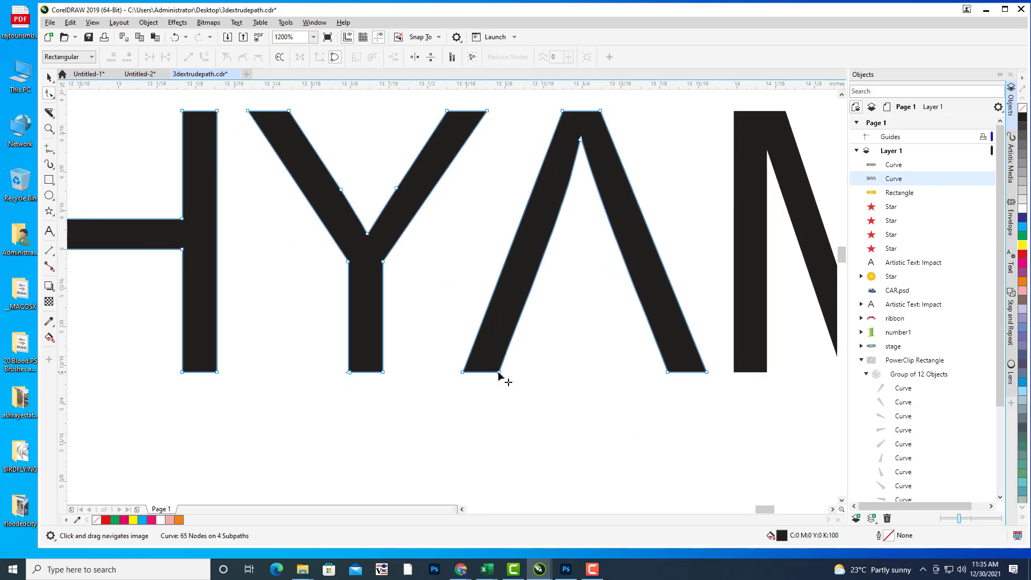
drag(499, 373, 505, 377)
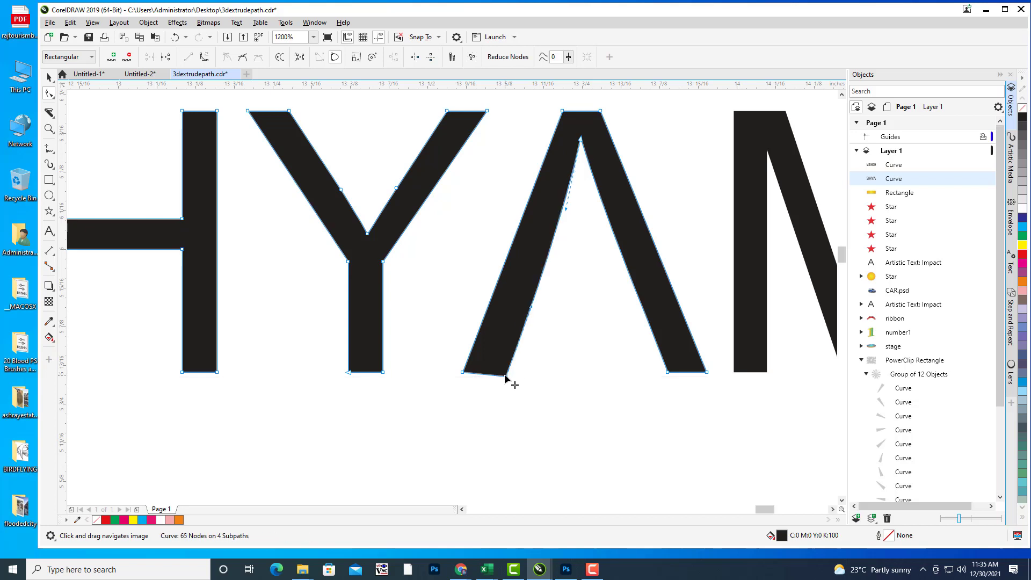
key(ctrl+z)
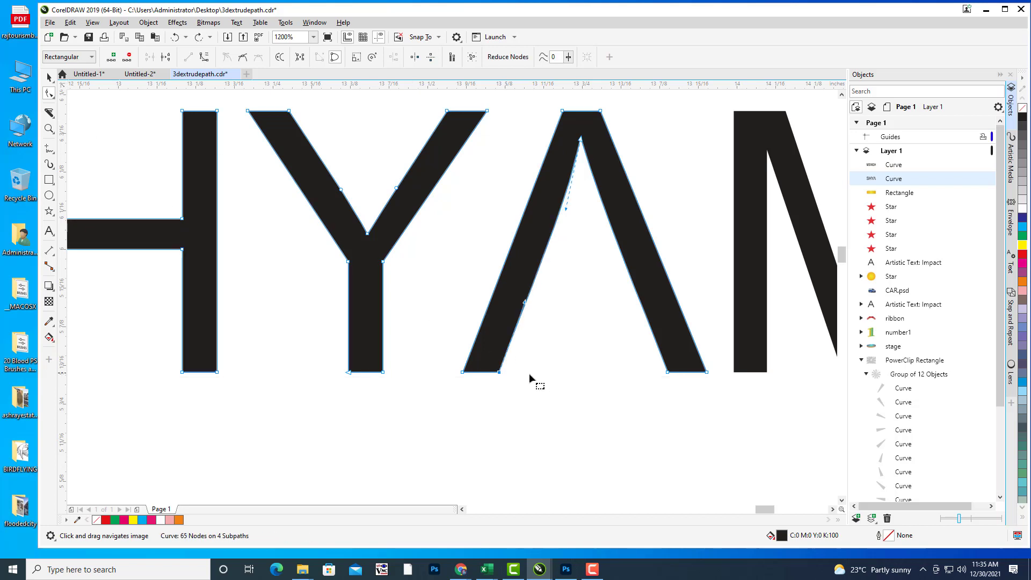
click(49, 77)
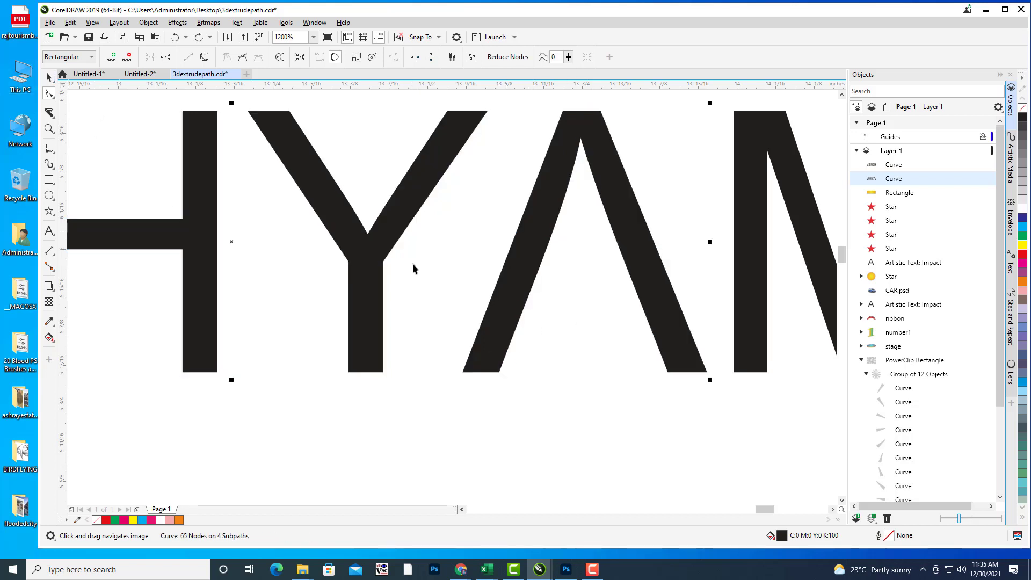
click(562, 266)
scroll(562, 265, down, 3)
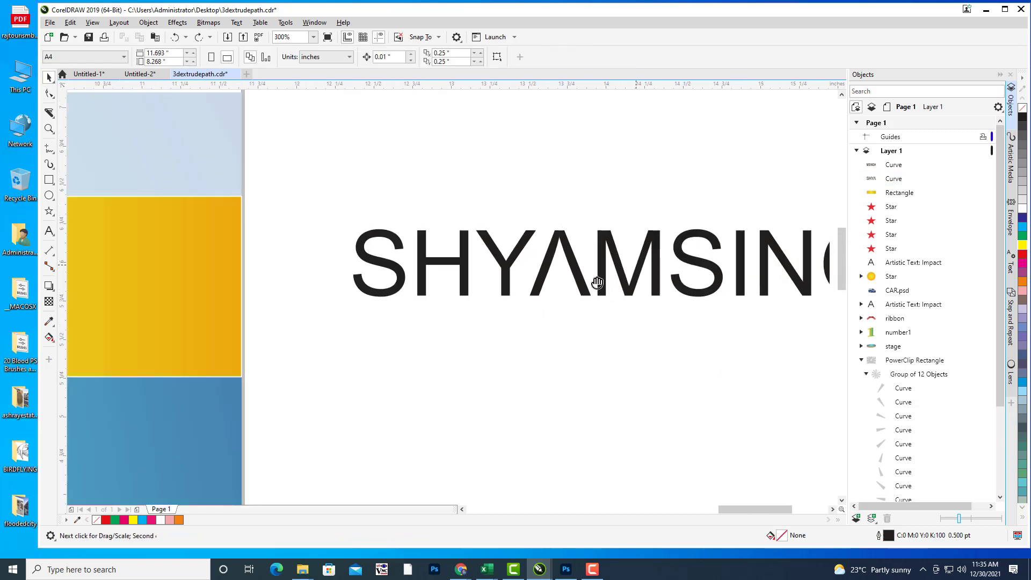
scroll(672, 291, down, 1)
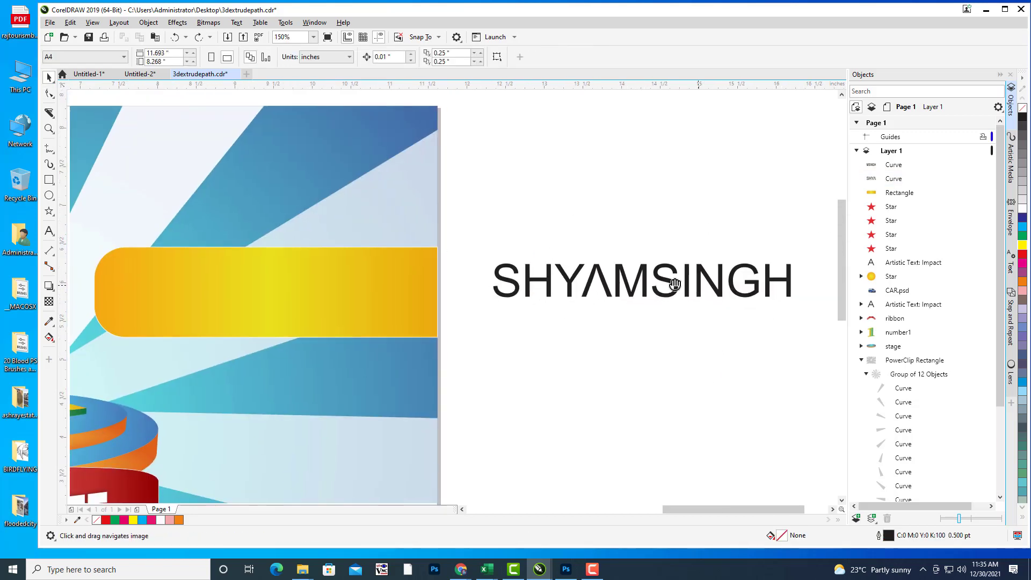
click(642, 283)
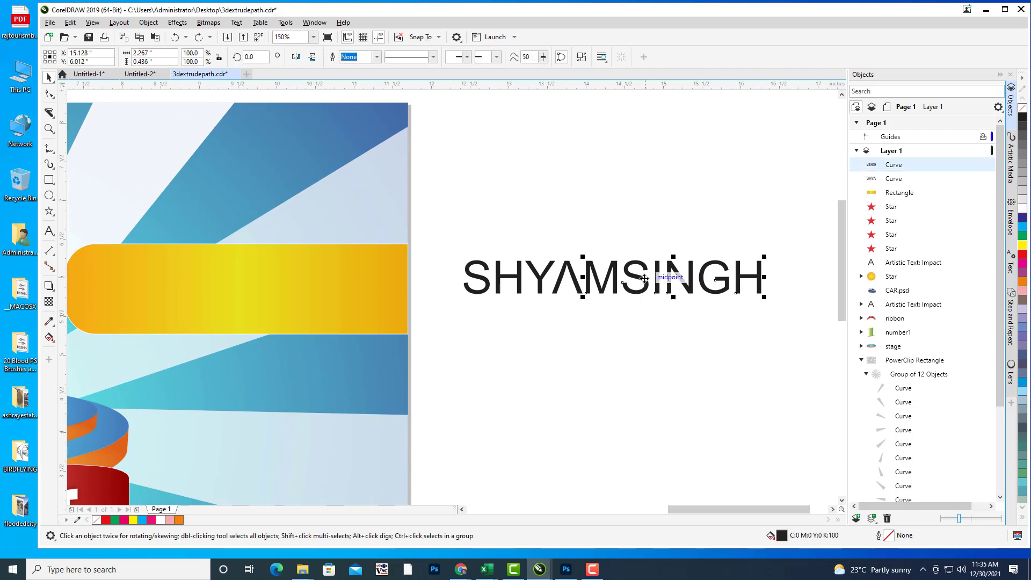
drag(450, 246, 787, 318)
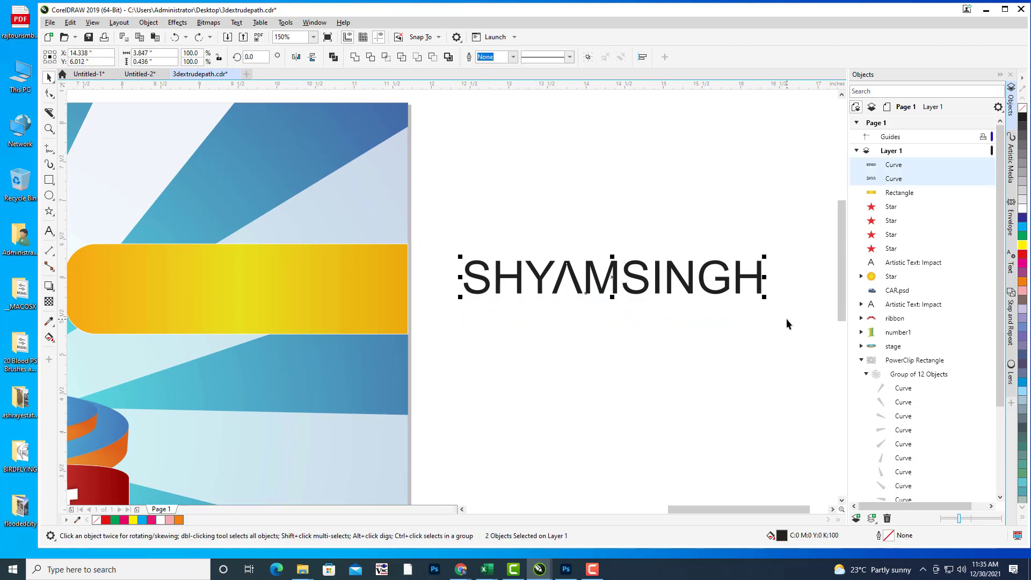
key(ctrl+g)
click(639, 272)
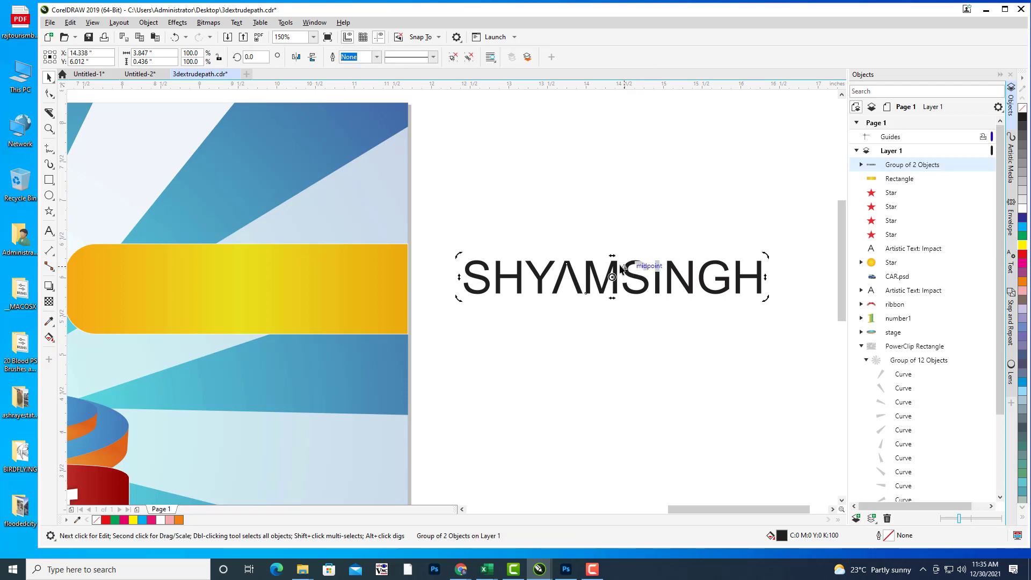
drag(621, 254, 620, 253)
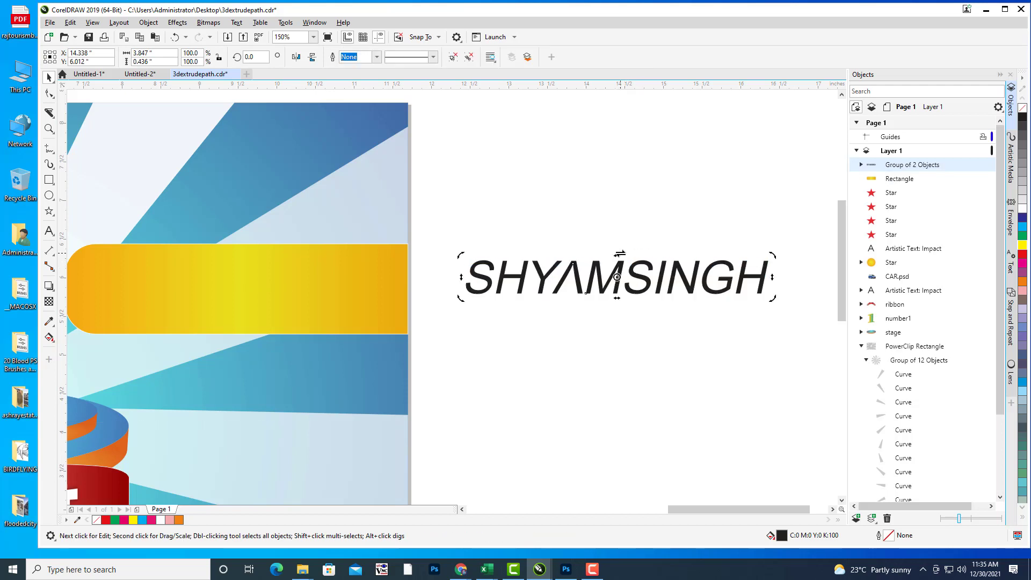
Step: Move the italic name onto the yellow banner, enlarge it to about 104% by 106%, and nudge it into place
click(685, 214)
scroll(685, 215, down, 2)
drag(690, 218, 705, 224)
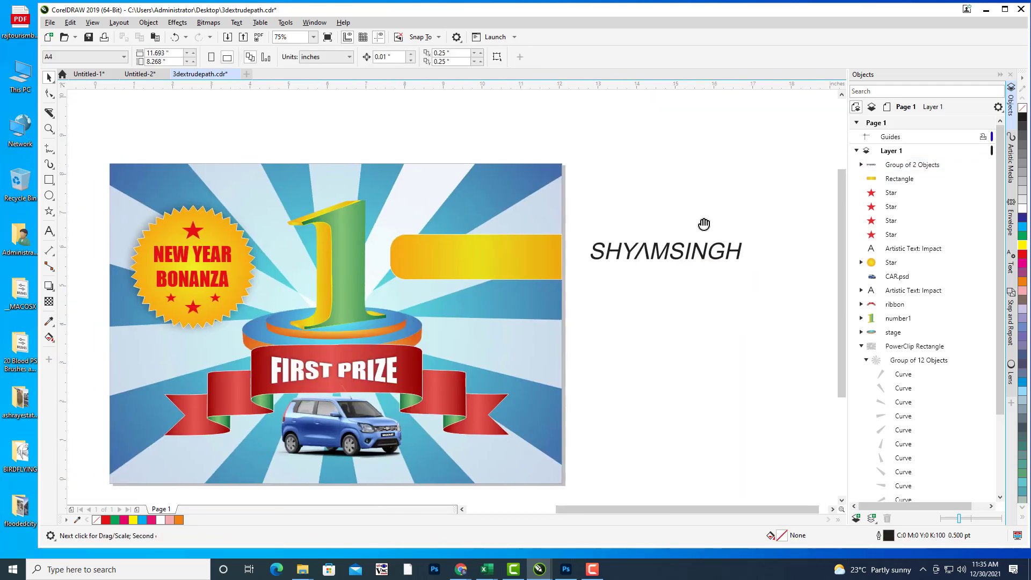
click(691, 251)
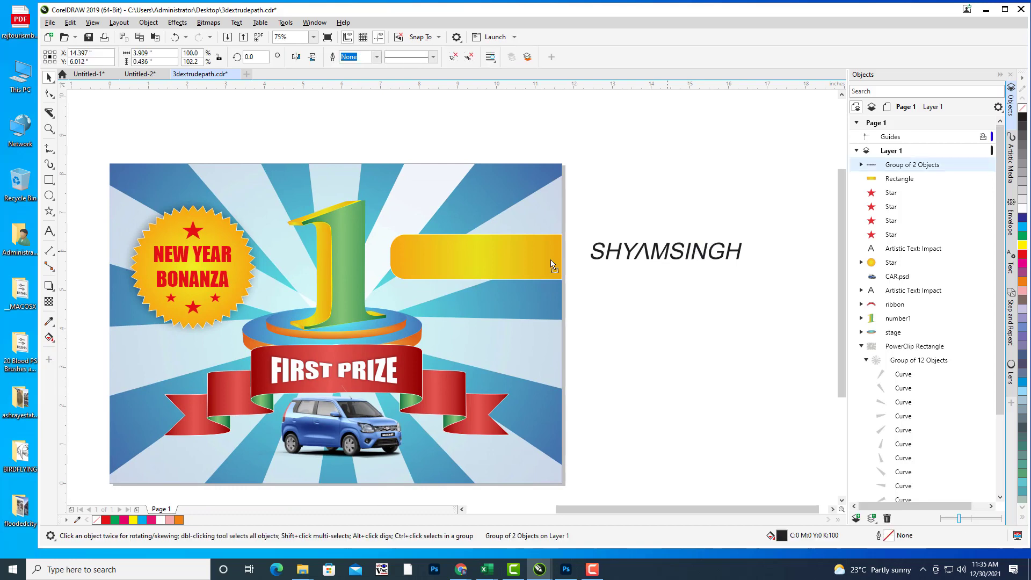
drag(690, 252, 475, 258)
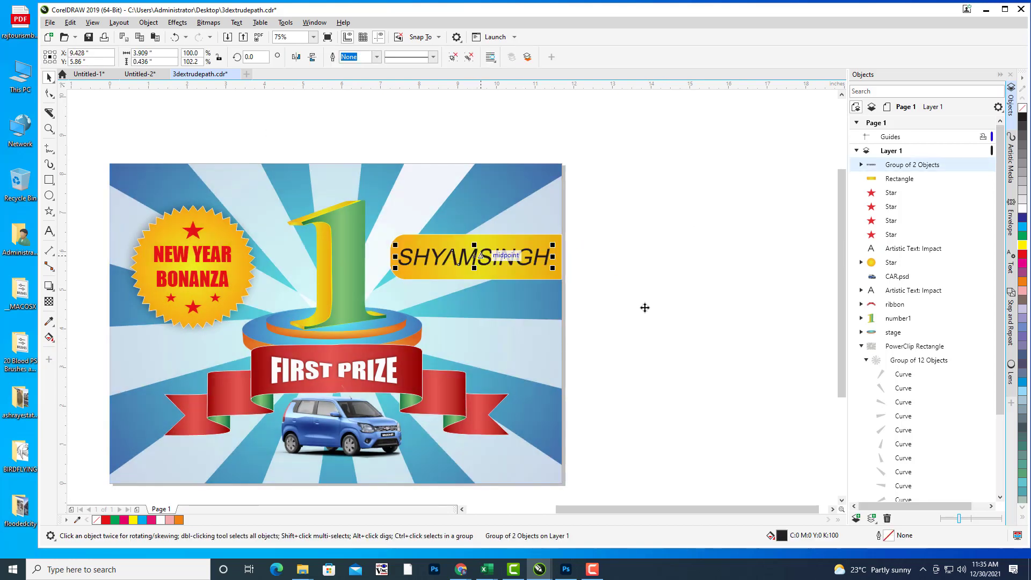
scroll(556, 242, up, 2)
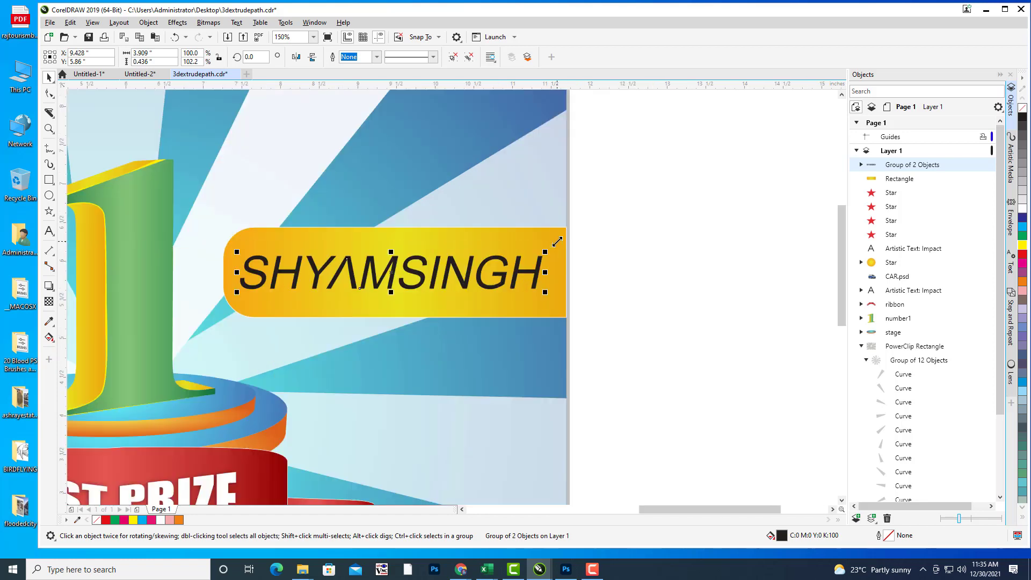
drag(546, 249, 552, 245)
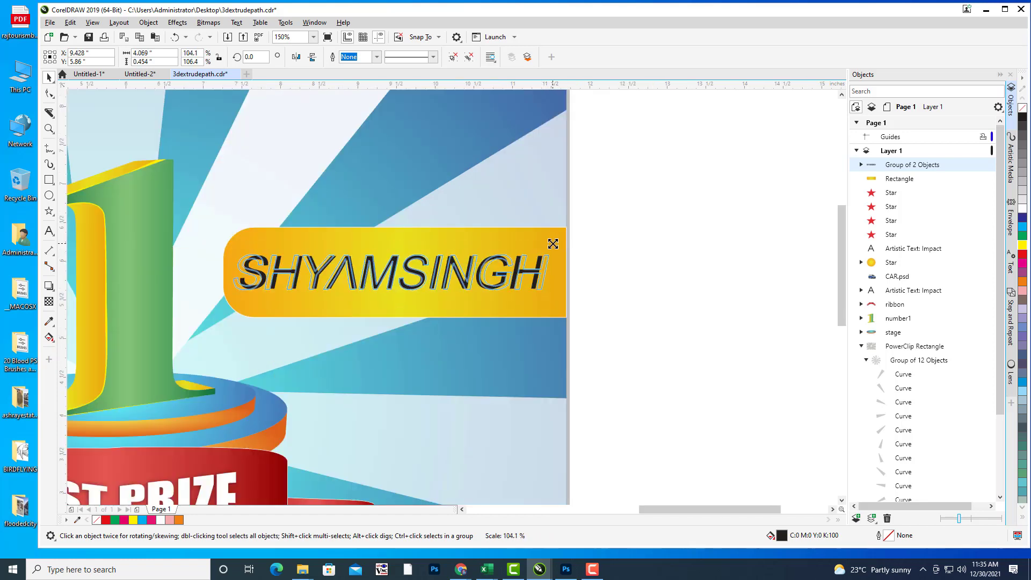
key(Right)
key(Right)
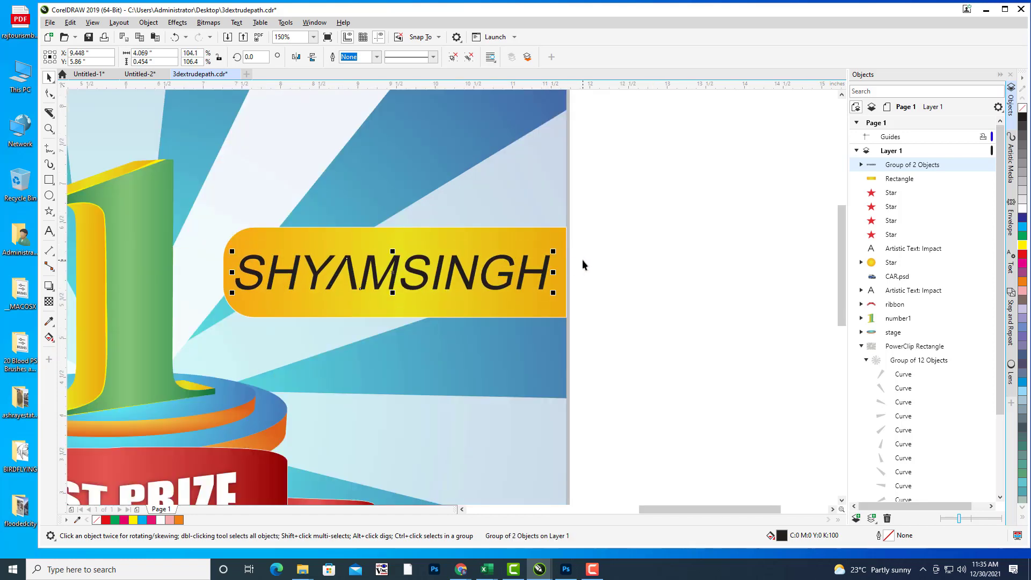
key(Up)
key(Up)
key(Right)
key(Right)
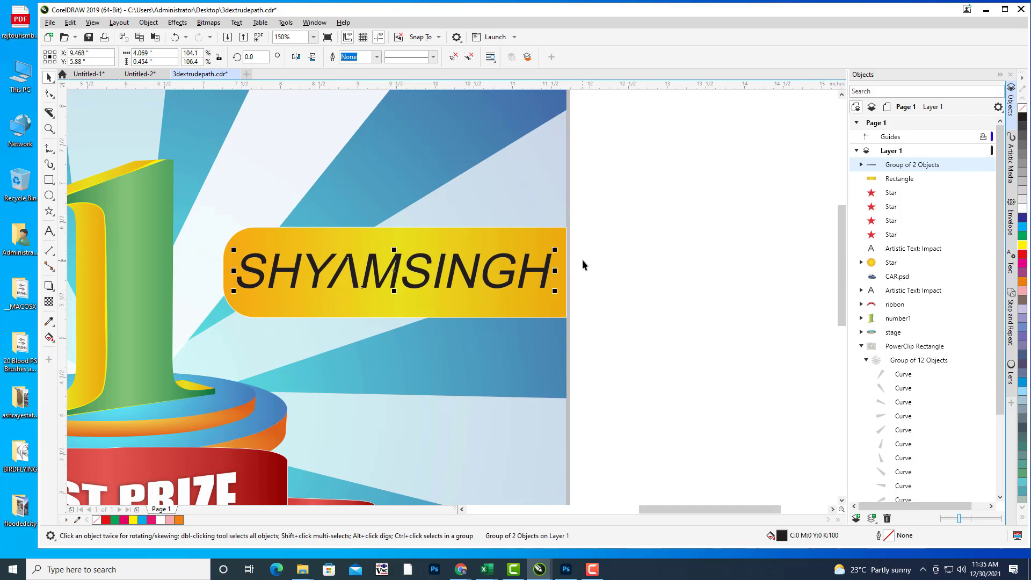
key(Down)
click(604, 260)
key(shift+F4)
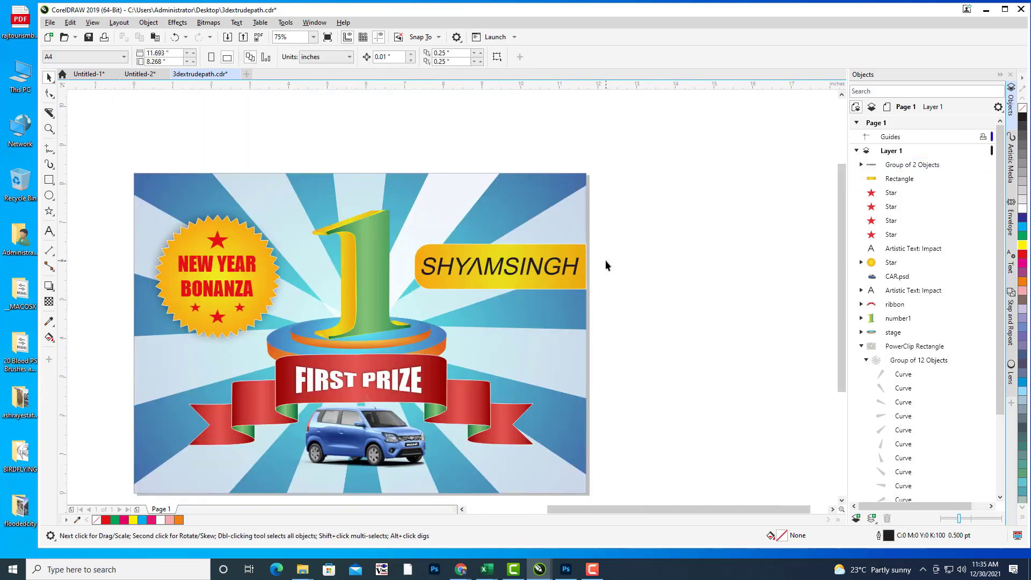
click(657, 240)
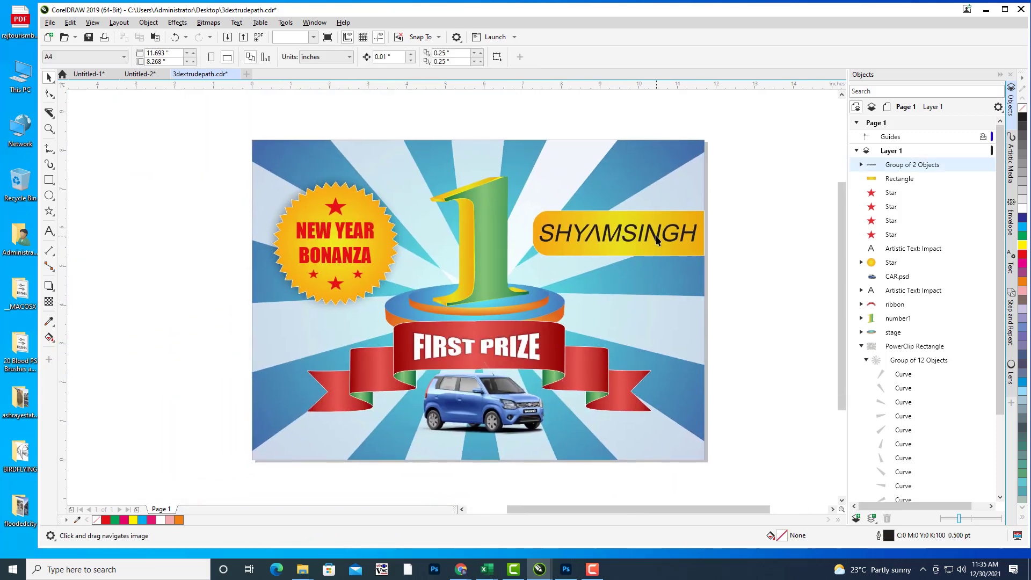
click(1022, 212)
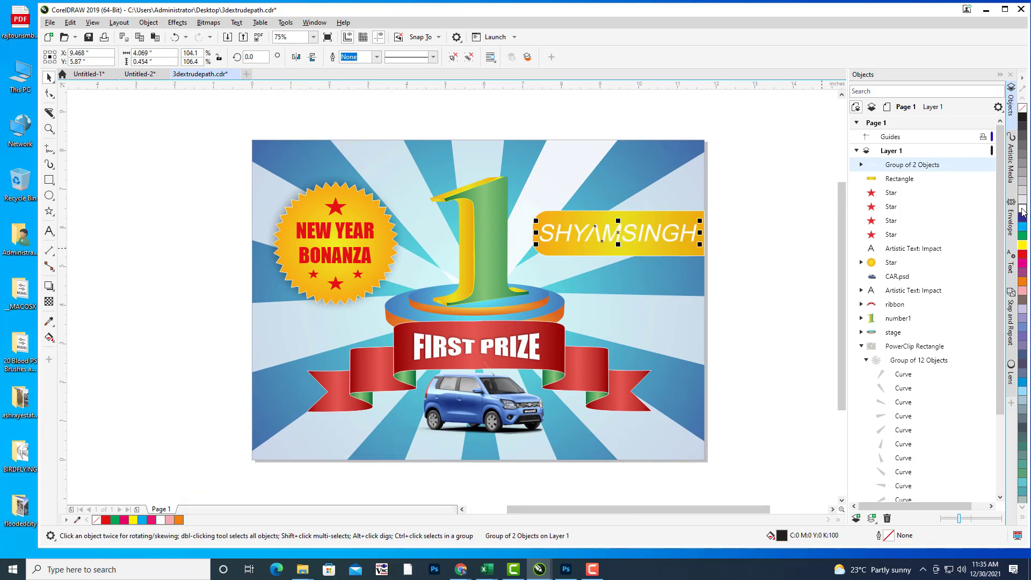
click(1024, 254)
click(725, 237)
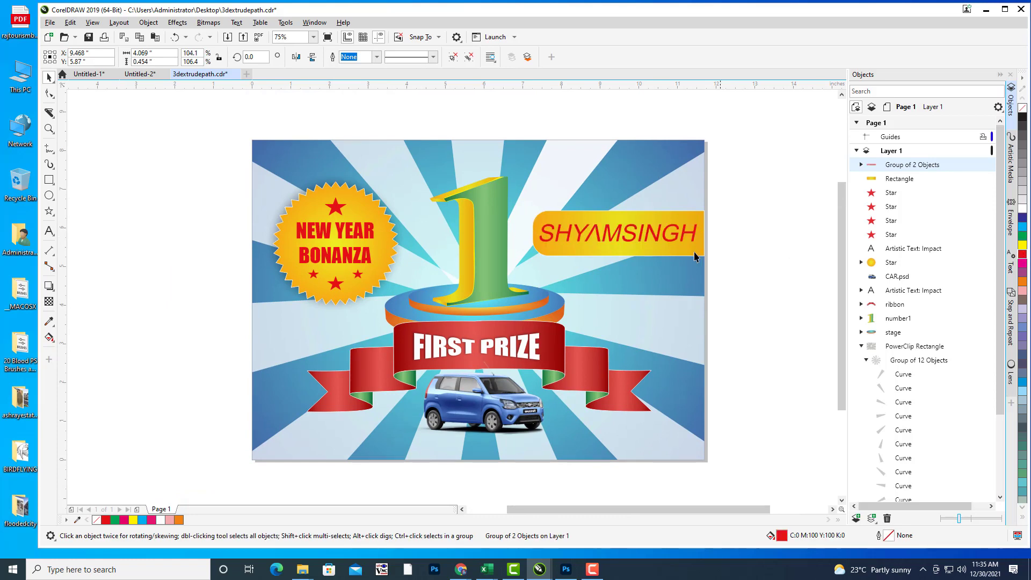
drag(676, 215, 653, 246)
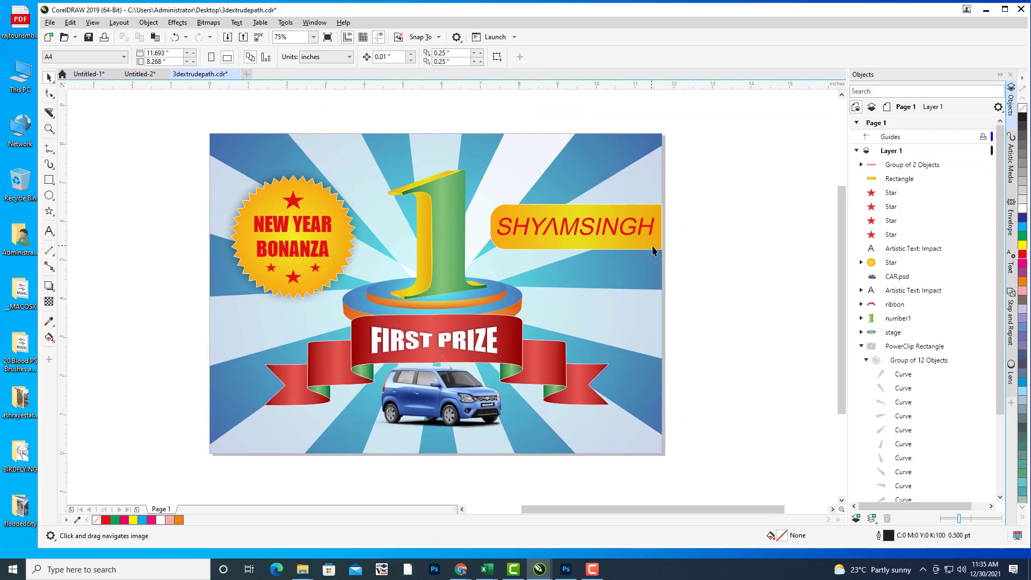
drag(738, 296, 681, 275)
mouse_move(748, 249)
mouse_down()
mouse_move(760, 254)
mouse_move(755, 267)
mouse_up()
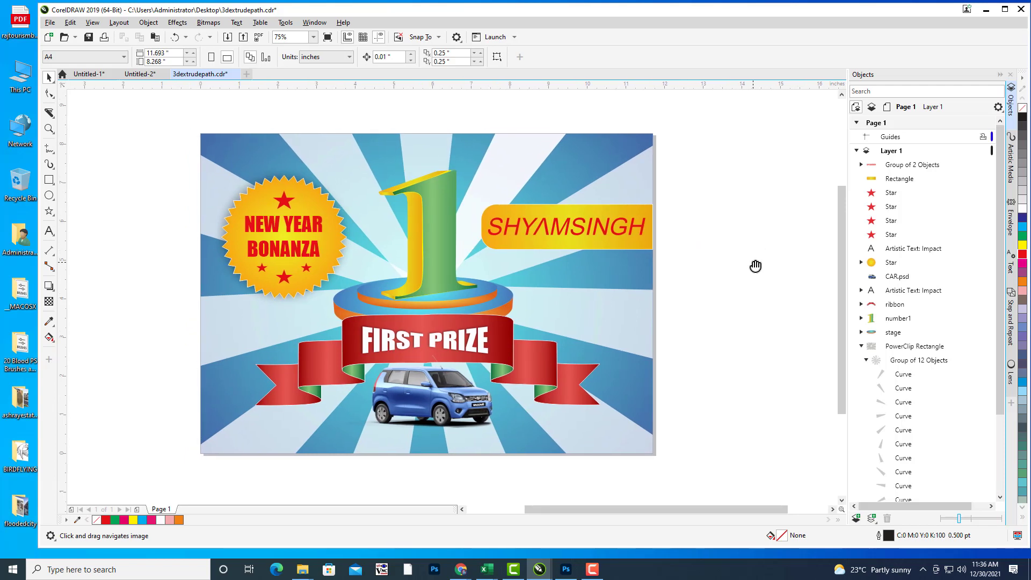
click(442, 248)
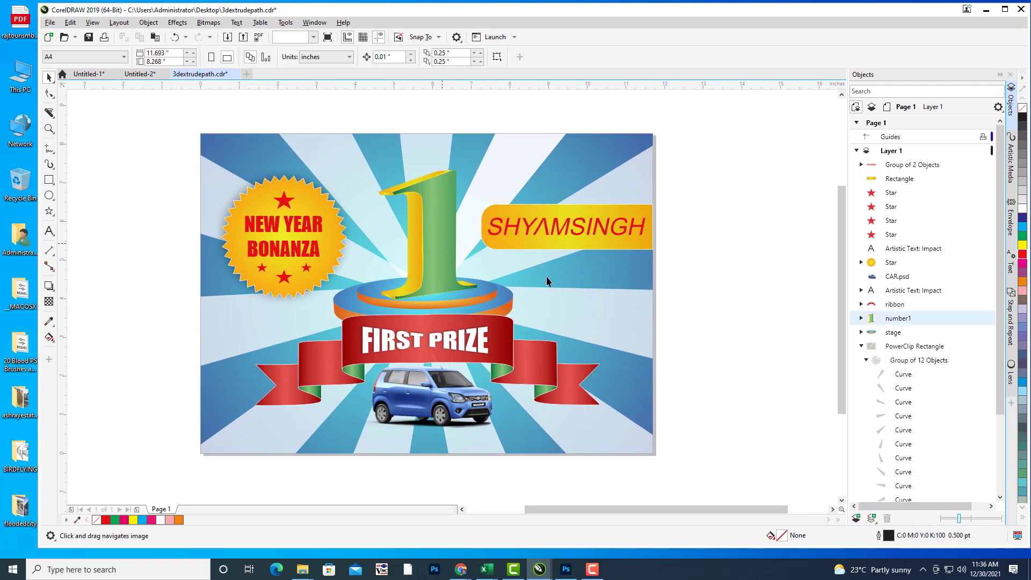
drag(679, 283, 698, 280)
drag(771, 307, 746, 300)
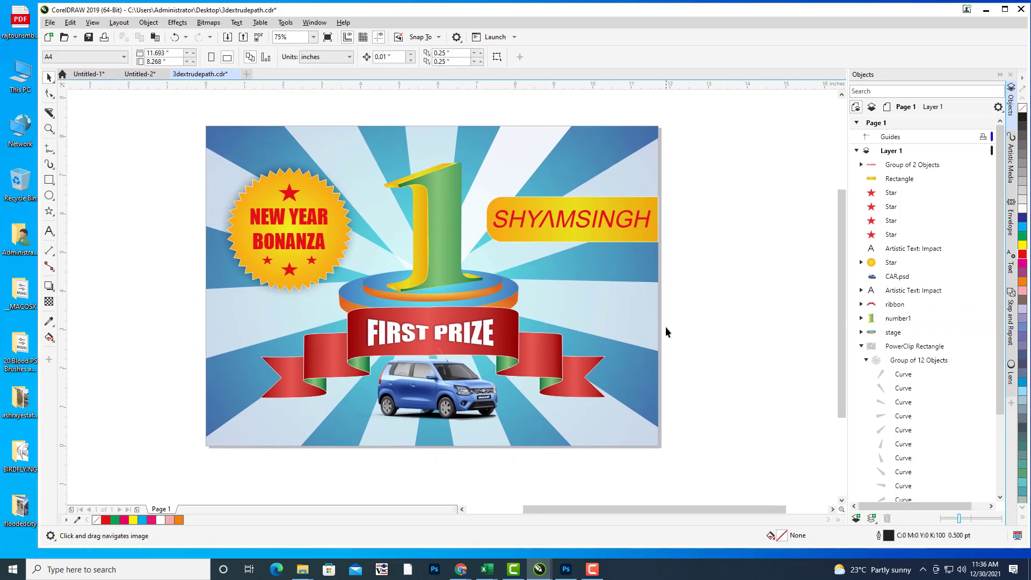
drag(666, 327, 687, 316)
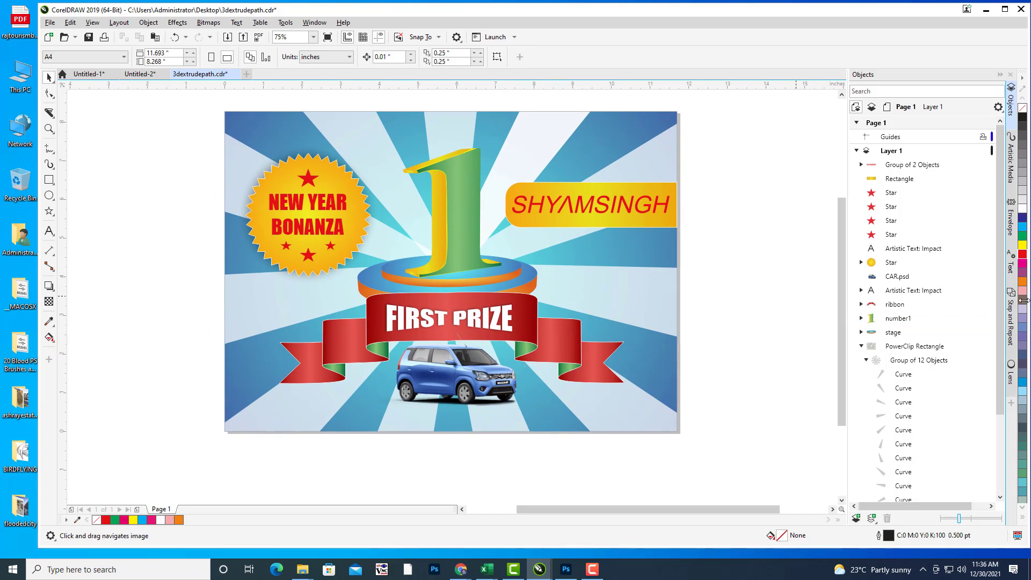
click(452, 228)
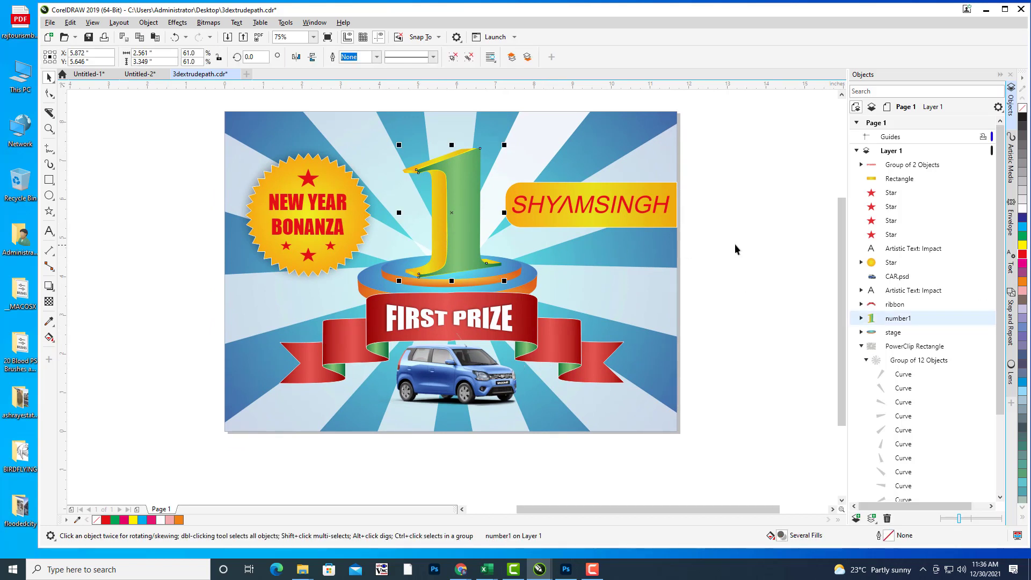
click(627, 204)
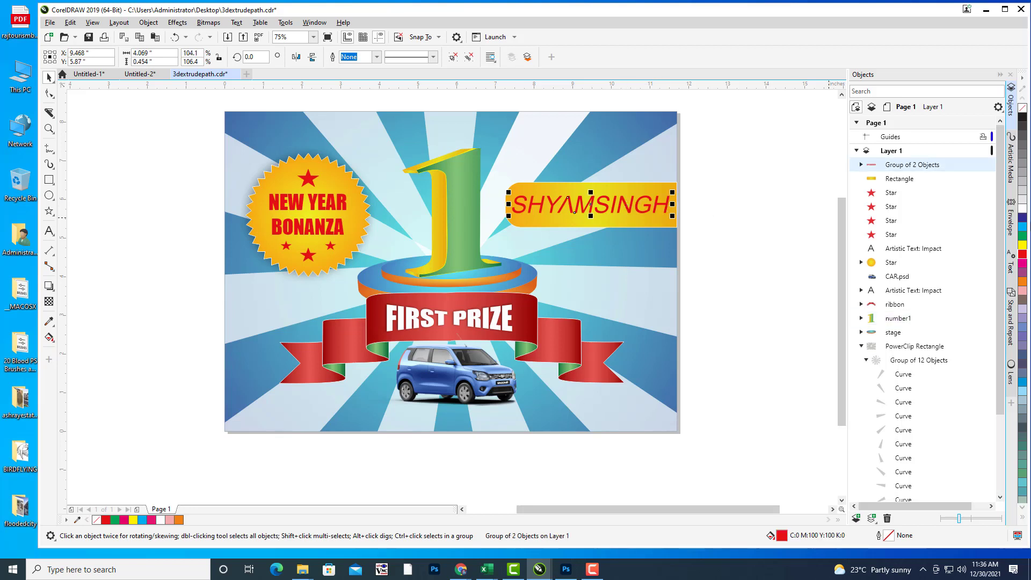
click(1024, 217)
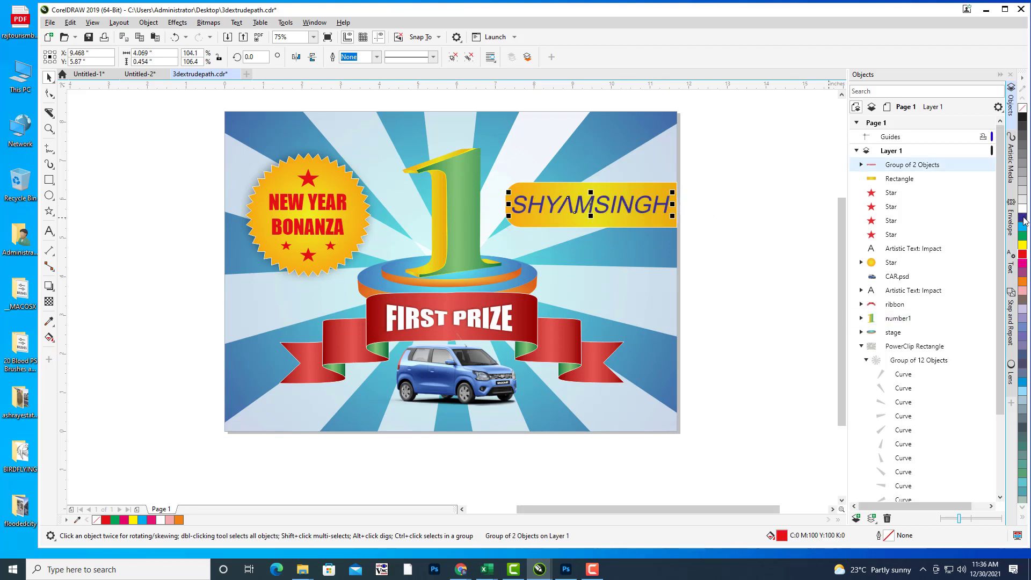
click(746, 249)
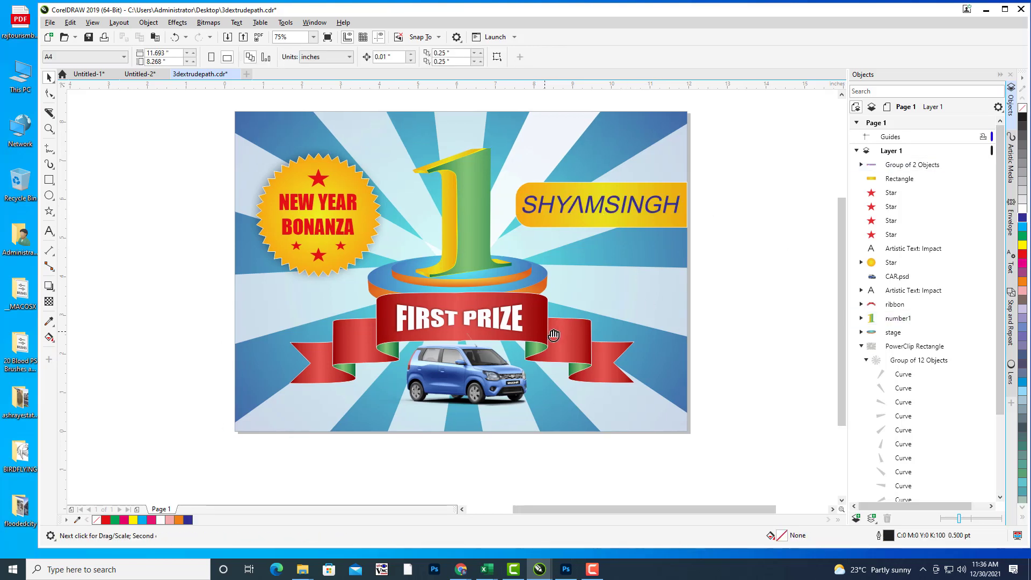
Step: Draw an 11.693" by 0.537" rectangle across the poster's bottom edge
mouse_move(540, 378)
mouse_down()
mouse_move(548, 378)
mouse_move(540, 380)
mouse_up()
drag(613, 322, 608, 321)
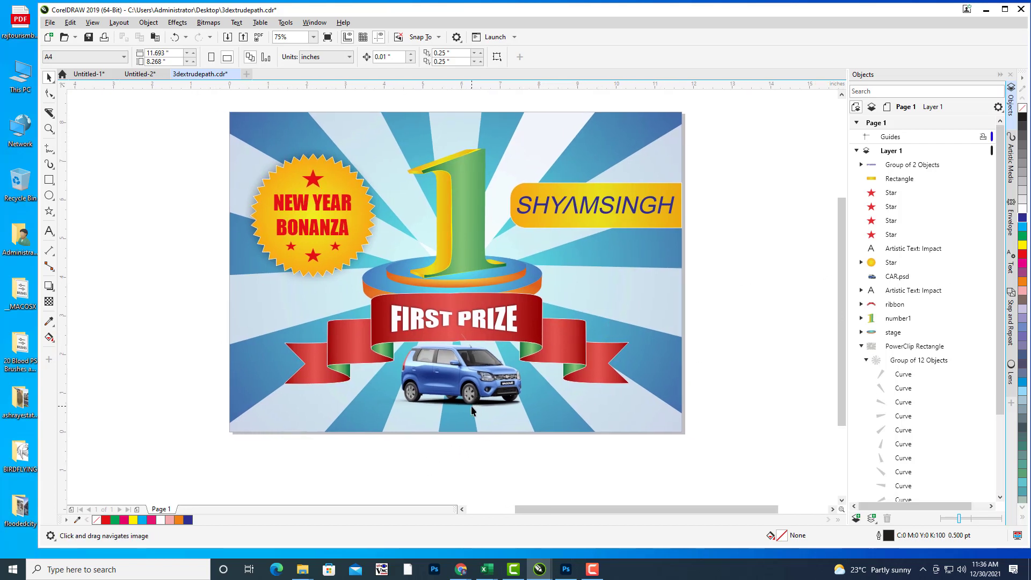
click(53, 184)
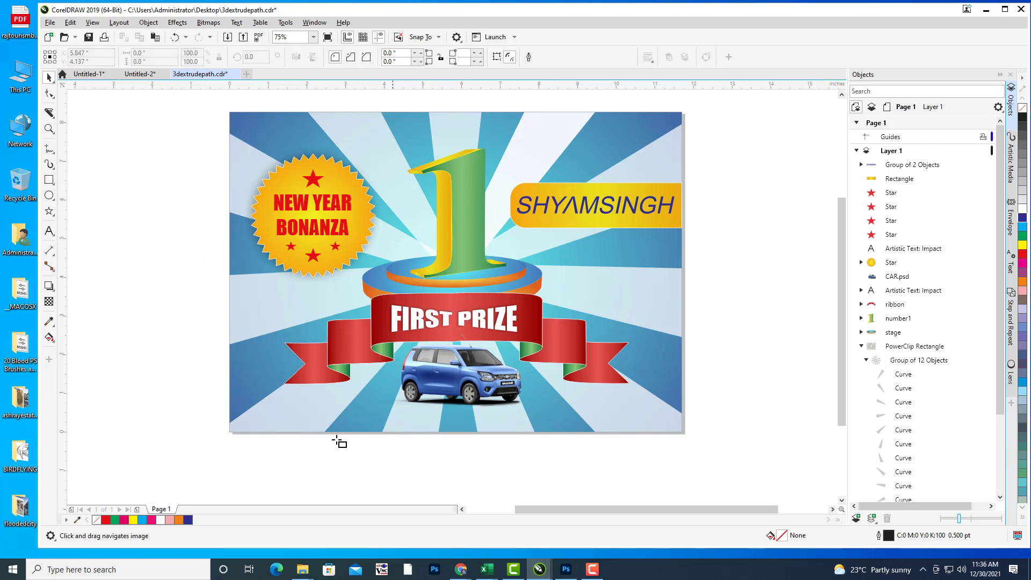
drag(230, 412, 683, 432)
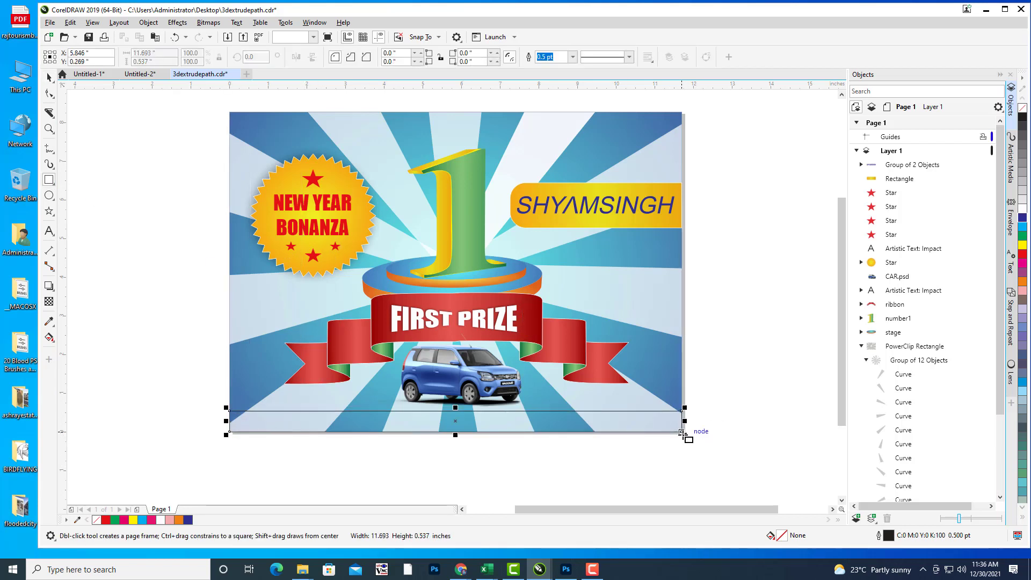
Step: Fill the bottom rectangle yellow and stretch it upward to 0.66" tall
click(1024, 246)
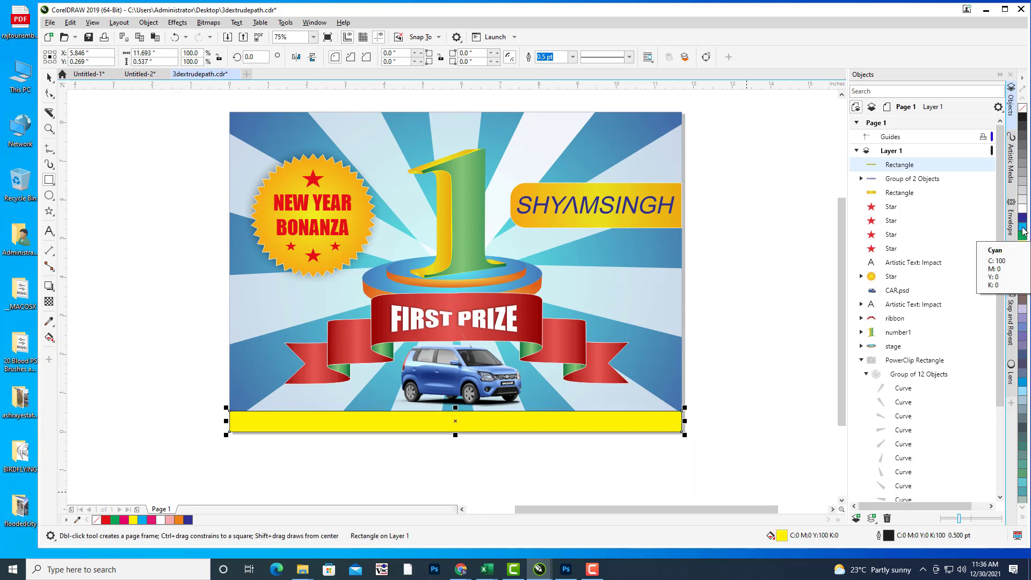
click(1023, 231)
click(1023, 245)
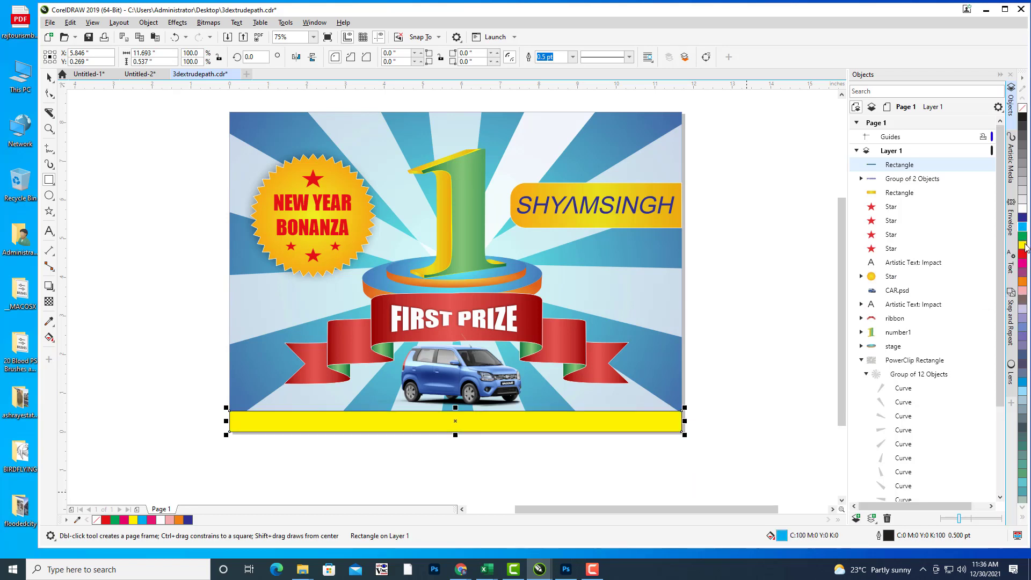
drag(551, 275, 623, 164)
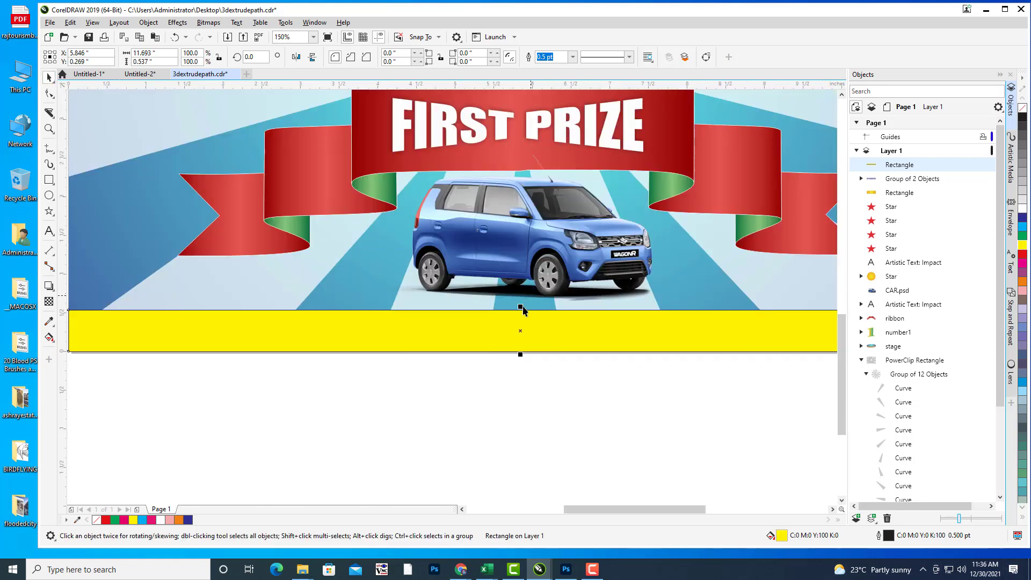
scroll(526, 293, up, 2)
drag(520, 307, 521, 297)
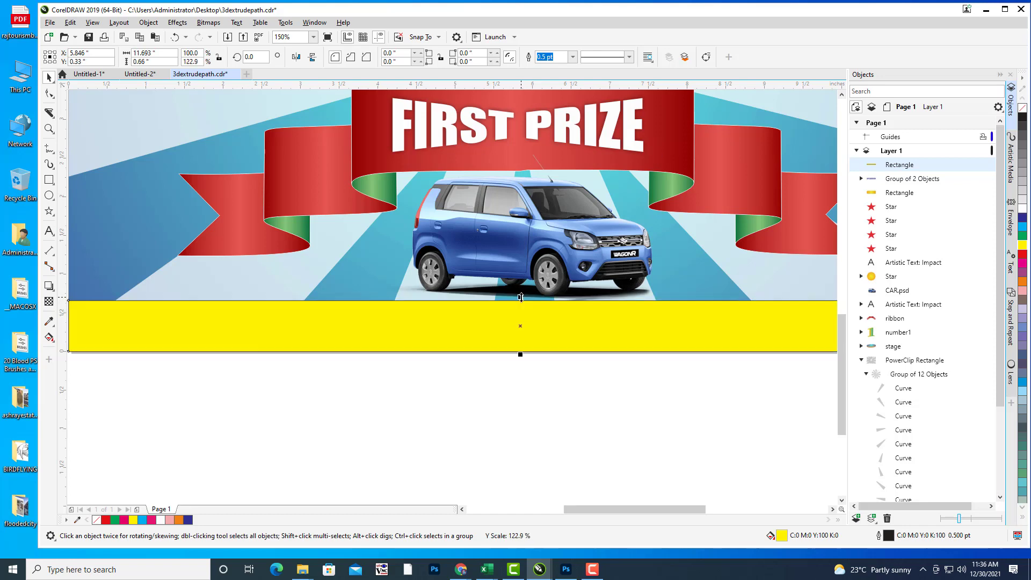
click(597, 408)
Step: Set the yellow strip's outline width to None
scroll(666, 246, down, 2)
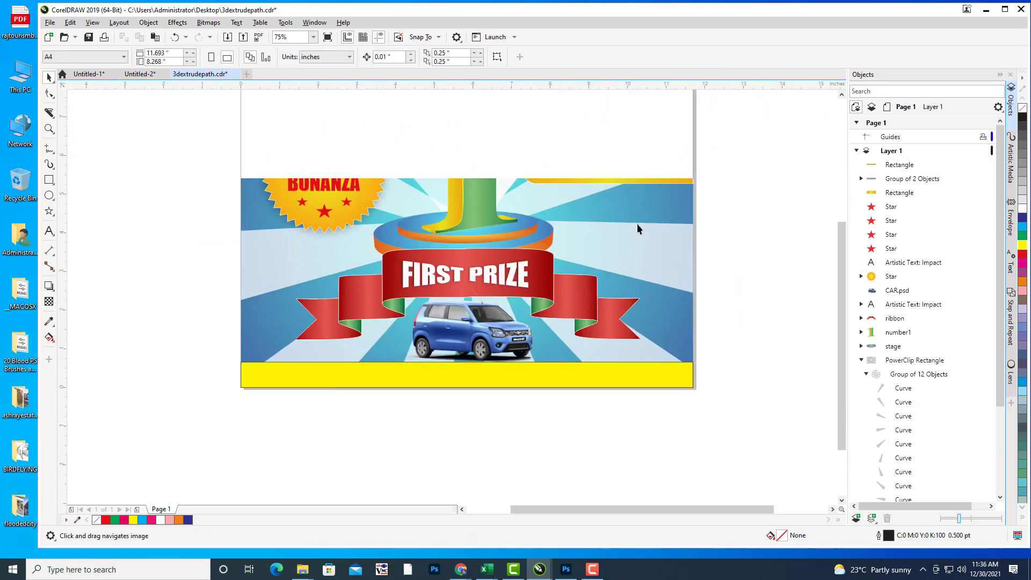
scroll(637, 229, down, 1)
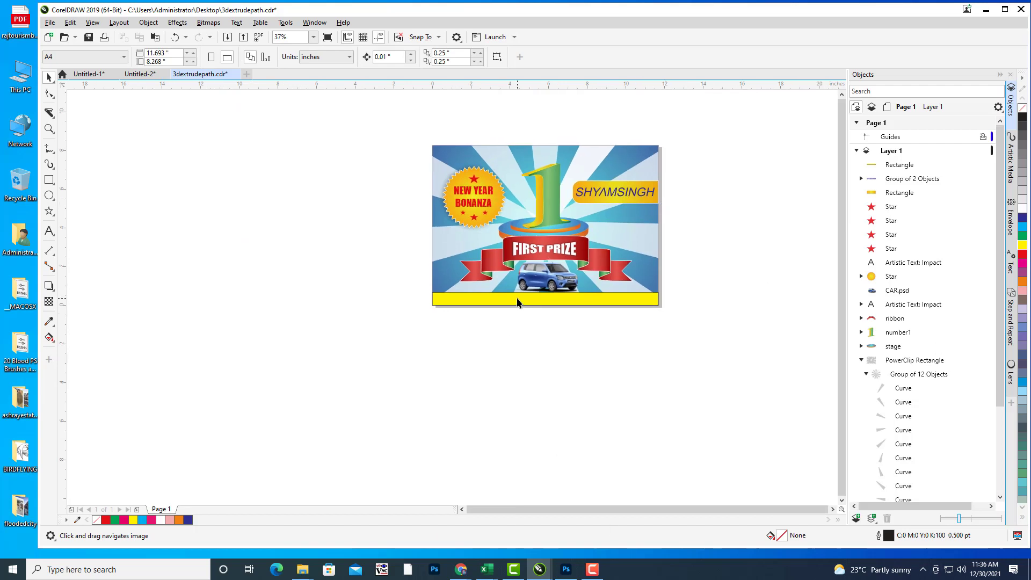
scroll(591, 195, up, 1)
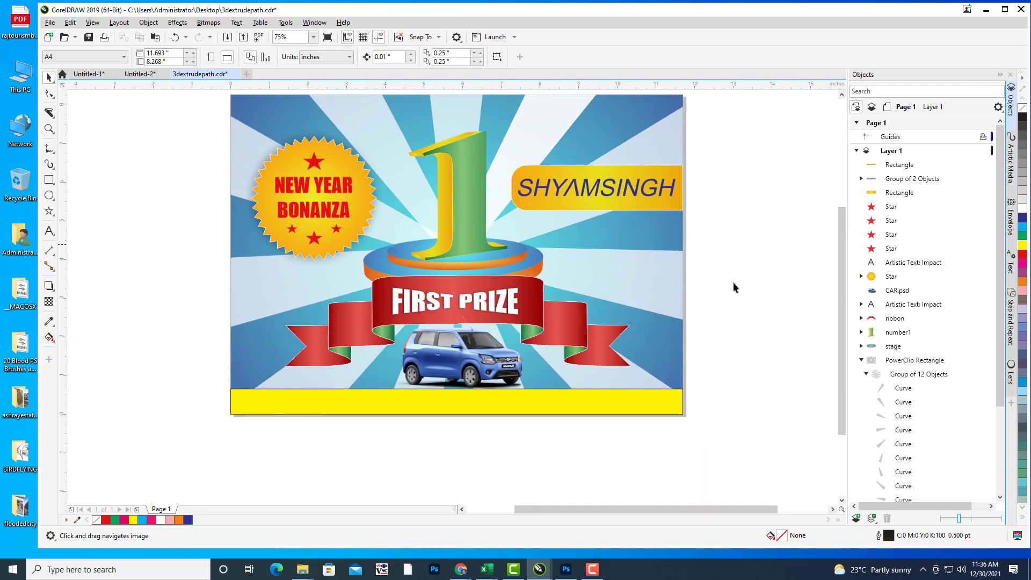
drag(682, 223, 675, 231)
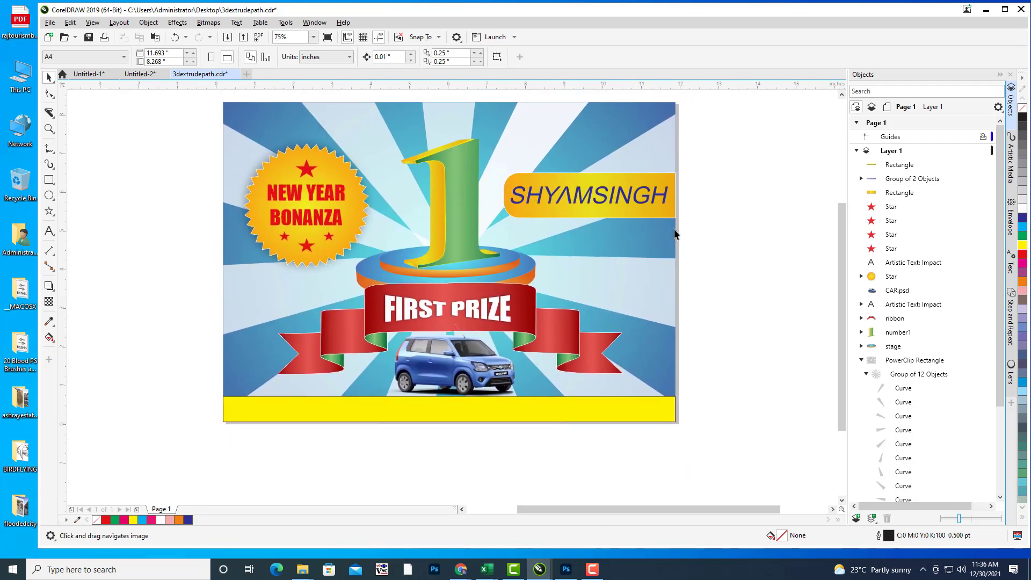
click(414, 415)
click(557, 57)
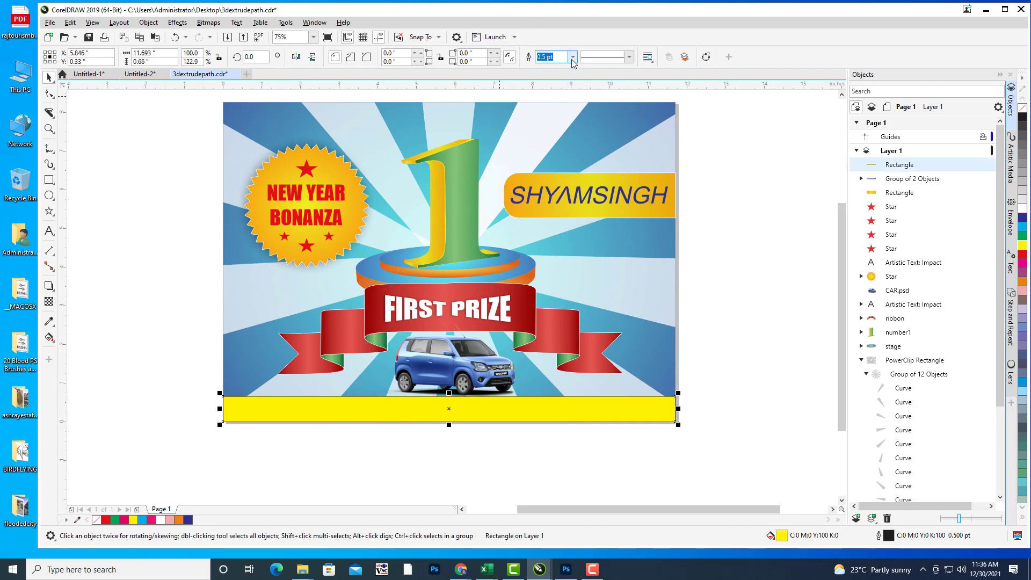
click(573, 61)
click(553, 69)
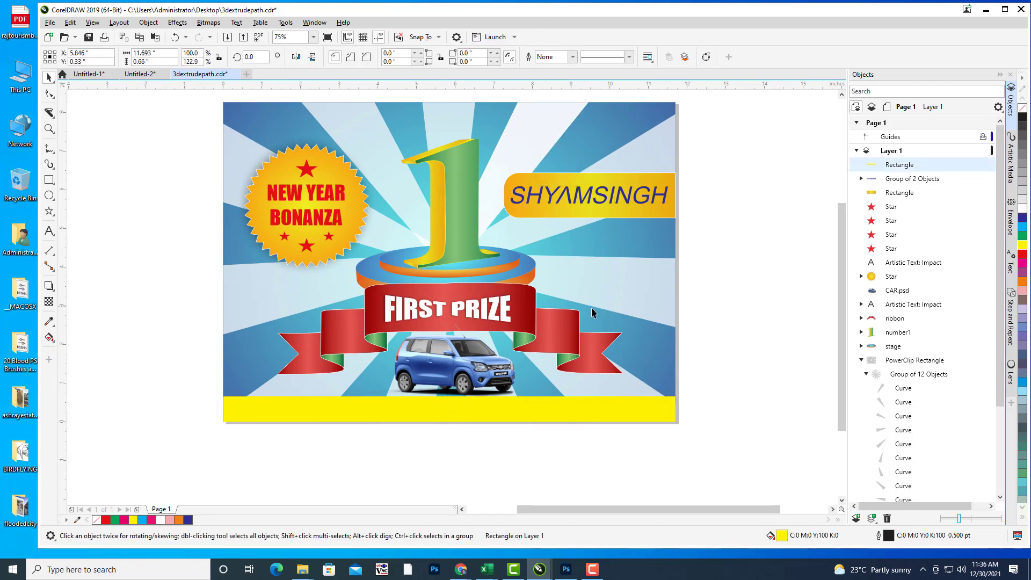
key(h)
drag(592, 308, 641, 271)
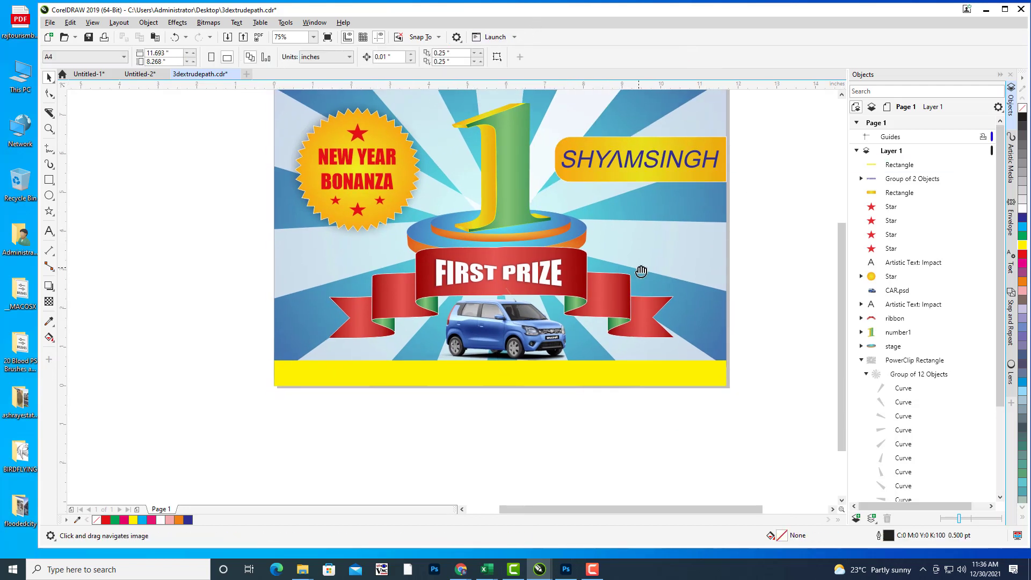
Step: Type '2000 CASHBACK WITH ALL HDFC DEBIT AND CREDIT CARDS' in 24 pt Arial on the yellow band and nudge it down
click(48, 230)
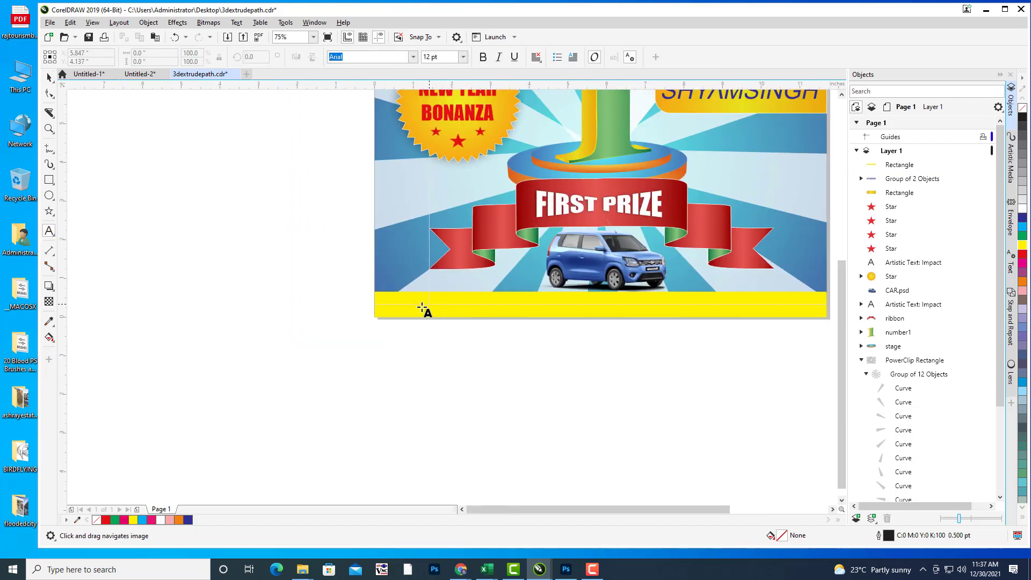
click(420, 305)
text(2000 CASH)
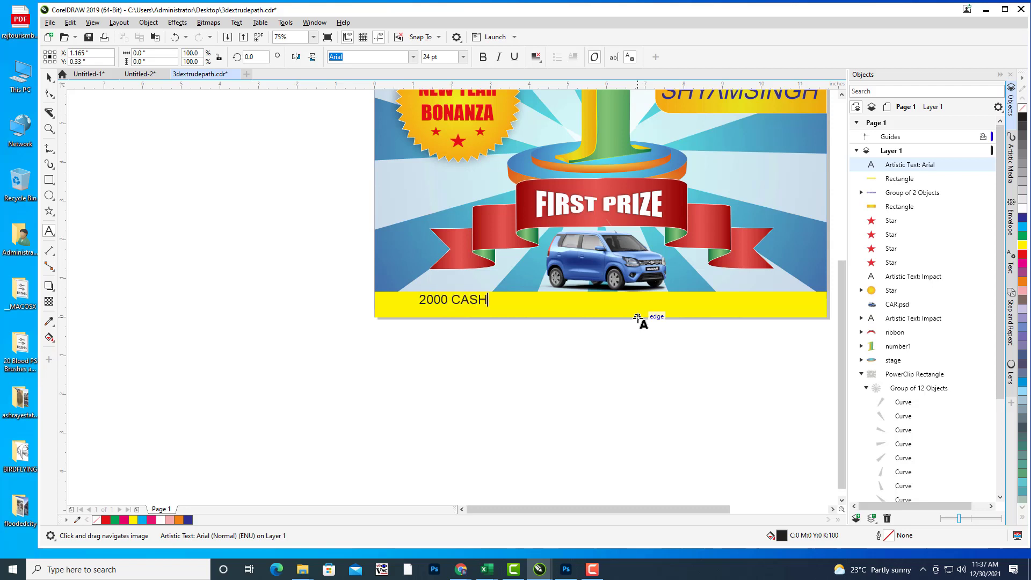
text(BACK WITH ALL HD)
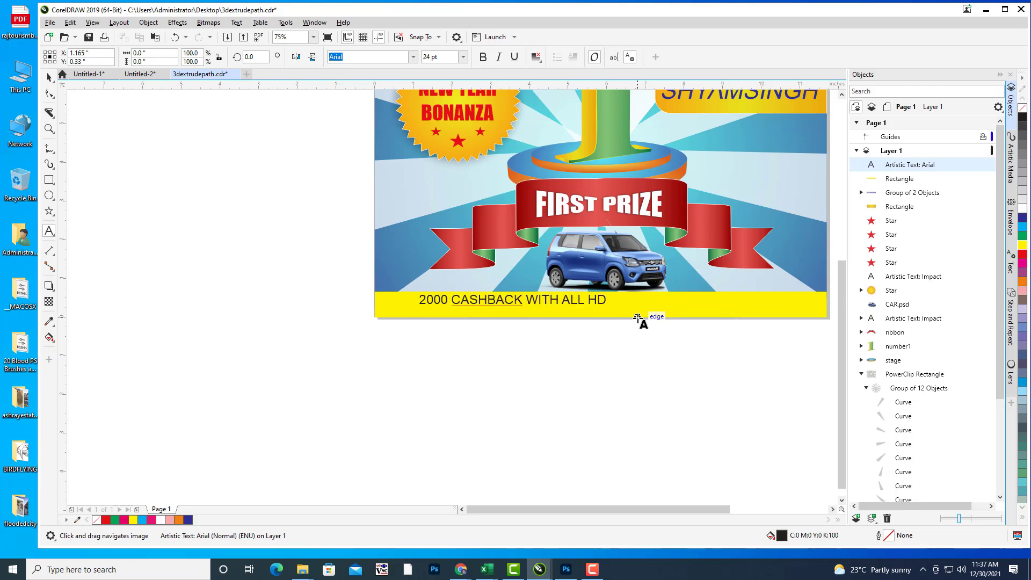
text(FC DEBIT AND CREDIT )
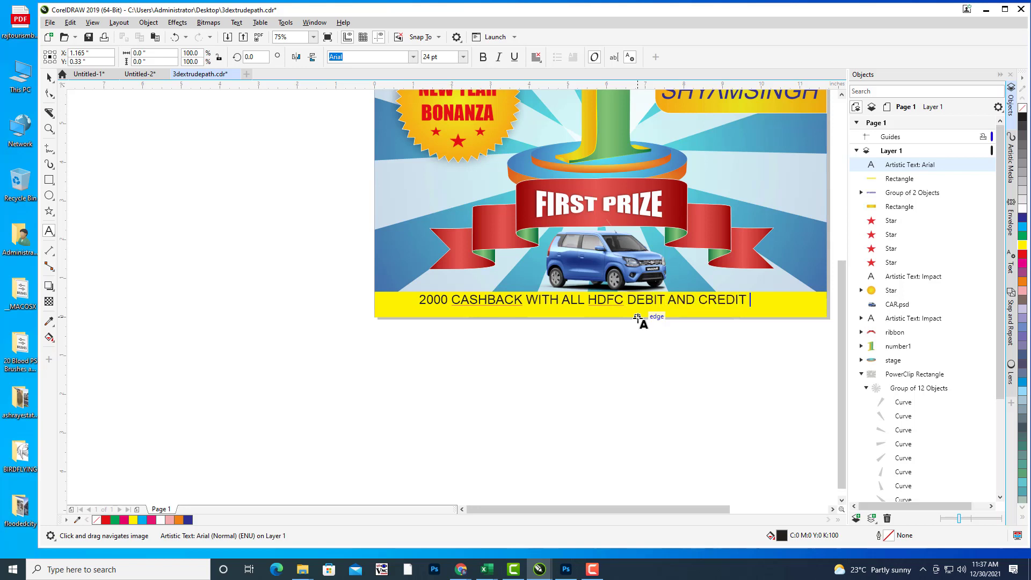
text(CARDS)
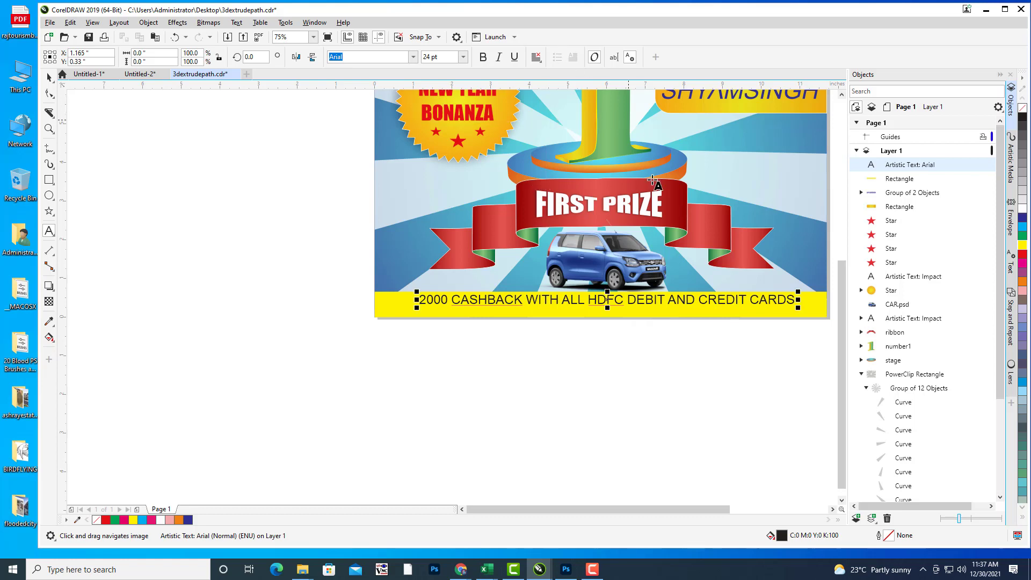
drag(656, 188, 553, 219)
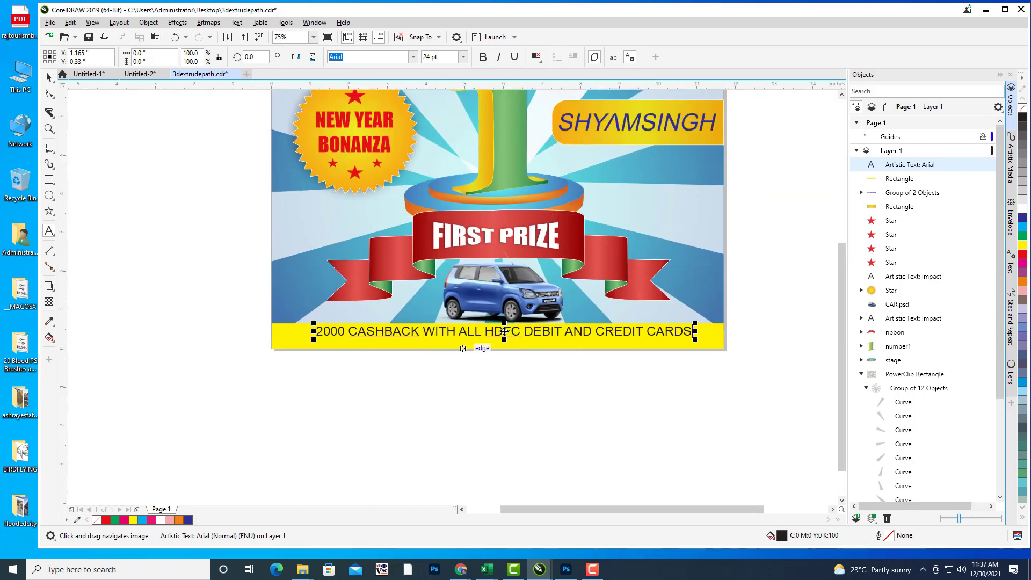
drag(504, 332, 505, 336)
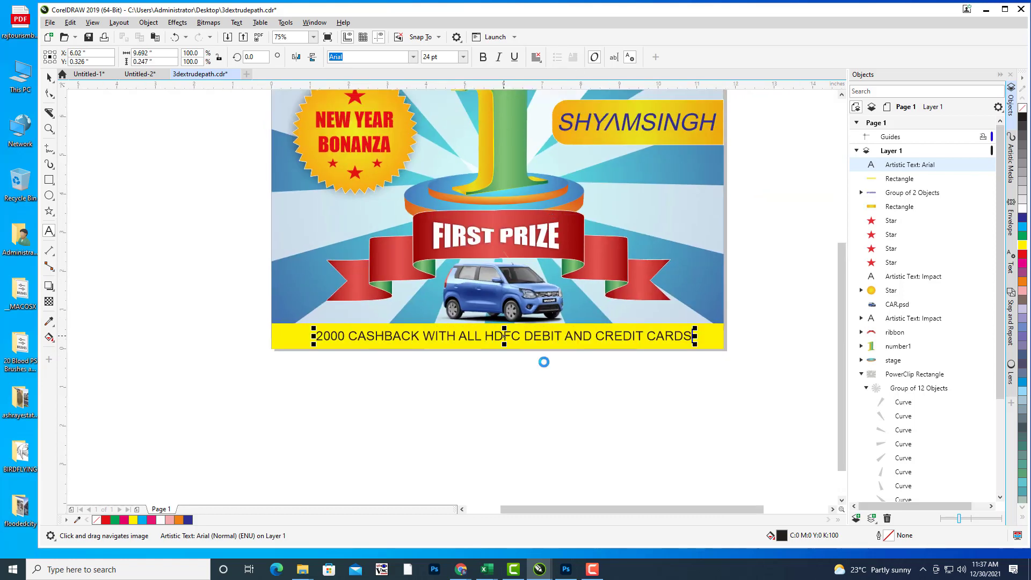
click(340, 369)
click(50, 22)
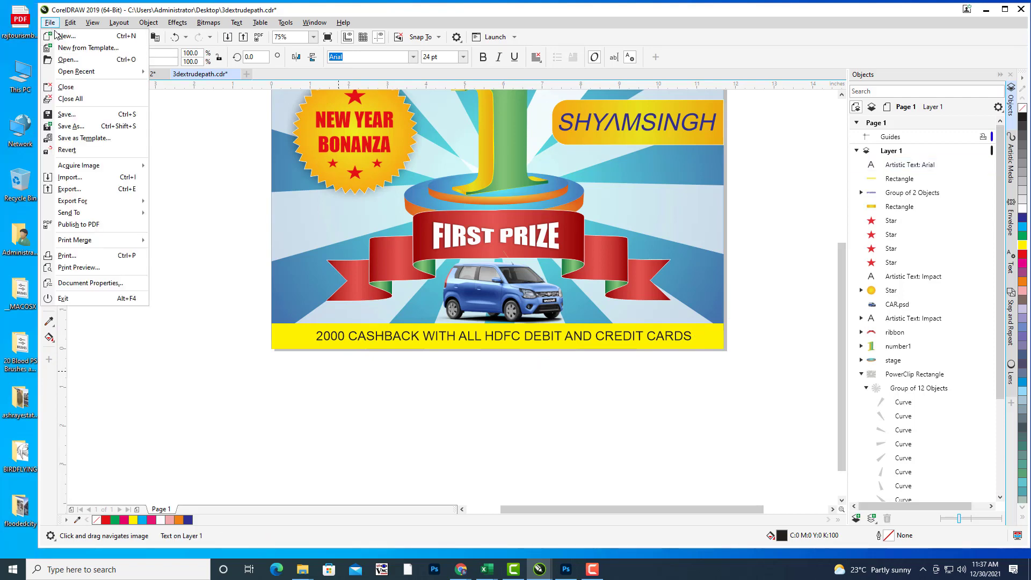
click(84, 180)
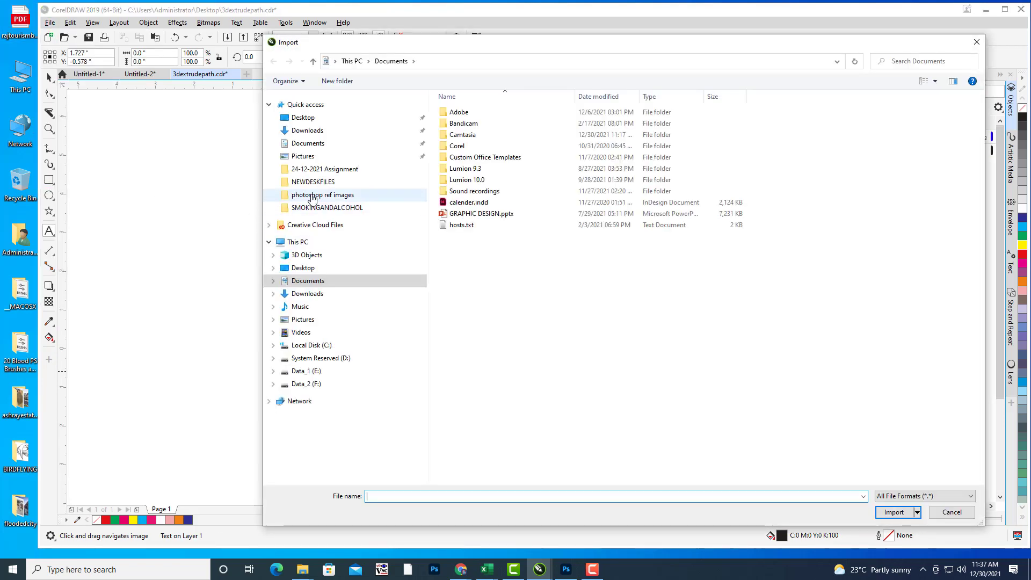
click(312, 196)
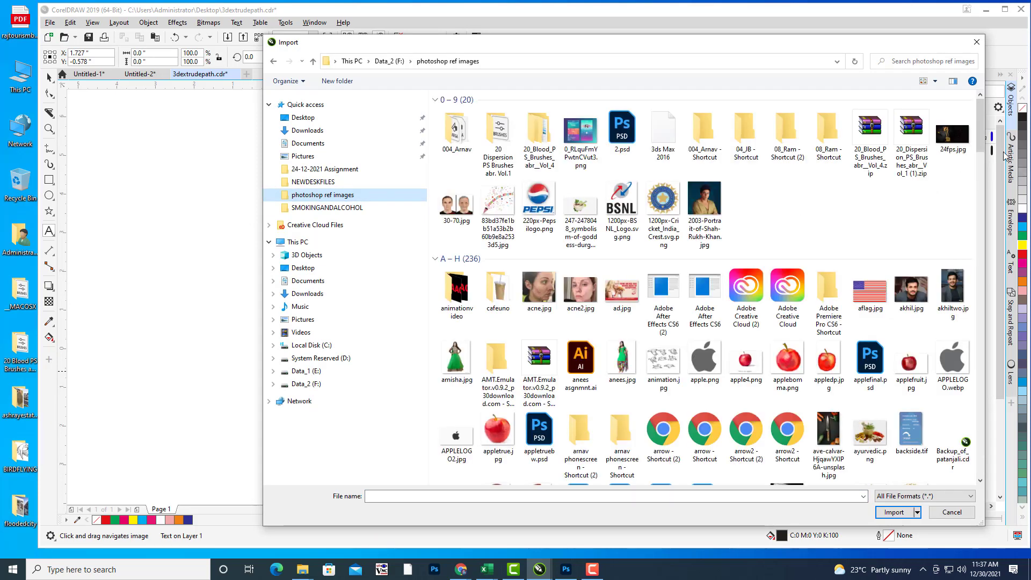
drag(983, 143, 978, 250)
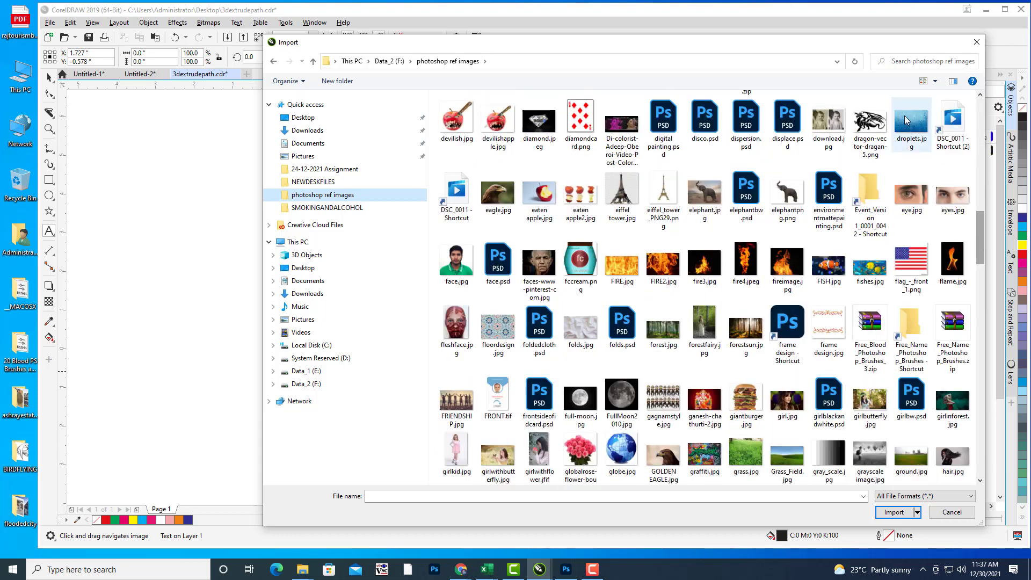
click(922, 58)
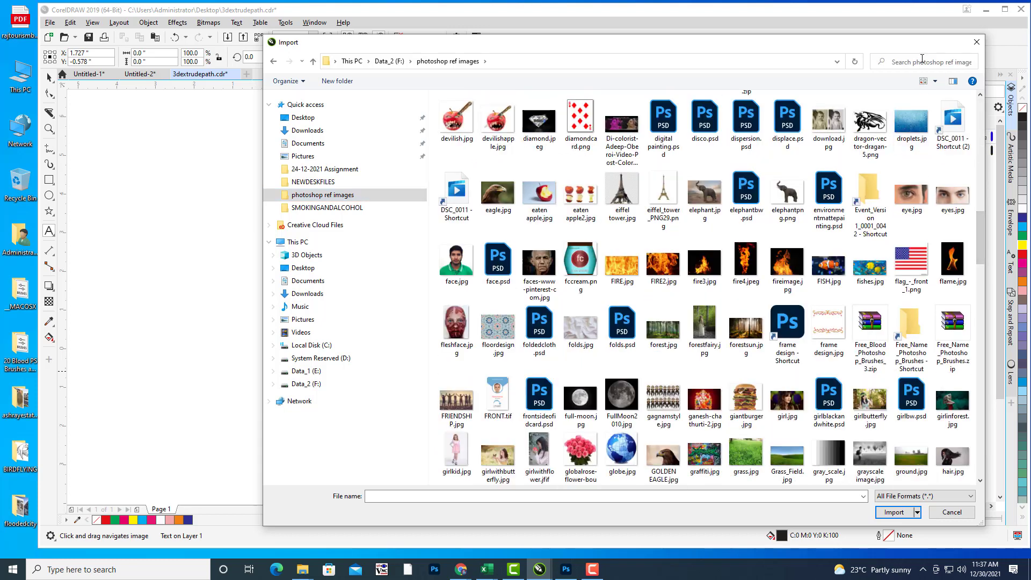
text(HDFC)
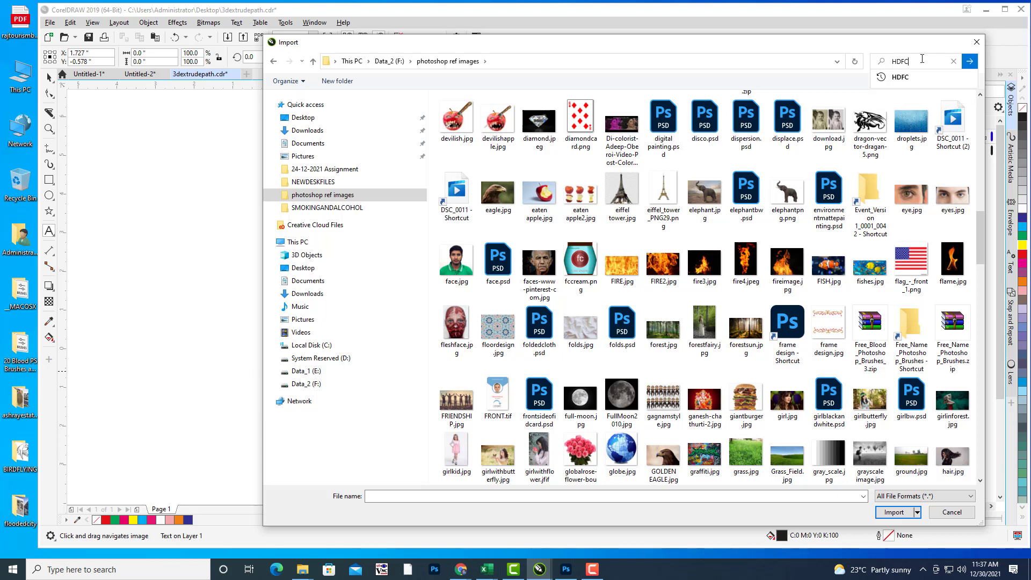
key(Return)
click(451, 107)
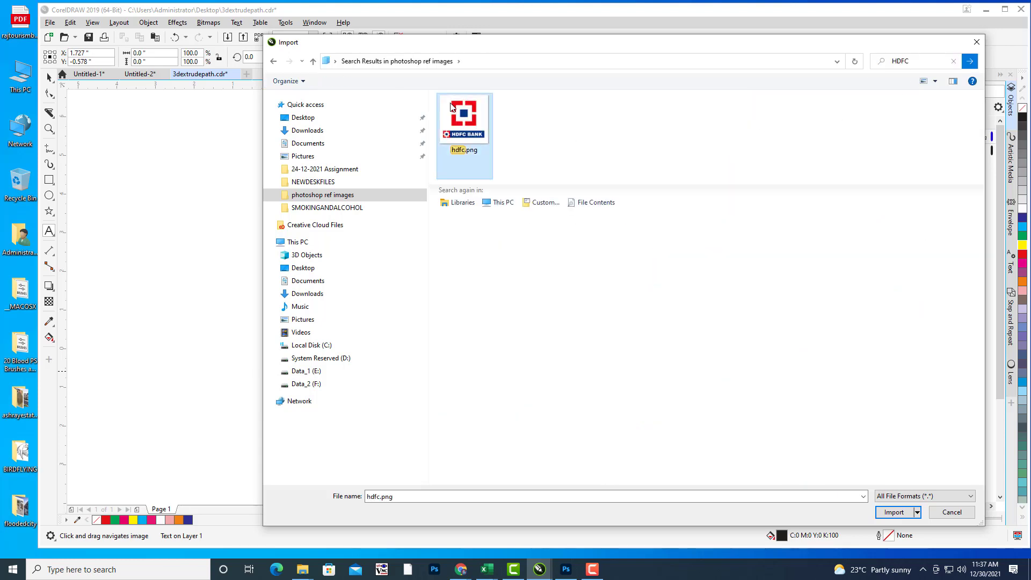
click(896, 513)
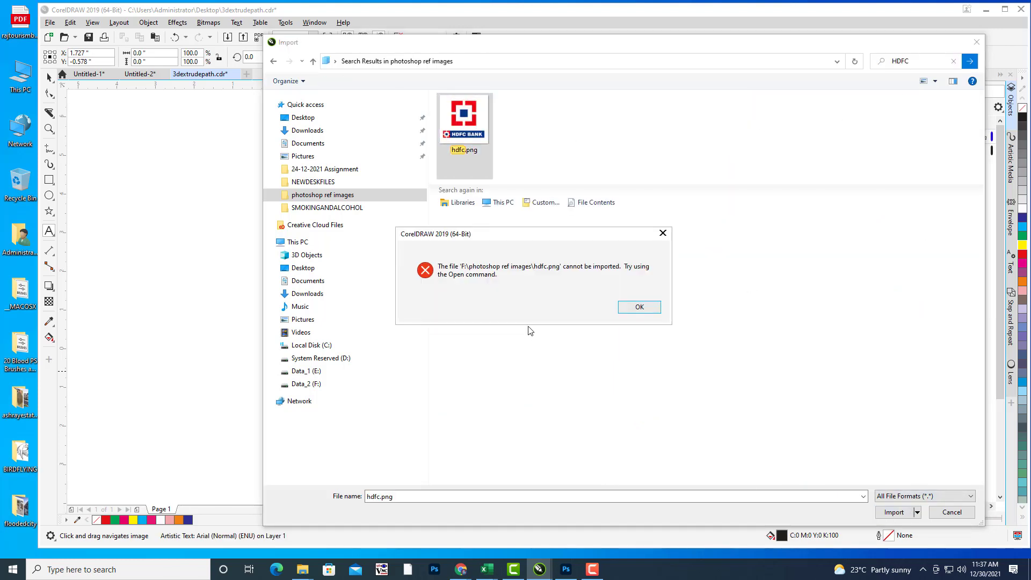
click(640, 308)
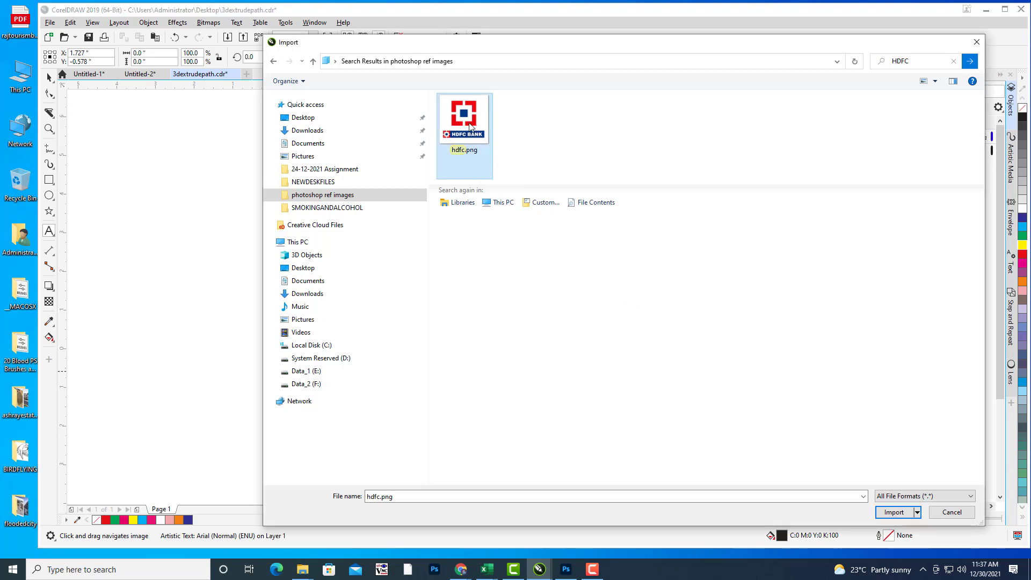
click(892, 513)
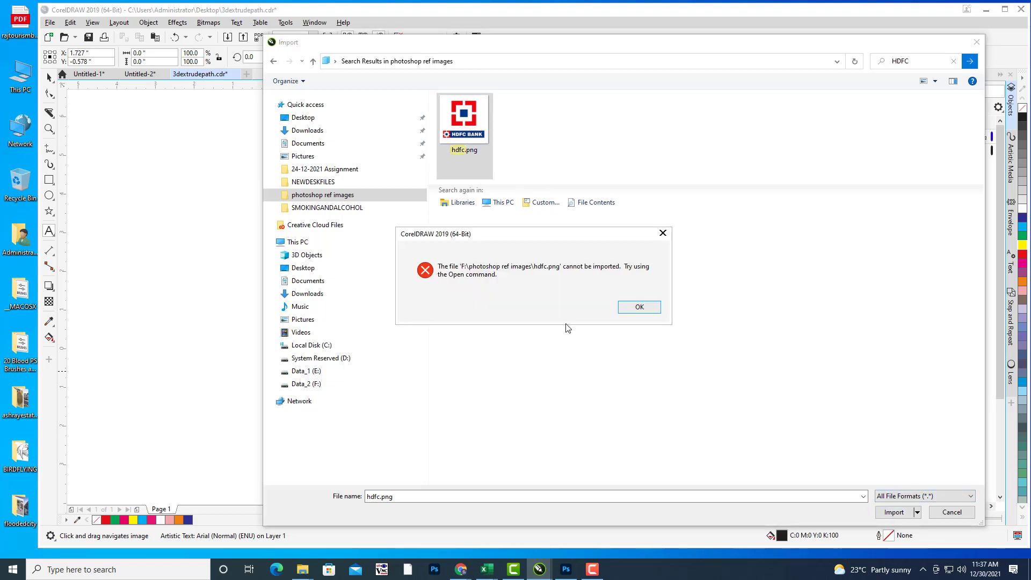
click(655, 308)
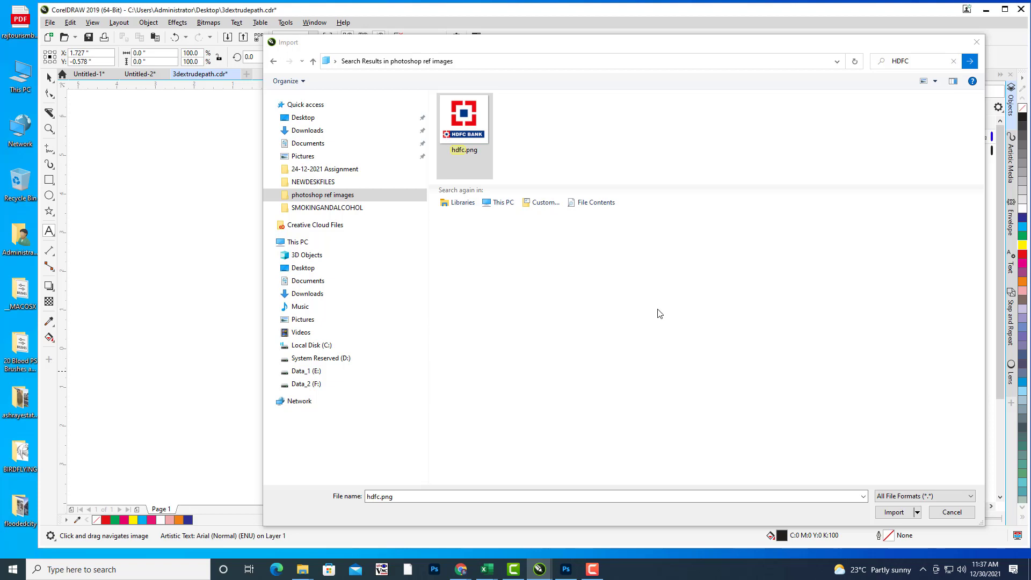
click(321, 118)
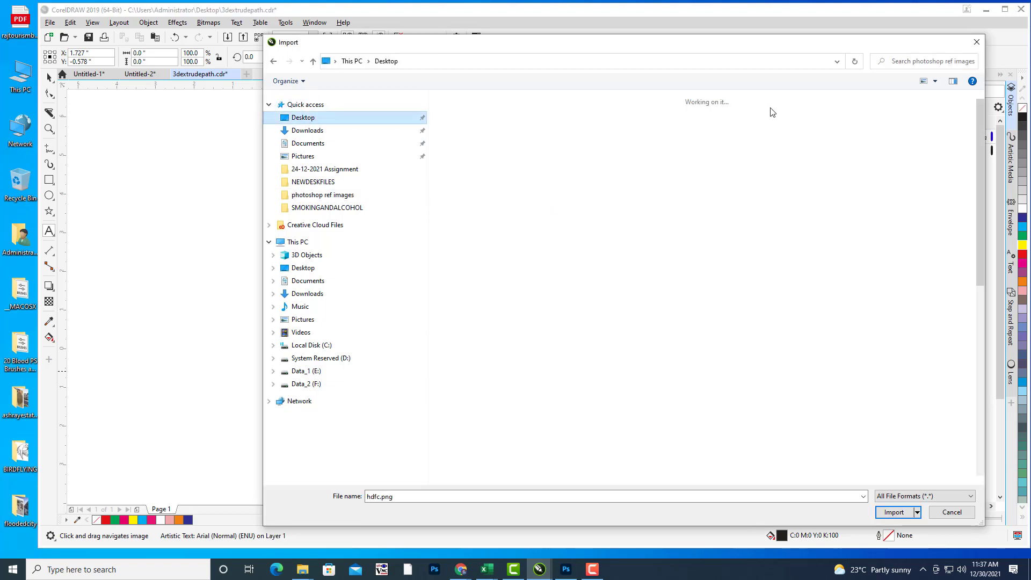
click(913, 62)
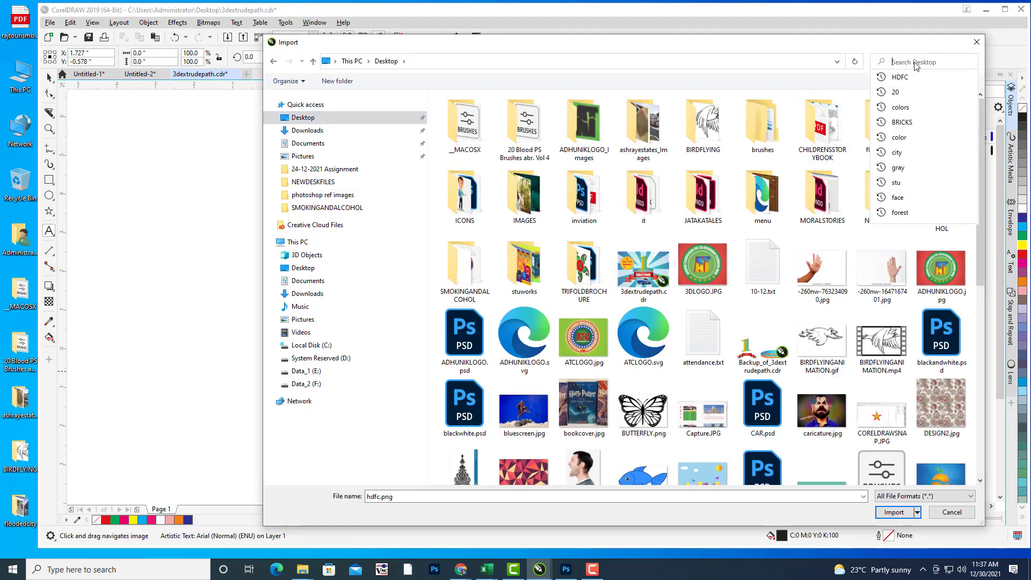
text(HD)
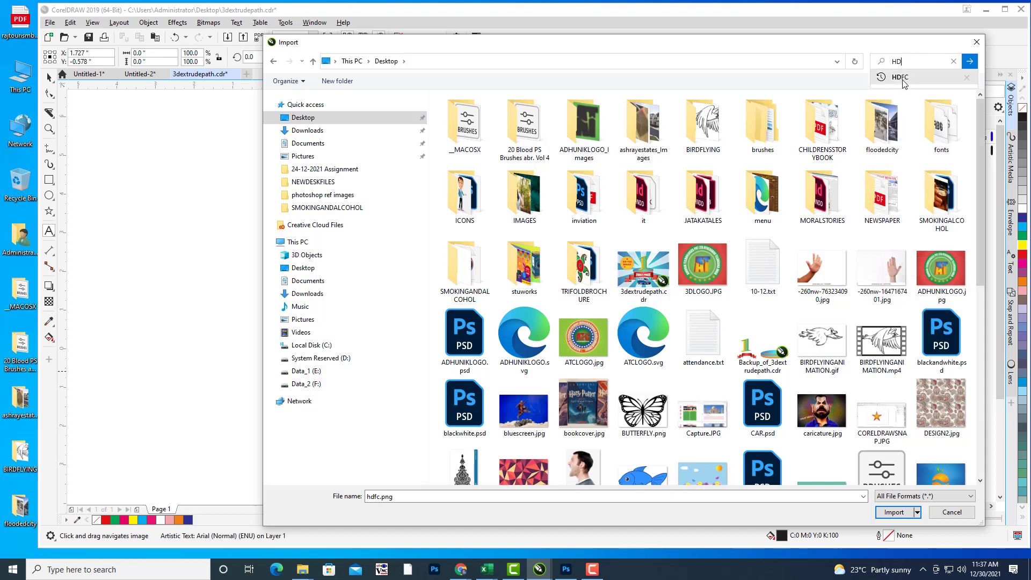
drag(979, 157, 971, 375)
click(945, 514)
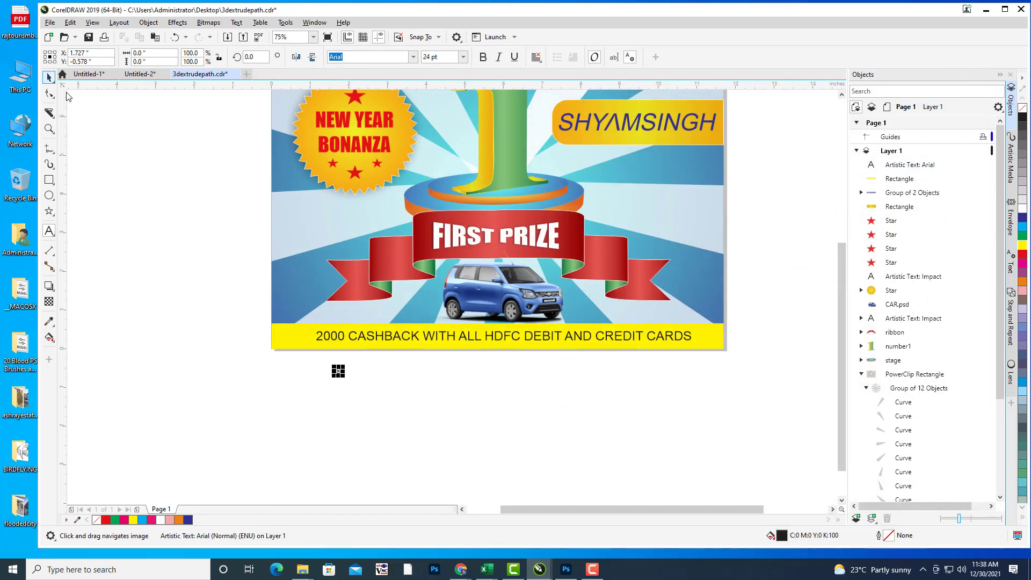
Step: Set the cashback line in Impact and stretch it to fill the yellow band
click(496, 336)
key(ctrl+space)
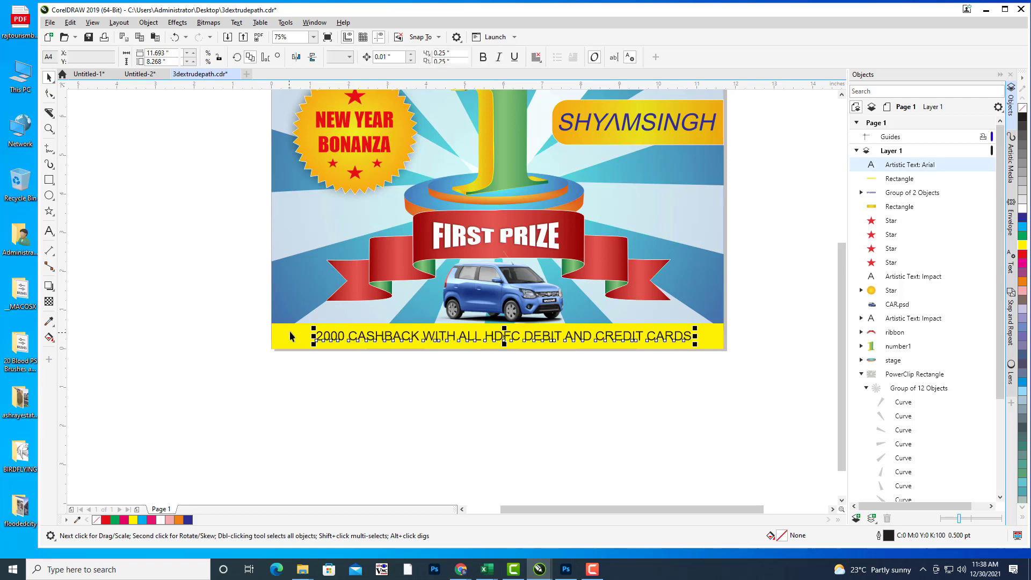
scroll(348, 340, up, 2)
drag(283, 321, 207, 306)
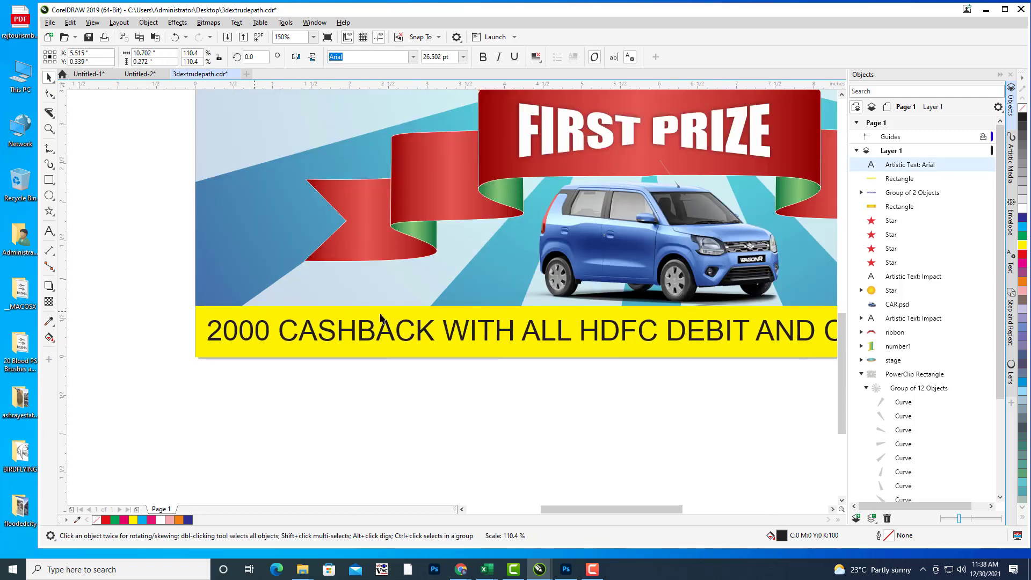
drag(445, 274, 287, 285)
drag(696, 314, 511, 330)
drag(700, 344, 754, 334)
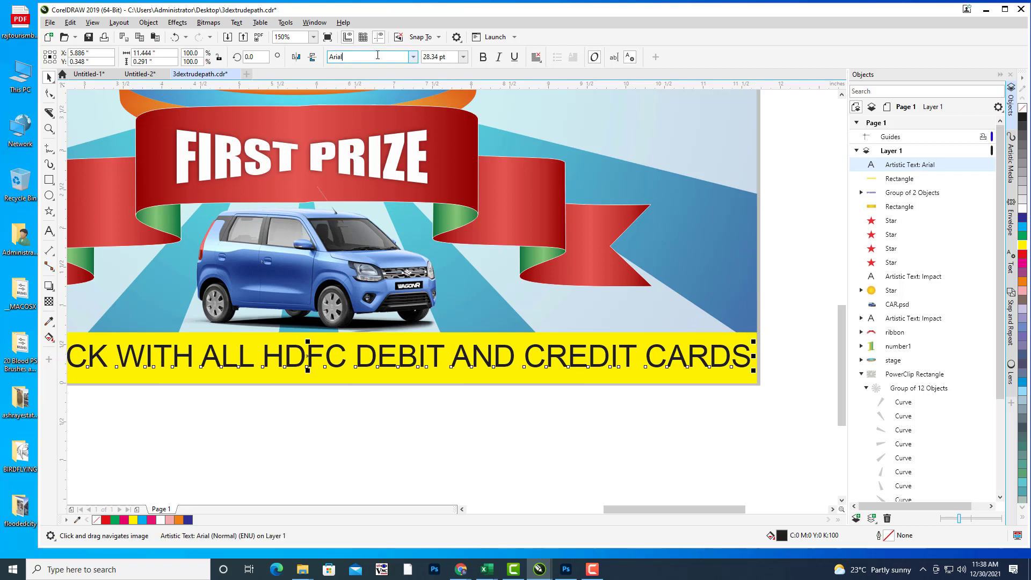
text(Impact)
key(Return)
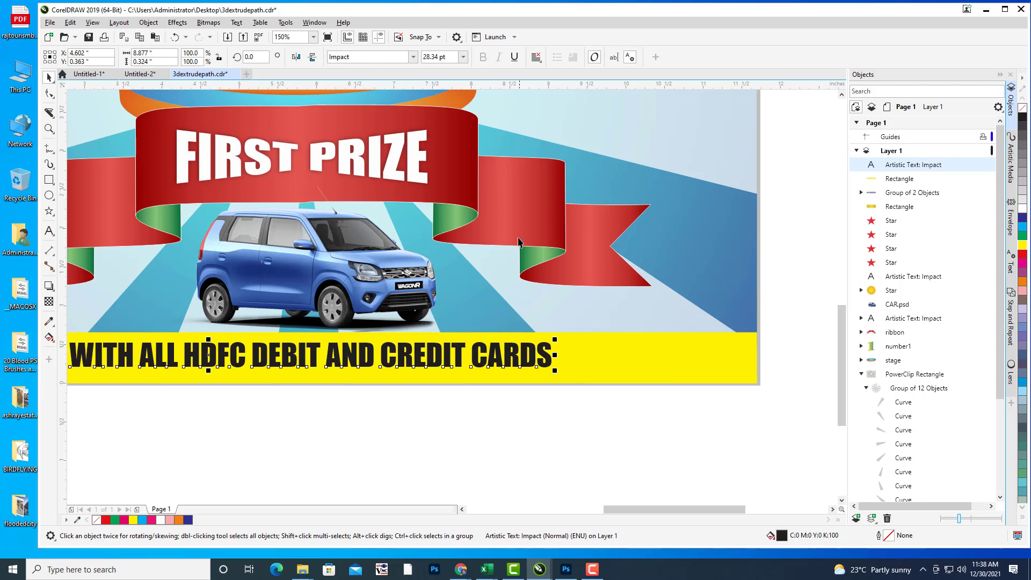
drag(557, 338, 747, 323)
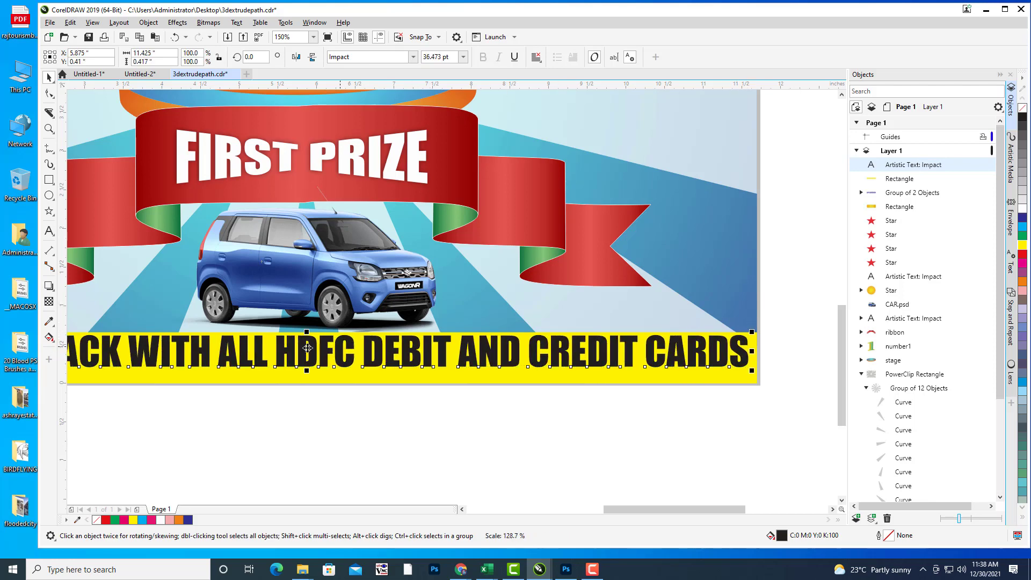
drag(305, 350, 304, 356)
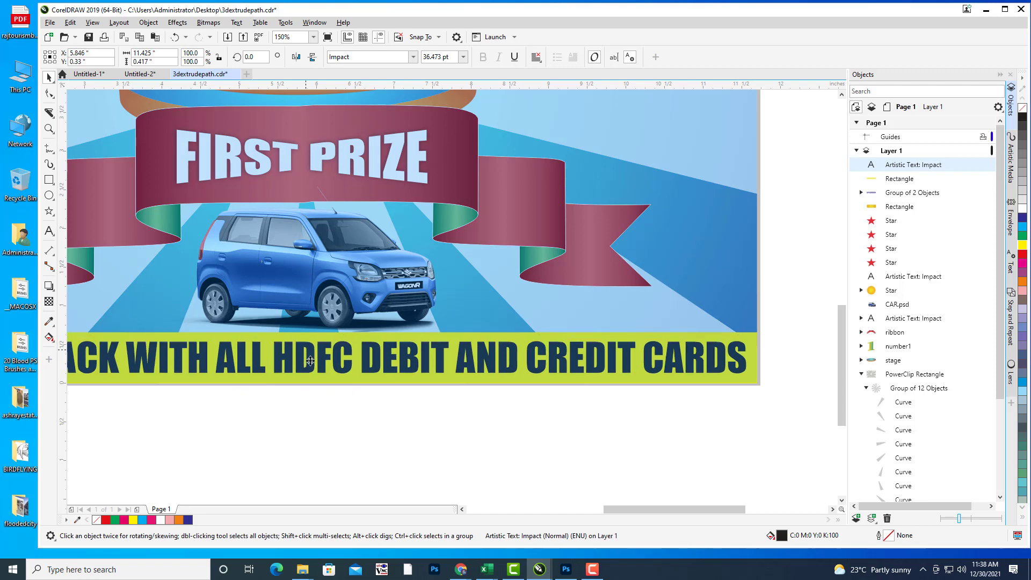
Step: Shrink the Impact line to 31.815 pt so it fits the band, and nudge it down
key(Escape)
scroll(651, 225, down, 3)
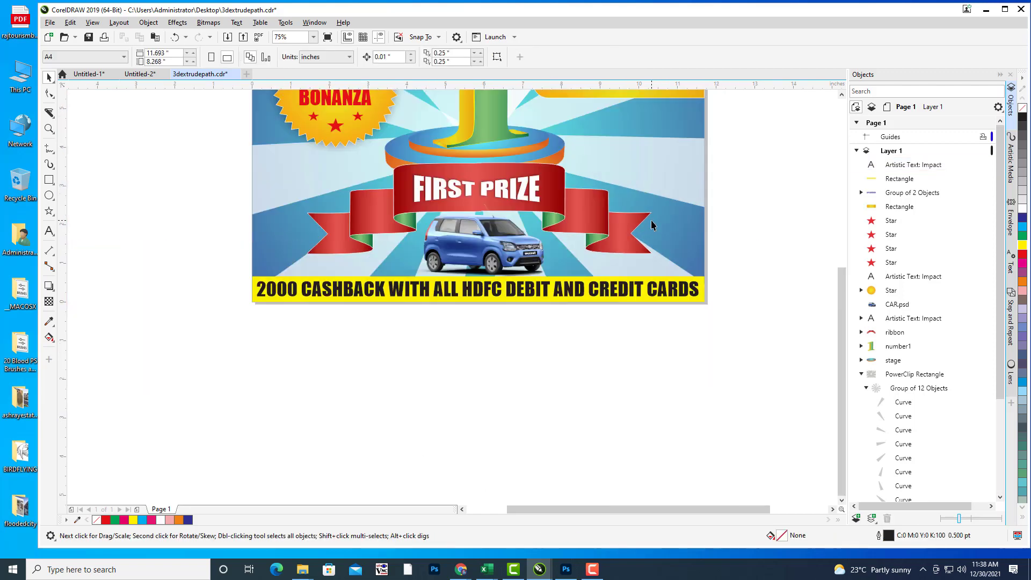
drag(676, 273, 689, 306)
drag(678, 222, 671, 224)
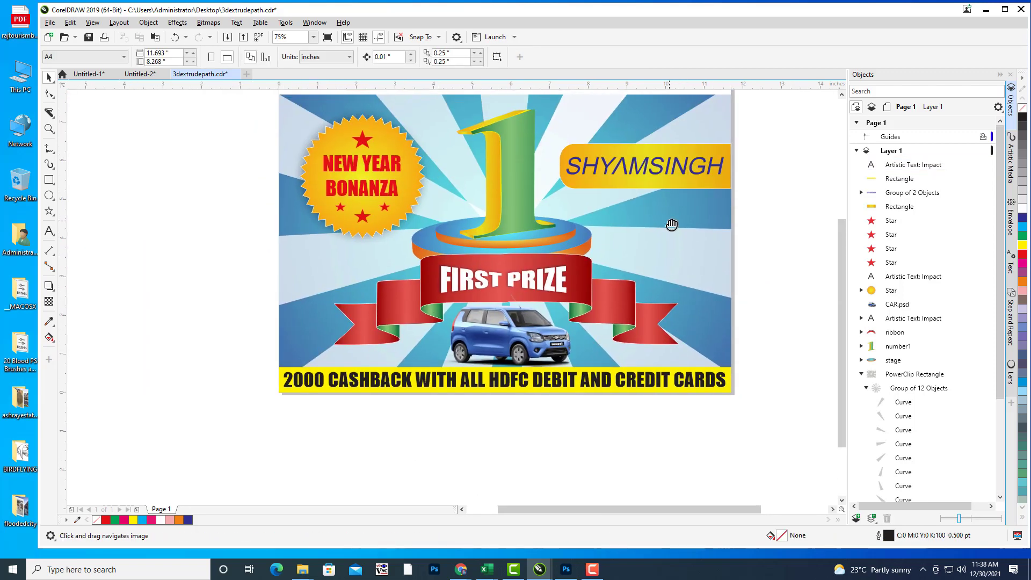
click(621, 386)
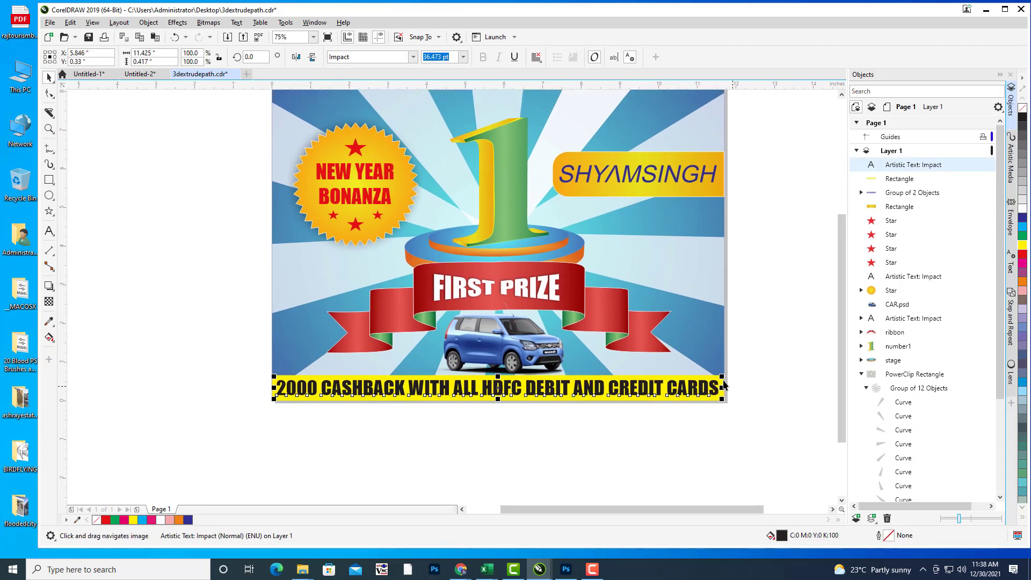
drag(721, 377, 720, 376)
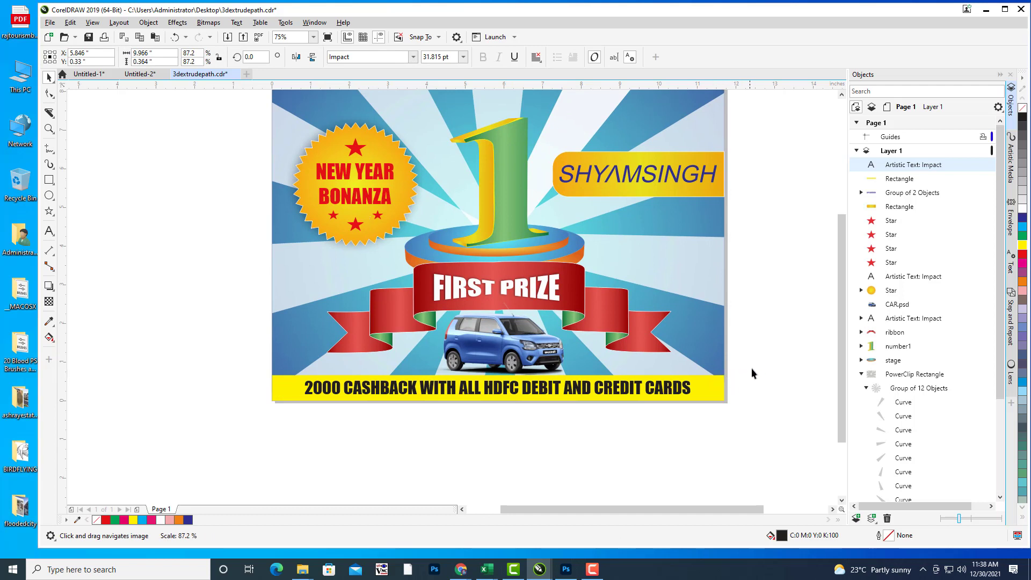
key(Escape)
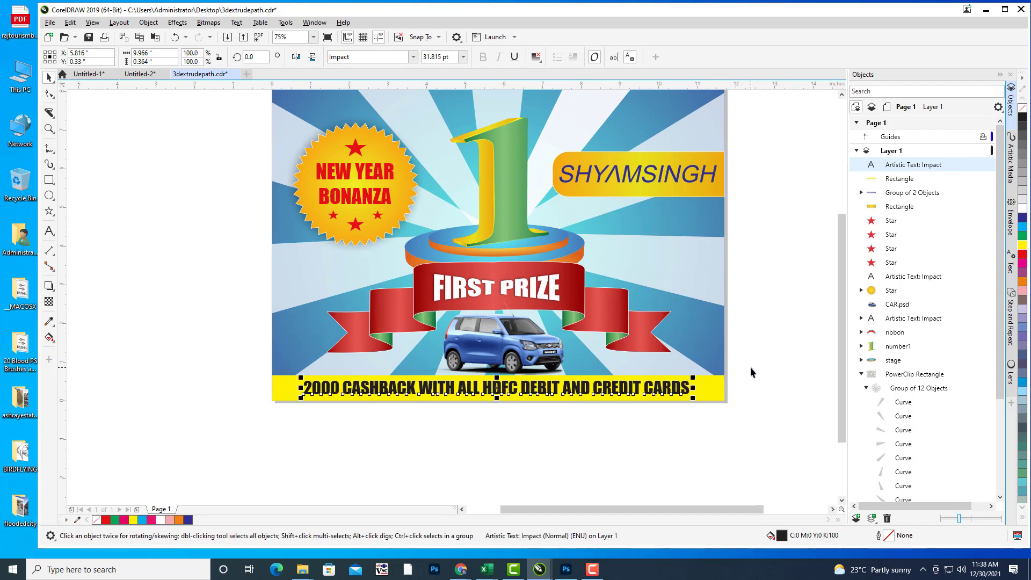
key(Down)
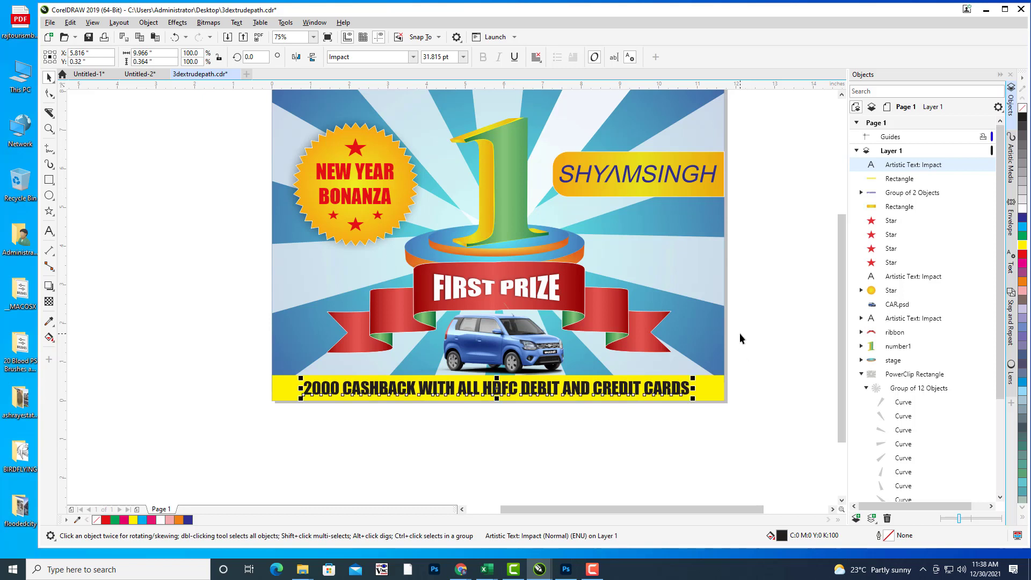
click(712, 386)
drag(722, 278, 700, 318)
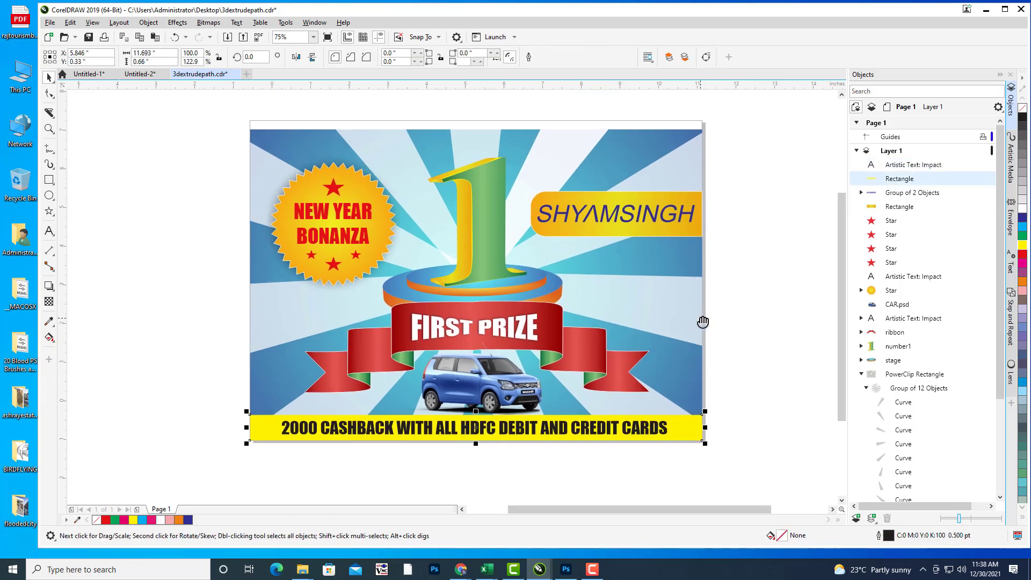
Step: Give the yellow cashback bar a hairline outline in pink C0 M86 Y16 K0
double_click(887, 537)
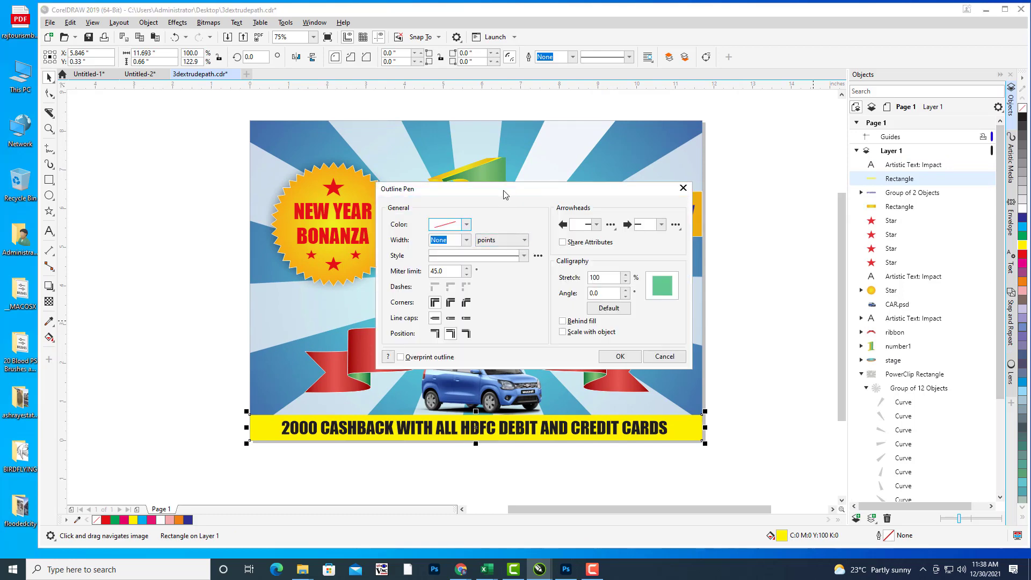
drag(506, 188, 835, 114)
click(793, 165)
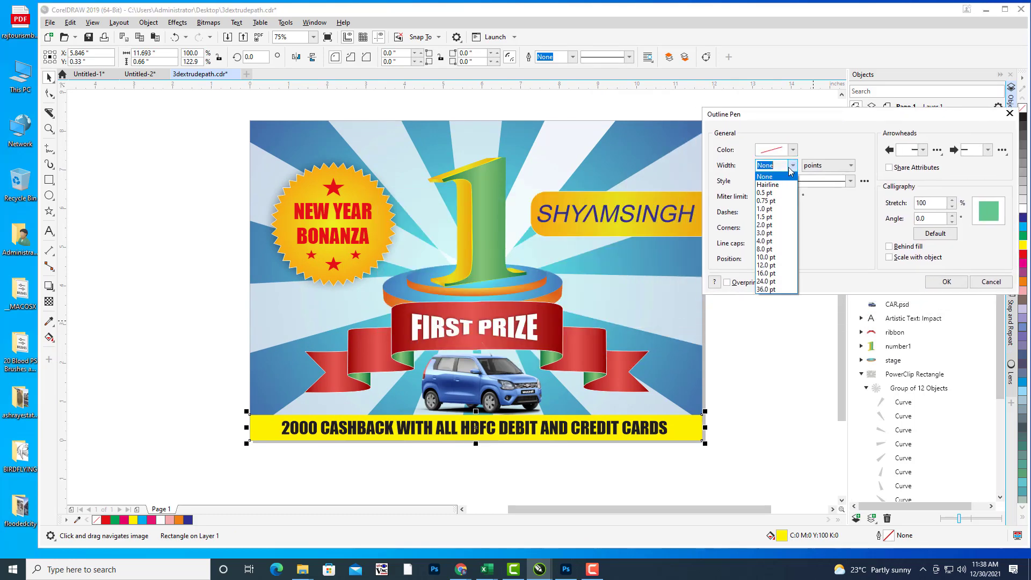
click(783, 187)
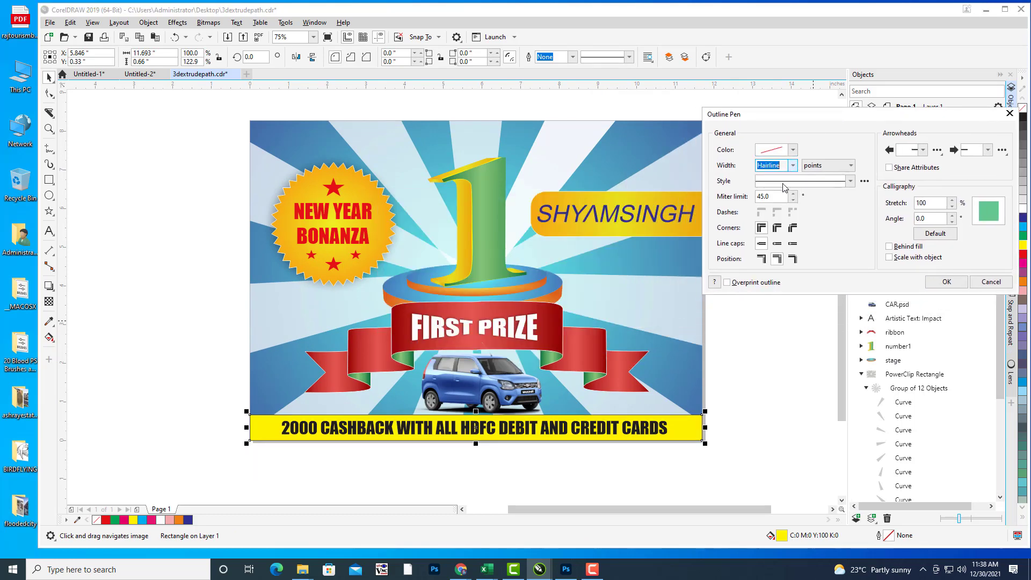
click(793, 151)
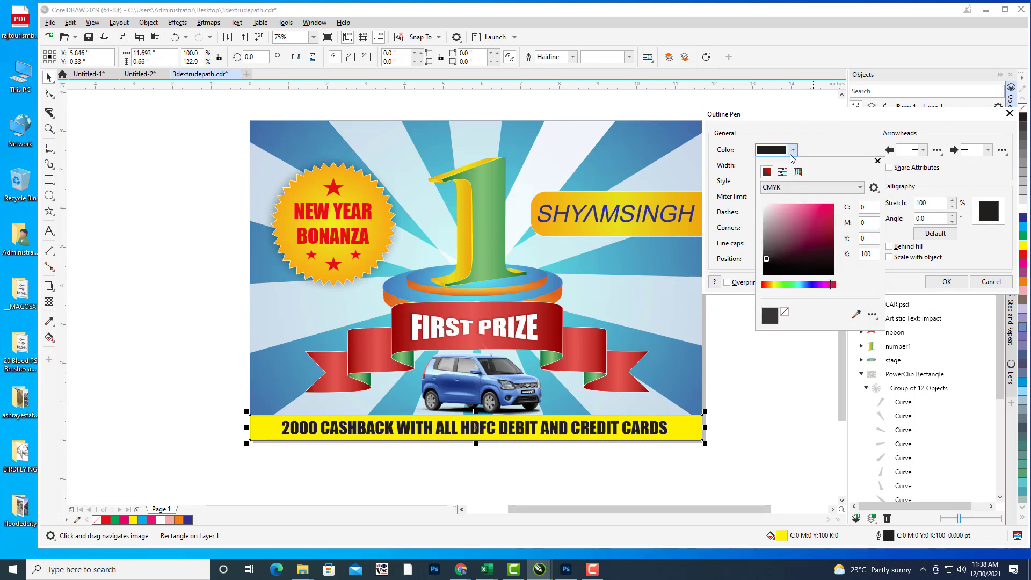
click(812, 204)
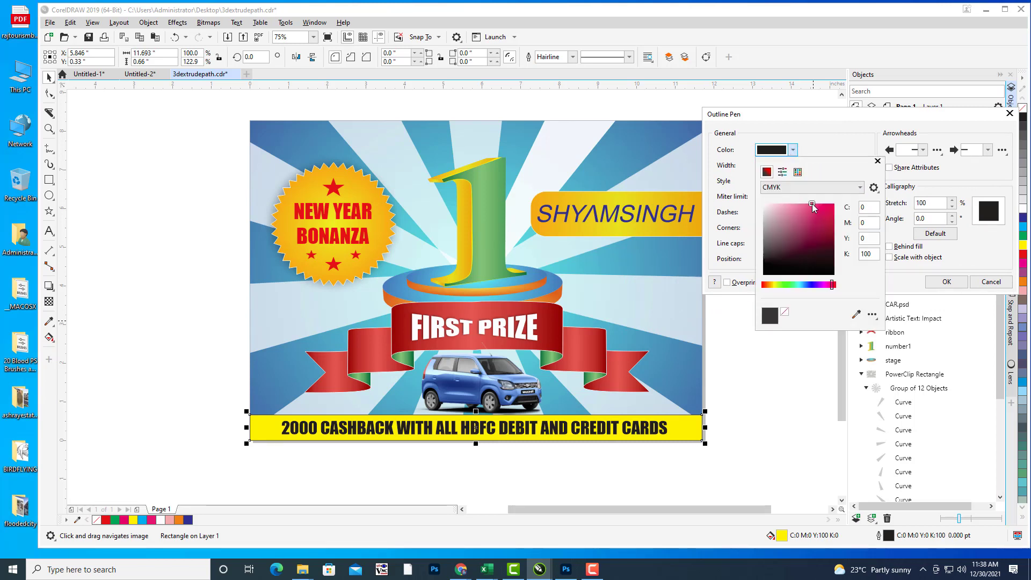
click(829, 123)
click(945, 281)
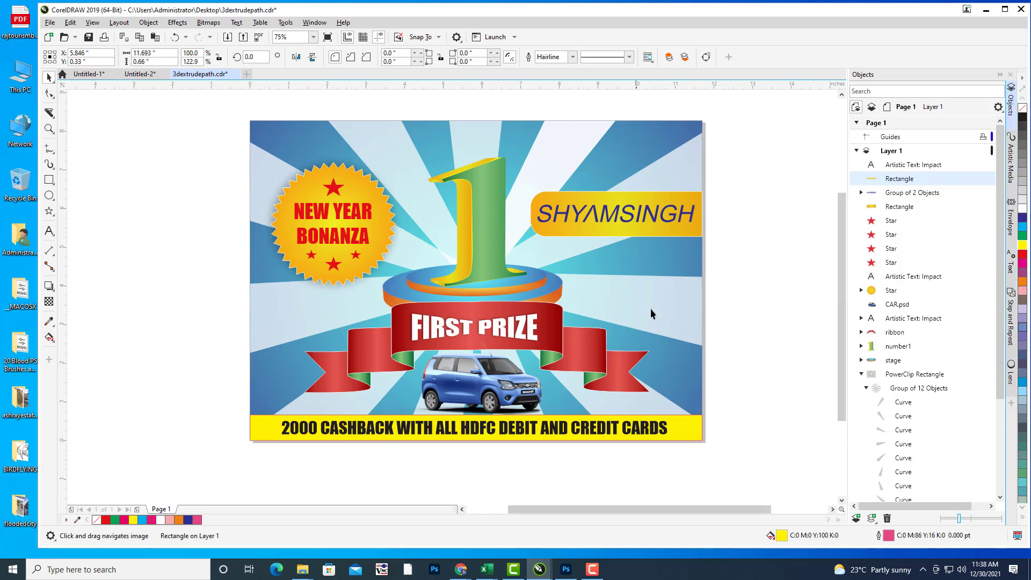
Step: Deselect the cashback bar and pan the page view slightly
drag(664, 298, 656, 303)
click(697, 295)
drag(757, 287, 745, 289)
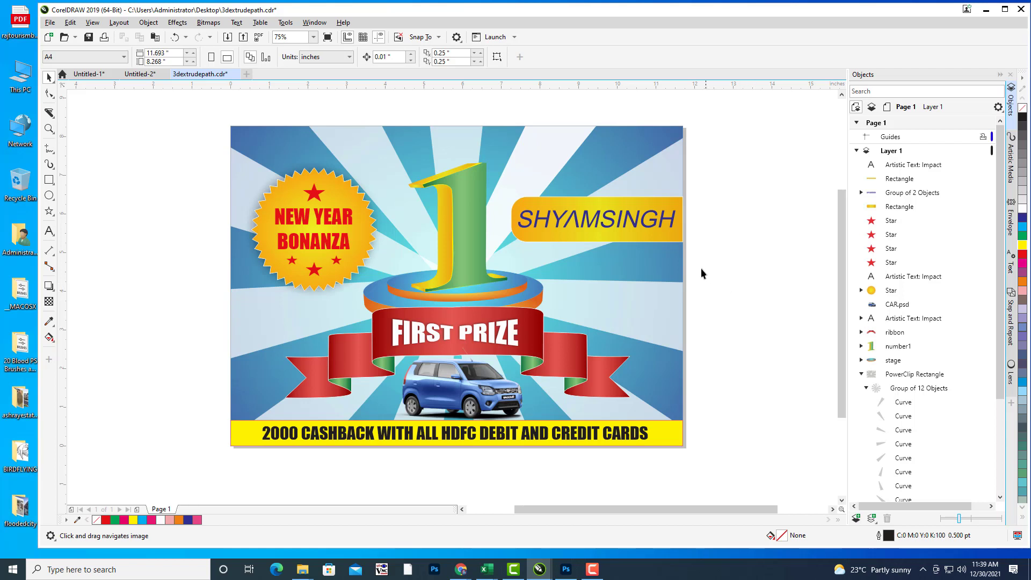
Step: Pan the poster left to leave empty canvas on its right, with the Text tool active
drag(689, 264, 692, 267)
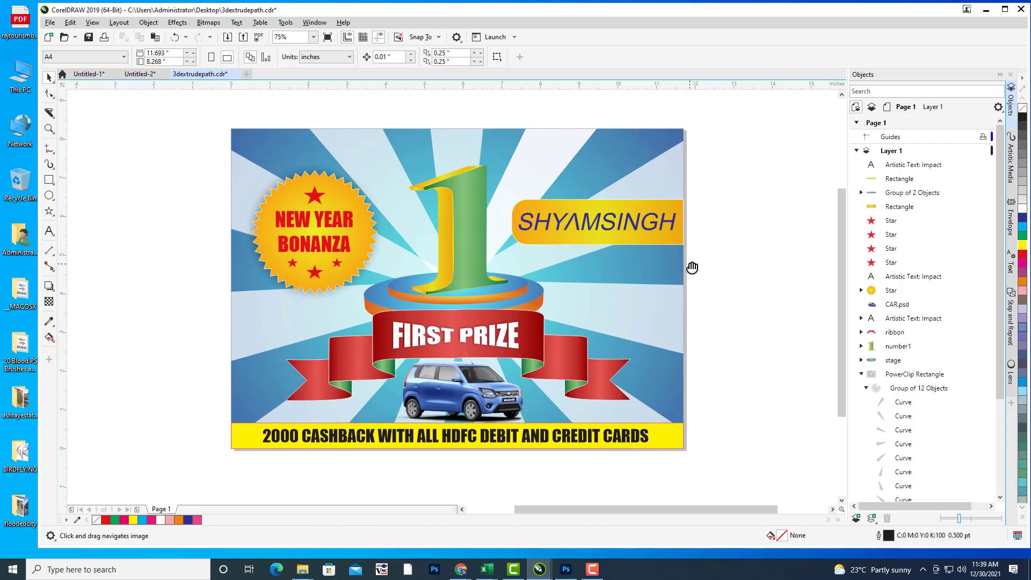
click(592, 569)
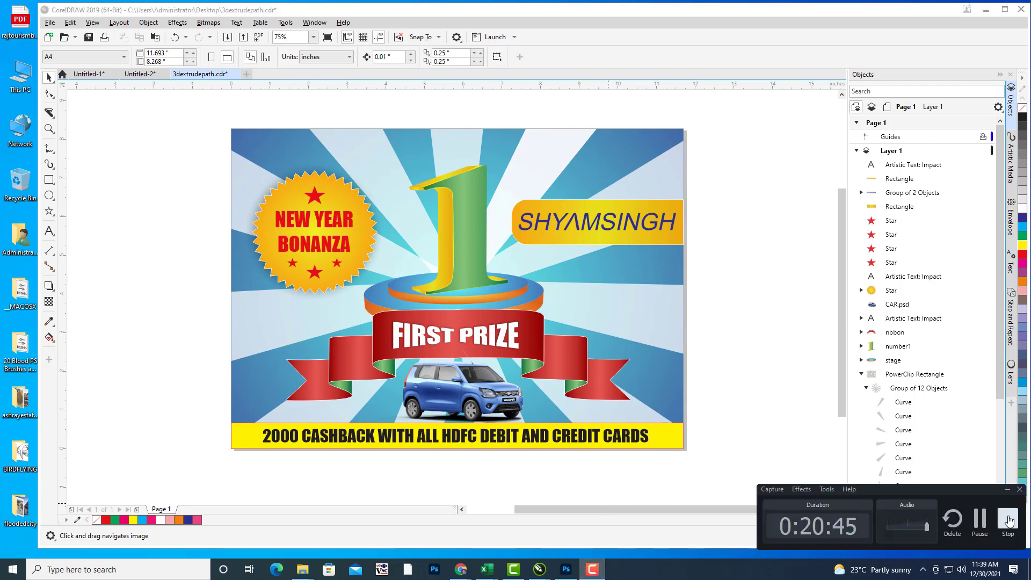
click(1009, 520)
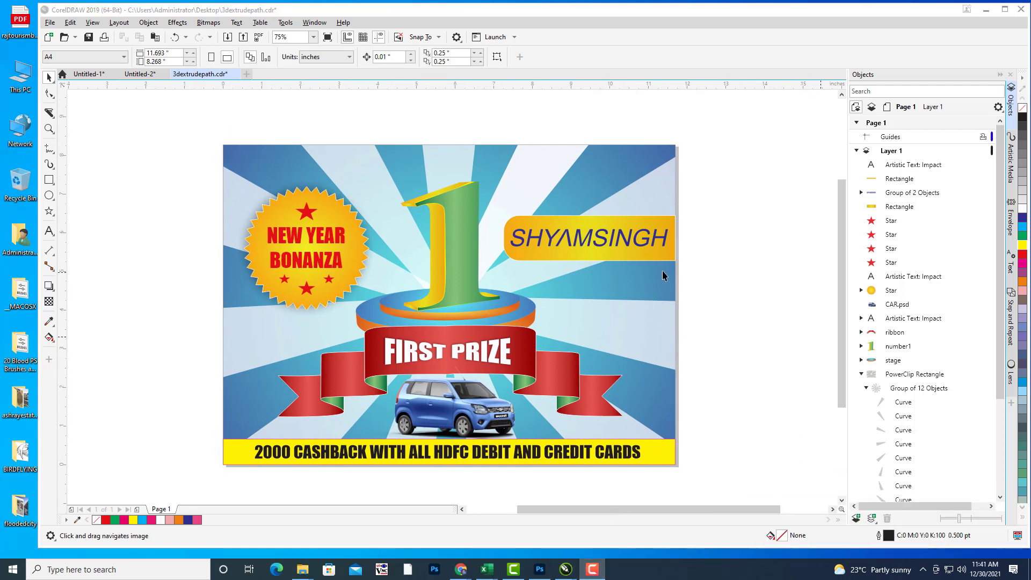
drag(664, 275, 662, 270)
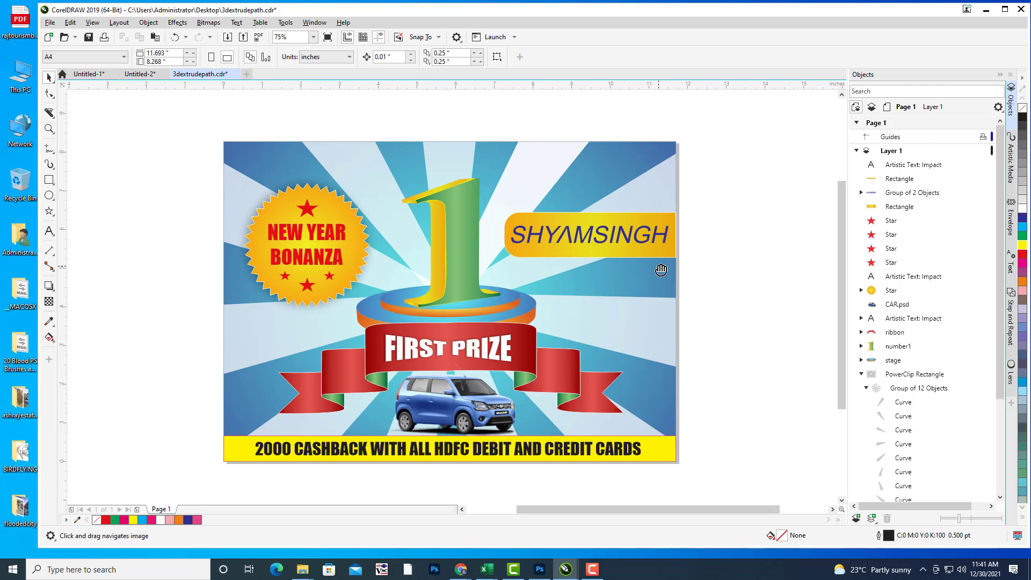
drag(661, 270, 680, 270)
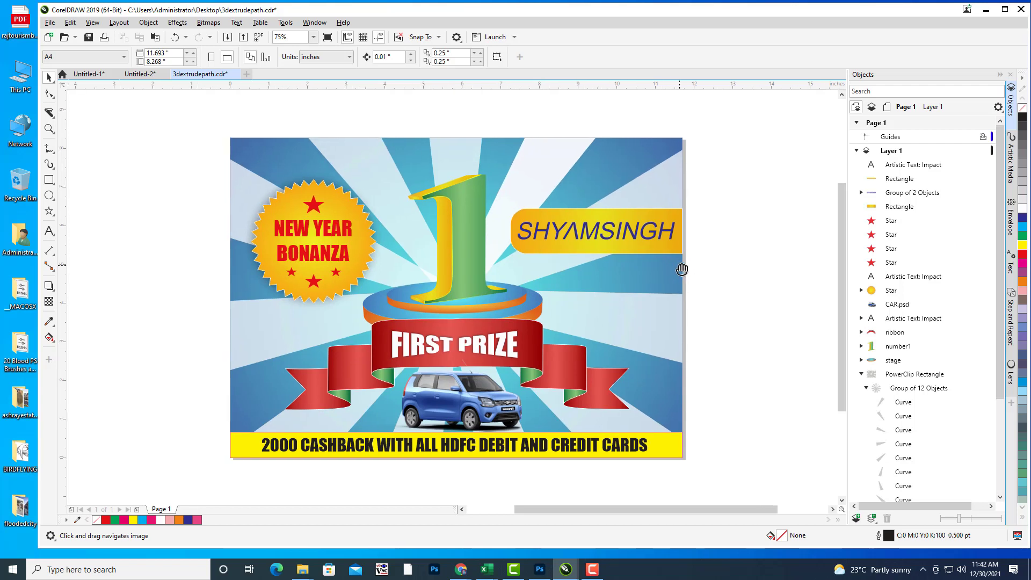
click(49, 231)
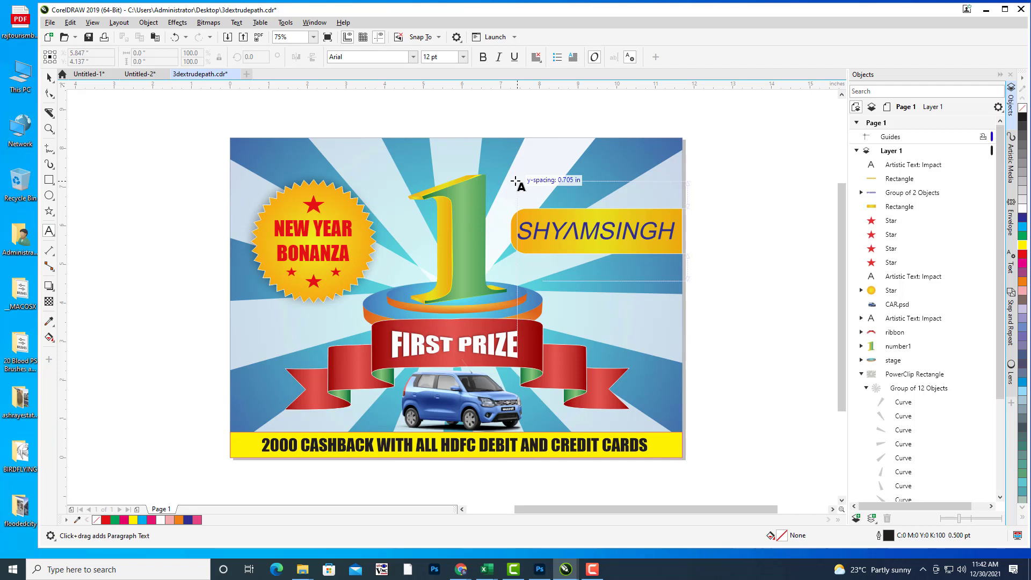
mouse_move(516, 183)
mouse_down()
mouse_move(440, 177)
mouse_move(521, 200)
mouse_up()
mouse_move(691, 234)
mouse_down()
mouse_move(647, 219)
mouse_move(660, 216)
mouse_move(621, 214)
mouse_up()
click(621, 209)
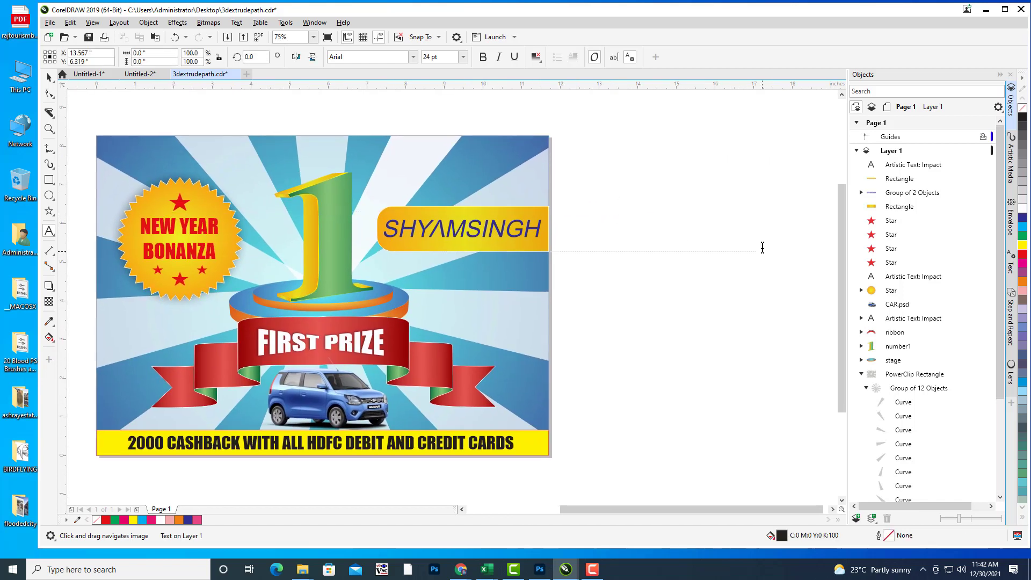
text(WIN A )
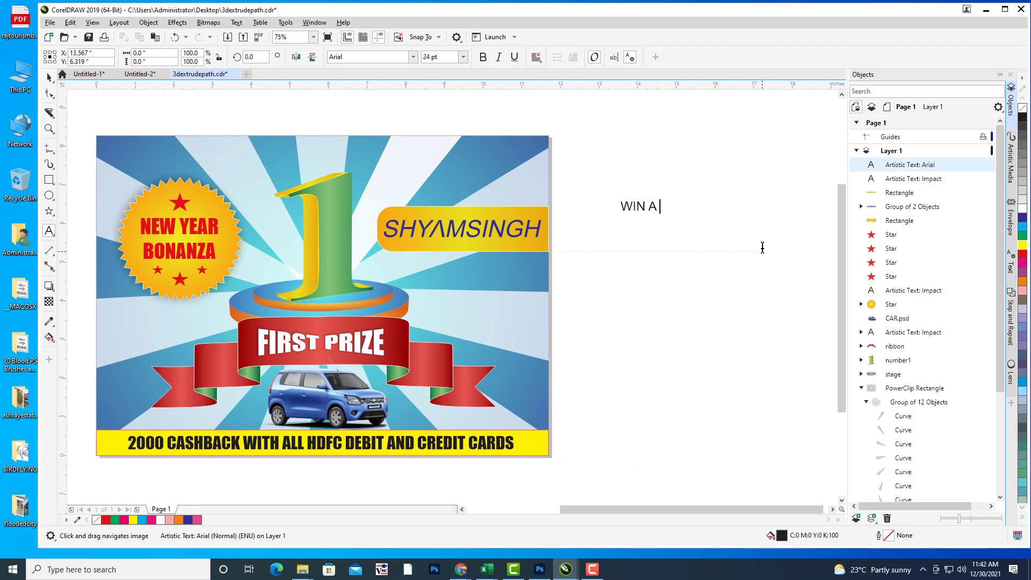
text(RP)
text(ROD)
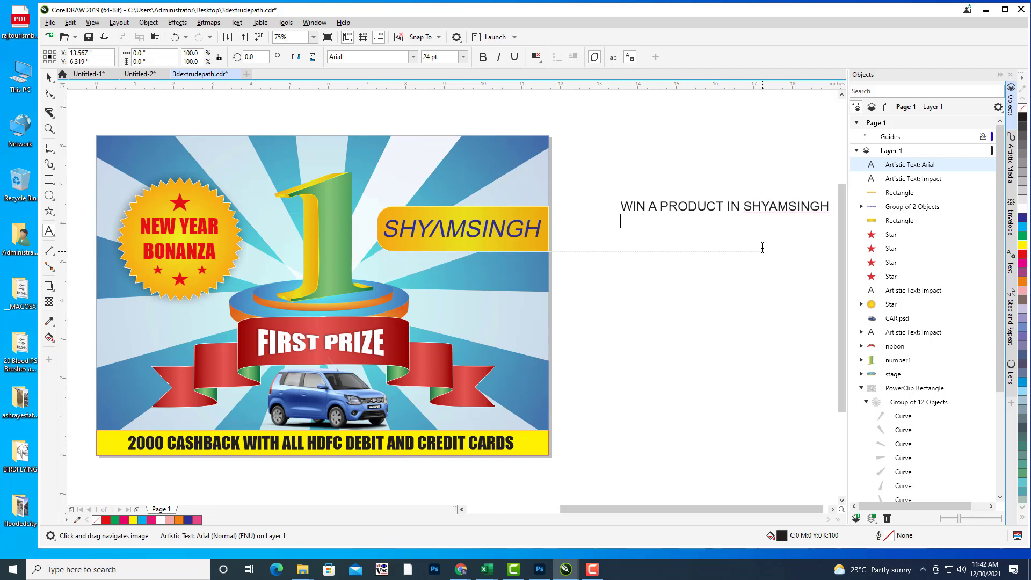
text(AND WIN EXCITING PRI)
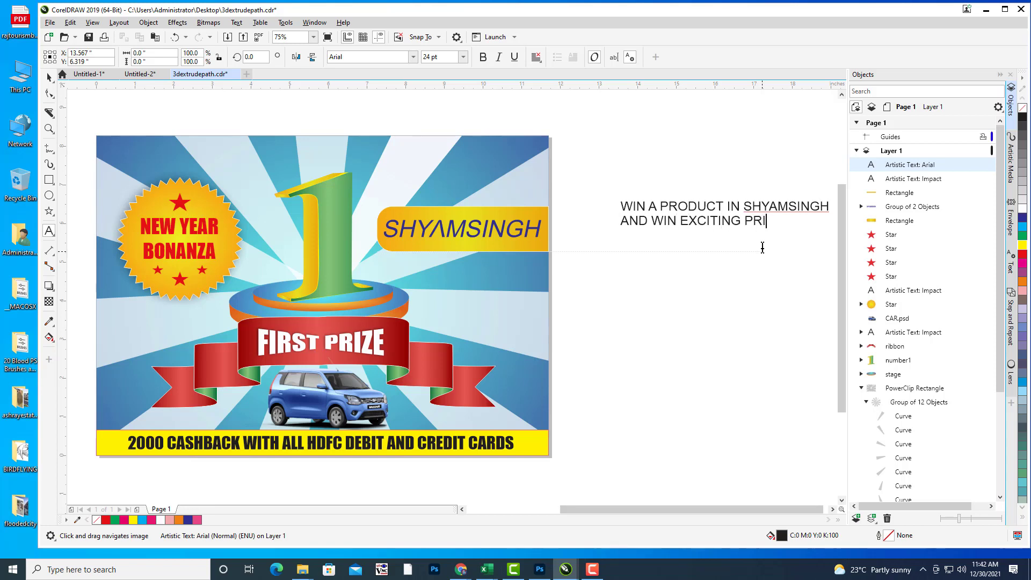
text(ZES)
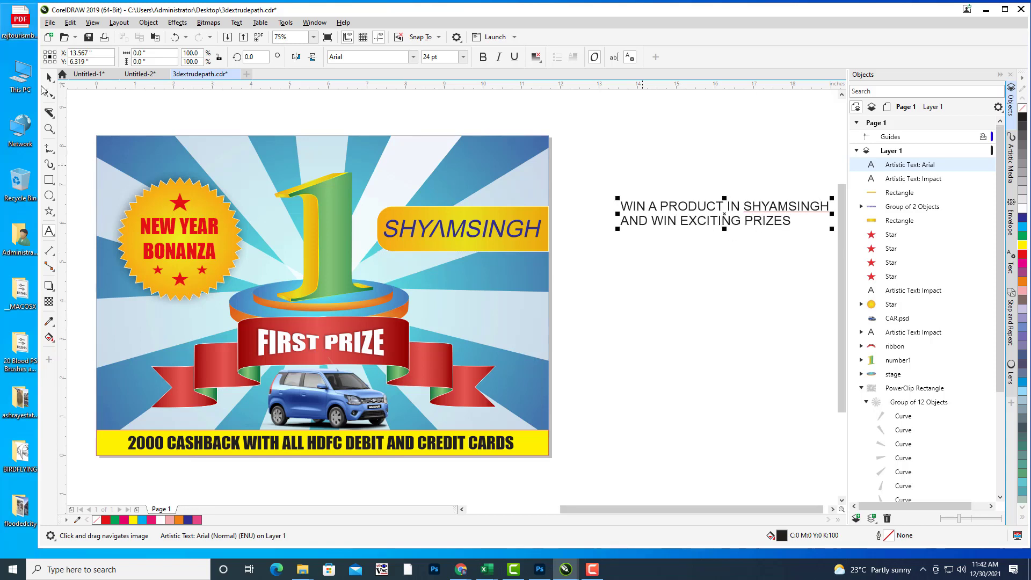
key(ctrl+space)
drag(742, 221, 704, 226)
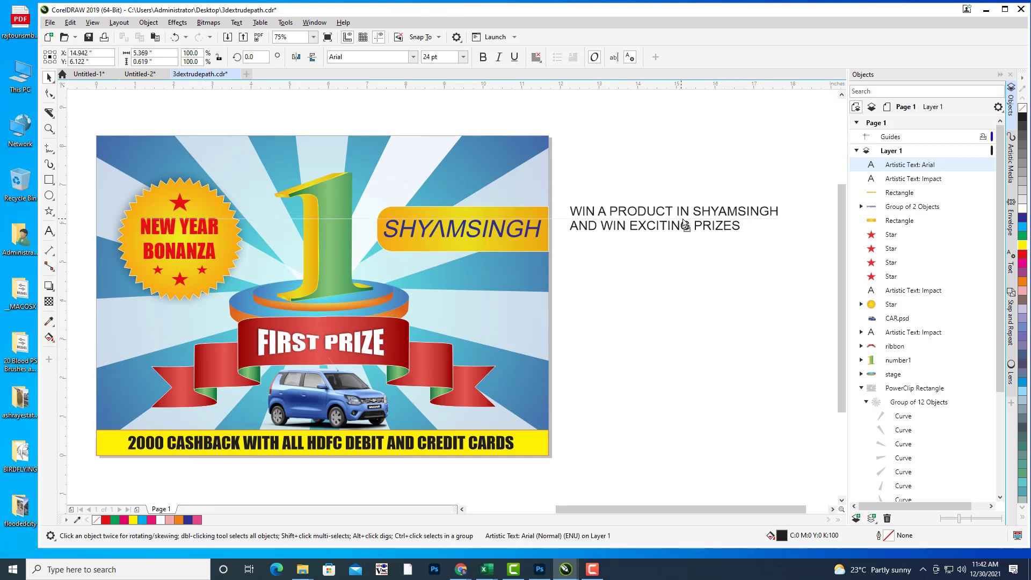
click(536, 57)
click(555, 95)
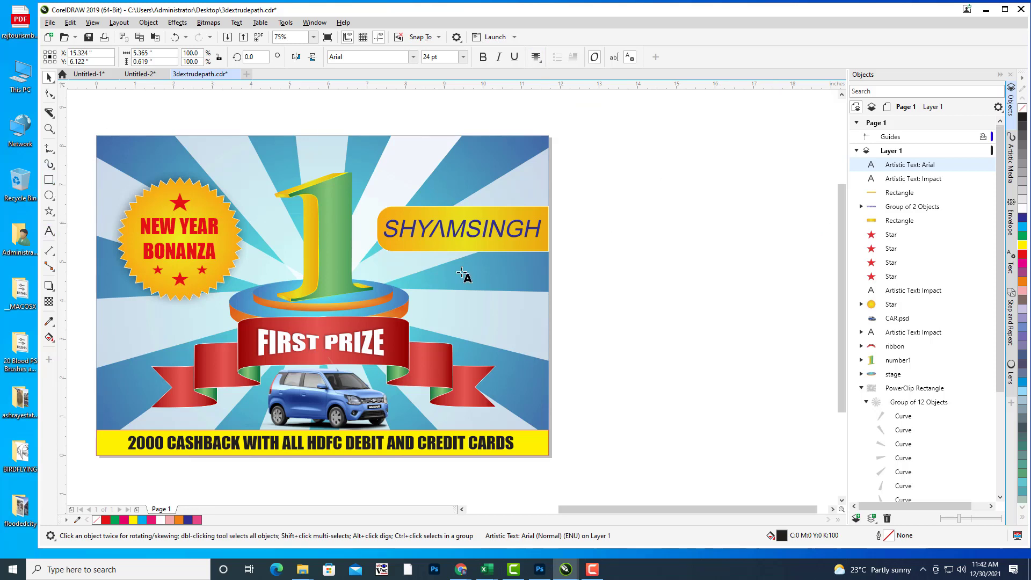
double_click(775, 226)
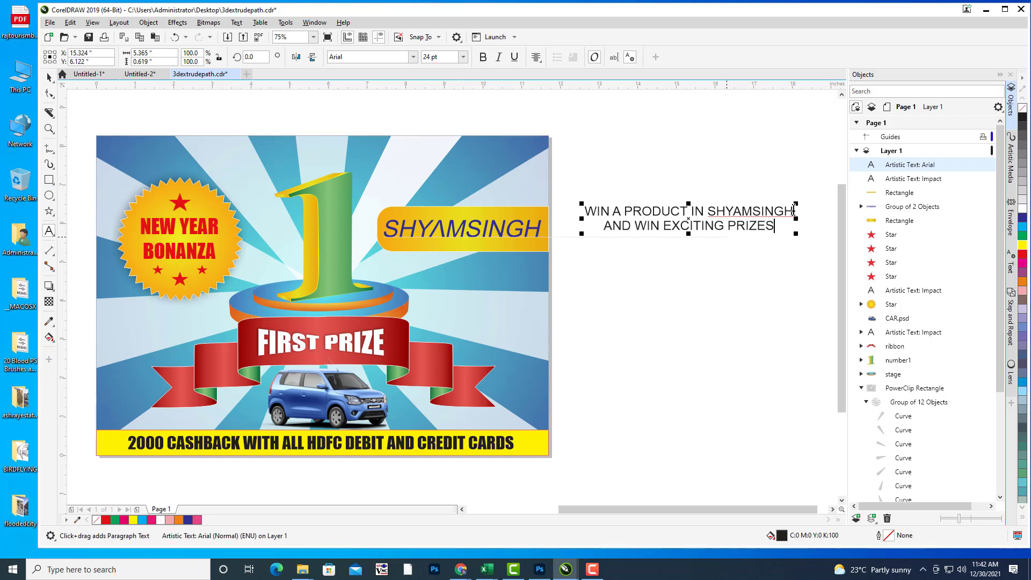
Step: Replace 'WIN A PRODUCT IN' with 'PURCHASE PRODUCTS ON ABOVE 20000 IN'
drag(704, 211, 585, 211)
text(PURCH)
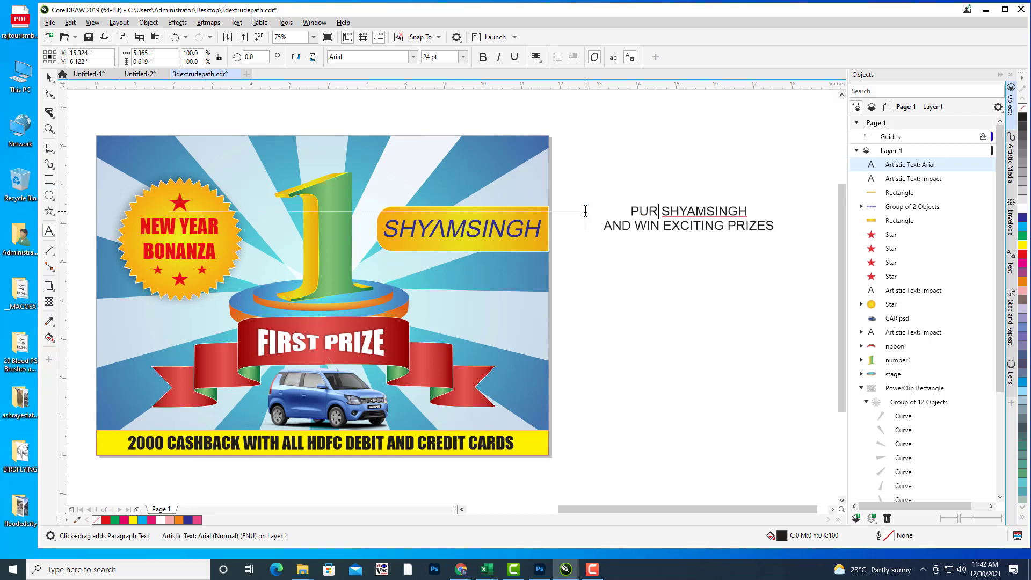
text(ASE PF)
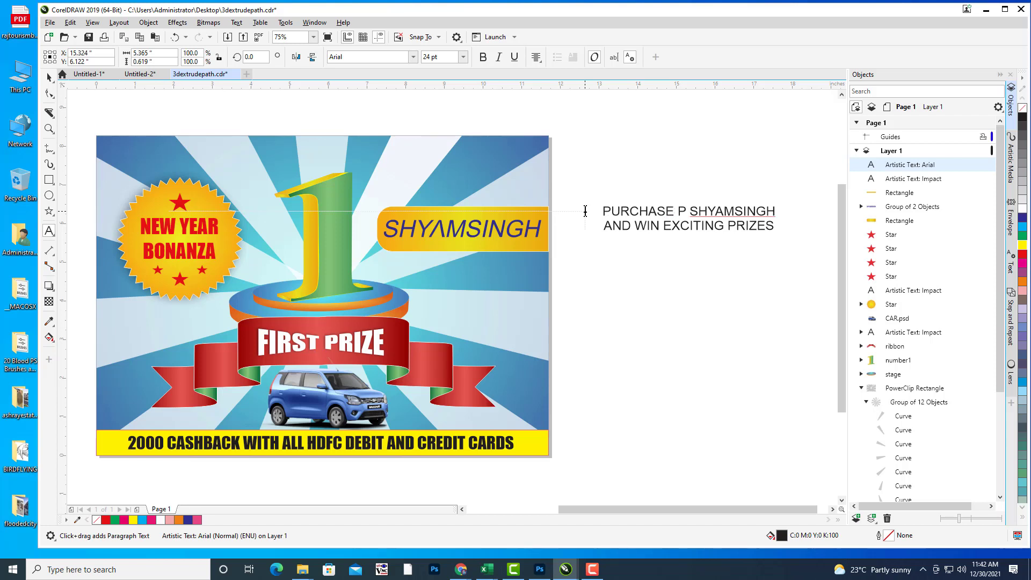
key(BackSpace)
text(RODUCT)
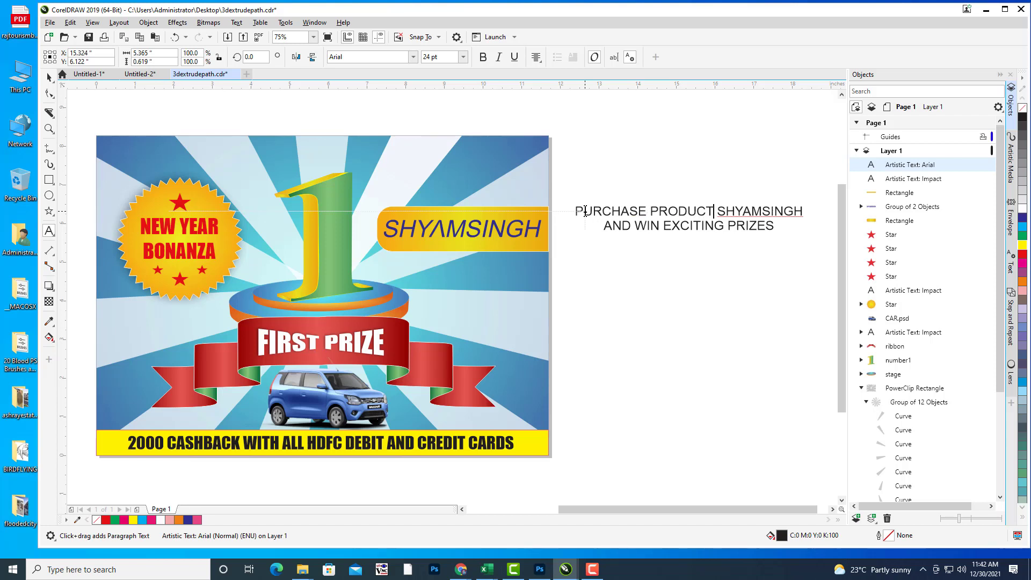
text(S OF)
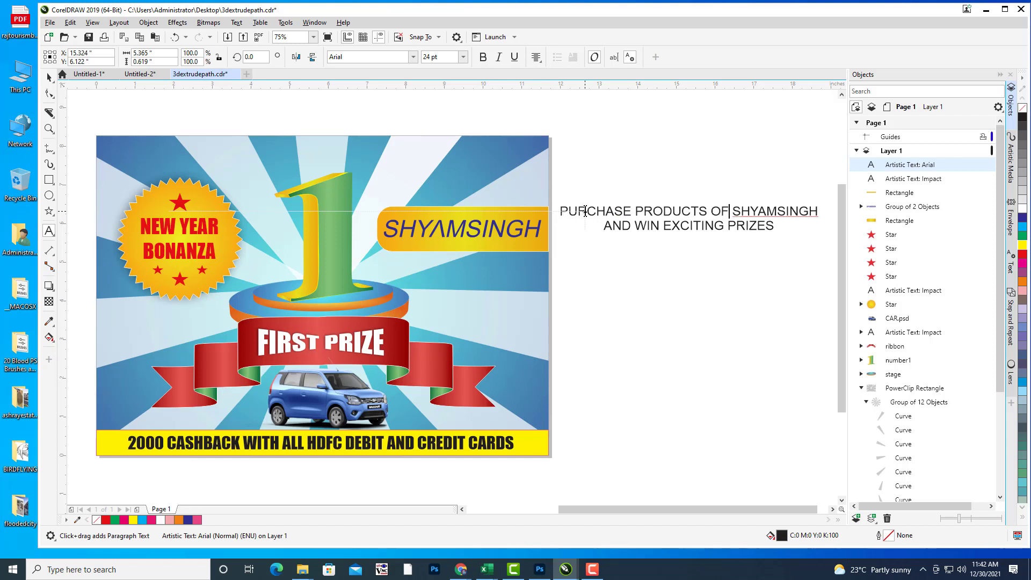
key(BackSpace)
key(BackSpace)
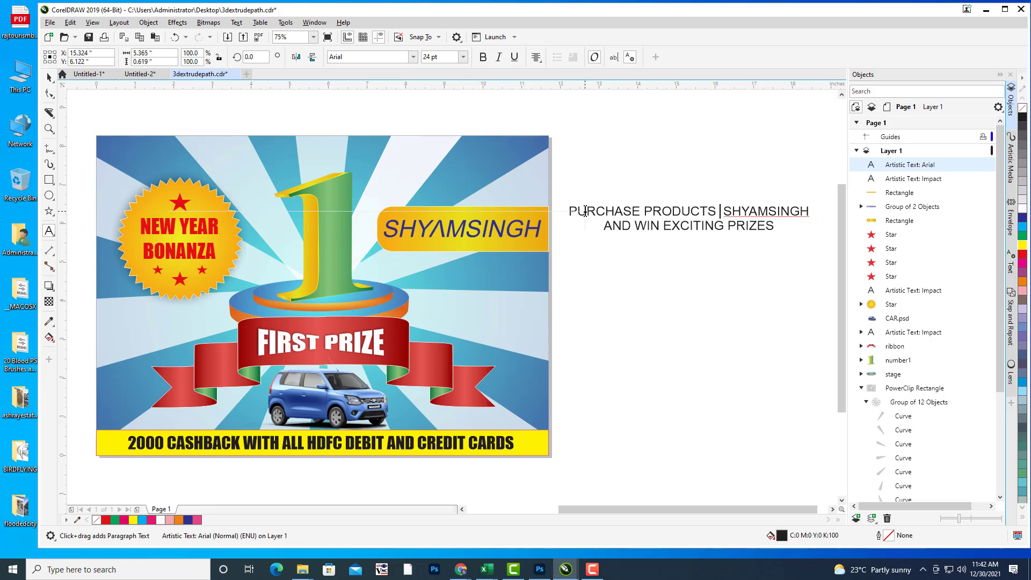
text(ON ABOVE)
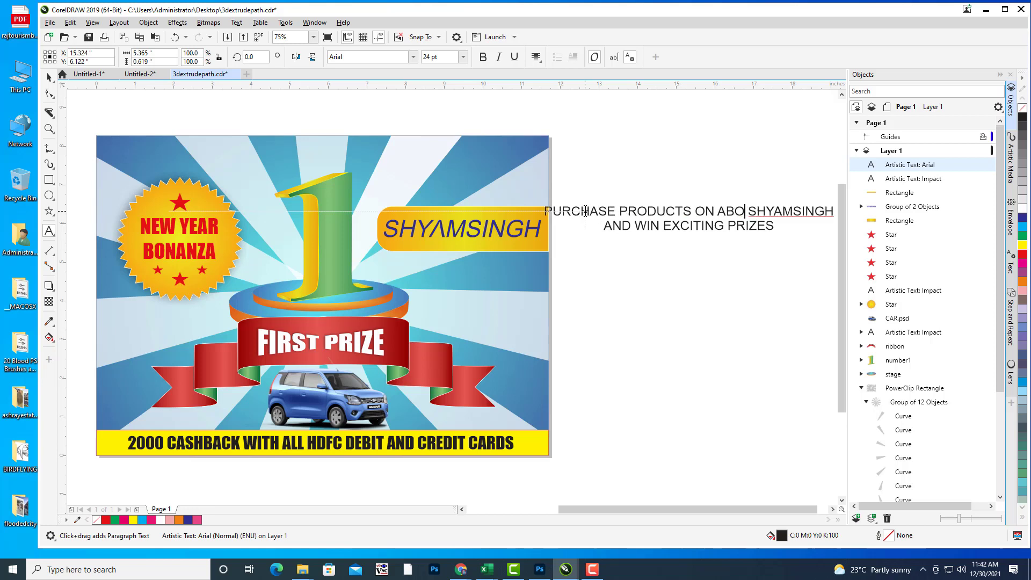
text(00)
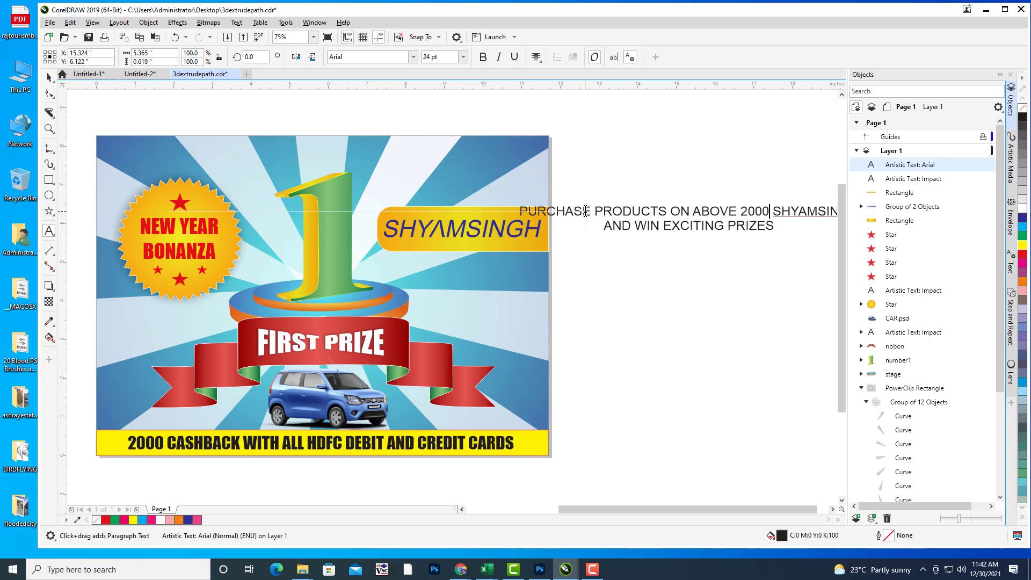
text(0)
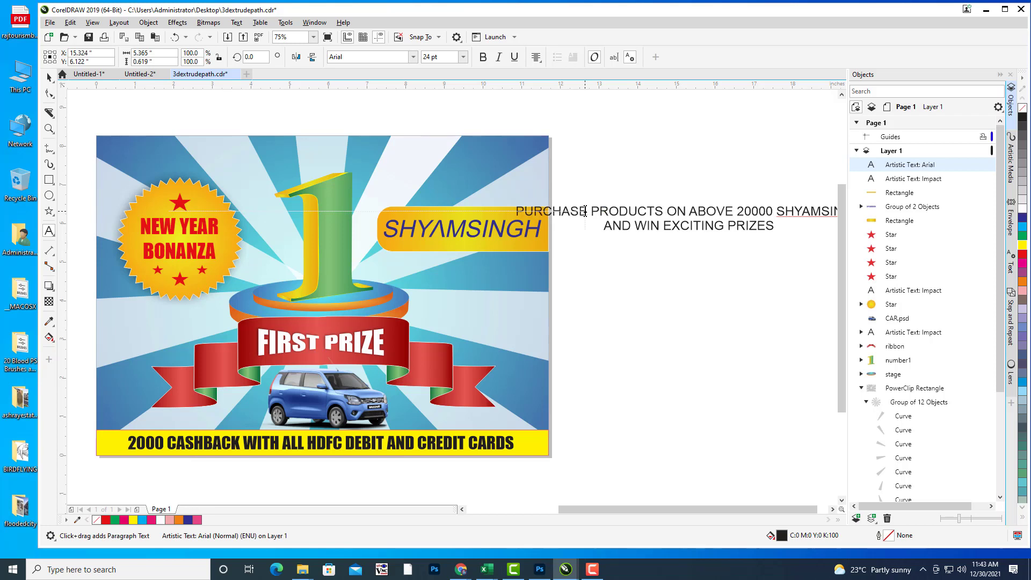
text( IN)
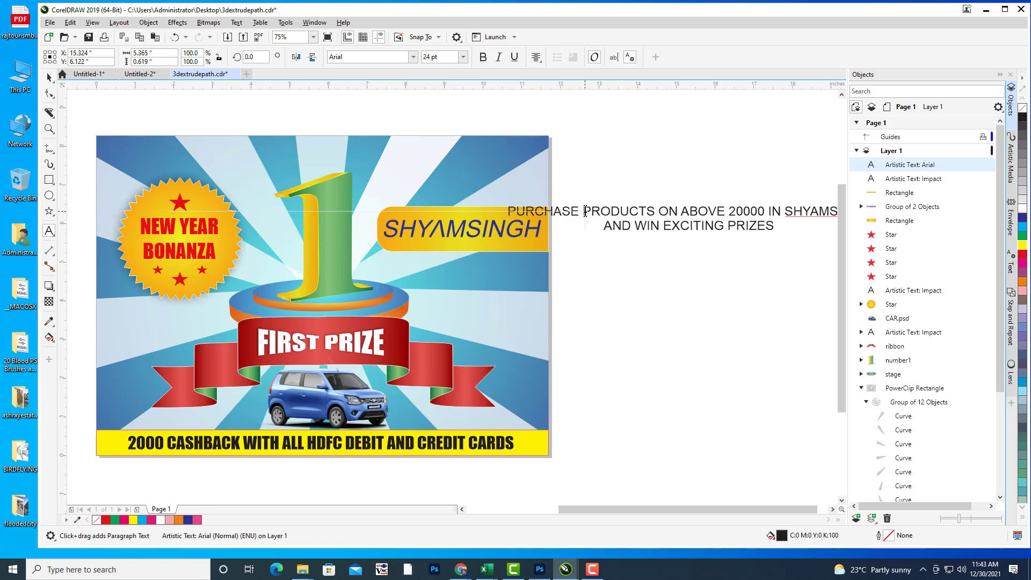
click(790, 215)
drag(682, 507, 693, 507)
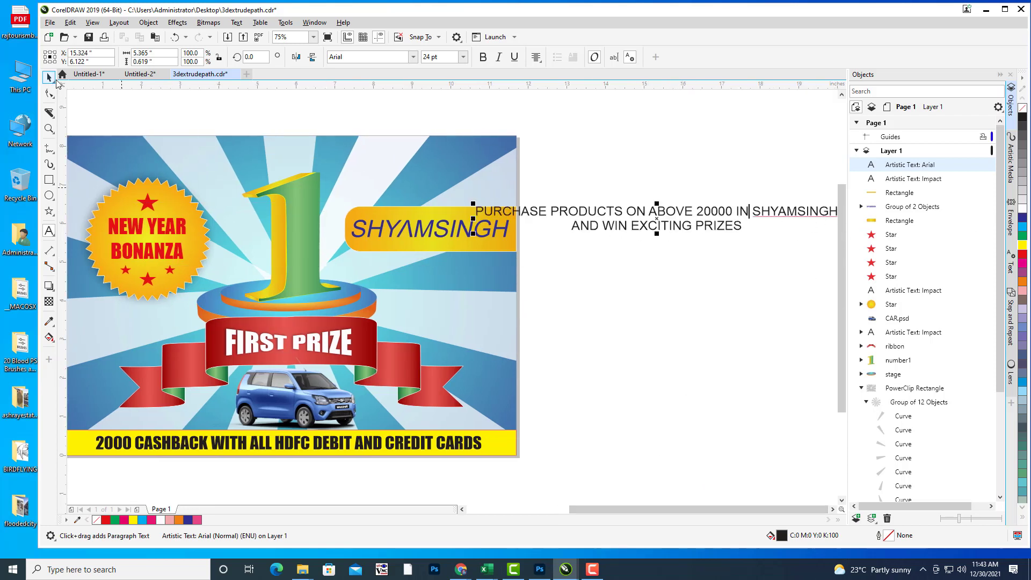
click(49, 77)
drag(662, 223, 635, 256)
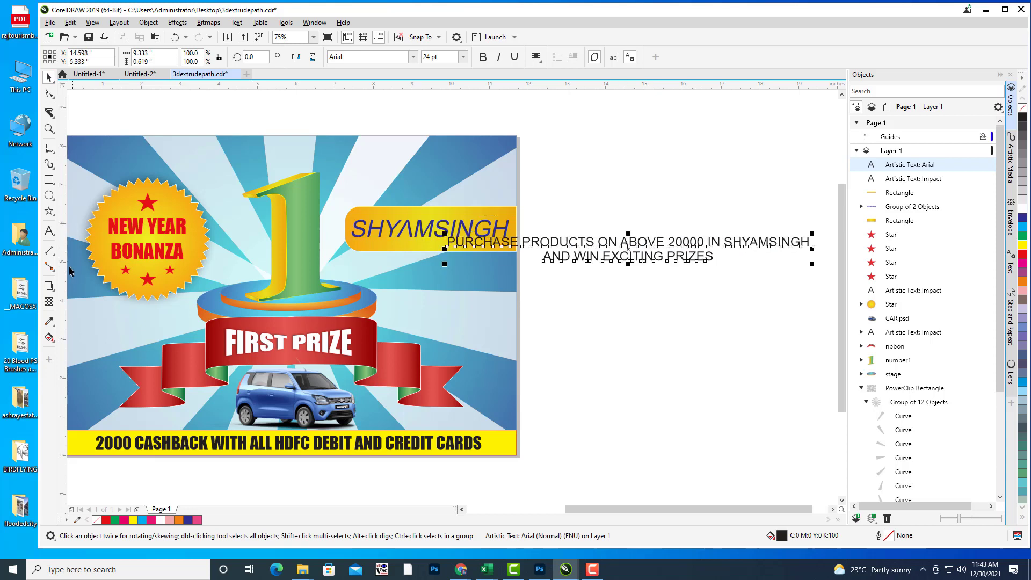
click(49, 231)
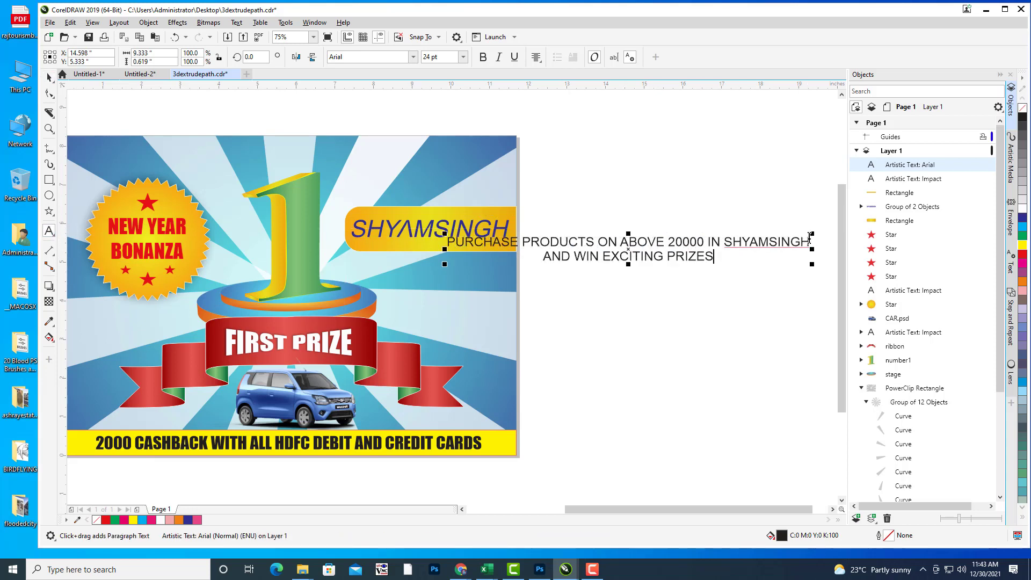
drag(811, 239, 672, 239)
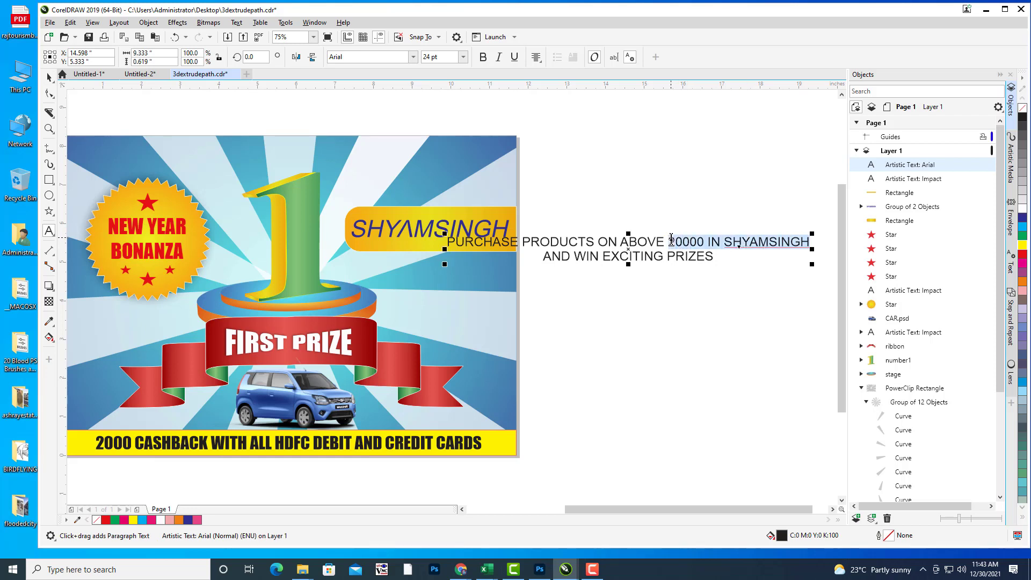
click(720, 239)
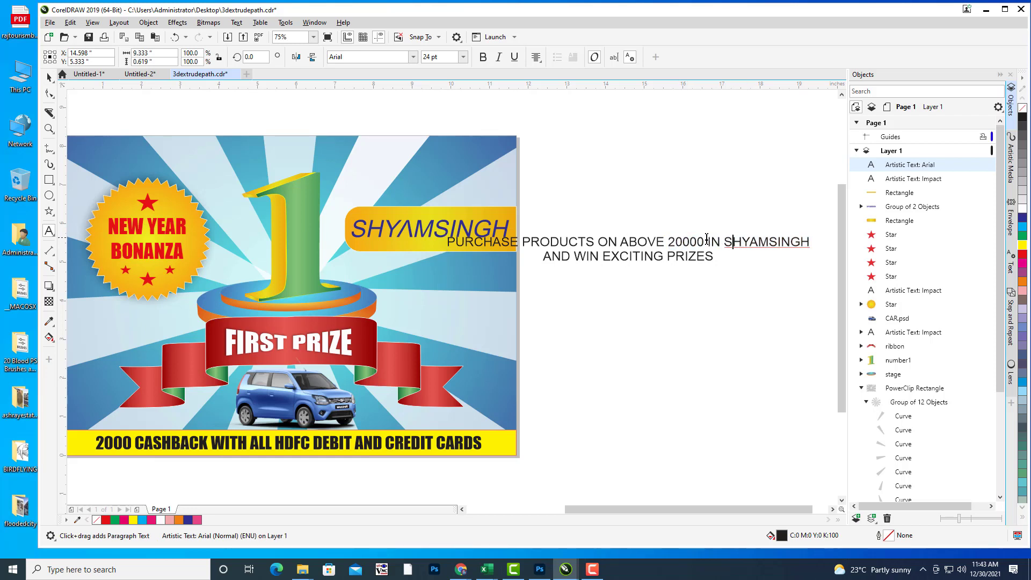
drag(709, 240, 811, 233)
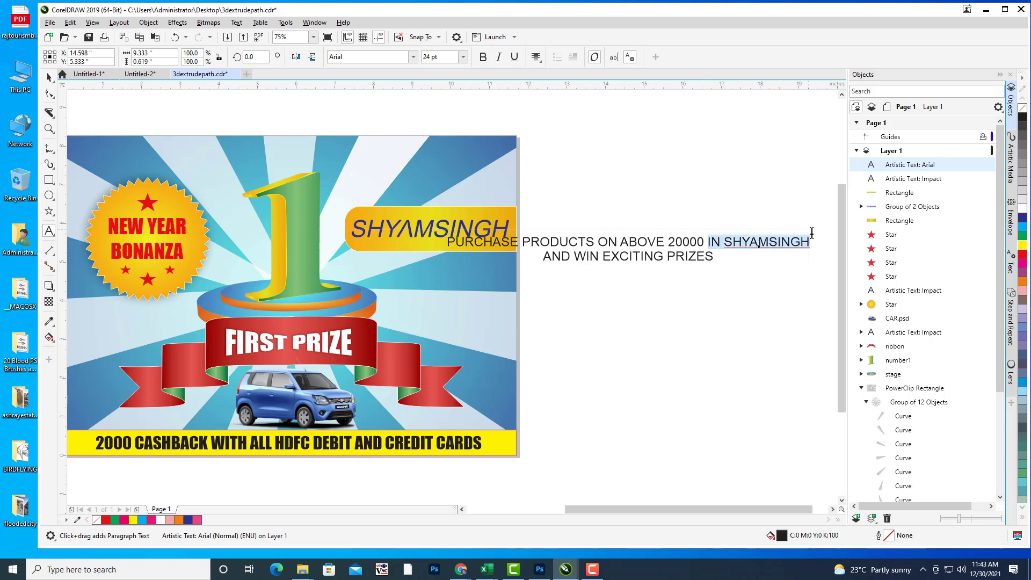
key(BackSpace)
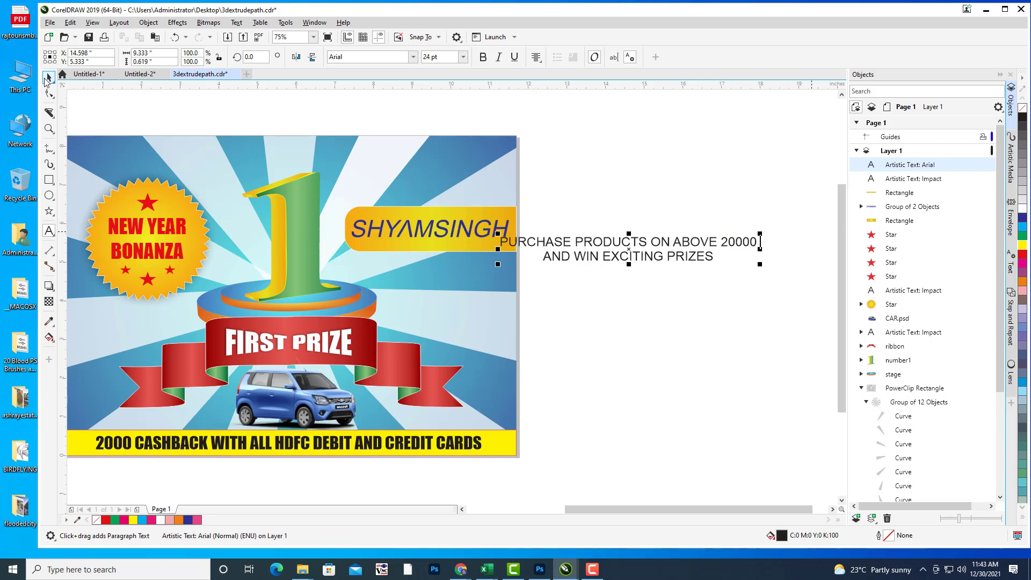
click(49, 77)
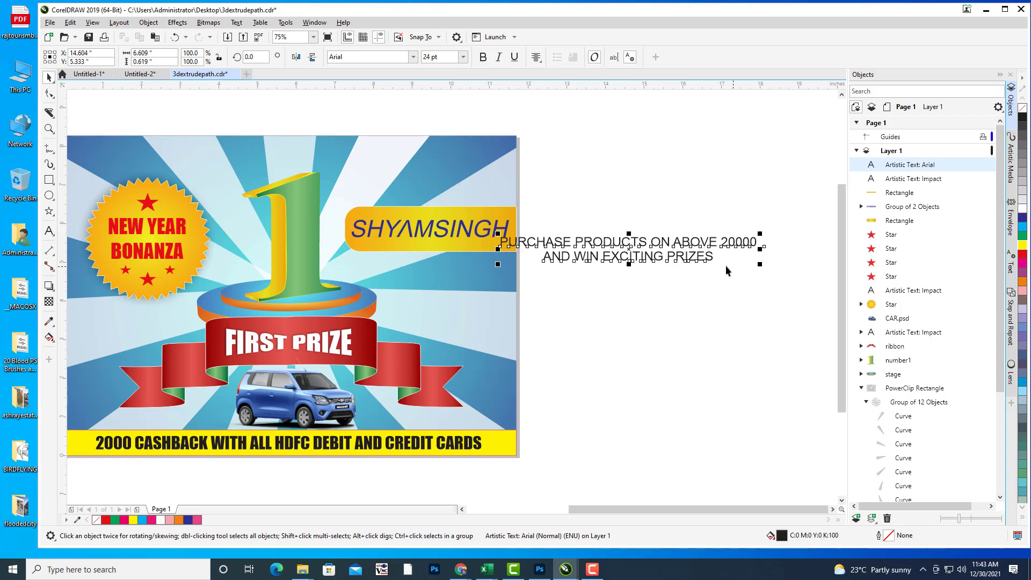
Step: Set the offer text's font to Impact
click(393, 58)
text(Impact)
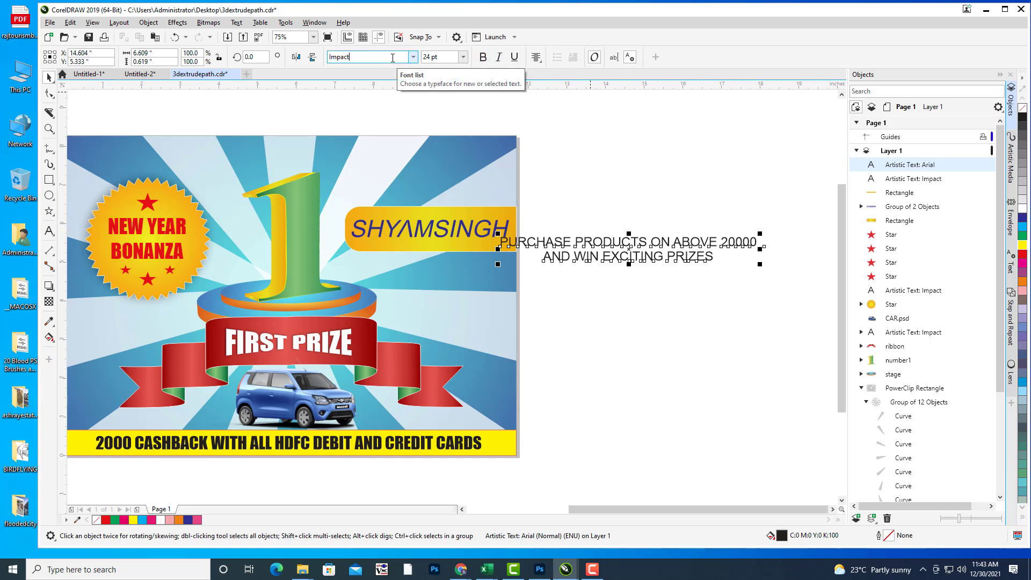
key(Return)
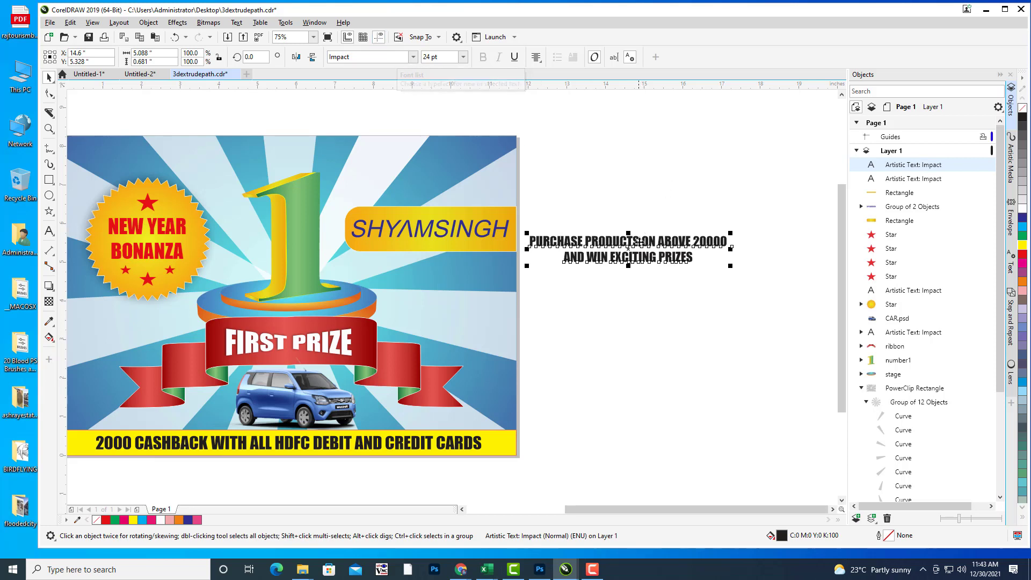
Step: Place the offer text in the poster's upper right corner, scaled to 24 pt
drag(629, 249, 669, 231)
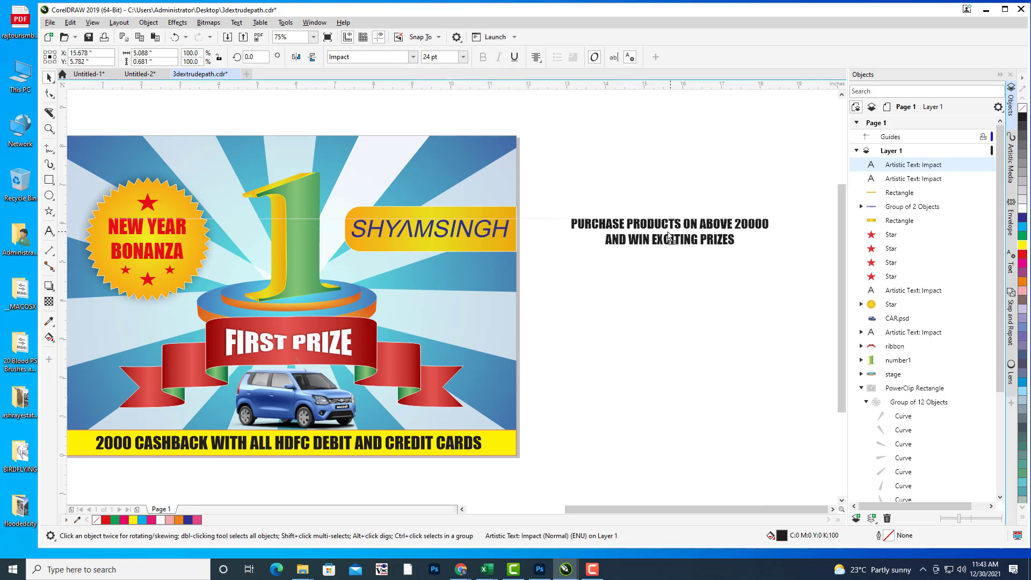
drag(683, 318, 744, 329)
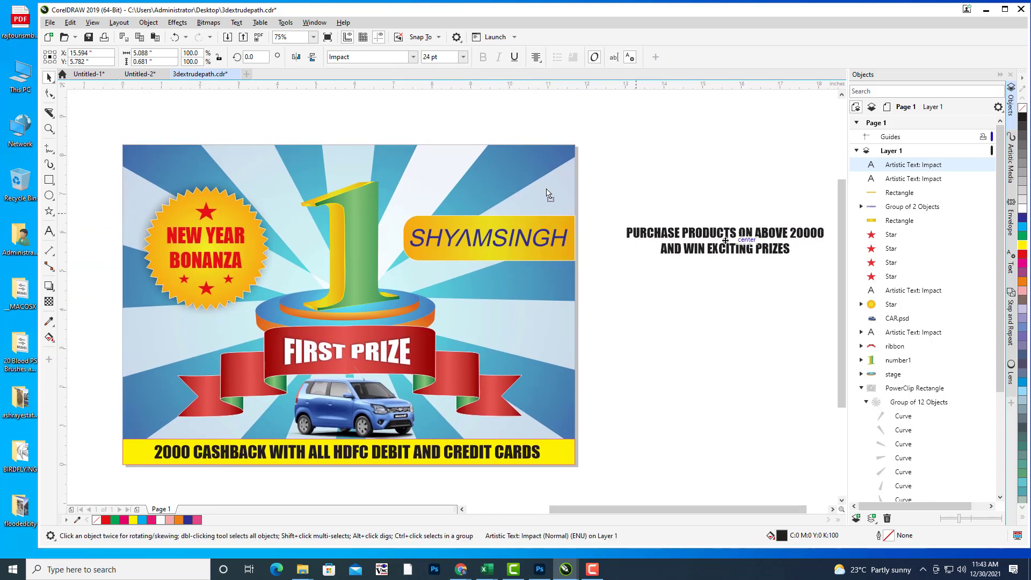
drag(725, 241, 474, 180)
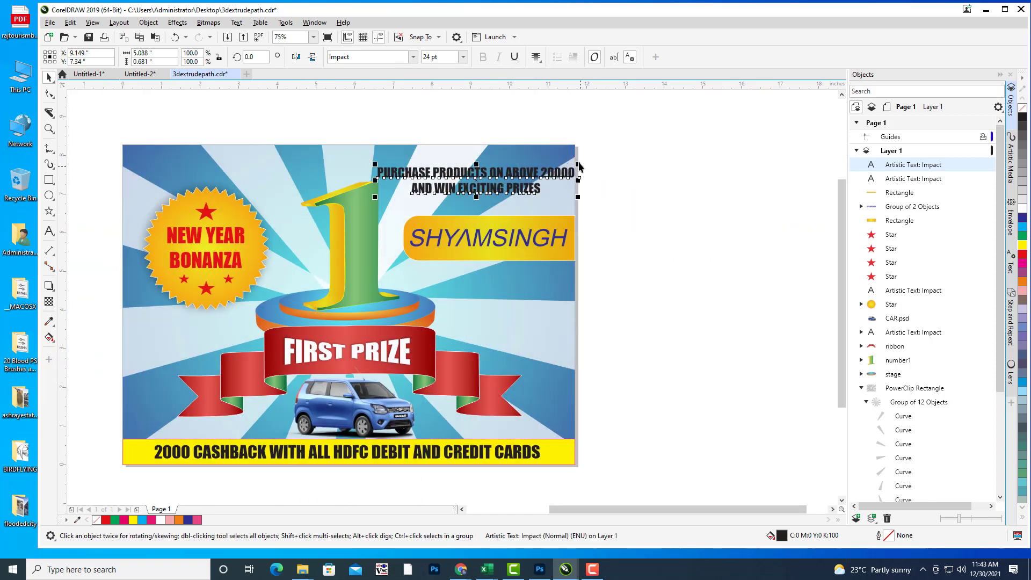
drag(578, 164, 545, 171)
drag(473, 189, 640, 216)
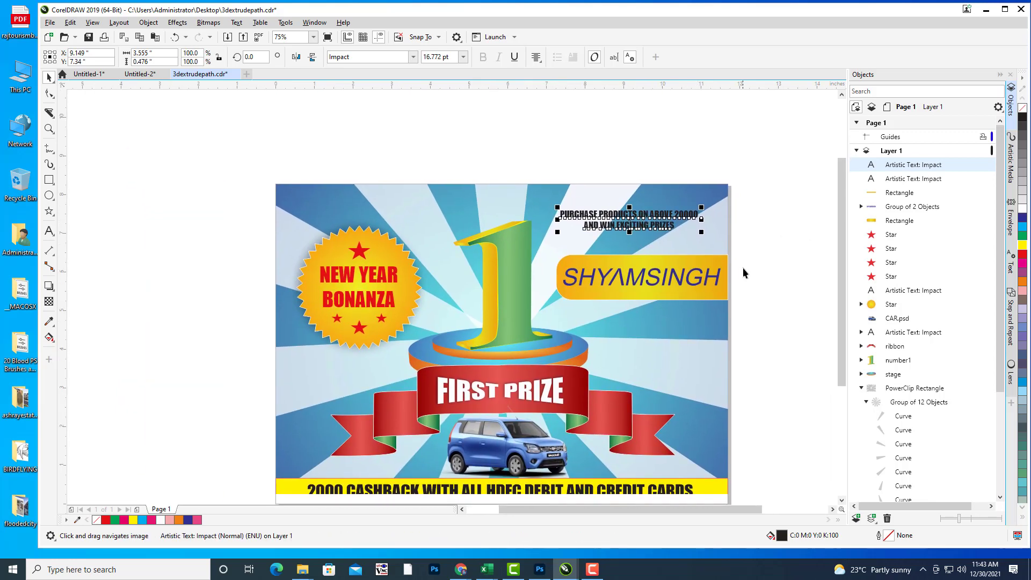
drag(702, 232, 736, 248)
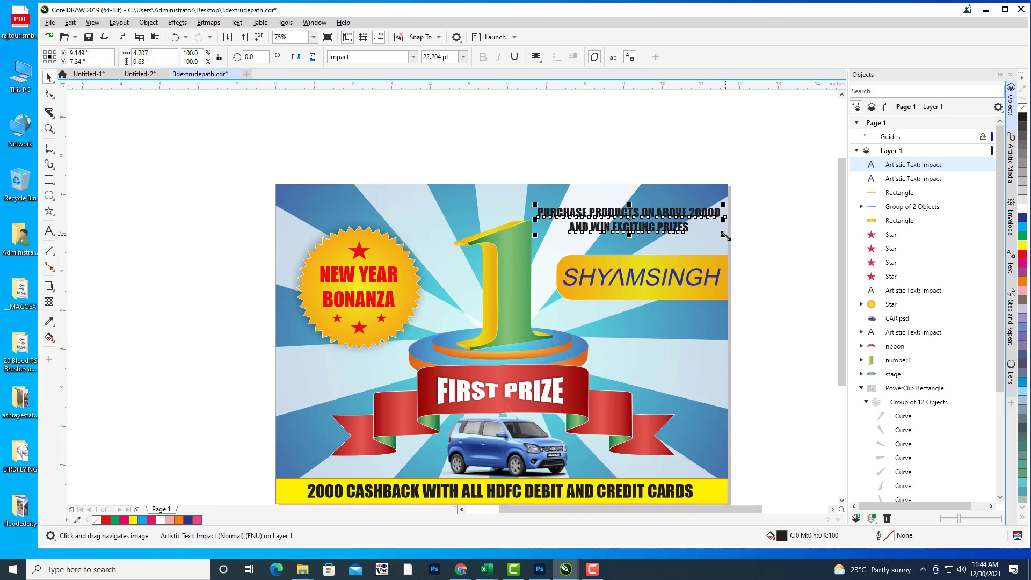
drag(724, 235, 731, 237)
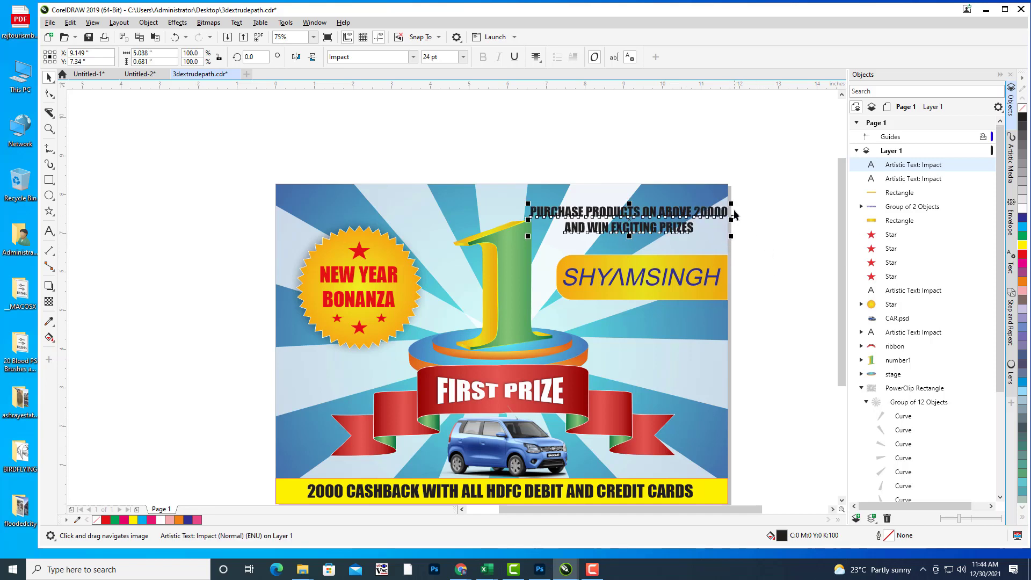
key(Left)
key(Left)
key(Left)
key(Left)
key(Left)
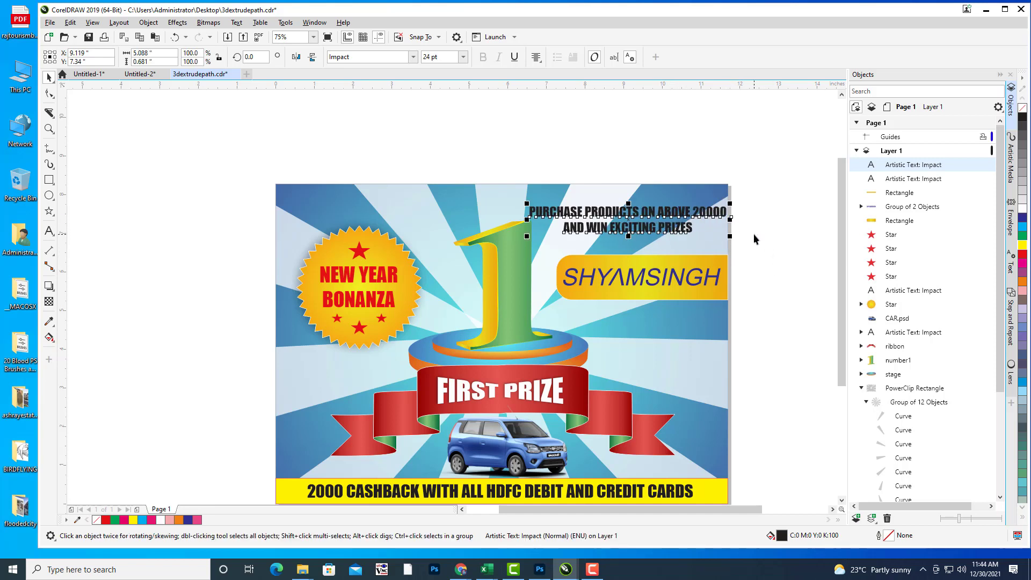
key(Left)
key(Left)
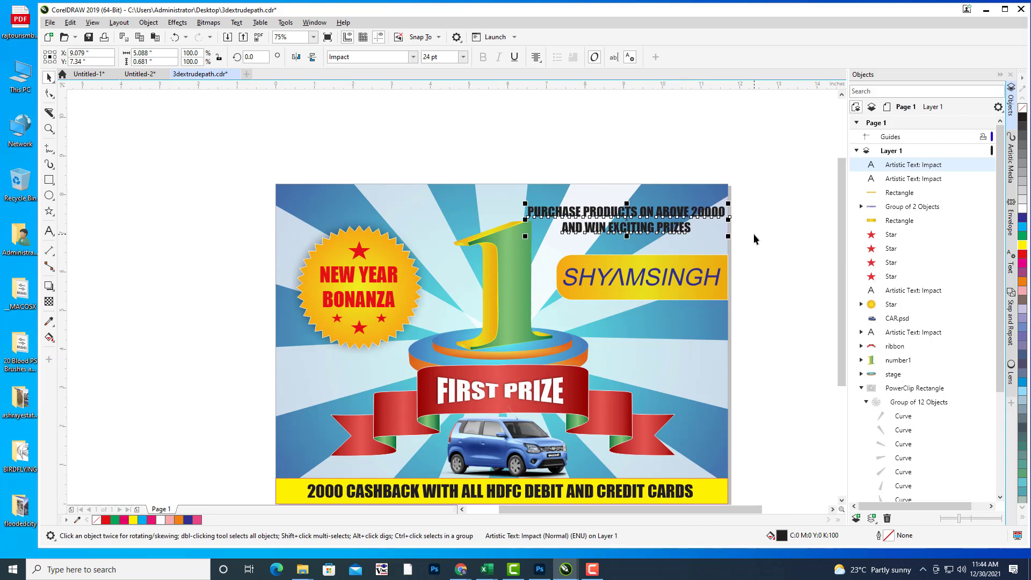
drag(622, 255, 600, 234)
Step: Fill the offer text red (C0 M100 Y100 K0) after briefly trying yellow
click(623, 199)
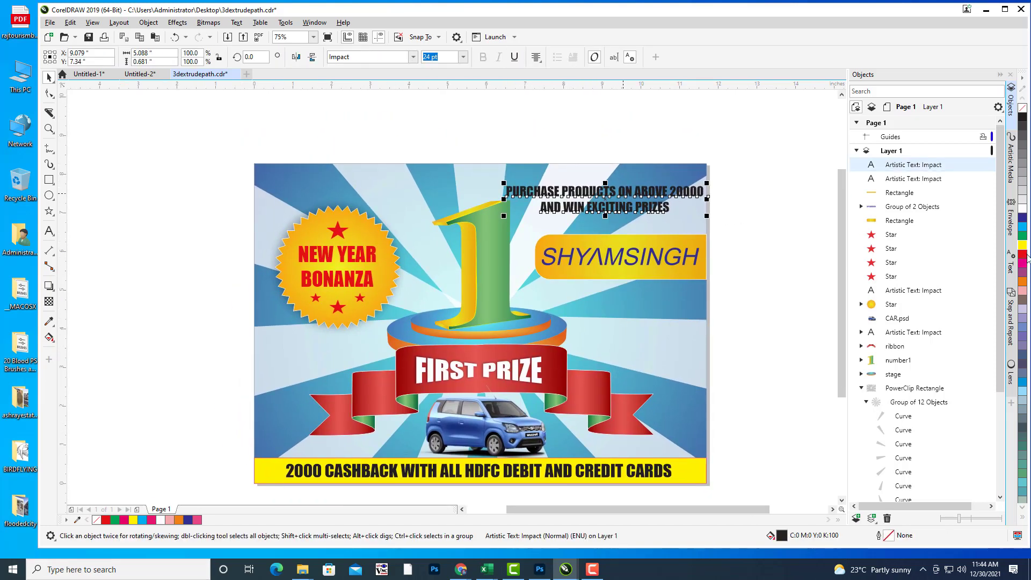
click(1025, 258)
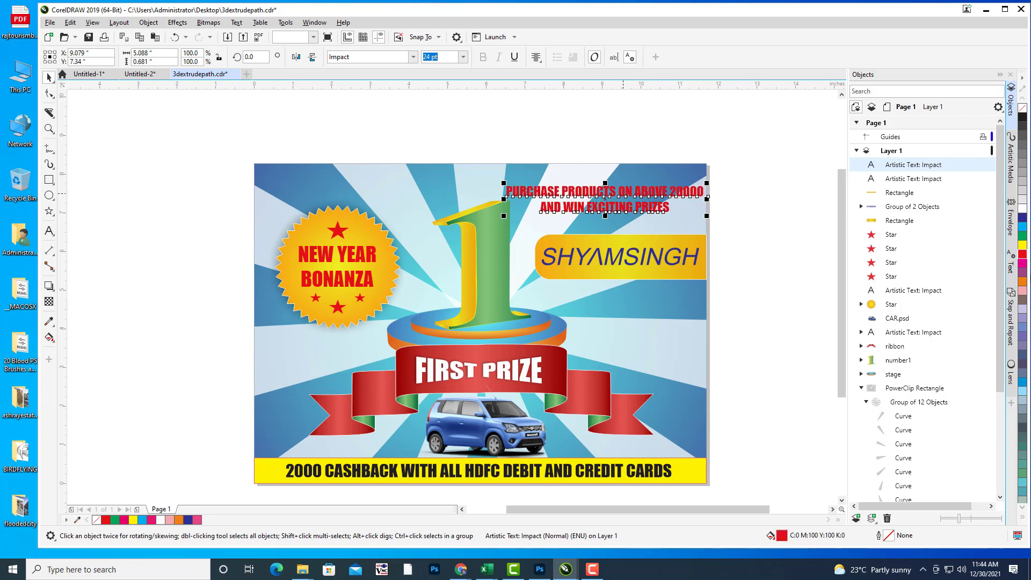
click(1025, 245)
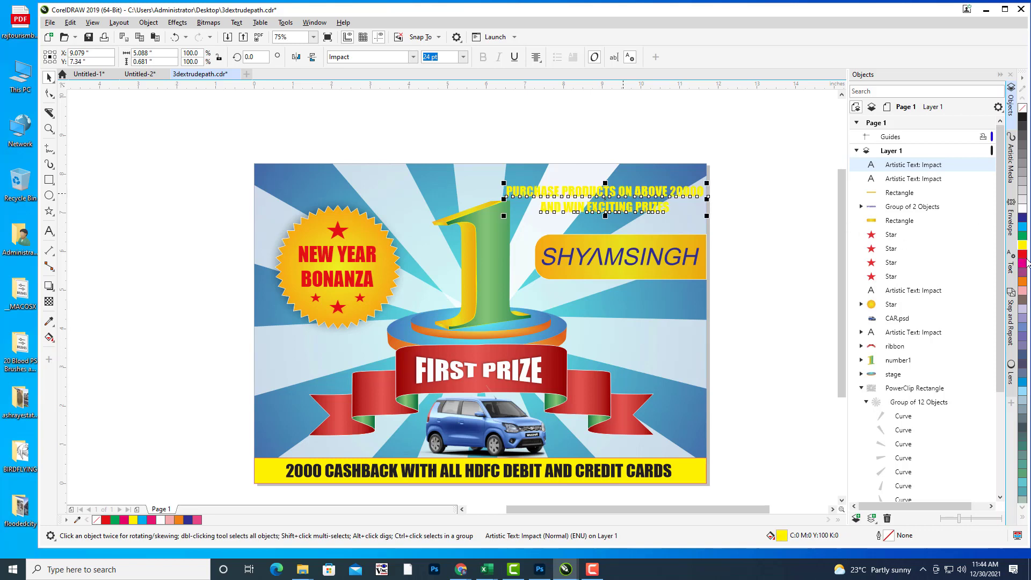
click(1024, 258)
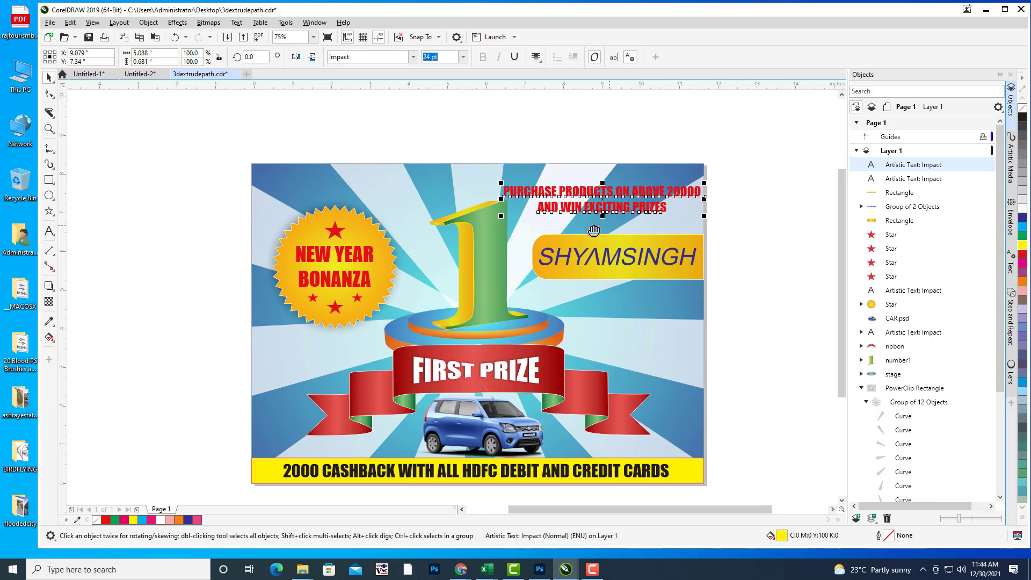
Step: Set the offer text's outline colour to white in the Outline Pen dialog
double_click(890, 538)
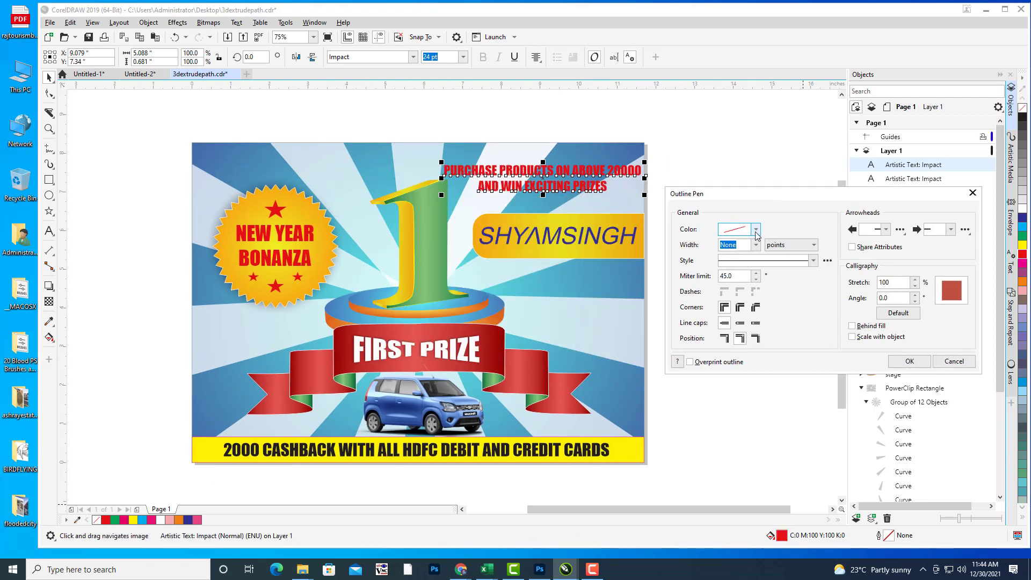
click(756, 230)
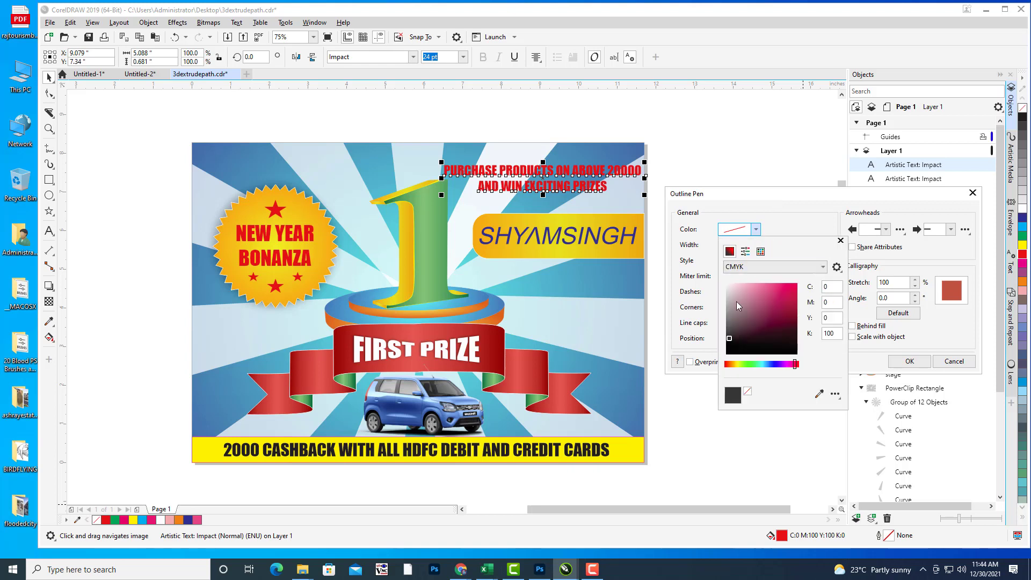
click(727, 284)
click(701, 255)
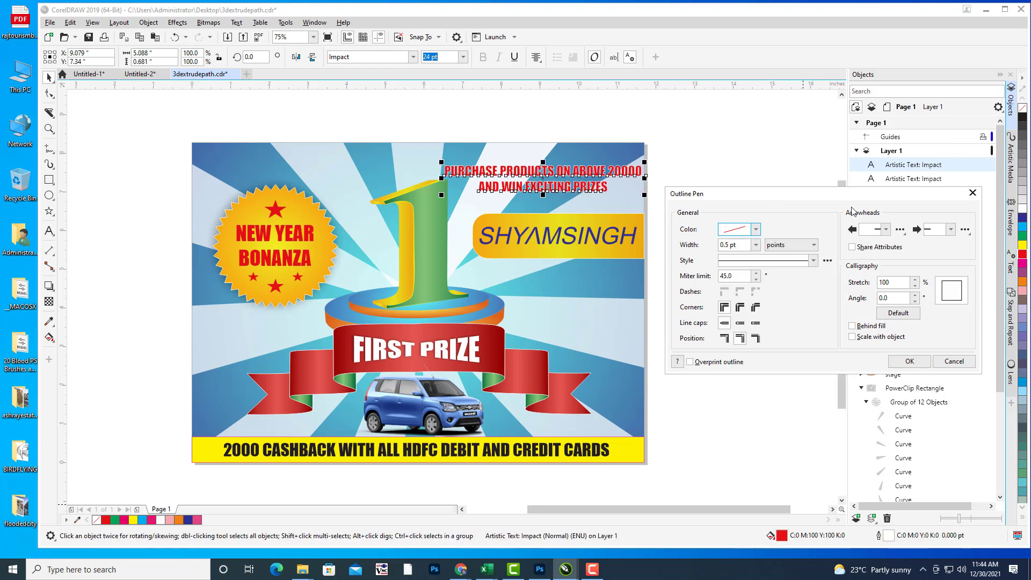
drag(801, 195, 778, 196)
click(887, 362)
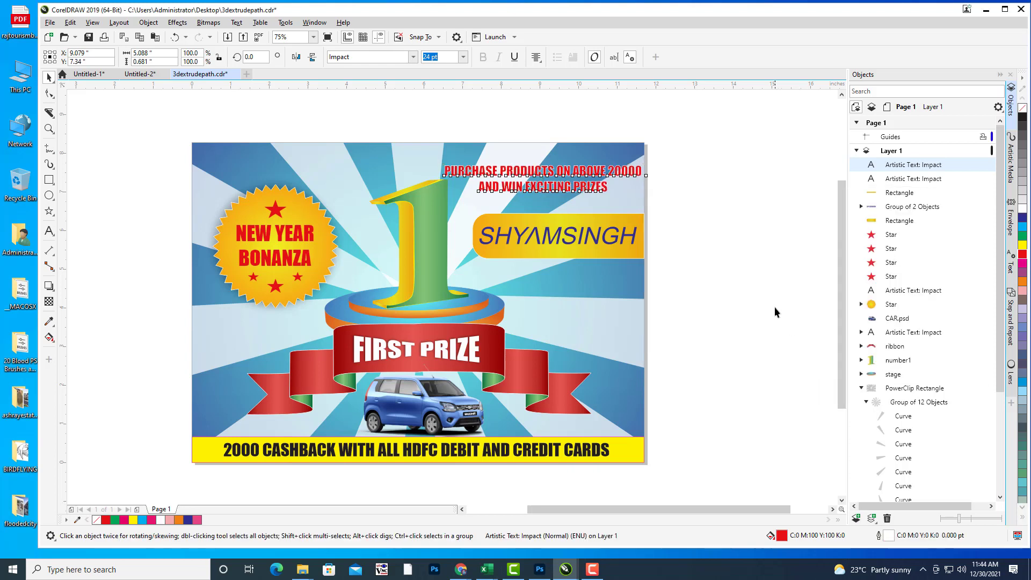
Step: Deselect the text and reposition the poster in view
click(665, 286)
drag(665, 286, 720, 292)
drag(754, 254, 749, 254)
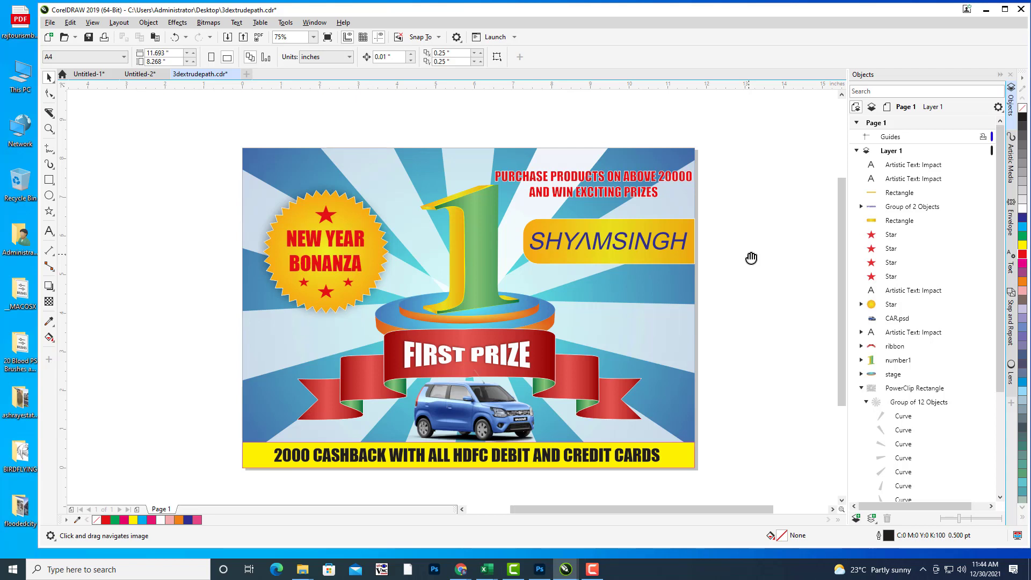
drag(613, 249, 642, 247)
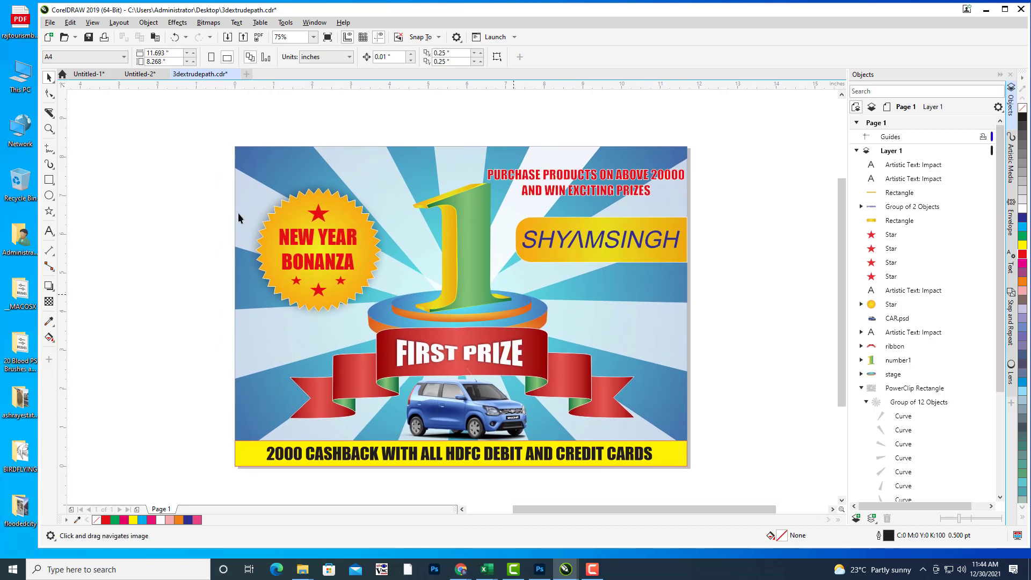
click(50, 22)
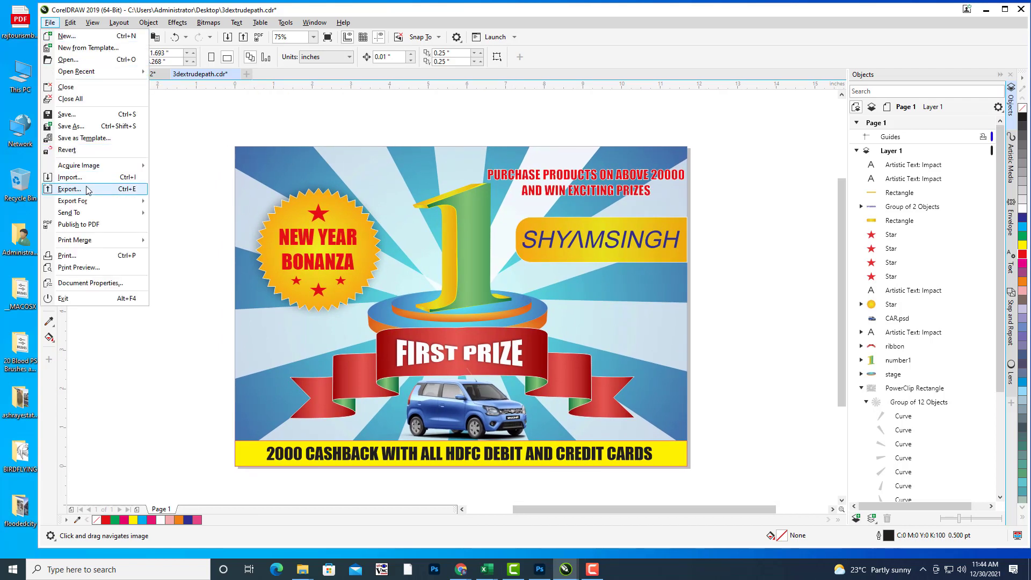
click(119, 194)
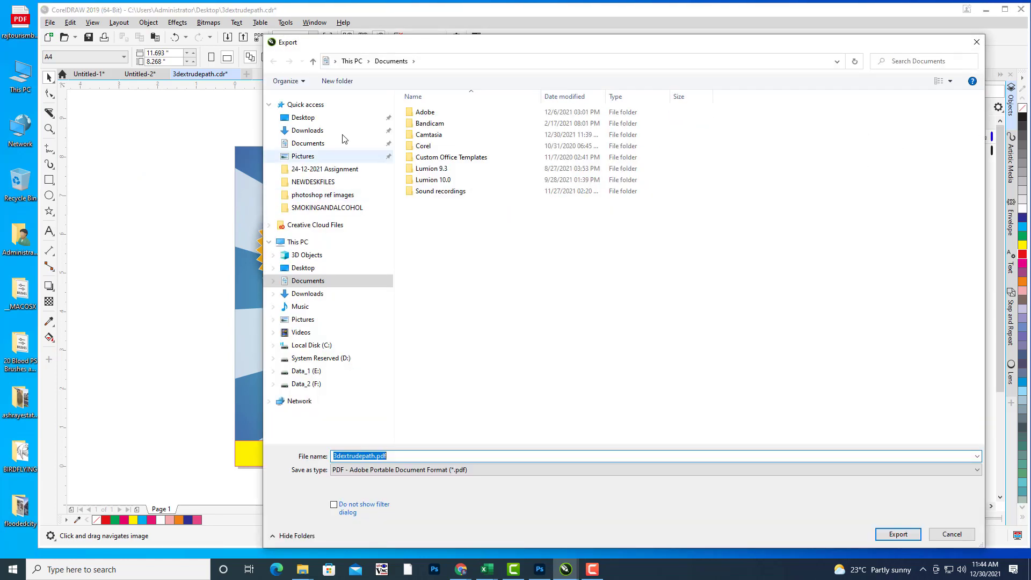
click(301, 117)
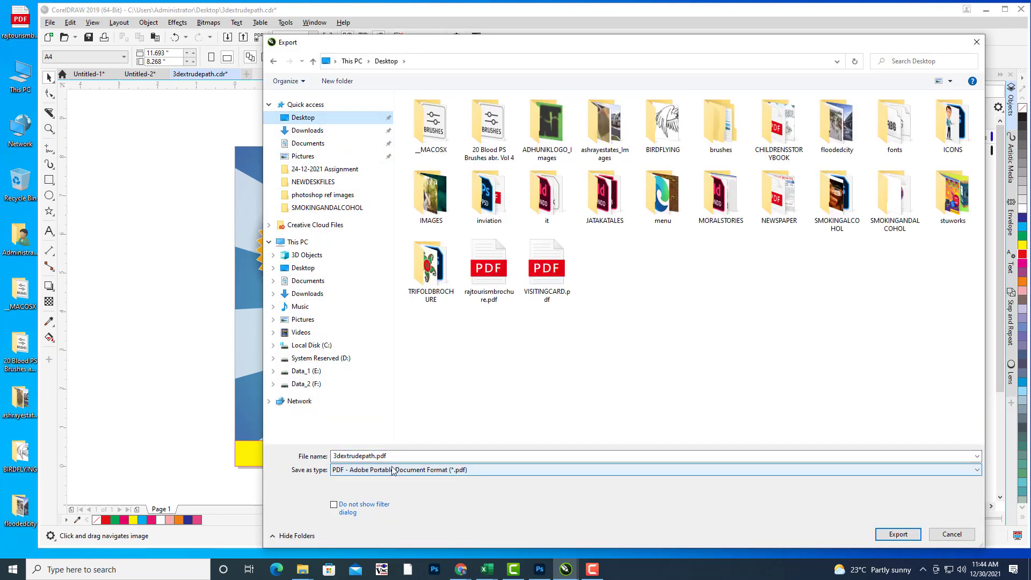
click(405, 455)
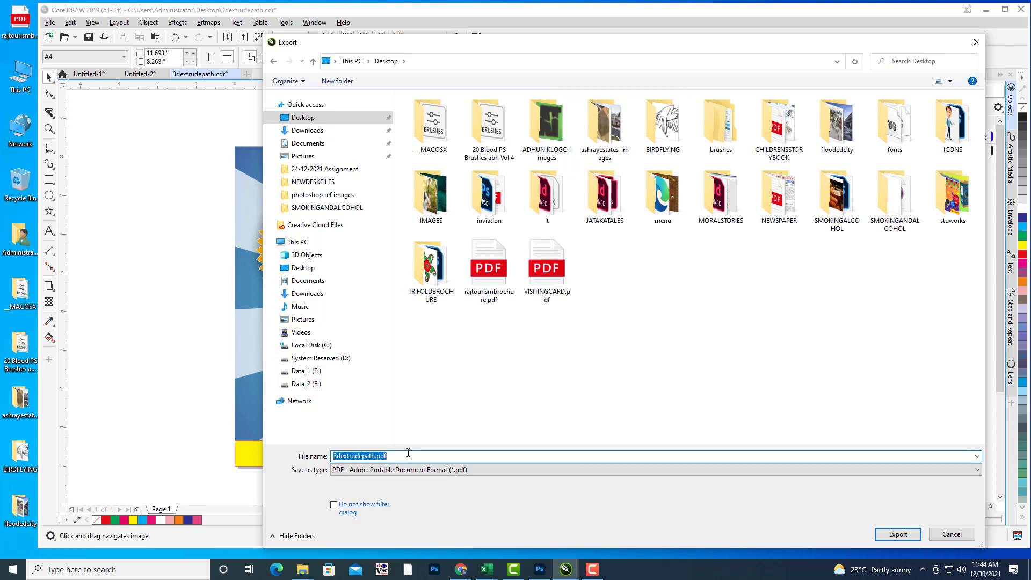
text(SHAY)
drag(604, 41, 599, 26)
click(893, 520)
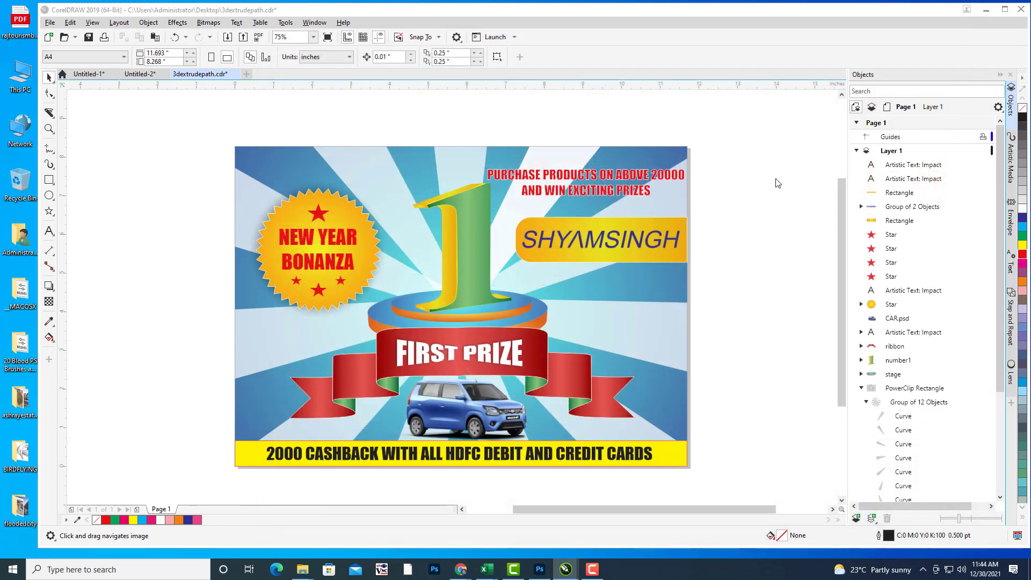
drag(543, 157, 843, 4)
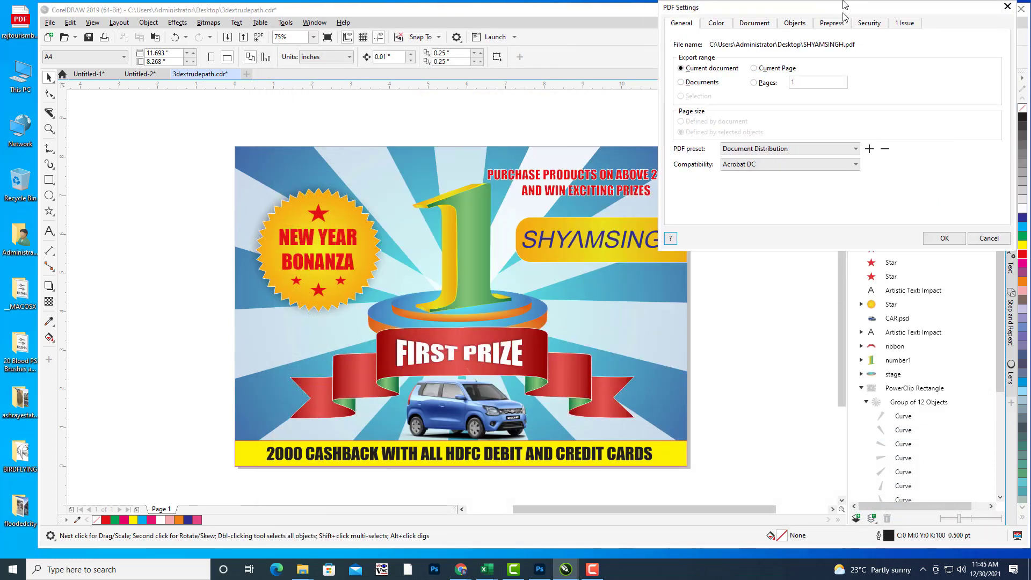
drag(746, 7, 729, 22)
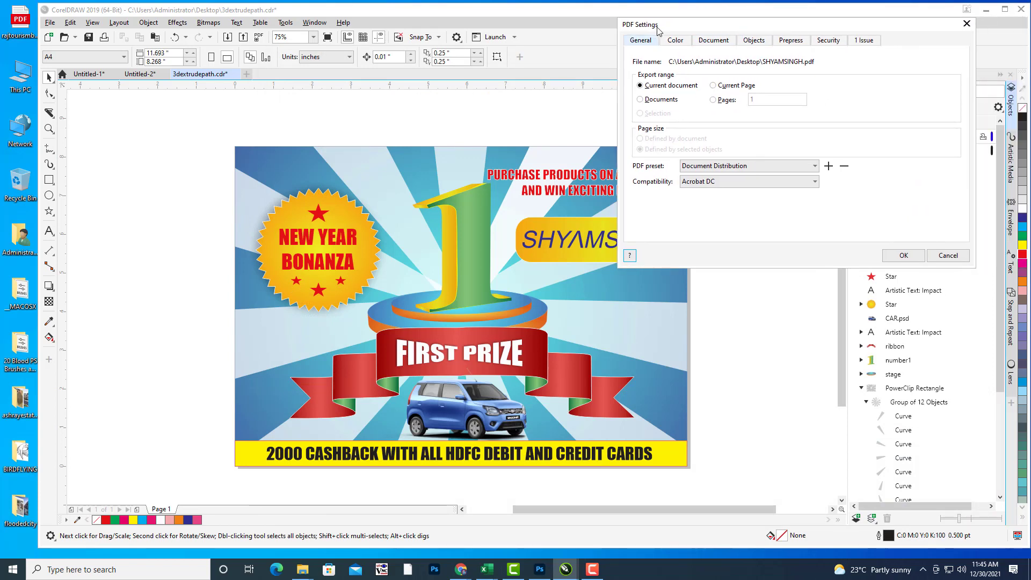
click(904, 256)
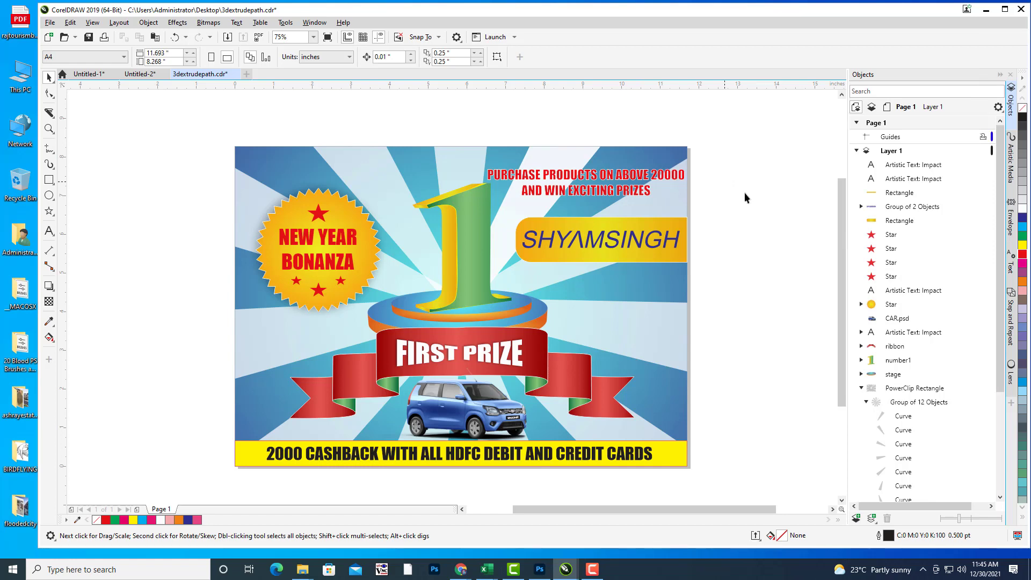
click(987, 10)
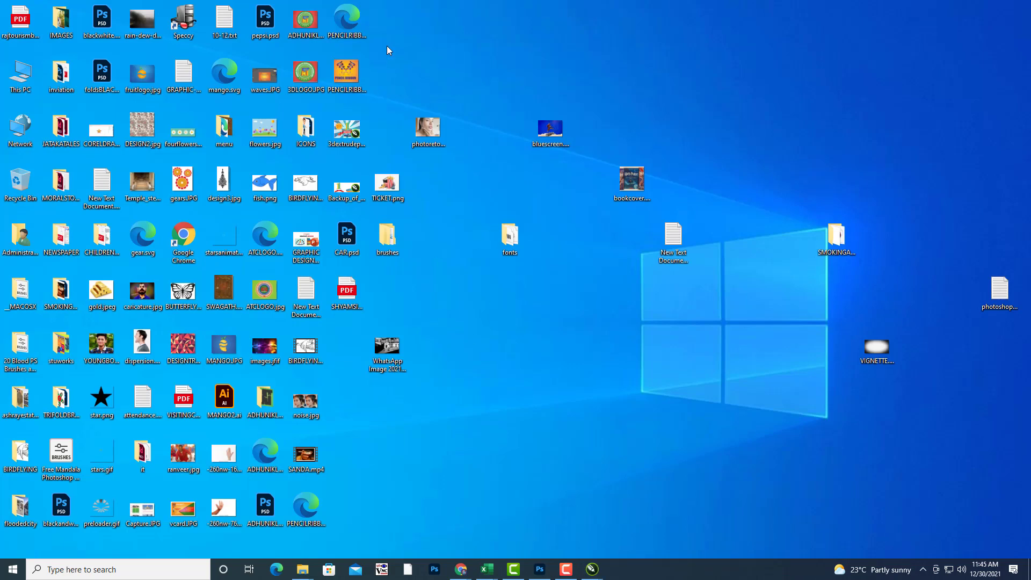
click(345, 298)
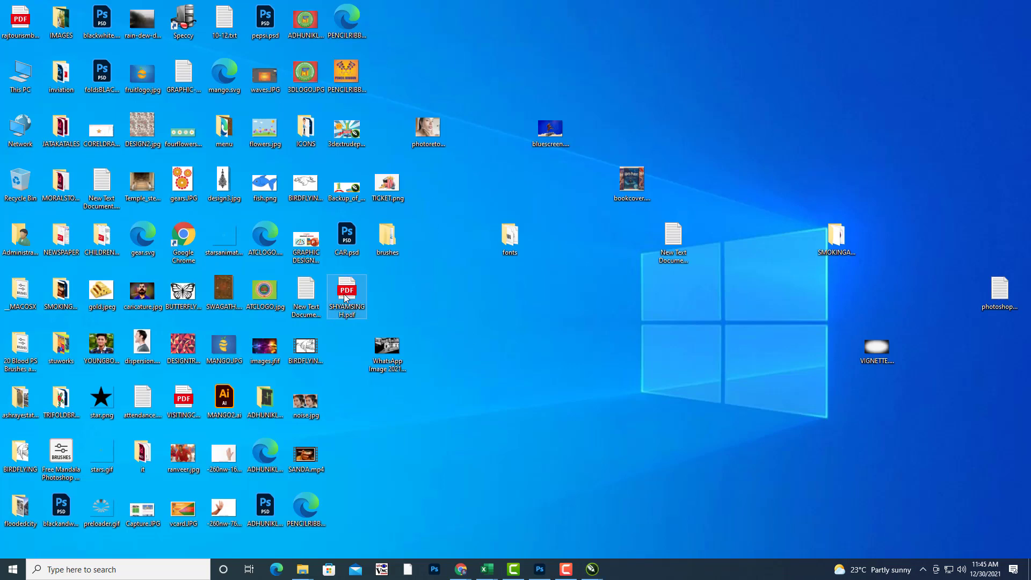
double_click(346, 298)
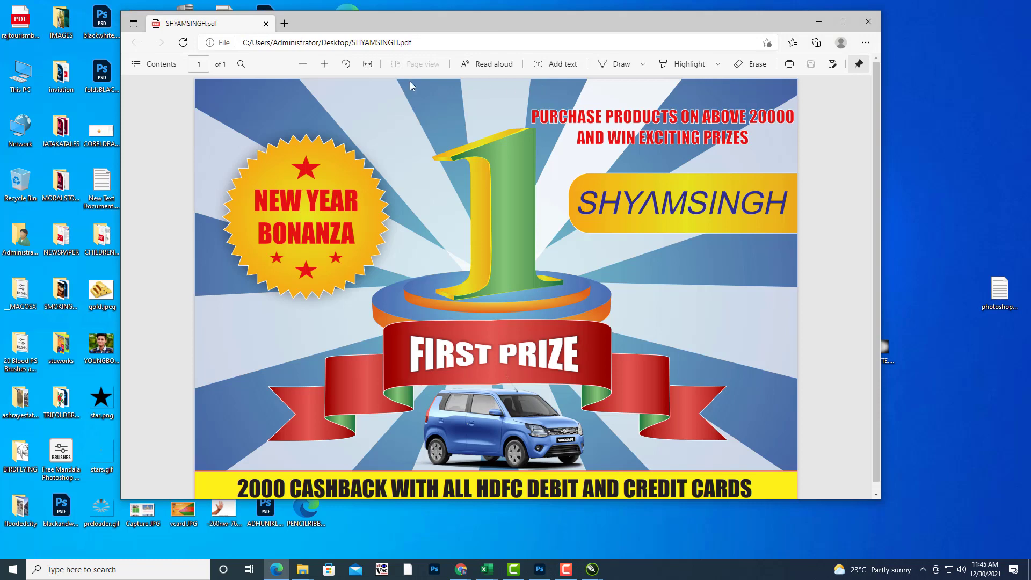
click(303, 64)
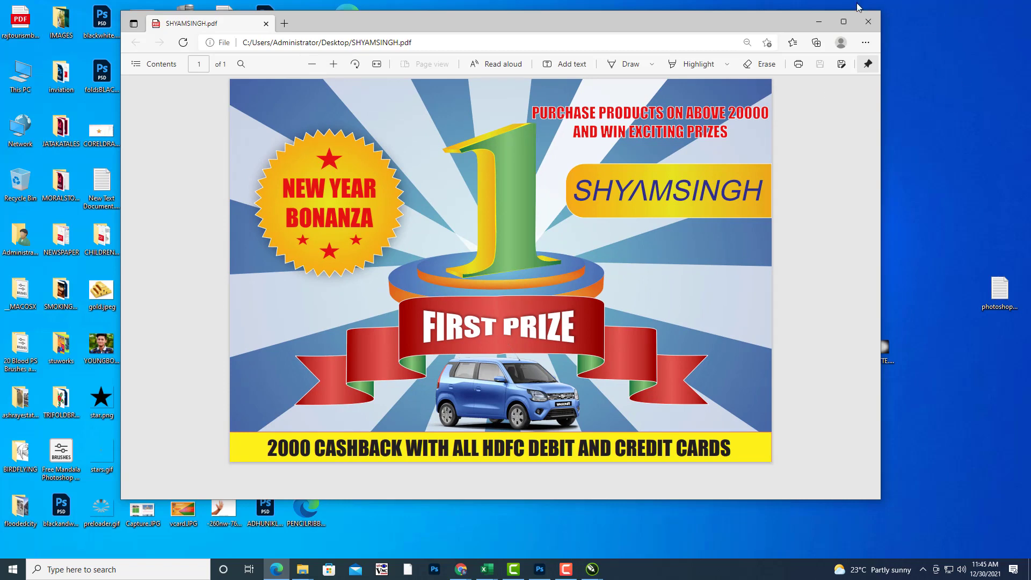
click(819, 21)
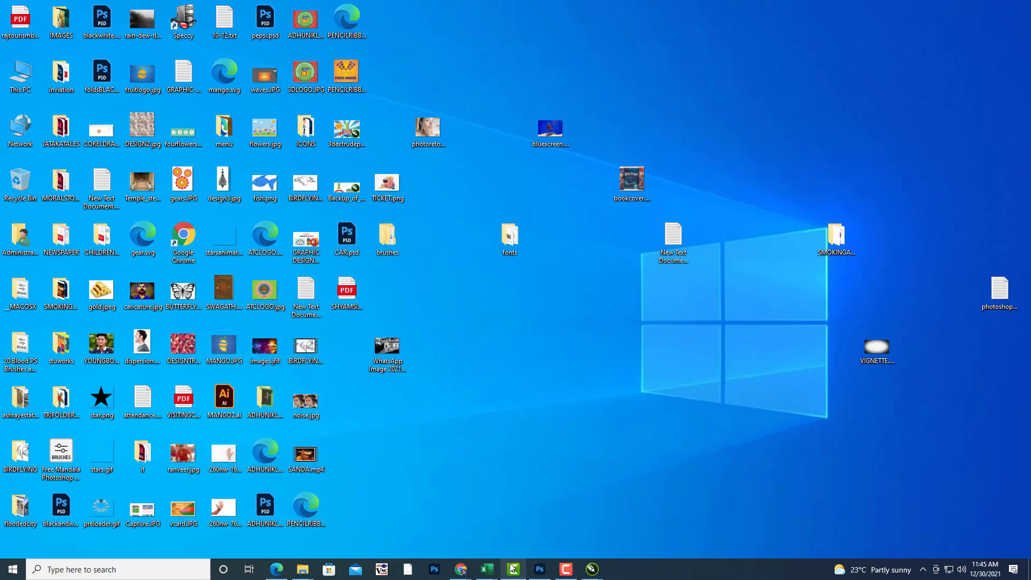
mouse_move(514, 567)
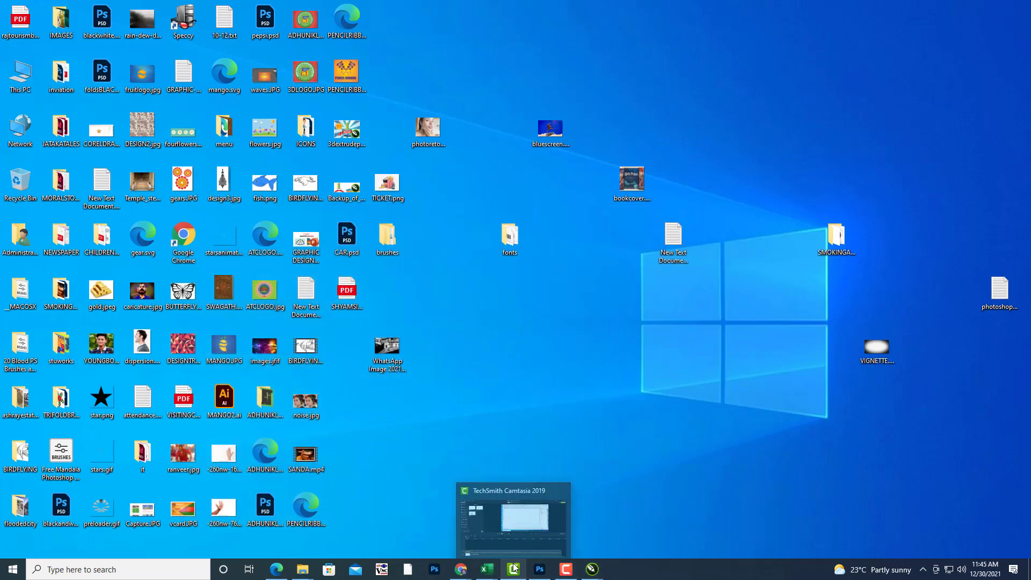
click(639, 444)
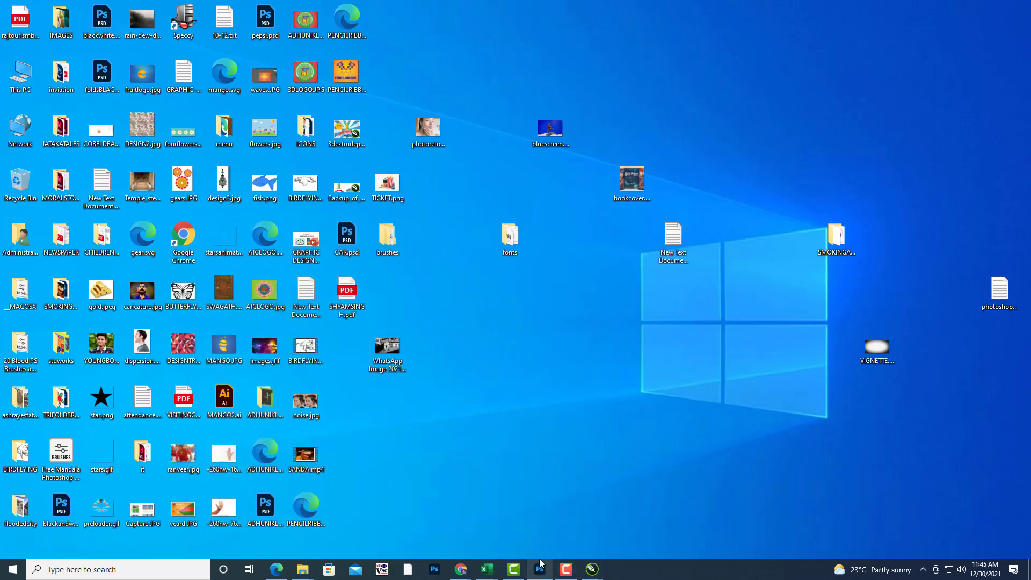
Step: Switch back to the 3dextrudepath.cdr poster document in CorelDRAW
click(591, 568)
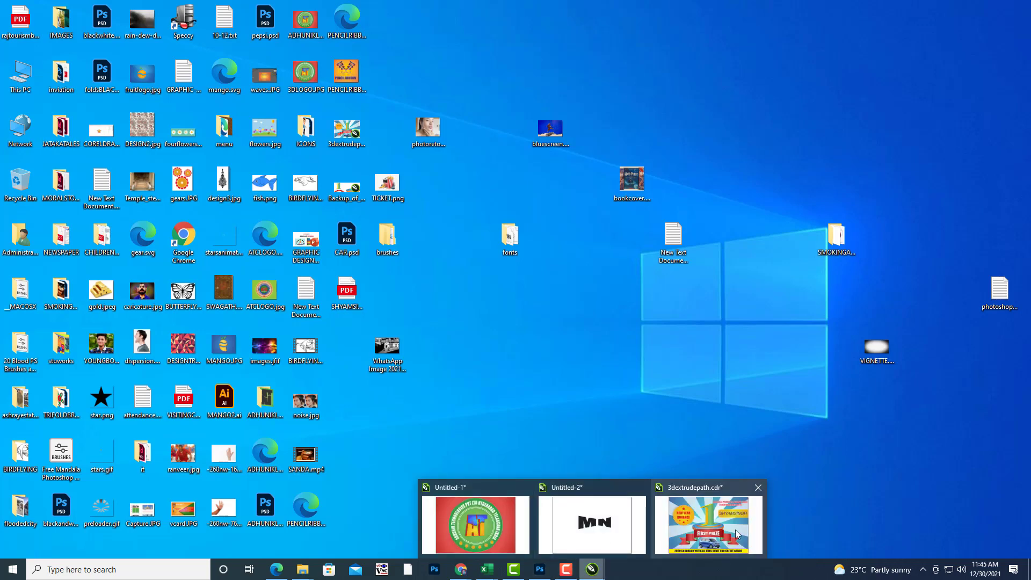
click(737, 533)
drag(672, 351, 683, 355)
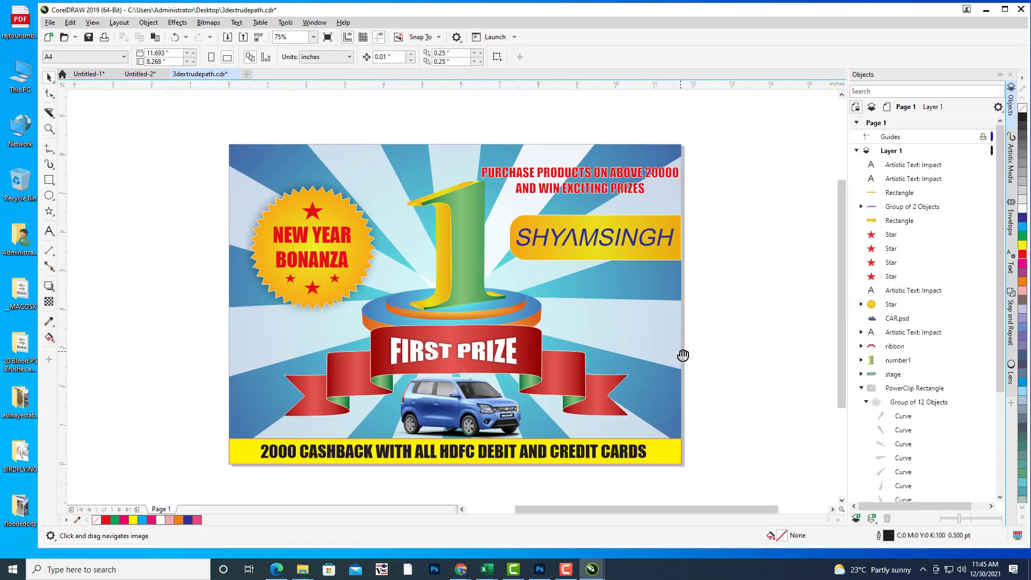
drag(691, 309, 686, 312)
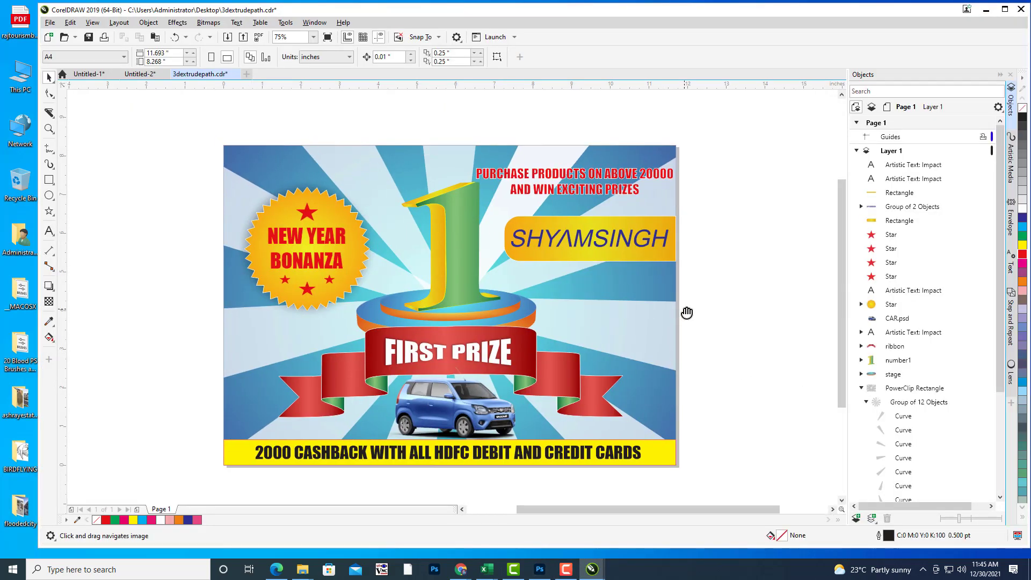
Step: Export the poster as SHYAM.svg using SVG 1.1 with UTF-8 encoding
click(49, 23)
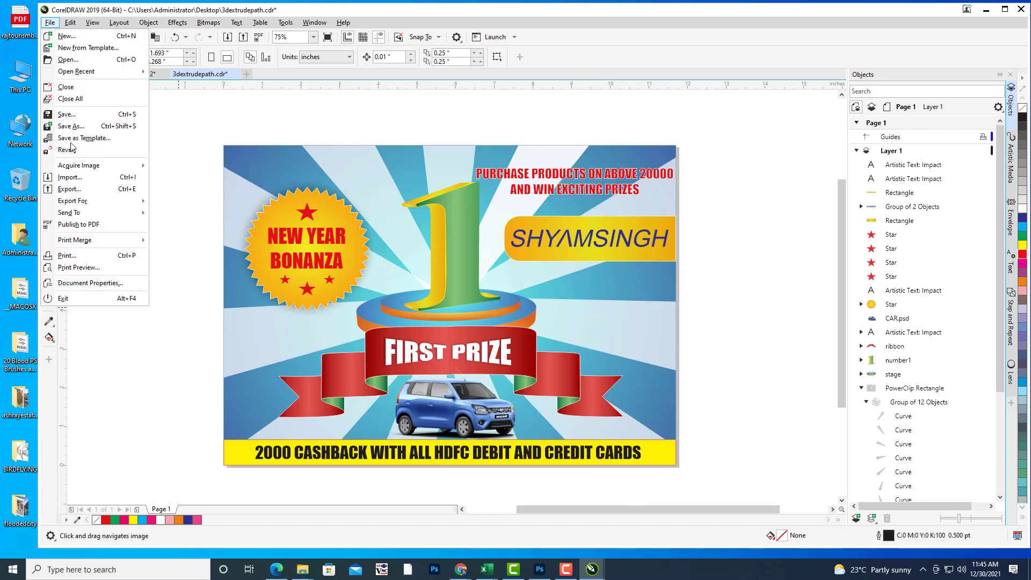
click(76, 190)
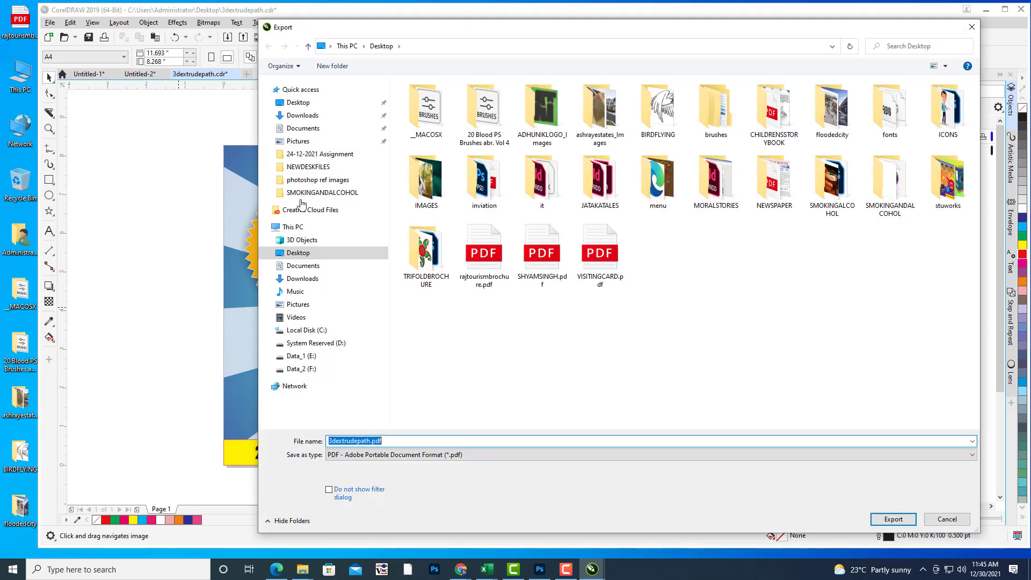
click(362, 455)
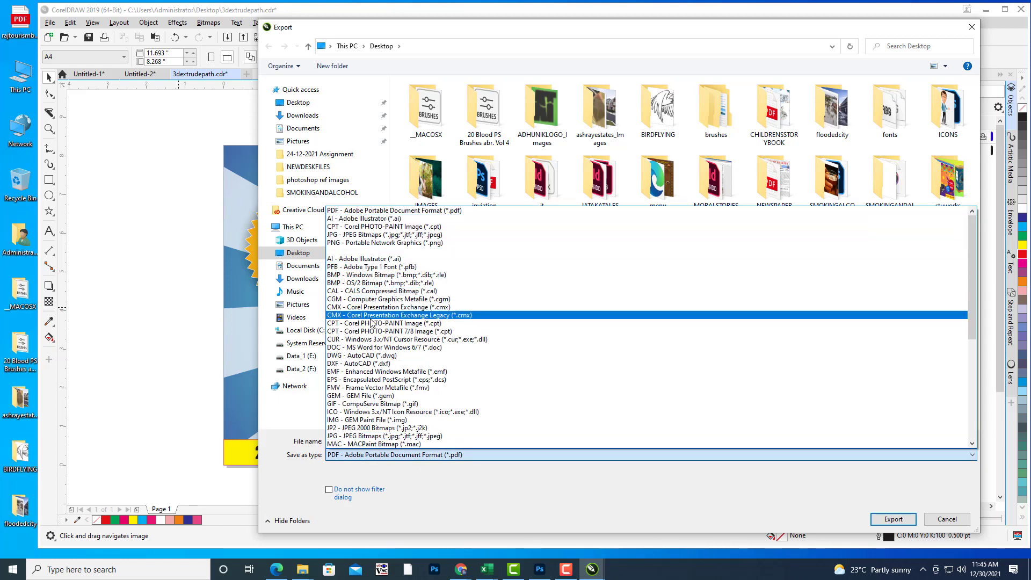
scroll(373, 324, down, 3)
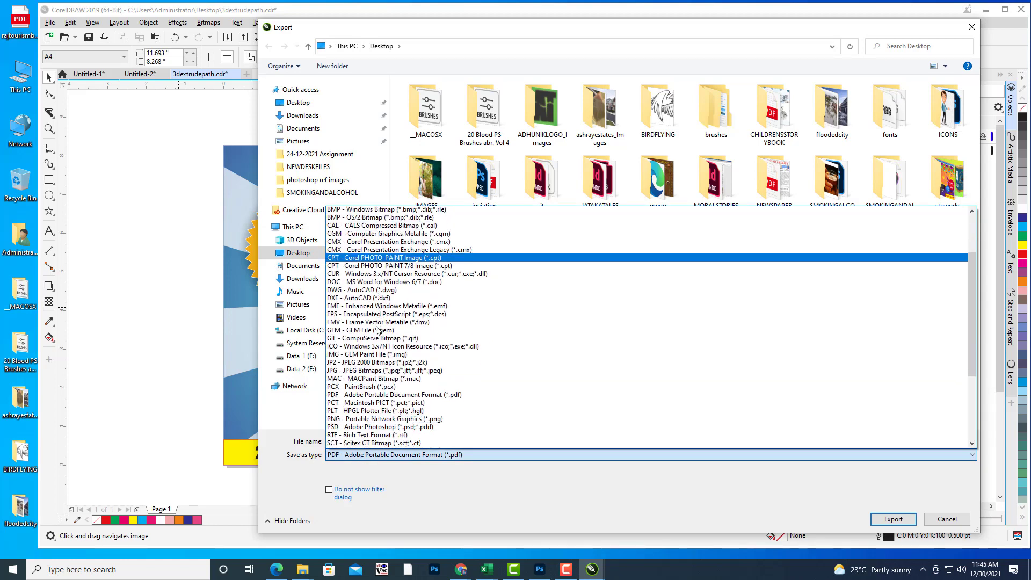
scroll(377, 329, down, 2)
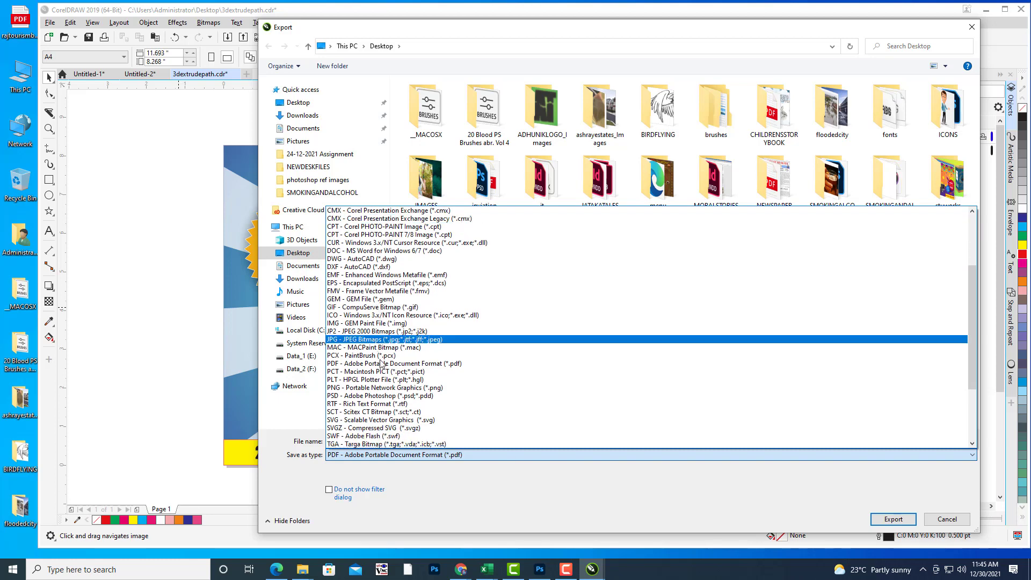
click(370, 420)
click(426, 442)
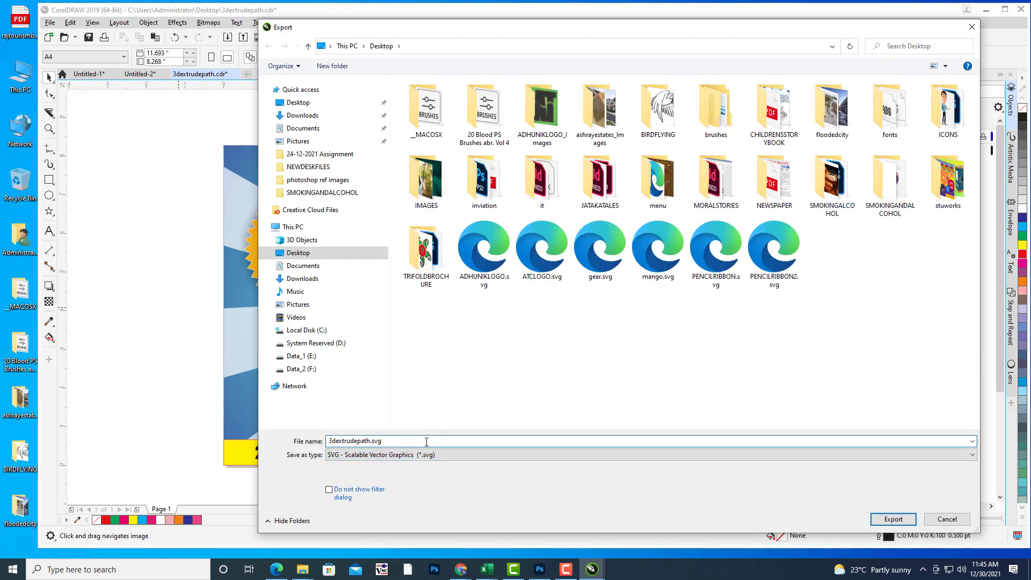
key(BackSpace)
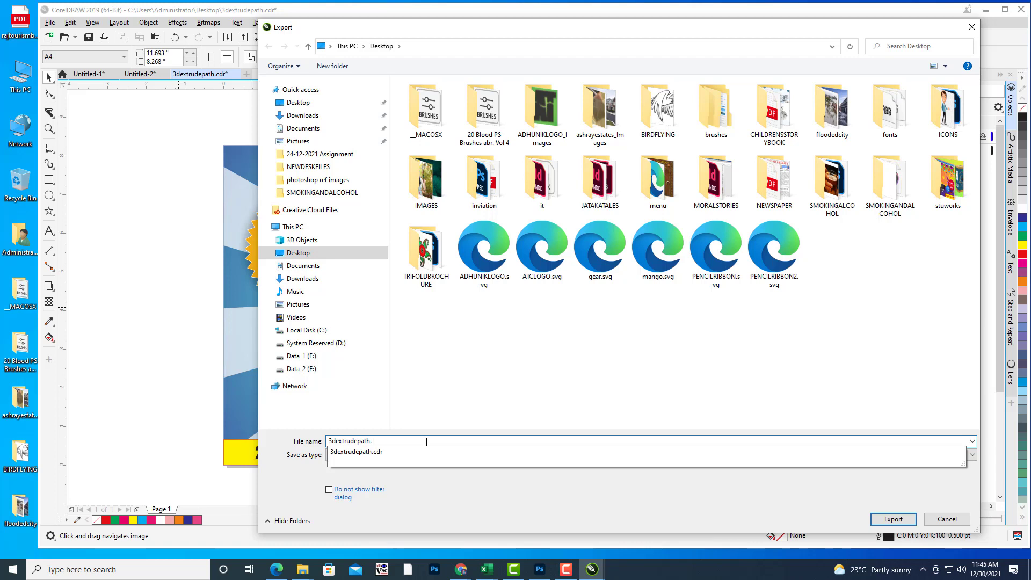
key(BackSpace)
key(BackSpace)
key(BackSpace)
key(BackSpace)
key(BackSpace)
key(BackSpace)
key(BackSpace)
key(BackSpace)
key(BackSpace)
key(BackSpace)
key(BackSpace)
key(BackSpace)
key(BackSpace)
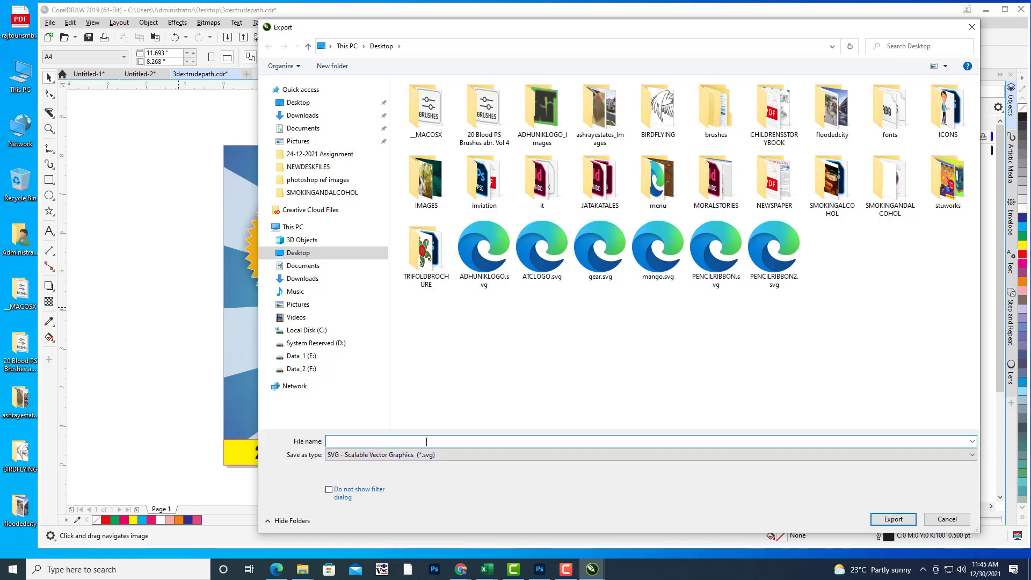
text(SHYAM)
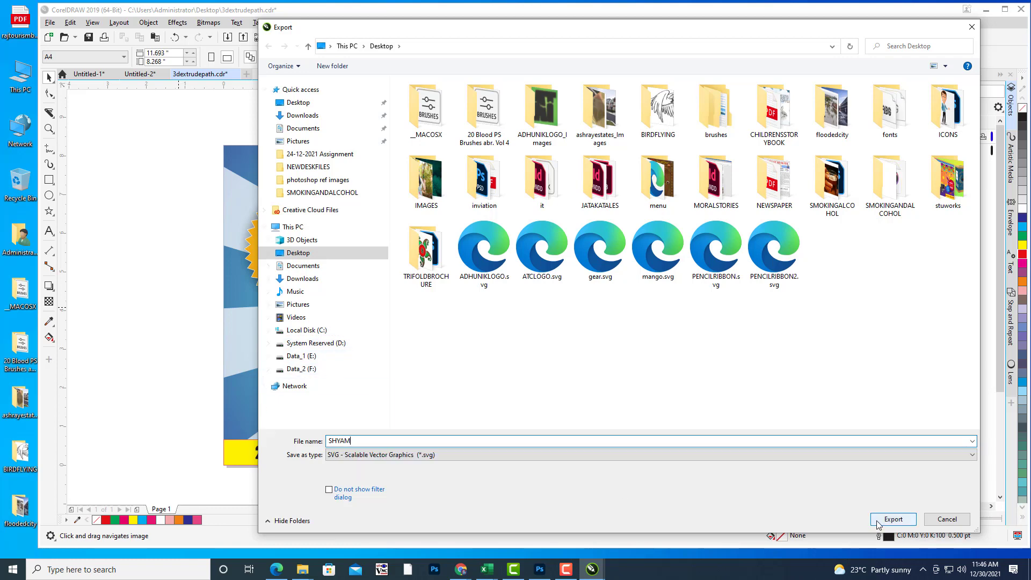
click(893, 519)
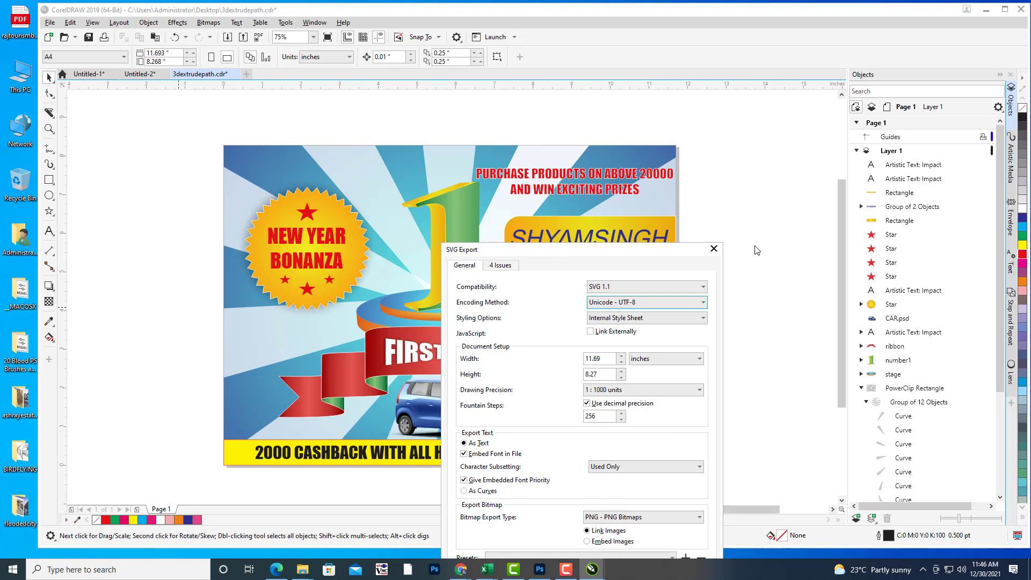
drag(602, 249, 882, 35)
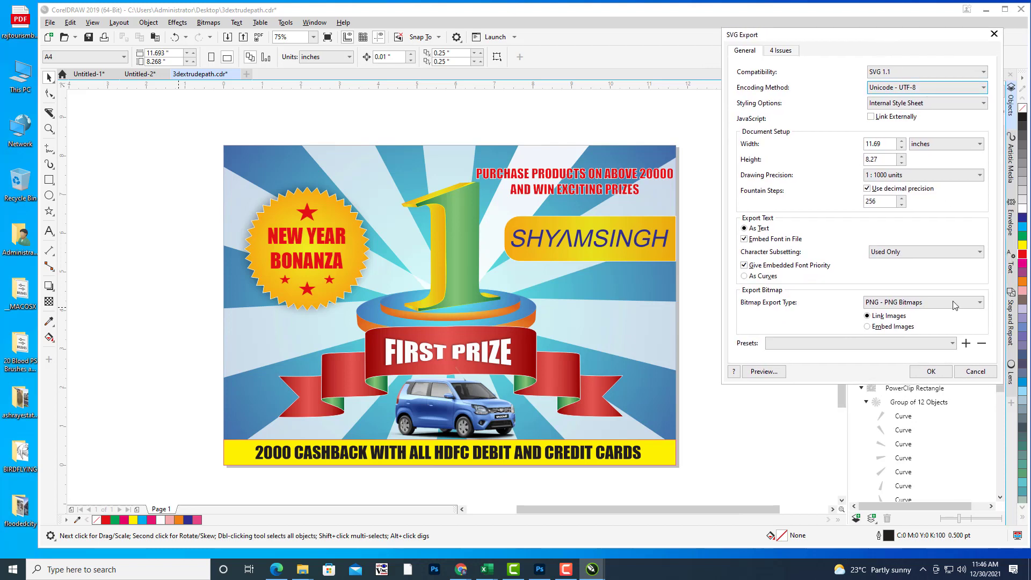
click(925, 373)
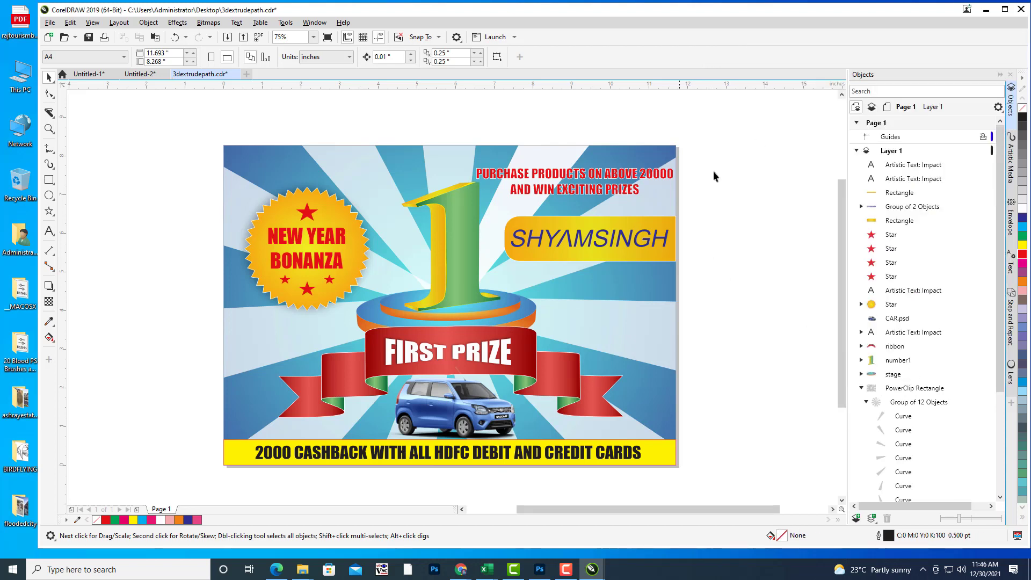
click(986, 9)
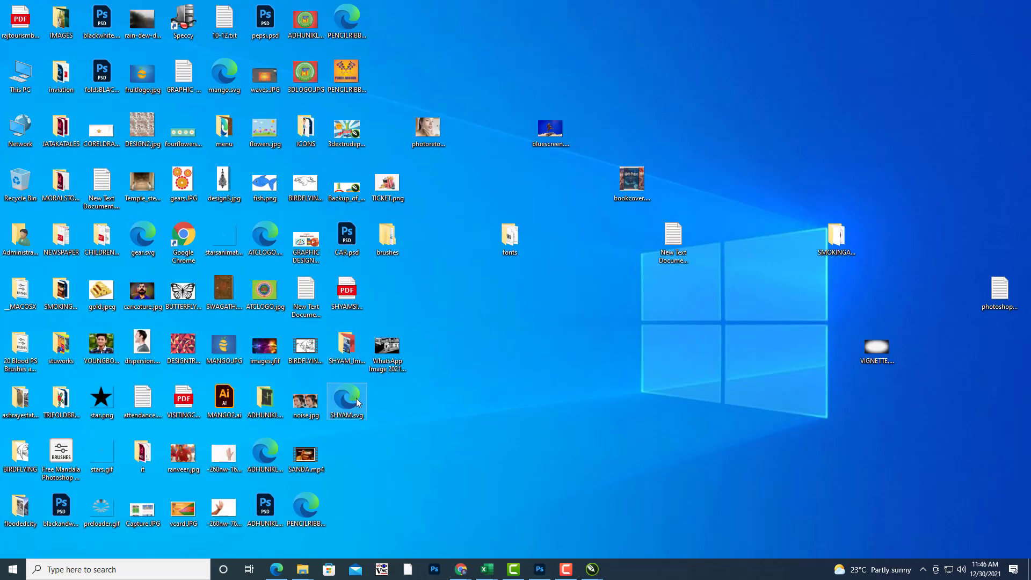
double_click(347, 400)
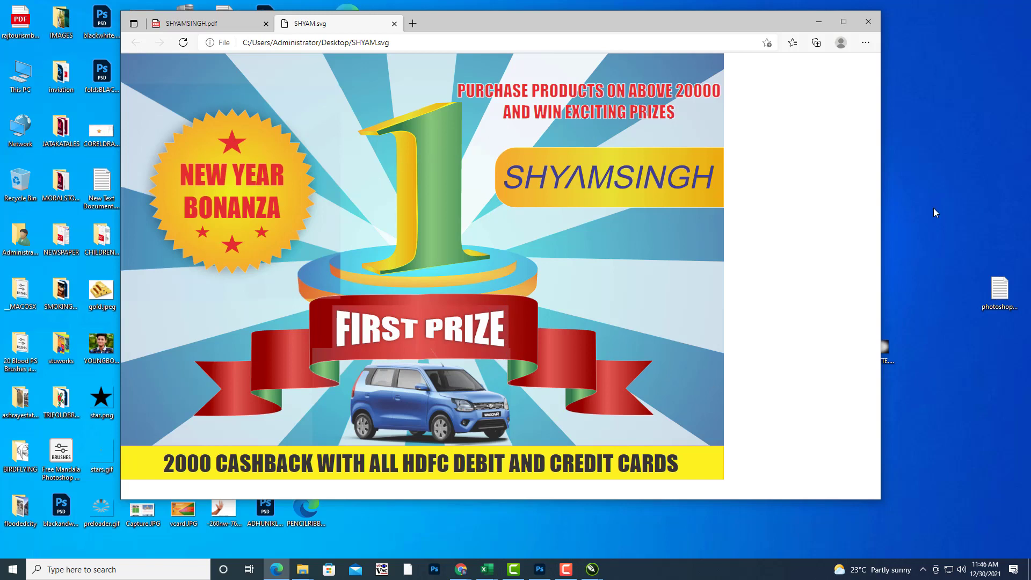
click(877, 23)
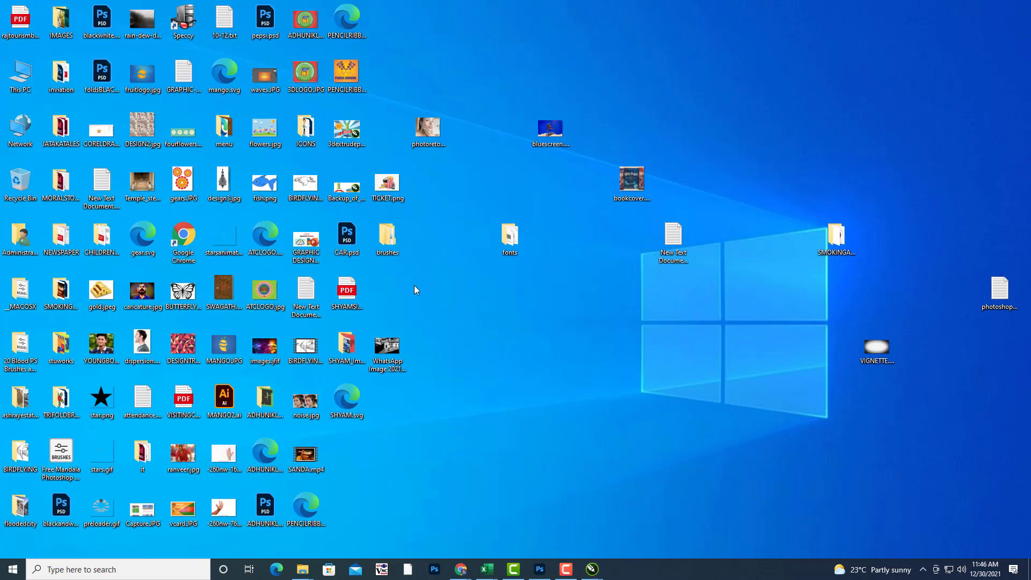
click(347, 289)
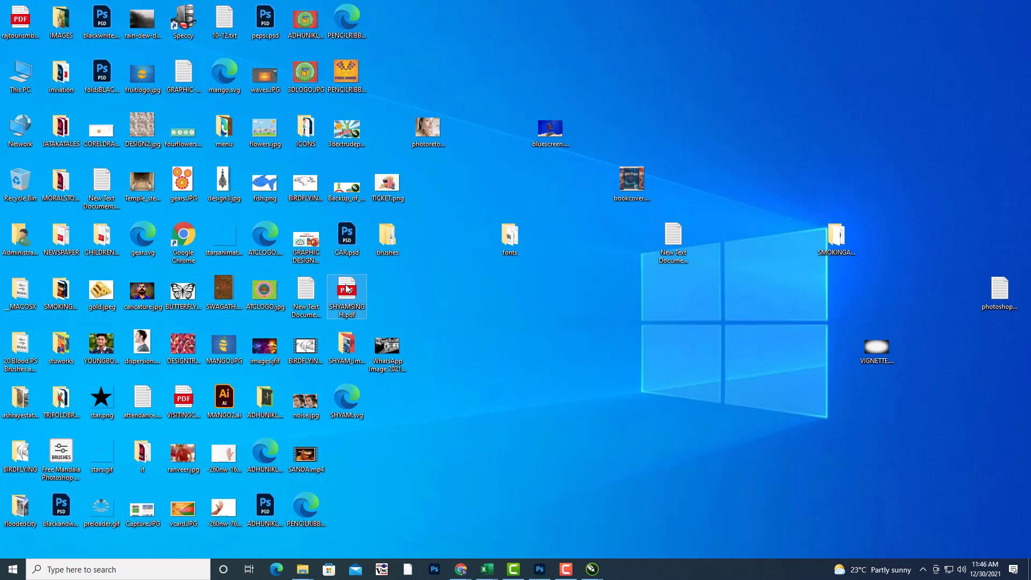
double_click(347, 288)
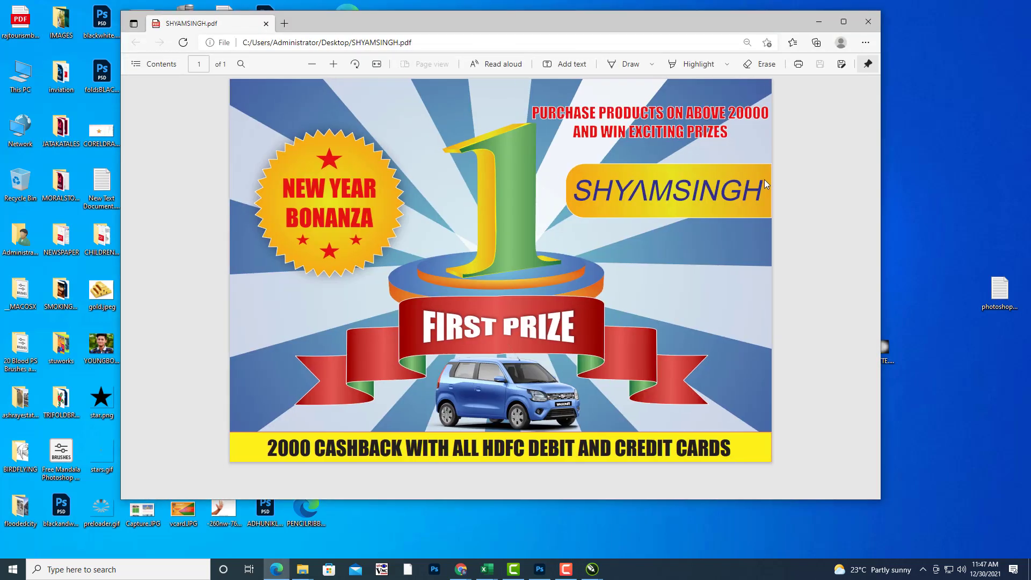